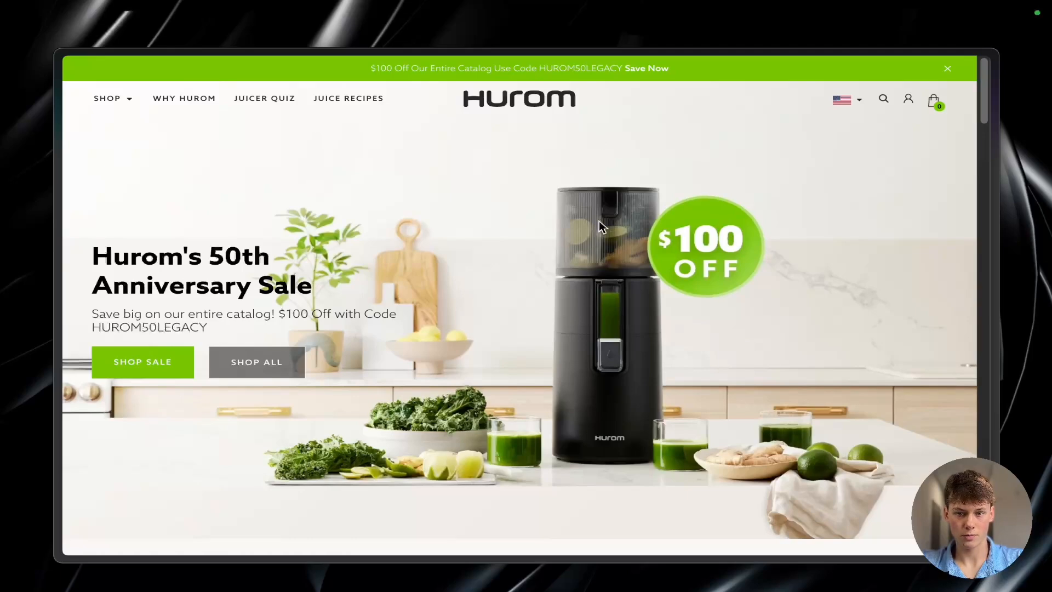
Step: Look through the Hurom homepage's anniversary sale banner, press quotes and juicer model tiles
scroll(600, 224, down, 5)
scroll(600, 224, up, 5)
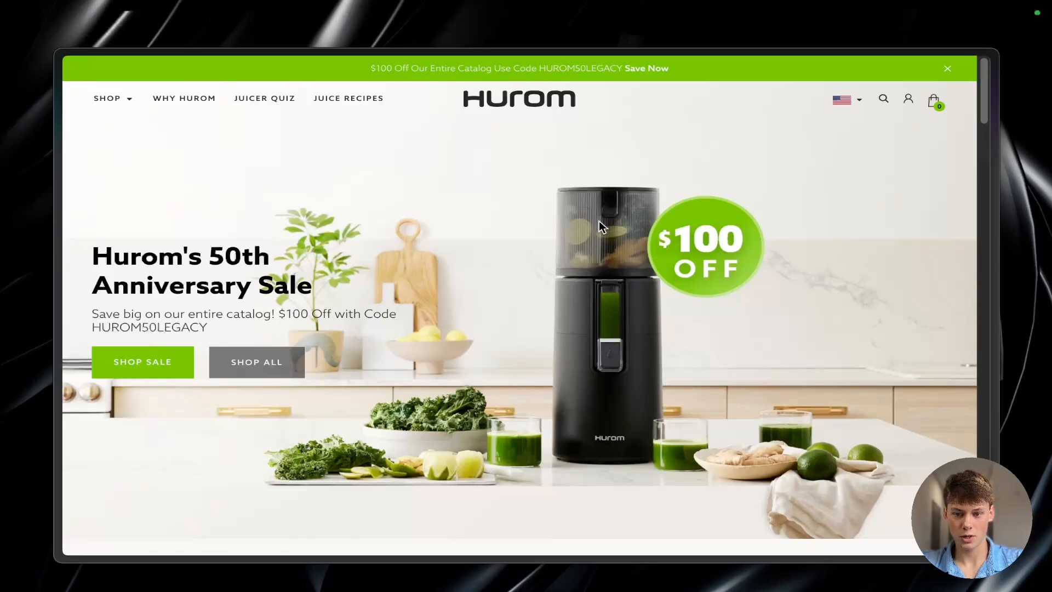
scroll(507, 186, down, 8)
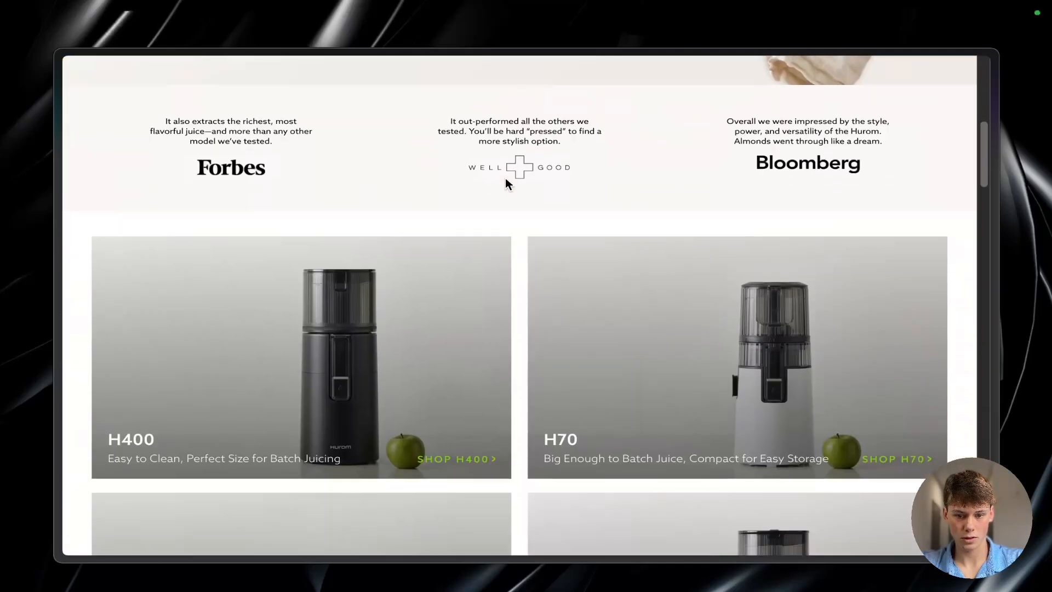
scroll(506, 183, down, 3)
scroll(516, 201, down, 4)
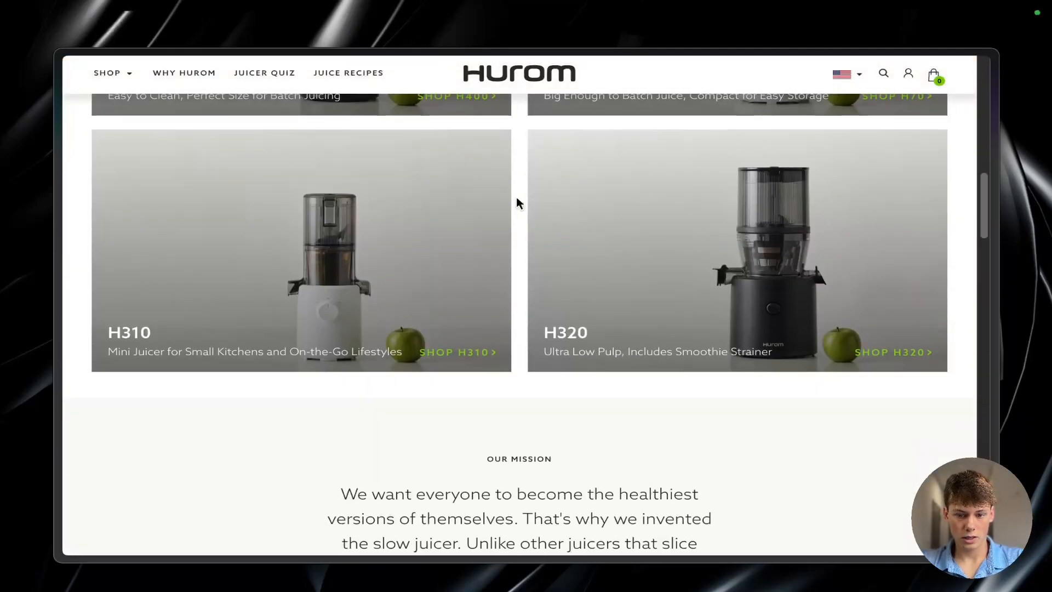
scroll(516, 203, down, 11)
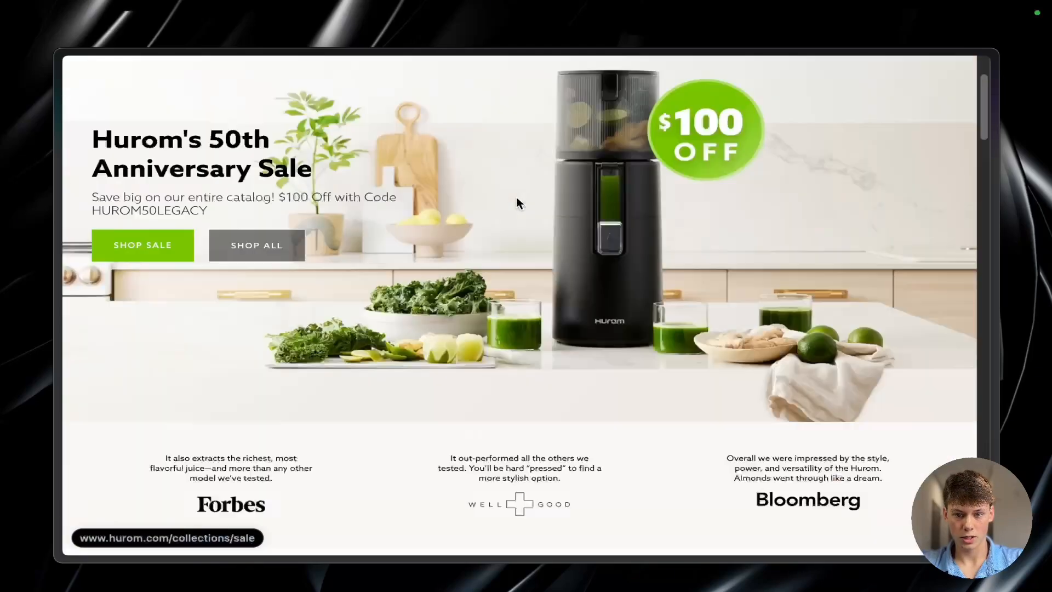
scroll(518, 203, up, 2)
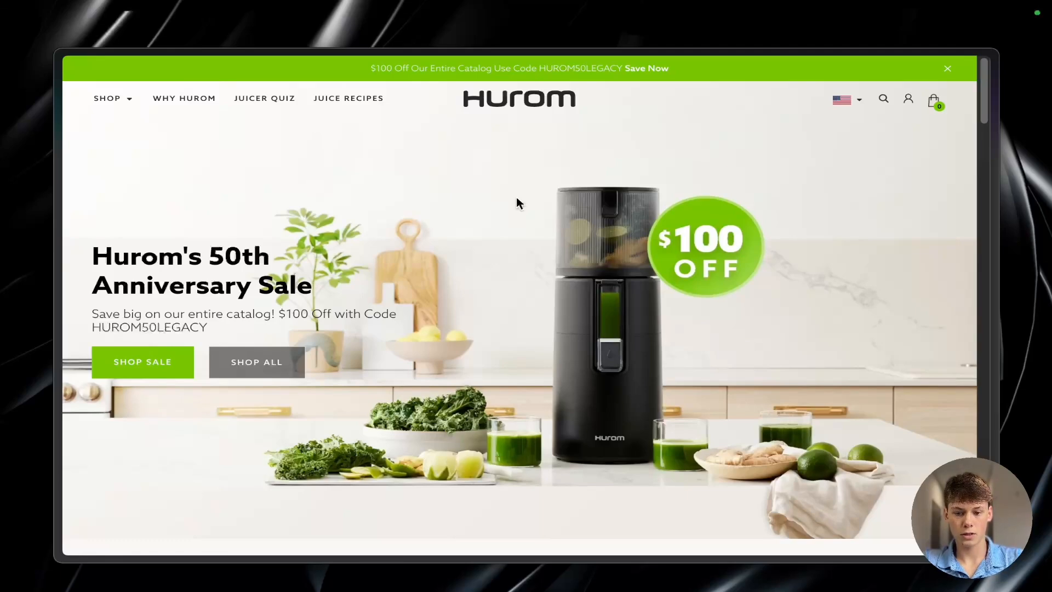
Step: Review the Hurom homepage again from the sale banner down to the footer's link list
scroll(464, 369, down, 5)
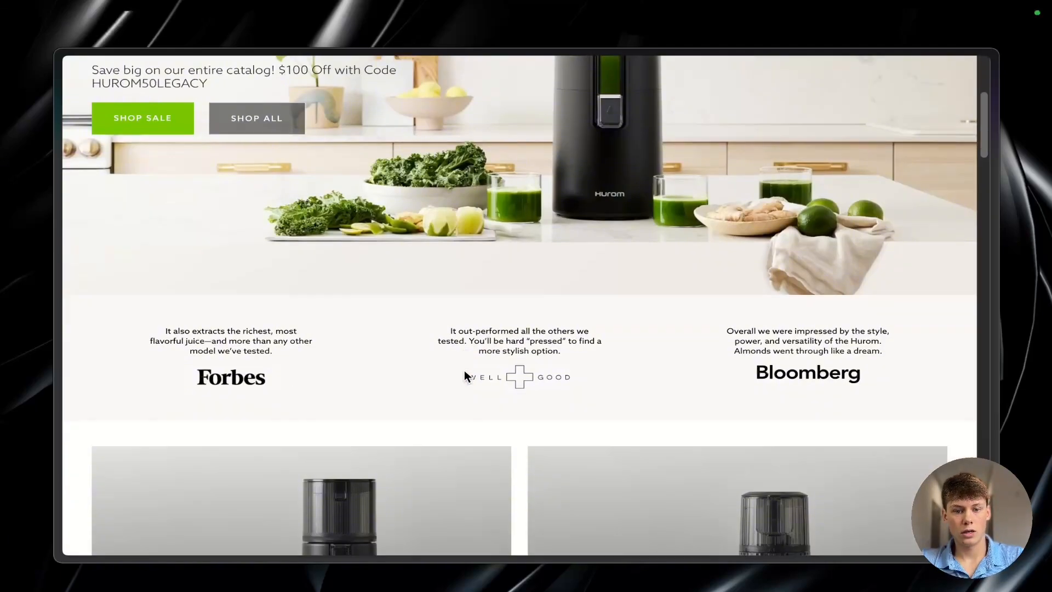
scroll(463, 371, up, 4)
scroll(428, 215, up, 1)
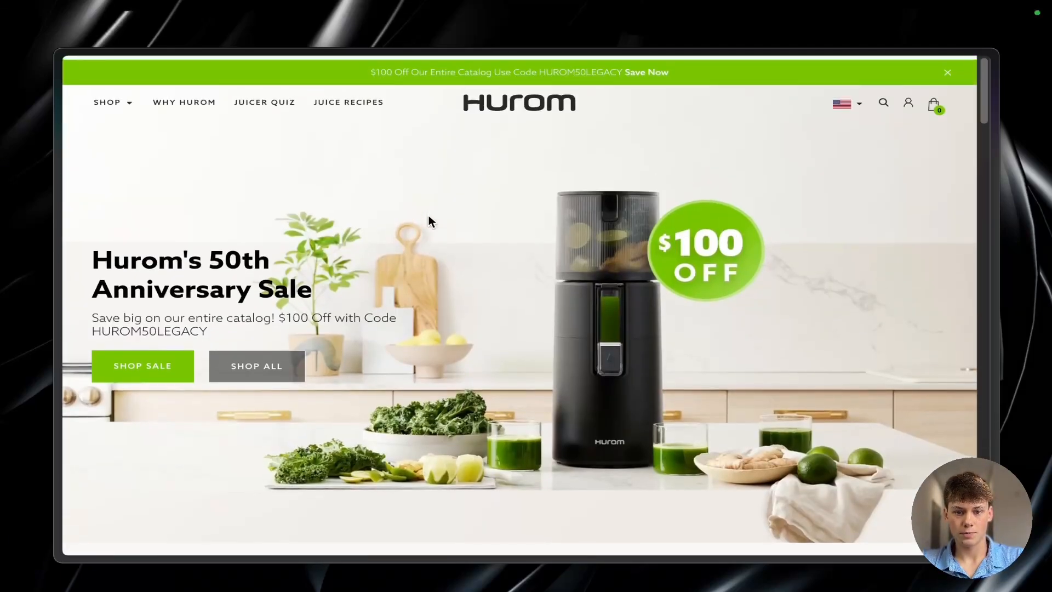
scroll(538, 278, down, 2)
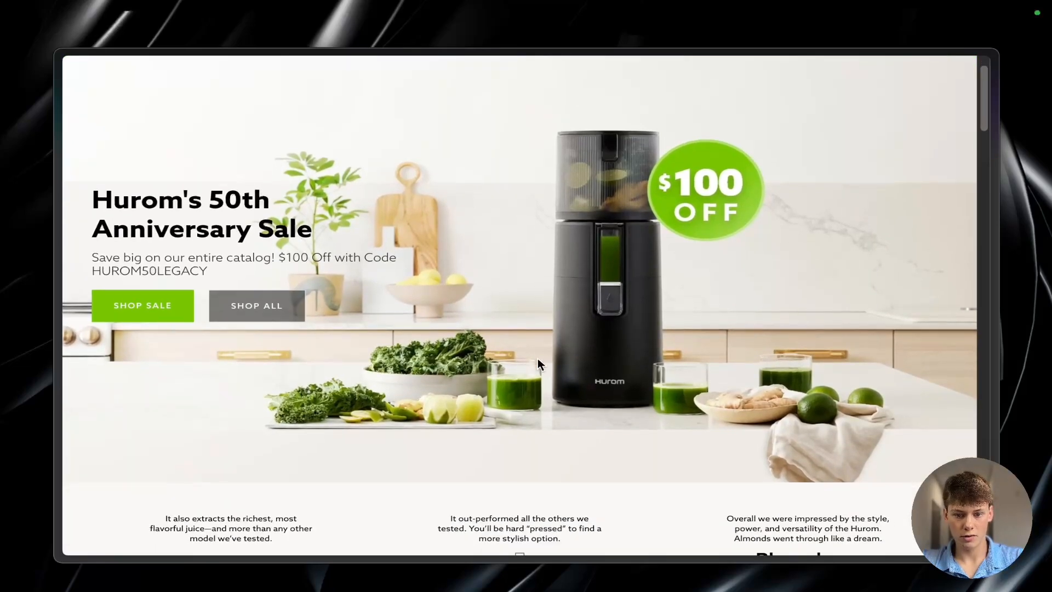
scroll(538, 360, up, 1)
scroll(537, 362, down, 3)
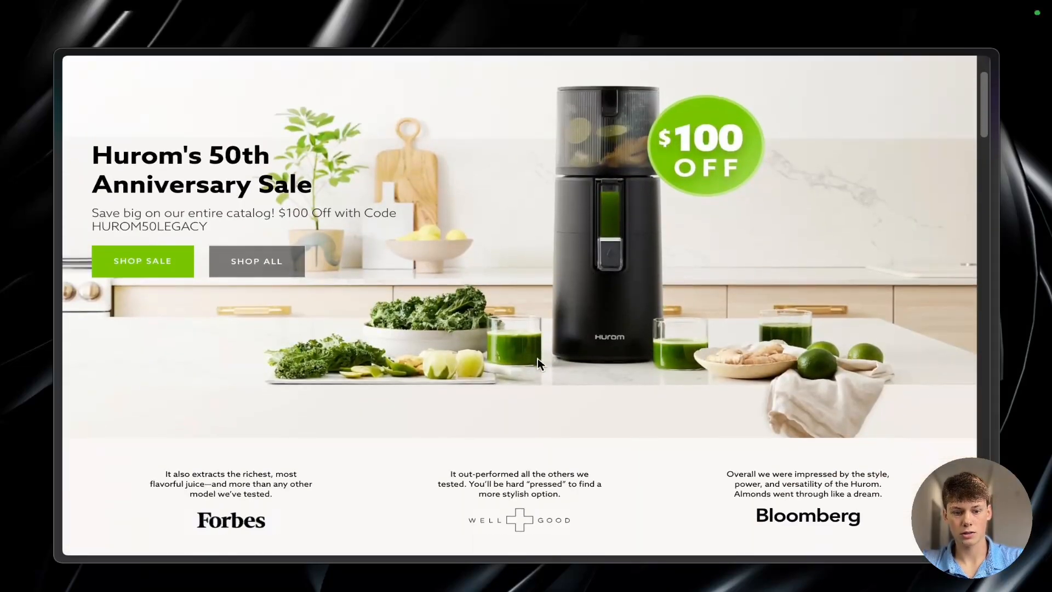
scroll(538, 362, up, 3)
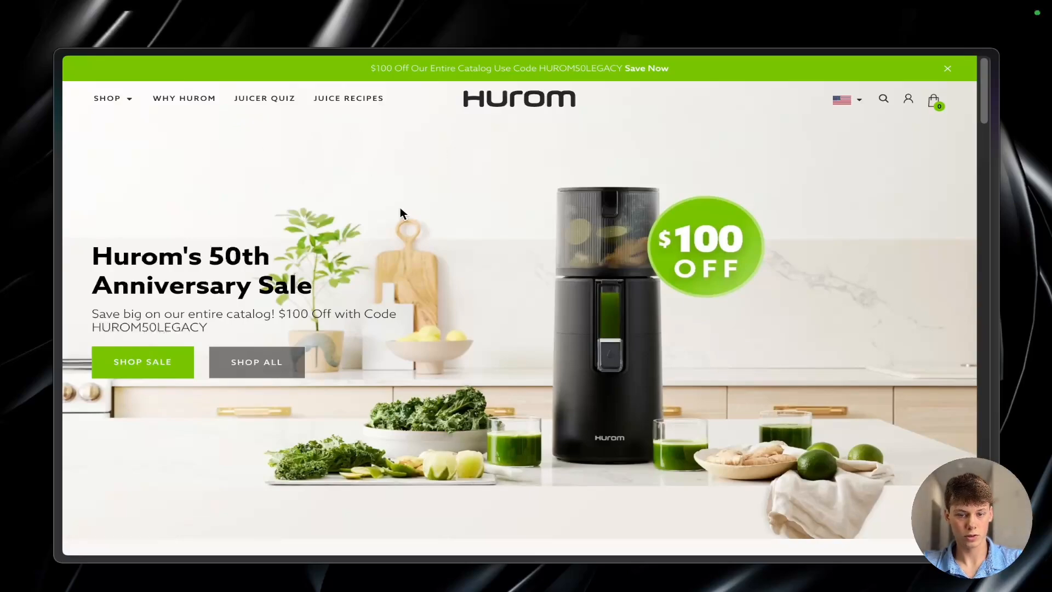
scroll(448, 265, down, 20)
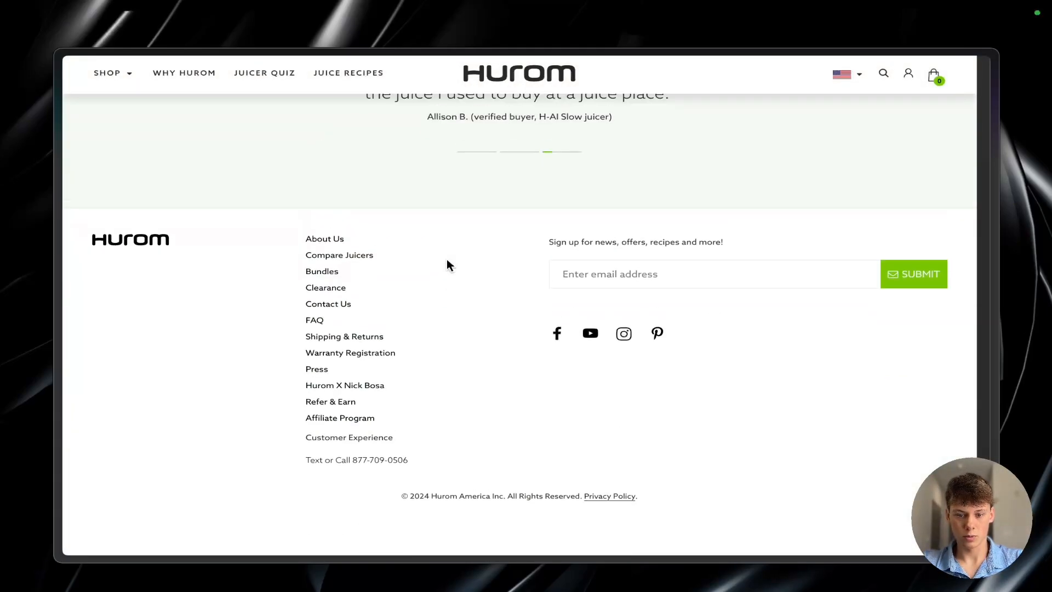
scroll(447, 261, up, 20)
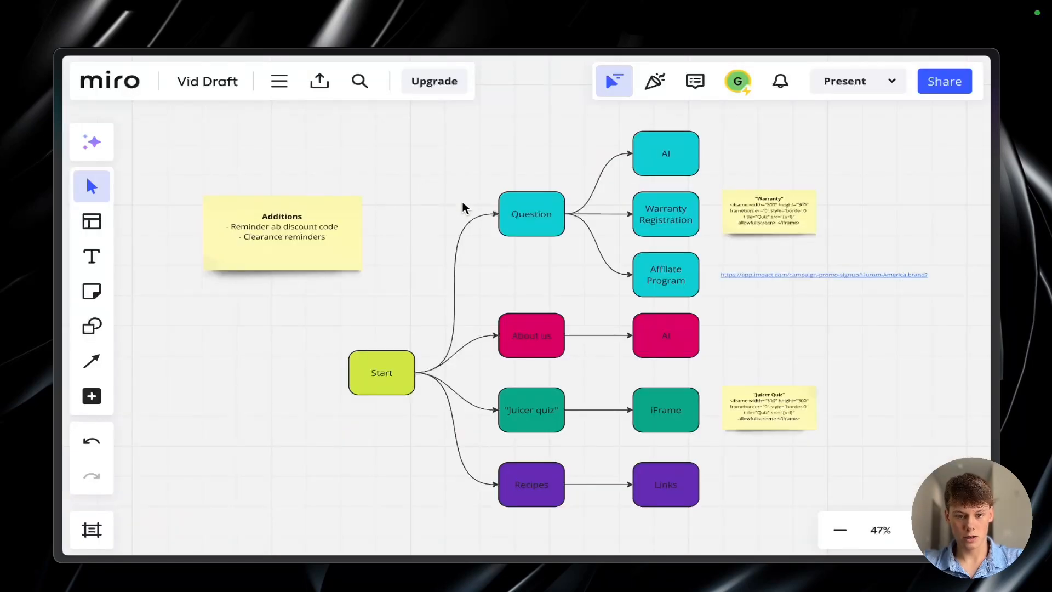
Step: Switch to the Miro board Vid Draft and examine the Start node with its four branches and the Additions note
scroll(513, 305, up, 5)
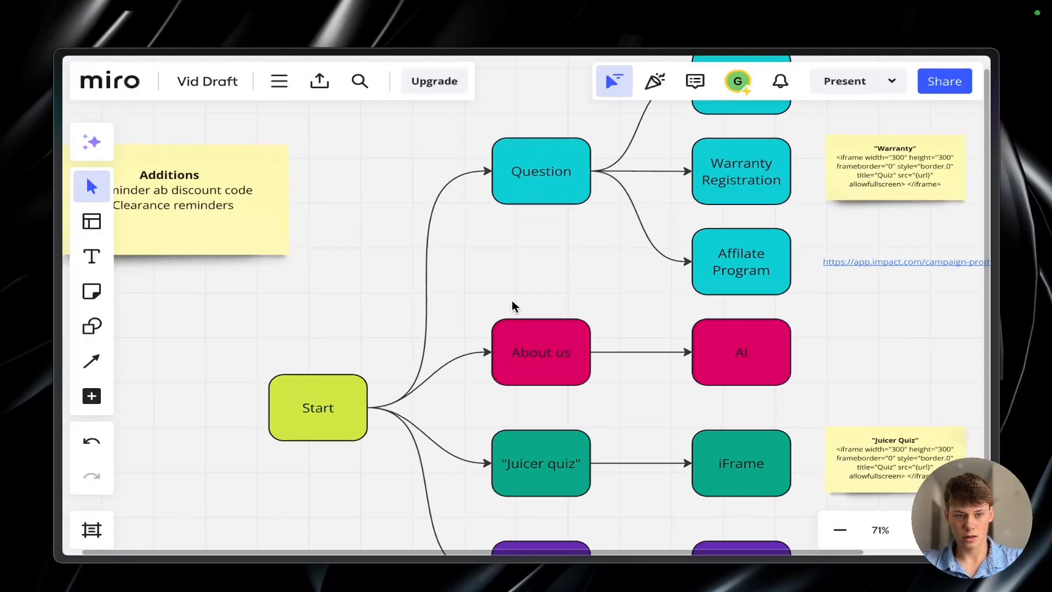
scroll(512, 305, down, 5)
scroll(329, 208, down, 2)
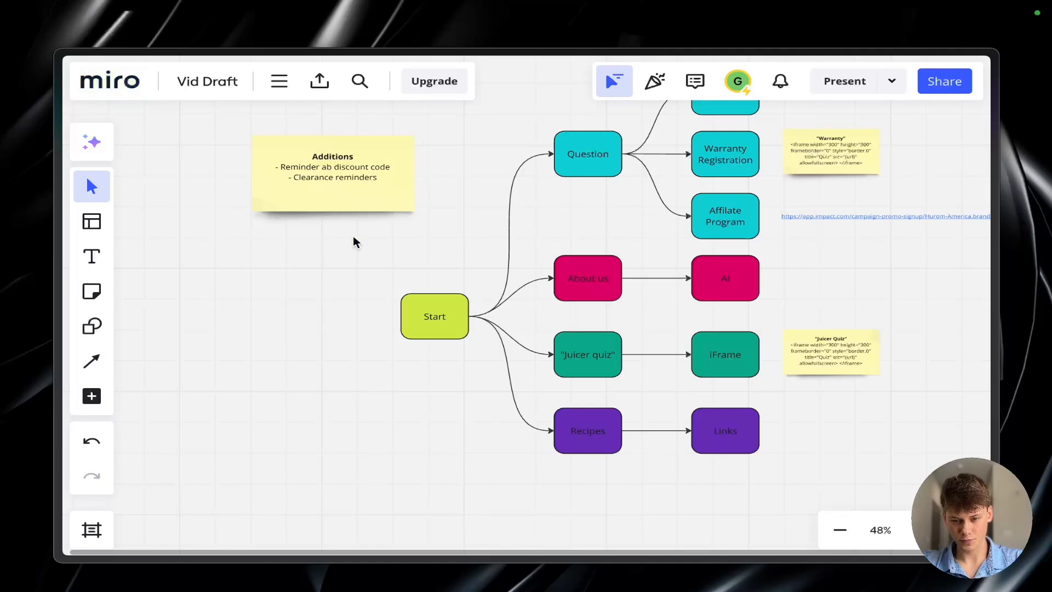
scroll(355, 241, up, 3)
scroll(355, 242, down, 3)
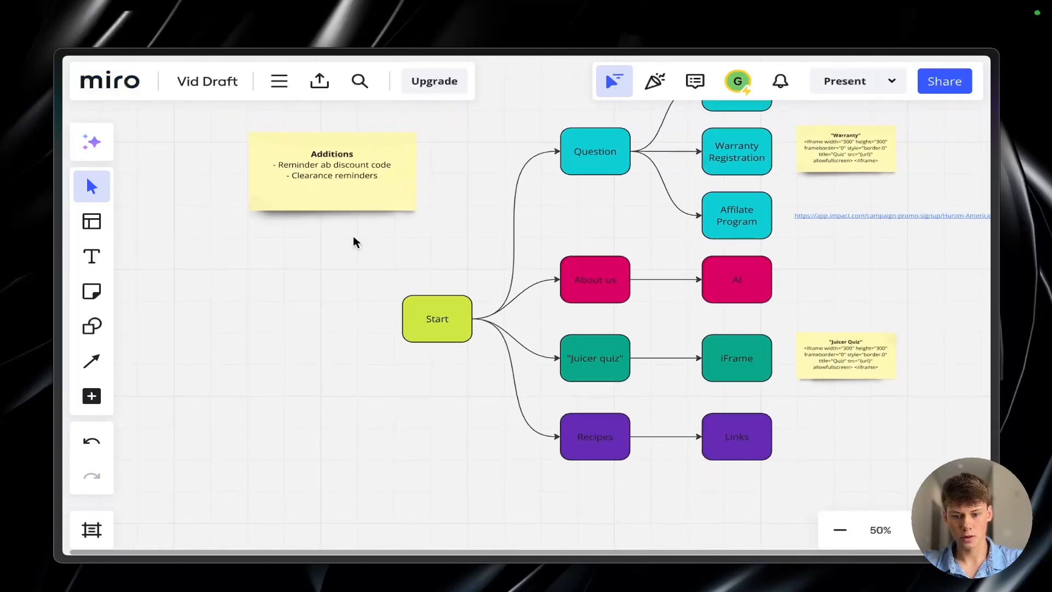
drag(387, 289, 482, 352)
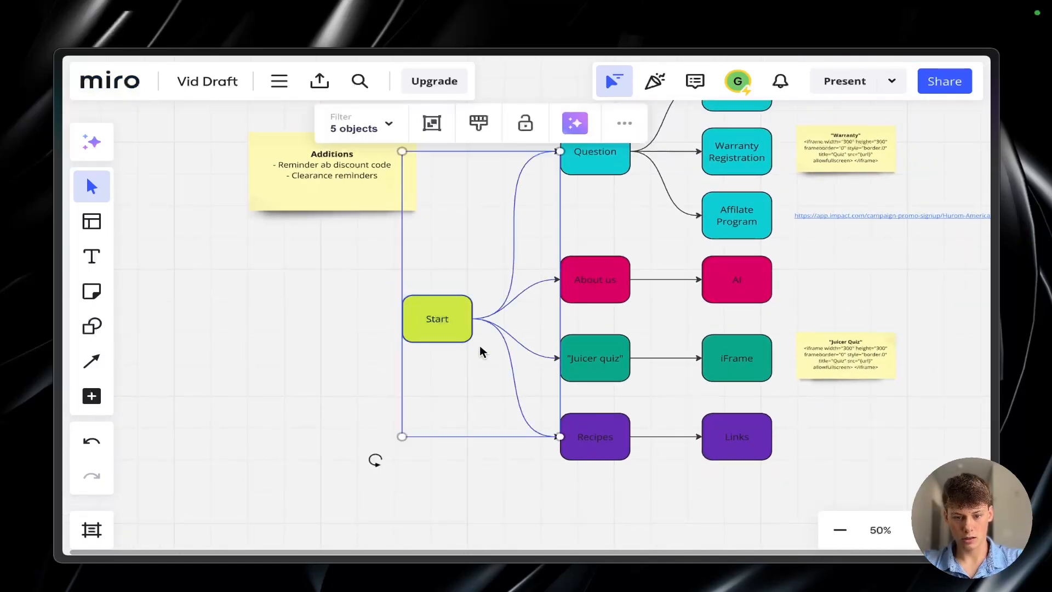
click(481, 352)
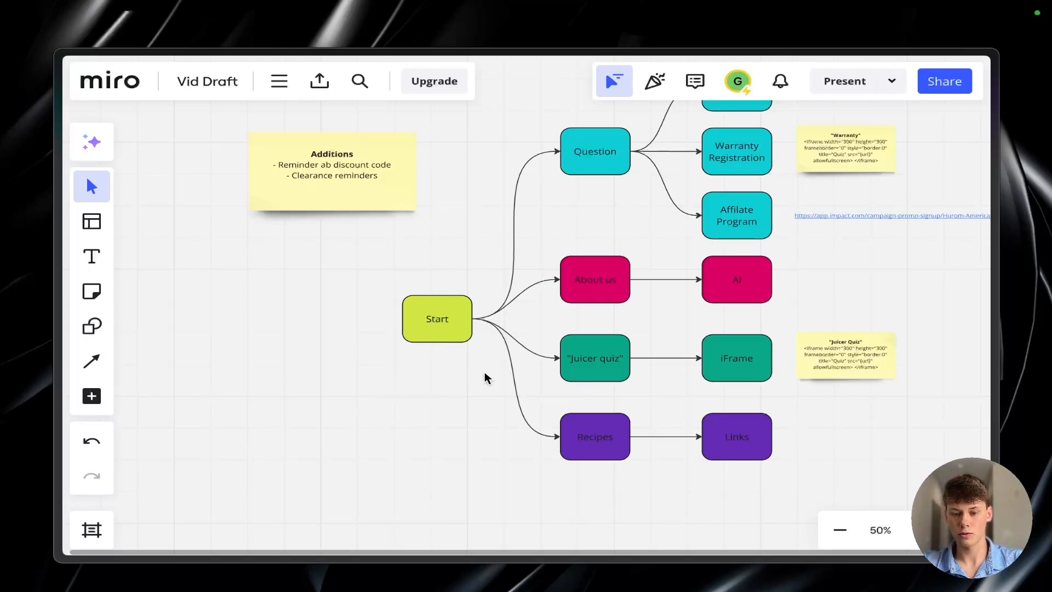
scroll(416, 336, up, 3)
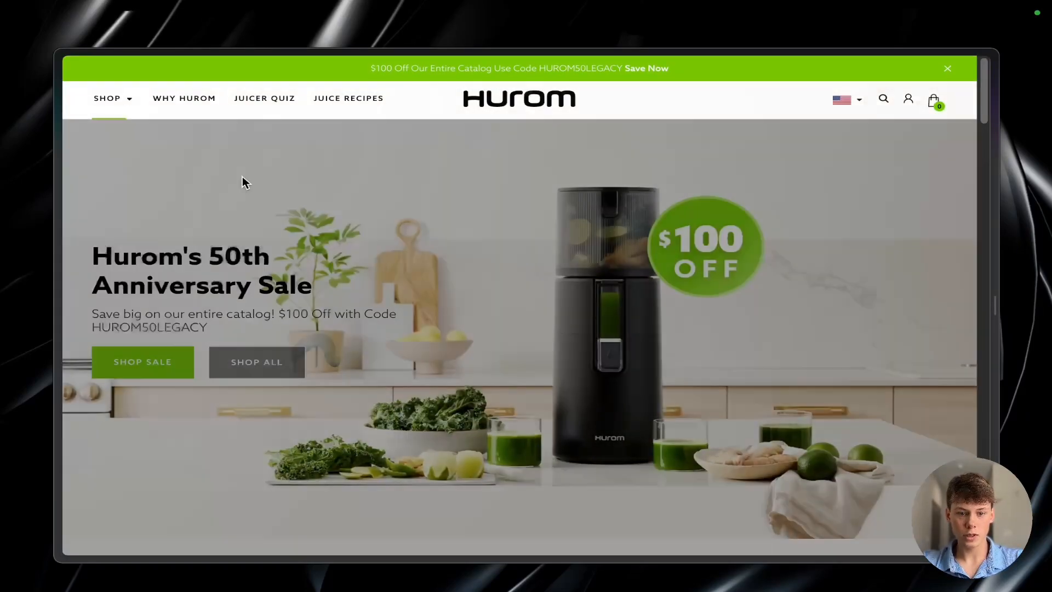
Step: Switch back to the Hurom site and examine the homepage's main navigation, mission, ambassador, sale and best-seller sections
mouse_move(130, 116)
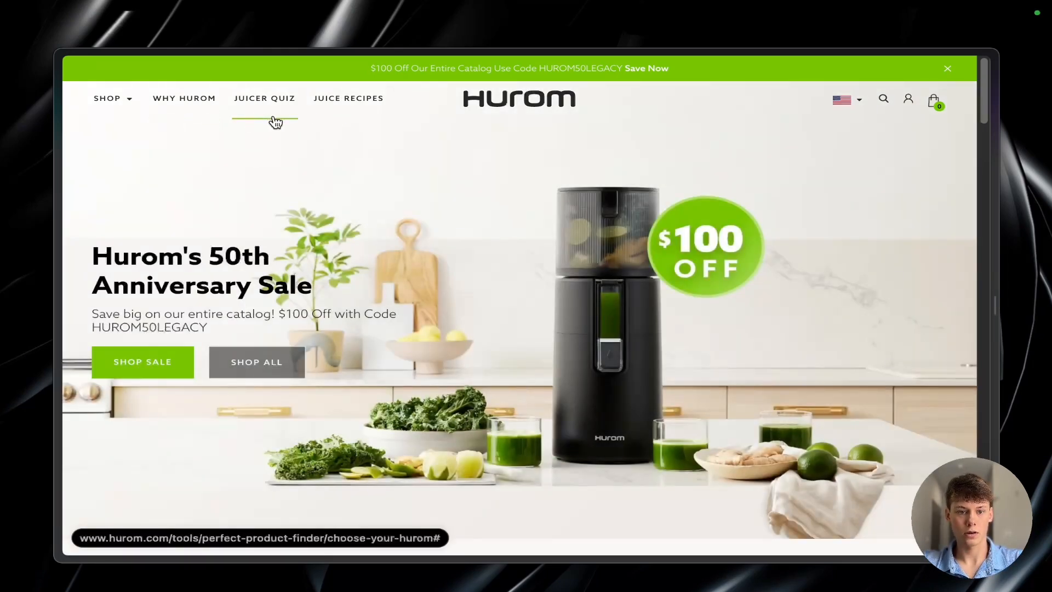
scroll(417, 251, down, 15)
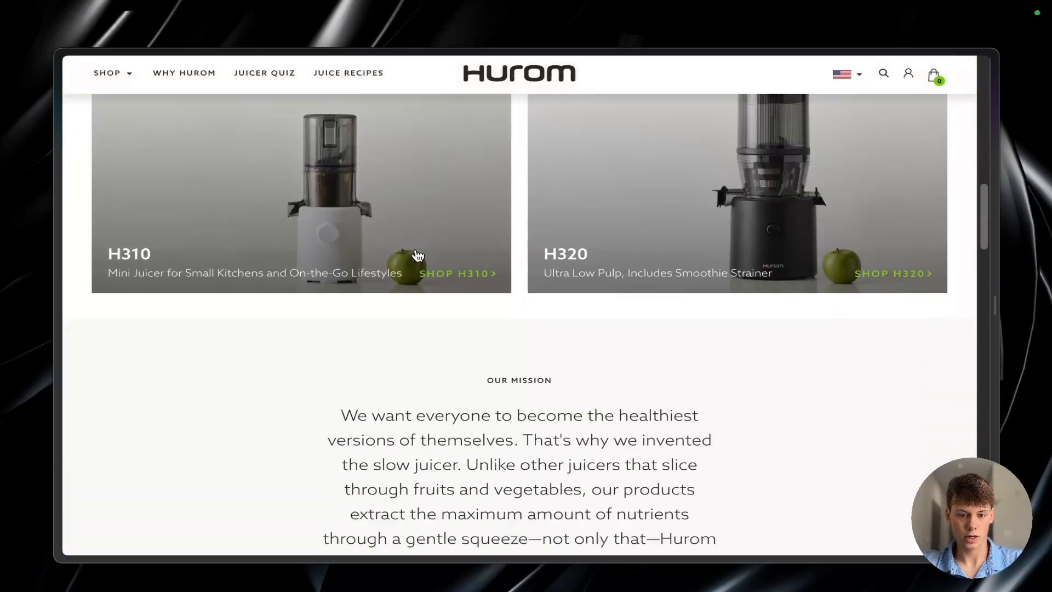
scroll(543, 408, down, 8)
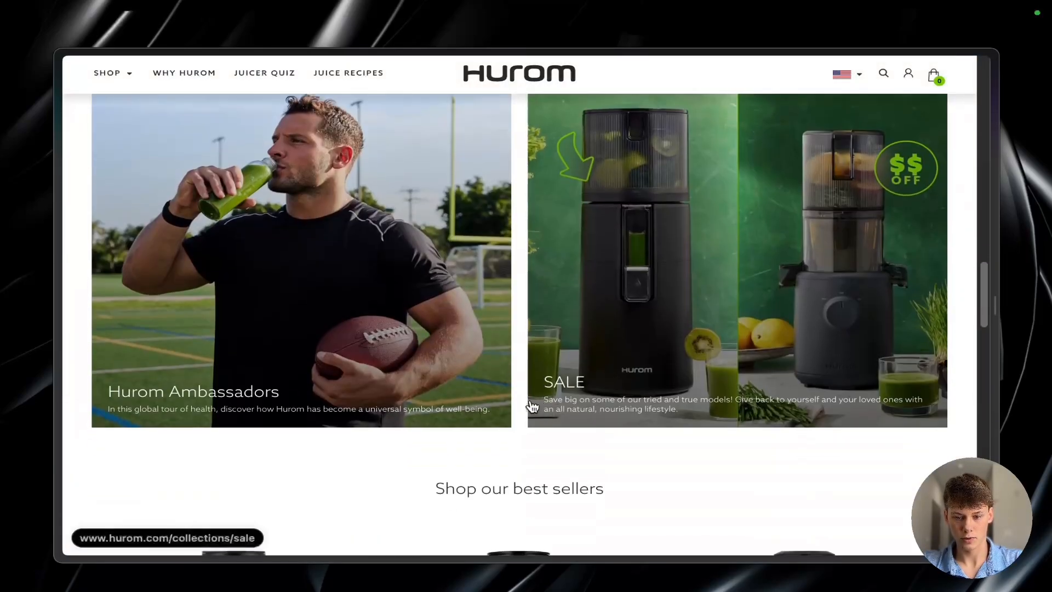
scroll(524, 393, down, 3)
scroll(524, 394, up, 20)
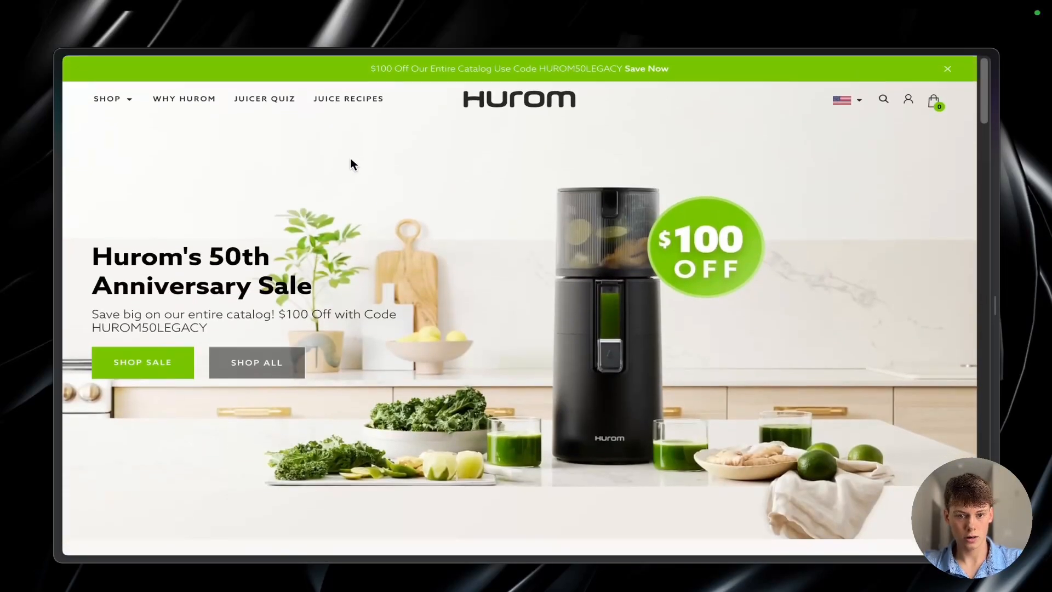
Step: Open the Juice Recipes page, look through the Rejuvenate recipes, and return to the homepage
click(345, 103)
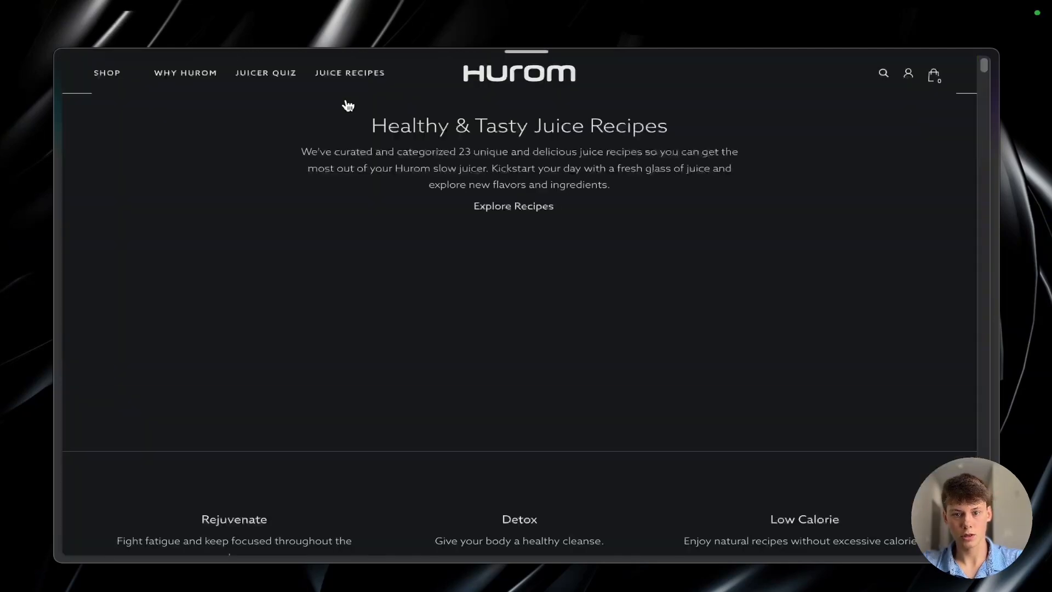
scroll(382, 185, down, 10)
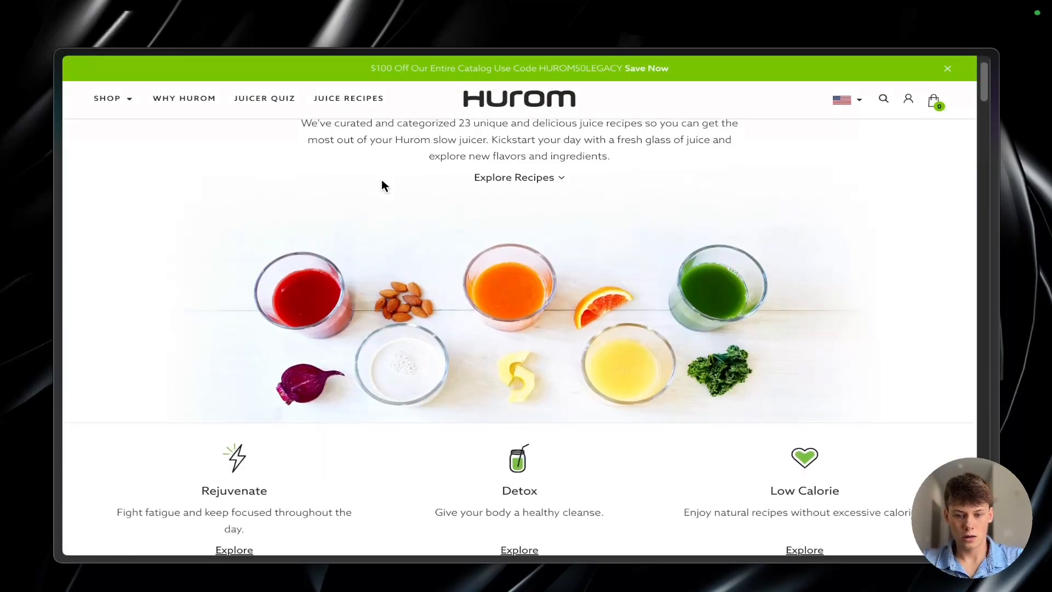
scroll(383, 185, down, 5)
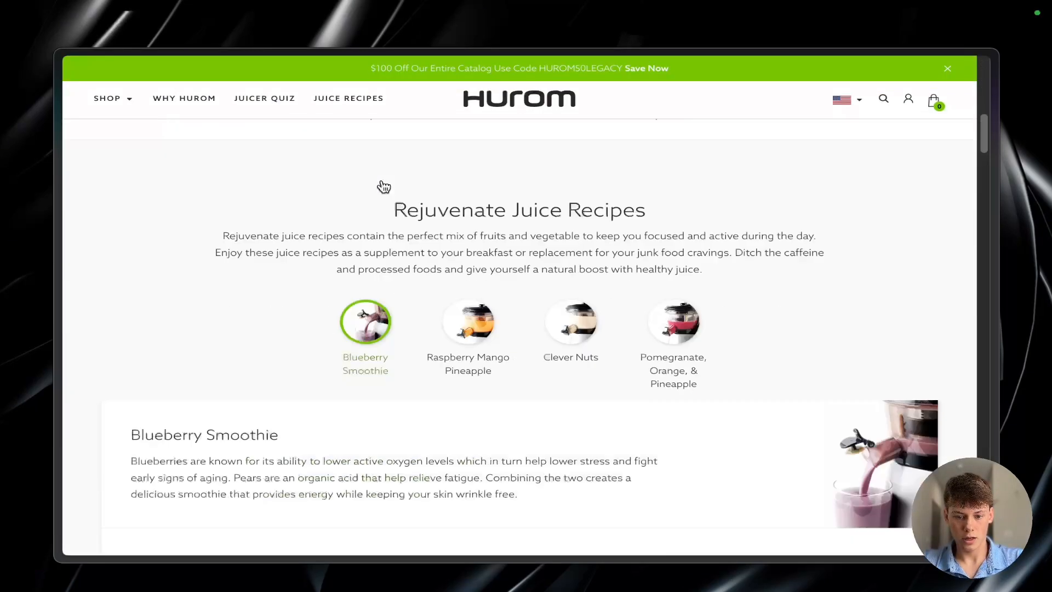
click(525, 108)
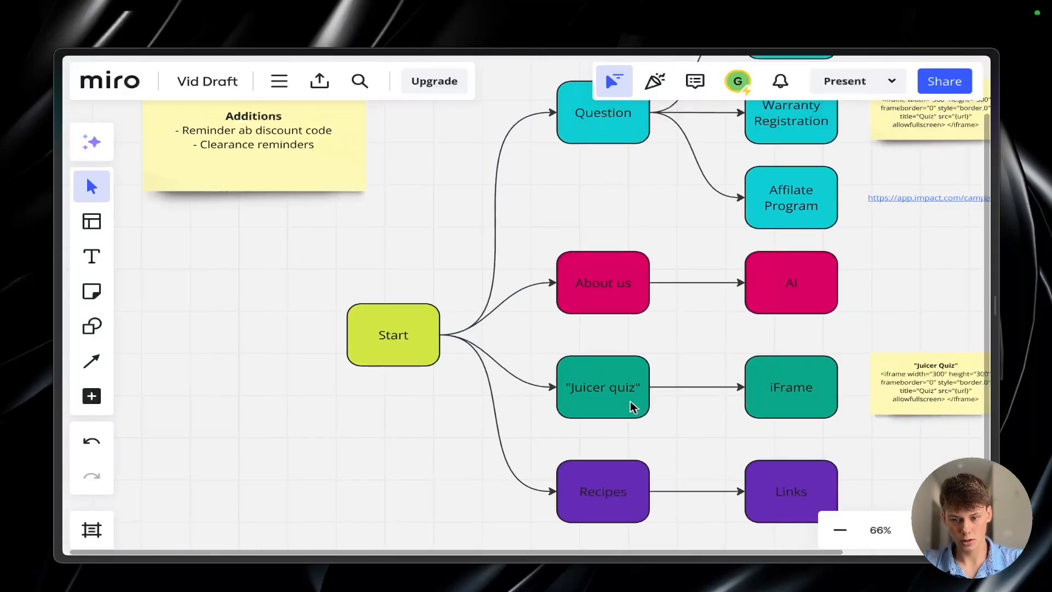
Step: Switch to the Miro board and examine the Question branch leading to AI, Warranty Registration and Affiliate Program
scroll(630, 402, right, 4)
scroll(630, 402, down, 2)
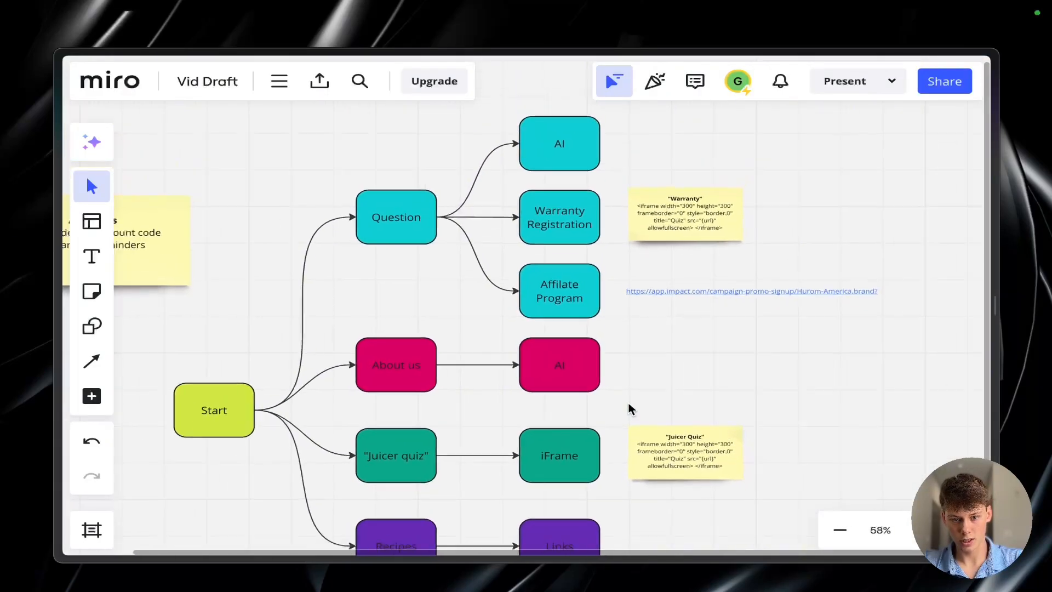
drag(373, 142, 514, 251)
click(515, 253)
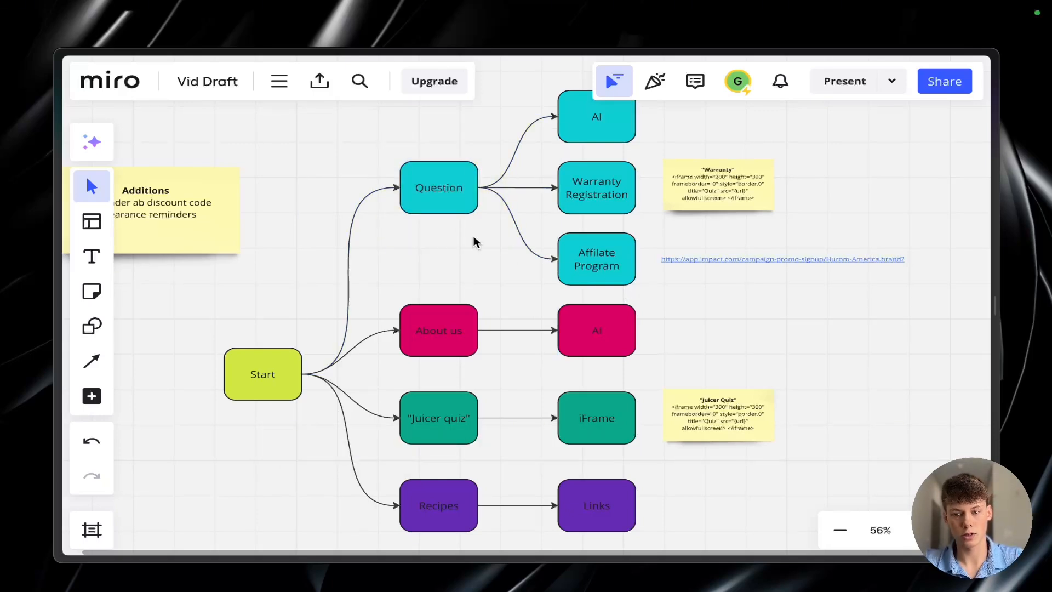
Step: Point out the flowchart's About us branch by selecting its node and connectors, and clear the selection
scroll(455, 264, down, 2)
scroll(455, 264, left, 1)
drag(414, 215, 515, 306)
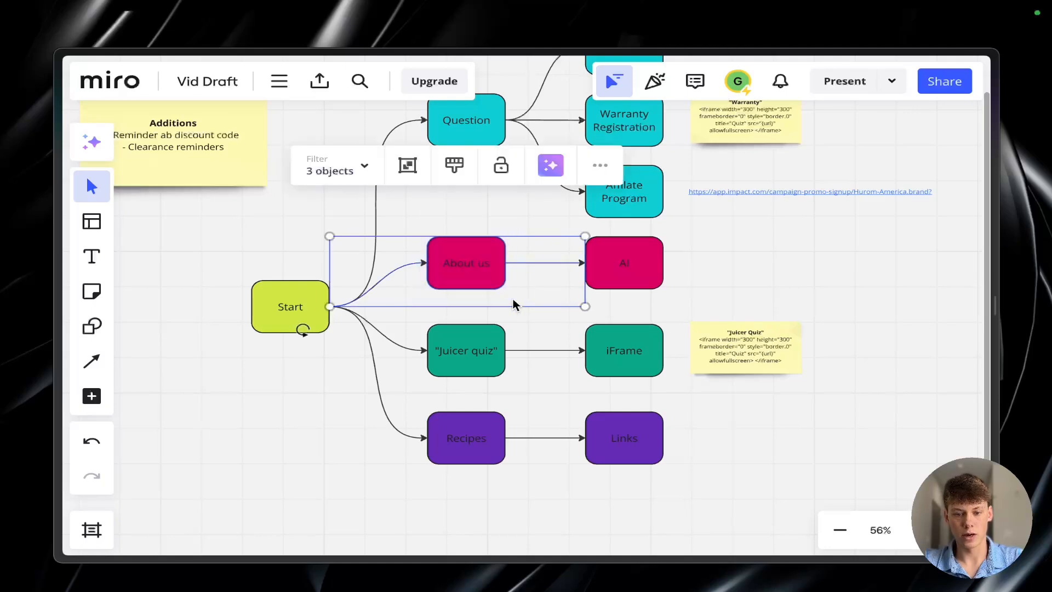
click(555, 332)
Step: Examine the flowchart's Juicer quiz branch with its iFrame node and the Recipes branch with its Links node
scroll(555, 332, down, 1)
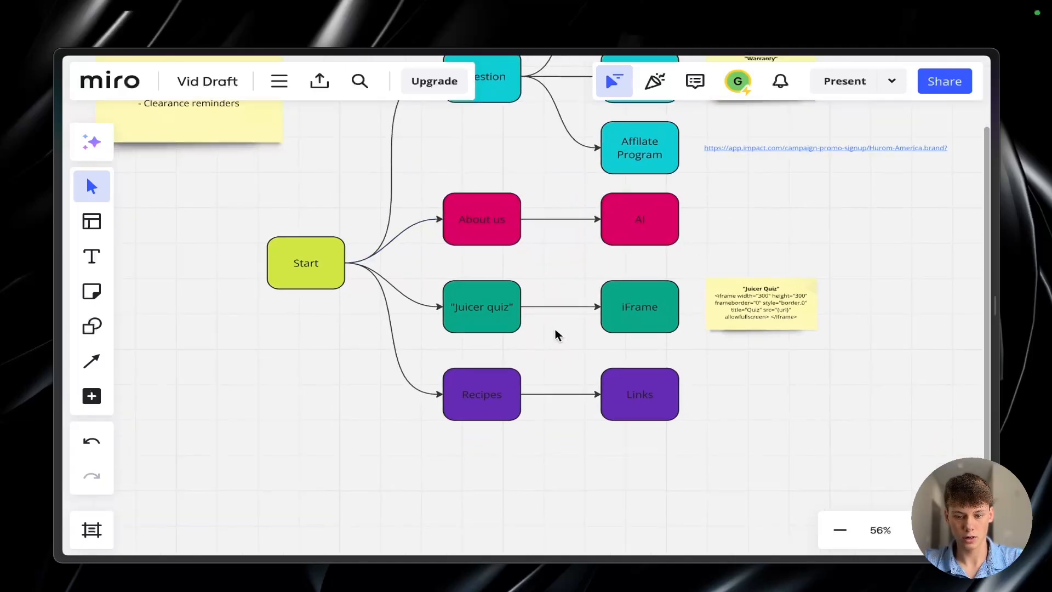
scroll(555, 332, up, 4)
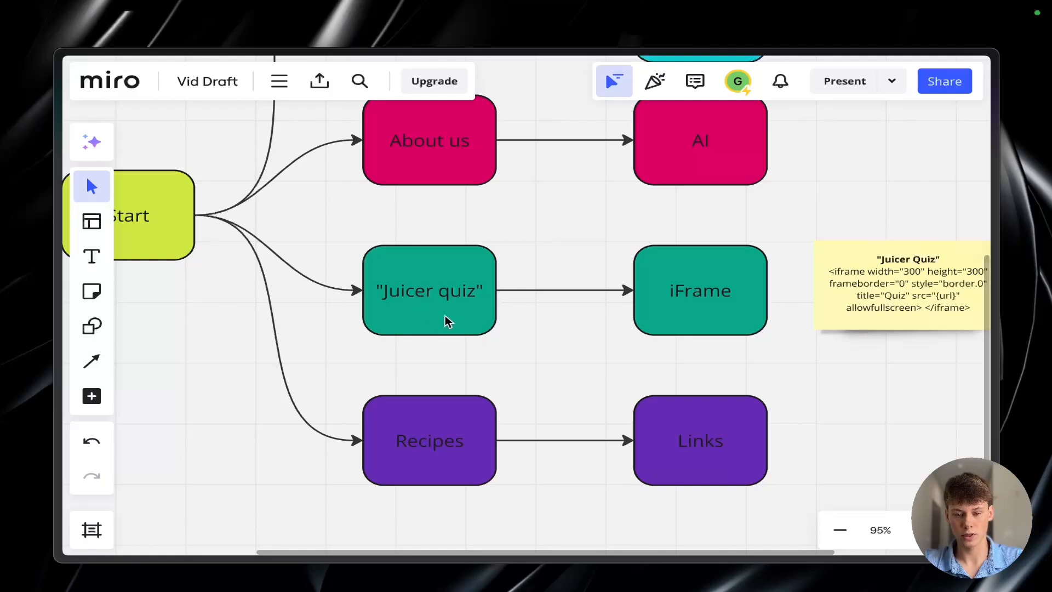
scroll(425, 428, down, 2)
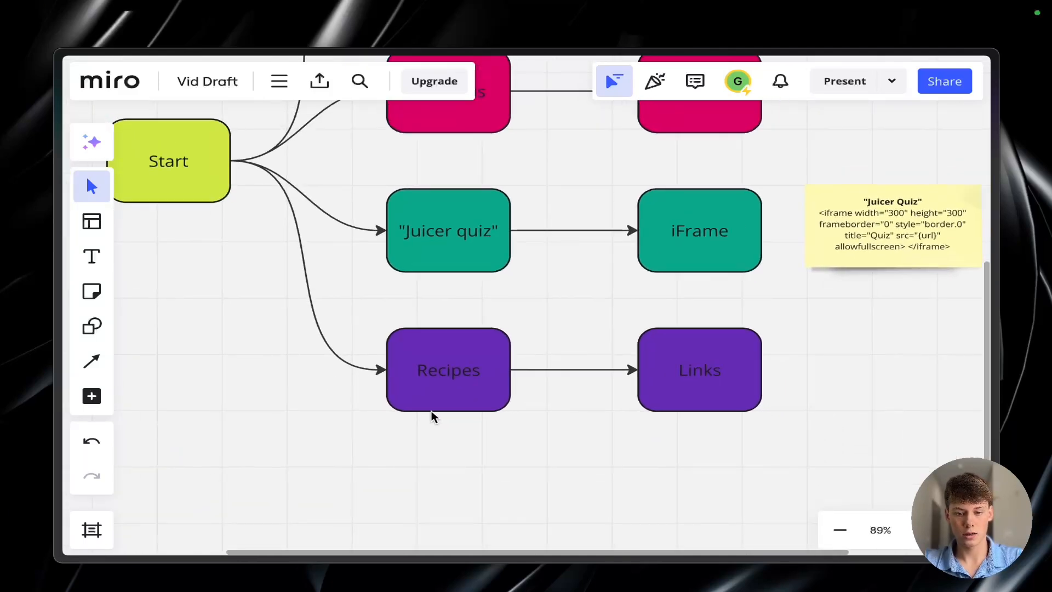
drag(228, 159, 510, 412)
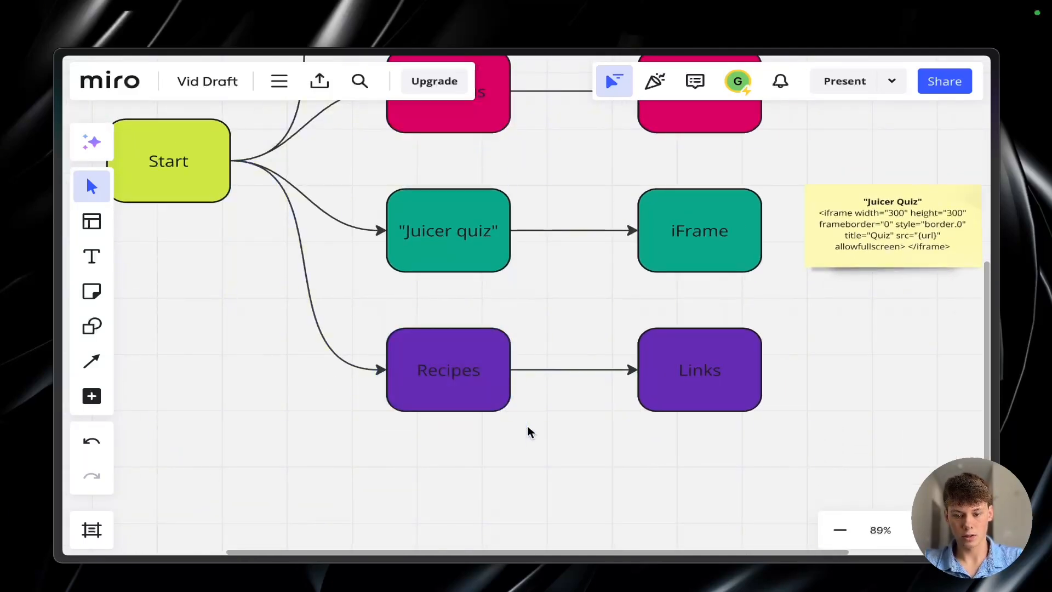
Step: Point out the flowchart's Question node and the connectors around it by selecting them, and clear the selection
scroll(528, 429, down, 2)
scroll(528, 443, down, 3)
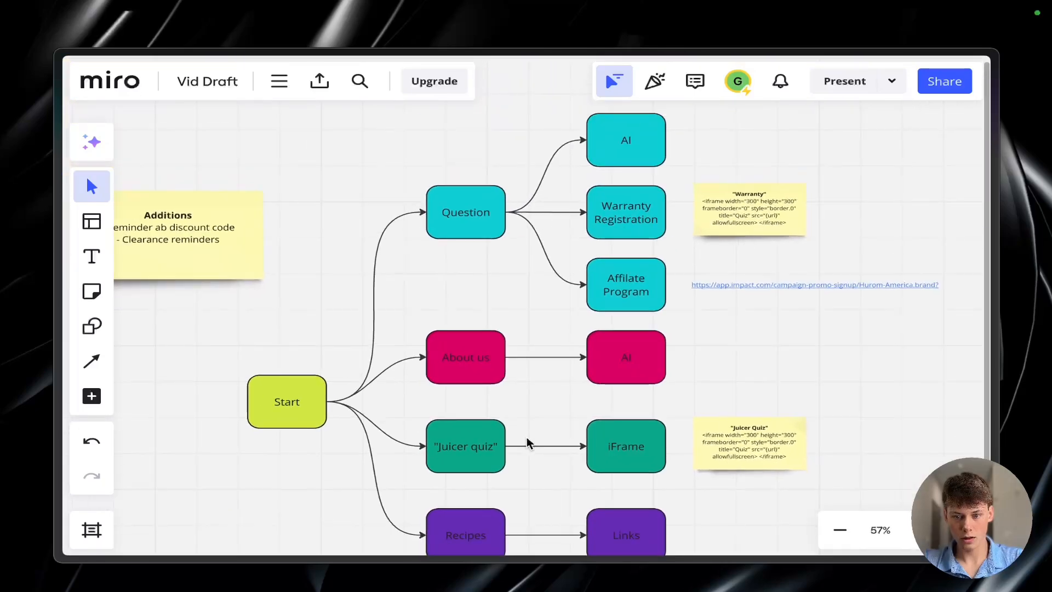
drag(408, 165, 526, 271)
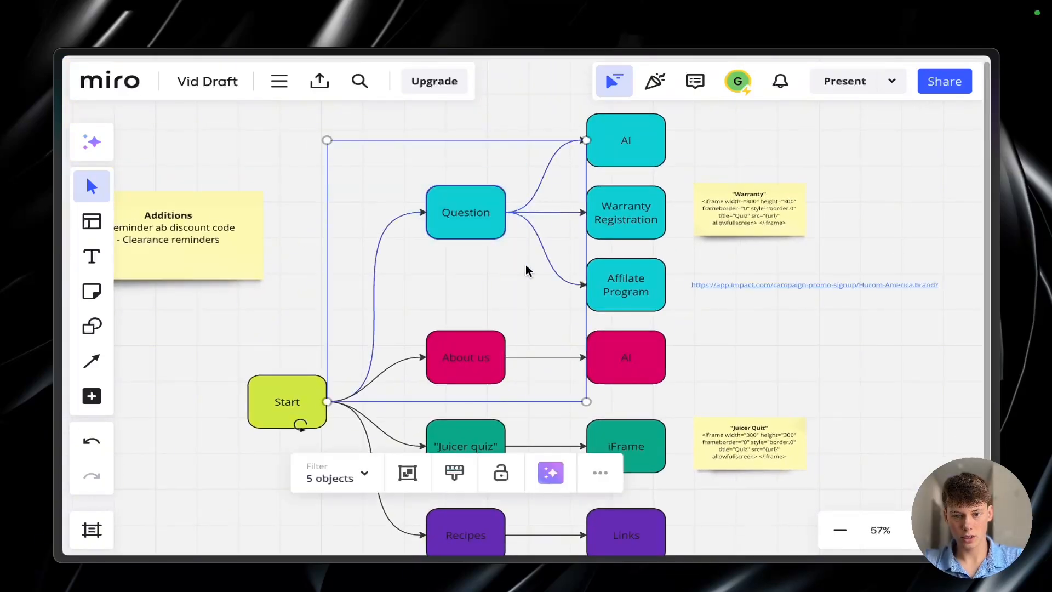
click(526, 271)
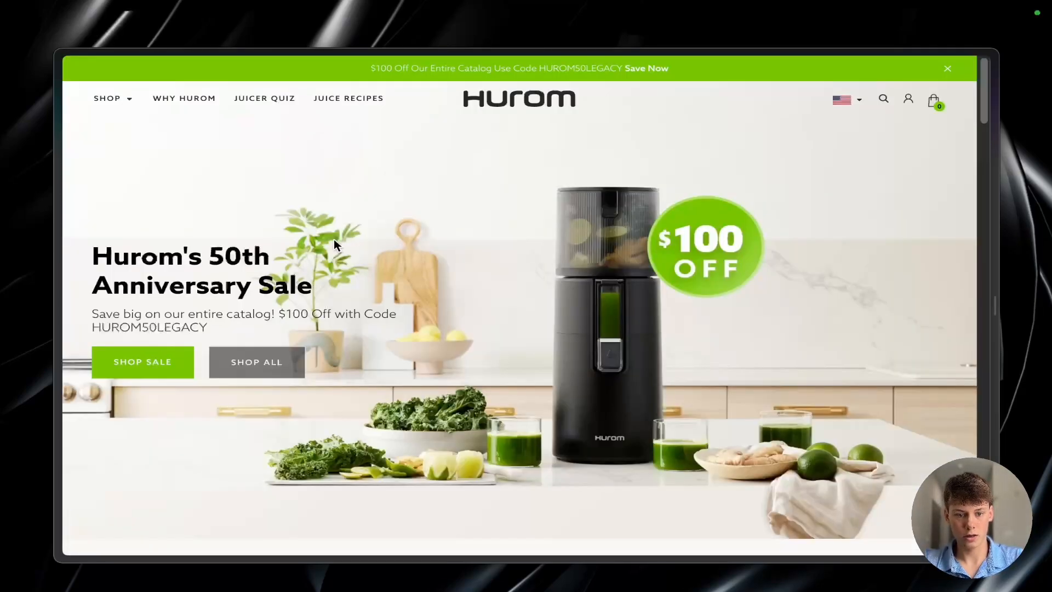
Step: Switch to the Hurom website and highlight the footer links from About Us to Affiliate Program, and clear the highlight
scroll(335, 241, down, 10)
scroll(334, 240, down, 7)
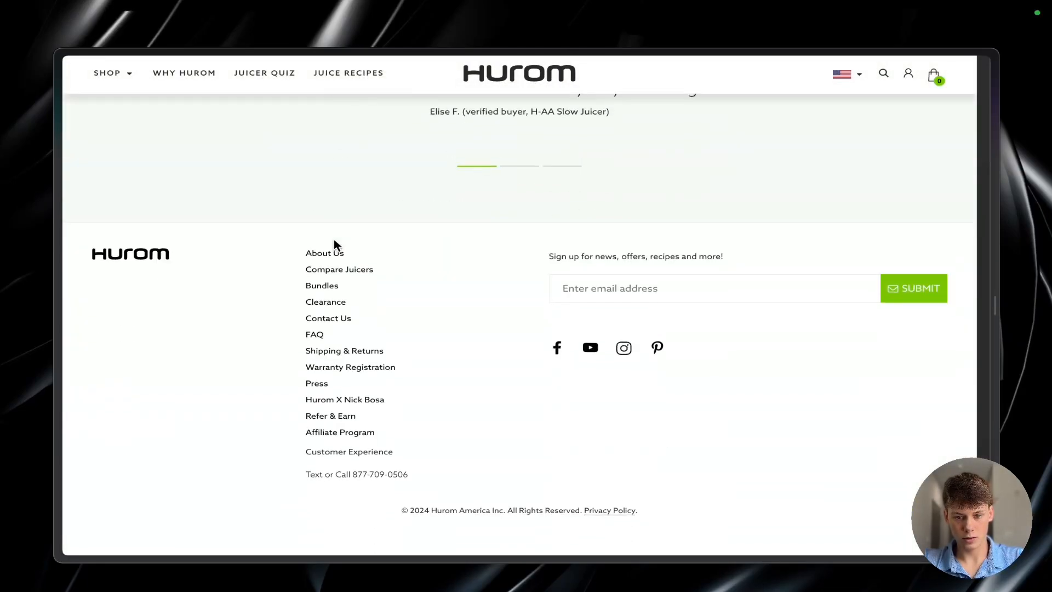
drag(291, 253, 461, 486)
click(461, 485)
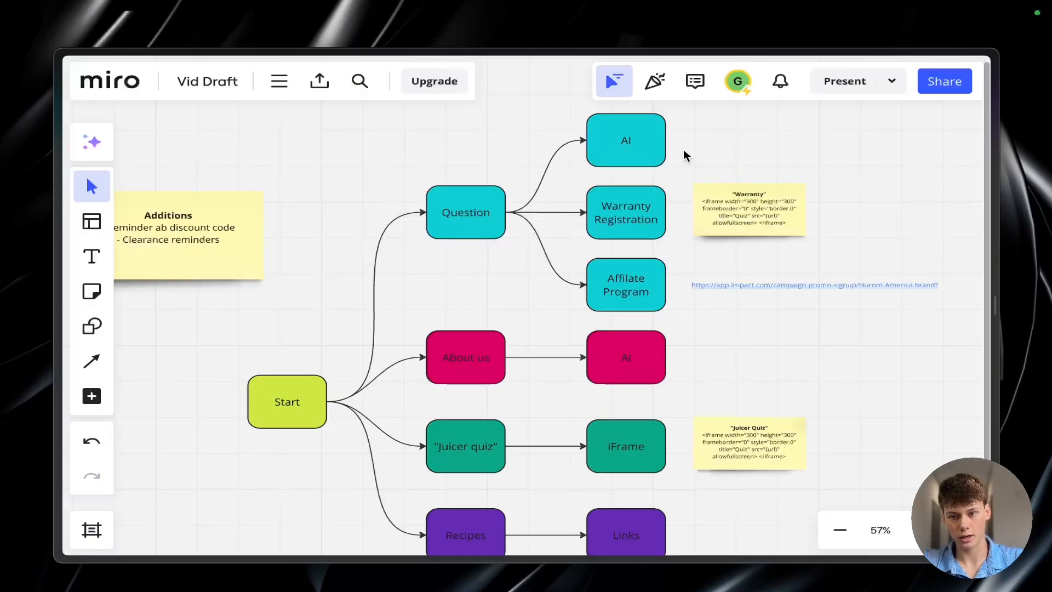
Step: Switch to the Miro board and examine the whole flowchart, from the Question branch to the Recipes branch
scroll(652, 152, up, 4)
scroll(716, 146, down, 5)
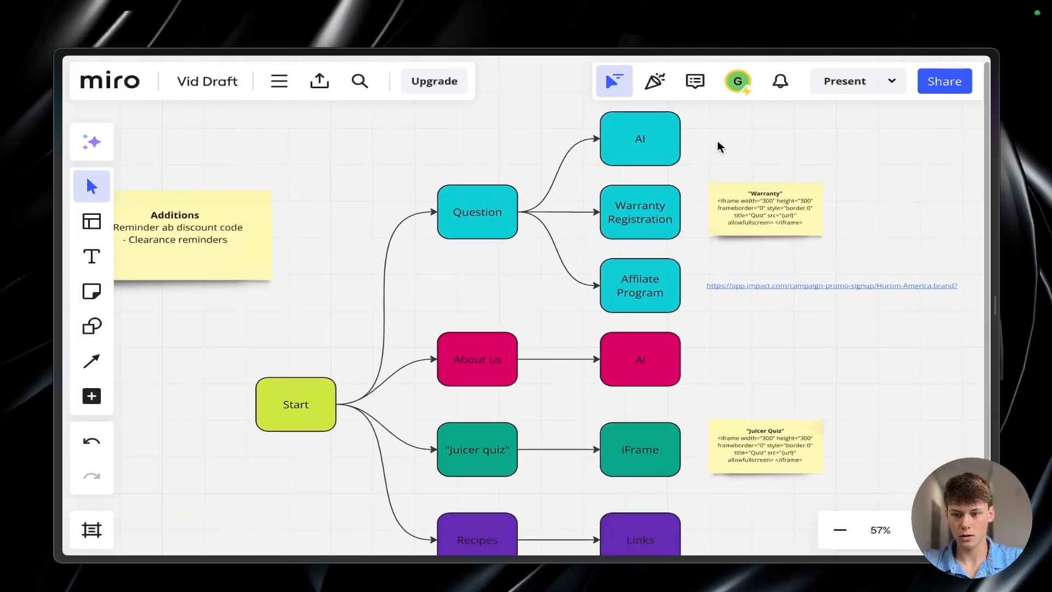
scroll(720, 206, down, 2)
scroll(719, 206, right, 2)
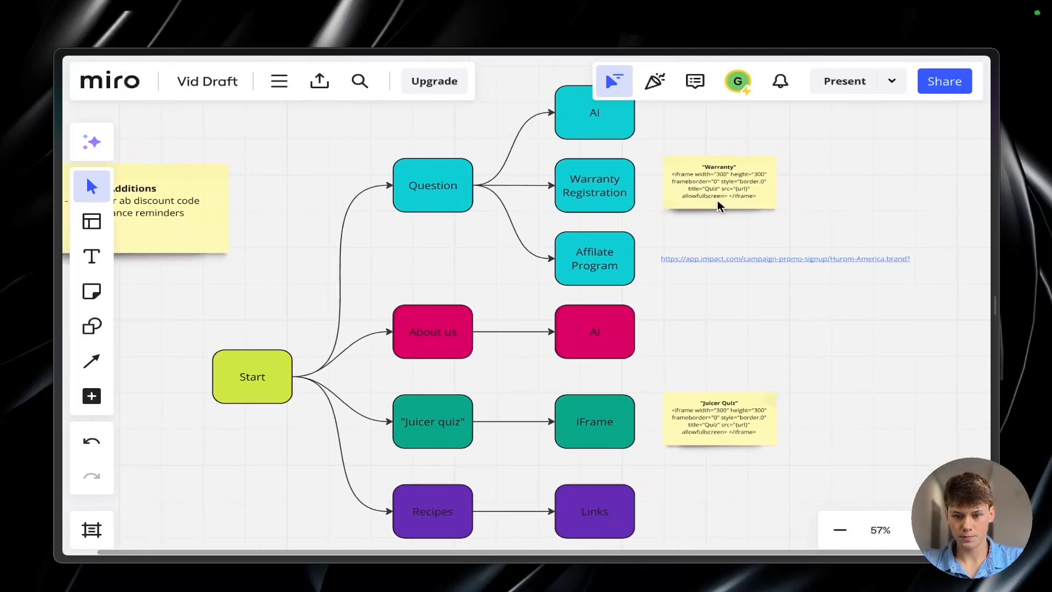
scroll(720, 206, down, 2)
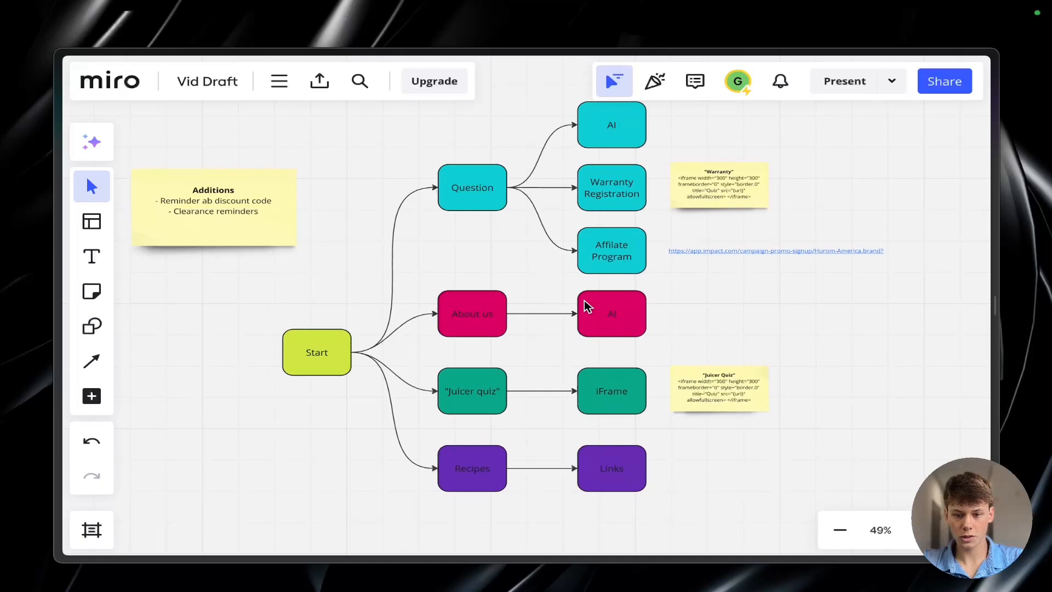
scroll(586, 305, up, 1)
scroll(587, 363, up, 3)
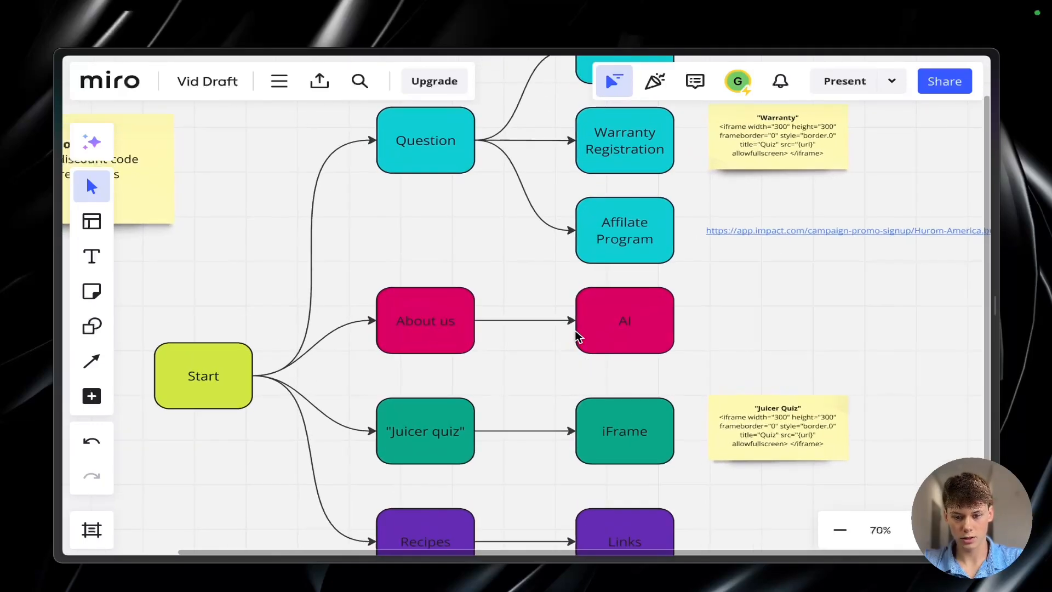
scroll(580, 335, down, 2)
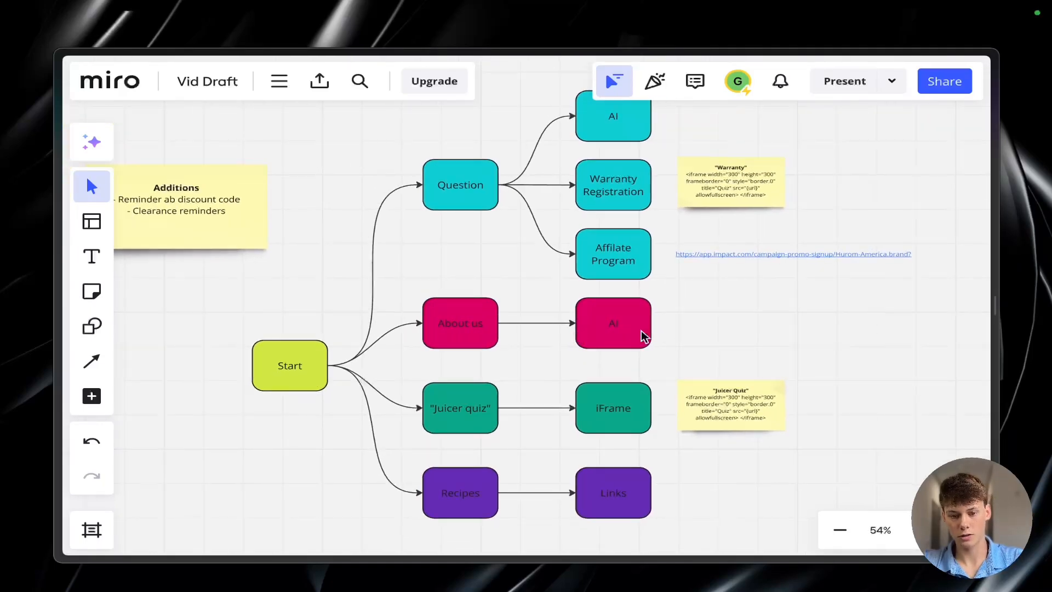
scroll(535, 320, up, 2)
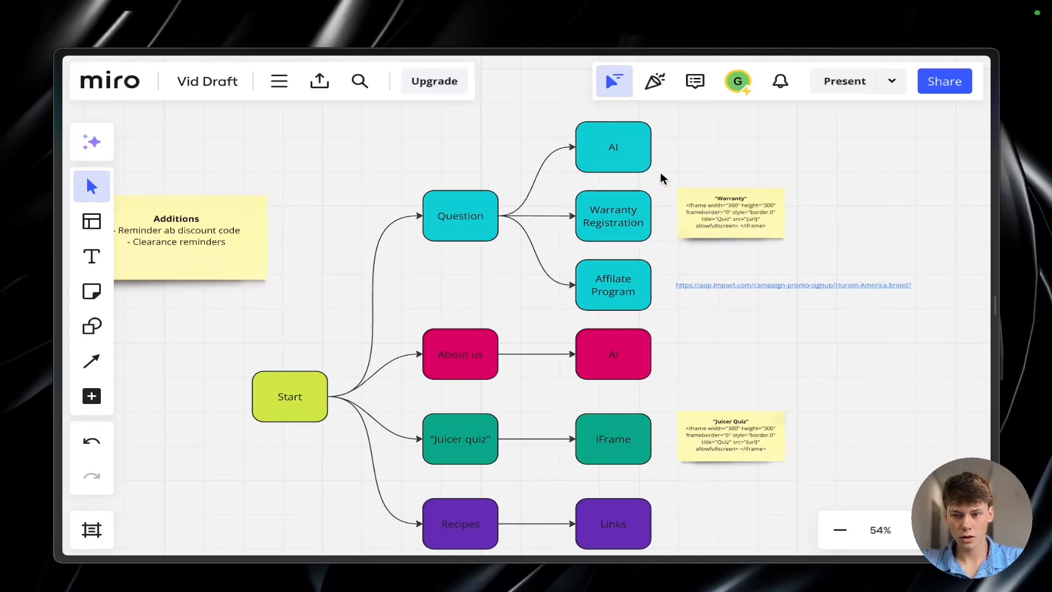
Step: Move the Question branch's AI node slightly upward, away from Warranty Registration, and clear the selection
drag(650, 173, 623, 146)
click(691, 161)
click(710, 157)
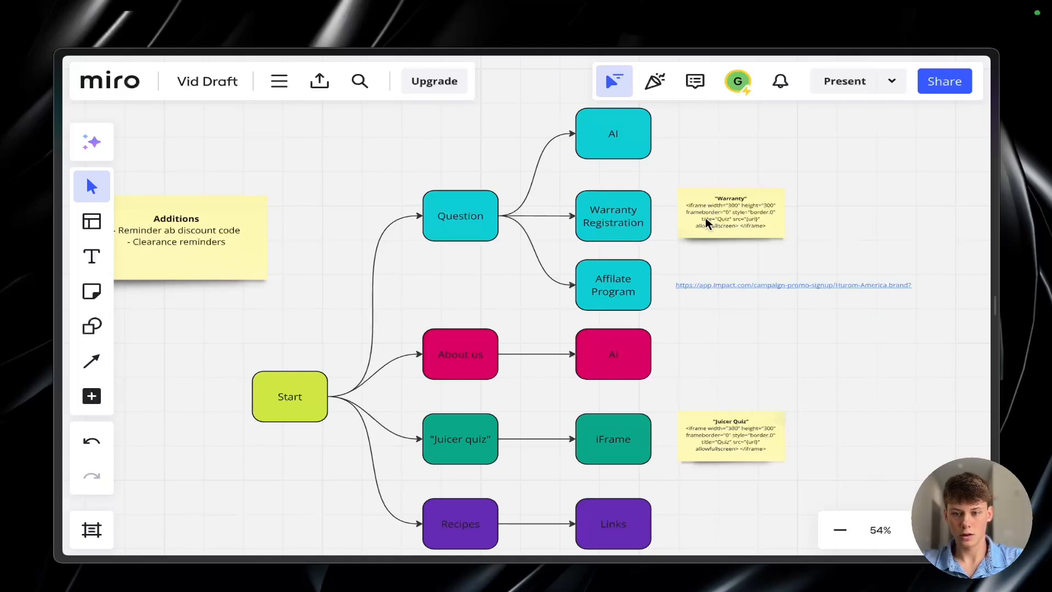
Step: Point out the Warranty iframe note beside the Warranty Registration node by selecting it, and clear the selection
scroll(706, 222, up, 3)
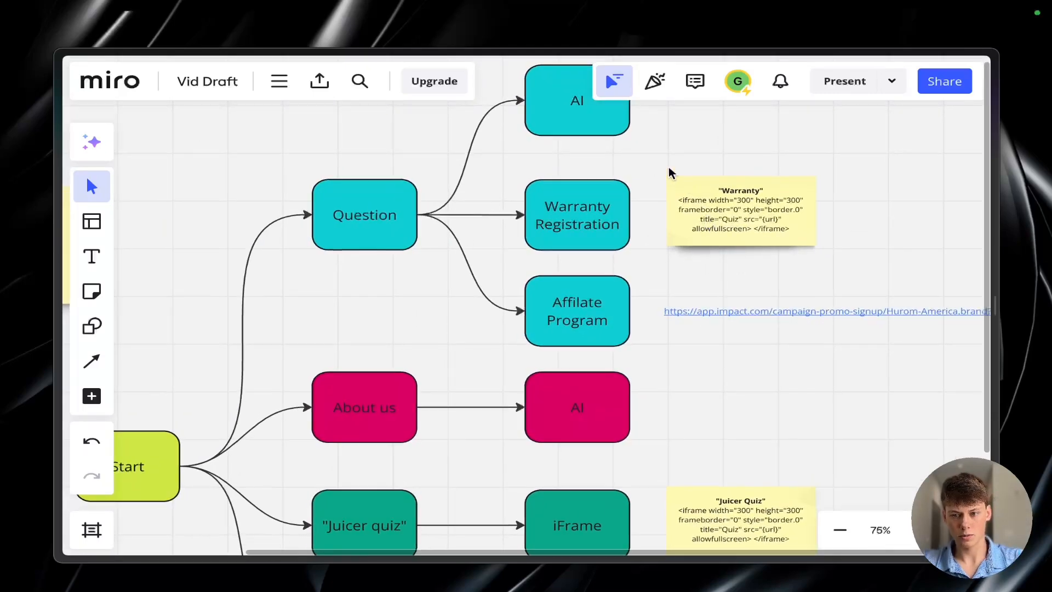
drag(669, 173, 835, 270)
click(836, 273)
scroll(836, 274, down, 2)
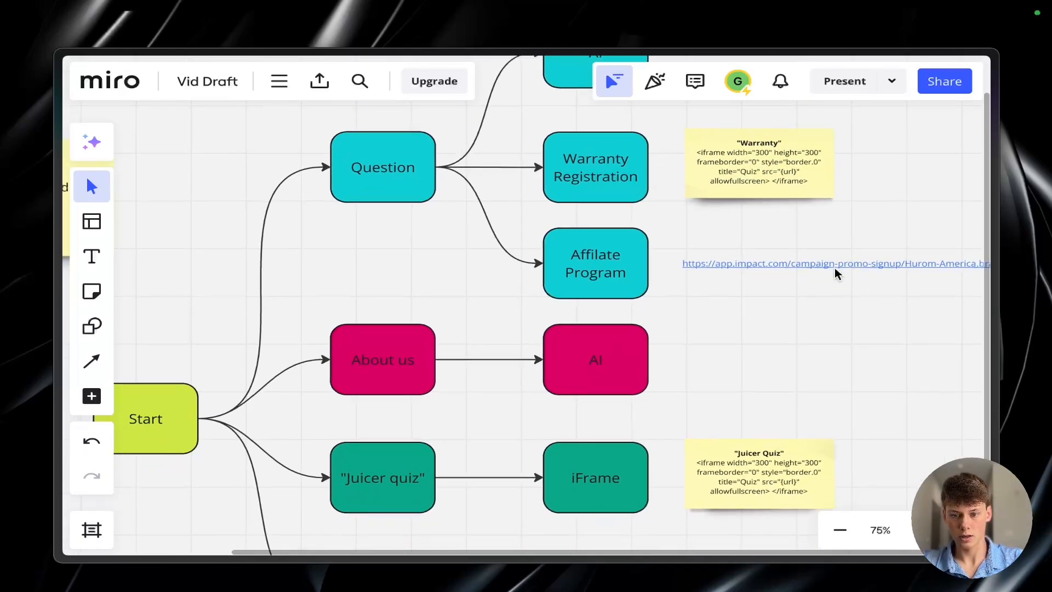
Step: Examine the AI nodes, the Juicer Quiz iframe note and the Additions note around the flowchart
scroll(836, 274, up, 3)
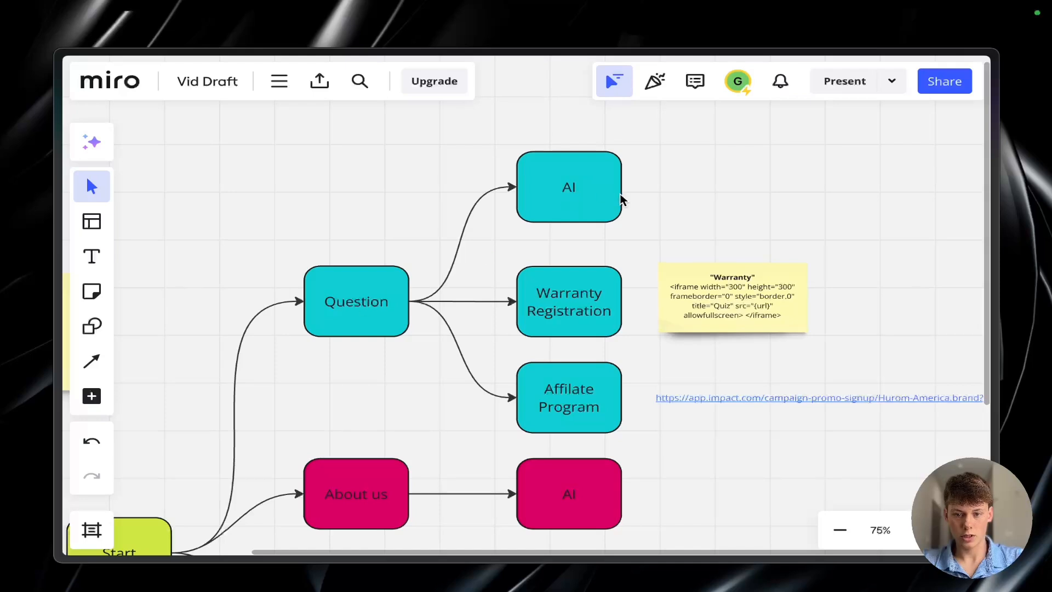
scroll(621, 200, down, 5)
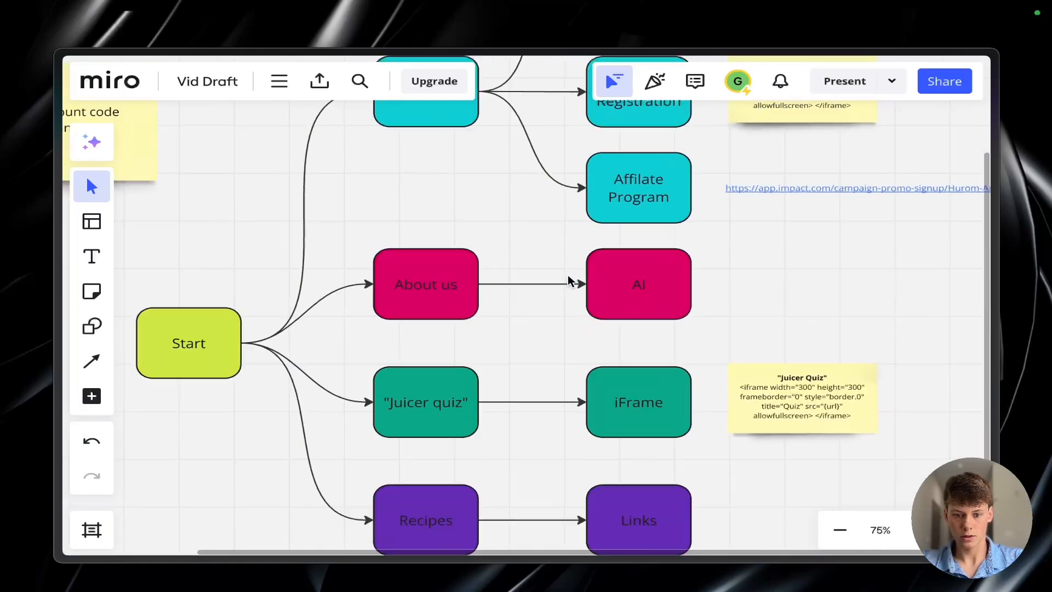
scroll(569, 280, down, 1)
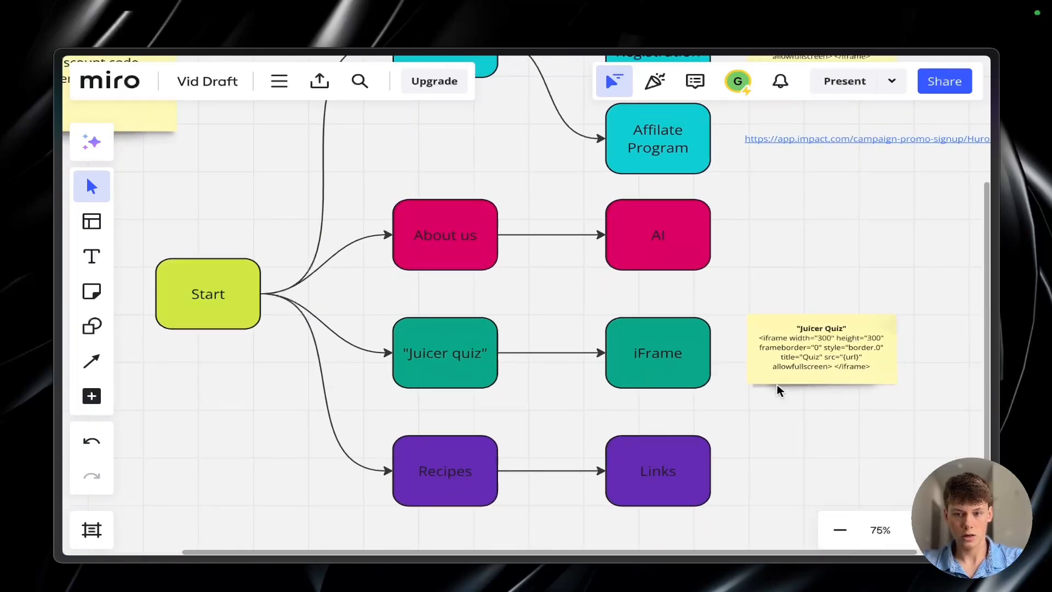
scroll(779, 390, down, 3)
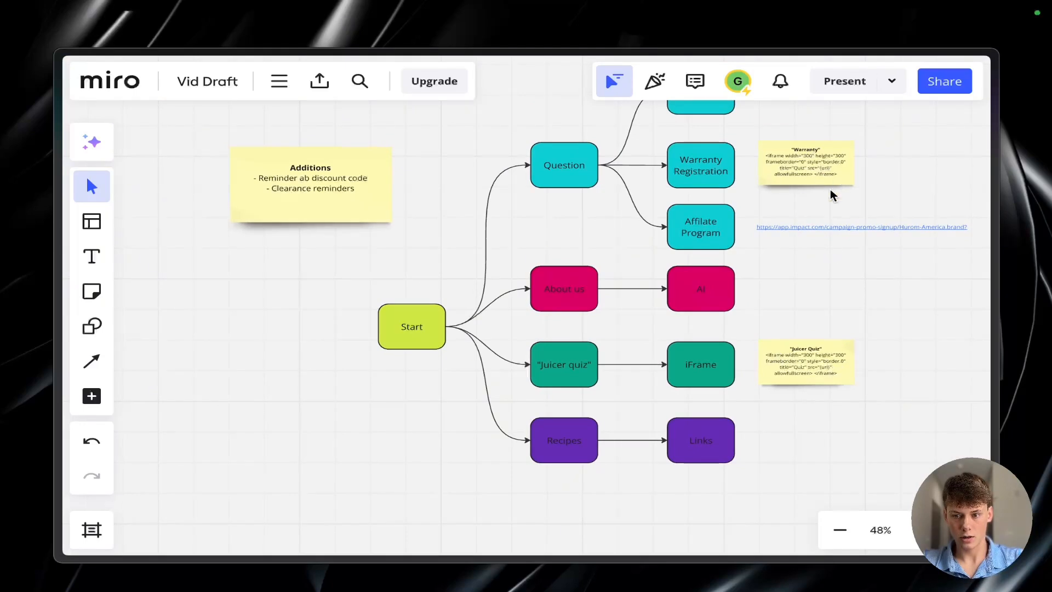
scroll(749, 370, right, 1)
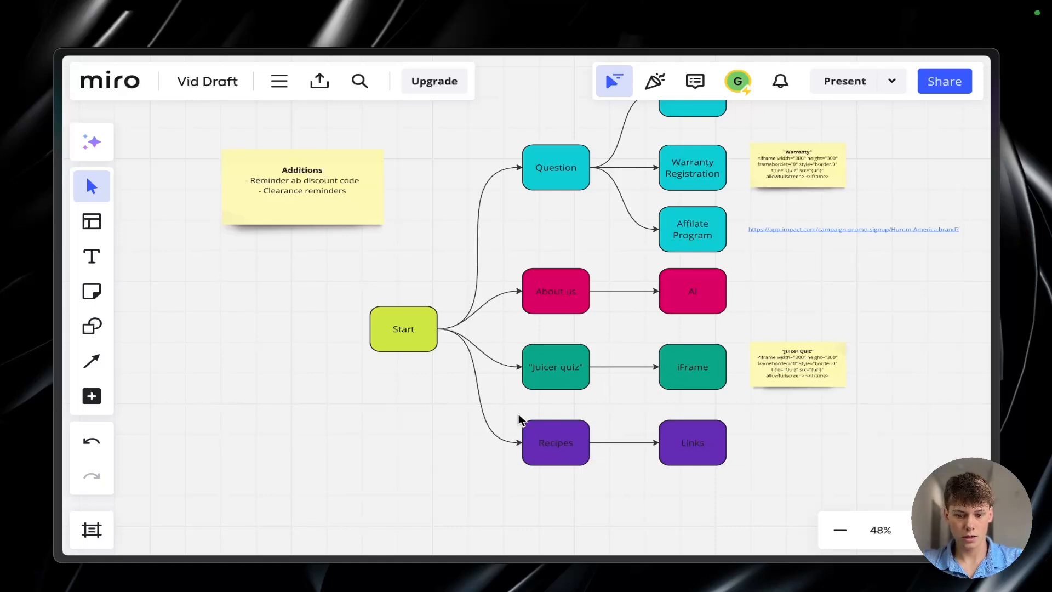
Step: Point out the Recipes and Links nodes by selecting them, clear the selection, and review the full flowchart
drag(521, 417, 746, 479)
click(746, 479)
scroll(574, 449, up, 3)
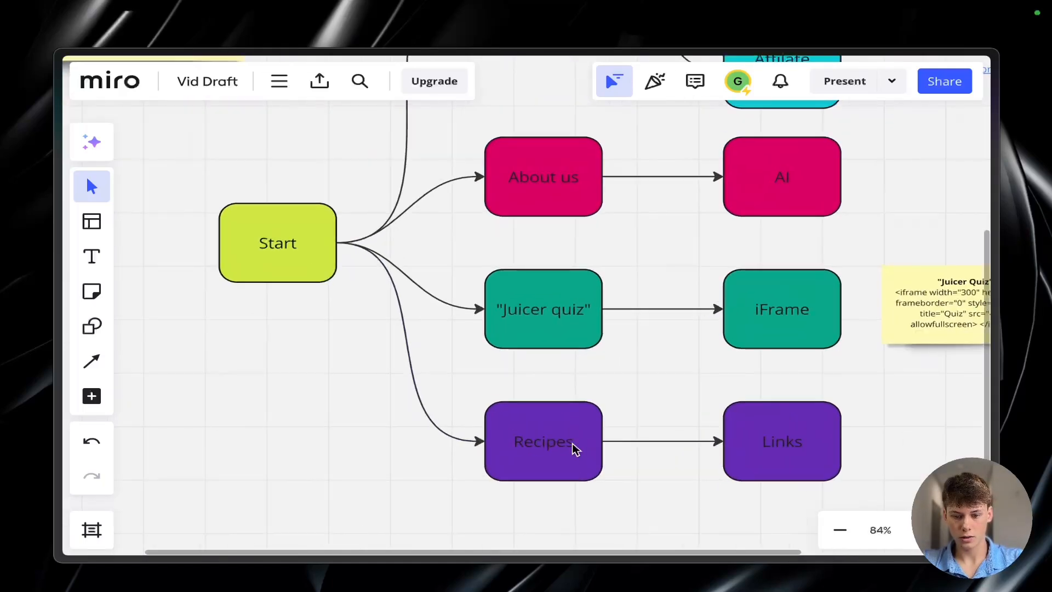
scroll(574, 450, right, 1)
scroll(574, 450, down, 2)
scroll(574, 449, up, 1)
scroll(572, 447, down, 2)
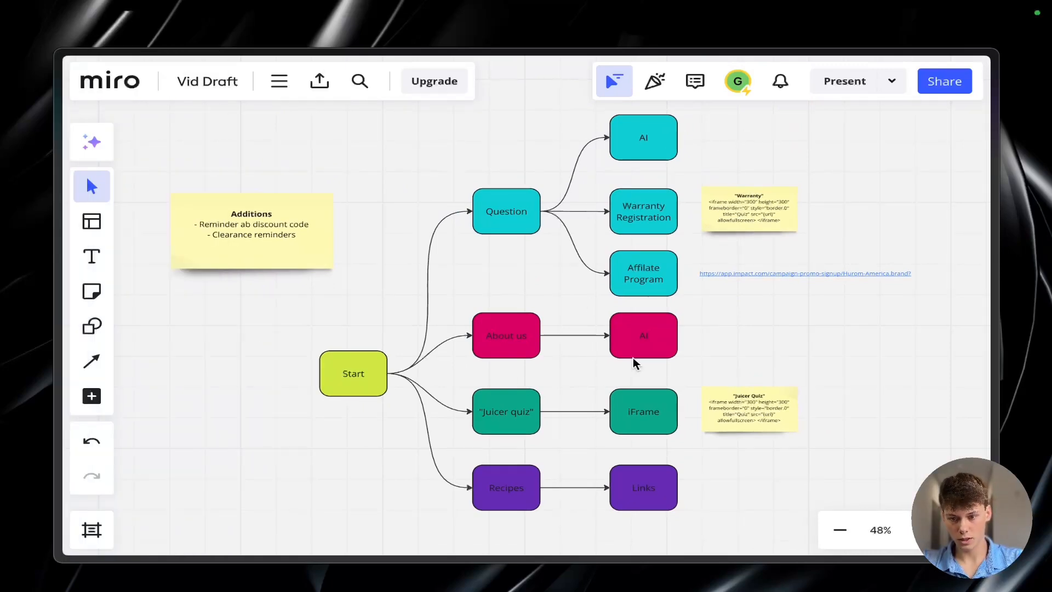
Step: Switch to the eCom agent project, open its Knowledge base, and start adding a data source from URLs
key(ctrl+Tab)
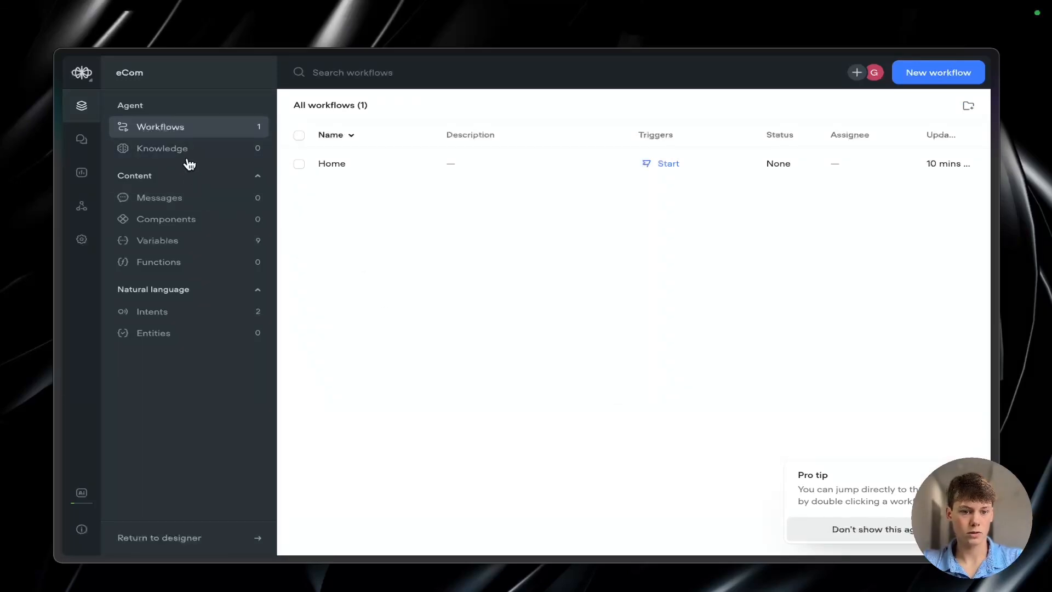
click(188, 154)
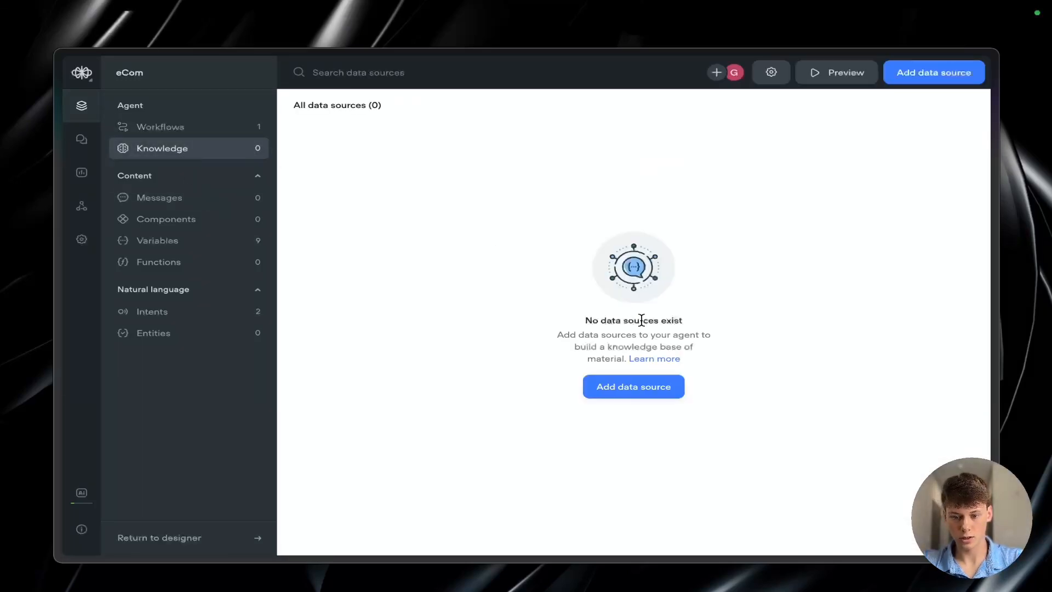
click(630, 386)
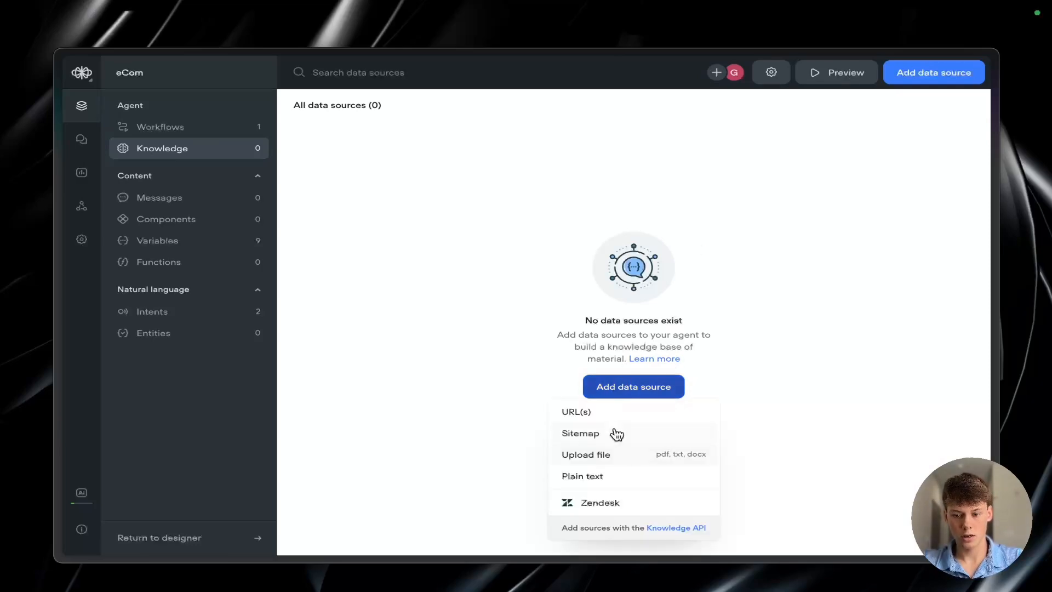
click(611, 412)
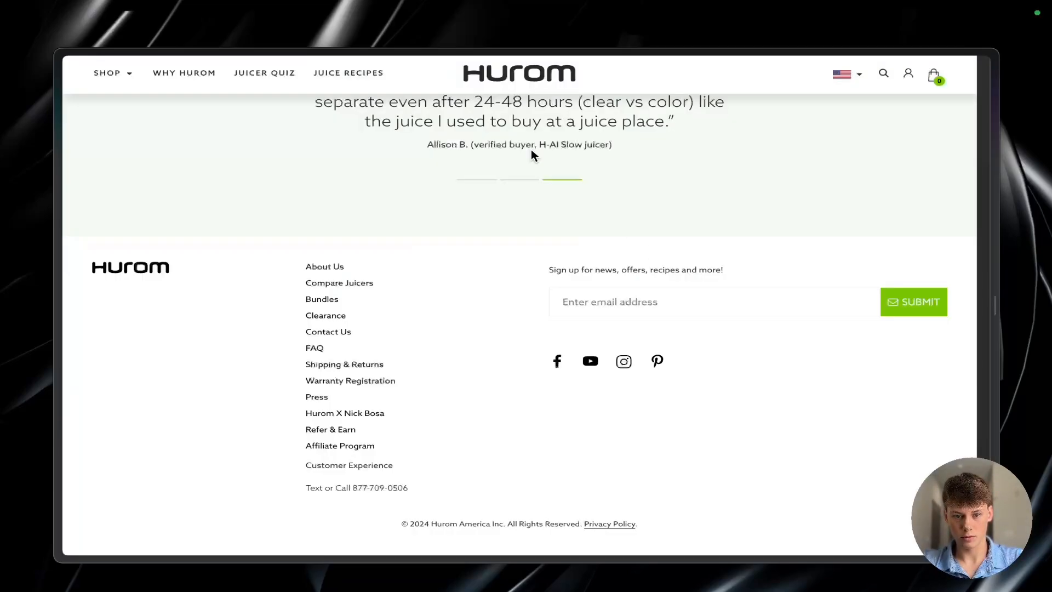
scroll(606, 248, up, 10)
scroll(606, 248, up, 10)
key(super+shift+c)
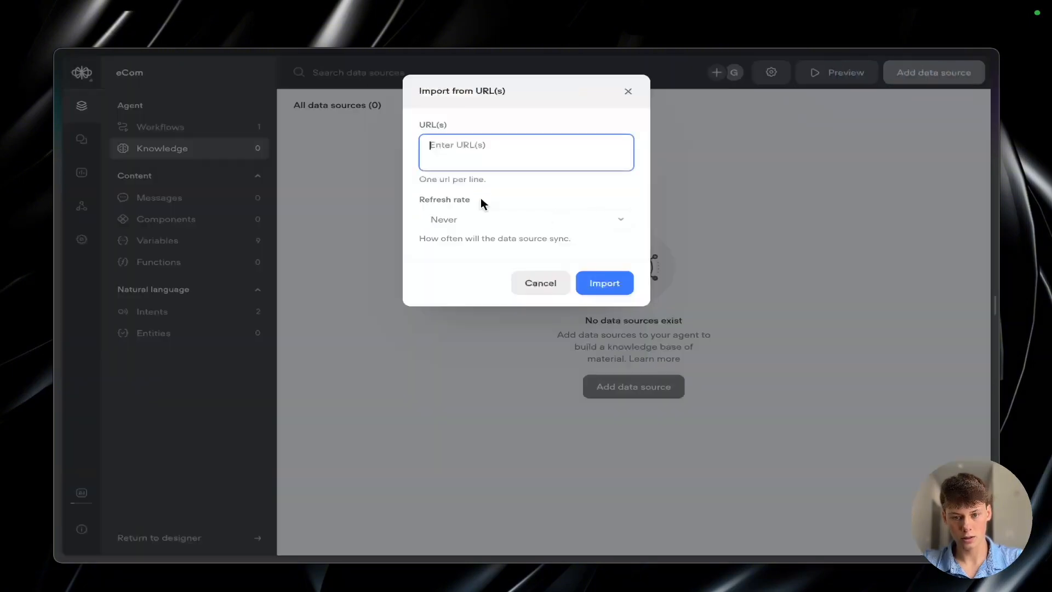
key(super+v)
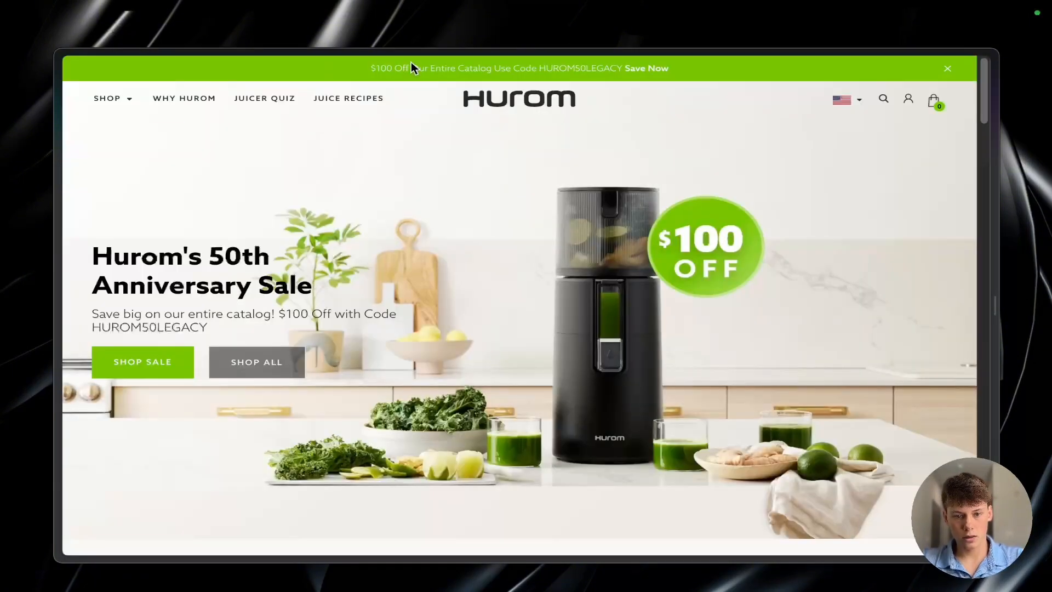
click(411, 66)
scroll(257, 219, down, 5)
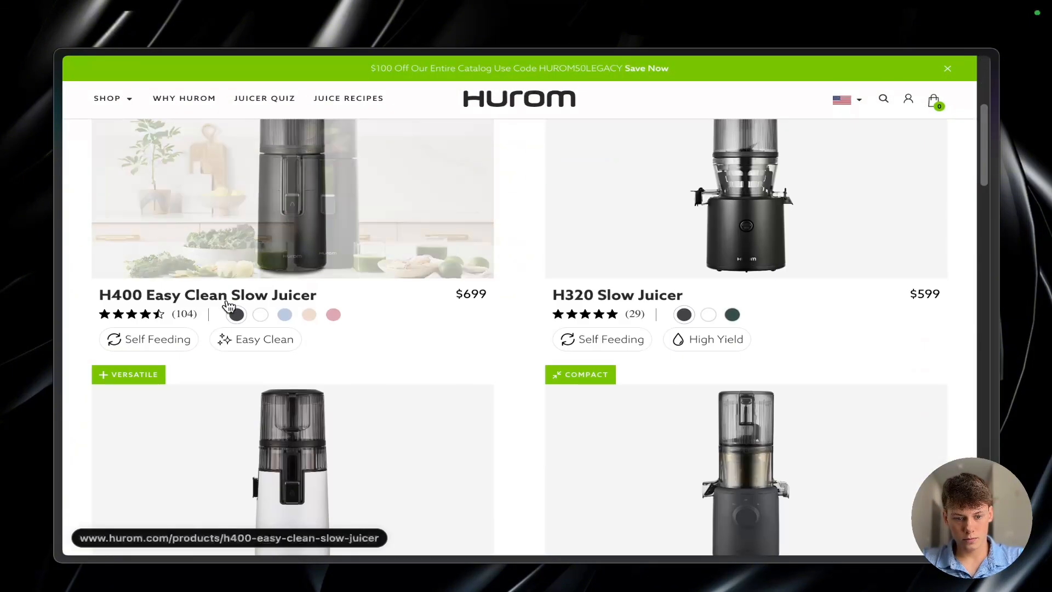
key(super+shift+c)
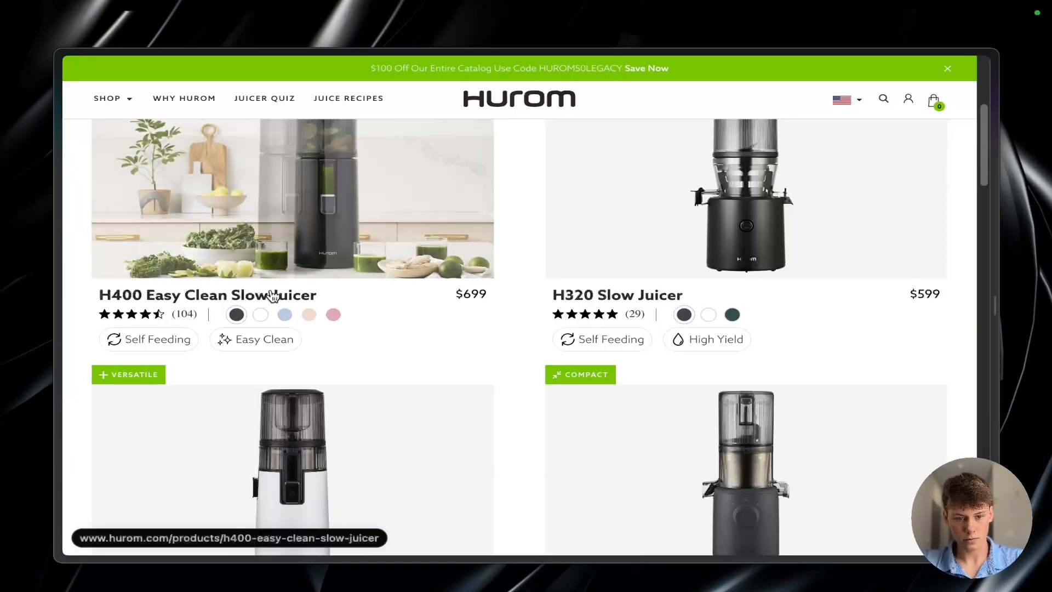
Step: Add the product page links of the H400 Easy Clean and H320 Slow Juicers to the URL list
right_click(274, 296)
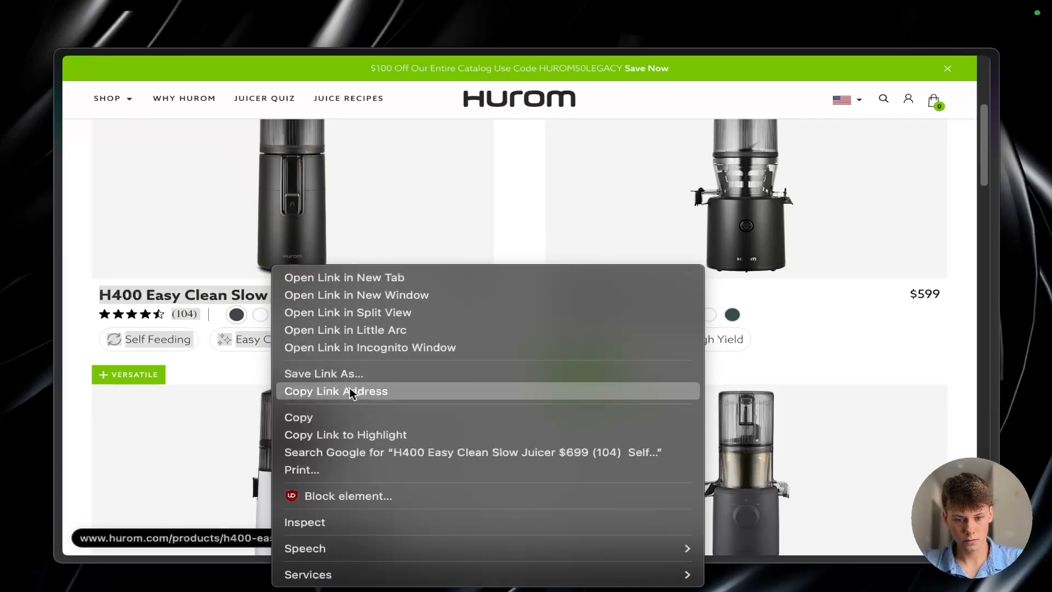
click(362, 389)
key(super+v)
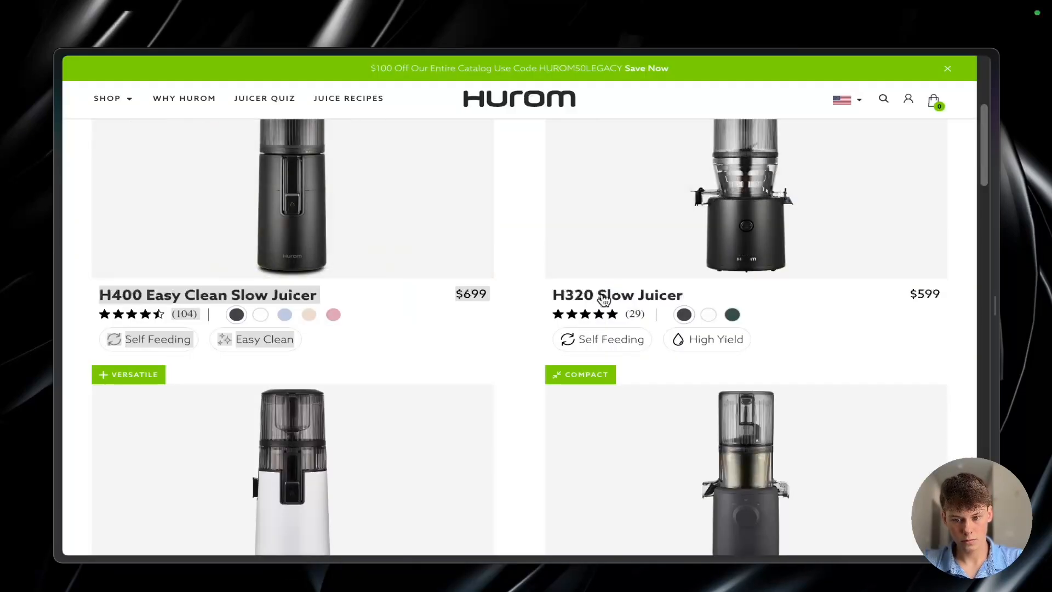
right_click(604, 298)
click(689, 394)
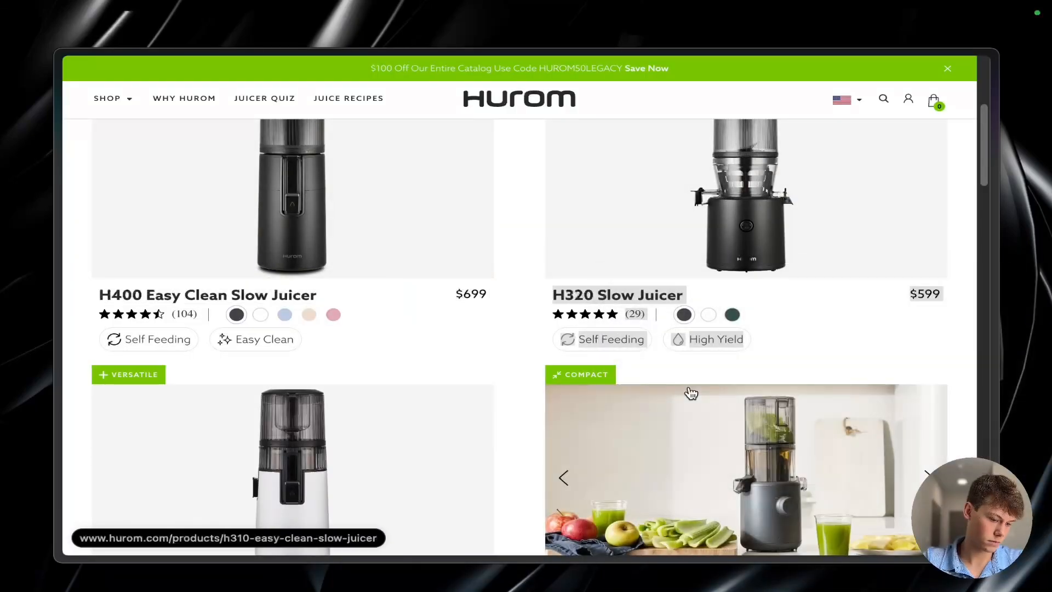
key(super+v)
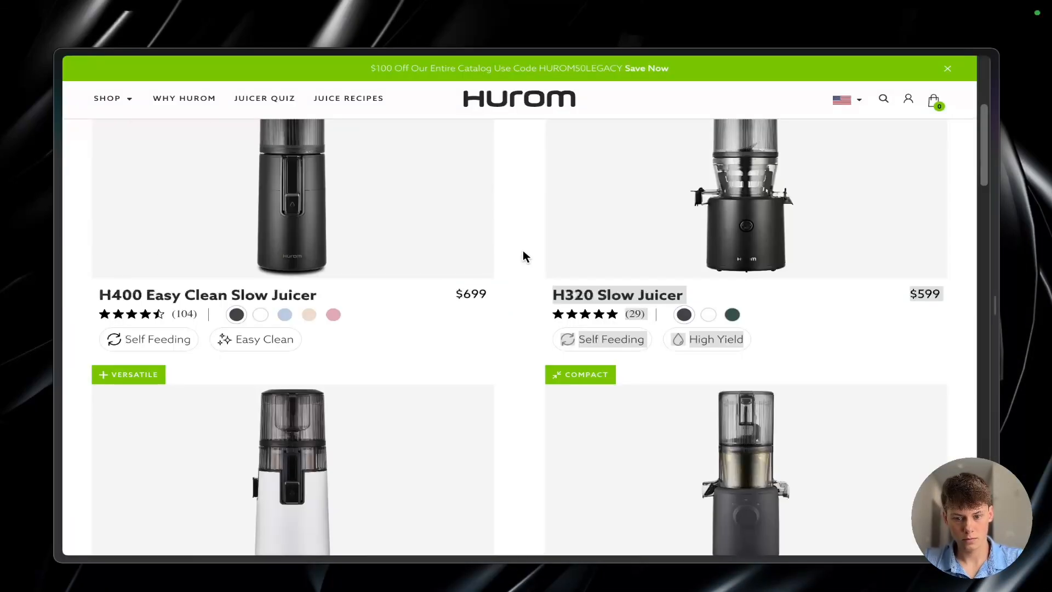
Step: Add the product page links of the H70 and H310 Easy Clean Slow Juicers to the URL list
scroll(522, 252, down, 5)
right_click(267, 314)
click(471, 387)
key(super+v)
right_click(636, 317)
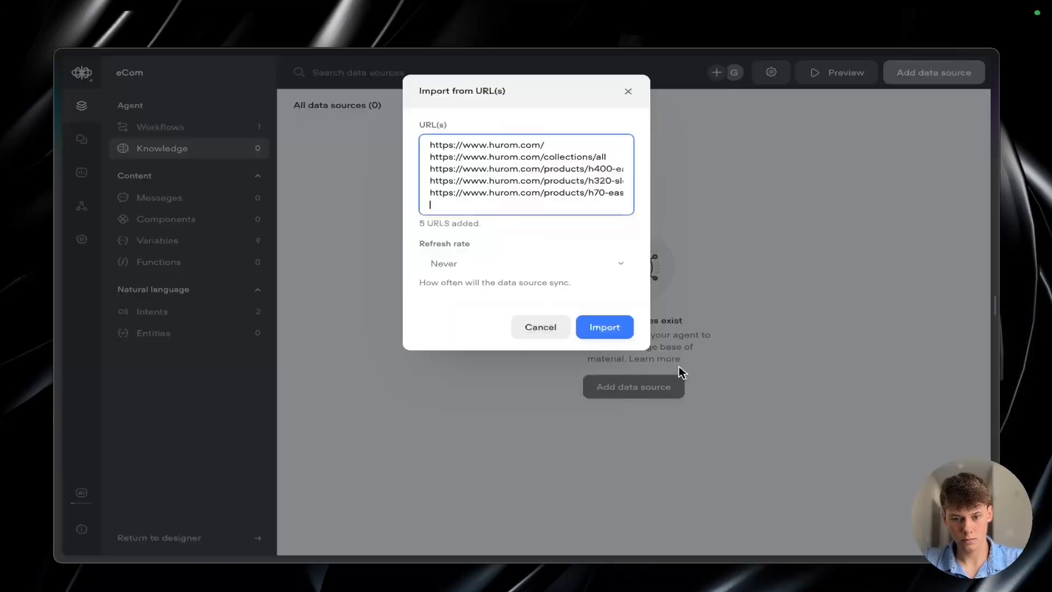
key(super+v)
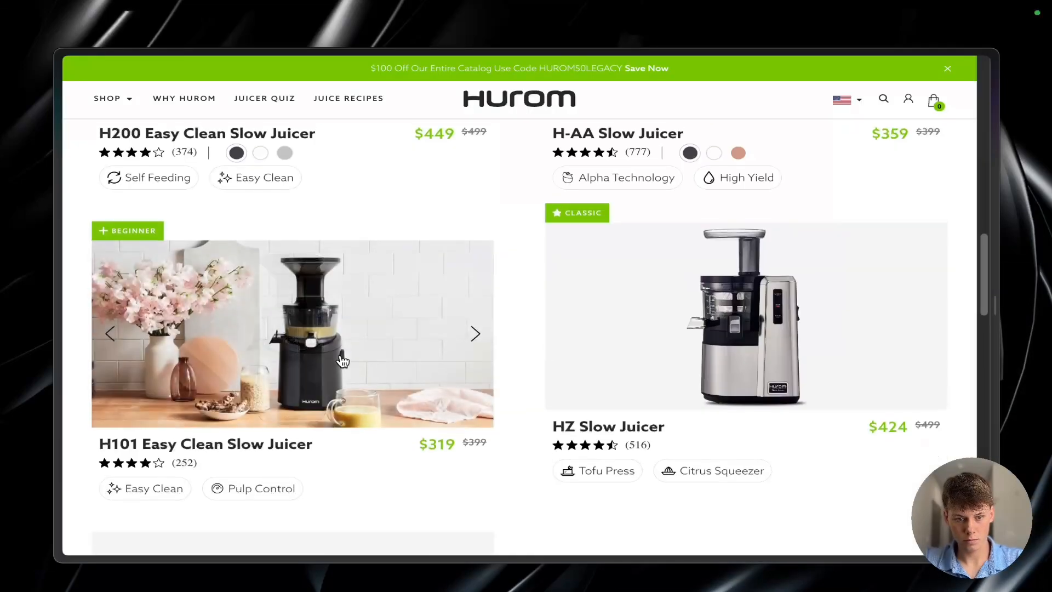
Step: Add the product page links of the H200 Easy Clean and H-AA Slow Juicers to the URL list, each on its own line
scroll(291, 314, up, 3)
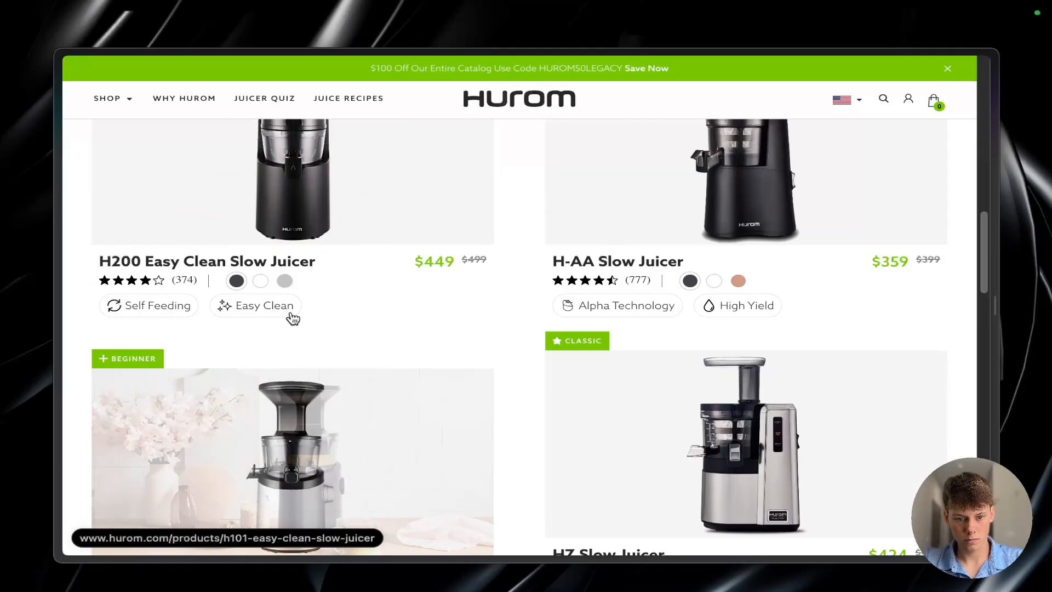
right_click(275, 245)
click(361, 385)
key(super+v)
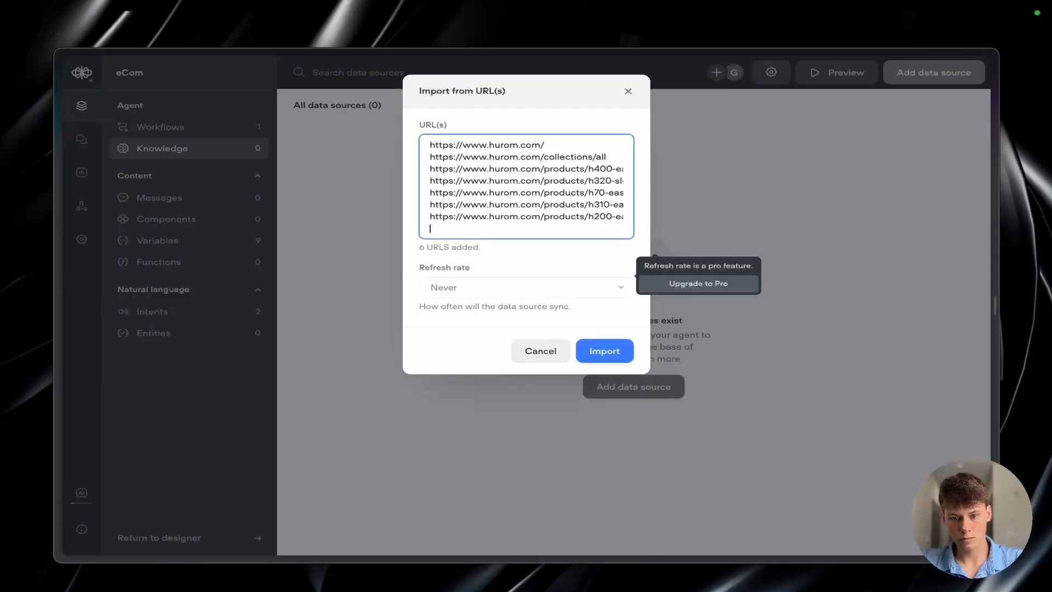
right_click(581, 256)
click(628, 384)
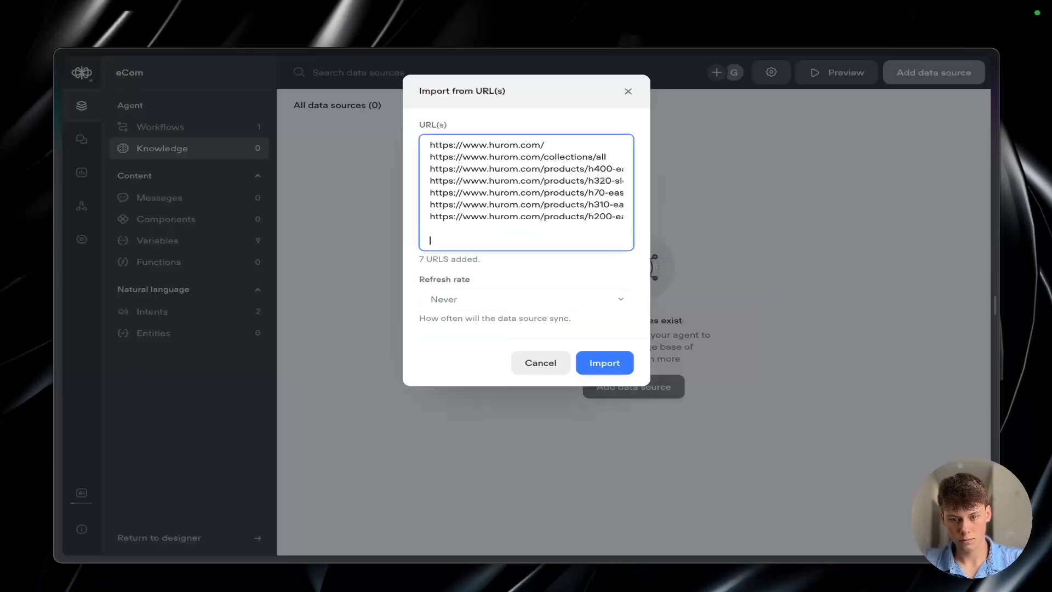
key(super+v)
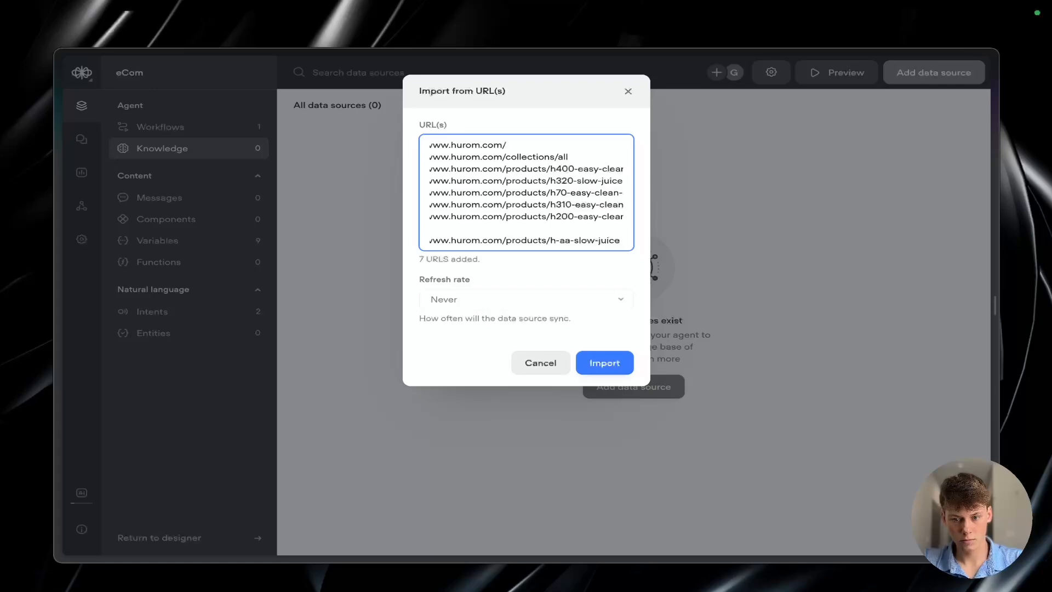
key(Return)
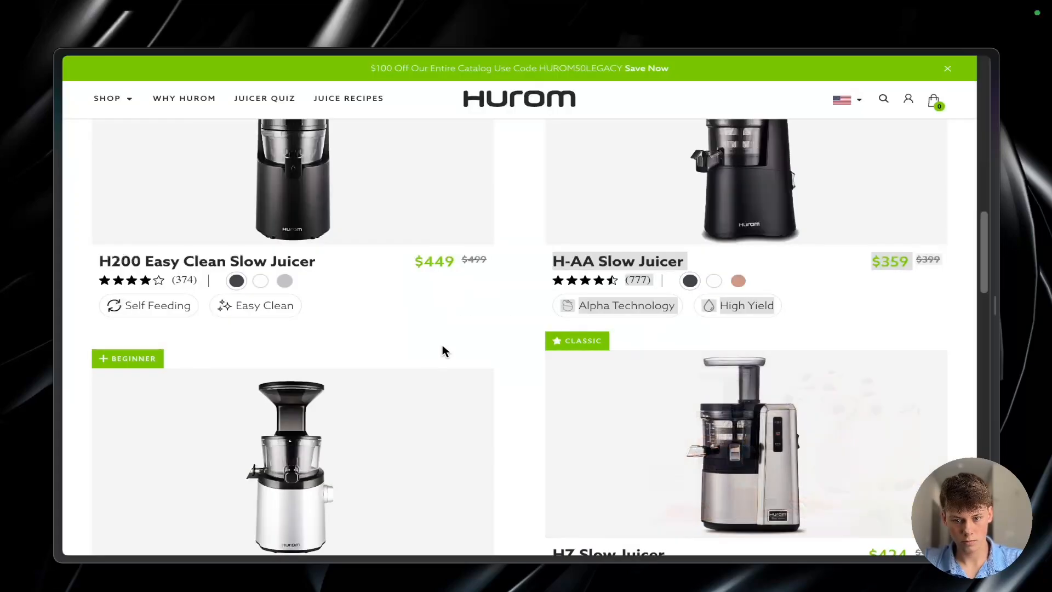
Step: Add the product page links of the H101 Easy Clean and HZ Slow Juicers to the import's URL list
scroll(442, 350, down, 2)
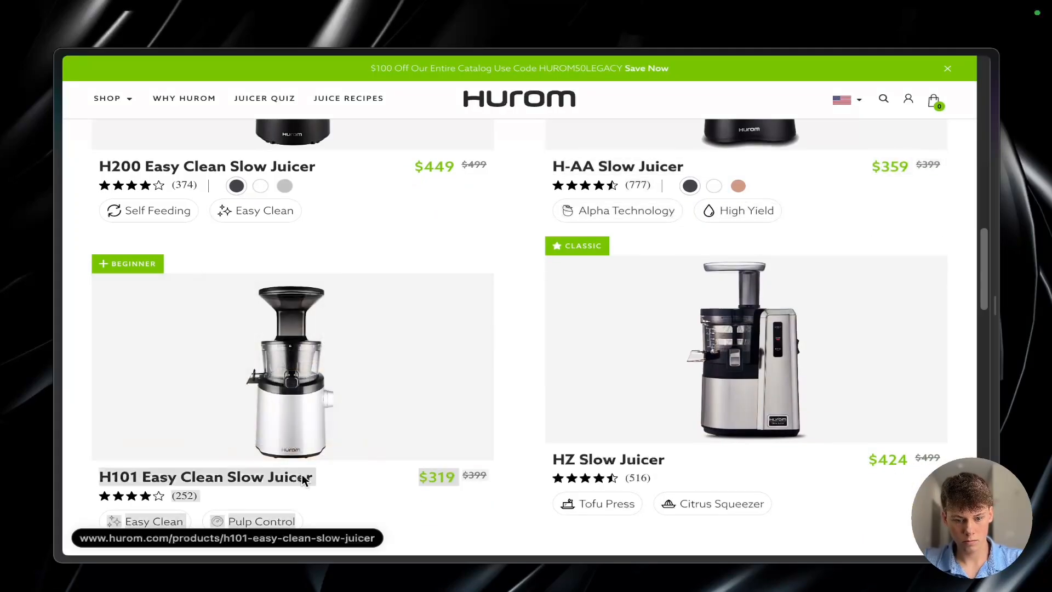
right_click(305, 480)
click(421, 389)
key(super+v)
scroll(547, 329, down, 3)
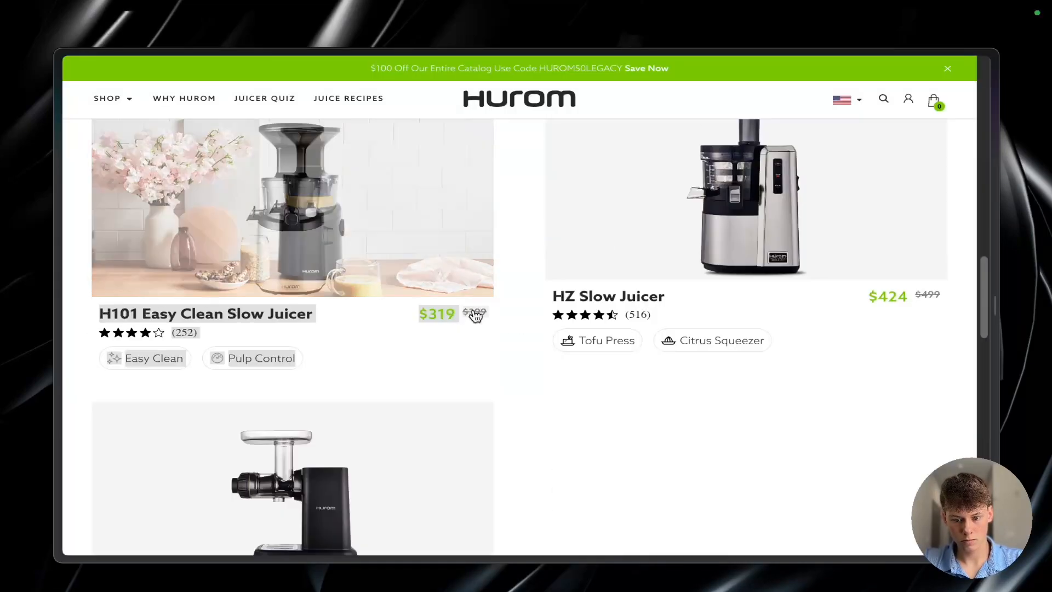
right_click(602, 269)
click(674, 377)
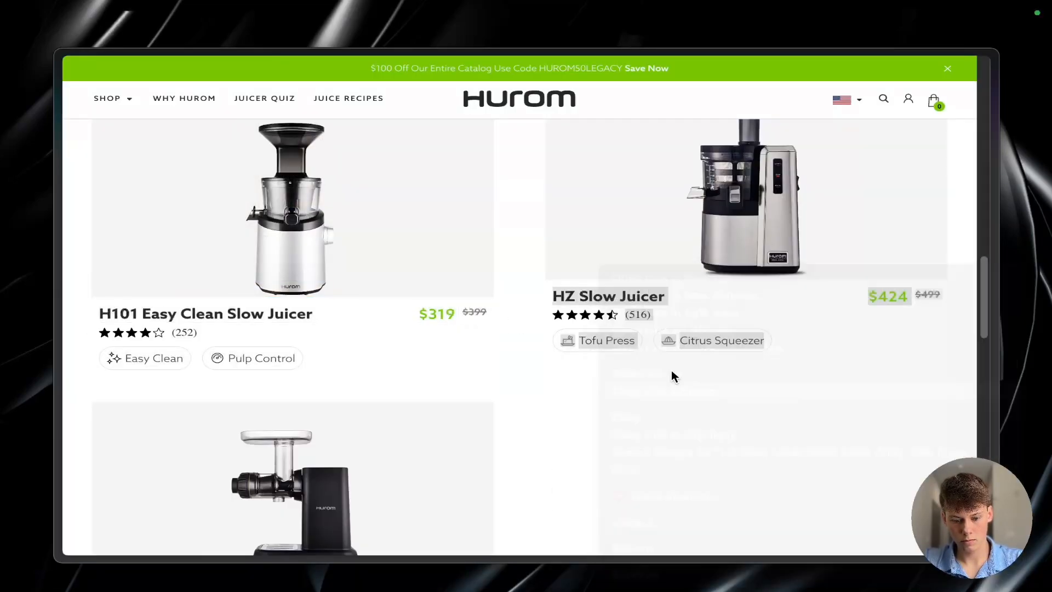
key(super+v)
key(Return)
Step: Add the product page link of the Celery & Greens Horizontal Slow Juicer to the URL list
scroll(526, 329, down, 3)
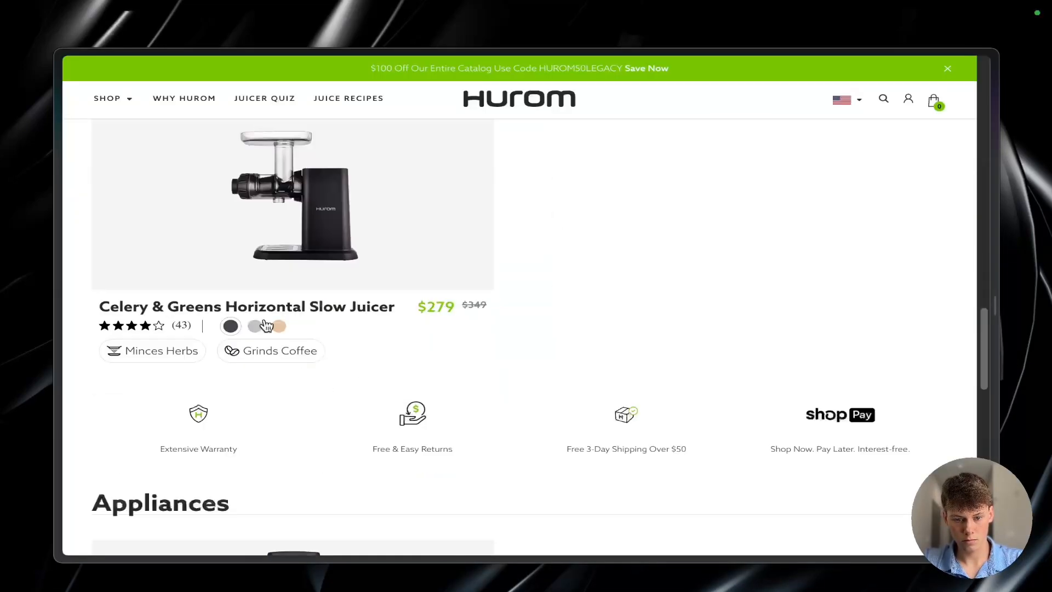
right_click(265, 305)
click(322, 389)
key(super+v)
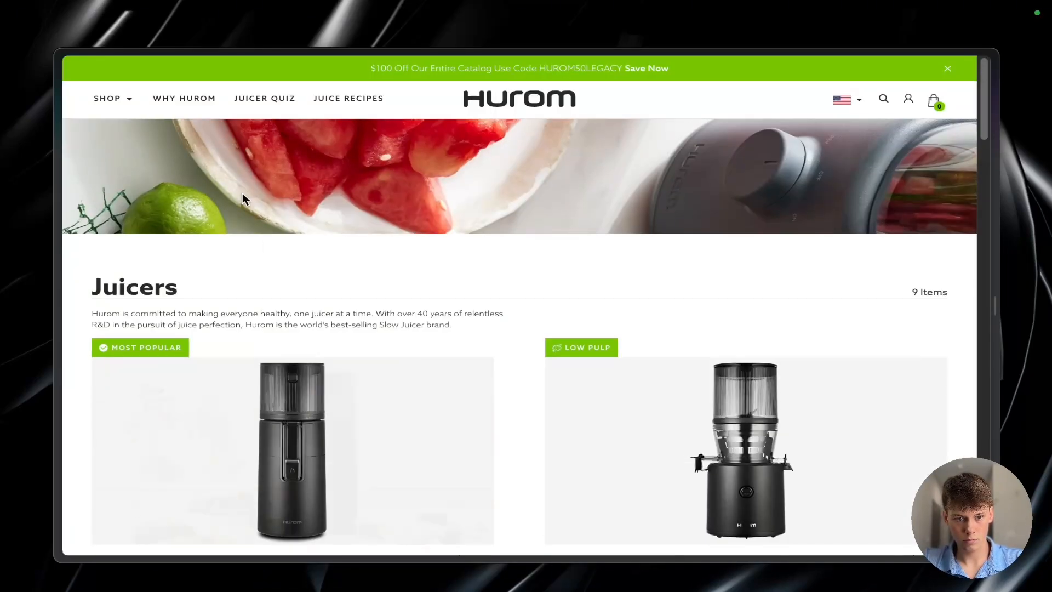
Step: Add the Why Hurom and Juice Recipes page links from the site's header to the URL list
right_click(262, 97)
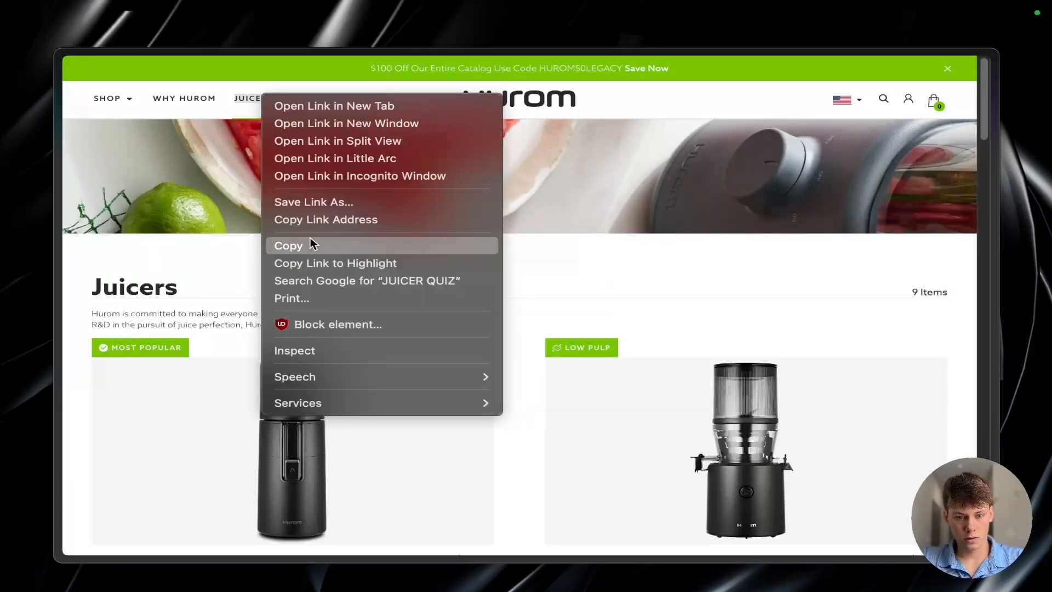
click(326, 220)
key(super+v)
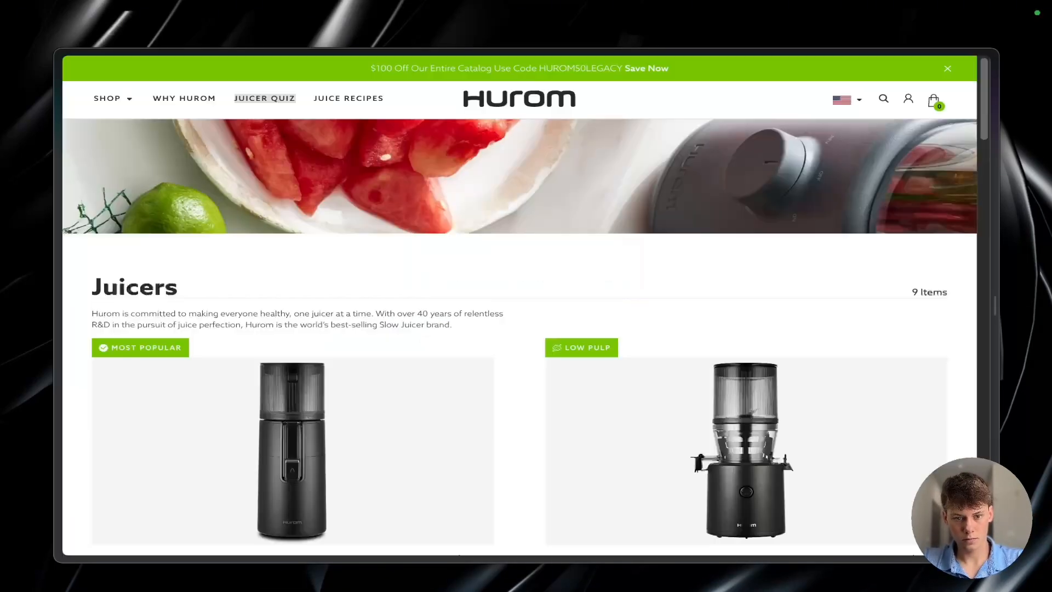
right_click(332, 98)
click(384, 218)
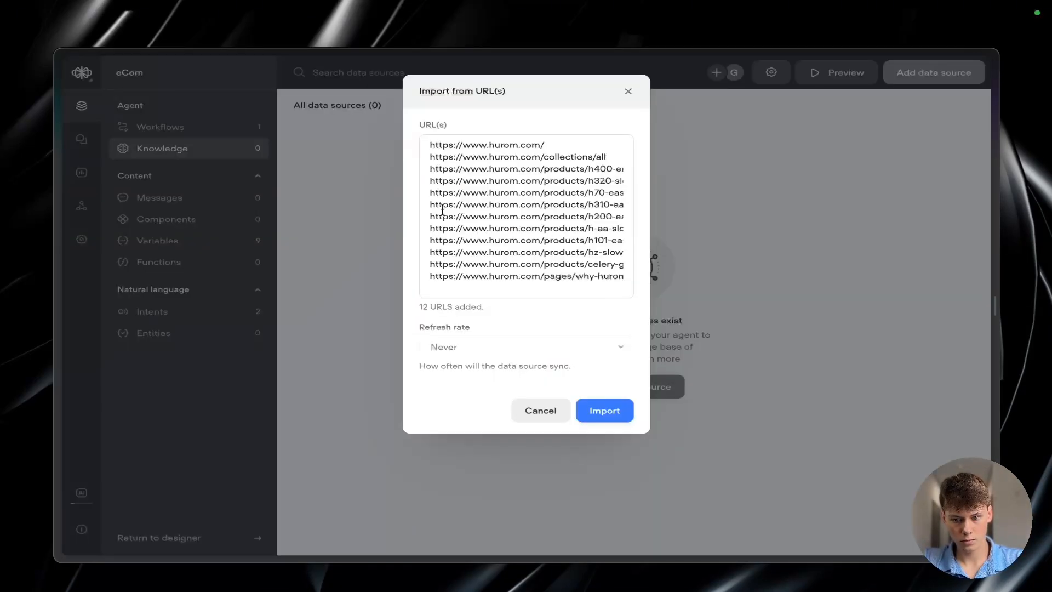
key(super+v)
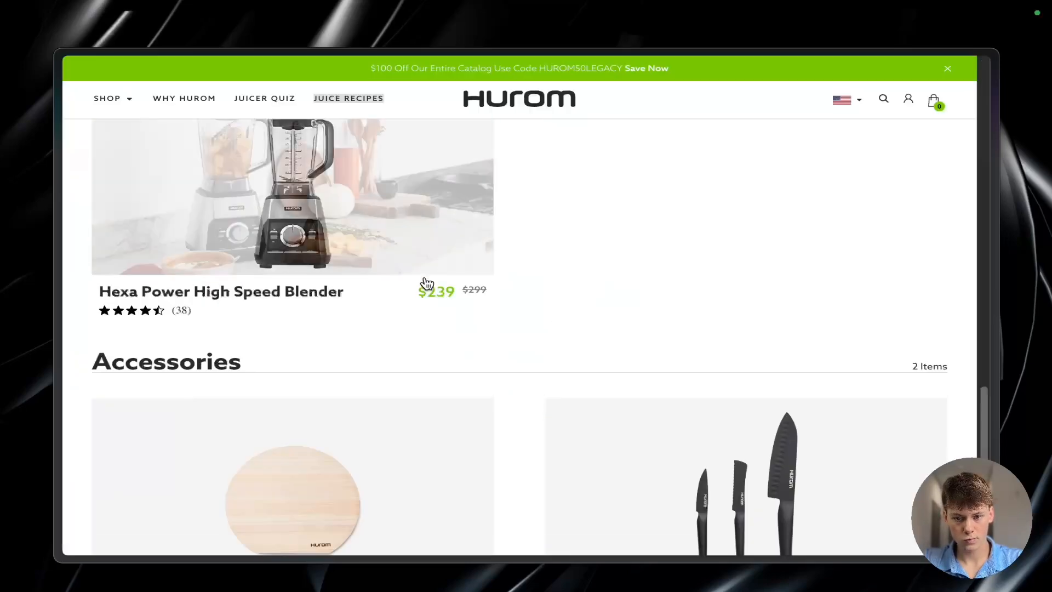
Step: Add the About Us and Bundles page links from the Hurom footer to the URL list
scroll(331, 335, down, 10)
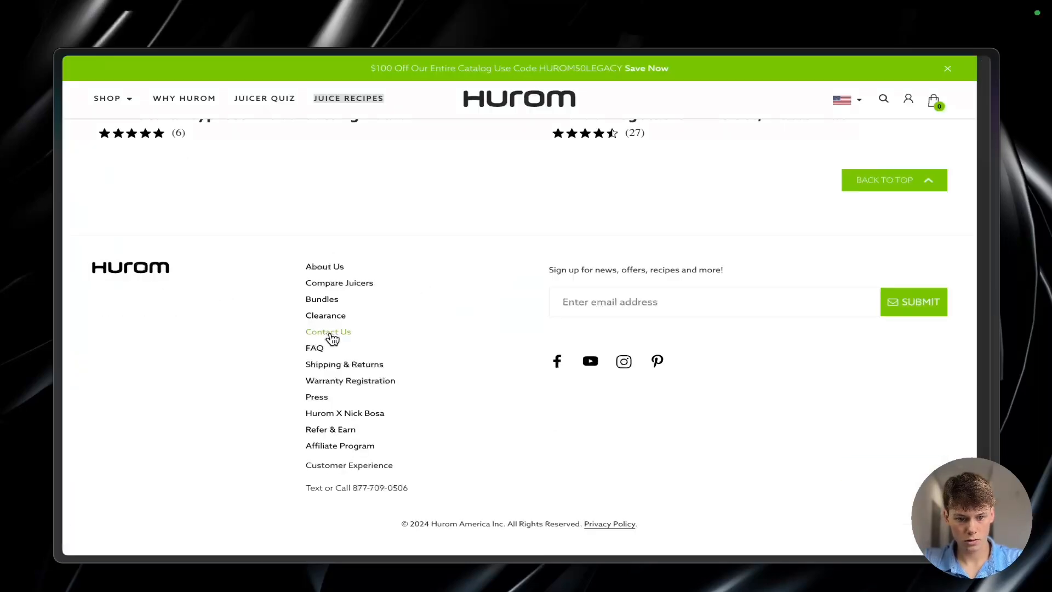
right_click(328, 267)
click(387, 382)
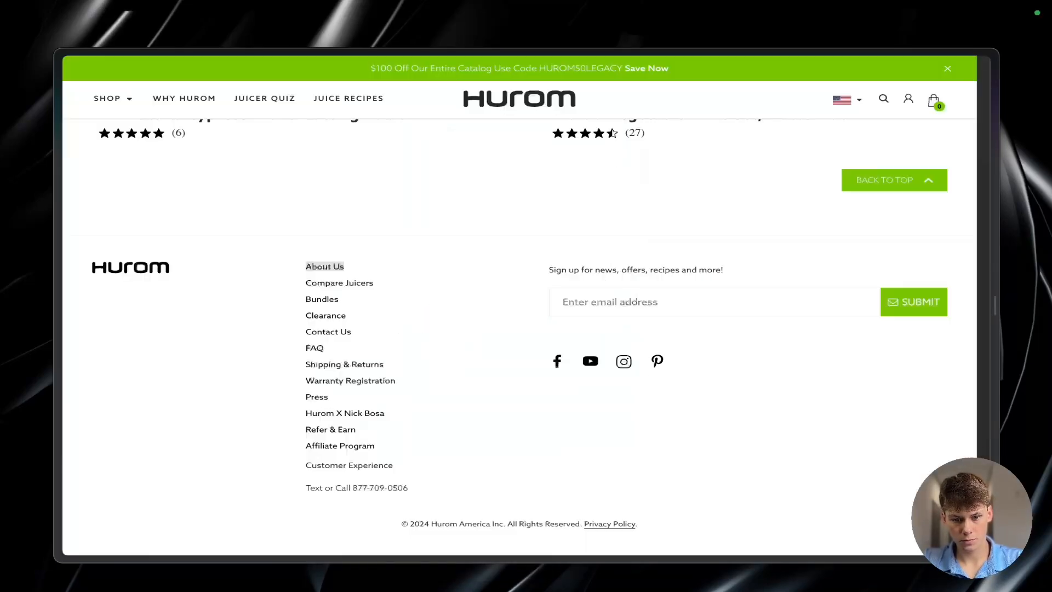
right_click(322, 298)
key(super+v)
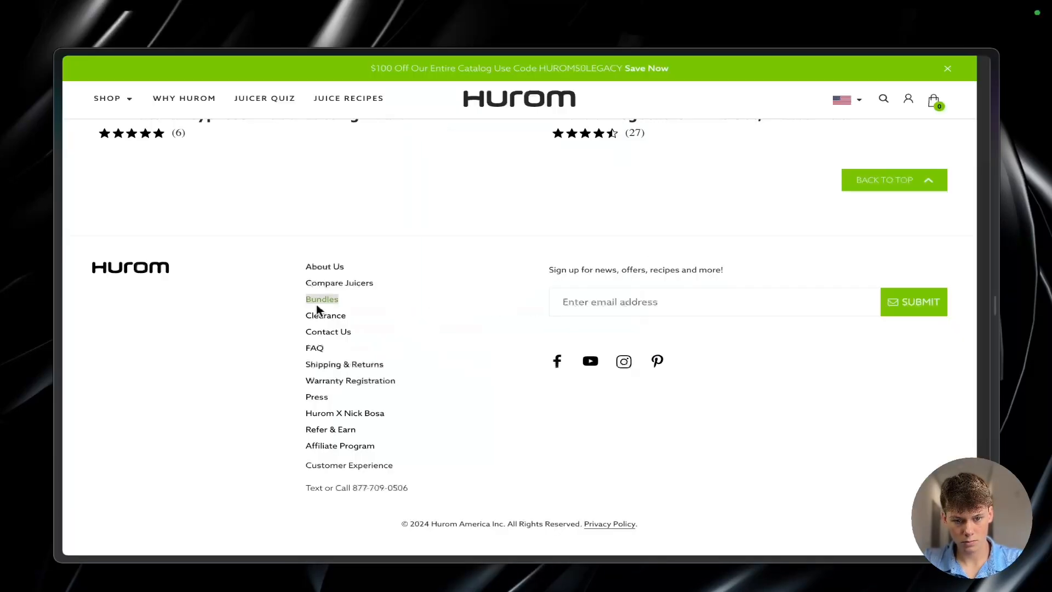
Step: Add the Clearance and Contact Us page links from the Hurom footer to the URL list, each on its own line
right_click(325, 315)
click(411, 379)
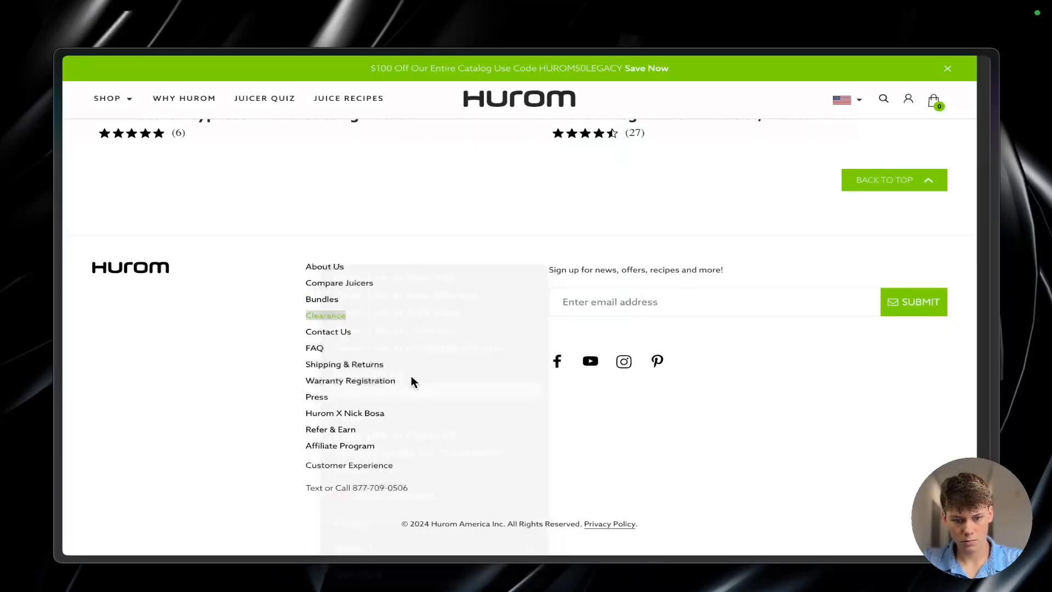
key(super+v)
right_click(329, 331)
click(386, 395)
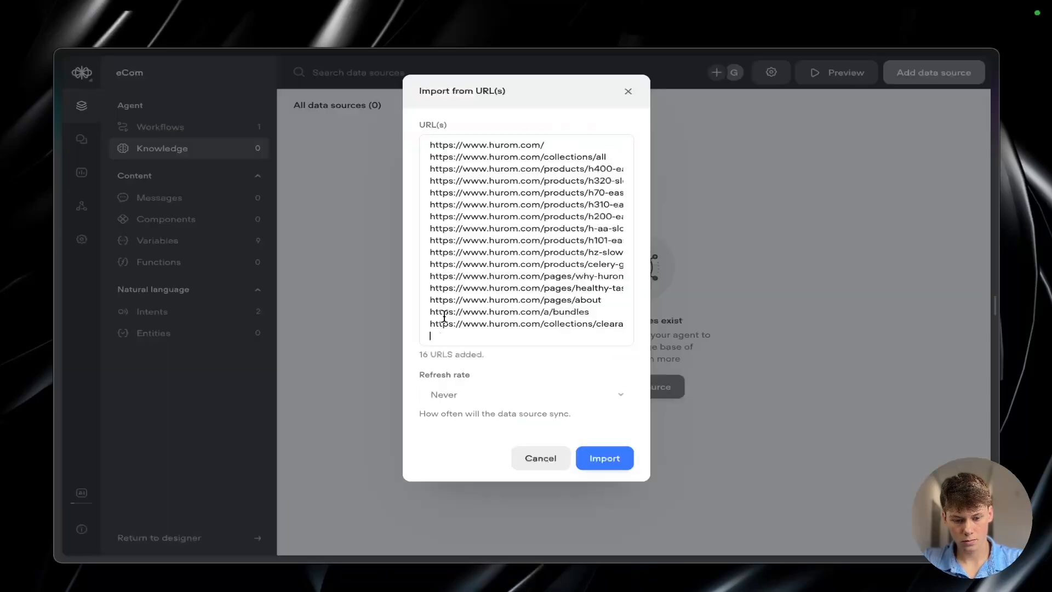
key(super+v)
key(Return)
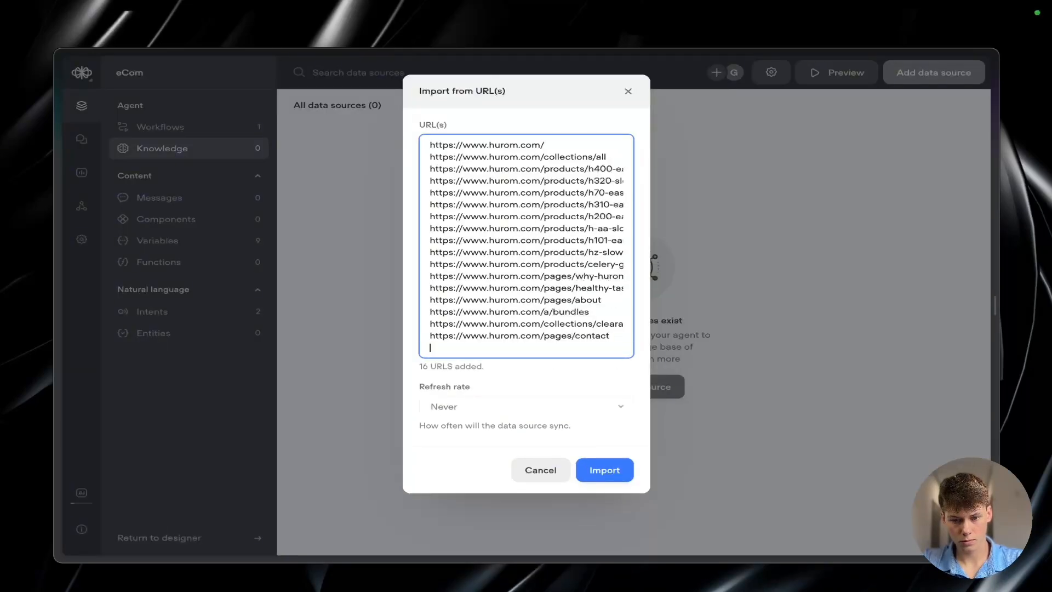
Step: Add the remaining Hurom footer links, from FAQ and Shipping & Returns through Affiliate Program, to the URL list
right_click(317, 265)
click(371, 395)
key(super+v)
right_click(324, 265)
click(400, 393)
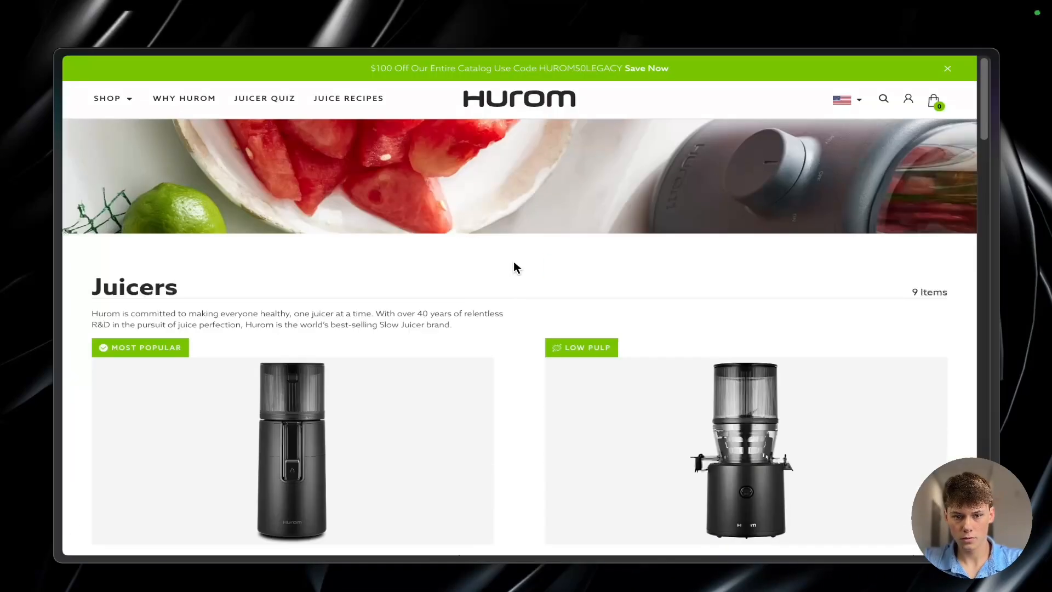
Step: Open the Hurom homepage and look through its sections down to the footer links
click(518, 111)
scroll(501, 334, down, 10)
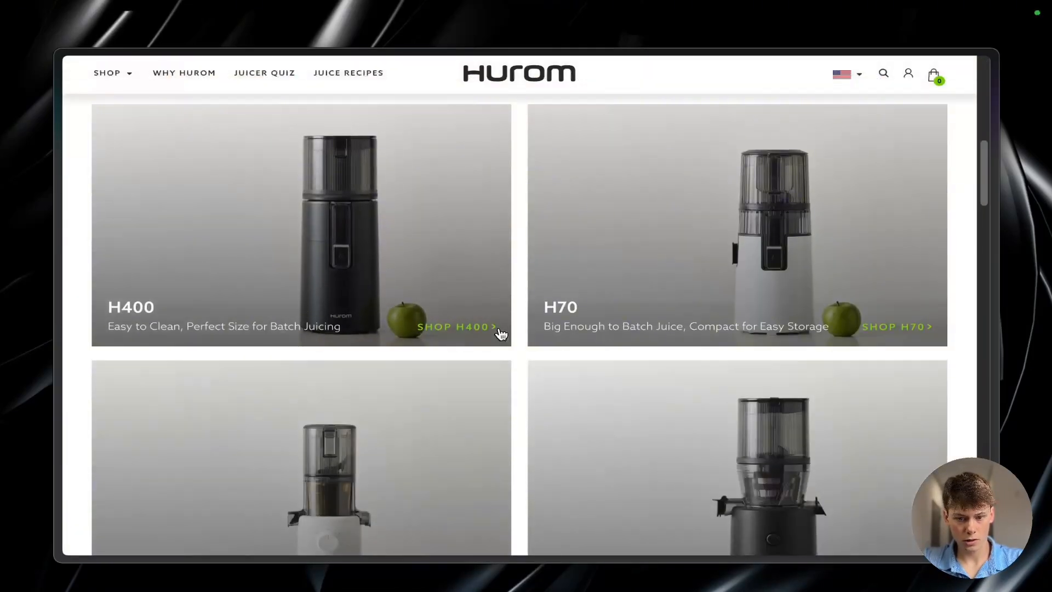
scroll(524, 331, down, 15)
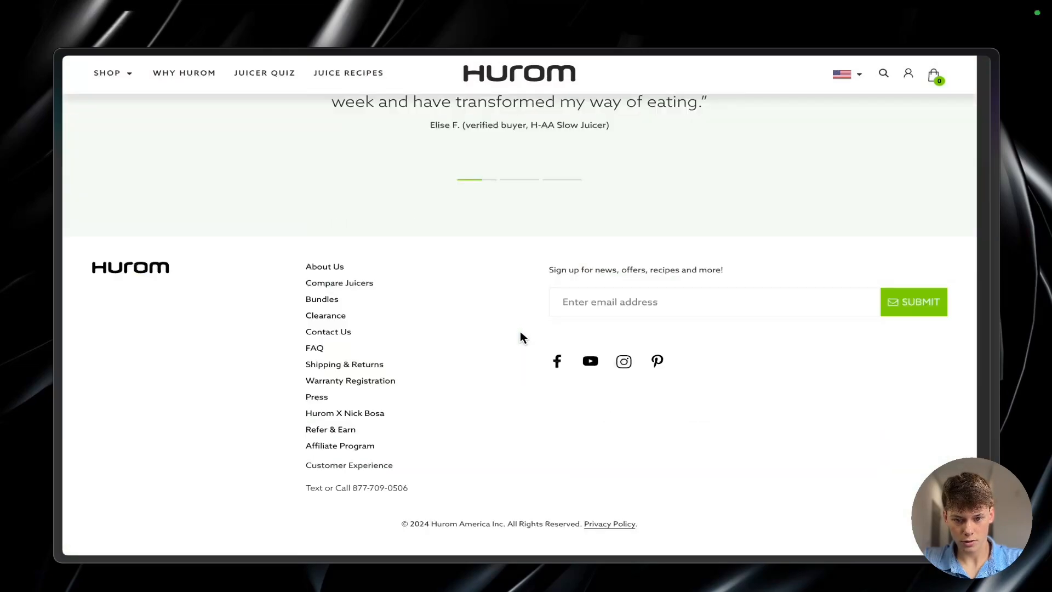
scroll(521, 334, up, 20)
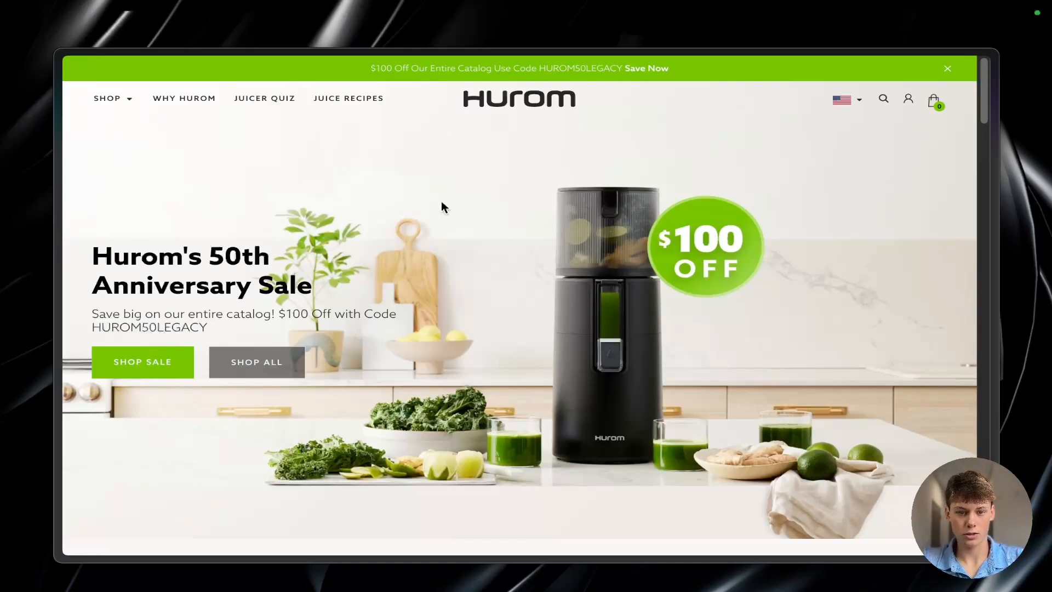
scroll(414, 160, down, 3)
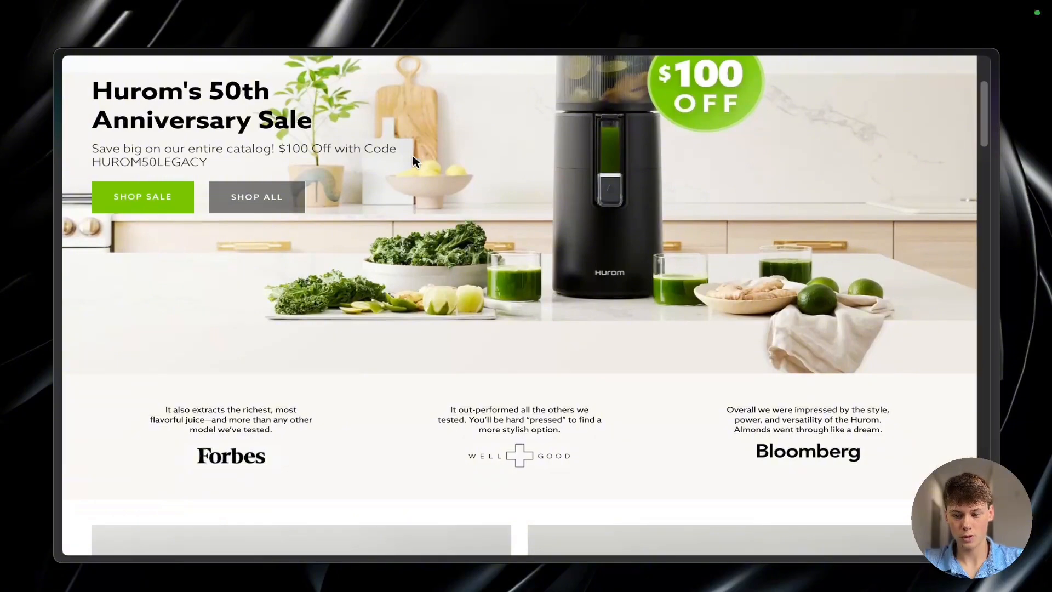
scroll(412, 156, down, 20)
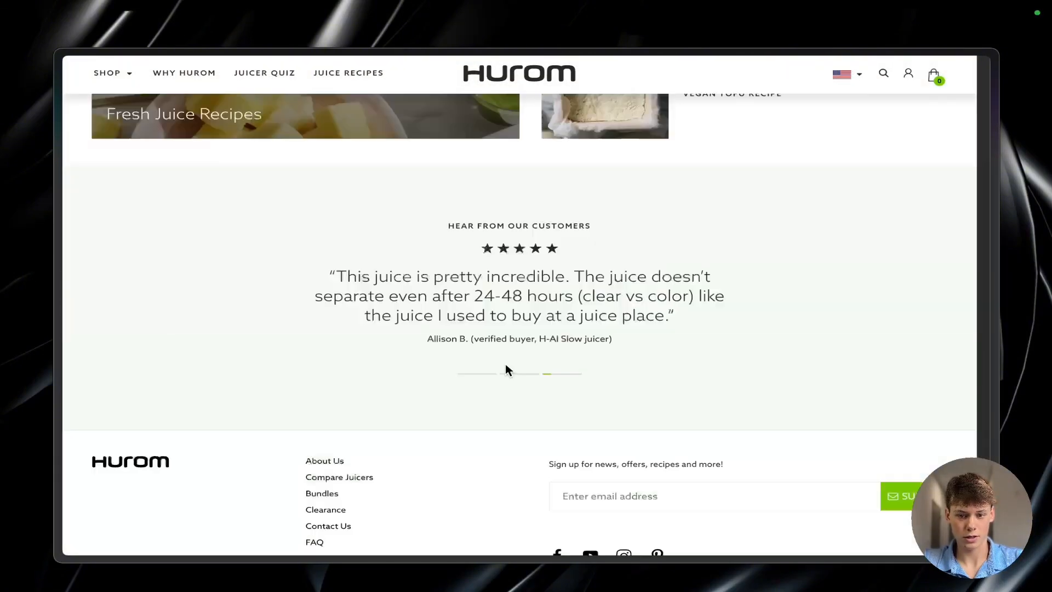
scroll(505, 369, down, 3)
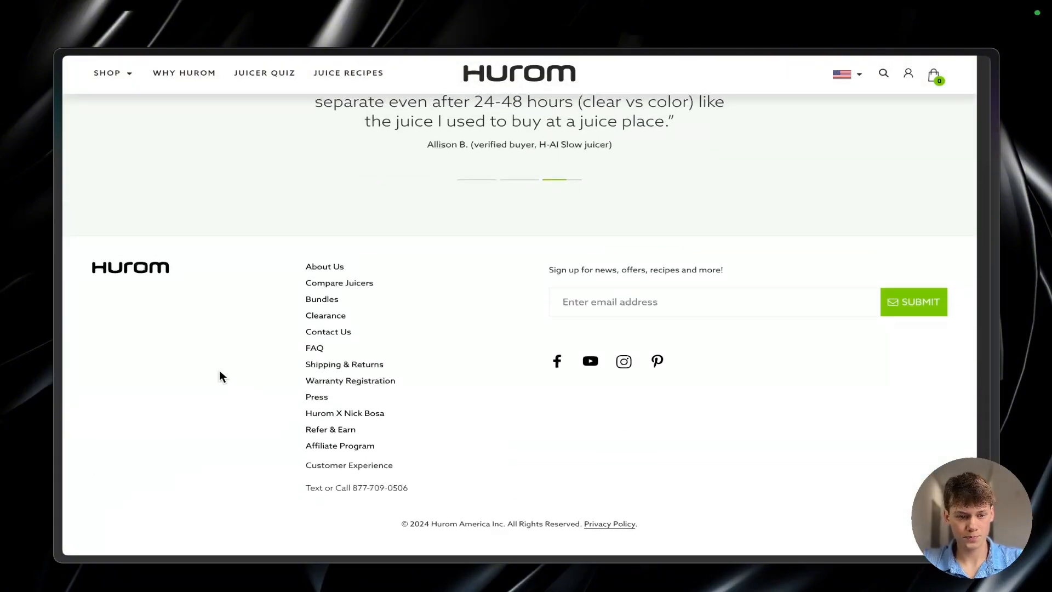
Step: Open Hurom's FAQ page and examine the questions, answers and manual links under Machine Information
click(311, 350)
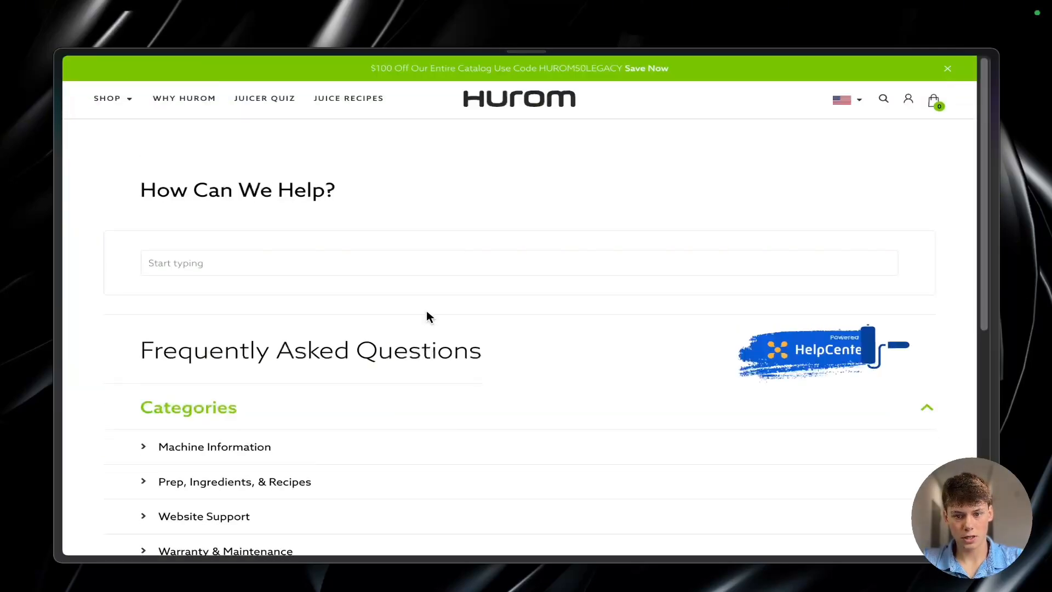
scroll(534, 353, down, 5)
scroll(535, 354, up, 3)
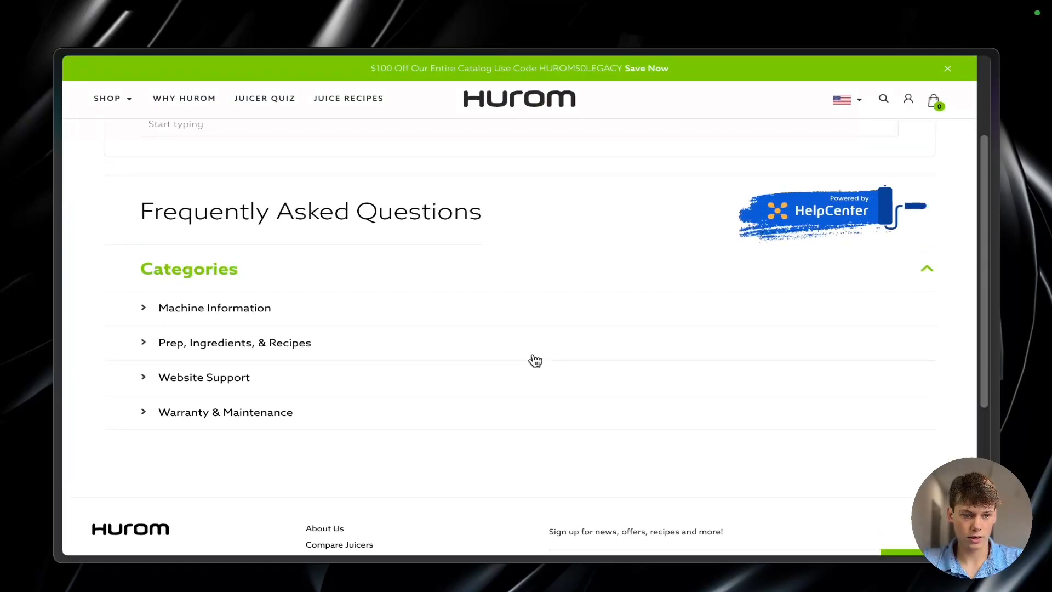
click(155, 314)
scroll(166, 363, down, 6)
scroll(166, 363, down, 4)
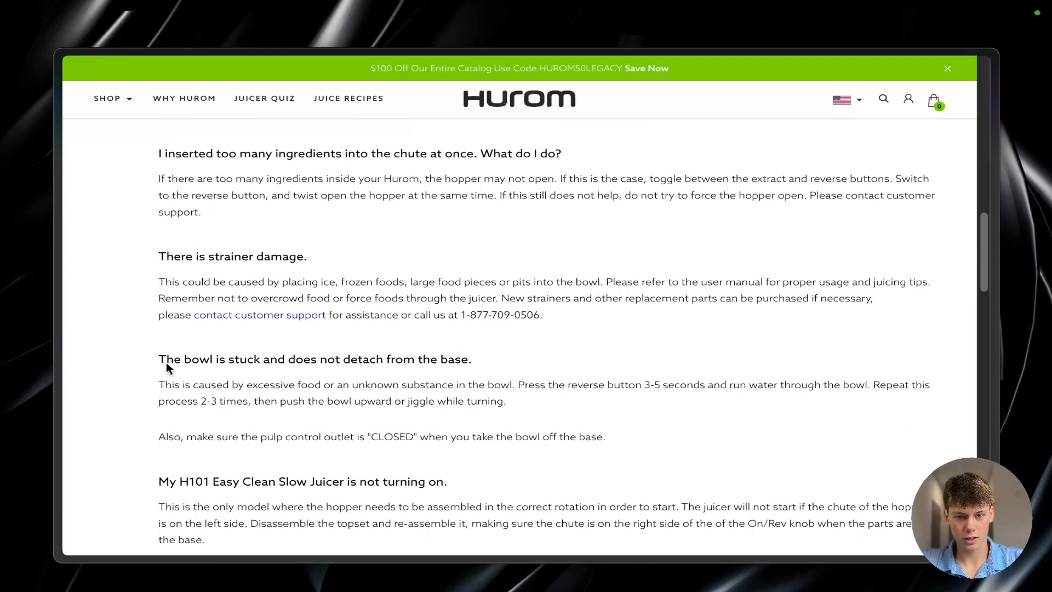
scroll(166, 362, up, 10)
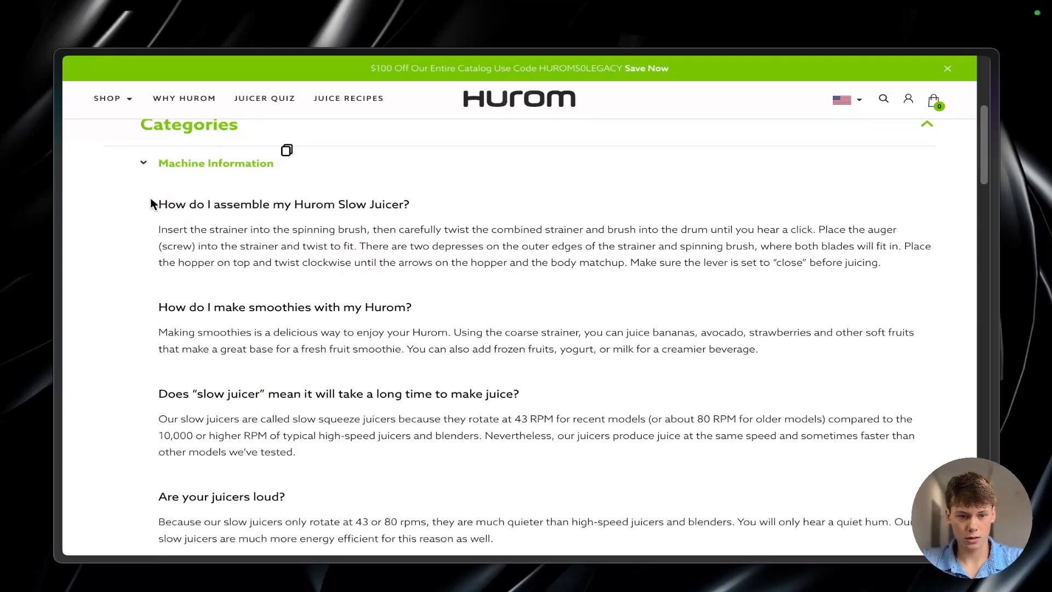
drag(154, 204, 642, 527)
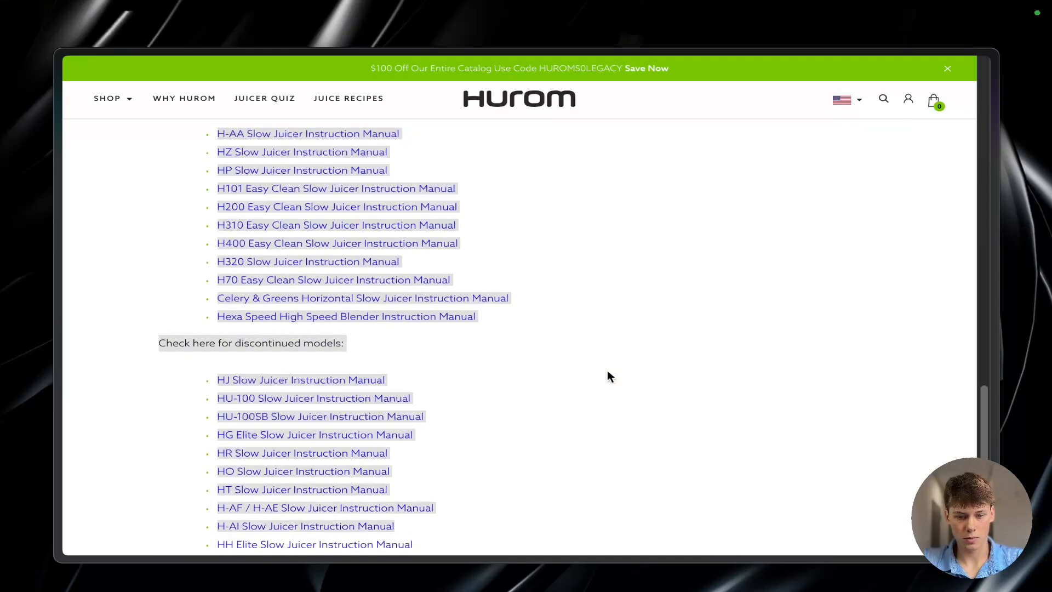
click(607, 371)
scroll(607, 371, down, 6)
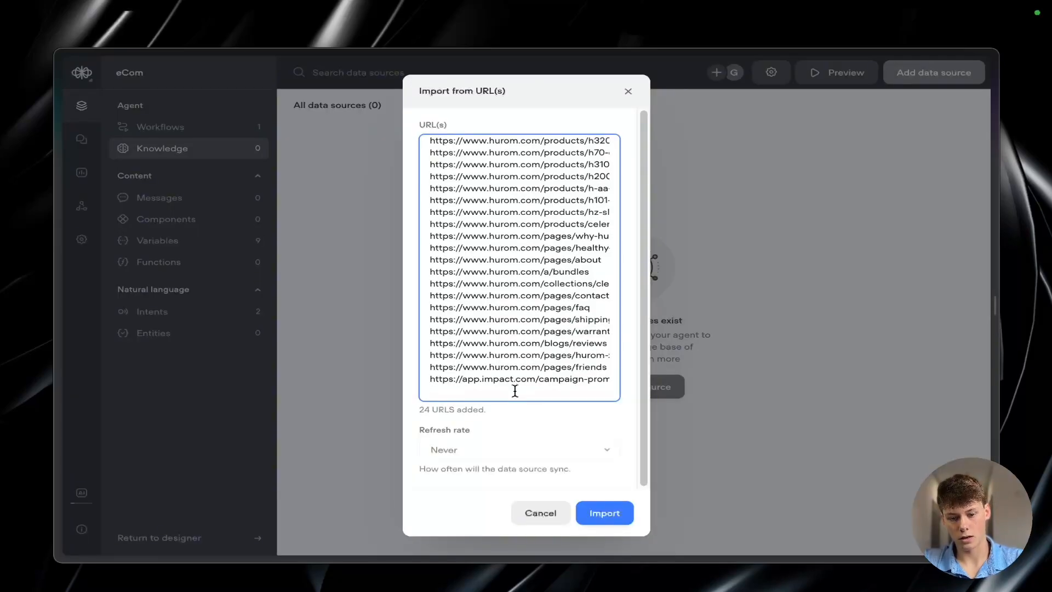
Step: Import the listed URLs into the knowledge base and check which other data source types can be added
click(603, 513)
scroll(589, 296, down, 3)
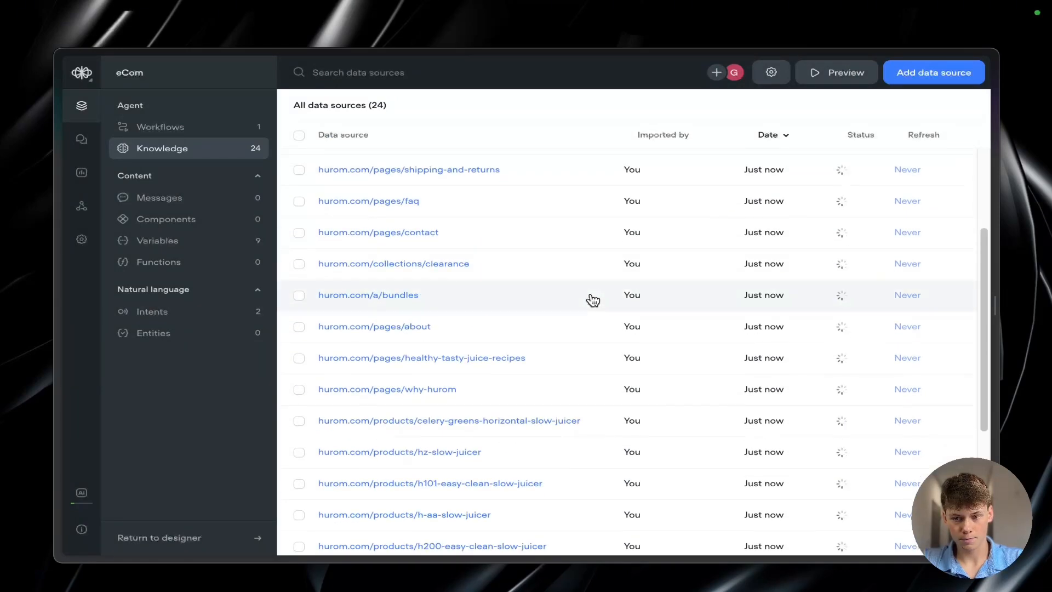
scroll(592, 299, up, 5)
click(910, 77)
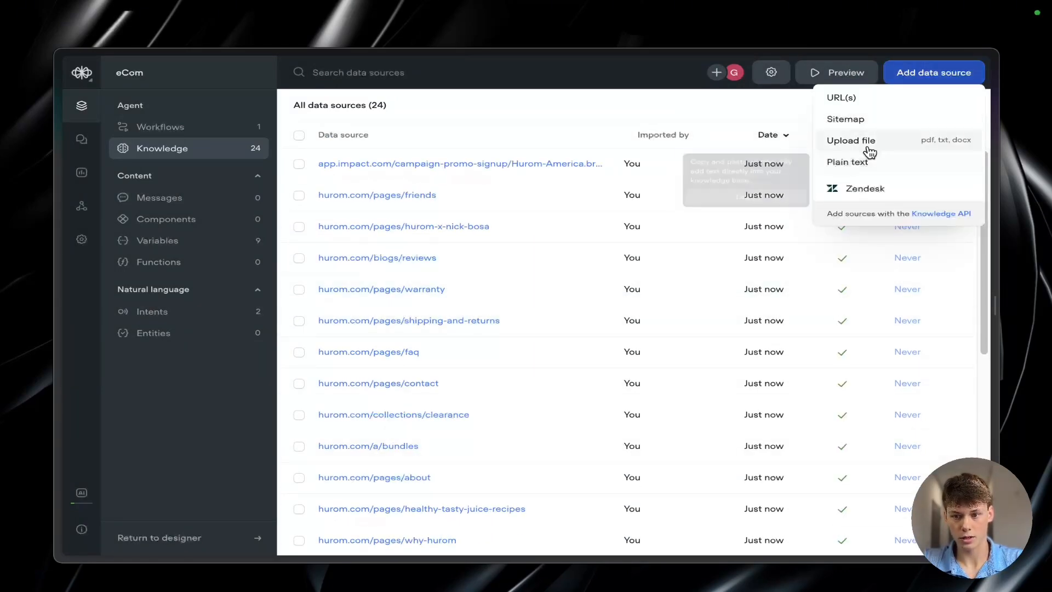
click(751, 114)
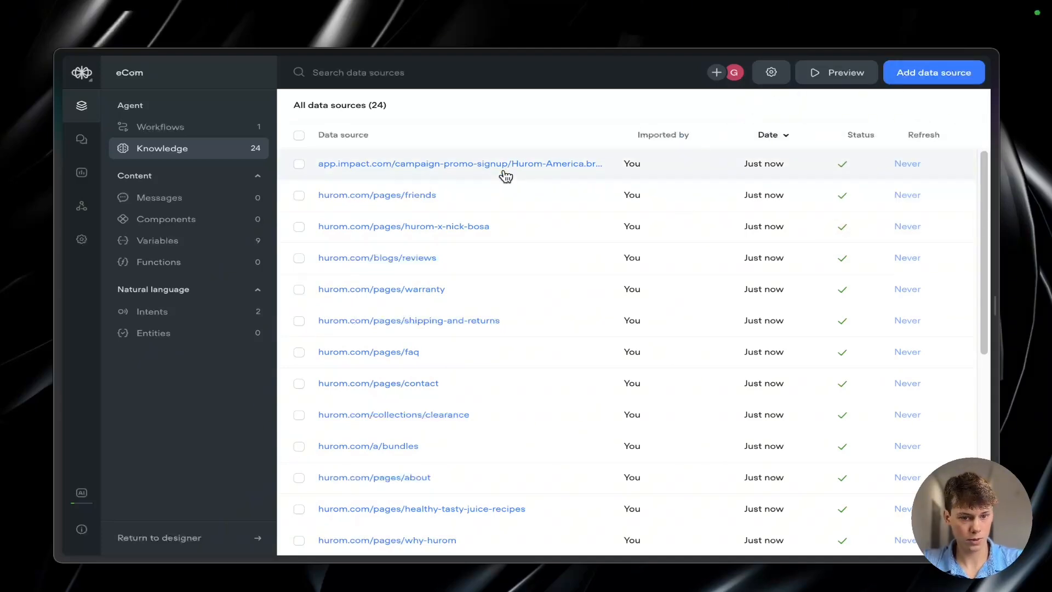
Step: Open the eCom agent's Home workflow for editing
click(253, 131)
click(460, 164)
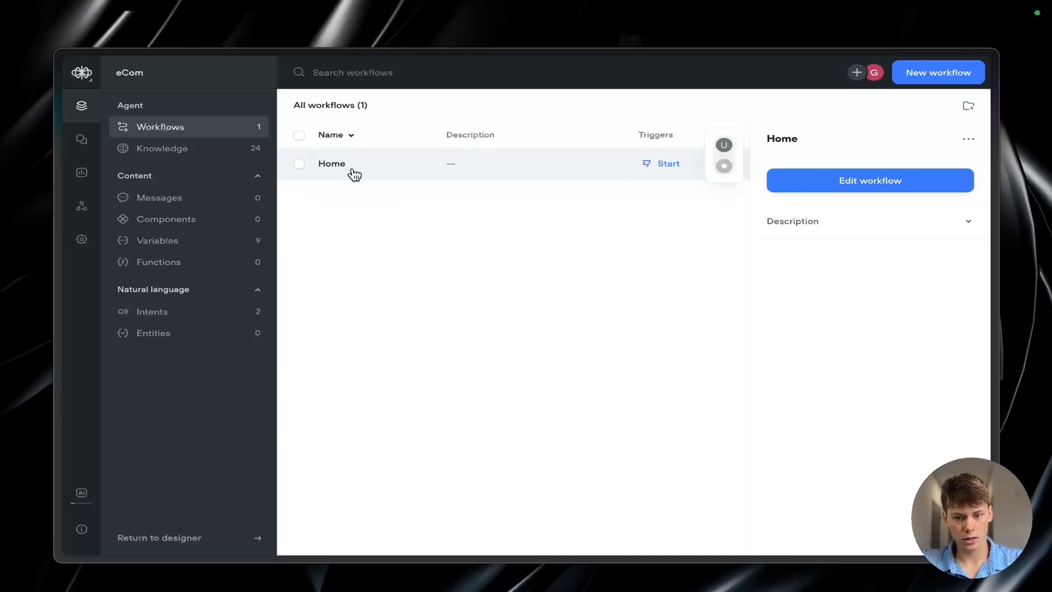
click(859, 180)
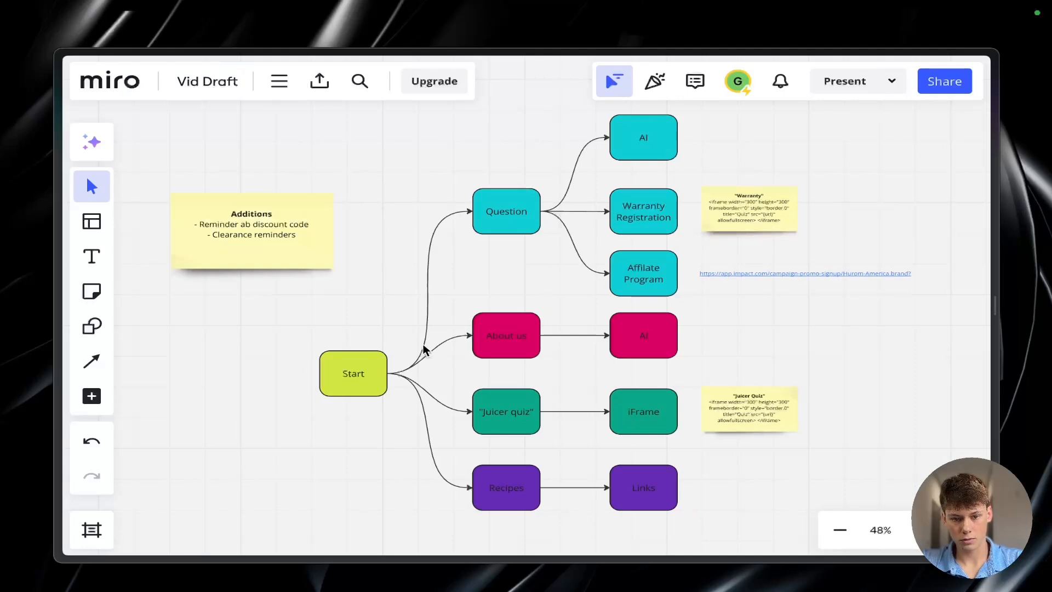
Step: Switch to the Miro board and review the chatbot flowchart from Start through its four branches
drag(329, 139, 681, 510)
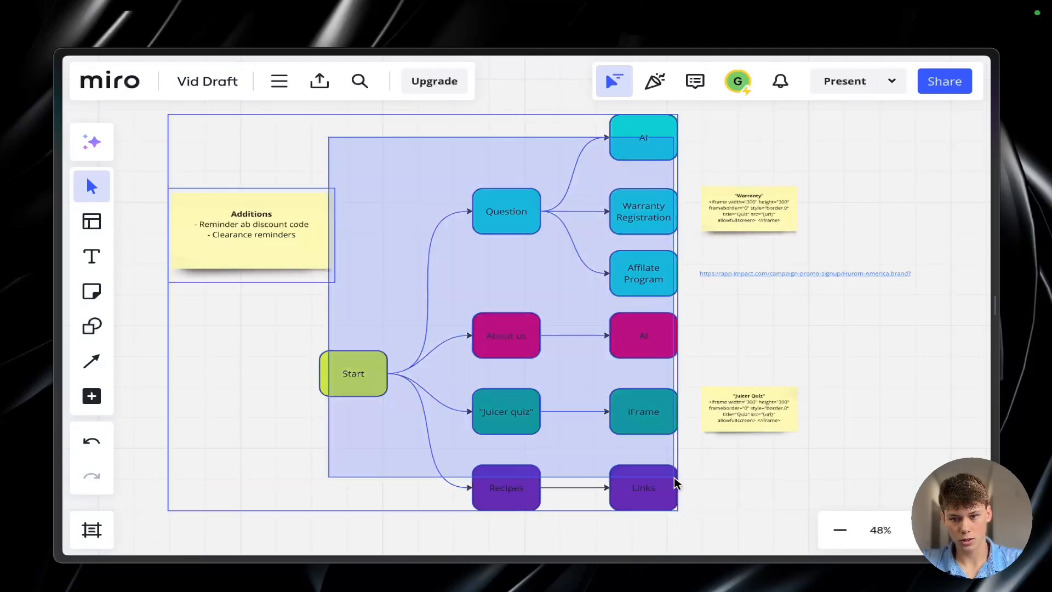
click(679, 441)
scroll(679, 441, right, 1)
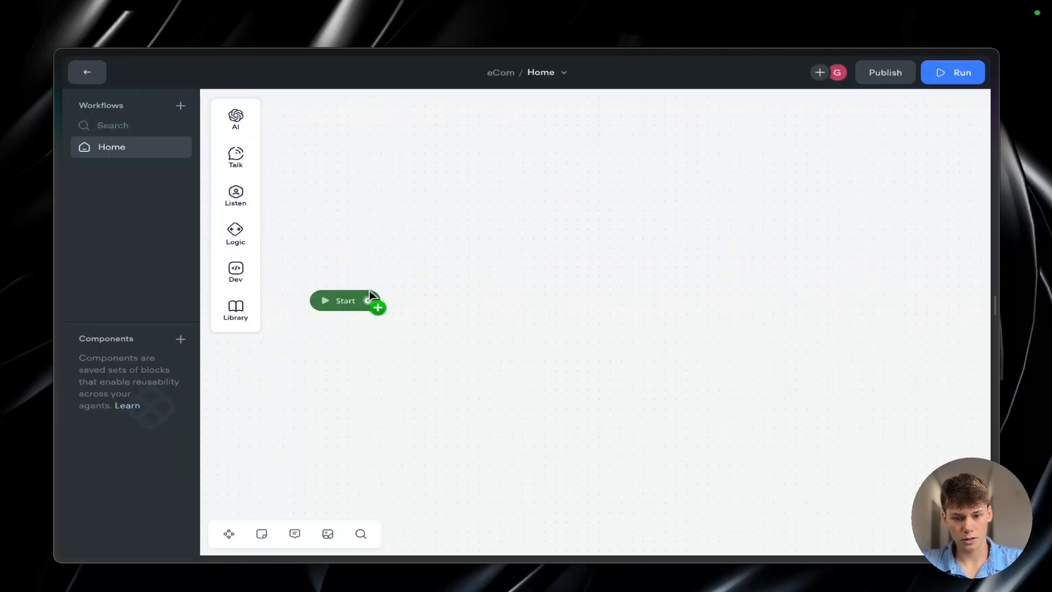
Step: Connect a new message block to Start with the text "Hello welcome to Hurom!"
drag(370, 296, 482, 294)
mouse_move(535, 331)
click(619, 336)
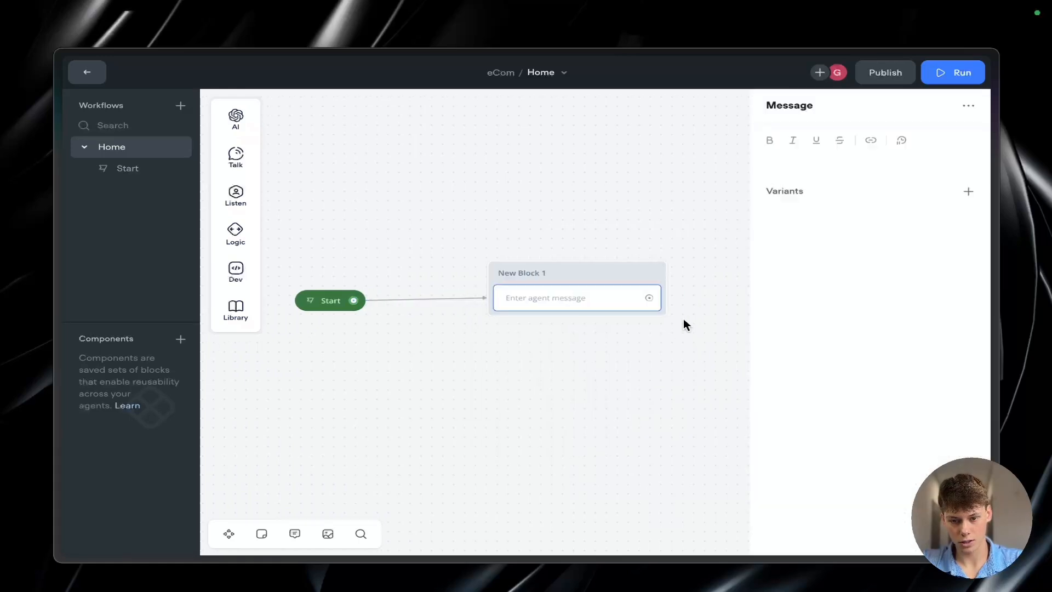
click(759, 156)
text(Hello welcome to Hurom!)
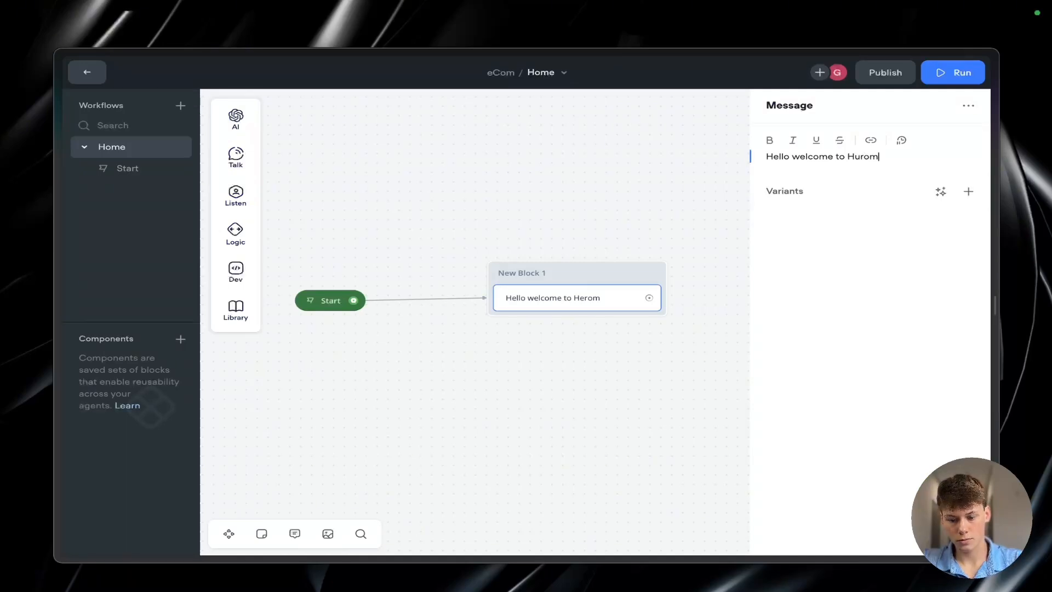
click(671, 197)
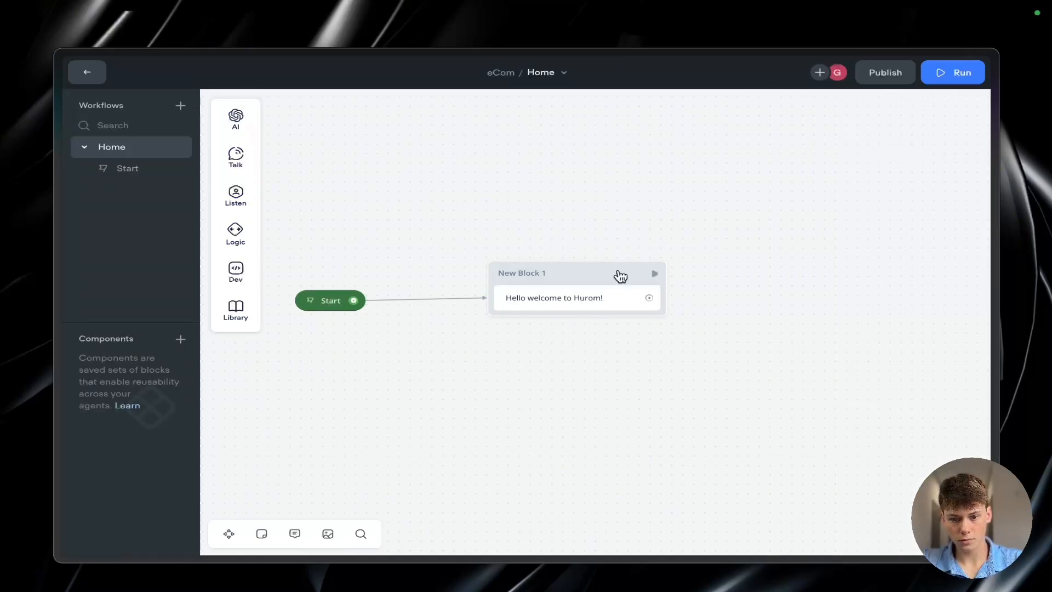
Step: Connect a second message block after the welcome message with the text "How can I help you today"
drag(683, 287, 740, 285)
mouse_move(805, 332)
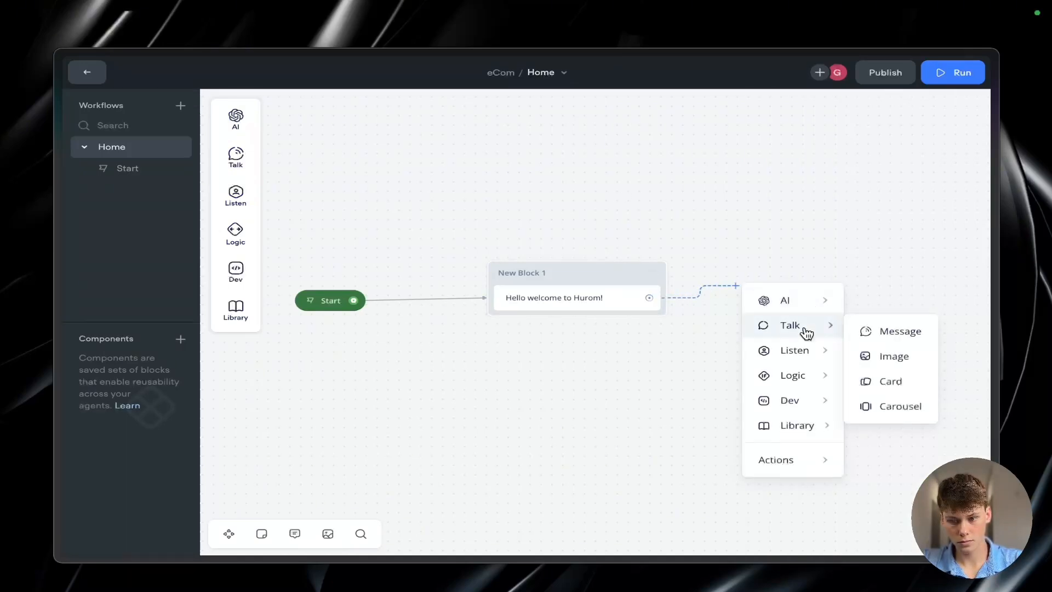
click(863, 331)
click(796, 158)
text(Might)
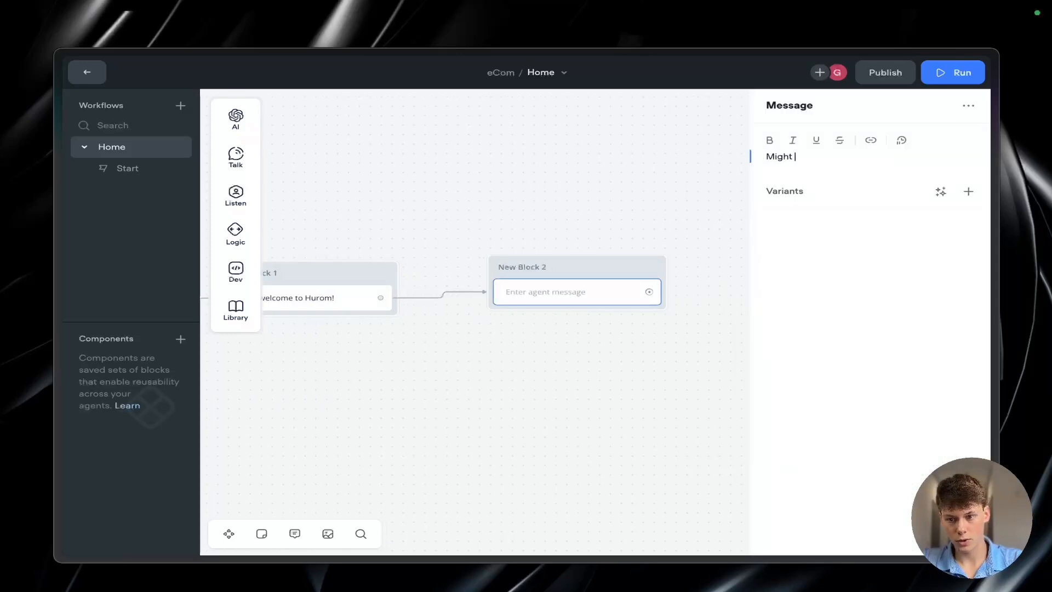
key(BackSpace)
key(BackSpace)
key(BackSpace)
key(BackSpace)
key(BackSpace)
text(How can I help you today)
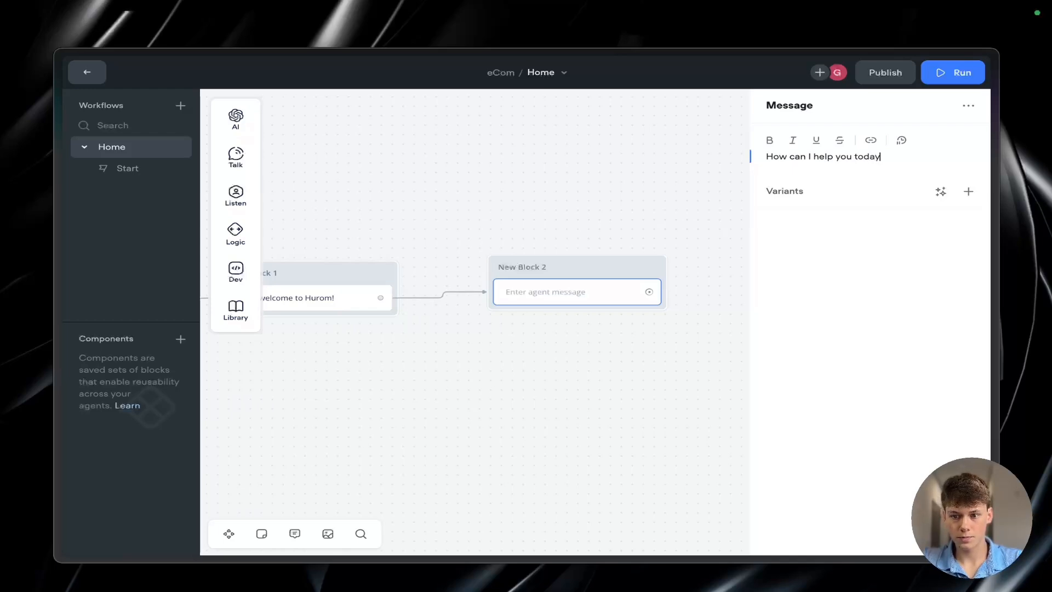
Step: Reposition the "How can I help you today?" block slightly and add a Buttons step beneath its message
click(493, 237)
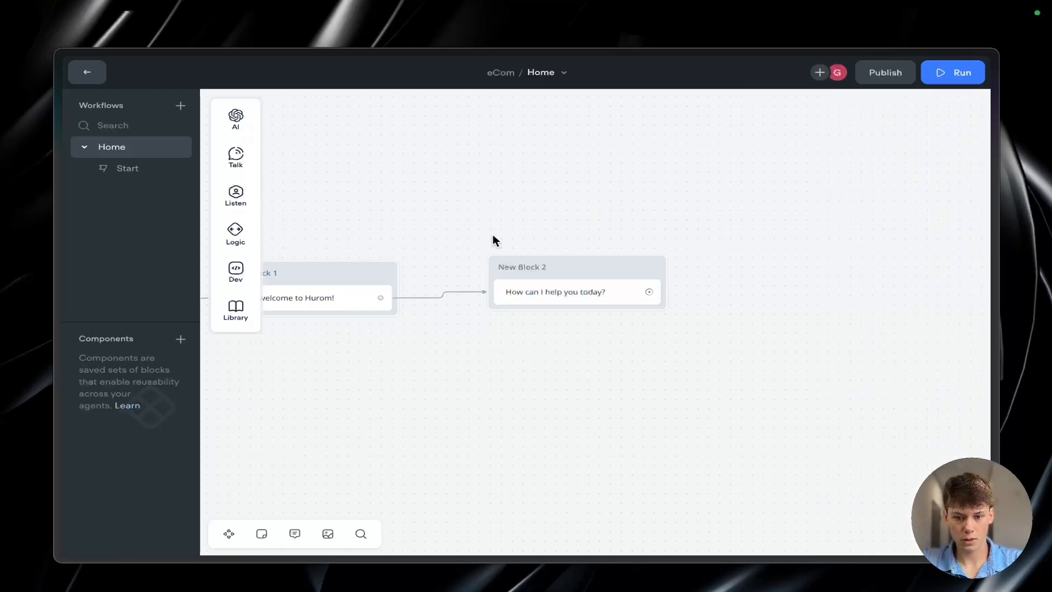
drag(583, 263, 573, 272)
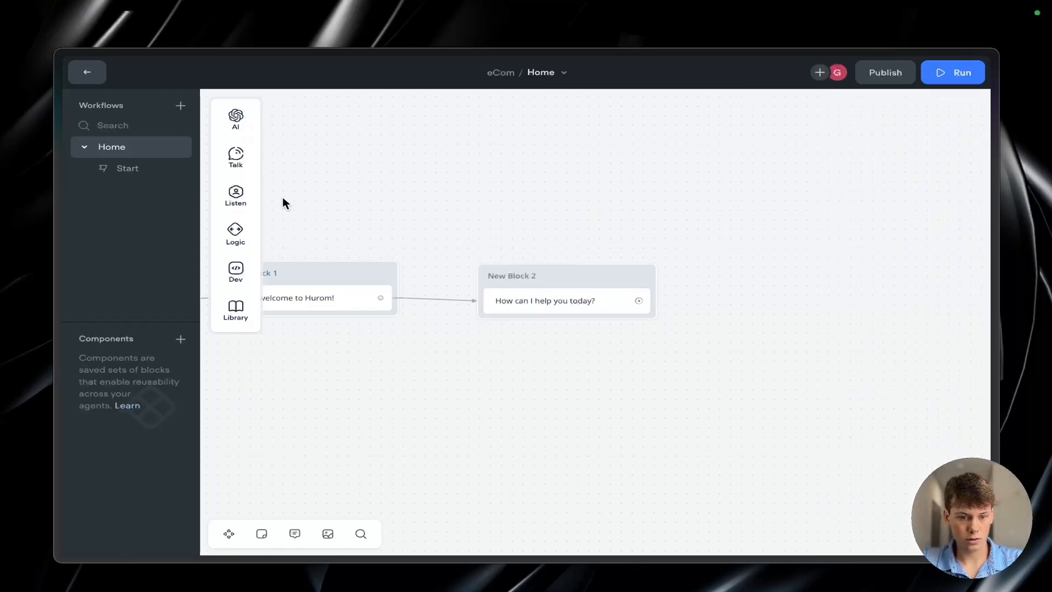
mouse_move(235, 195)
drag(298, 189, 551, 324)
click(789, 173)
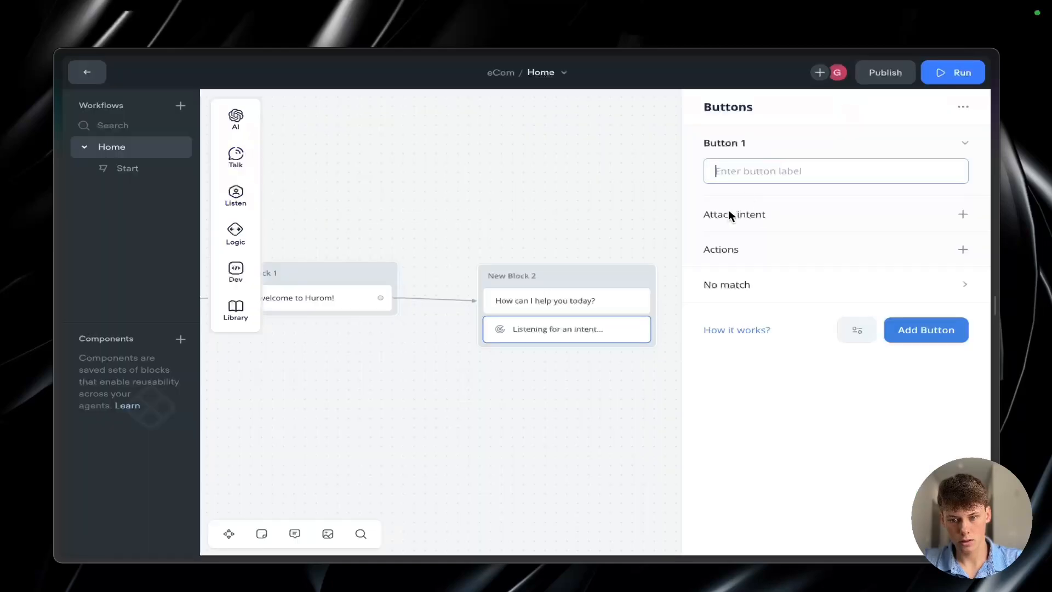
Step: Create four buttons labelled "About us", "Question", "Juicer Quiz" and "Recipes", consulting the Miro flowchart for the branch names
text(About us)
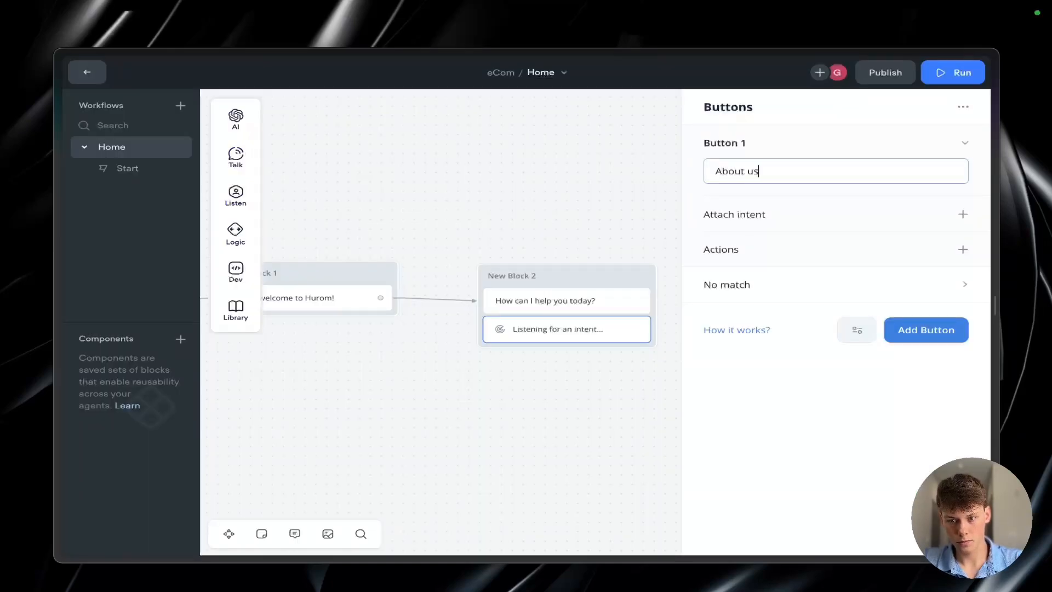
click(926, 329)
text(Qustion)
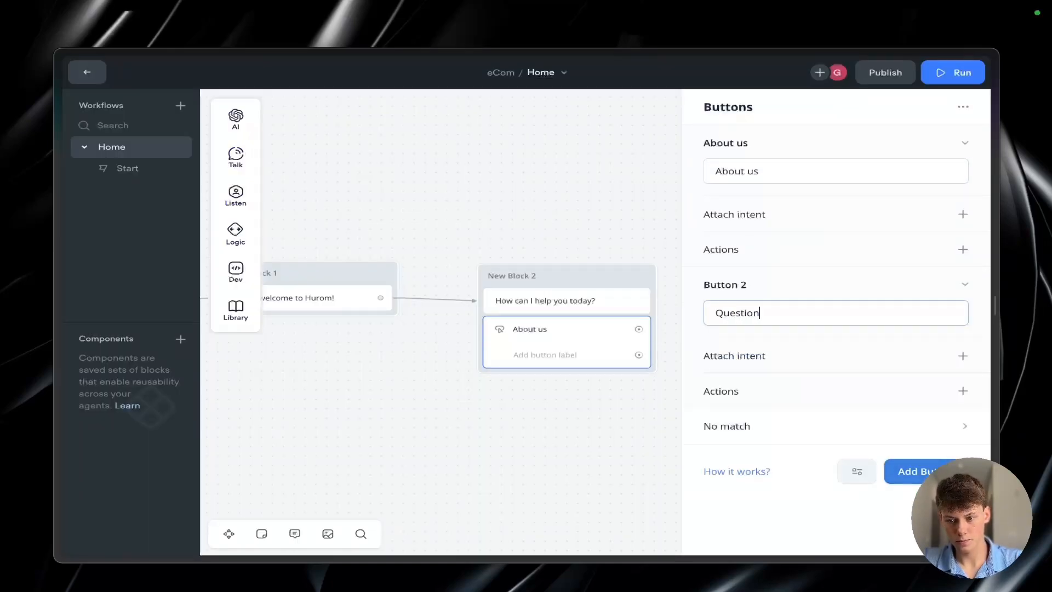
key(Return)
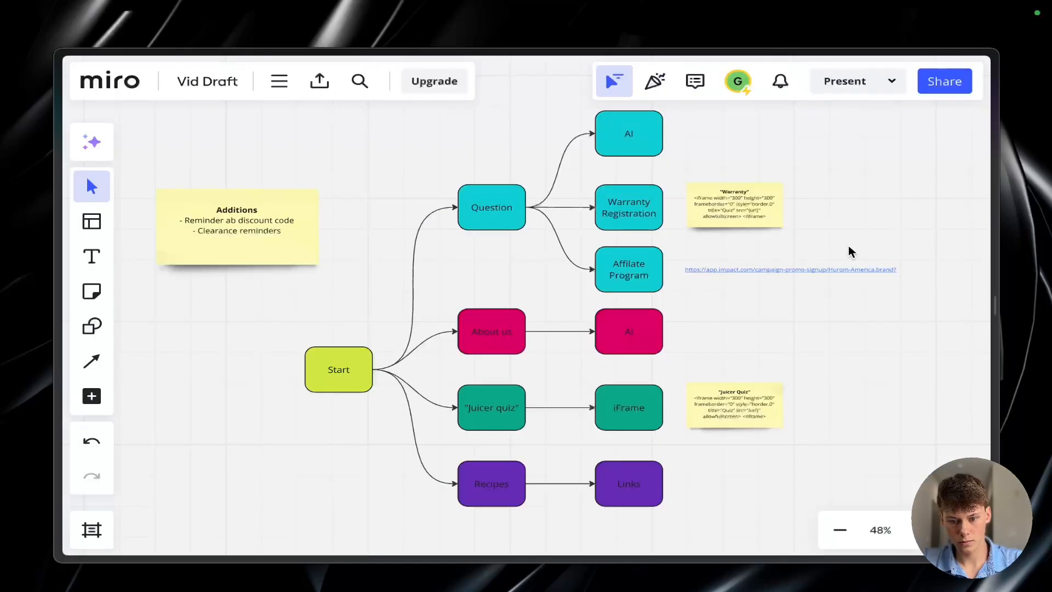
text(Juice)
text(r Quiz)
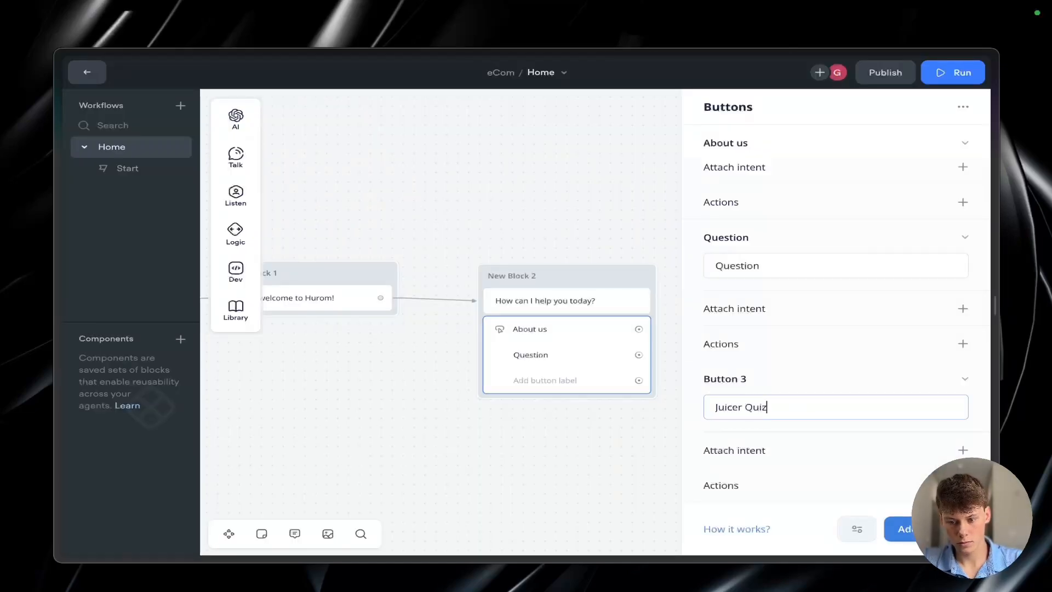
key(Return)
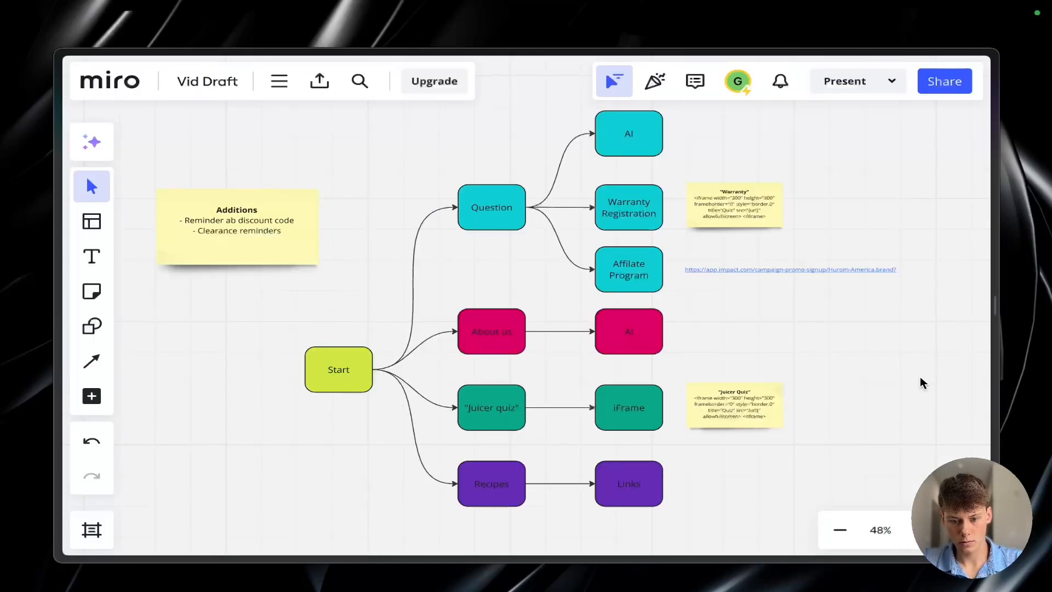
text(Re)
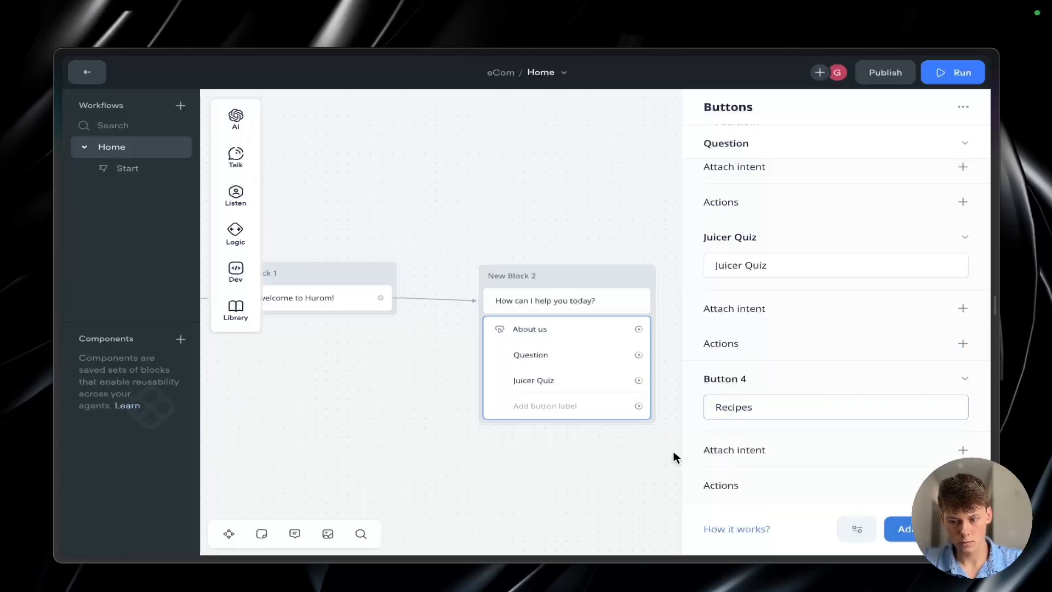
click(674, 455)
scroll(662, 450, right, 1)
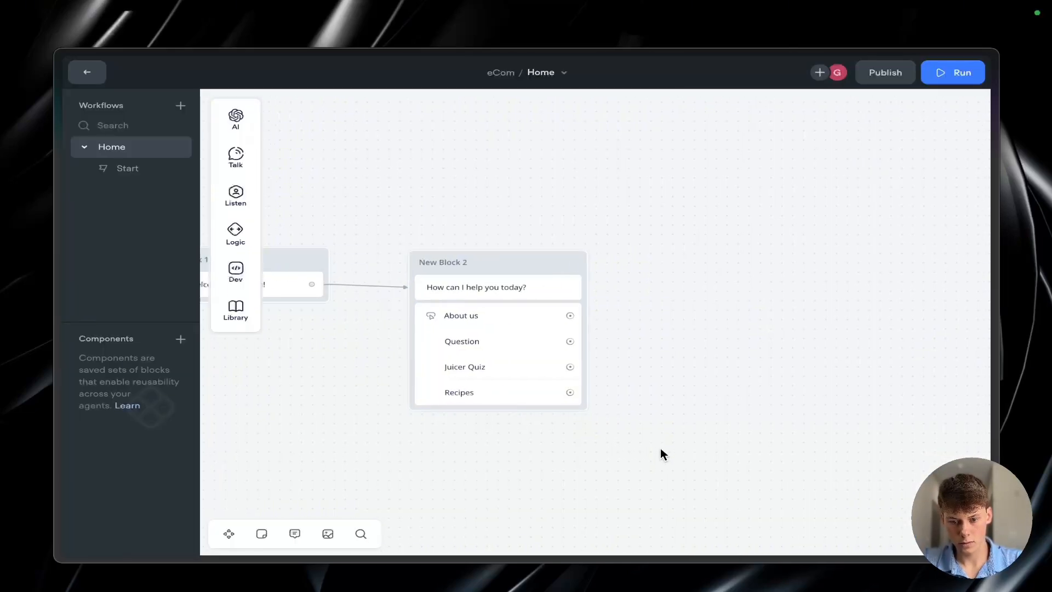
Step: Start a new intent named "About us" to attach to the About us button
click(543, 378)
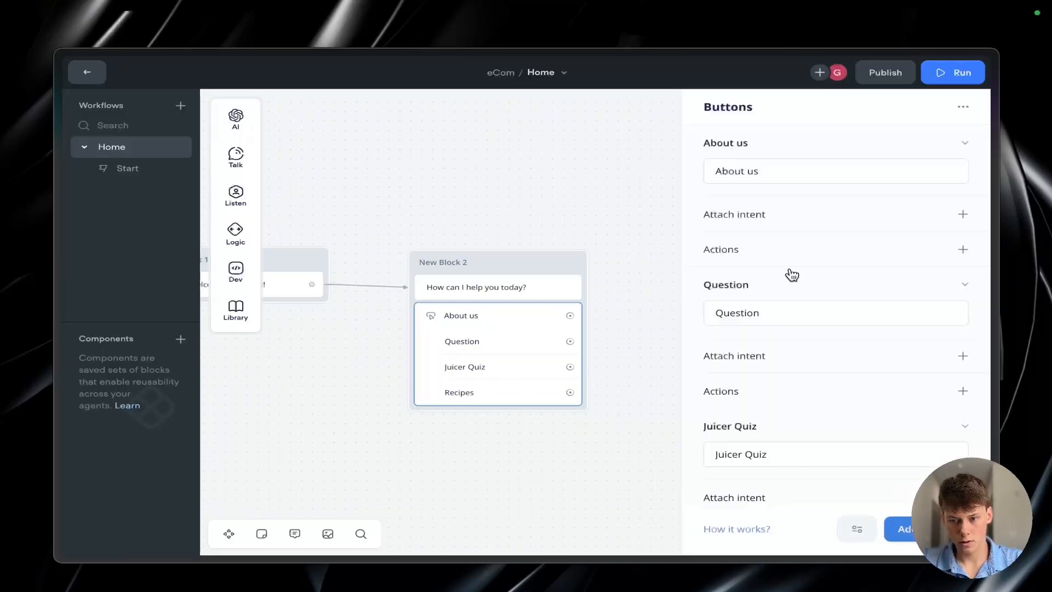
click(962, 214)
click(806, 246)
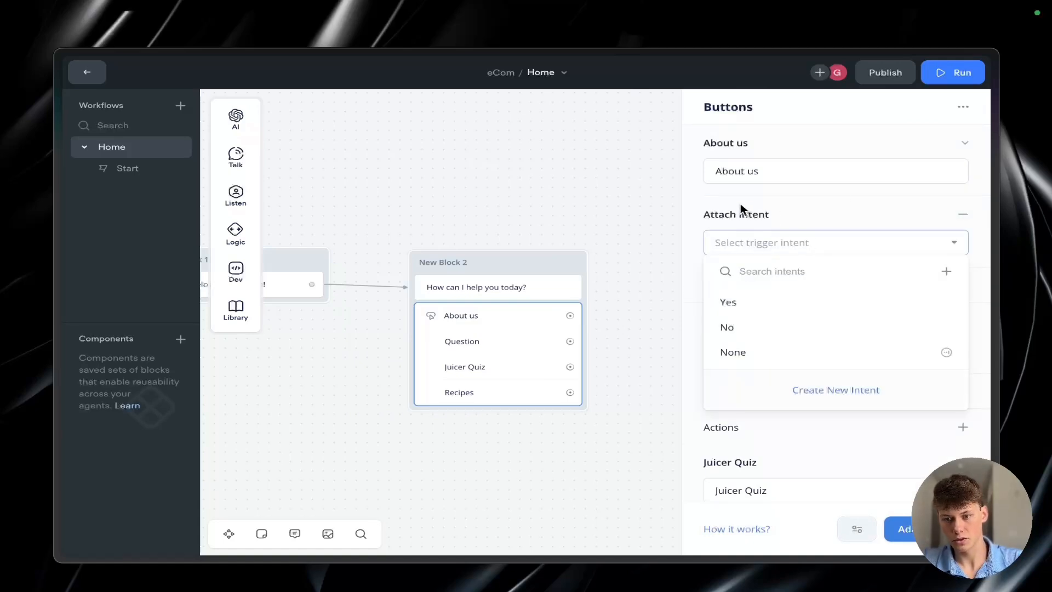
click(705, 219)
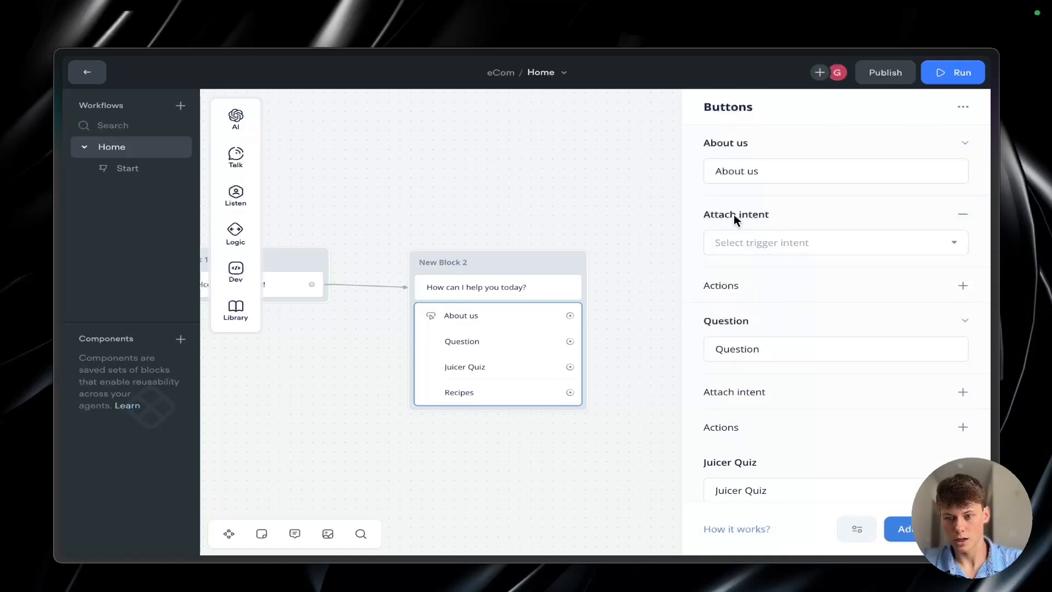
click(751, 250)
click(801, 394)
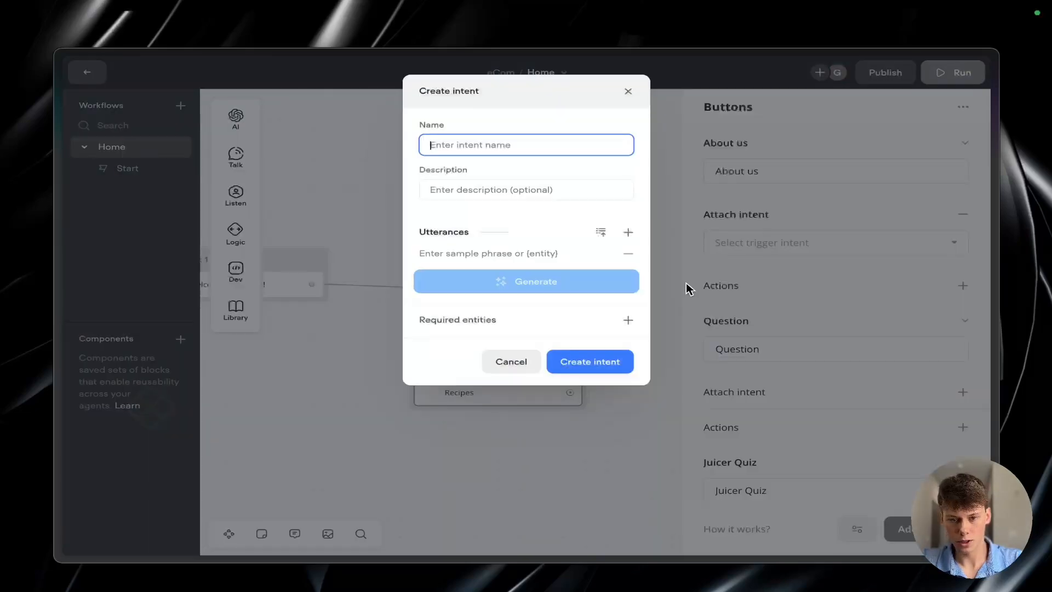
text(About us)
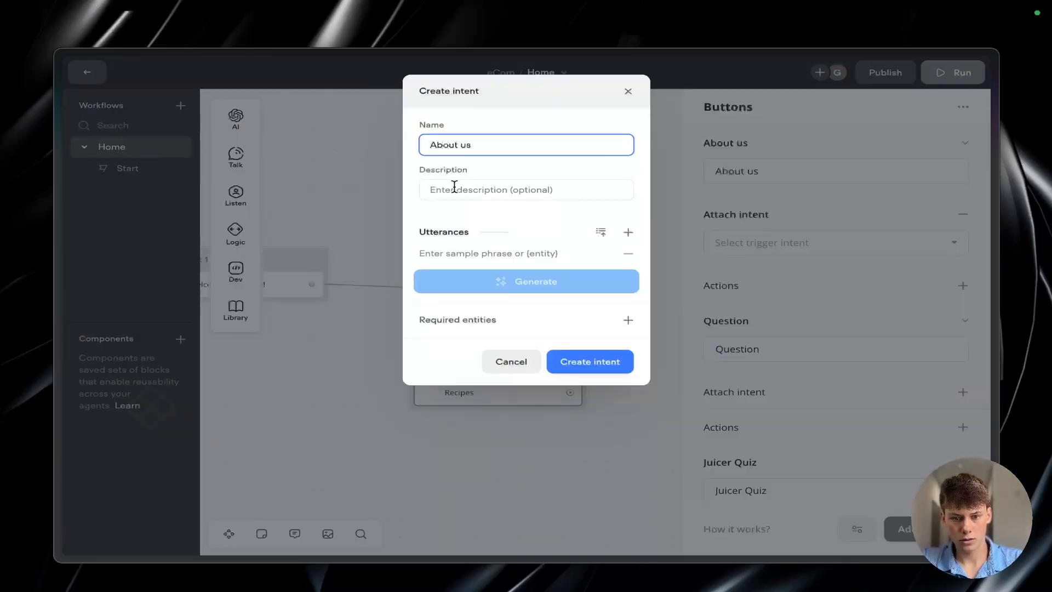
Step: Add the utterances "about us", "About us", "about", "About", "us" and "Us", and create the About us intent
click(520, 253)
text(about us)
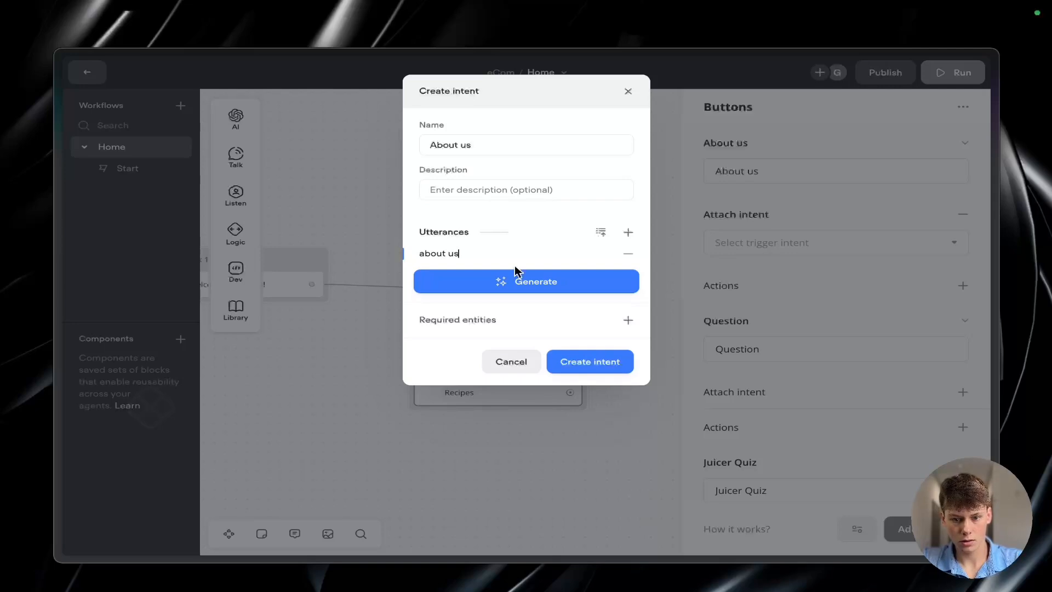
click(628, 232)
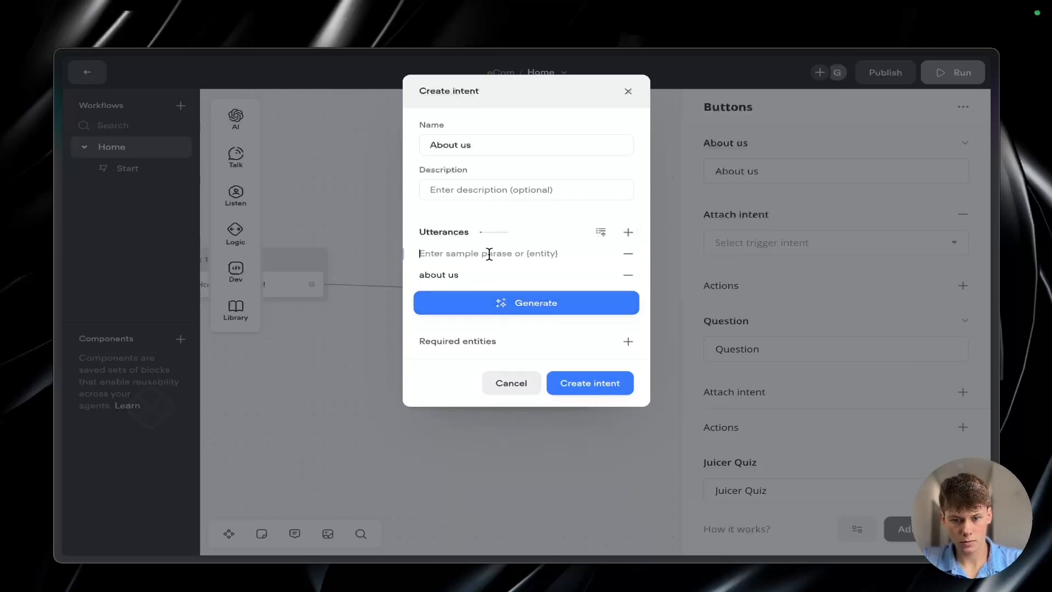
text(About us)
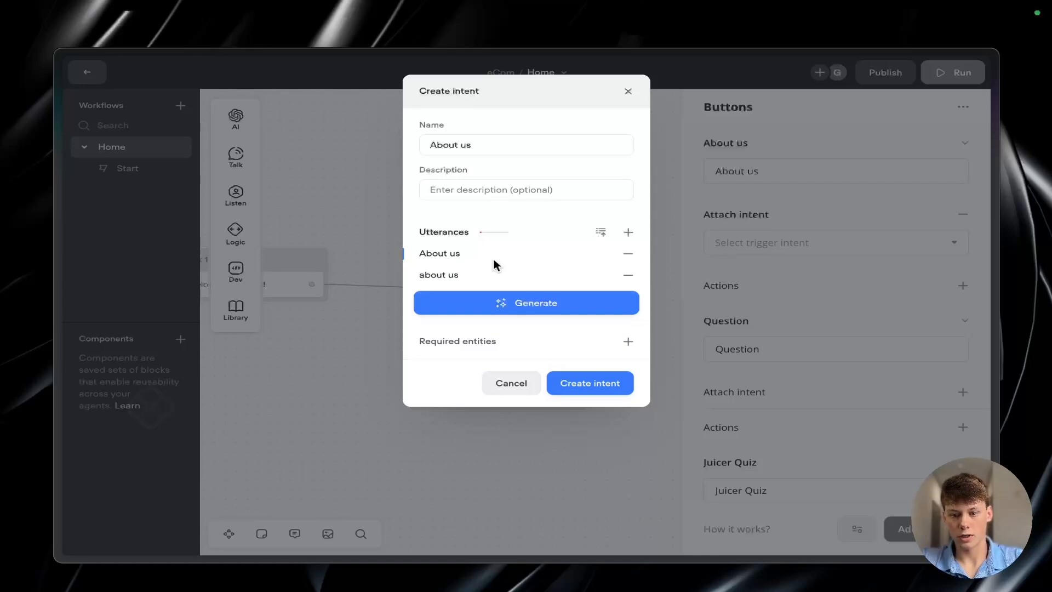
click(628, 232)
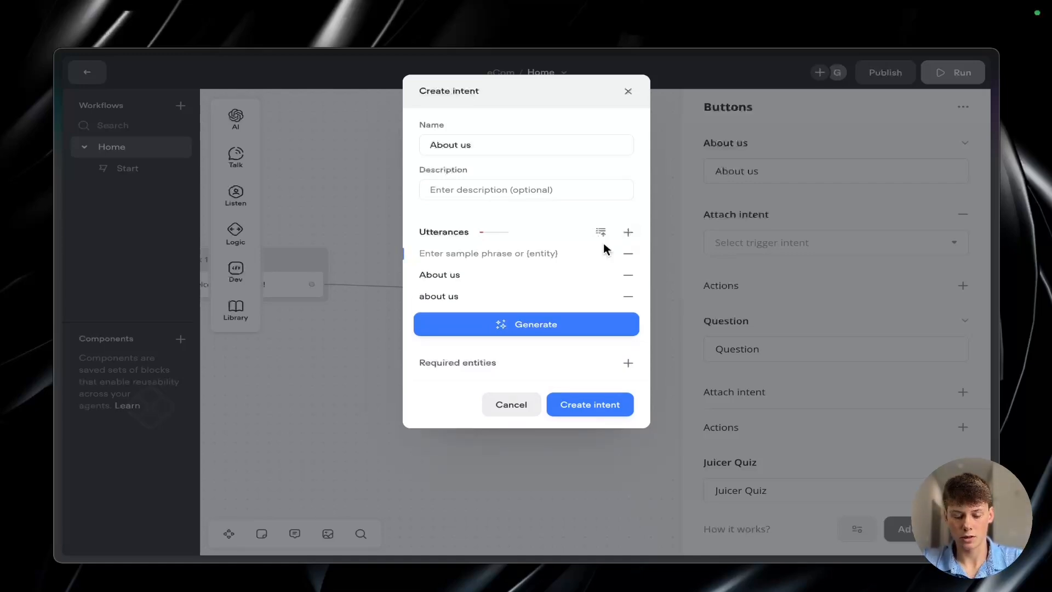
text(about)
click(627, 233)
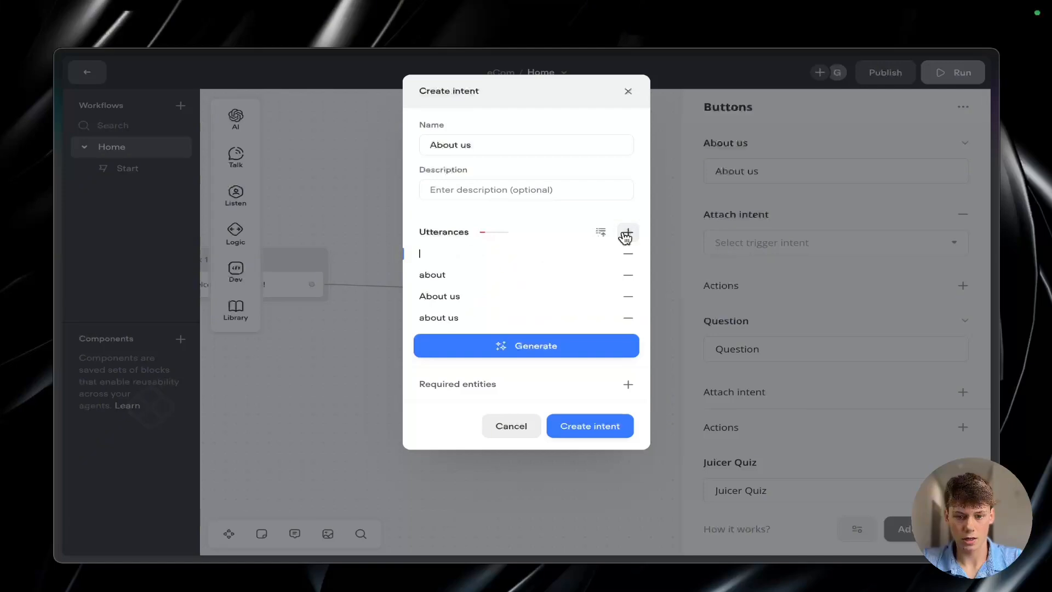
text(About)
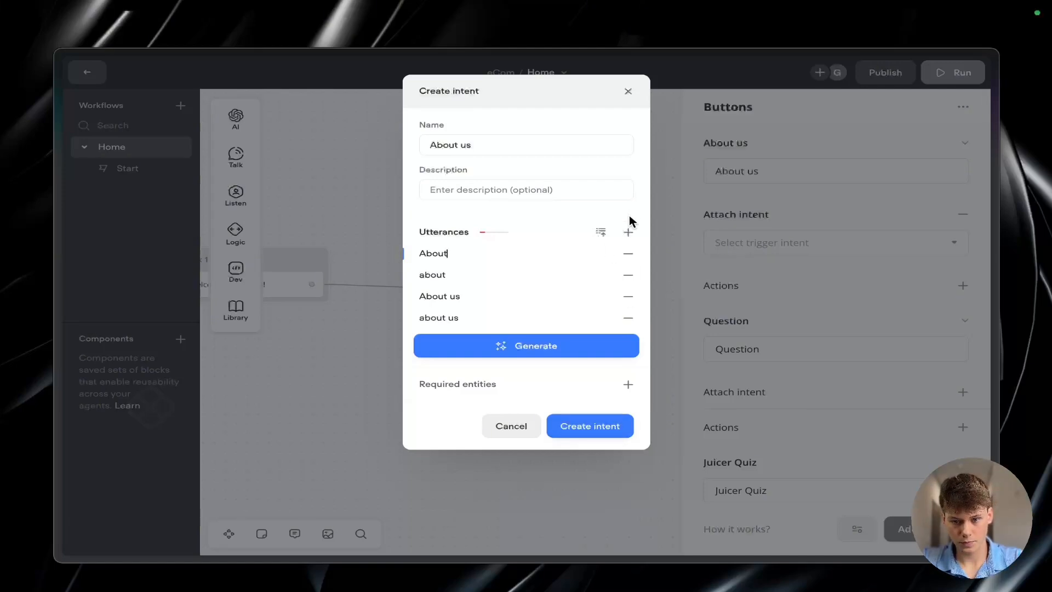
click(628, 232)
text(us)
click(628, 232)
text(Us)
click(600, 468)
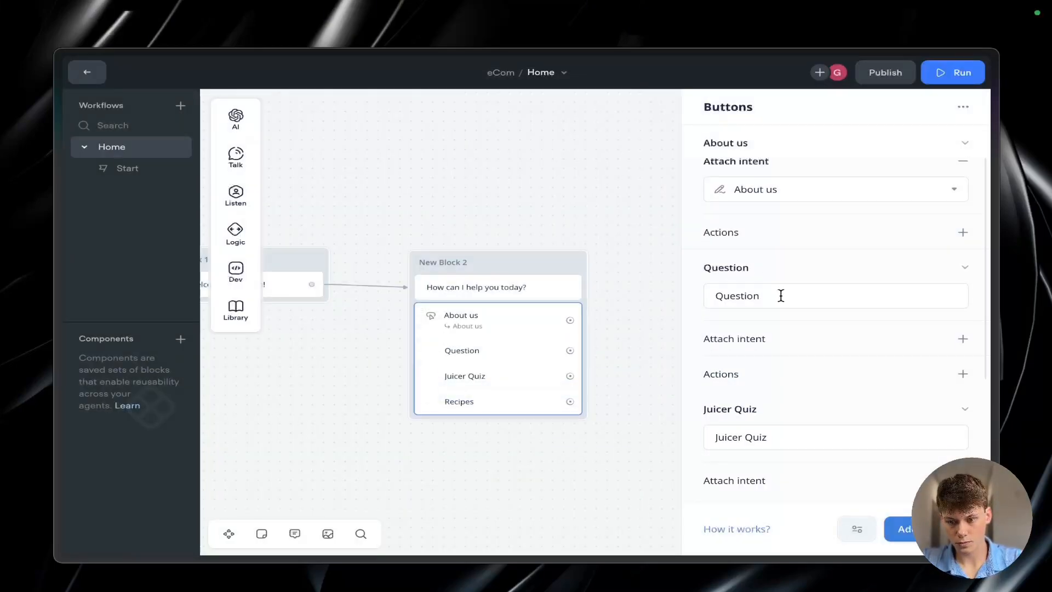
Step: Create and attach a "question" intent to the Question button with the utterances "question" and "Question"
click(770, 271)
click(809, 474)
text(qustion)
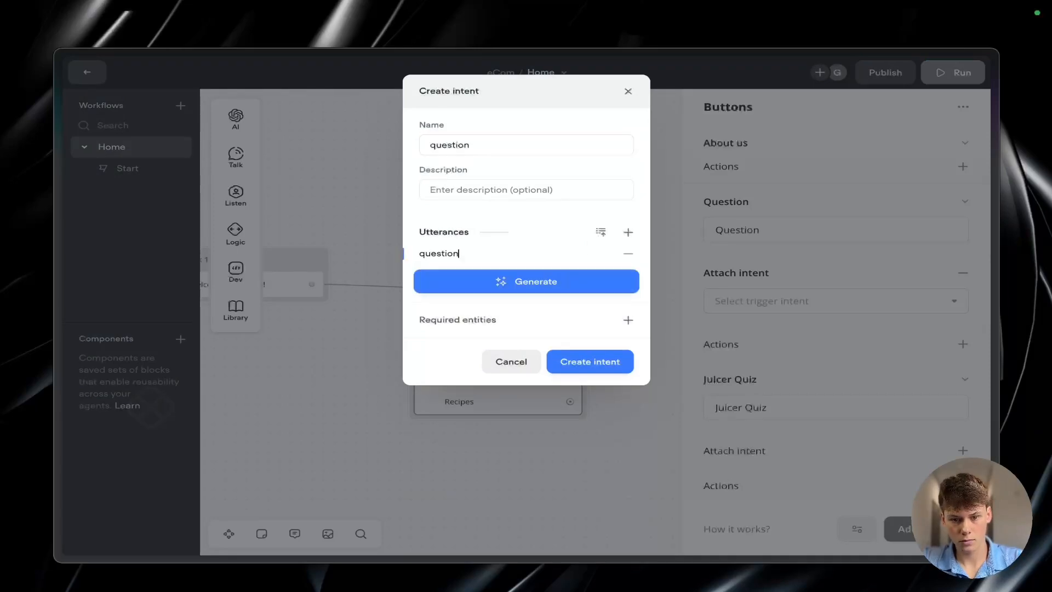
click(628, 231)
text(Question)
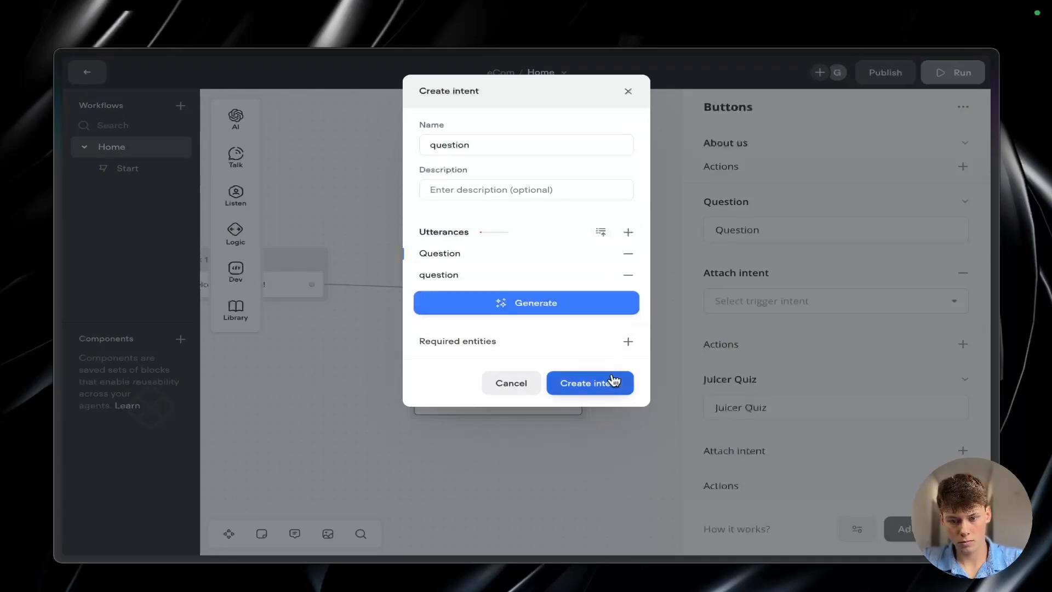
click(614, 378)
Step: Start a new intent named "Juicer quiz" to attach to the Juicer Quiz button
click(887, 398)
click(871, 426)
click(871, 333)
text(Jui)
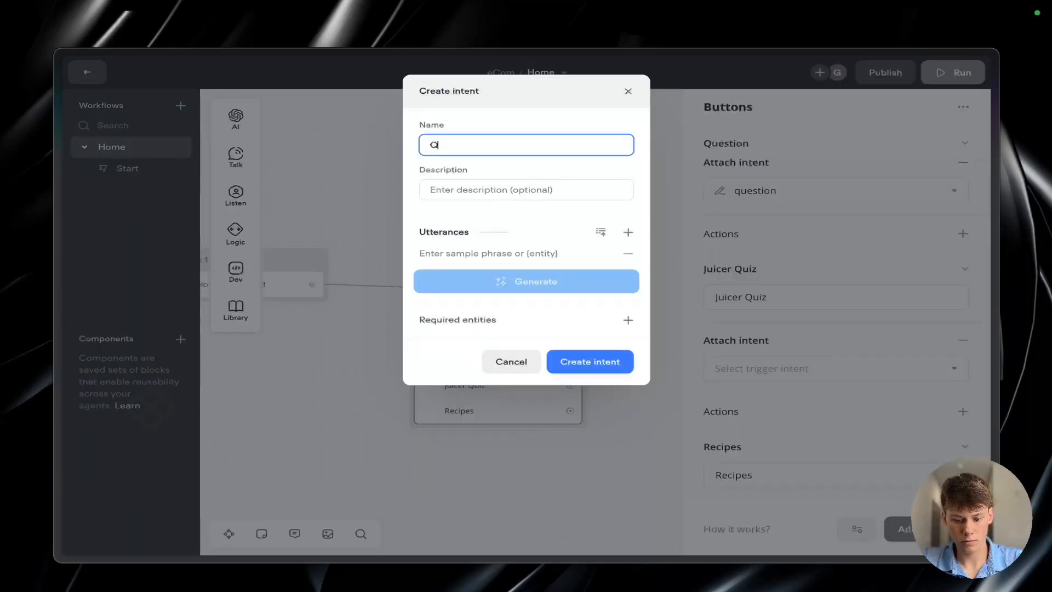
text(cer quiz)
Step: Add the utterances "Juicer Quiz", "Juicer", "quiz", "Quiz" and "juicer quiz", and create the Juicer quiz intent
click(574, 250)
text(Juicer Quiz)
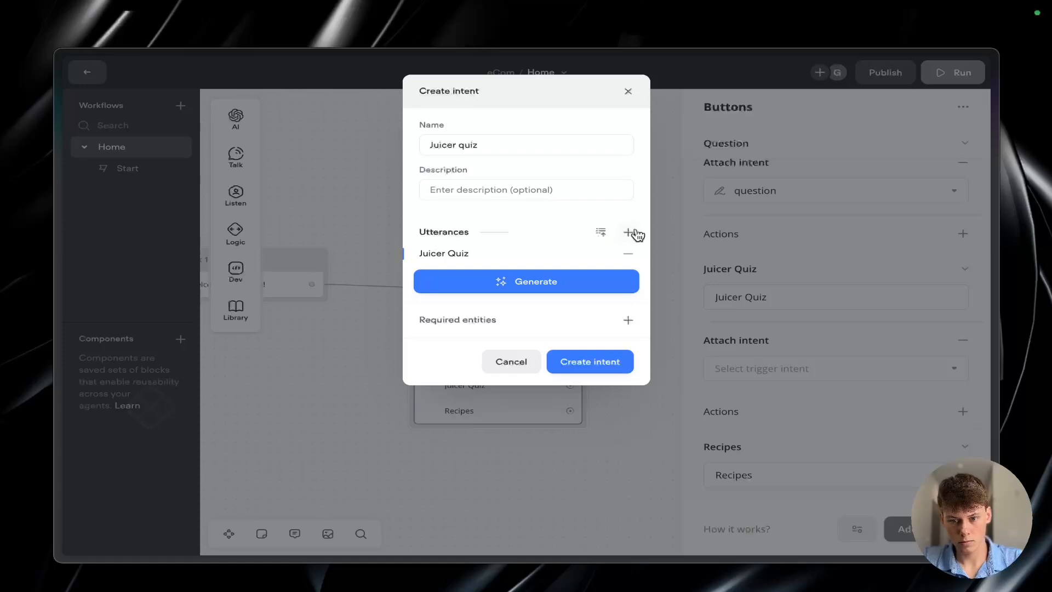
click(627, 232)
text(Juicer)
key(Return)
text(quiz)
key(Return)
text(Quiz)
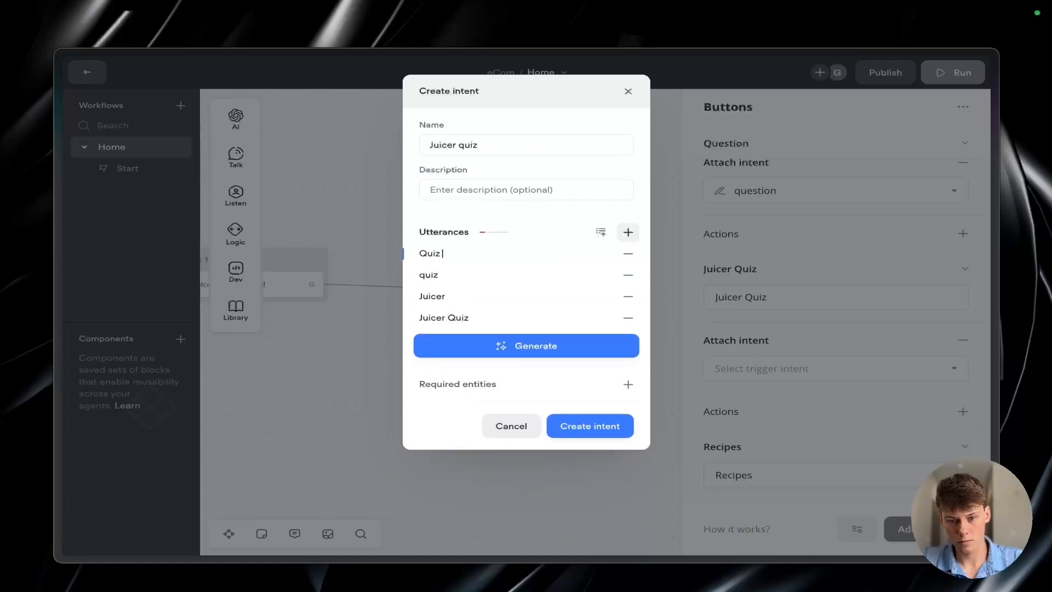
key(Return)
text(juicer quiz)
click(590, 447)
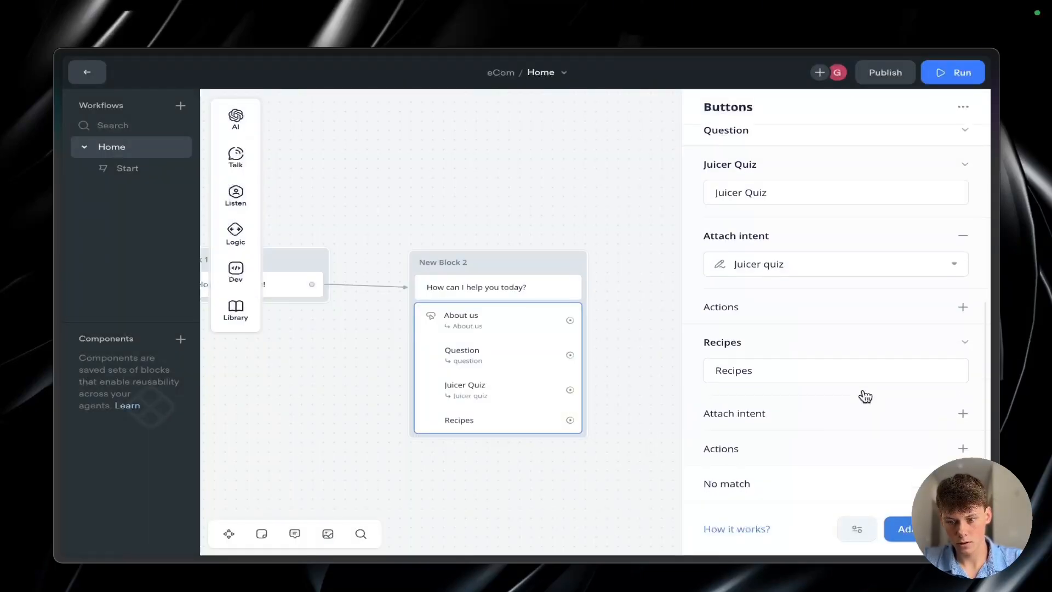
Step: Start a new intent named "recipes" for the Recipes button and enter "recipes" as its first utterance
click(960, 414)
click(805, 401)
text(recipes)
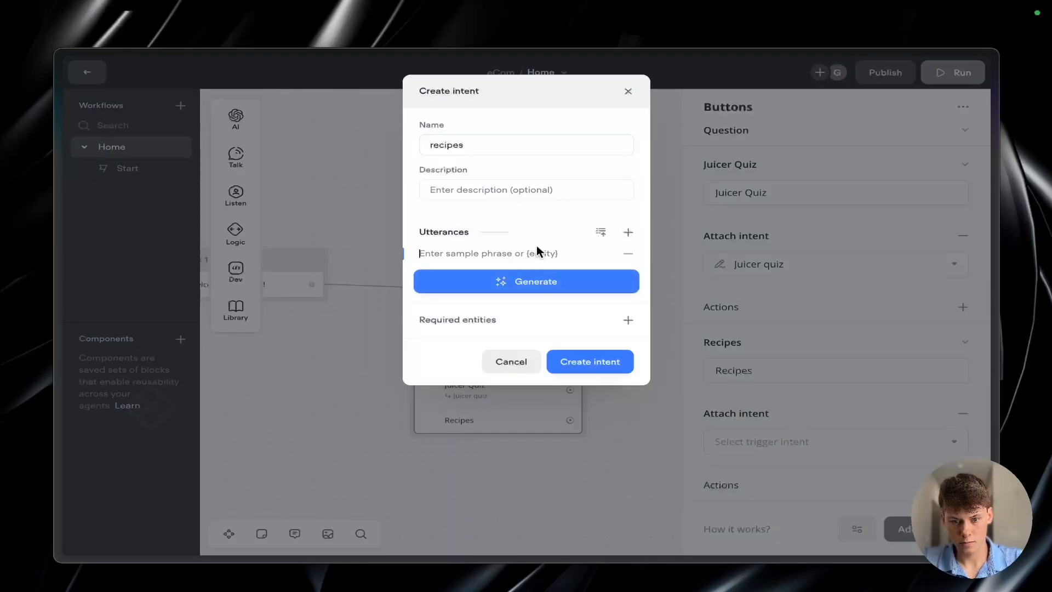
click(535, 251)
text(recioe)
key(BackSpace)
key(BackSpace)
text(pes)
Step: Add the further utterances "Recipe", "recipe" and another "Recipe", and create the recipes intent
click(628, 232)
text(Recipe)
click(628, 232)
text(reci)
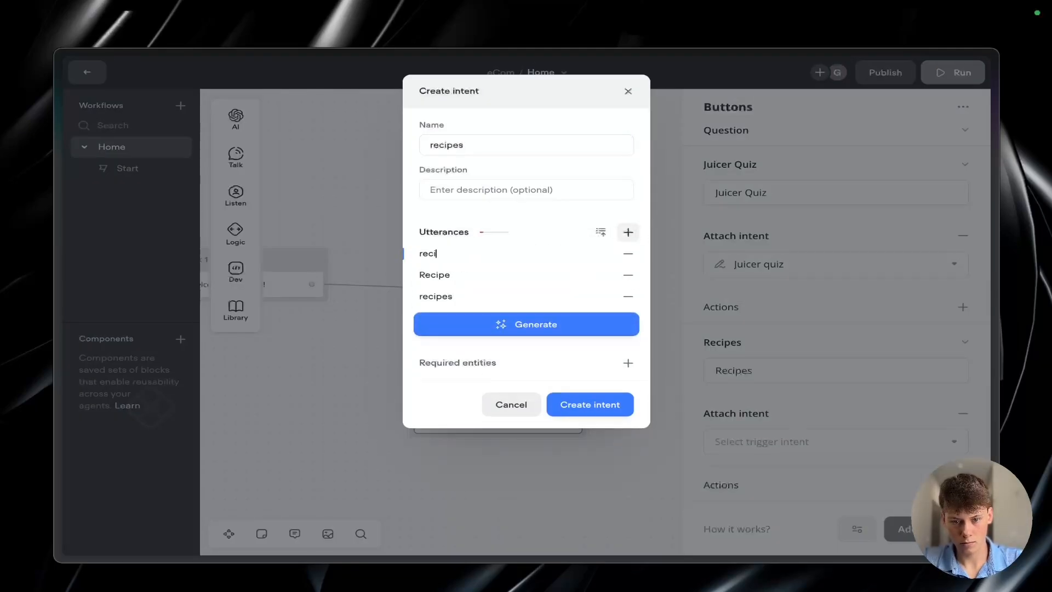
text(pi)
key(BackSpace)
text(e)
click(628, 232)
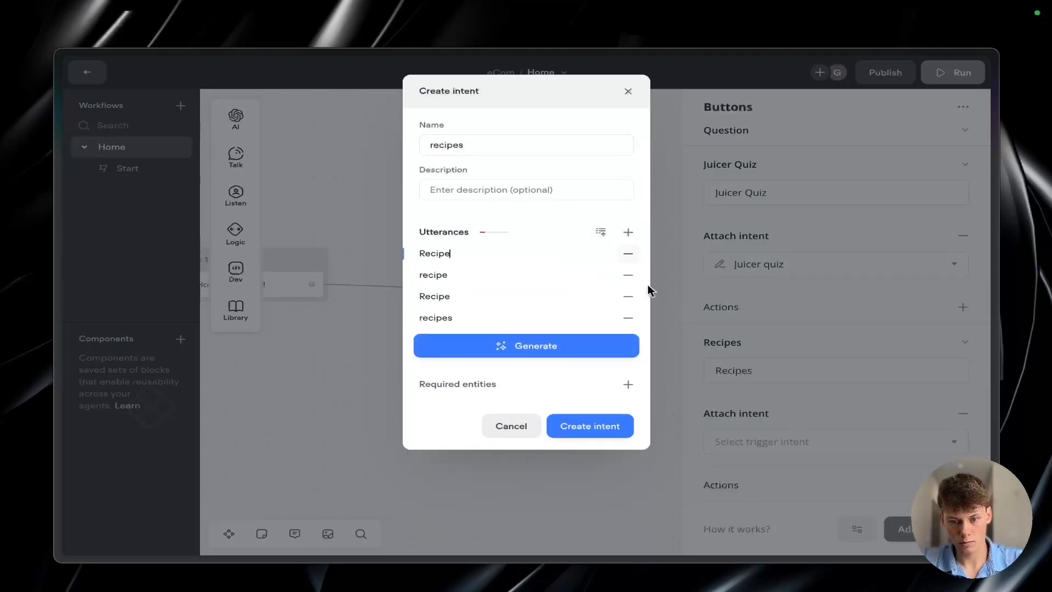
click(607, 426)
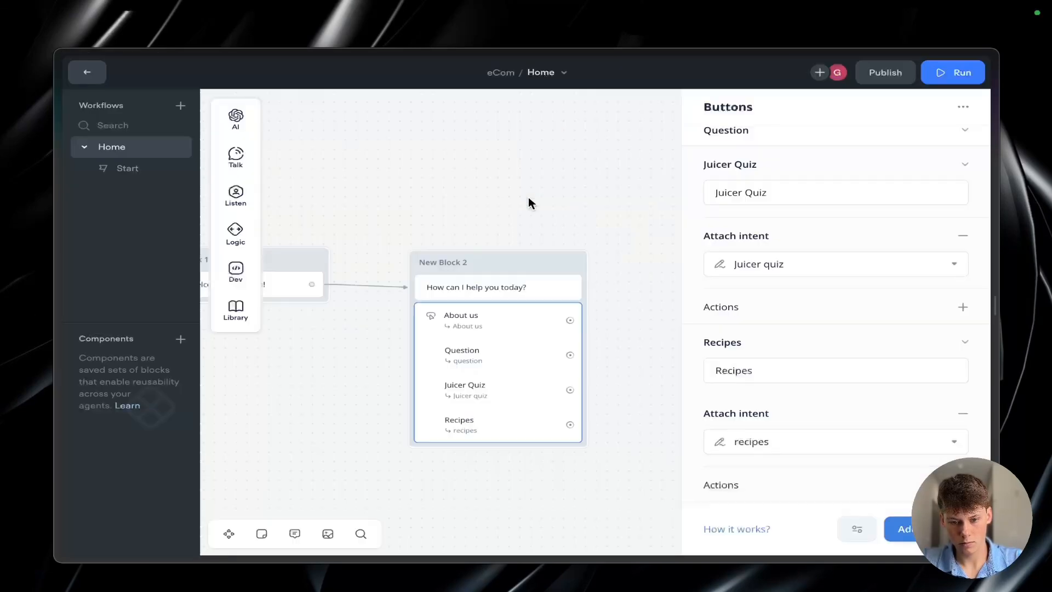
Step: Compare the Miro flowchart's branches with the four buttons in the second block
scroll(693, 396, down, 2)
click(647, 390)
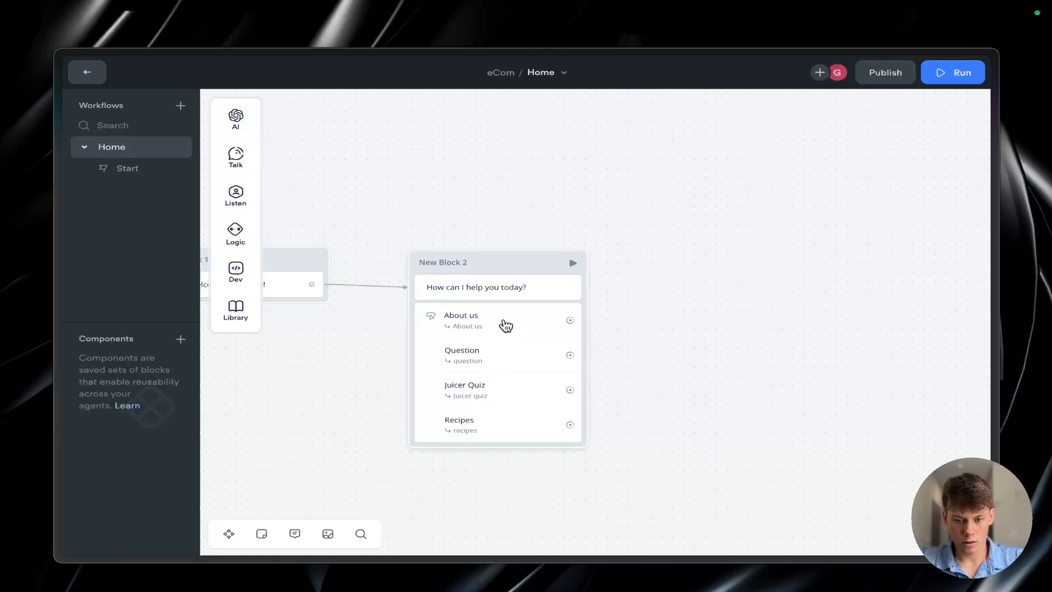
scroll(454, 411, up, 5)
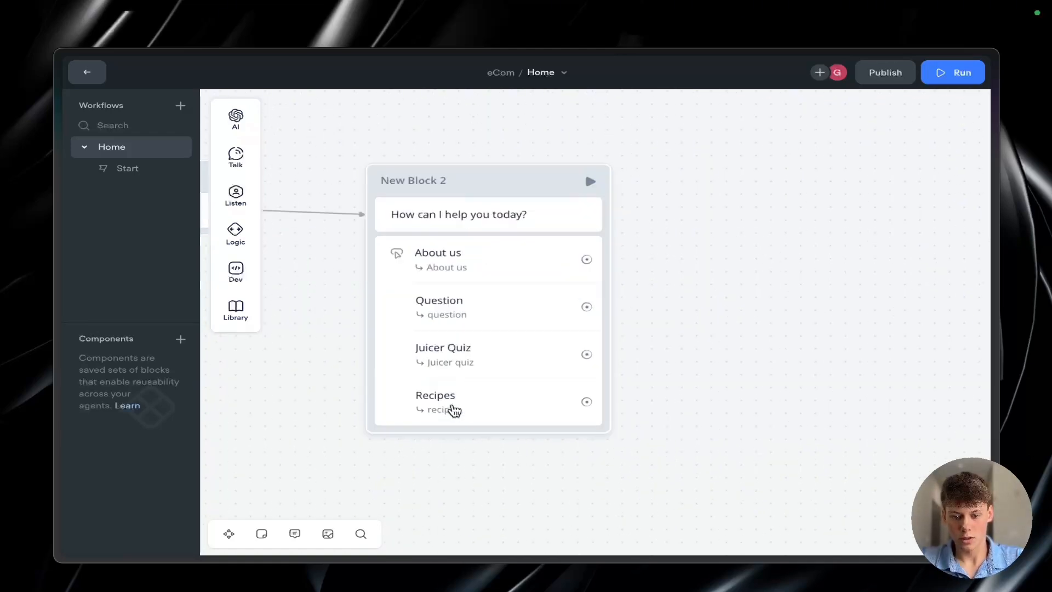
Step: Reselect the existing About us intent as the trigger for the About us button in the second block
click(455, 387)
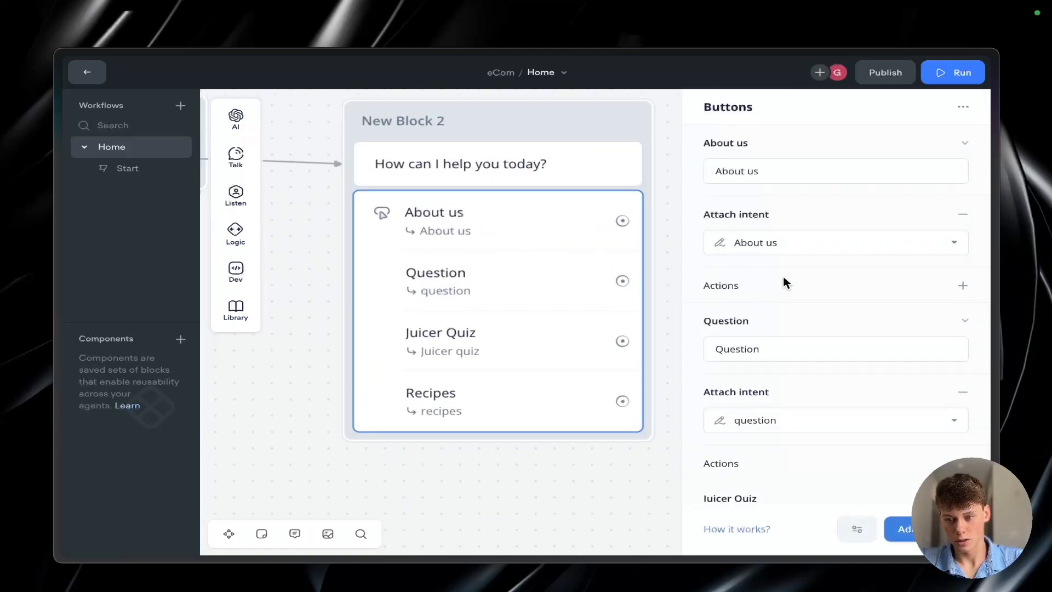
click(831, 242)
click(745, 377)
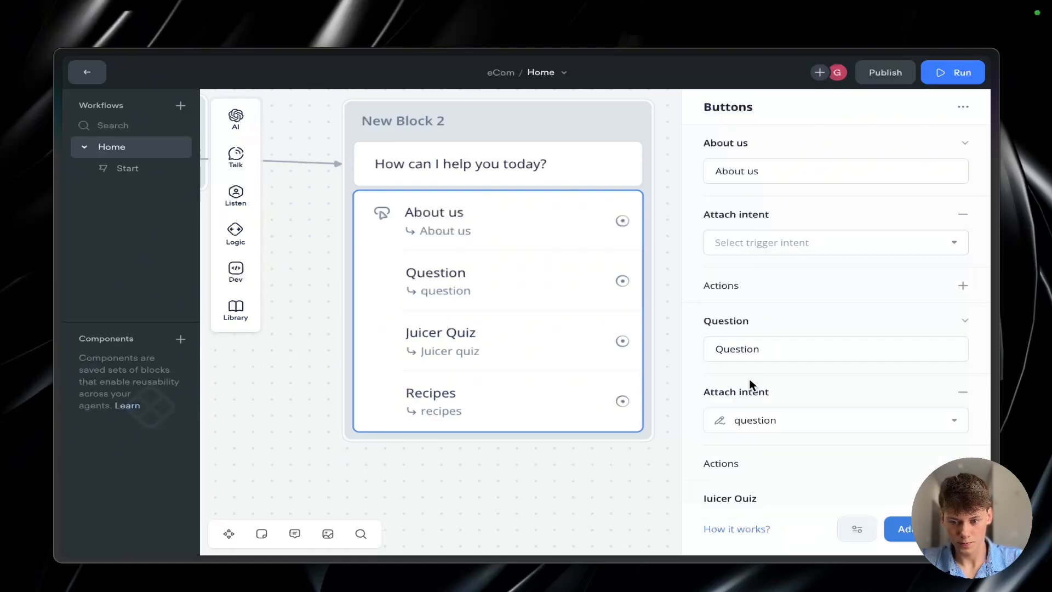
click(773, 241)
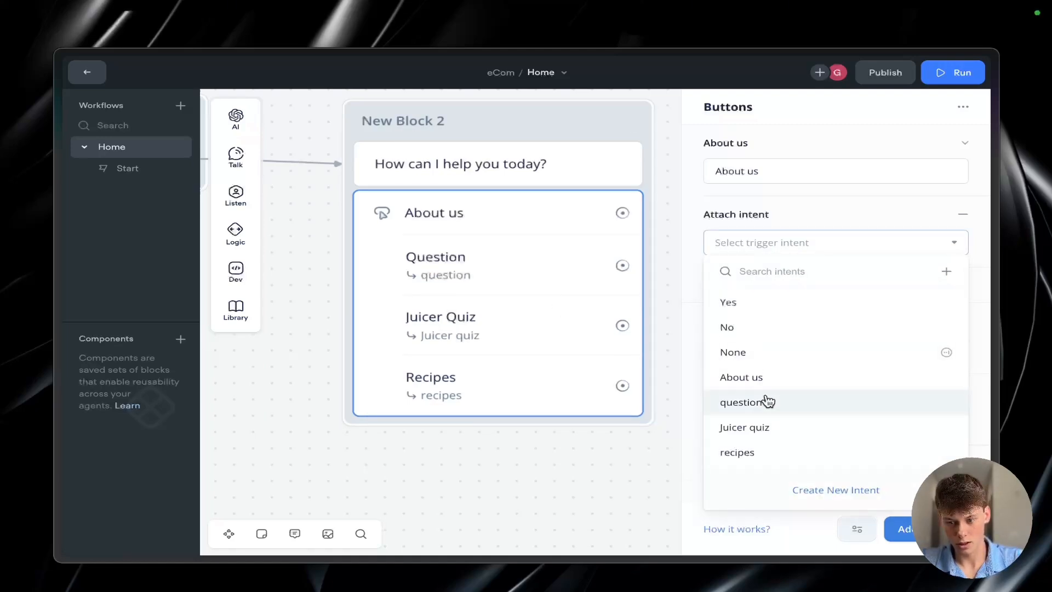
click(761, 376)
click(595, 489)
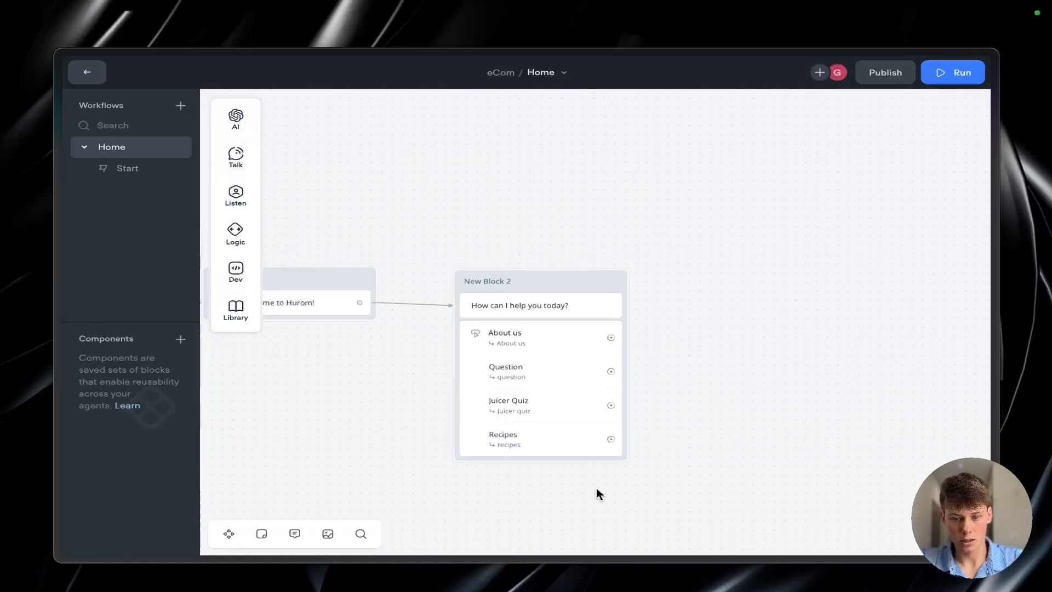
click(559, 299)
click(629, 207)
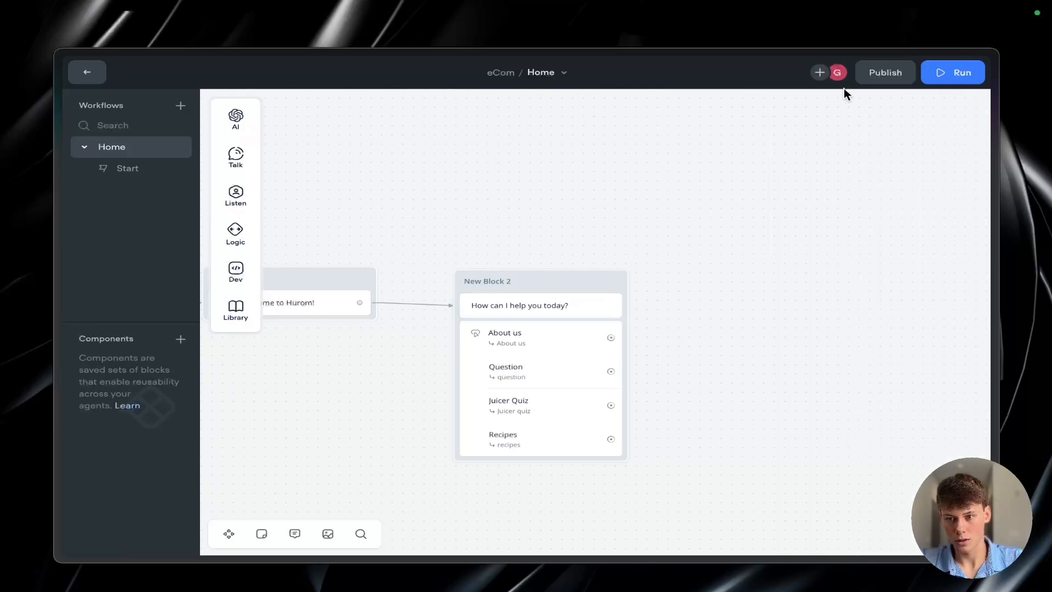
Step: Run the prototype and test the About us branch by sending the message "About us"
click(953, 80)
click(831, 326)
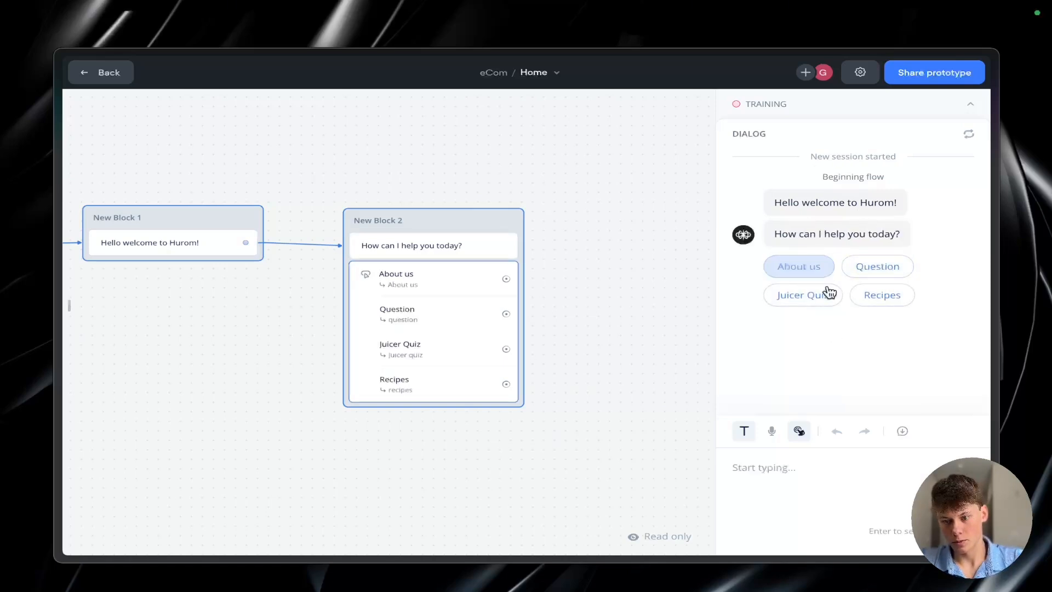
text(About us)
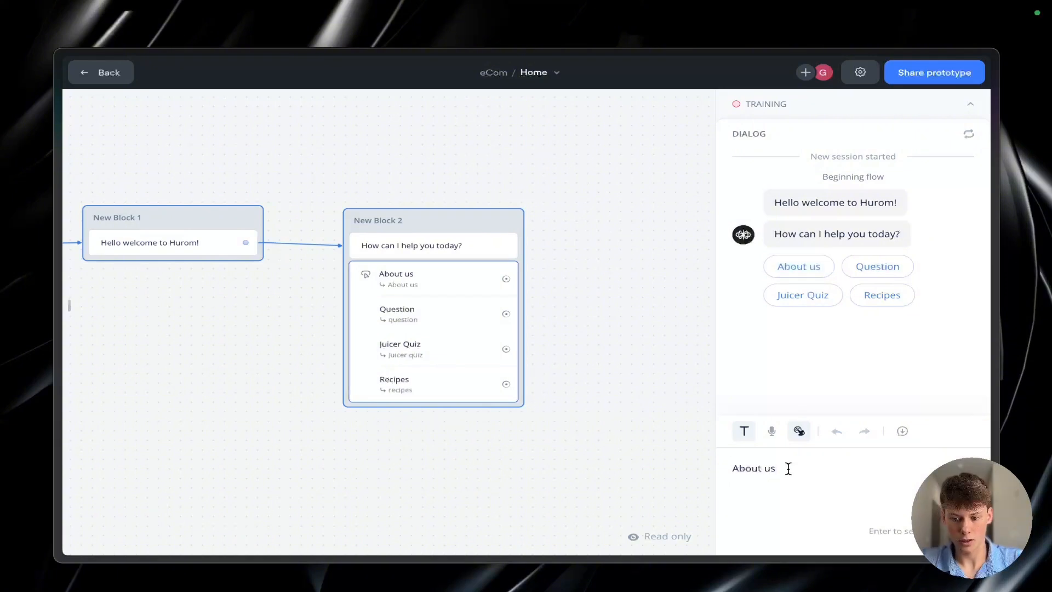
key(Return)
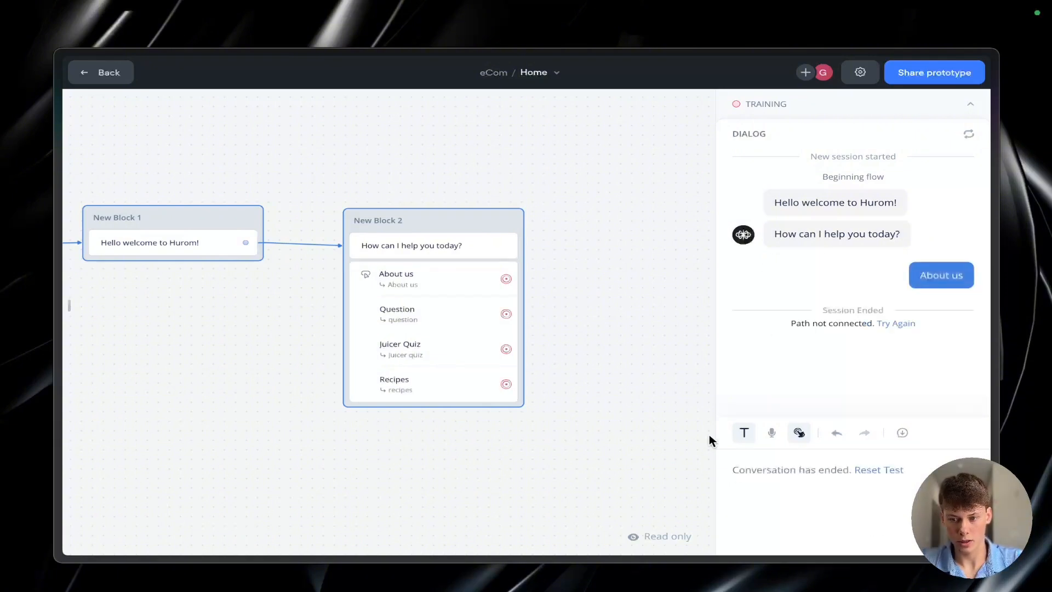
Step: Train the agent from the test run and return to the workflow canvas
click(789, 106)
click(837, 244)
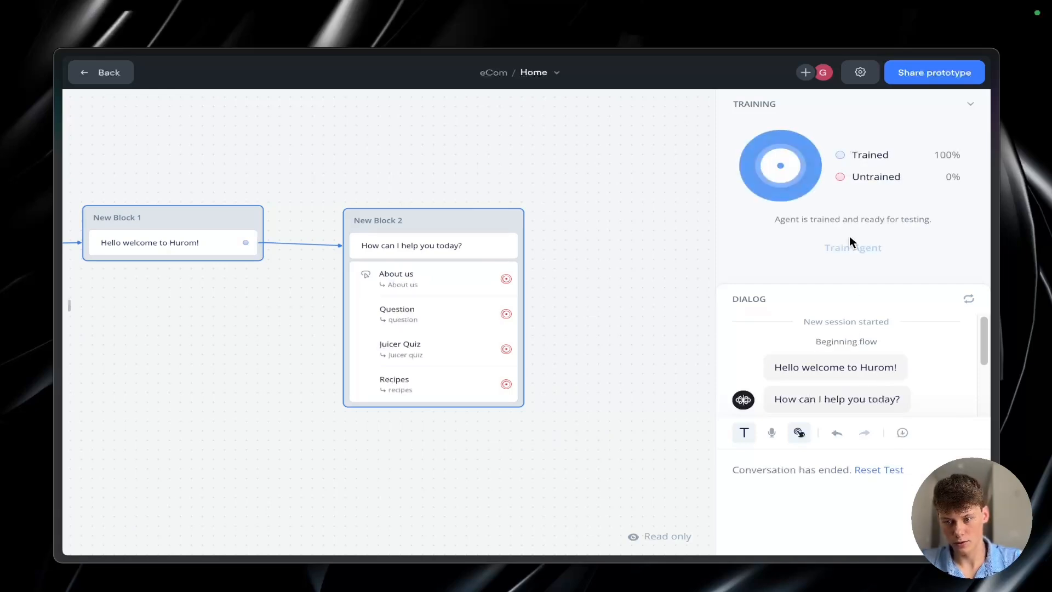
click(901, 470)
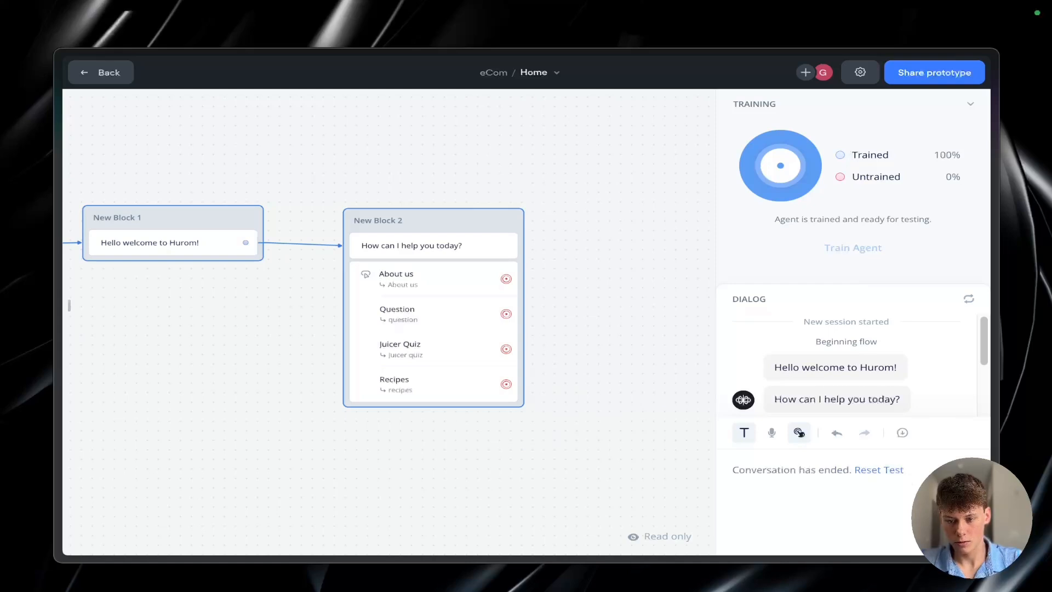
click(686, 252)
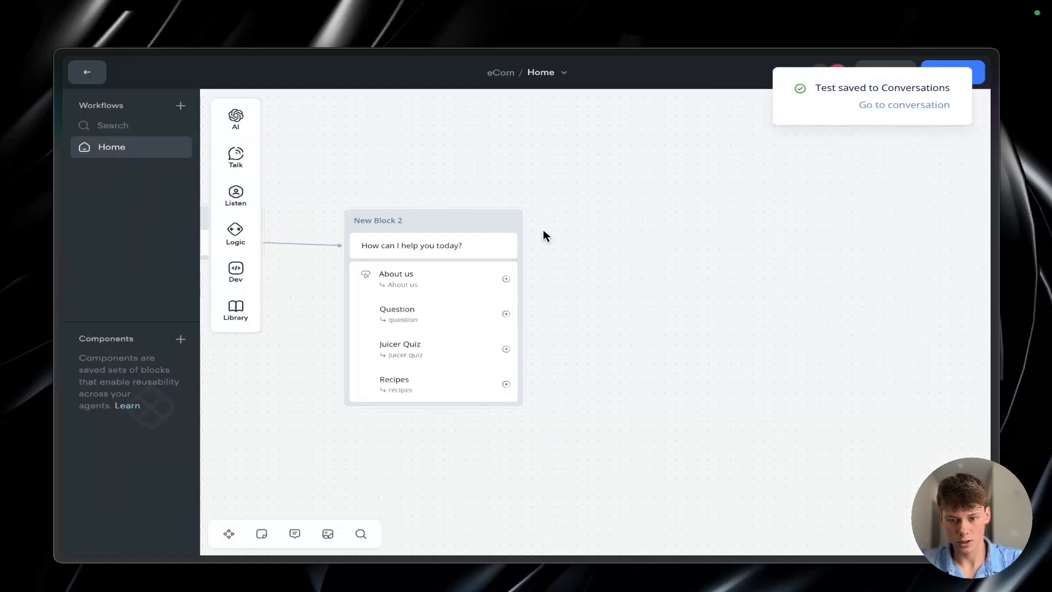
Step: Link the About us button to a new block containing a Response AI step with Knowledge Base as its data source
scroll(596, 219, down, 1)
scroll(596, 219, up, 3)
scroll(433, 328, left, 1)
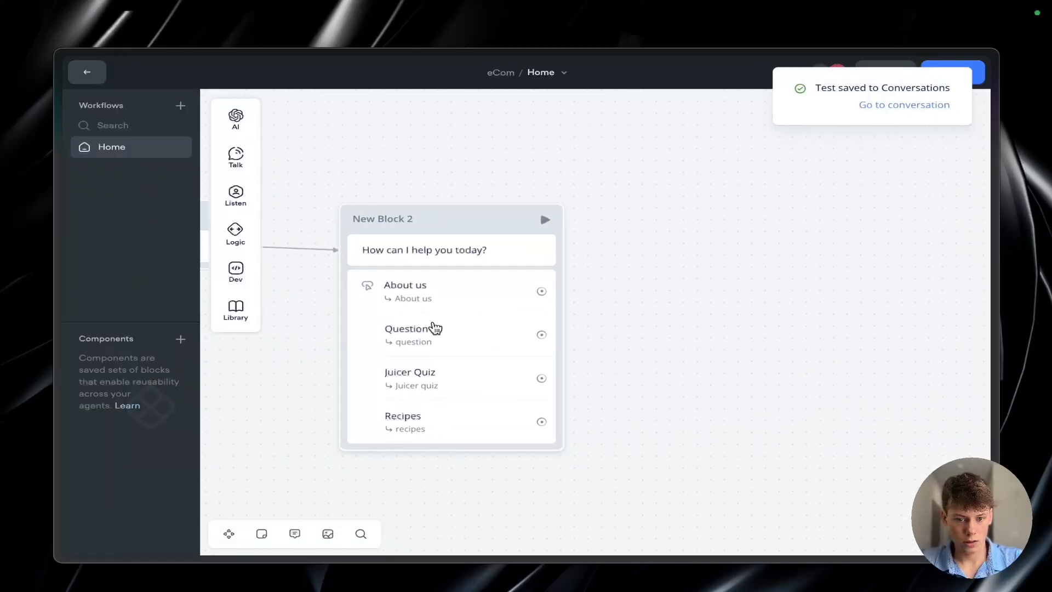
scroll(433, 329, up, 5)
scroll(435, 328, down, 3)
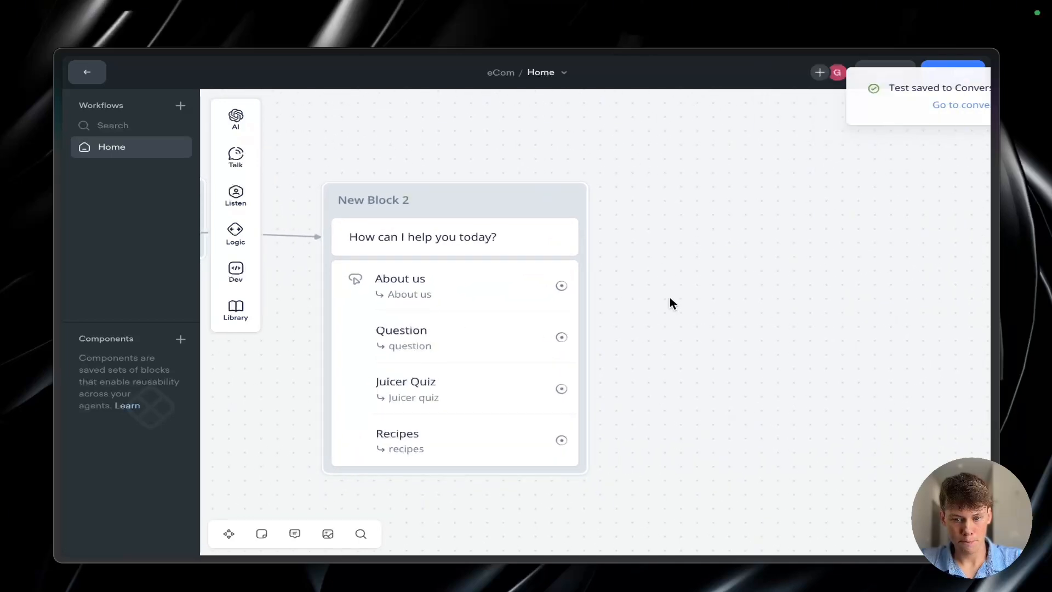
scroll(647, 301, down, 3)
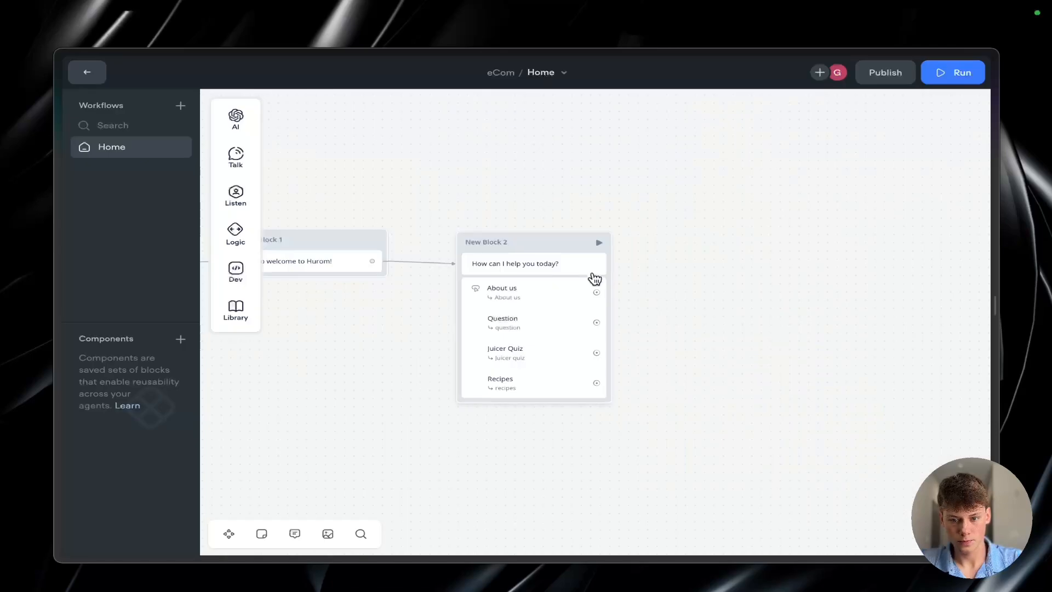
drag(597, 292, 791, 299)
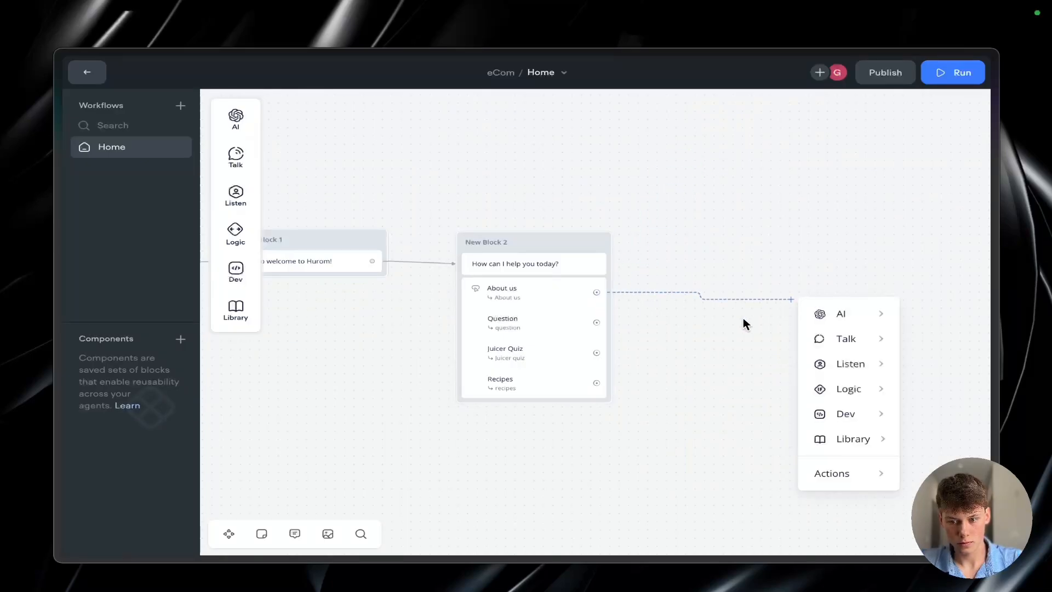
mouse_move(854, 318)
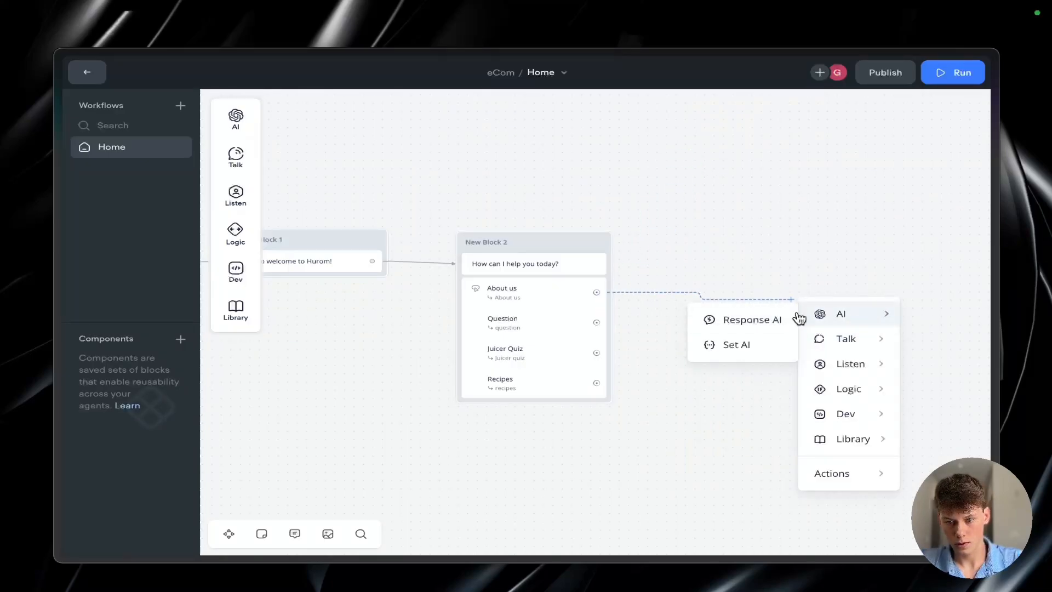
click(778, 318)
click(784, 164)
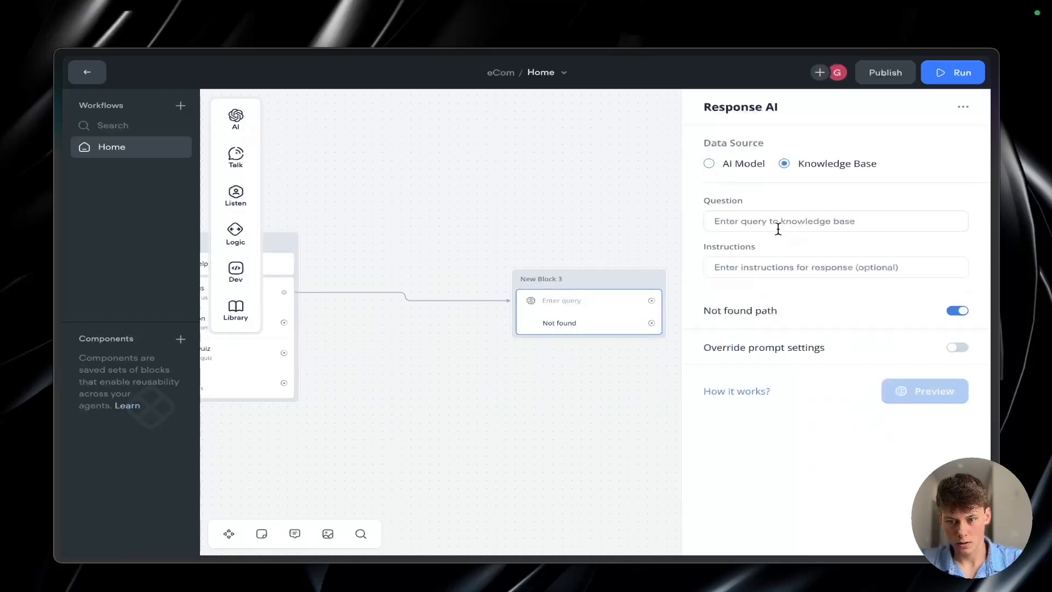
Step: Set the Response AI question to "Tell the user about Hurom and what makes the company unique."
click(775, 219)
scroll(338, 354, left, 3)
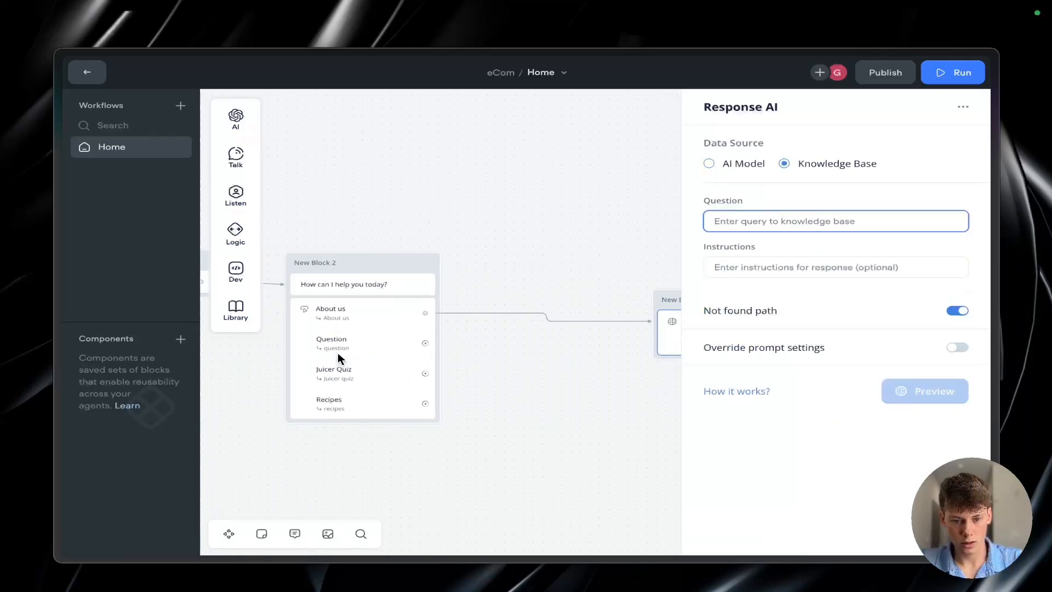
scroll(337, 354, right, 2)
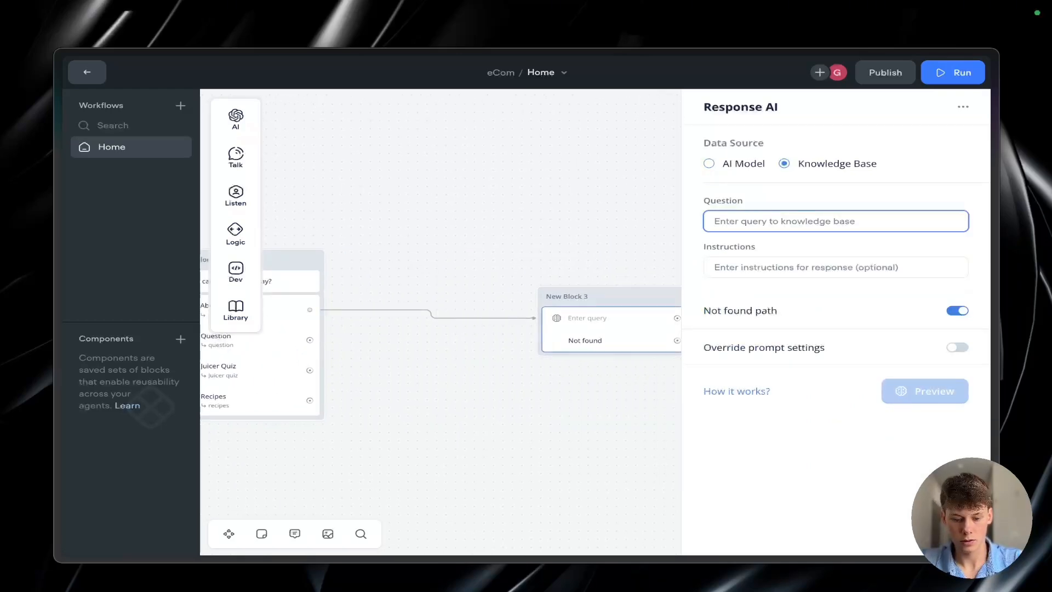
text([)
key(BackSpace)
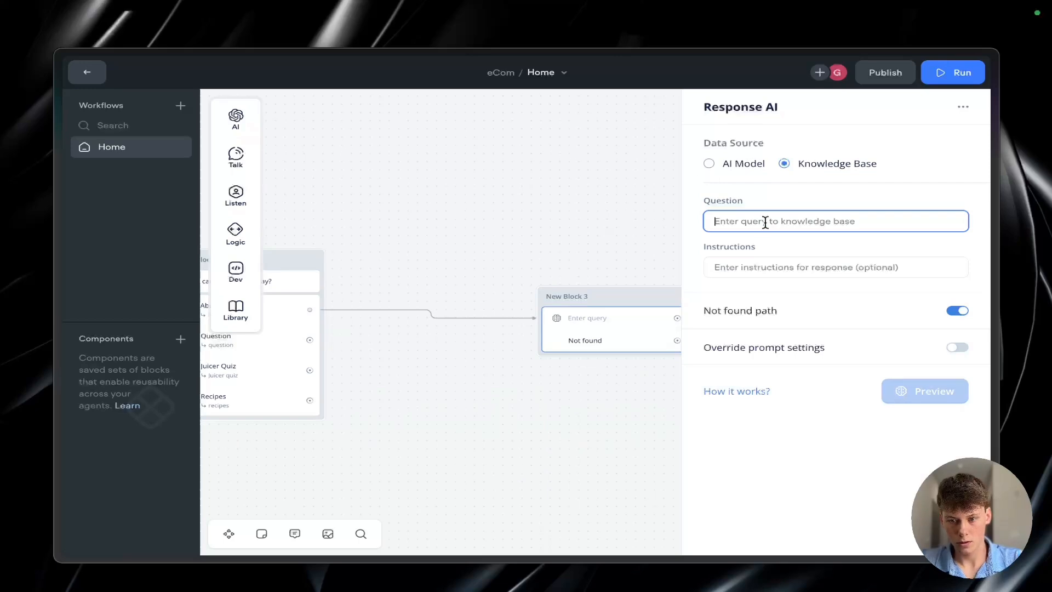
text(|)
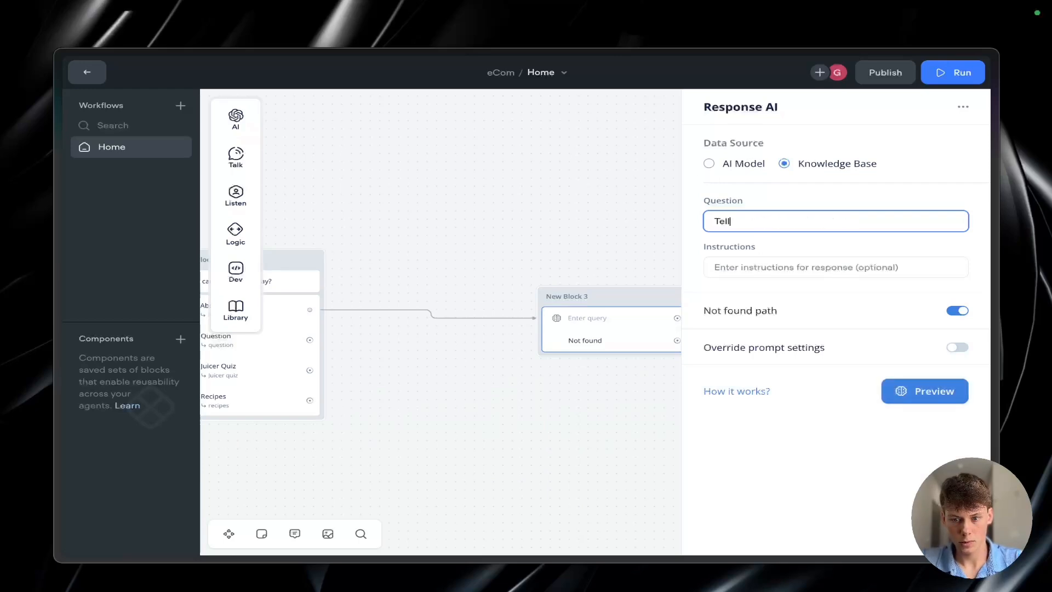
text(ell the user about hte)
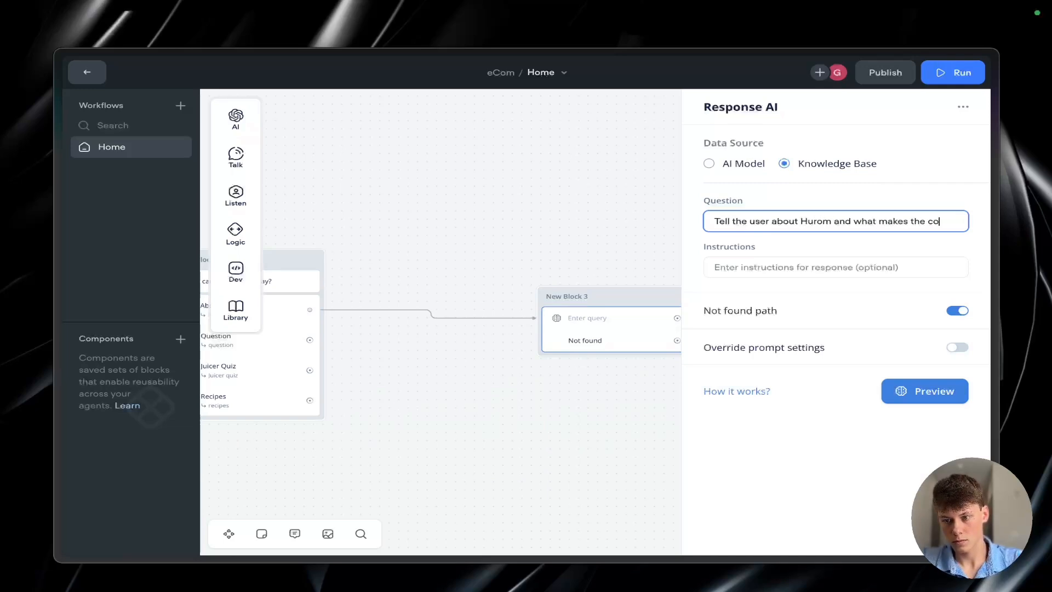
text(mpany unique.)
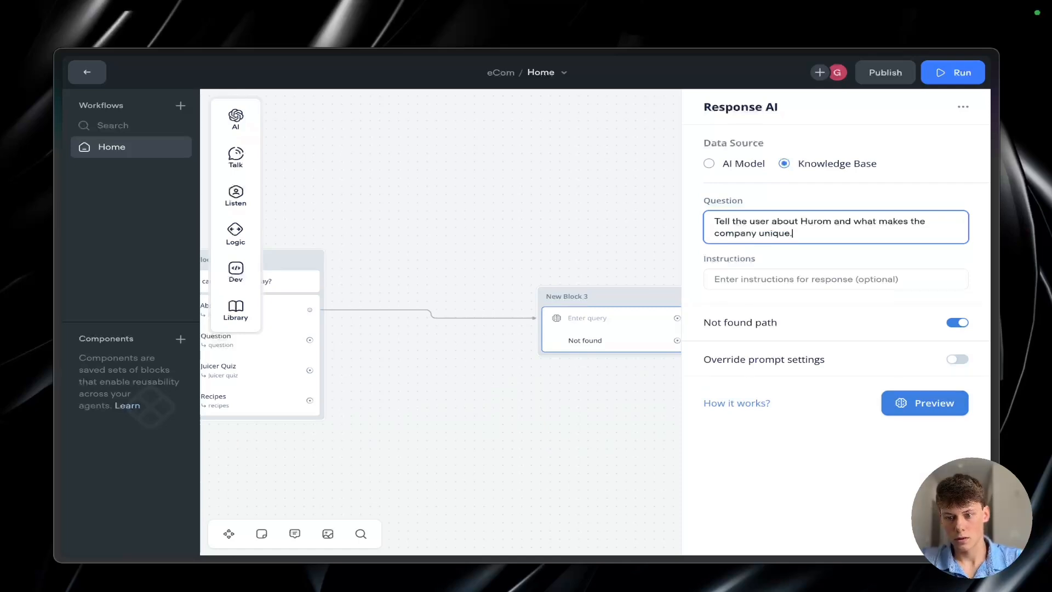
Step: Set the Response AI instructions to "Answer as if you are a customer assistant"
click(771, 293)
click(788, 269)
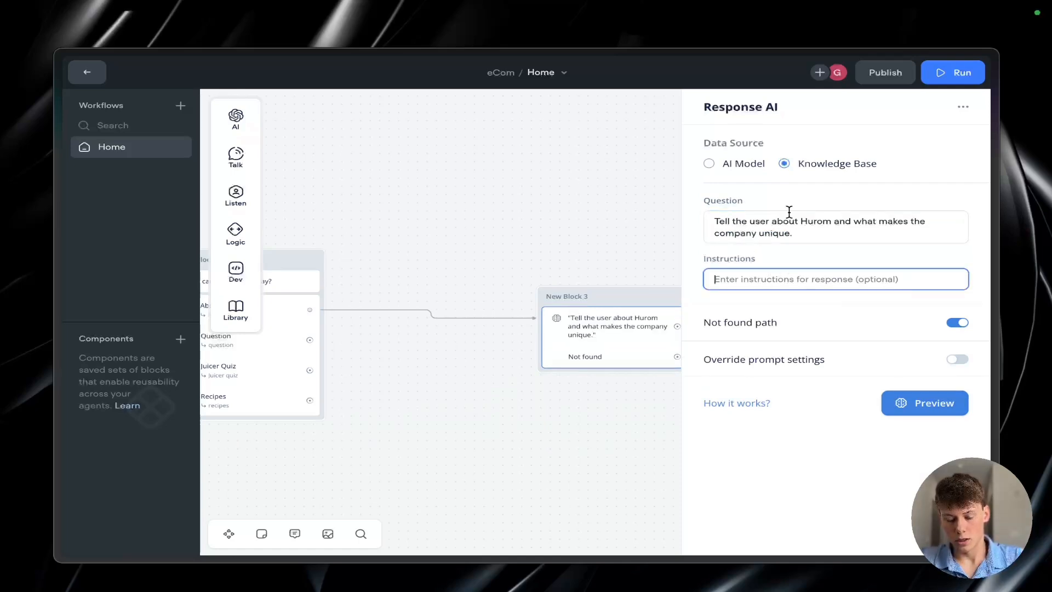
text(A)
key(BackSpace)
text(As)
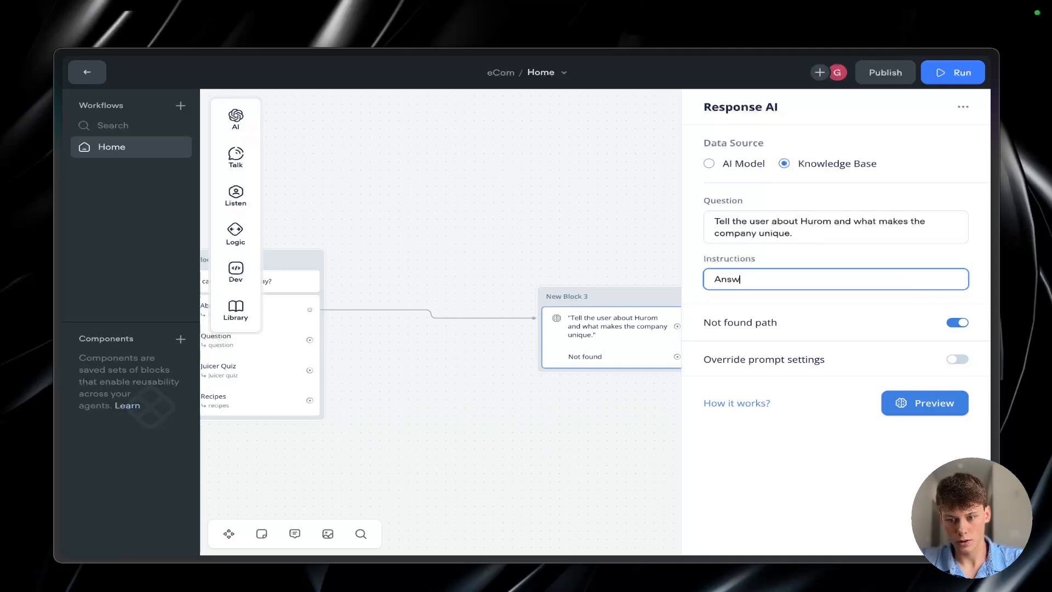
text(ua re)
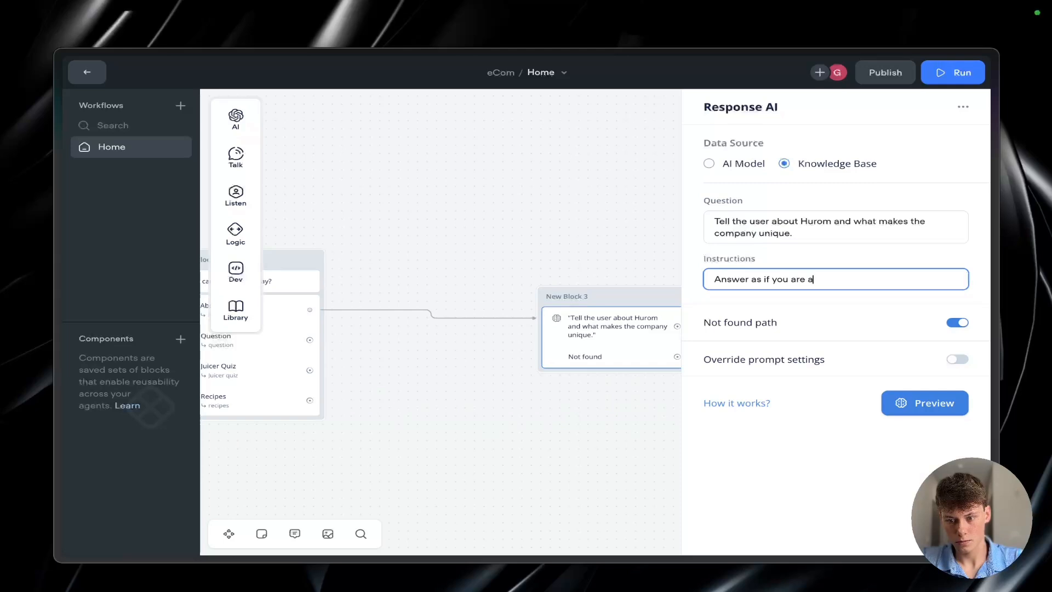
key(BackSpace)
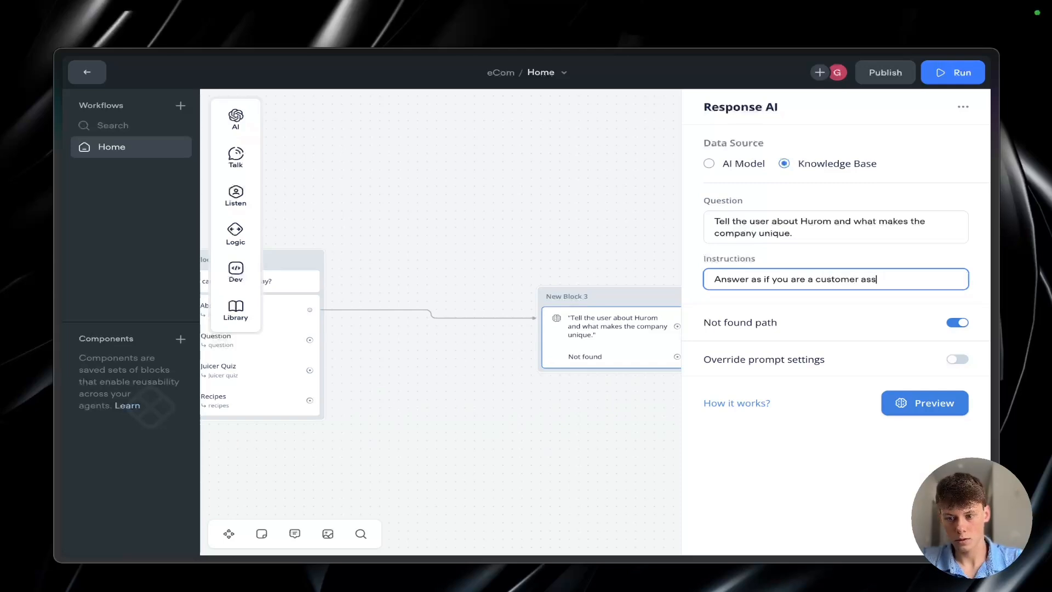
key(BackSpace)
key(BackSpace)
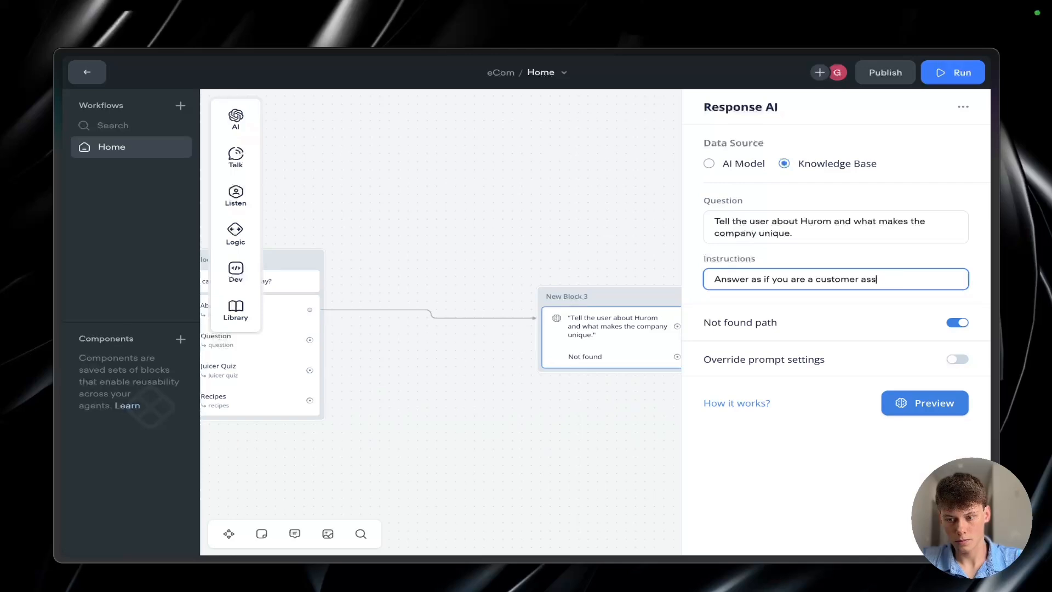
text(istant)
click(778, 258)
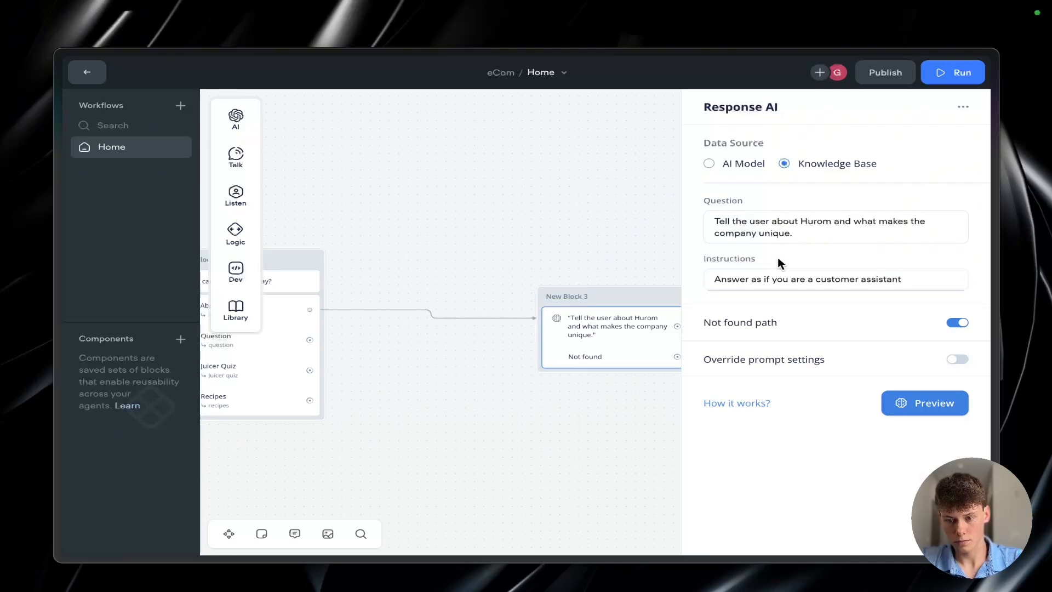
Step: Disable the Response AI step's Not found path and move its block up, above and beyond the second block
click(940, 324)
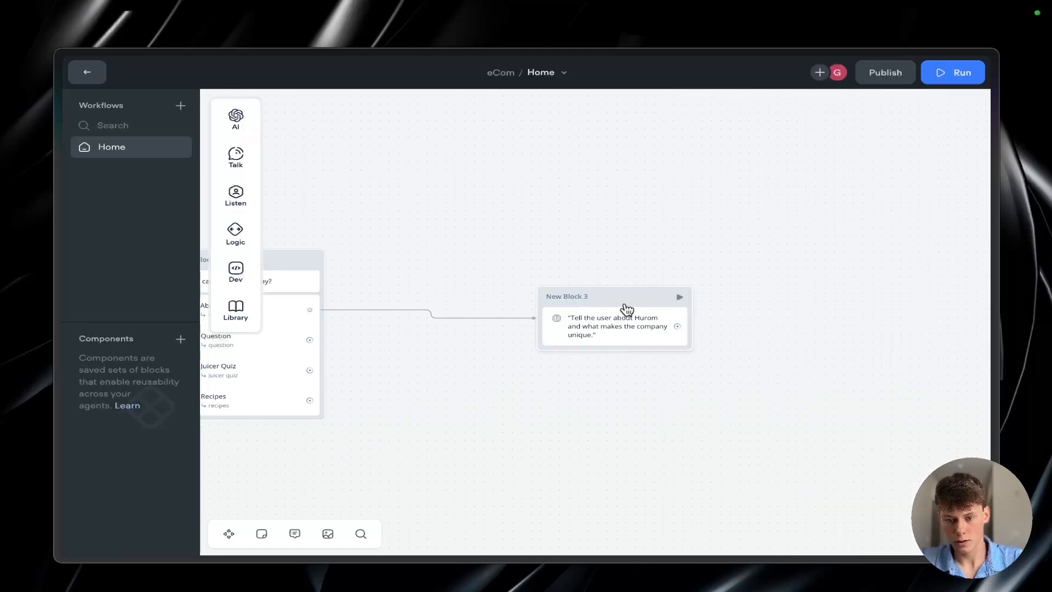
drag(625, 308, 544, 174)
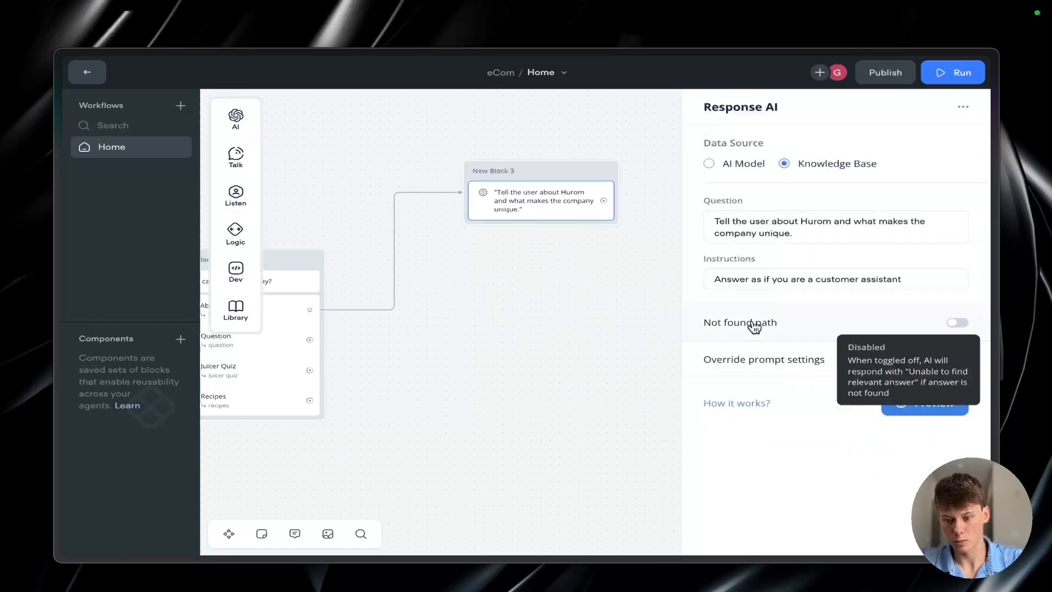
click(626, 305)
scroll(649, 307, left, 5)
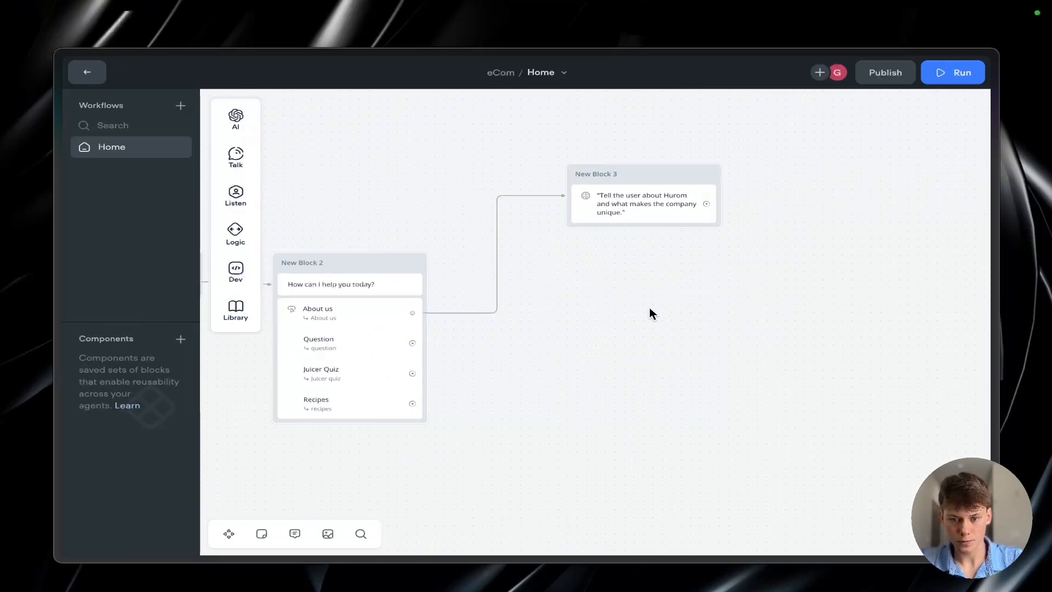
click(706, 222)
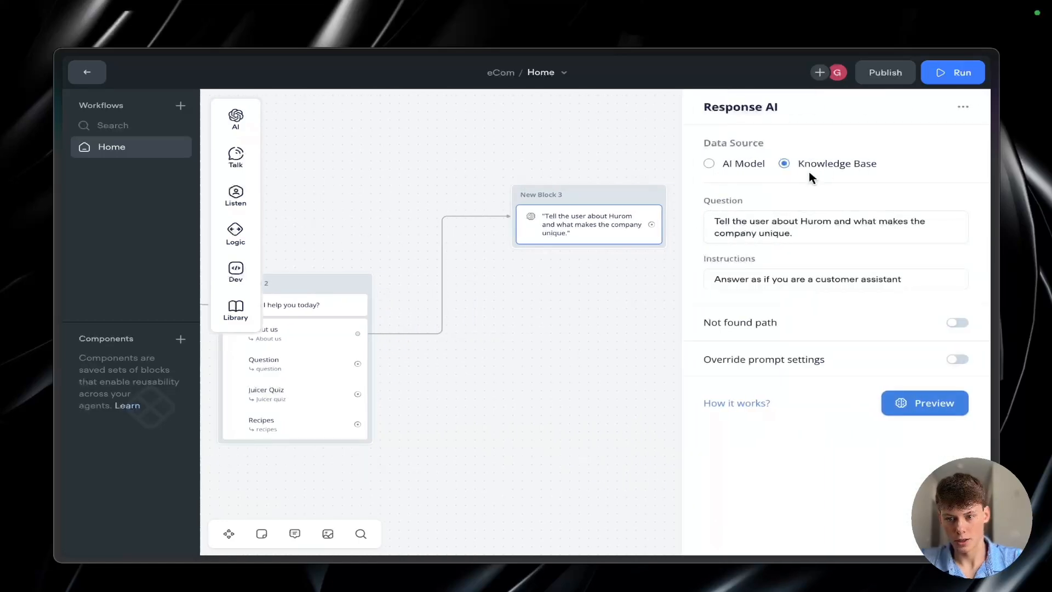
click(610, 262)
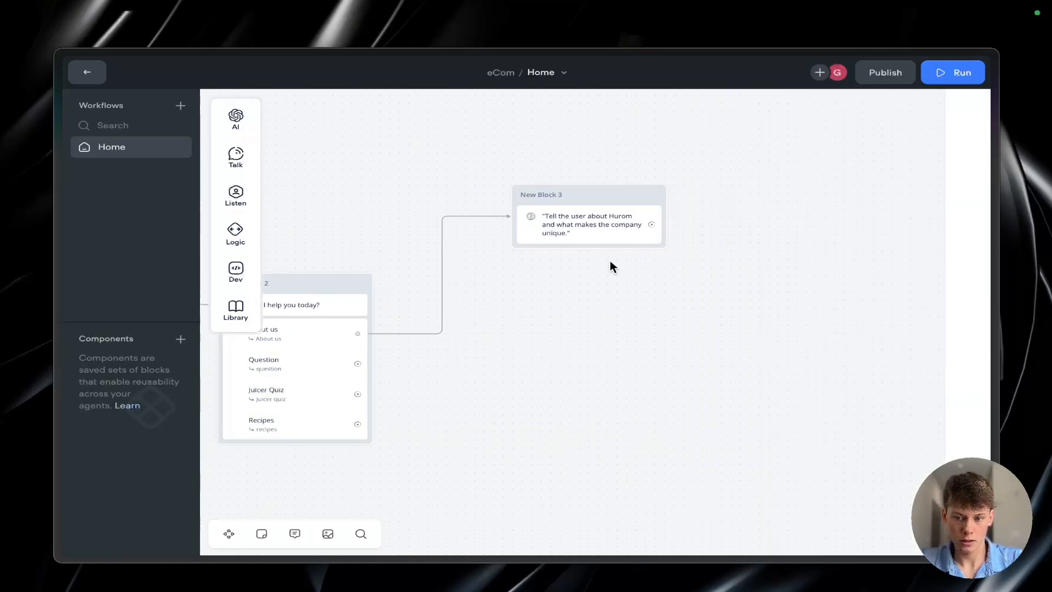
Step: Link the Question button to a new block with the message "What is your question regarding?" and reposition it beneath the About us answer block
scroll(609, 274, left, 5)
drag(462, 339, 649, 299)
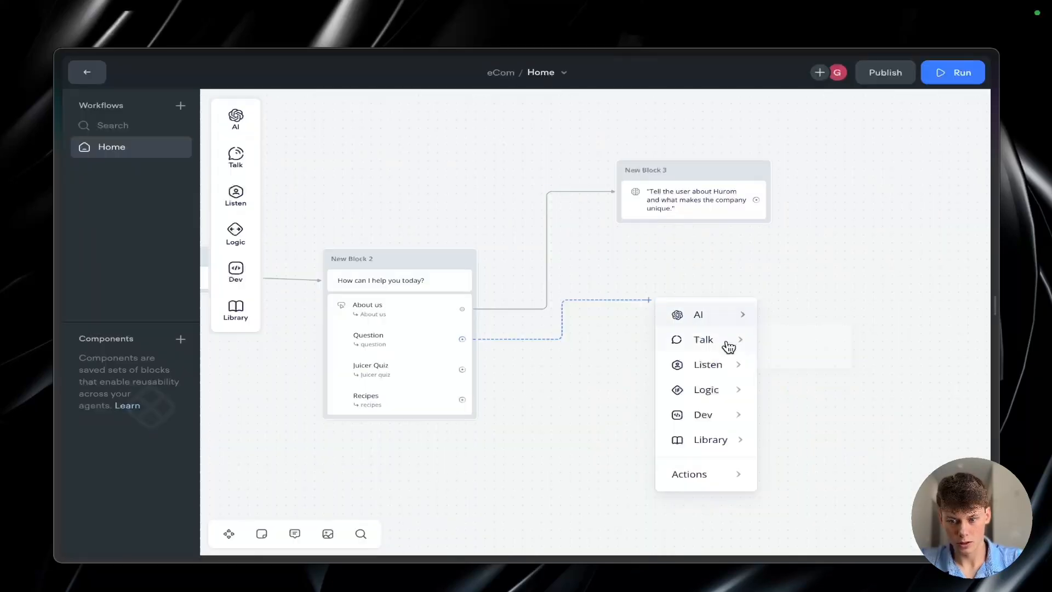
mouse_move(730, 340)
click(805, 345)
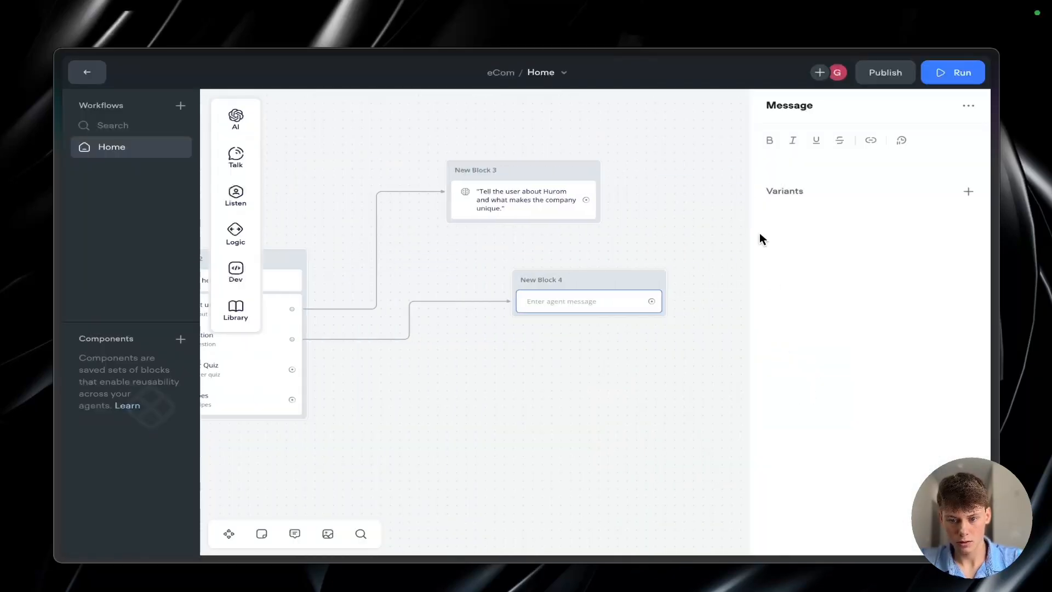
click(819, 155)
text(What is your question regarding?)
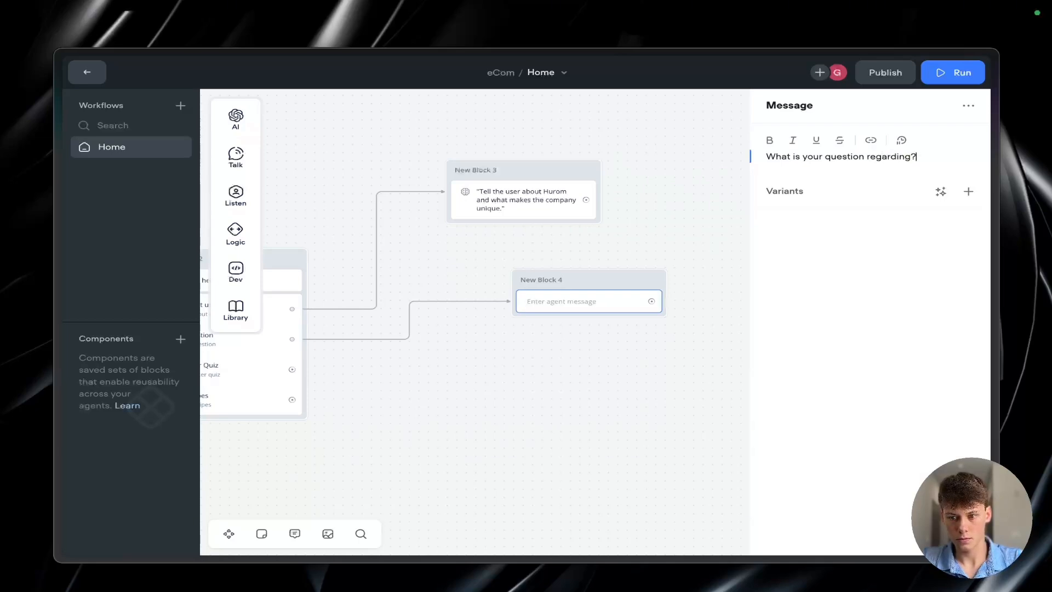
click(624, 204)
drag(601, 274, 567, 256)
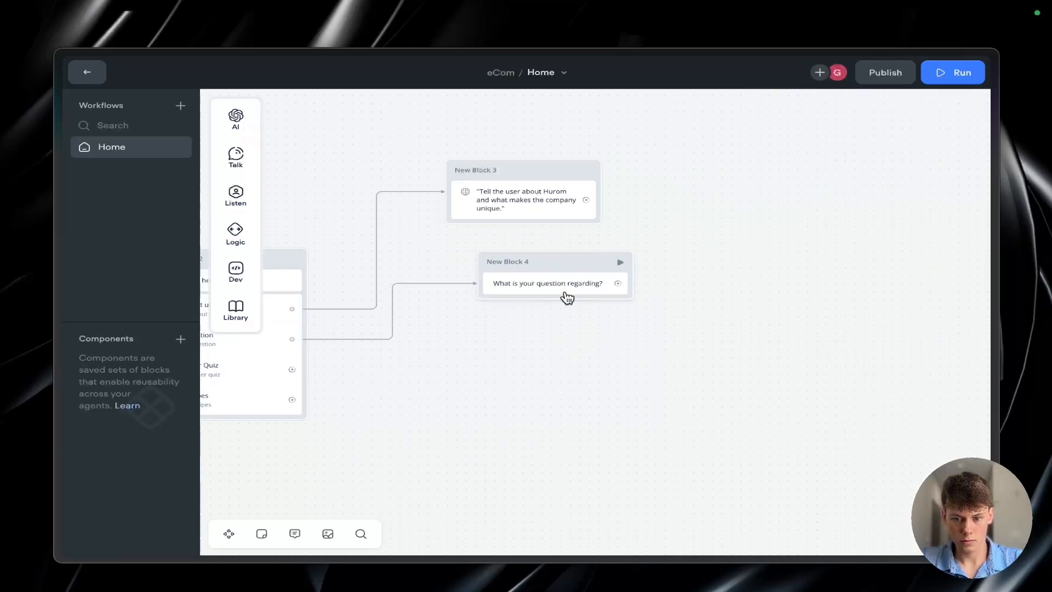
Step: Add a Buttons step below the question message and label its first button "Warranty", consulting the Question branch of the Miro flowchart
click(580, 282)
mouse_move(250, 176)
mouse_move(236, 195)
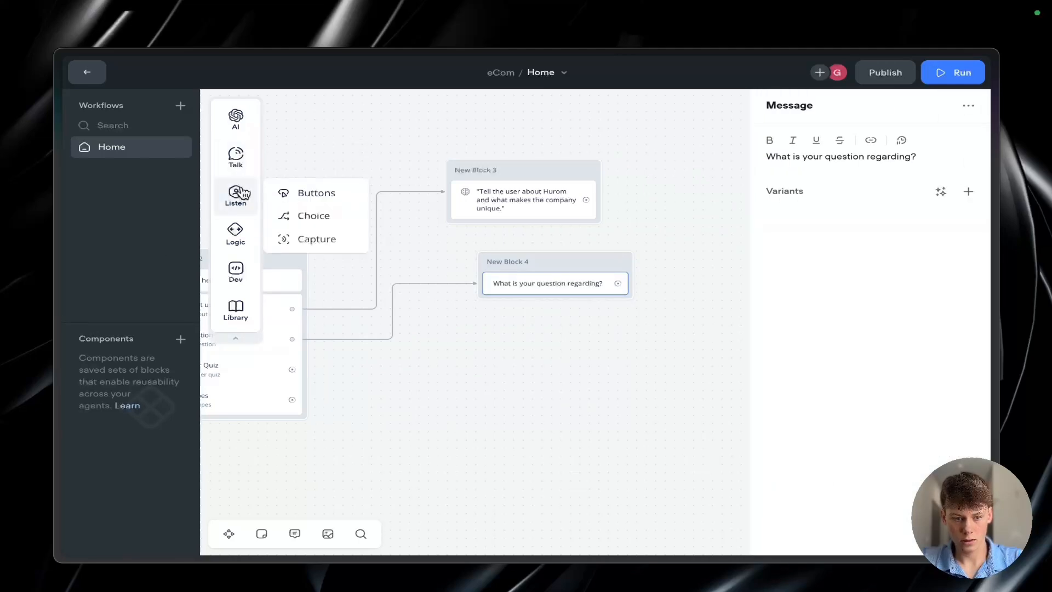
drag(291, 193, 518, 303)
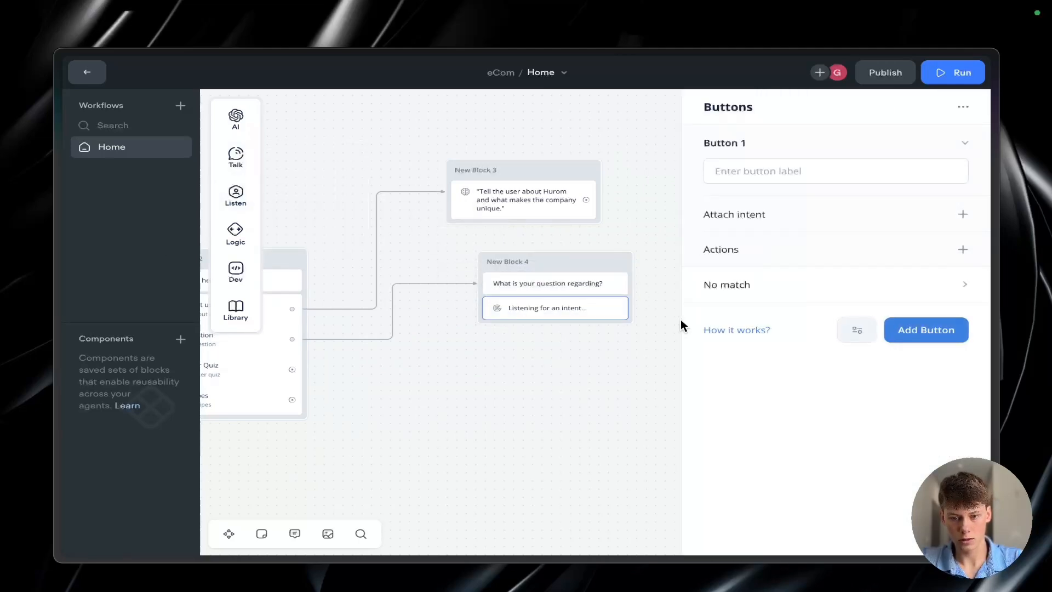
click(758, 175)
key(ctrl+Tab)
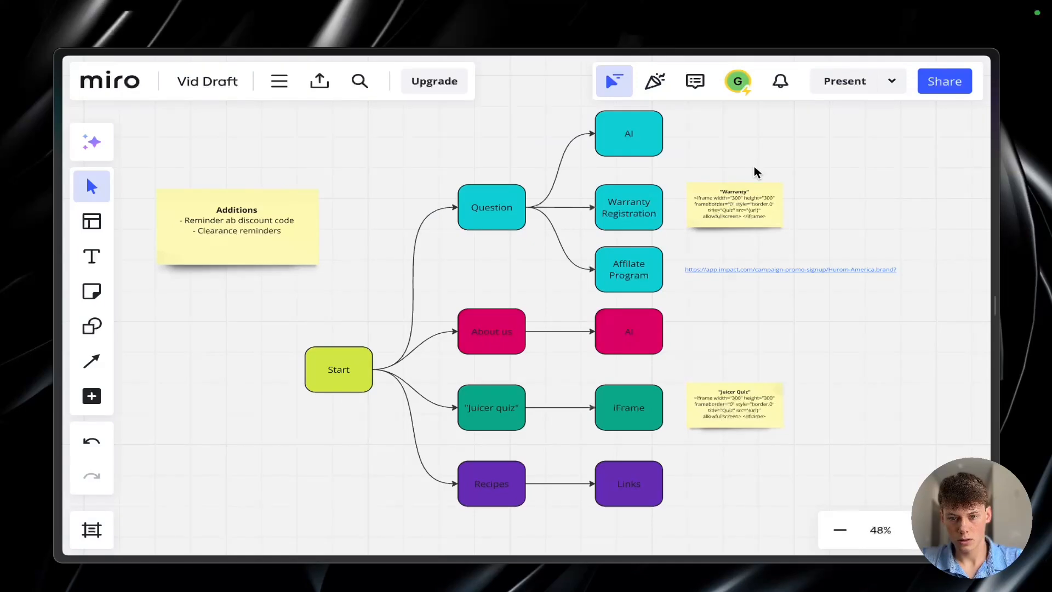
key(ctrl+Tab)
text(G)
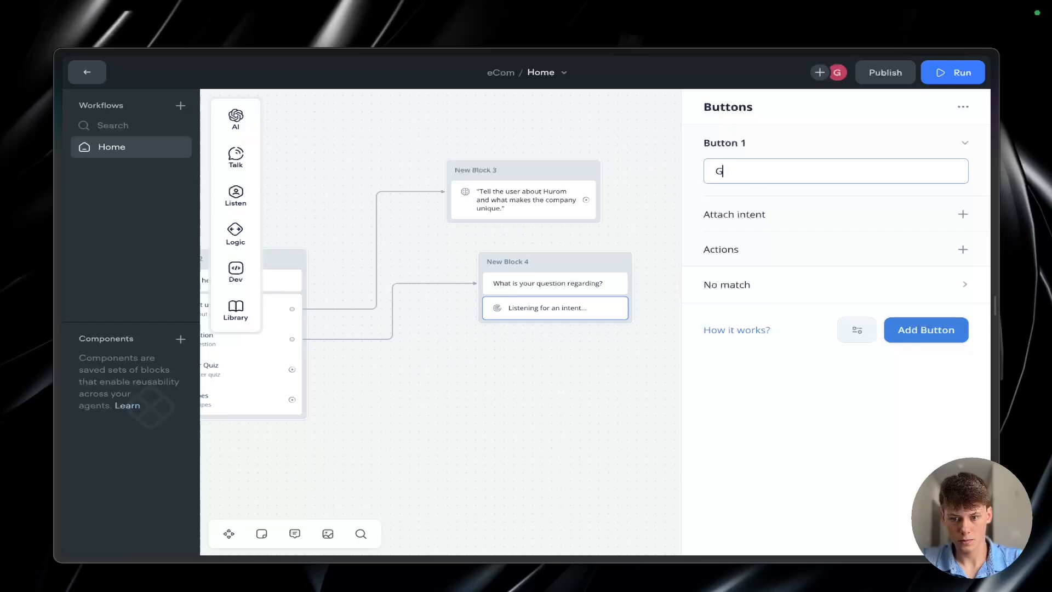
key(ctrl+Tab)
Step: Add two more buttons labelled "Affiliate program" and "Other" to the Buttons step
key(ctrl+Tab)
text(Warrant)
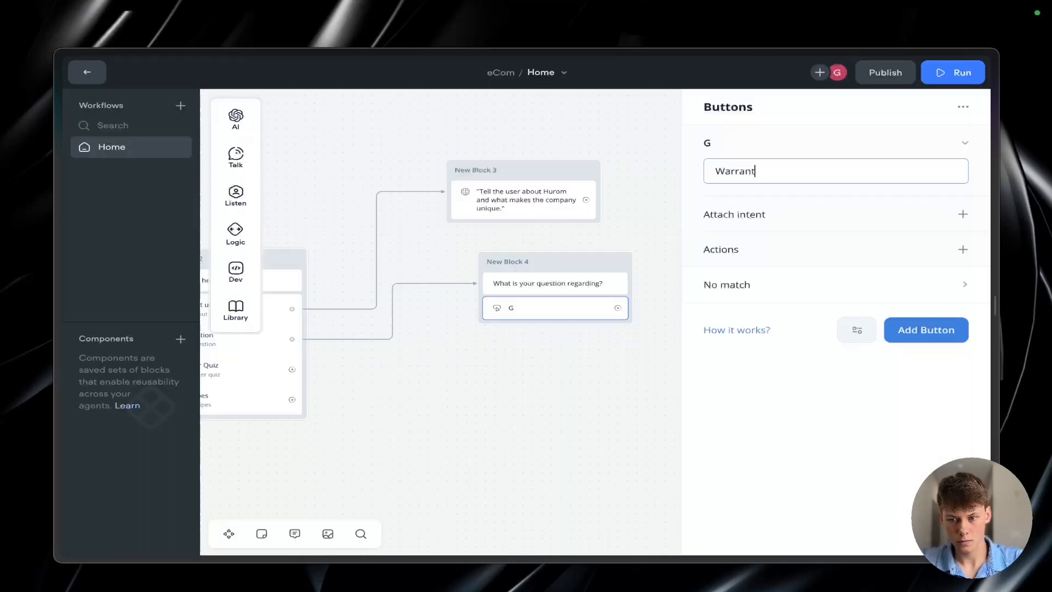
text(y)
click(926, 329)
key(ctrl+Tab)
key(ctrl+Tab)
text(Ad)
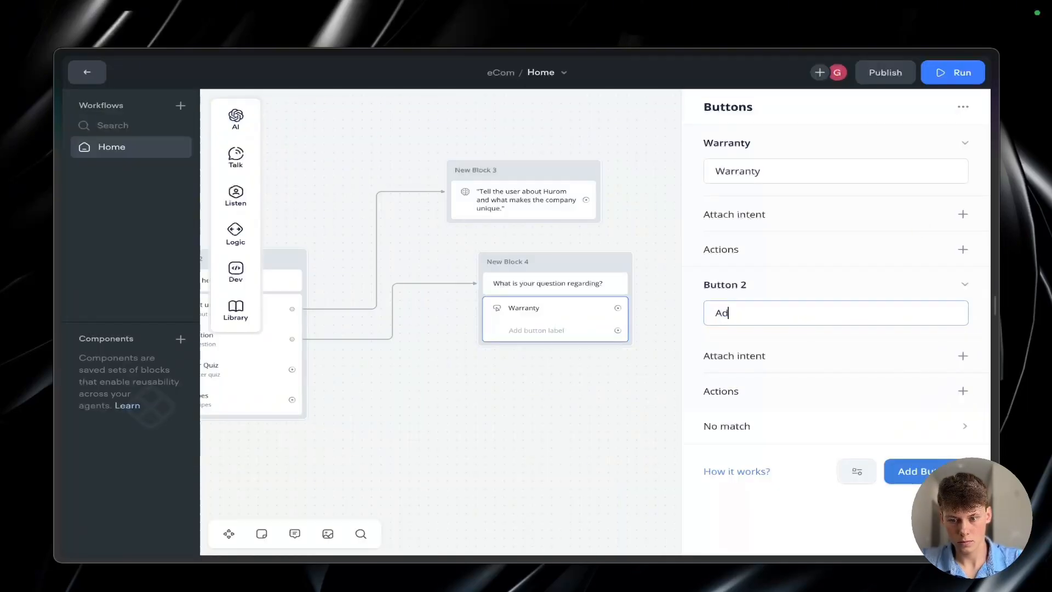
click(915, 471)
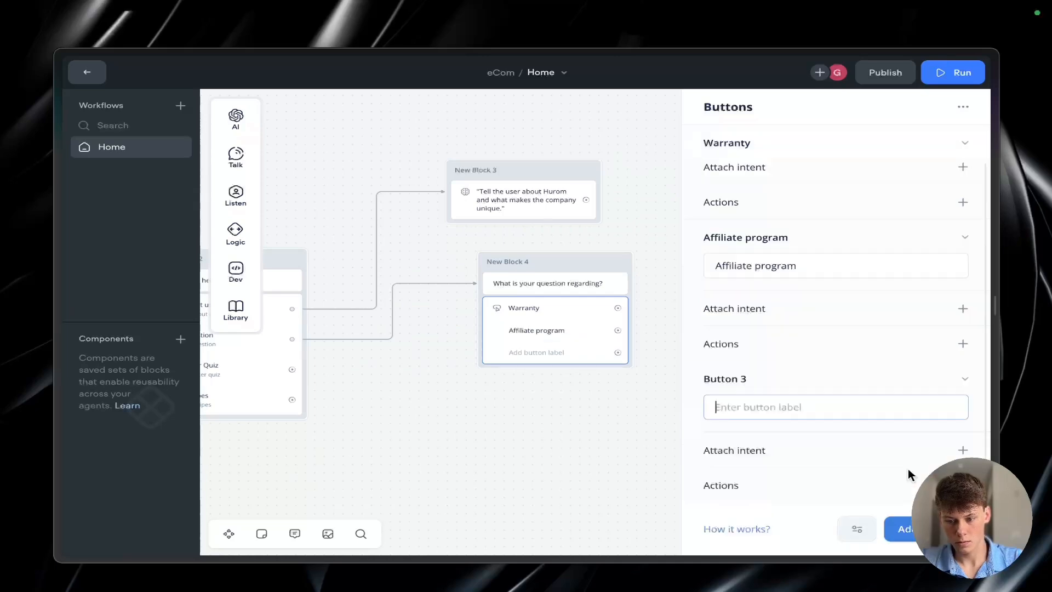
text(Other)
Step: Attach a new intent named "Warranty" to the Warranty button, with the utterances "warranty" and "Warranty"
click(940, 214)
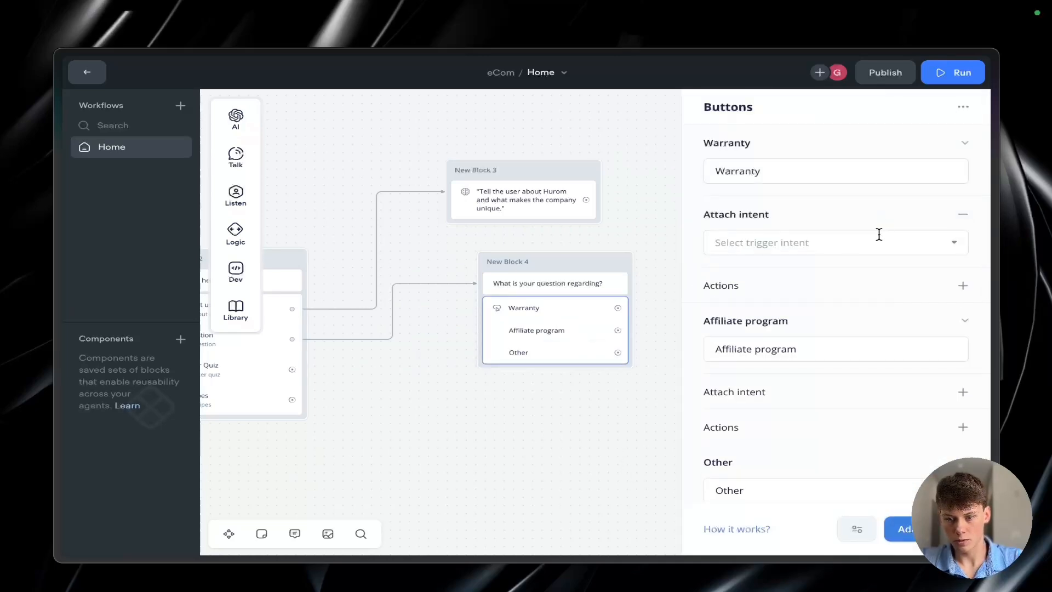
click(853, 241)
click(818, 492)
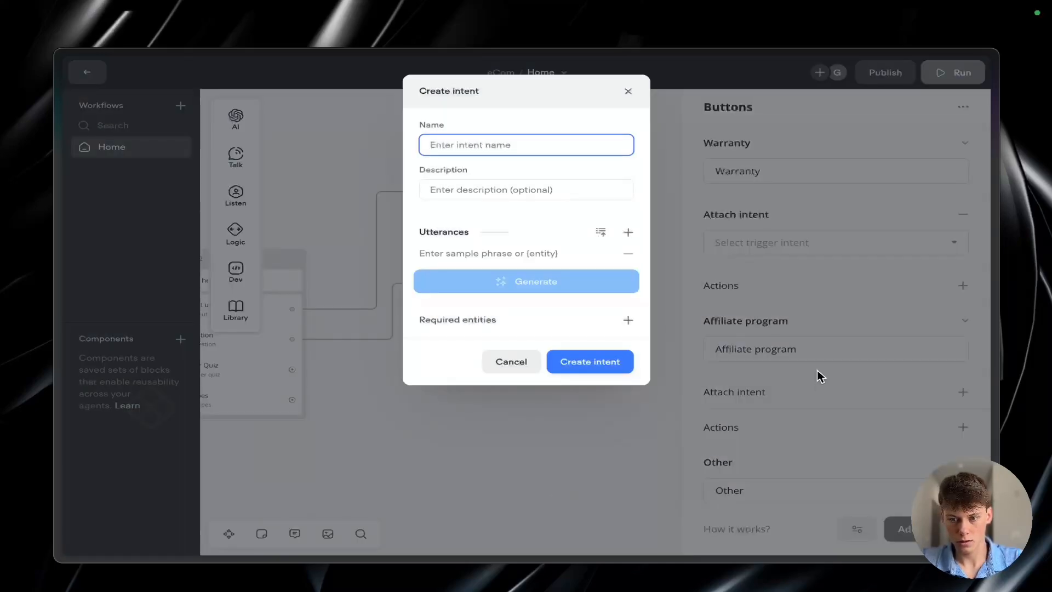
text(Warranty)
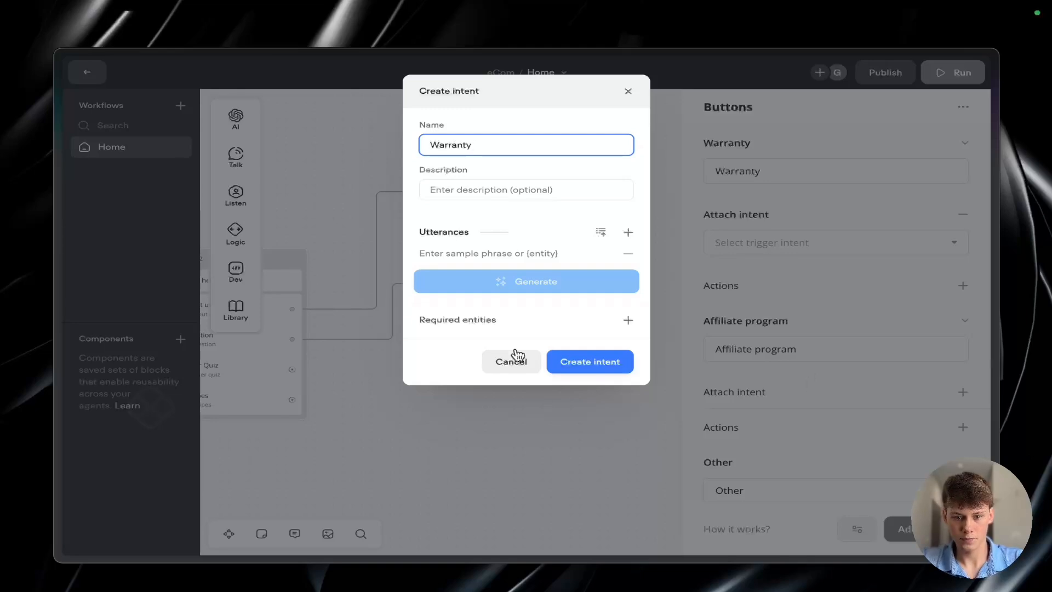
click(482, 252)
text(warranty)
click(628, 232)
text(Warrant)
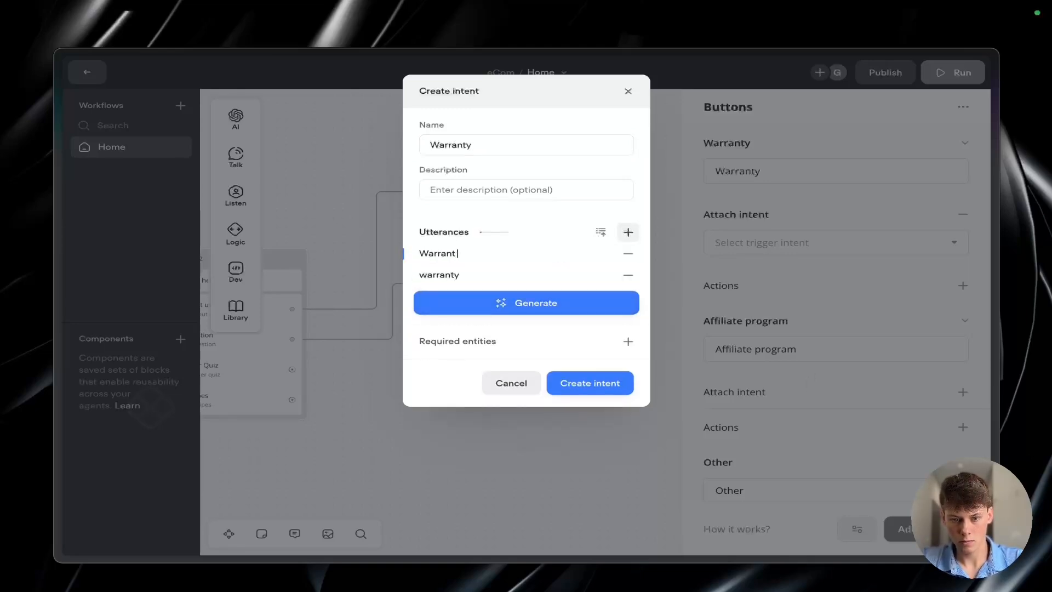
click(590, 382)
Step: Start a new intent named "Affiliate" for the Affiliate program button, with "affiliate program" as its first utterance
scroll(787, 352, down, 1)
click(804, 363)
click(808, 361)
click(848, 316)
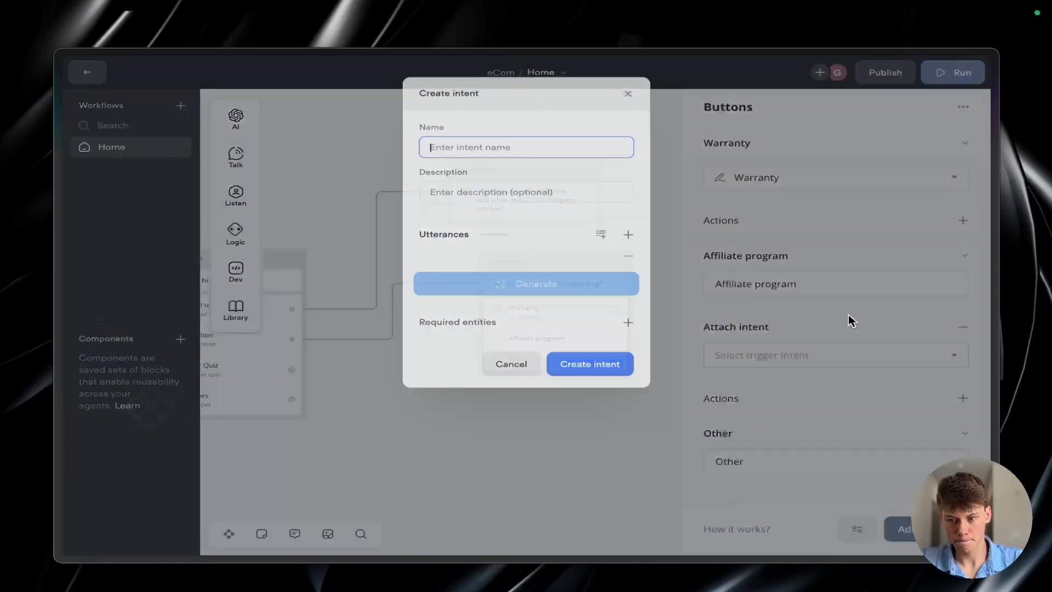
text(Affiliate)
click(465, 253)
text(aff)
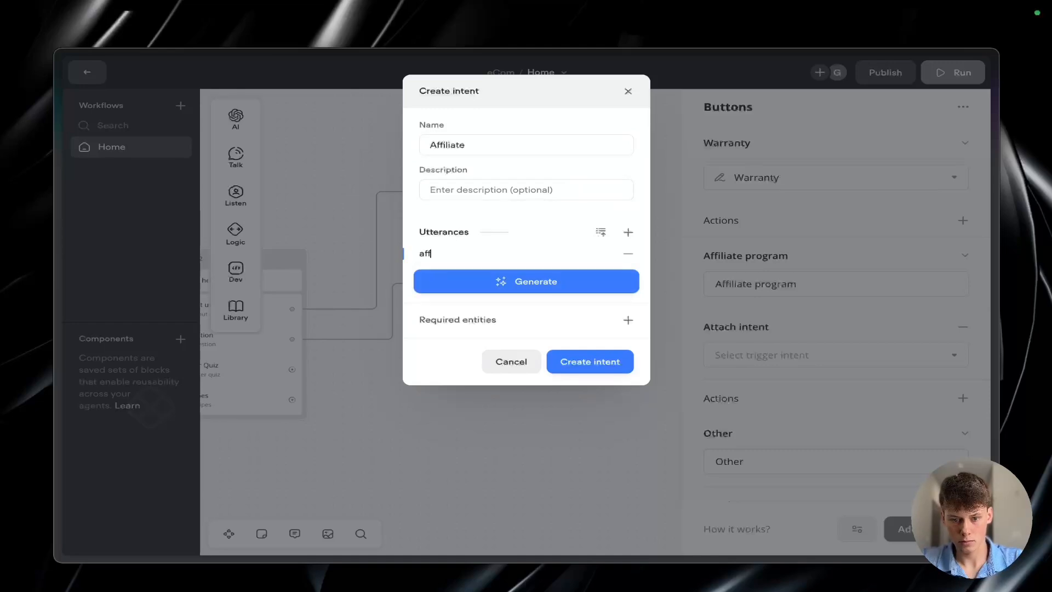
text(iliate program)
Step: Add the utterances "affiliate", "Affiliate", "Affiliate Program", "Program" and "program" to the Affiliate intent and create it
double_click(430, 254)
click(628, 233)
text(affiliate)
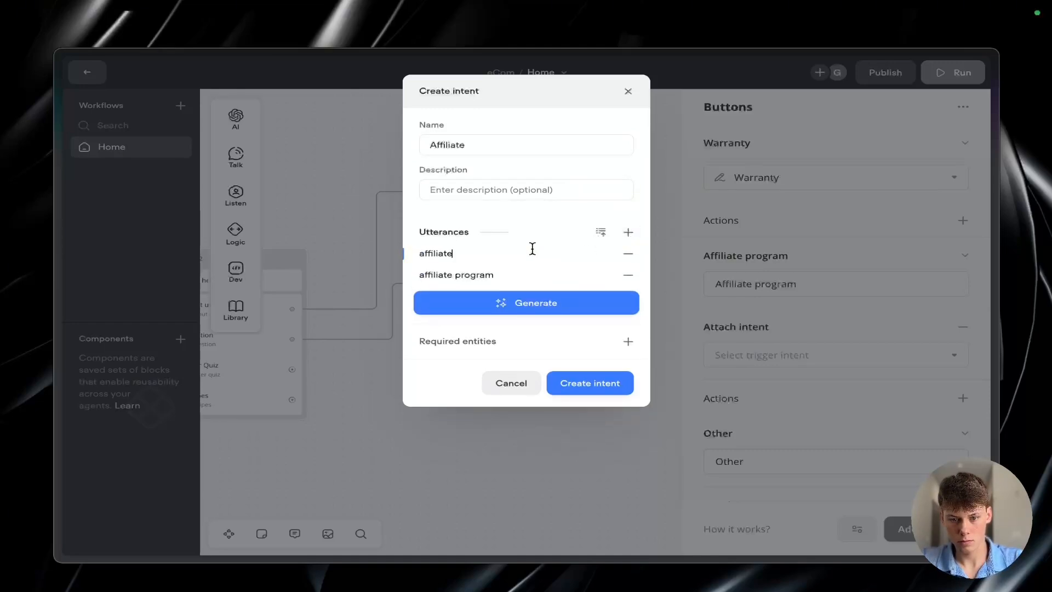
click(628, 232)
text(affiliate)
click(424, 253)
key(BackSpace)
text(A)
key(Return)
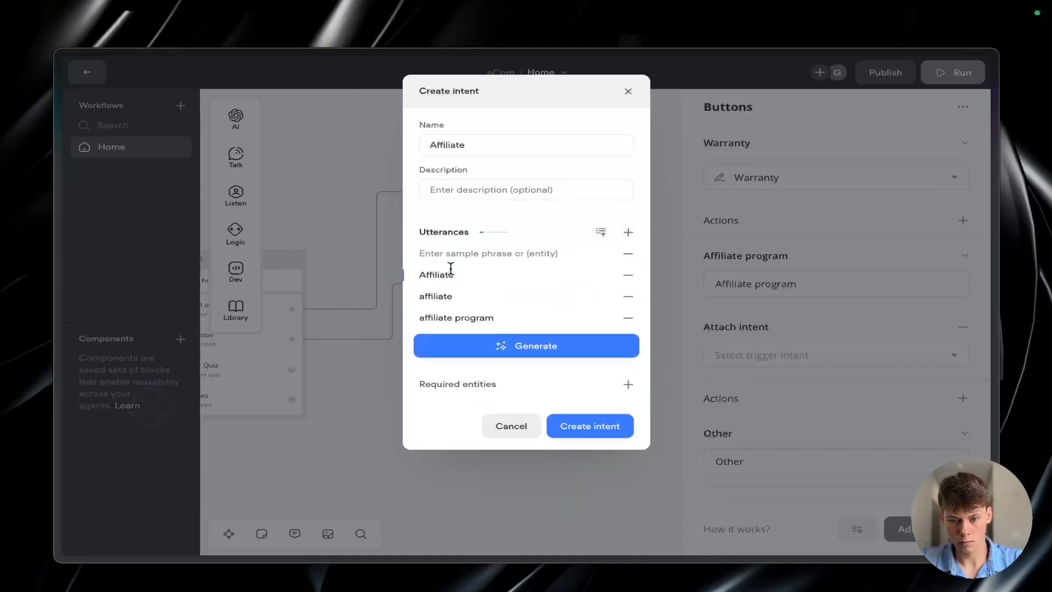
text(Affiliate Program)
key(Return)
text(Program)
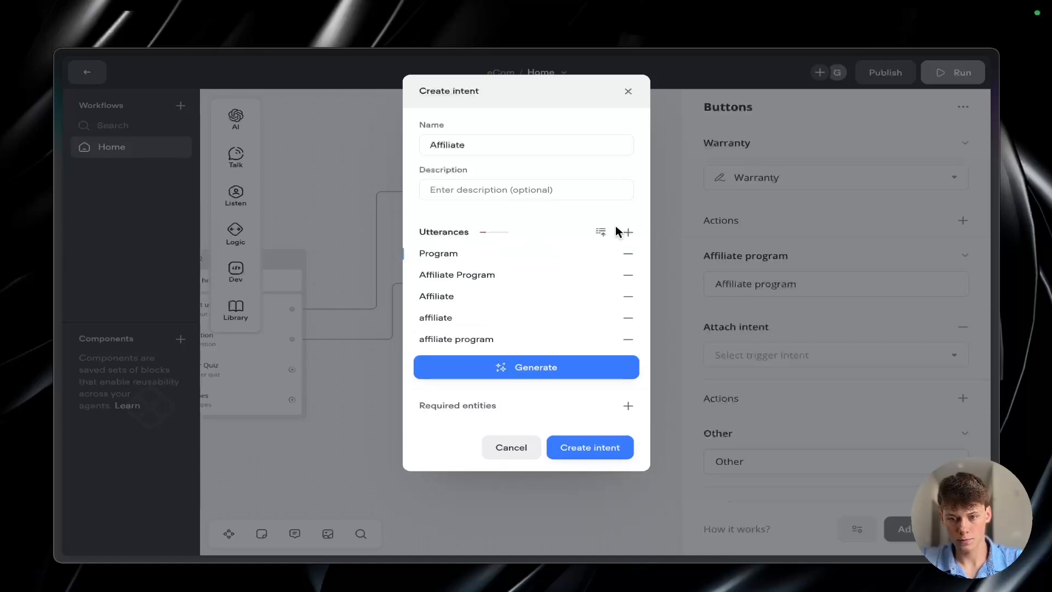
key(Return)
text(program)
click(589, 471)
Step: Attach a new intent named "other" to the Other button, with the utterances "other" and "Other"
scroll(800, 417, down, 2)
click(963, 427)
click(866, 453)
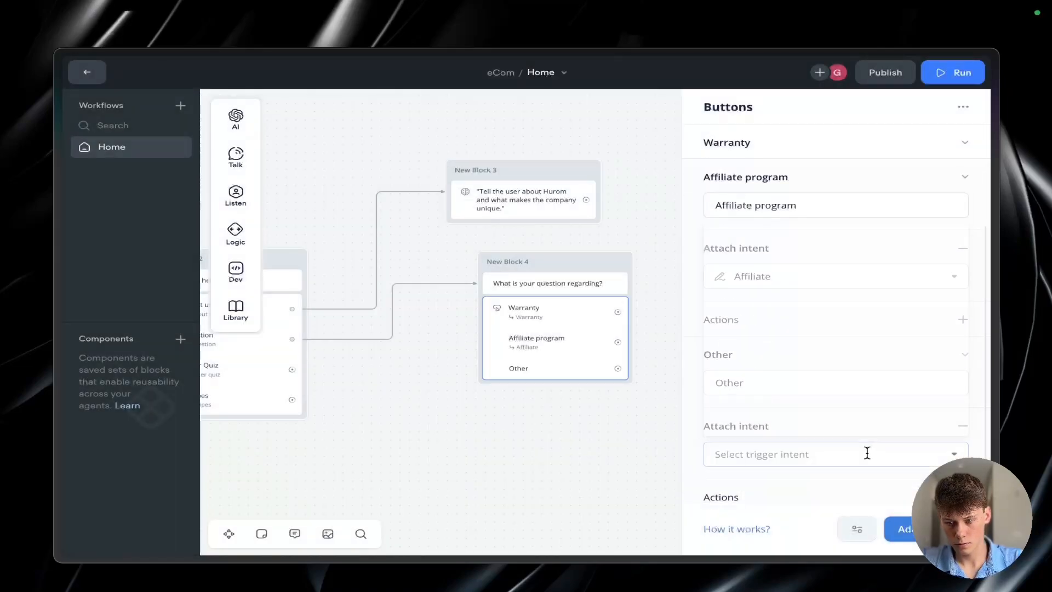
click(855, 425)
text(other)
click(510, 257)
text(other)
click(627, 232)
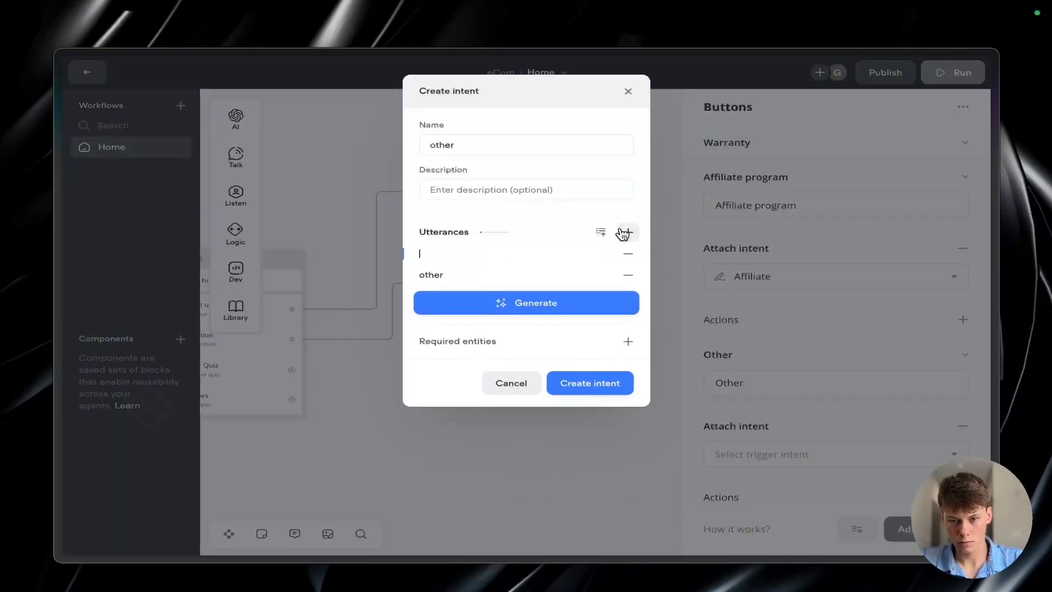
text(Other)
click(619, 383)
click(592, 458)
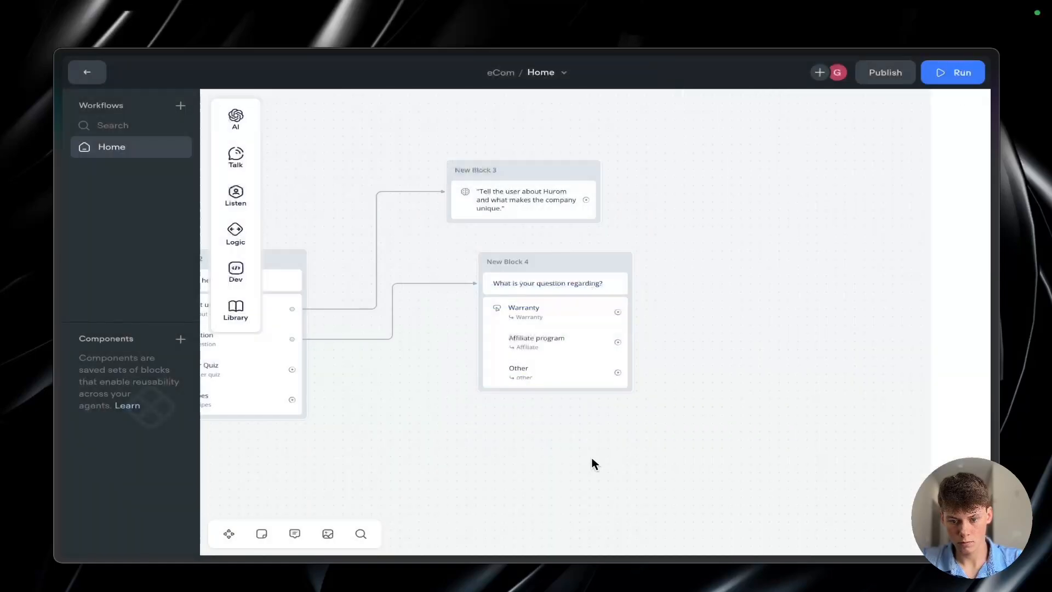
Step: Try linking the Warranty button to a new block containing a Response AI step with Knowledge Base as its data source
scroll(548, 456, up, 4)
scroll(547, 456, left, 1)
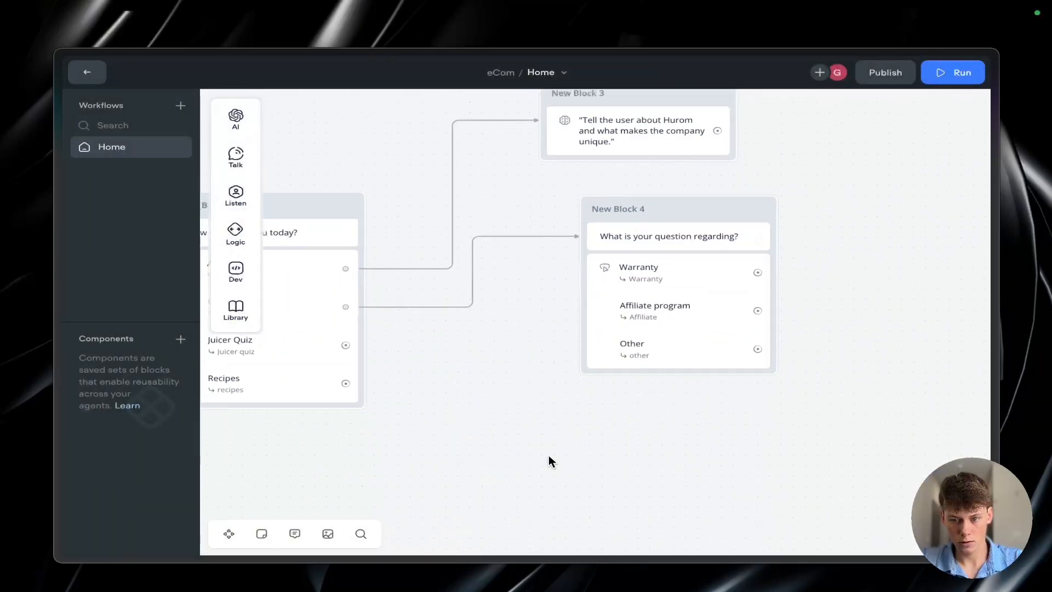
scroll(547, 455, down, 1)
scroll(373, 406, right, 2)
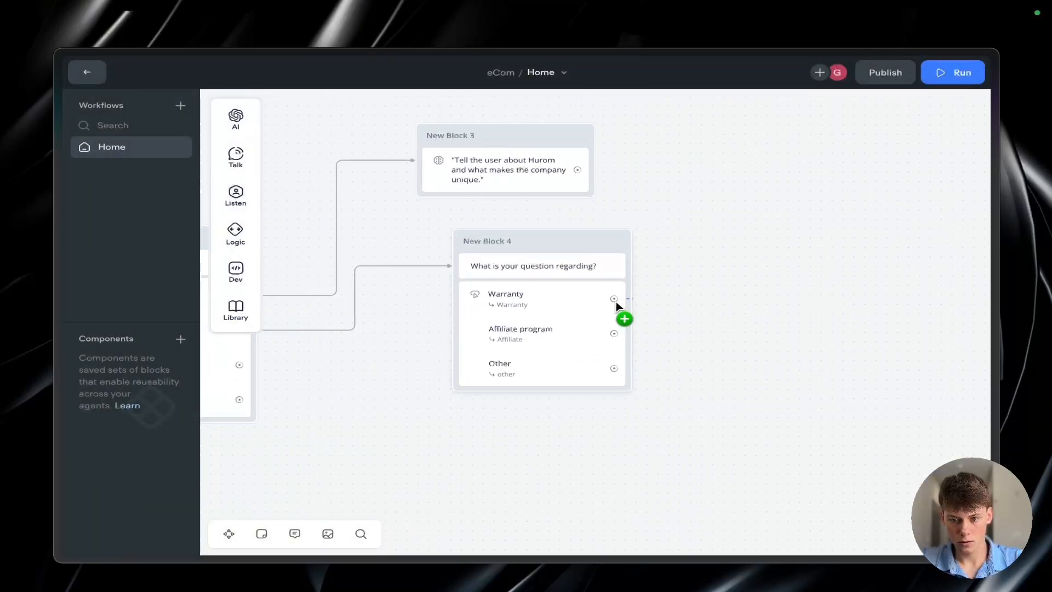
drag(614, 299, 723, 247)
mouse_move(781, 268)
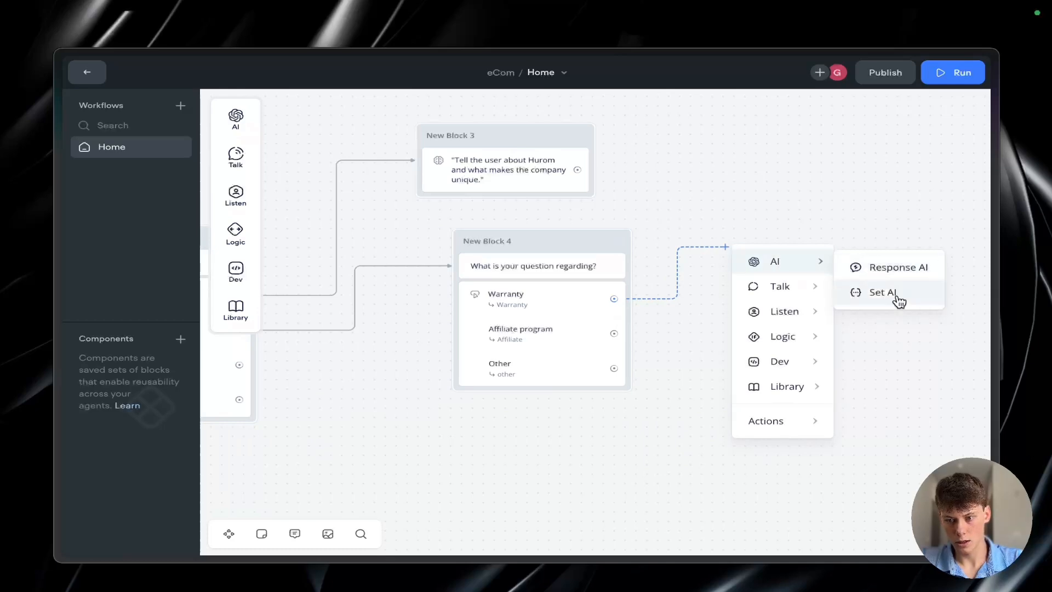
click(889, 269)
click(815, 165)
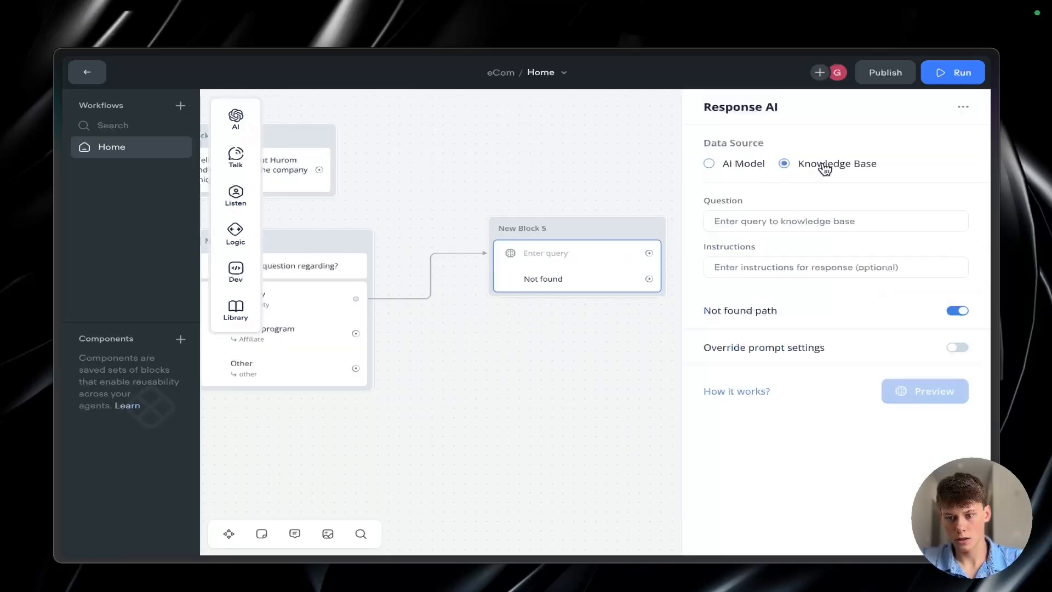
Step: Draft a Response AI question beginning "Tell the customer about the warranty", checking the Warranty Registration branch in the Miro flowchart
click(778, 215)
text(Tel)
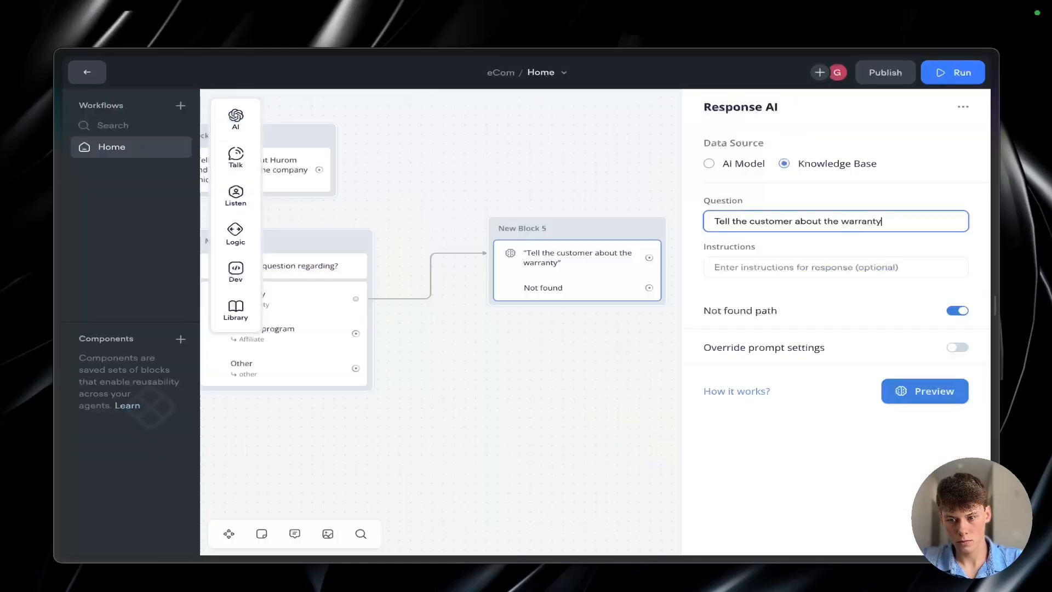
text(regis)
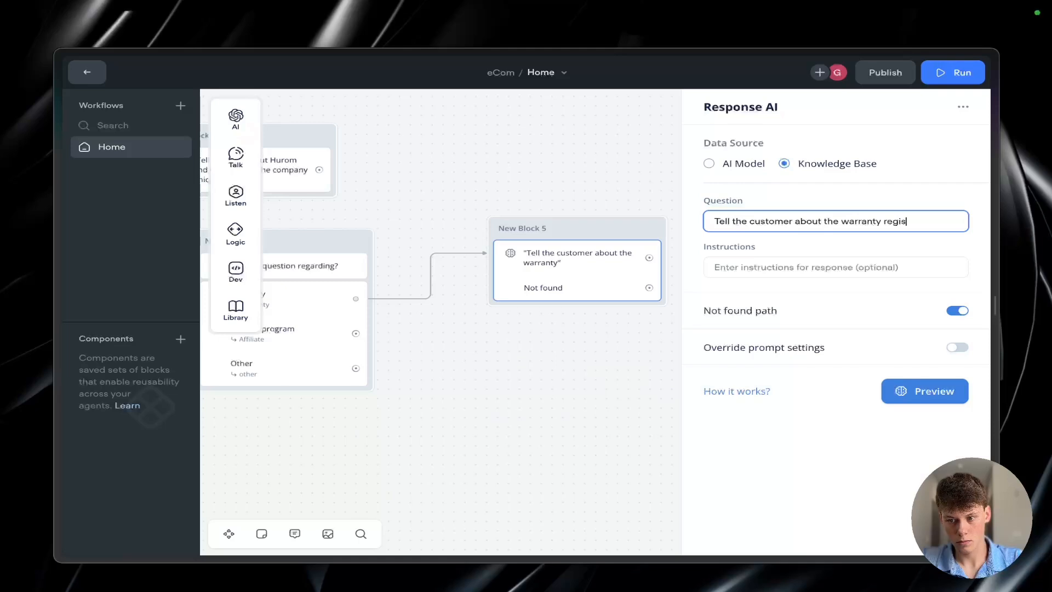
key(alt+BackSpace)
key(alt+BackSpace)
key(alt+BackSpace)
key(alt+BackSpace)
key(alt+BackSpace)
key(alt+BackSpace)
key(alt+BackSpace)
Step: Delete the Response AI block linked to the Warranty button and start drawing a replacement link from that button
click(640, 340)
click(580, 226)
key(BackSpace)
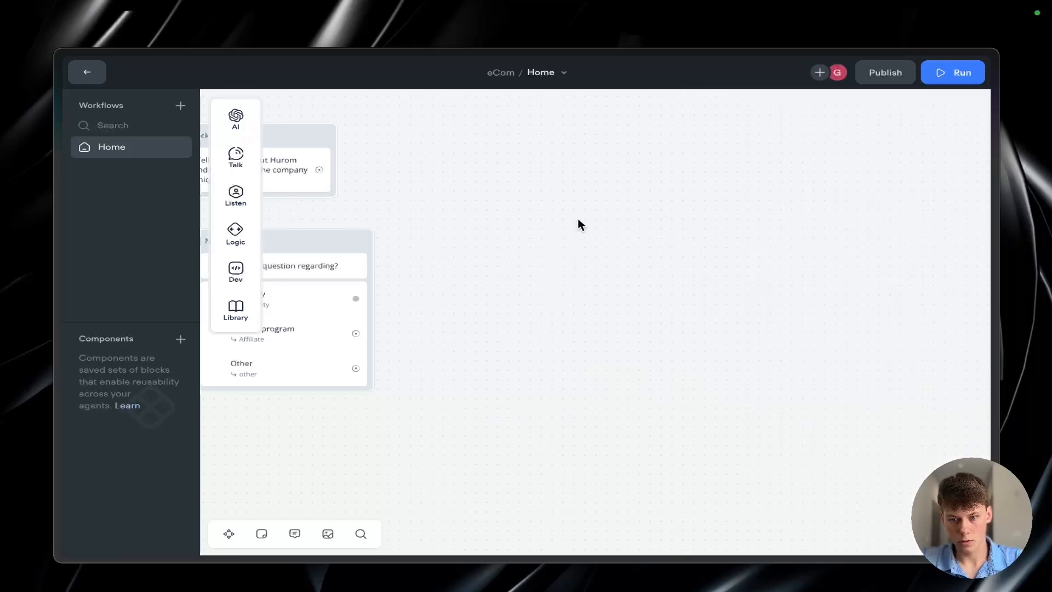
drag(355, 299, 432, 265)
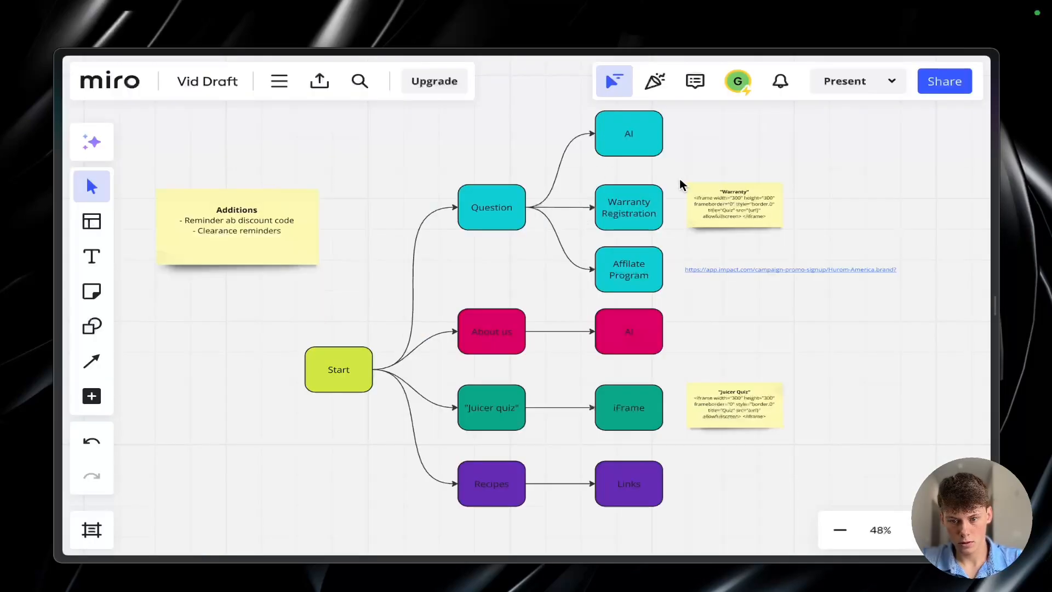
click(650, 200)
Step: Switch to the Miro flowchart and copy the iframe code from the "Warranty" sticky note, leaving out its heading
click(731, 215)
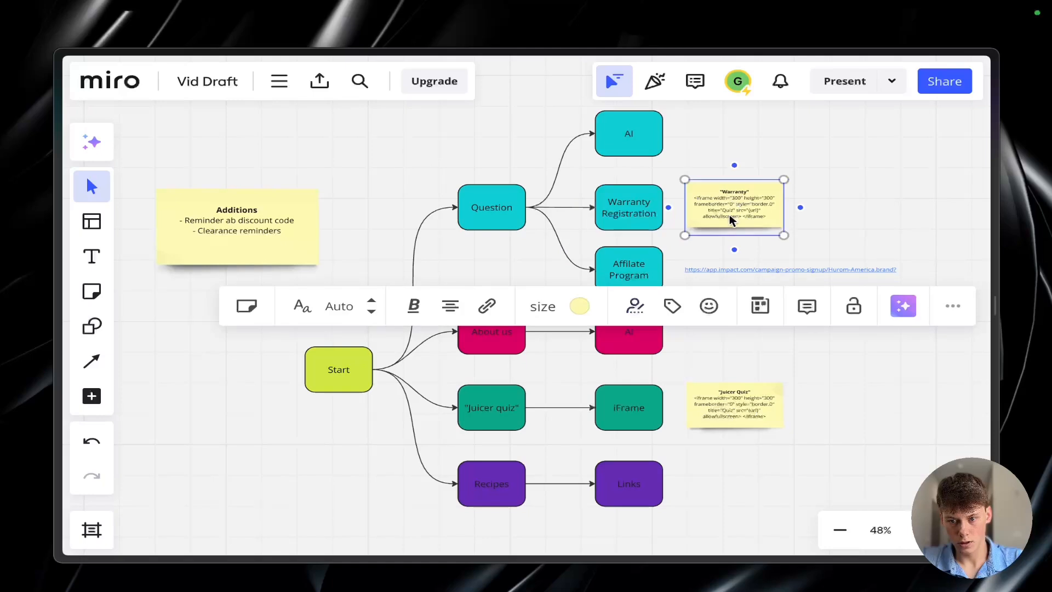
scroll(728, 217, up, 5)
double_click(642, 176)
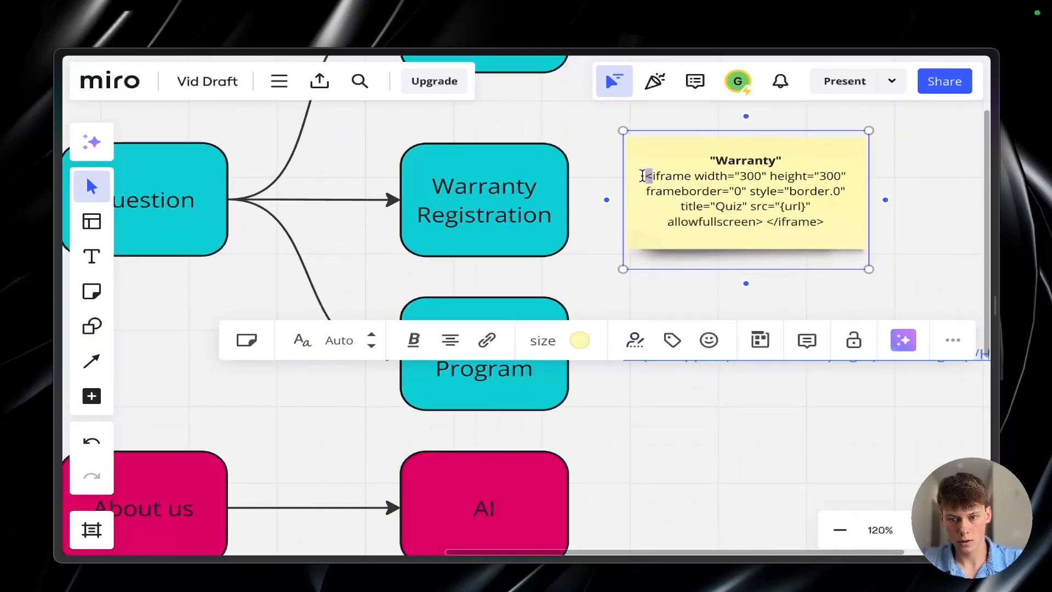
drag(644, 174, 840, 217)
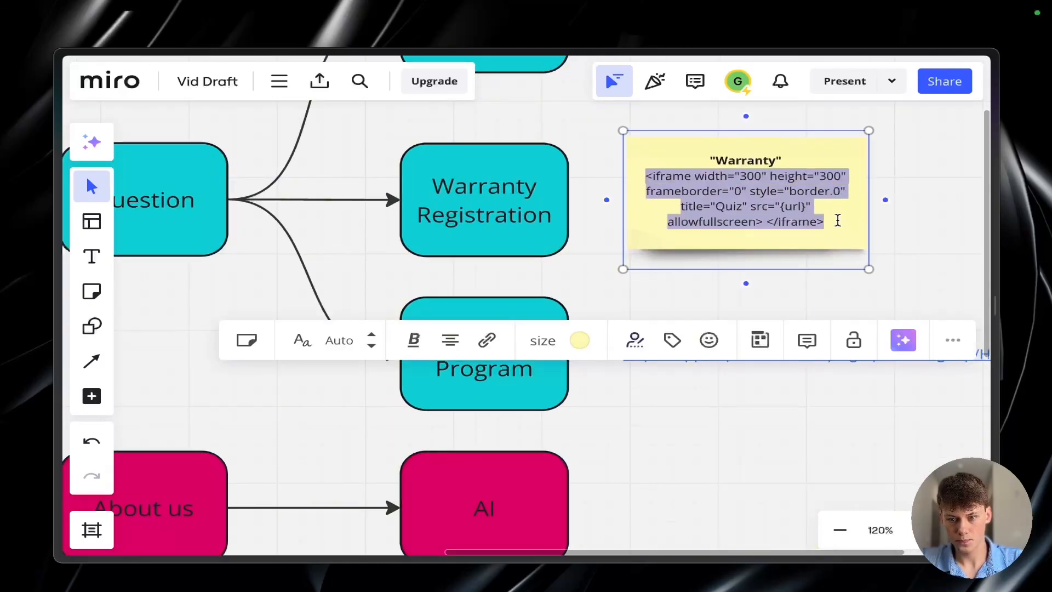
click(792, 193)
drag(645, 177, 840, 224)
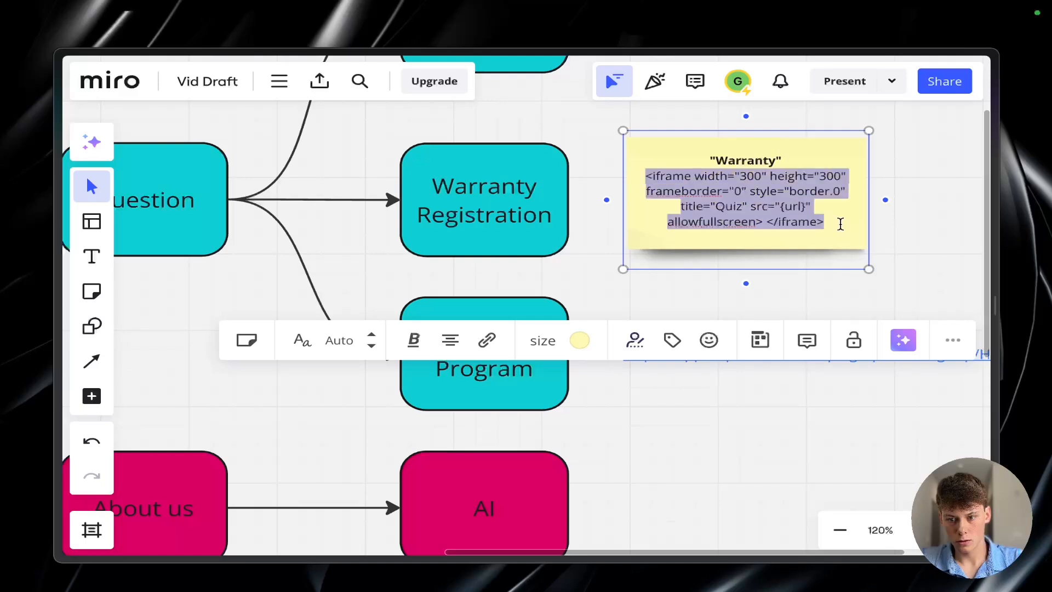
click(820, 213)
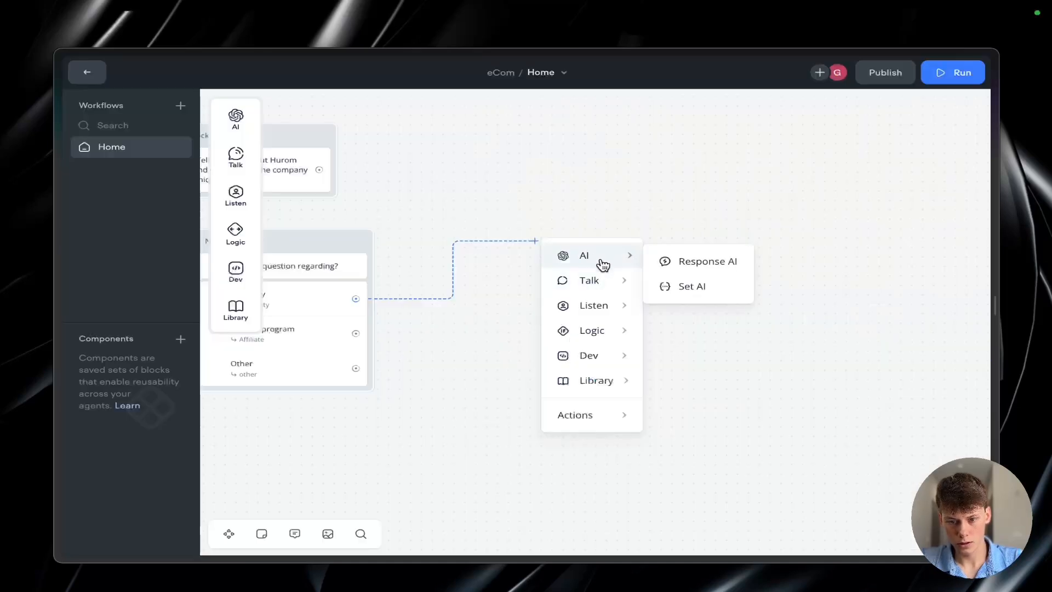
Step: Back in Voiceflow, link the Warranty button to a new Message block and paste the copied iframe code as its message
mouse_move(586, 282)
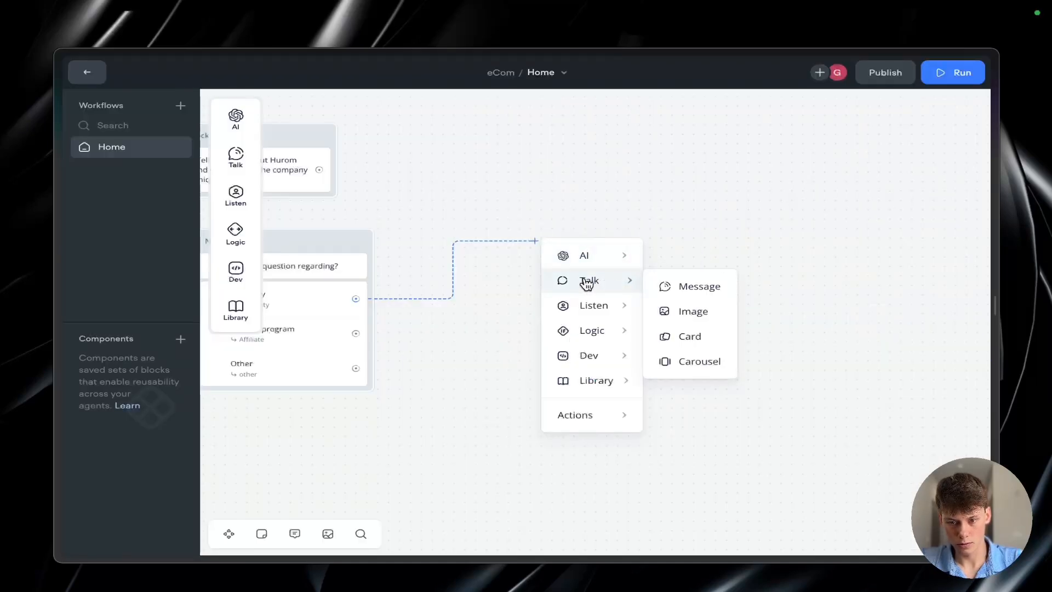
click(668, 286)
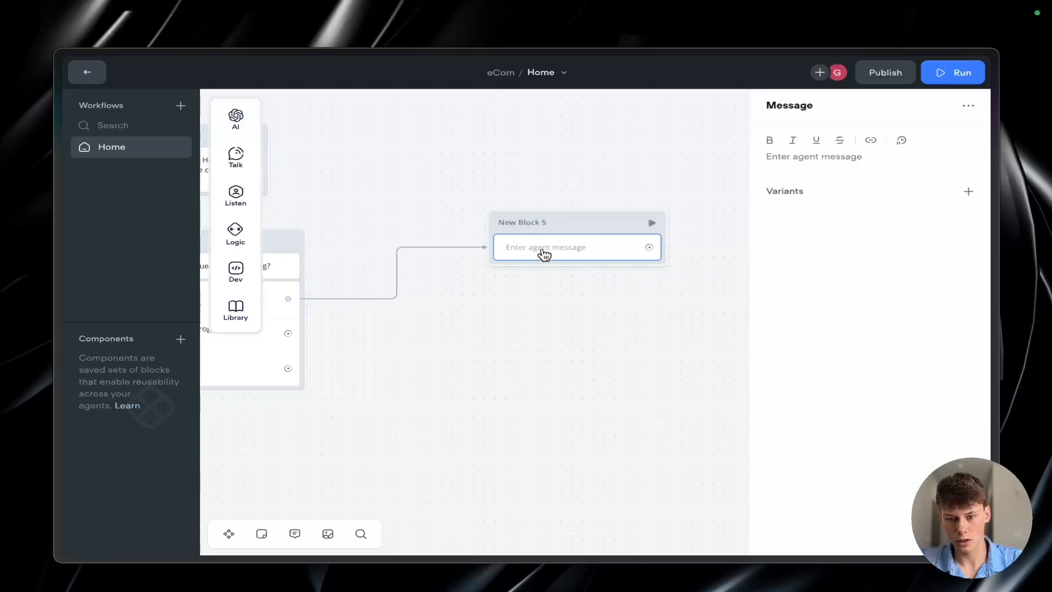
click(781, 159)
text(<iframe width="300" height="300" frameborder="0" style="border:0" title="Quiz" src="{url}" allowfullscreen> </iframe>)
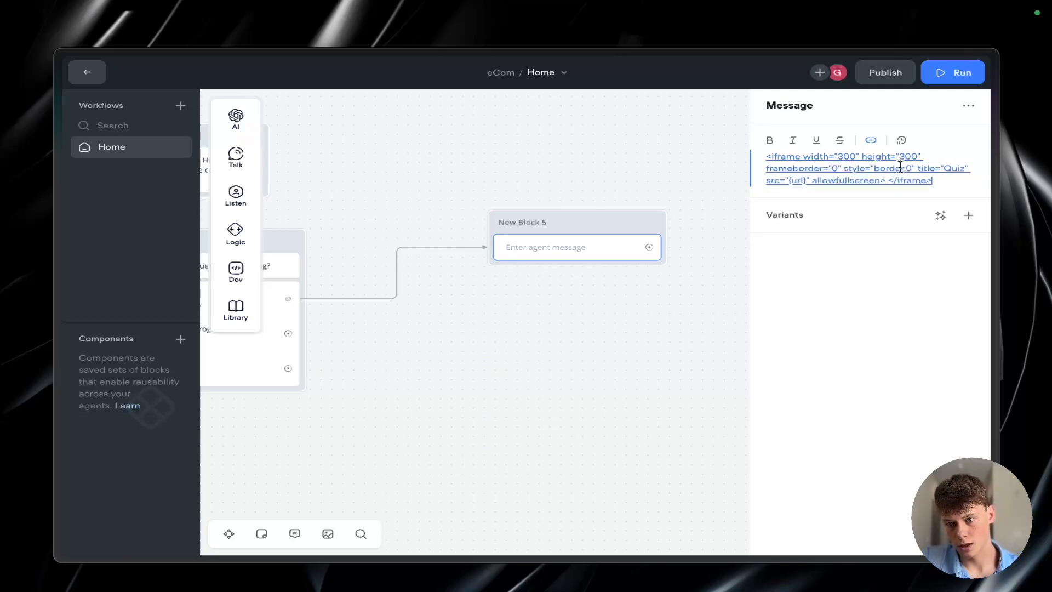
click(809, 181)
click(701, 189)
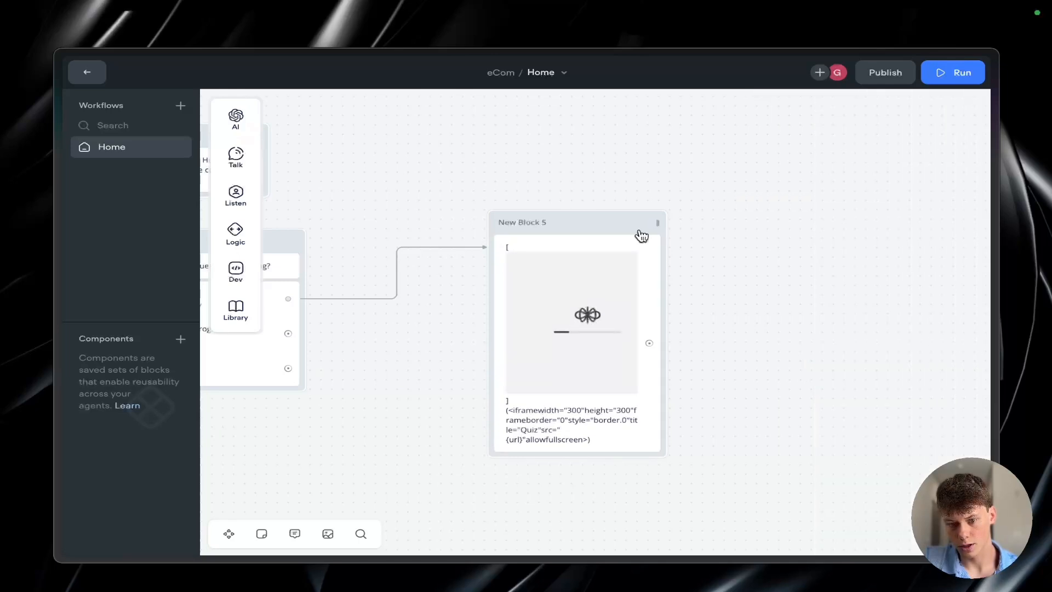
Step: Delete the link between the Warranty button and the iframe message block, and move that block farther away to make room
click(496, 236)
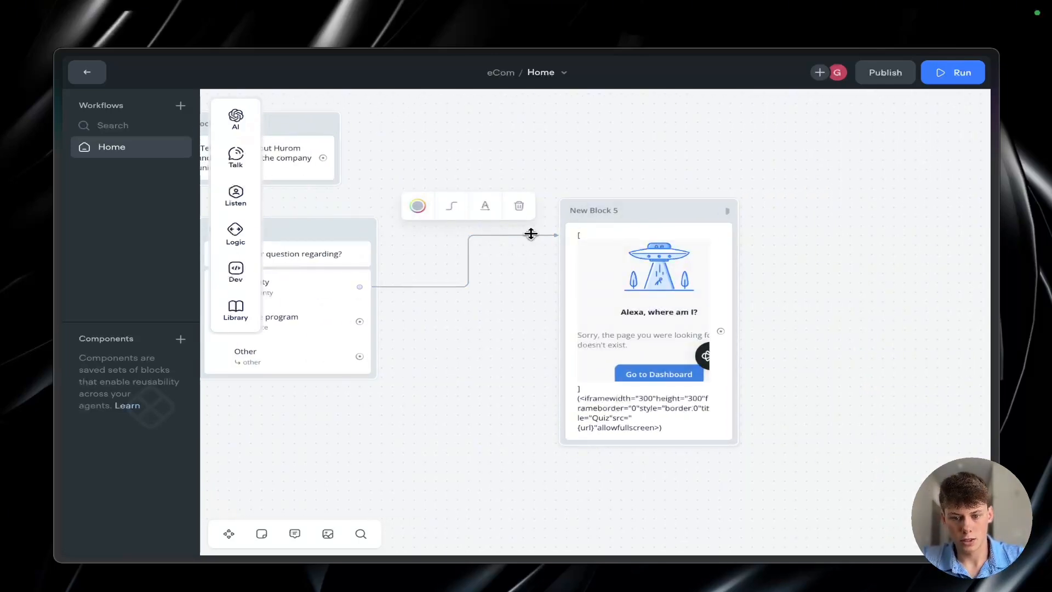
click(461, 255)
click(469, 260)
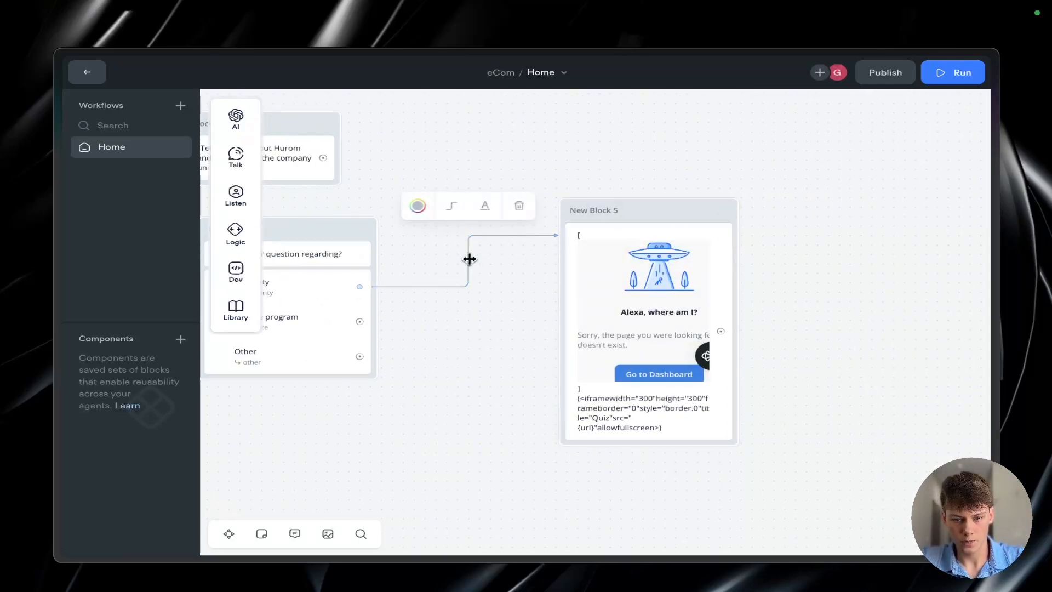
key(BackSpace)
drag(659, 204, 738, 154)
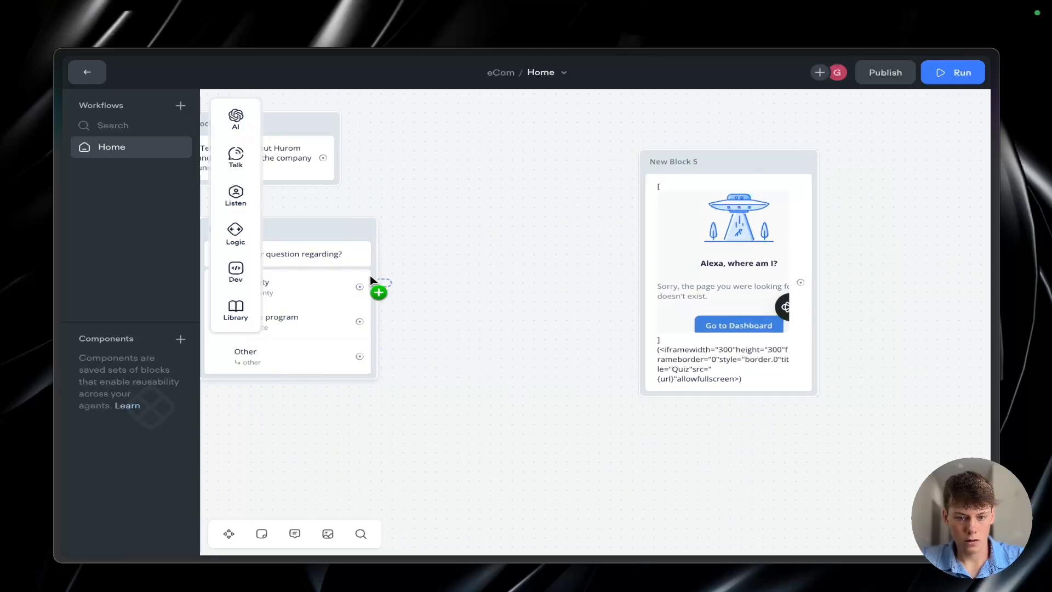
Step: Link the Warranty button to a new Set variable step and create a variable named "url" for it
drag(370, 286, 425, 237)
mouse_move(488, 327)
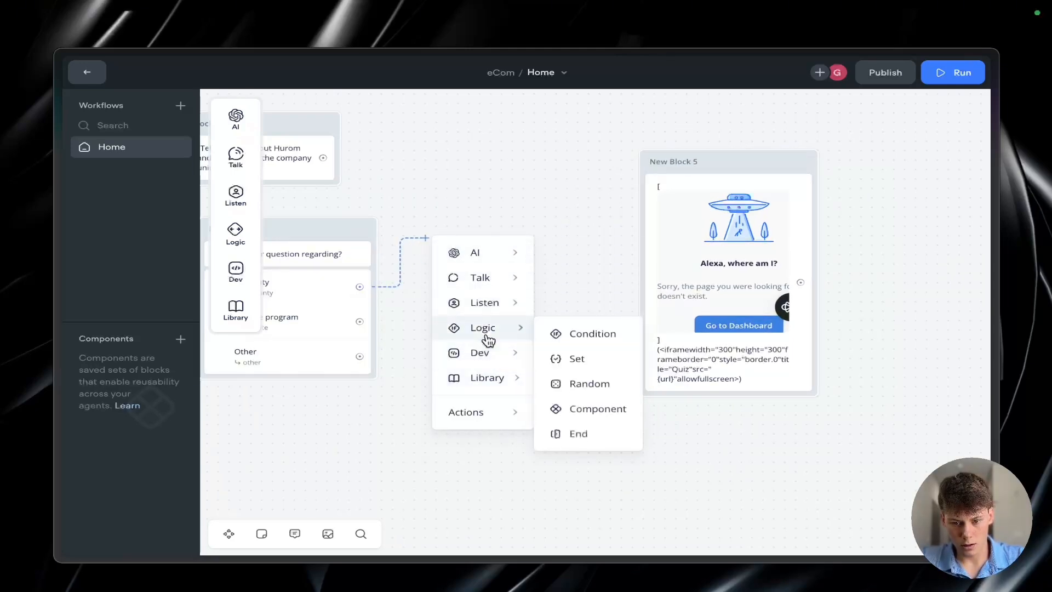
click(582, 362)
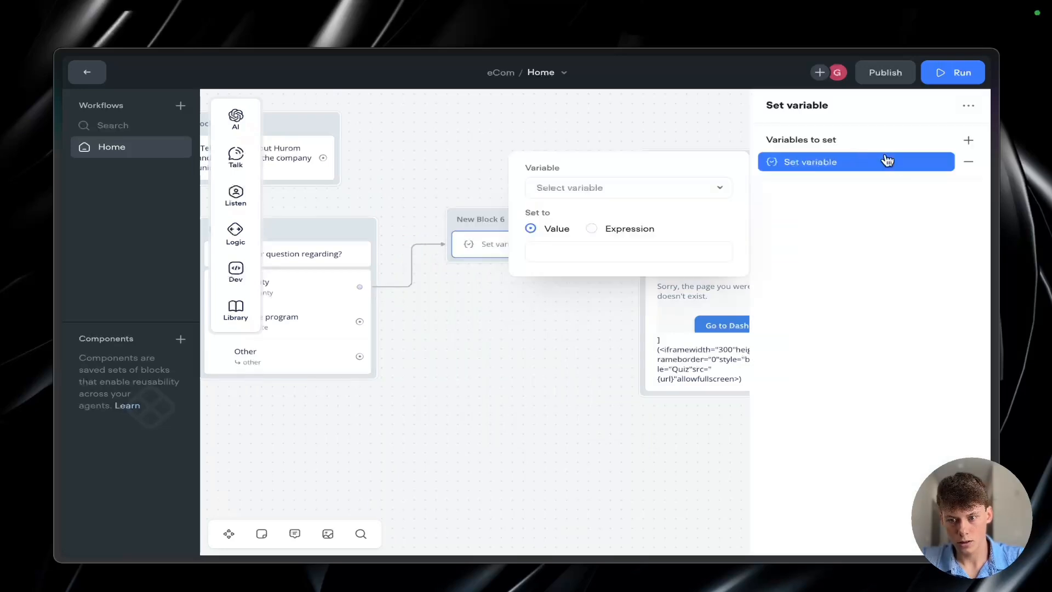
click(855, 159)
click(620, 189)
text(url)
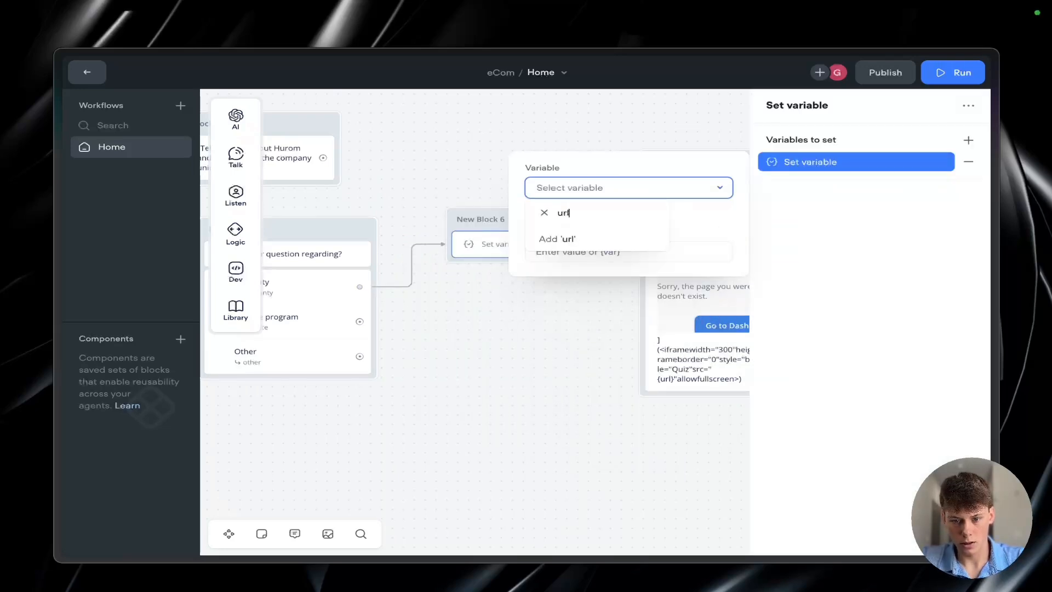
click(570, 236)
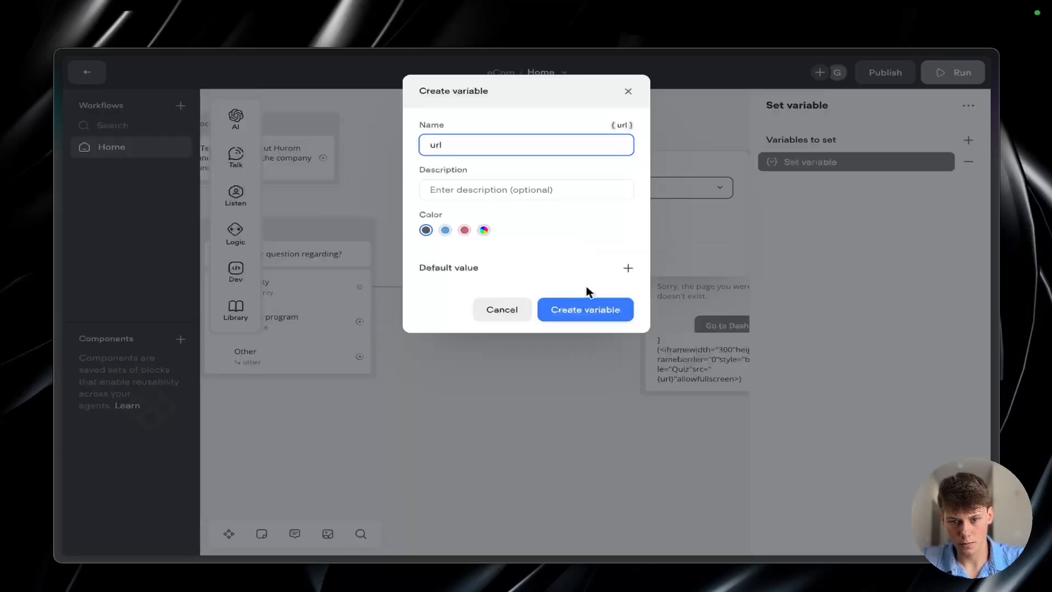
click(583, 308)
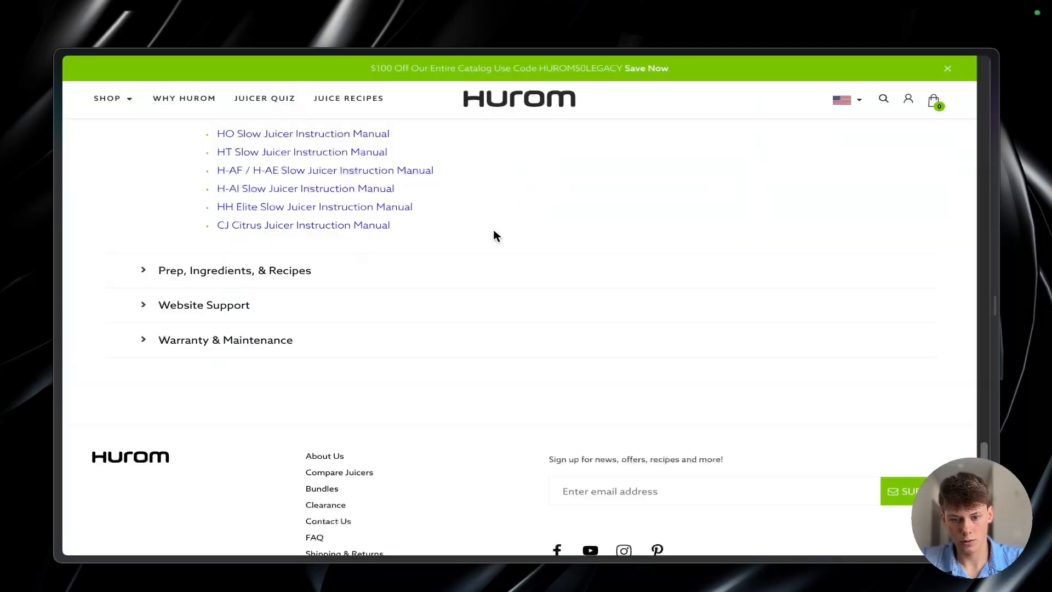
scroll(394, 292, up, 3)
scroll(396, 284, down, 6)
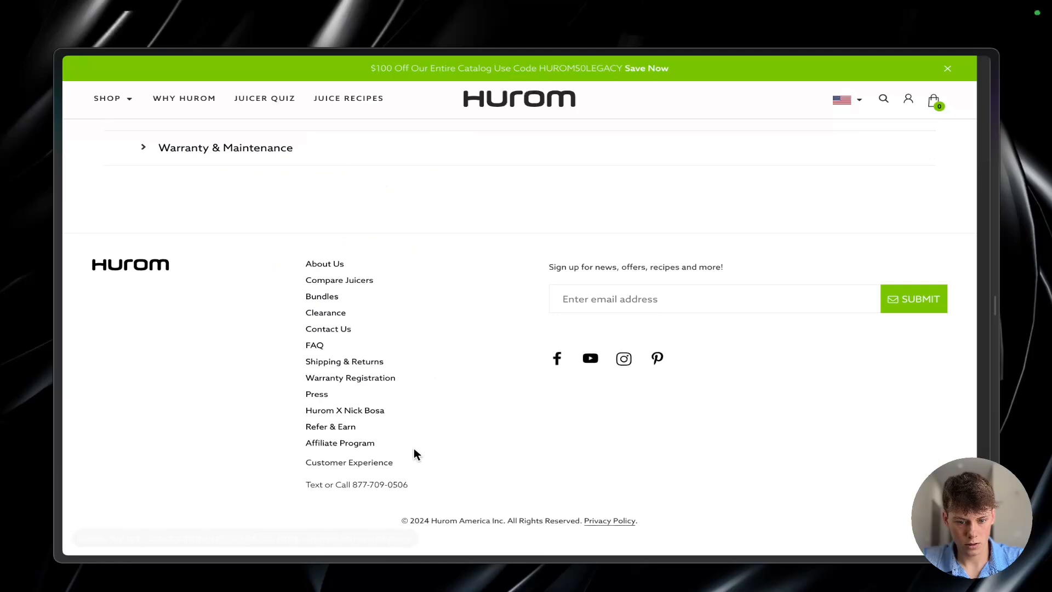
click(355, 385)
scroll(445, 326, down, 2)
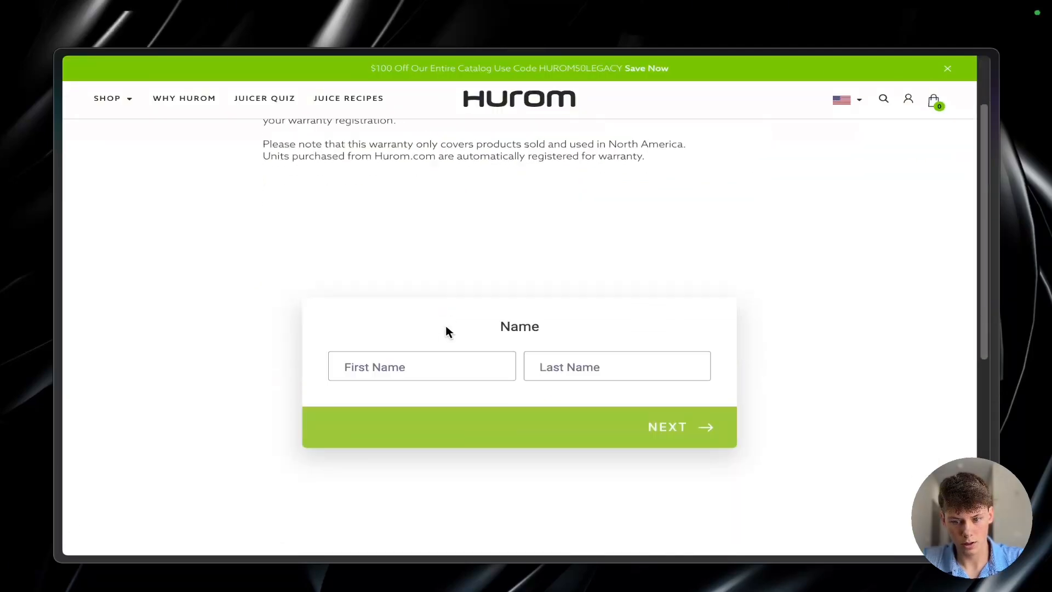
scroll(446, 325, up, 3)
key(super+shift+c)
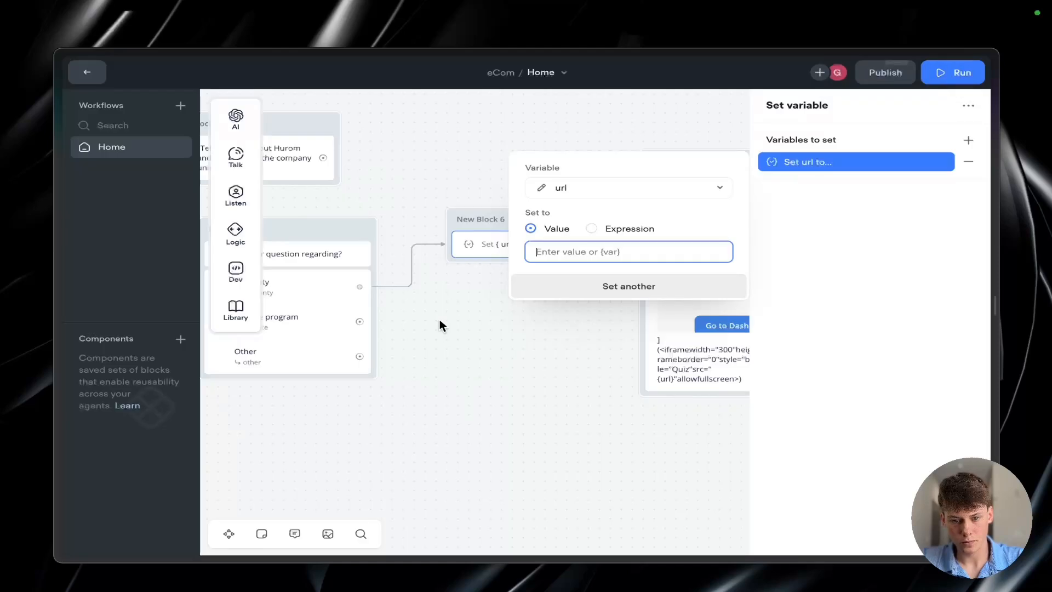
key(super+v)
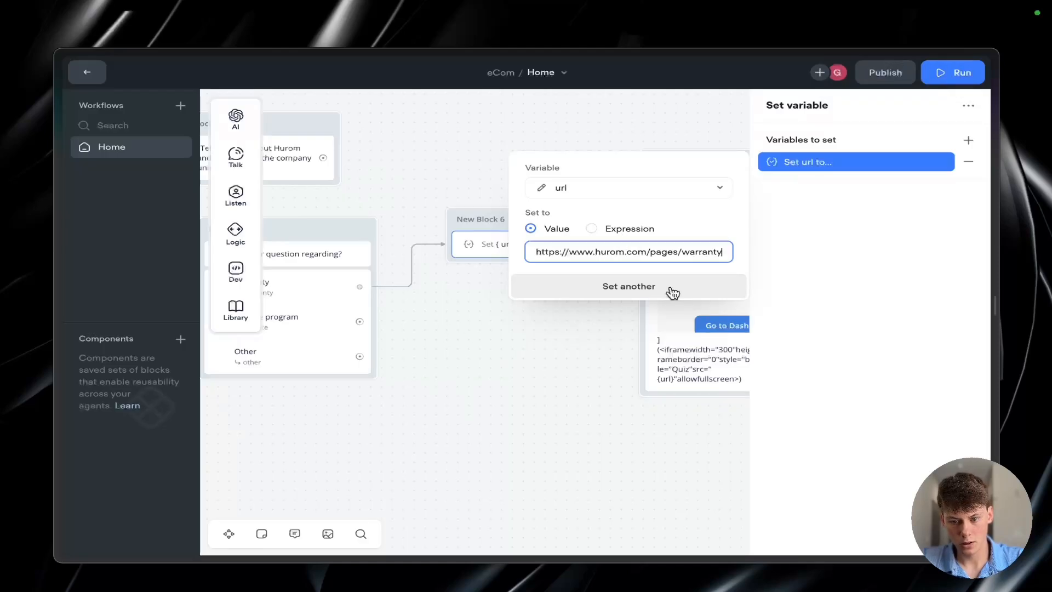
click(597, 339)
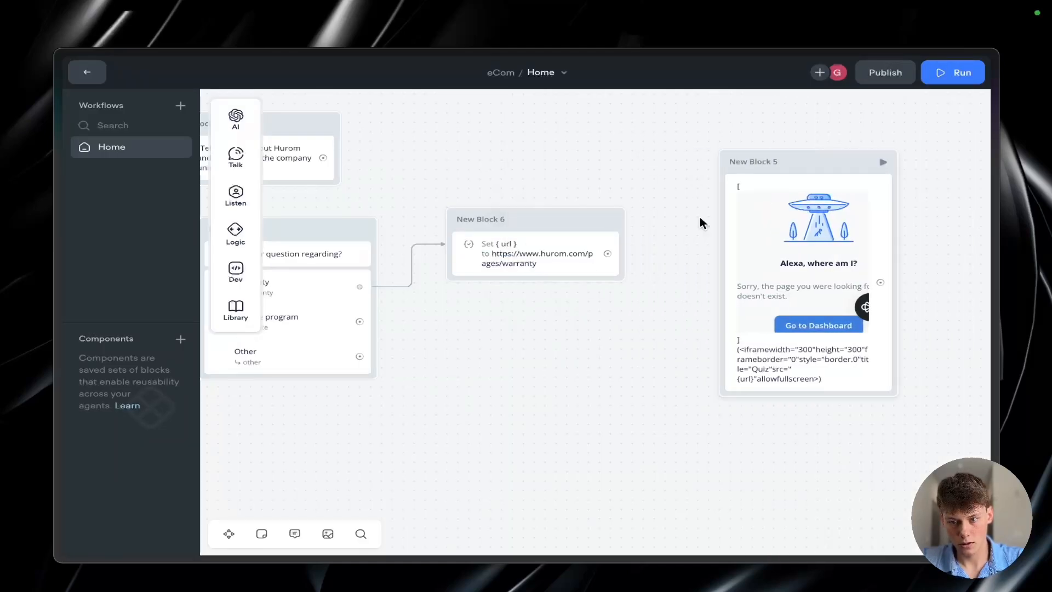
Step: Connect the output of the Set url block to the iframe message block
drag(607, 253, 723, 168)
click(729, 164)
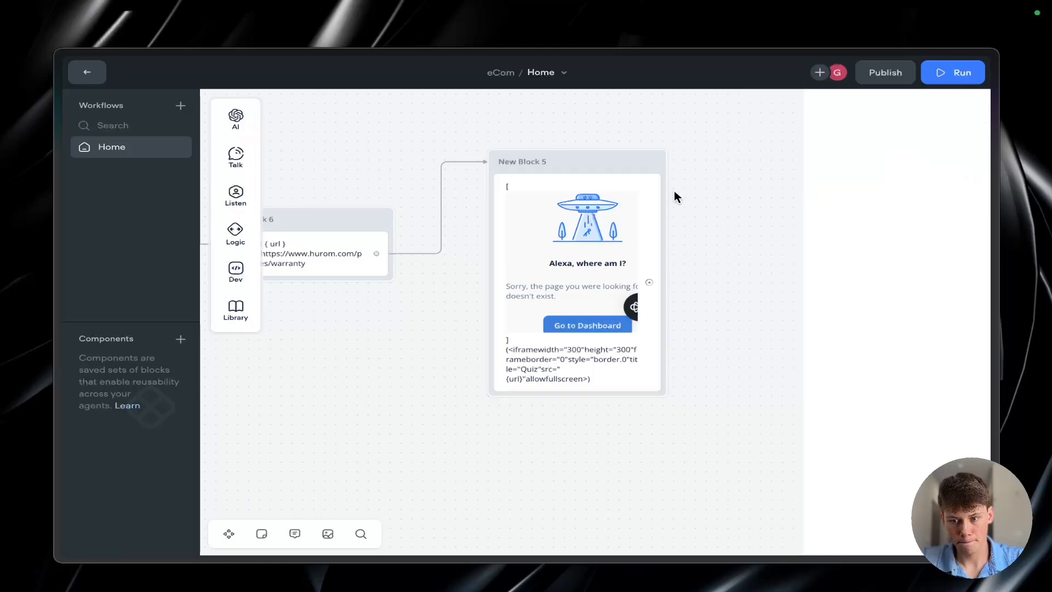
scroll(782, 209, left, 3)
scroll(782, 211, down, 3)
scroll(782, 214, up, 4)
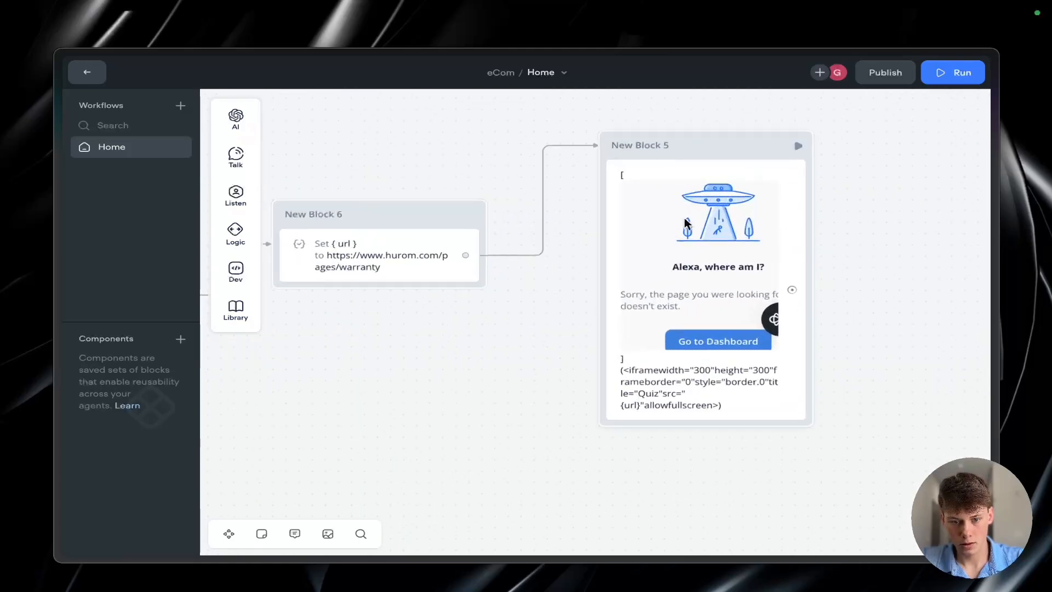
Step: Examine how the iframe message's src uses the url variable set in the Warranty branch, and review the branch's block connections
click(615, 227)
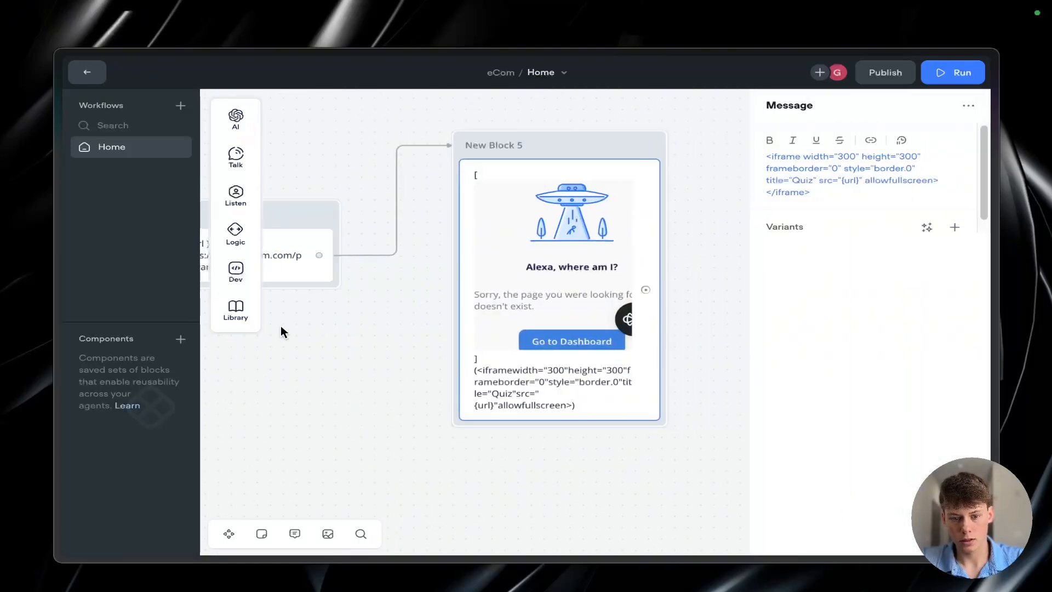
scroll(280, 325, left, 5)
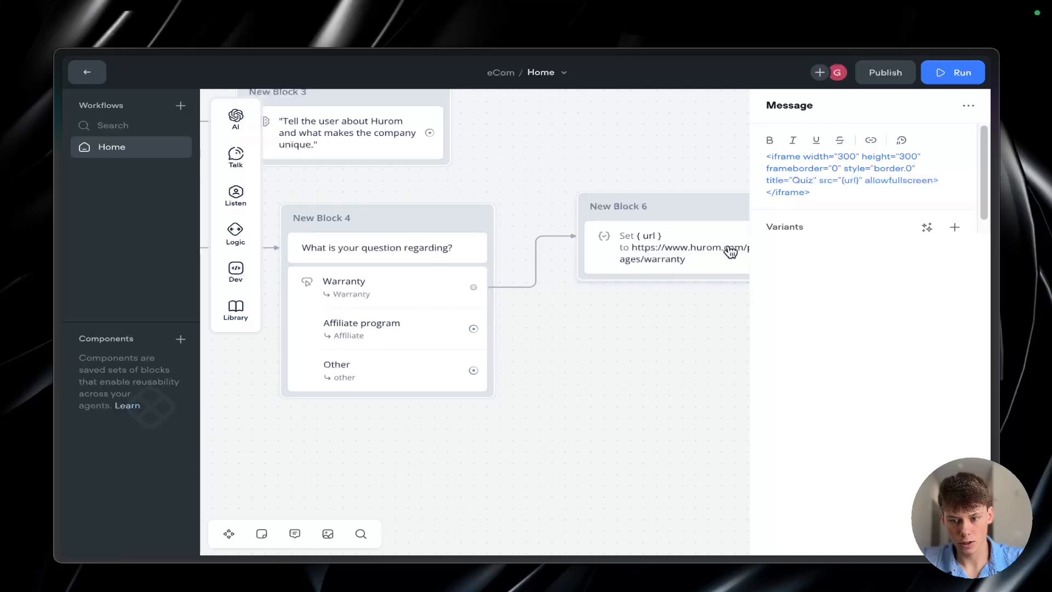
scroll(629, 326, right, 3)
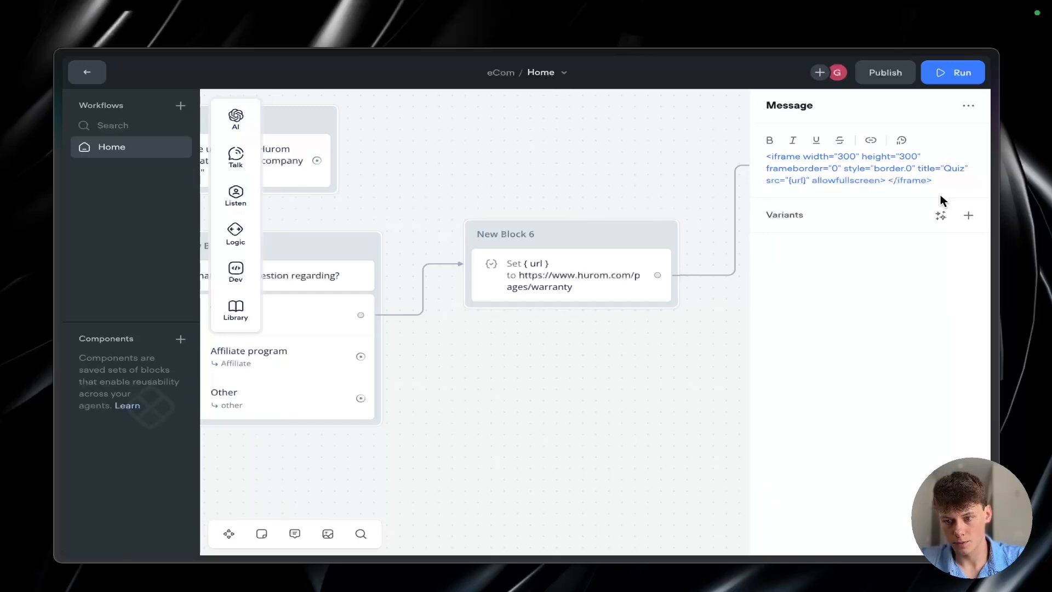
scroll(674, 266, right, 3)
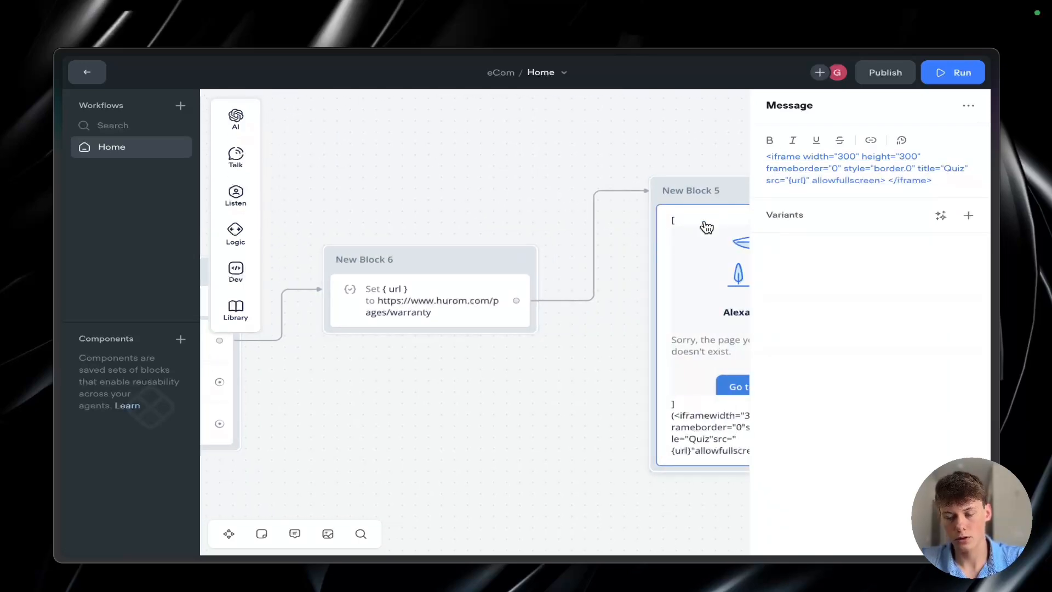
click(696, 160)
scroll(697, 160, right, 2)
scroll(697, 159, down, 4)
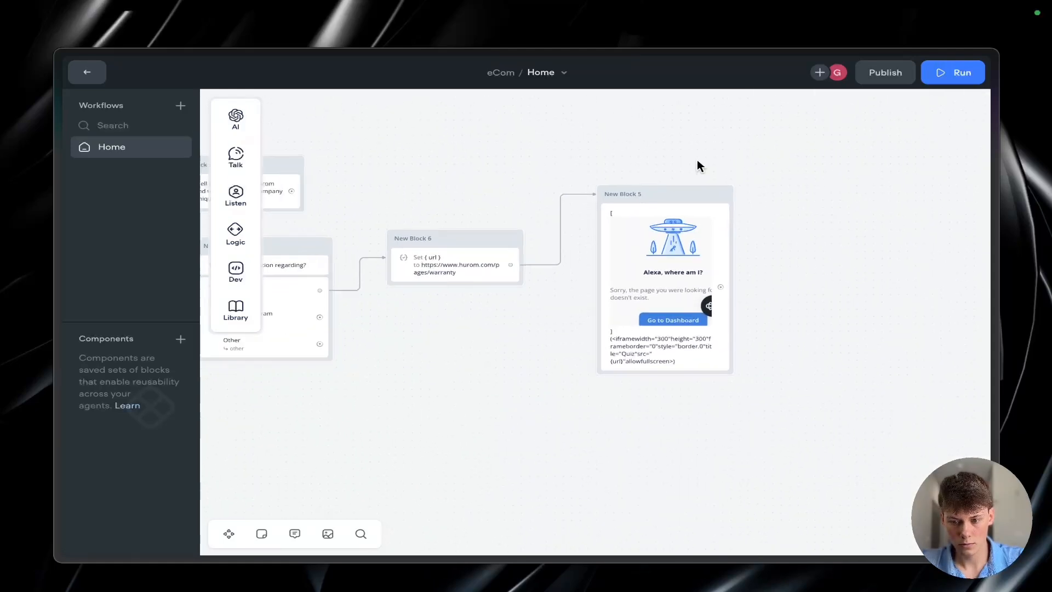
scroll(697, 160, up, 3)
scroll(896, 320, down, 2)
scroll(896, 320, left, 10)
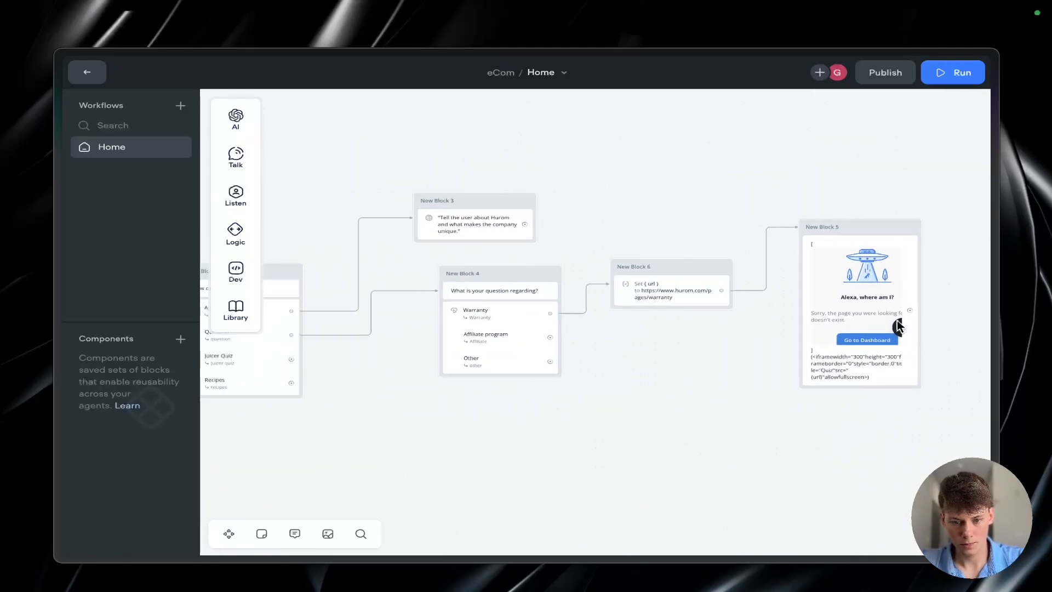
scroll(625, 323, right, 3)
scroll(625, 323, up, 3)
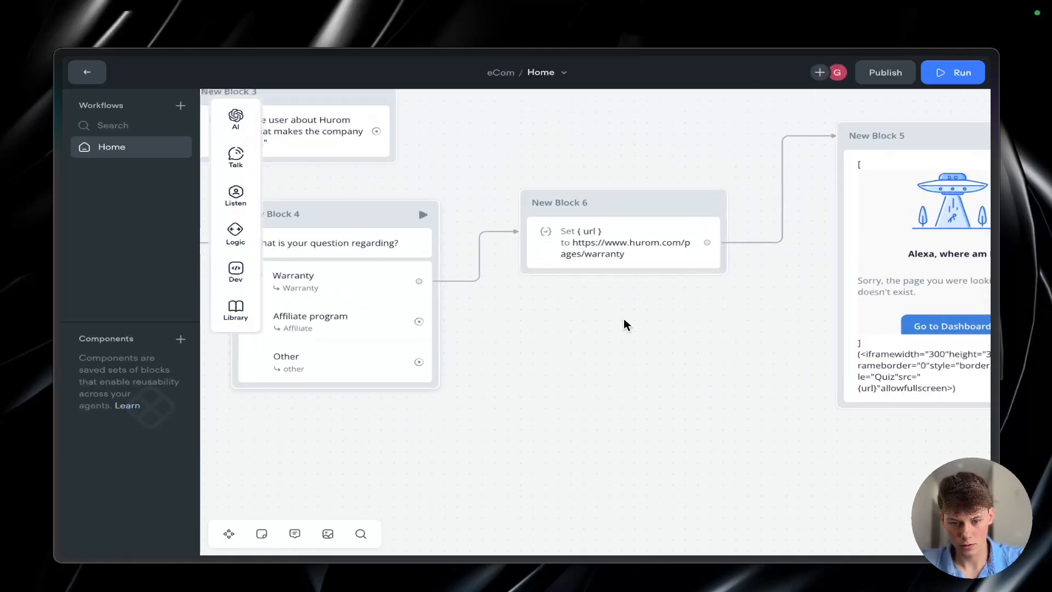
Step: Draw a link out of the Affiliate program button and copy the app.impact.com signup link beside Affiliate Program in the Miro flowchart
drag(419, 321, 572, 346)
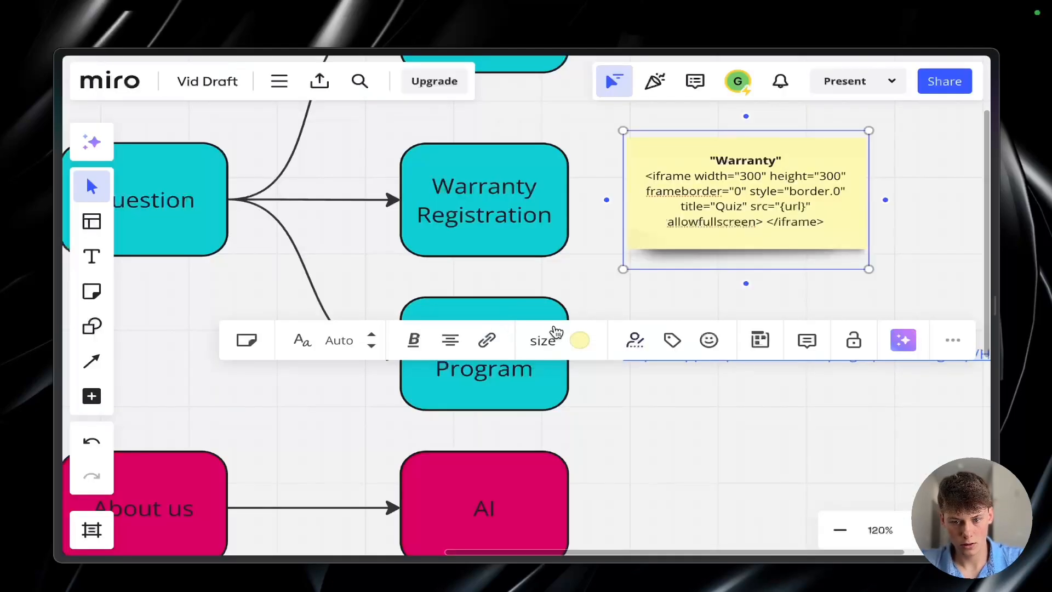
click(626, 307)
scroll(606, 308, down, 5)
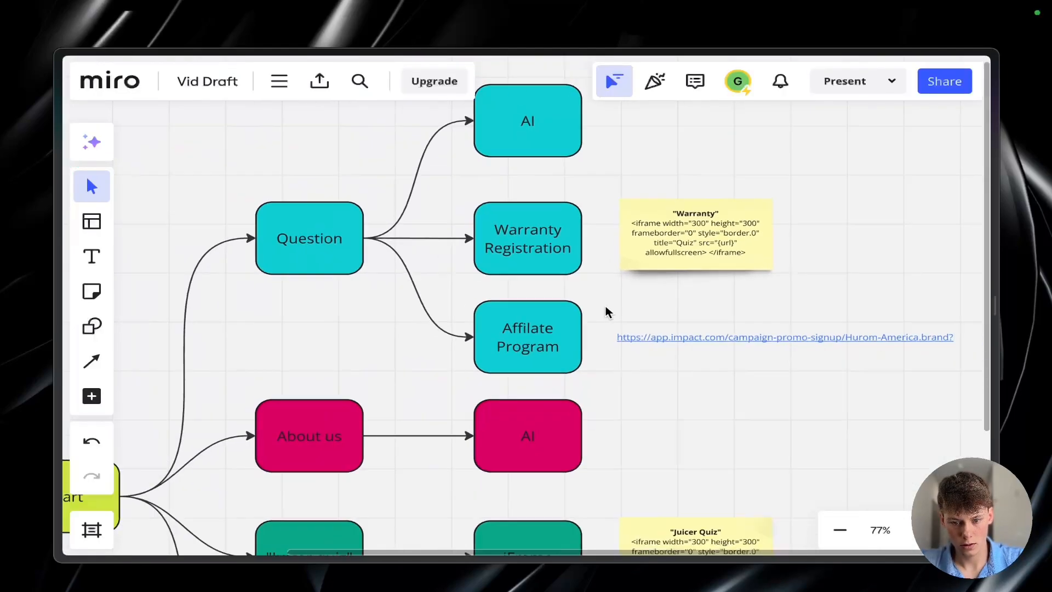
right_click(668, 335)
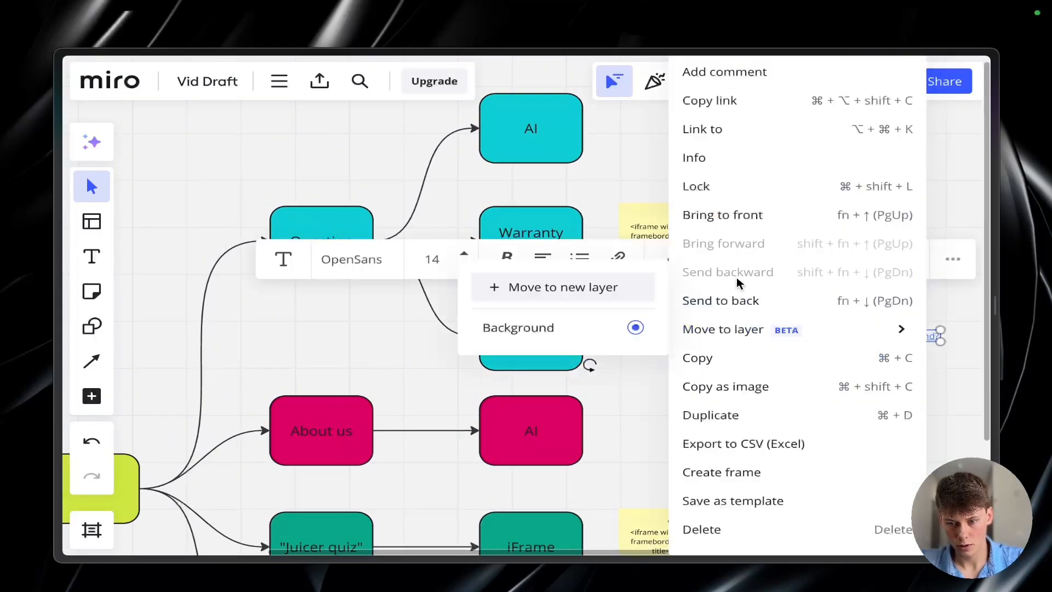
click(614, 425)
double_click(712, 335)
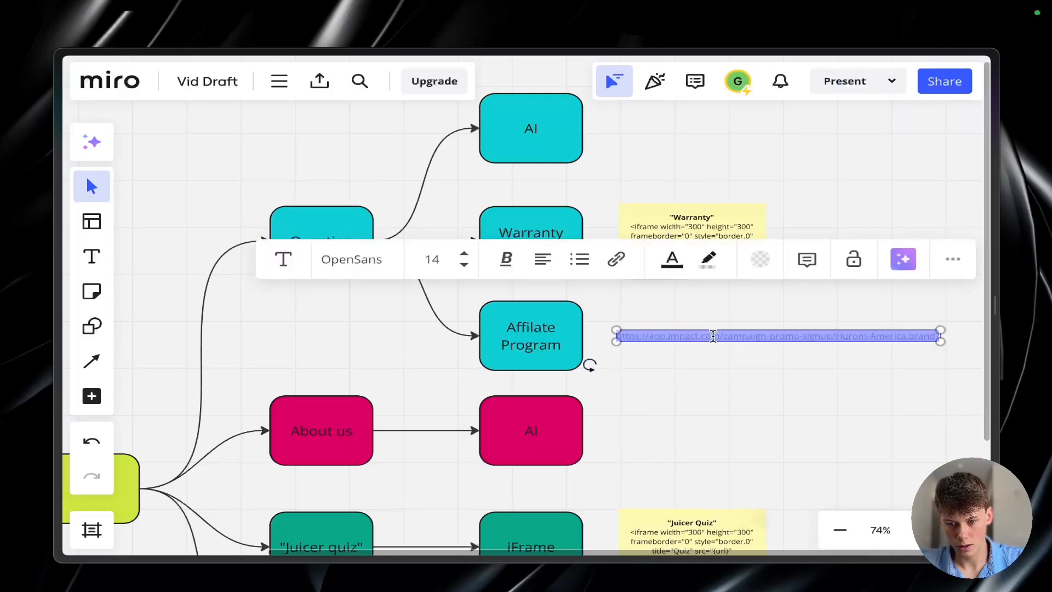
click(738, 322)
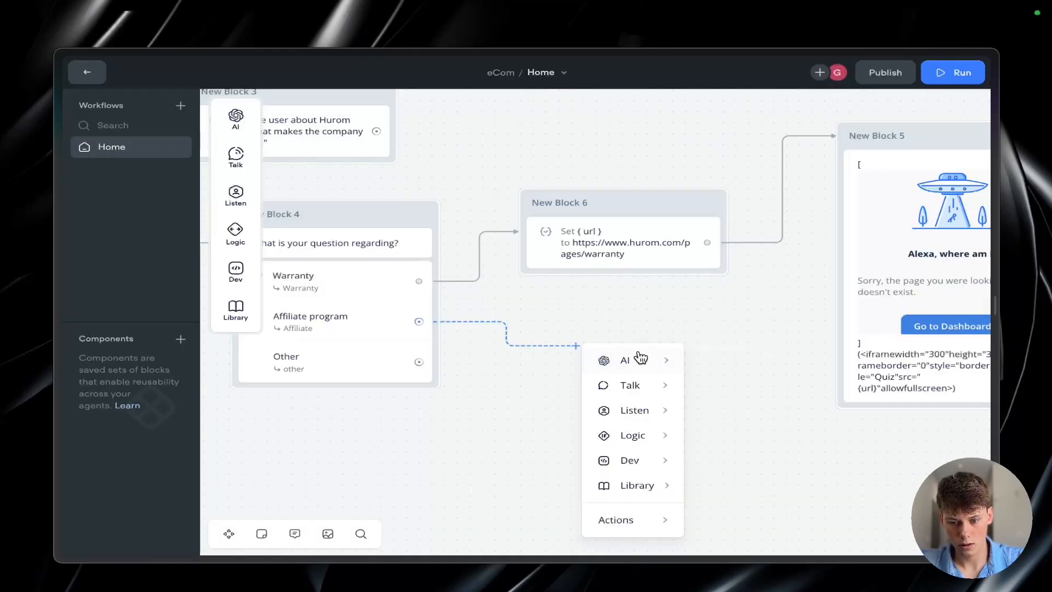
Step: Add a Message block in Voiceflow for the Affiliate program button and begin its text with "Click here to"
mouse_move(635, 385)
click(712, 390)
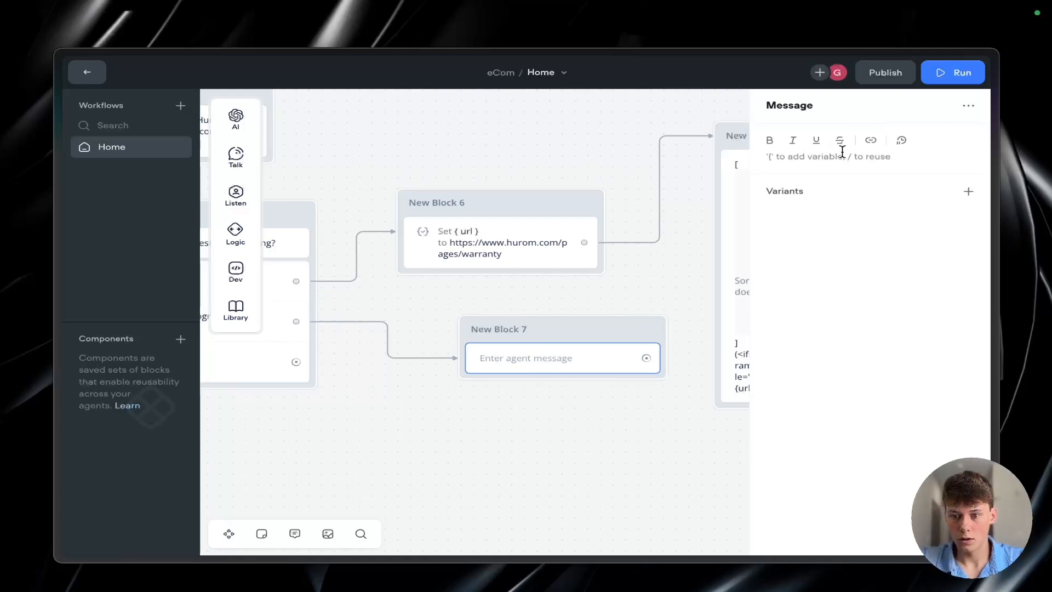
text(Click here become an affiliate!)
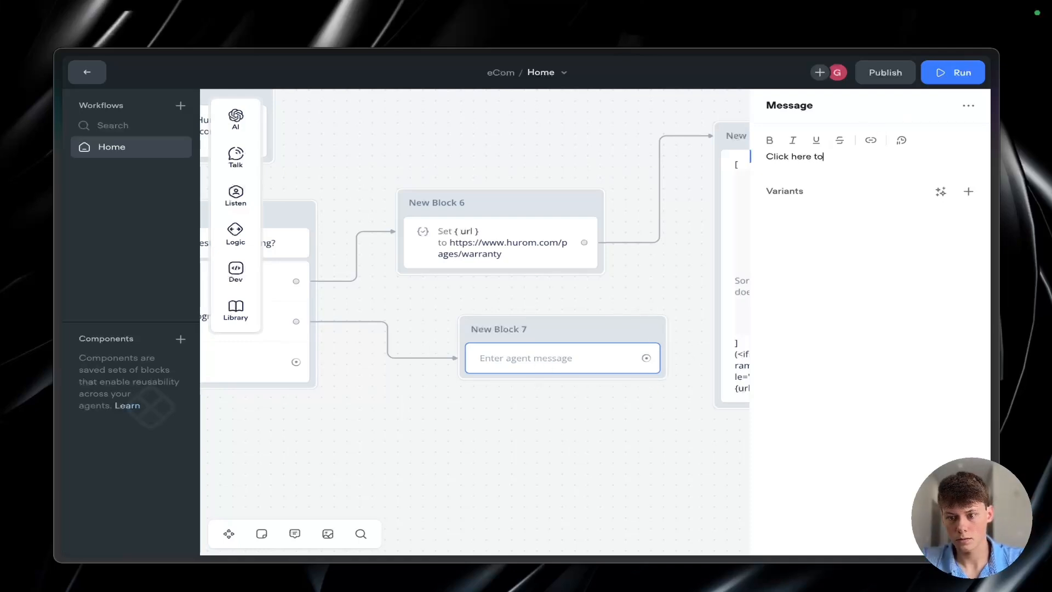
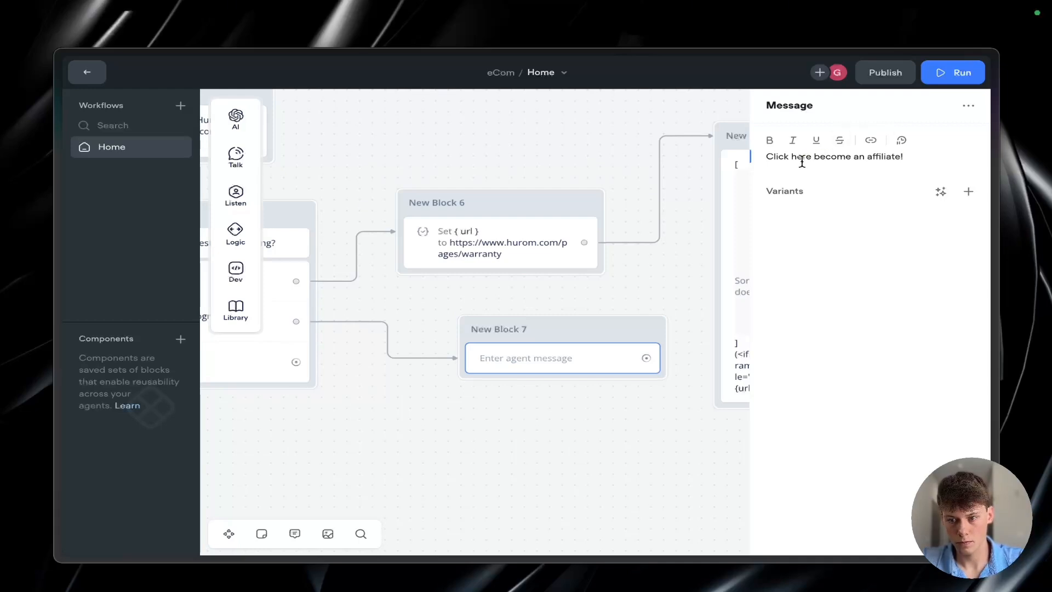
Step: Link the word "here" in the affiliate message to the copied app.impact.com signup address
click(871, 140)
key(ctrl+v)
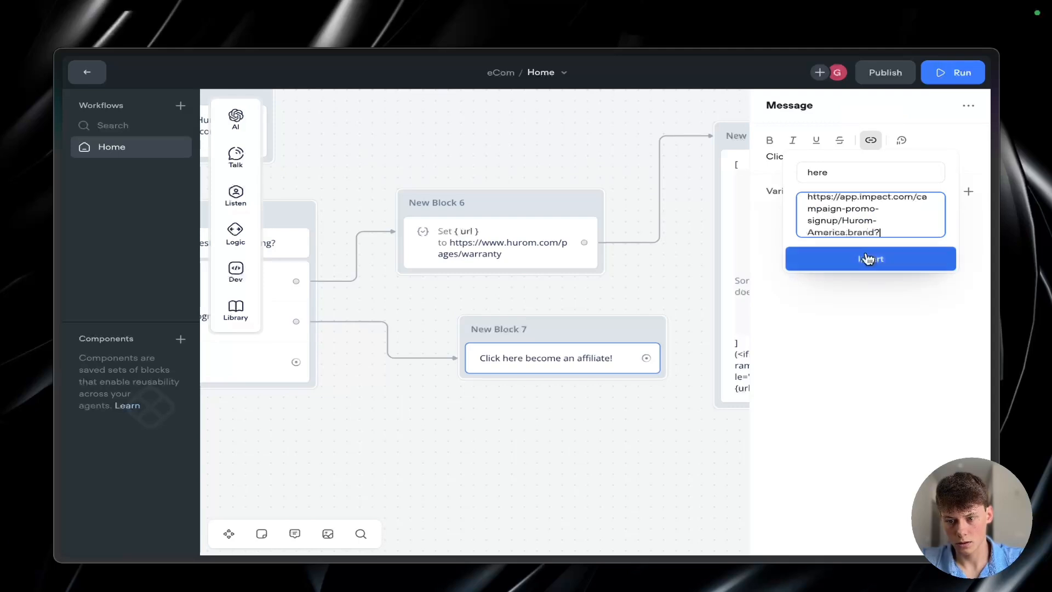
click(867, 258)
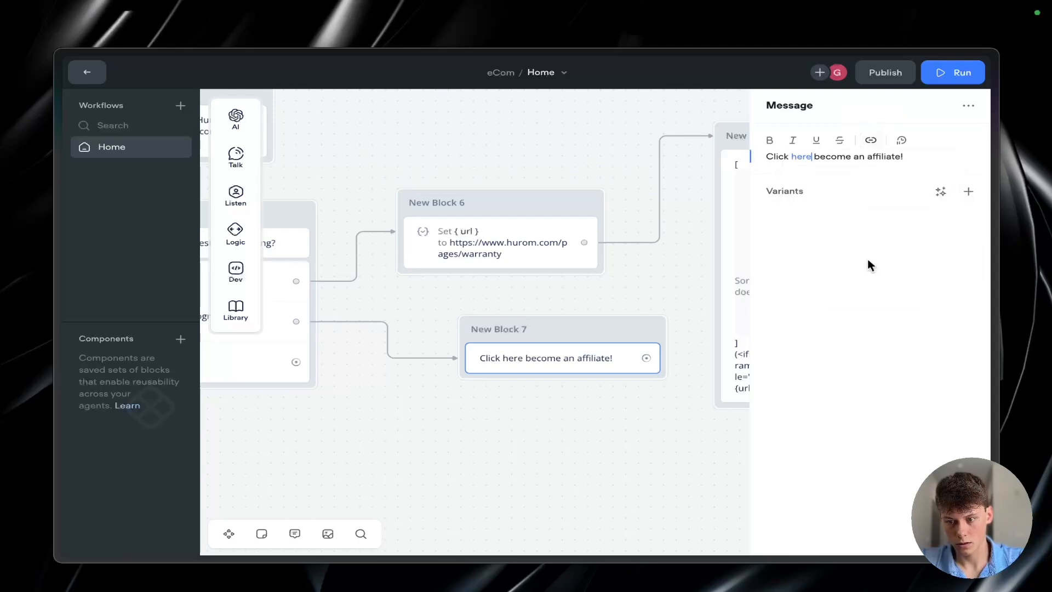
click(612, 282)
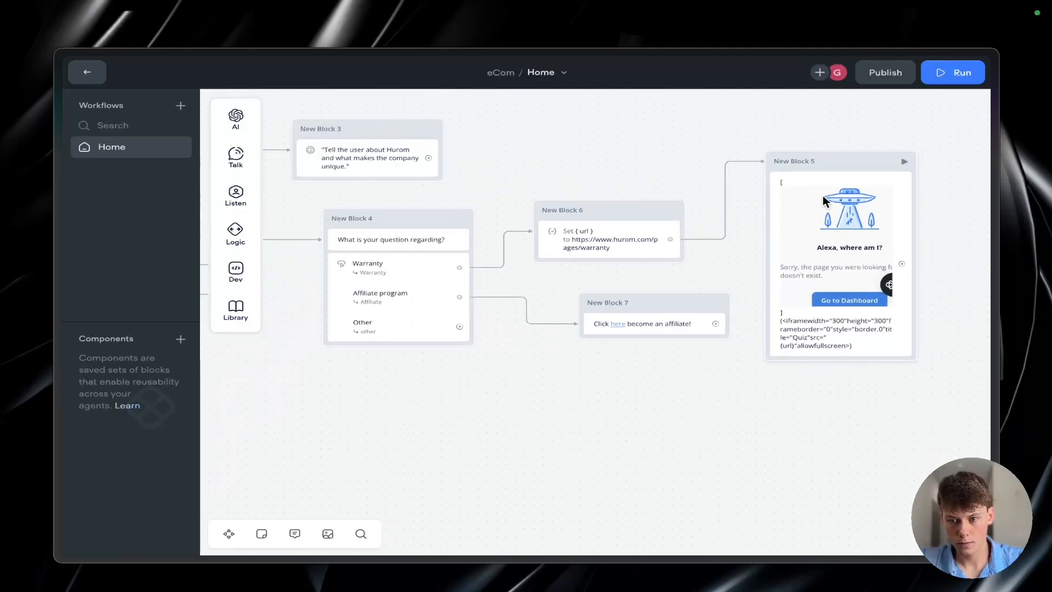
Step: Move the iframe message block higher on the canvas, further above the warranty Set url block
drag(823, 197, 669, 362)
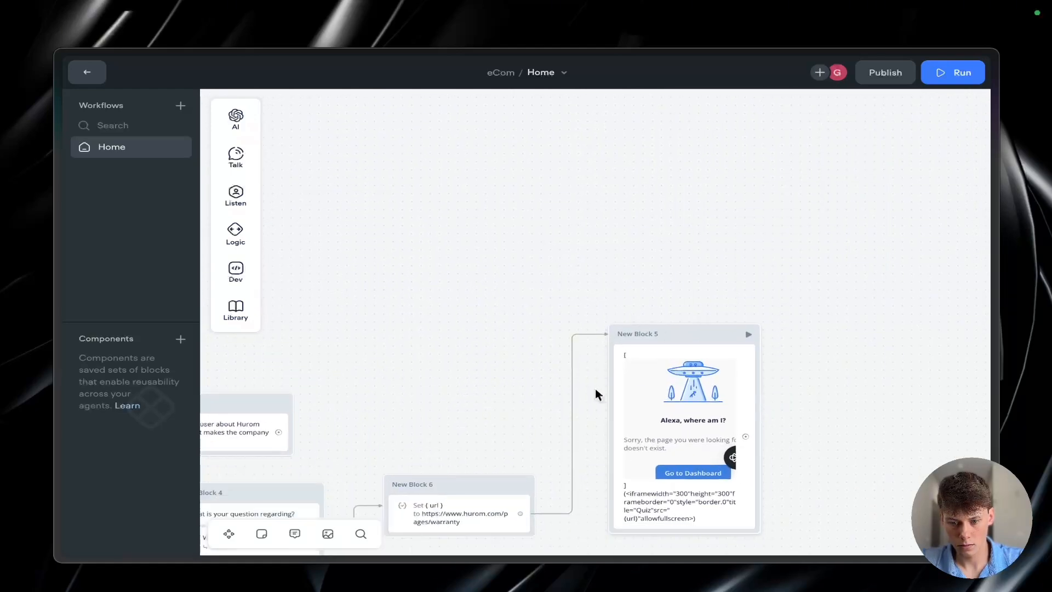
scroll(592, 392, down, 5)
scroll(584, 393, left, 1)
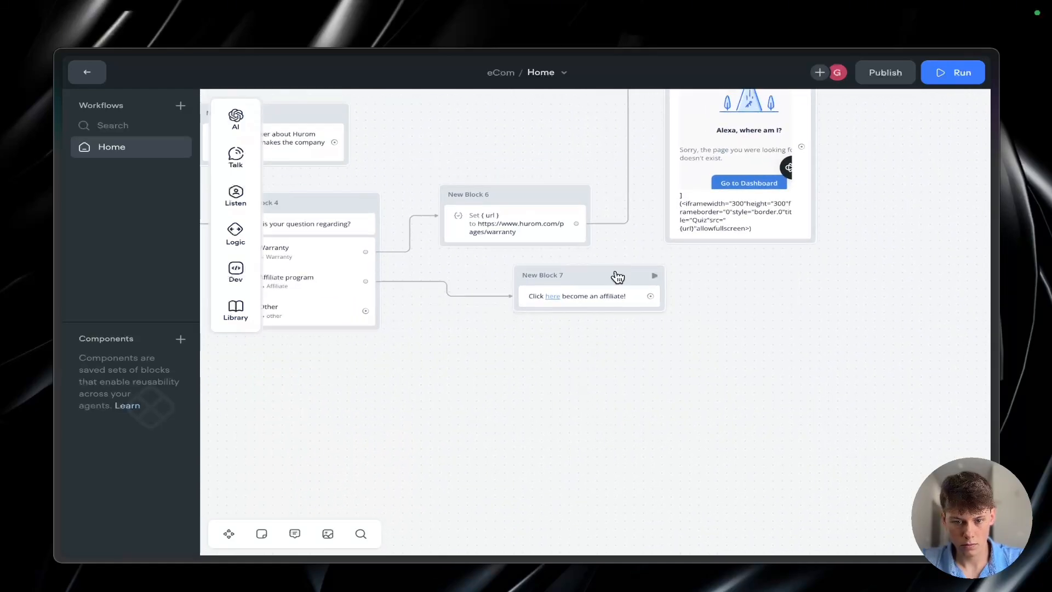
Step: Add a Message block for the Other button reading "What is your question?" and place it just below the affiliate message block
scroll(547, 324, left, 3)
drag(451, 300, 553, 330)
mouse_move(662, 376)
click(715, 376)
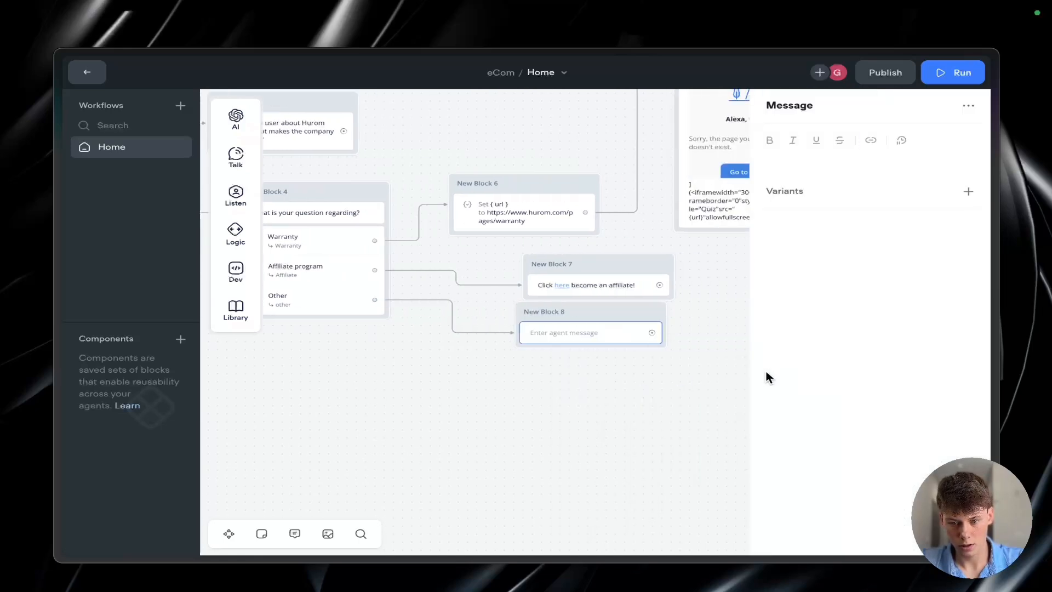
click(824, 156)
text(What is your question?)
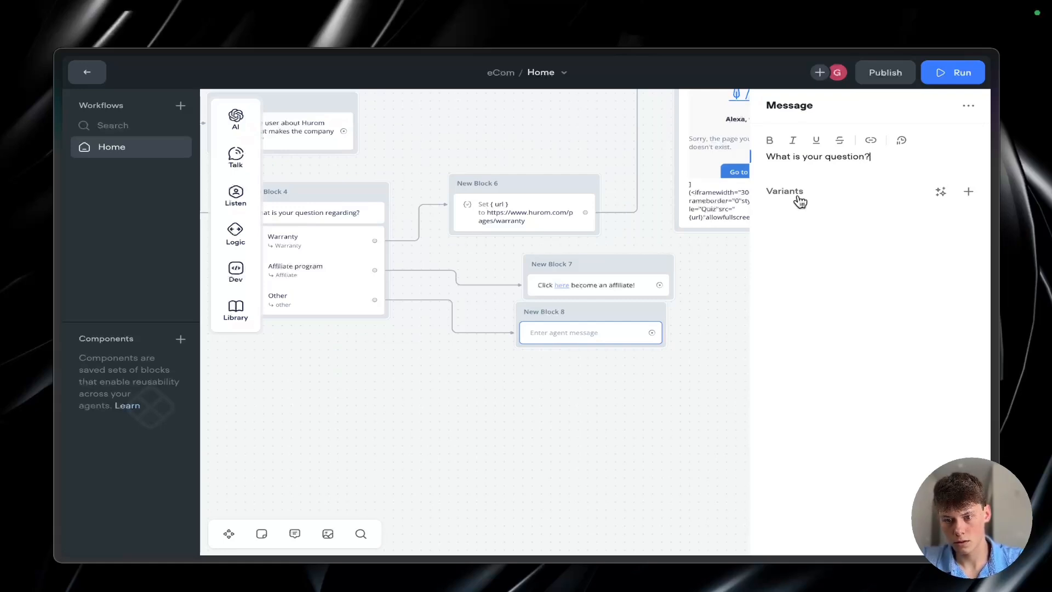
click(723, 303)
drag(634, 306, 612, 324)
Step: Add a Capture step under "What is your question?" that stores the entire user reply in {last_utterance}
mouse_move(234, 176)
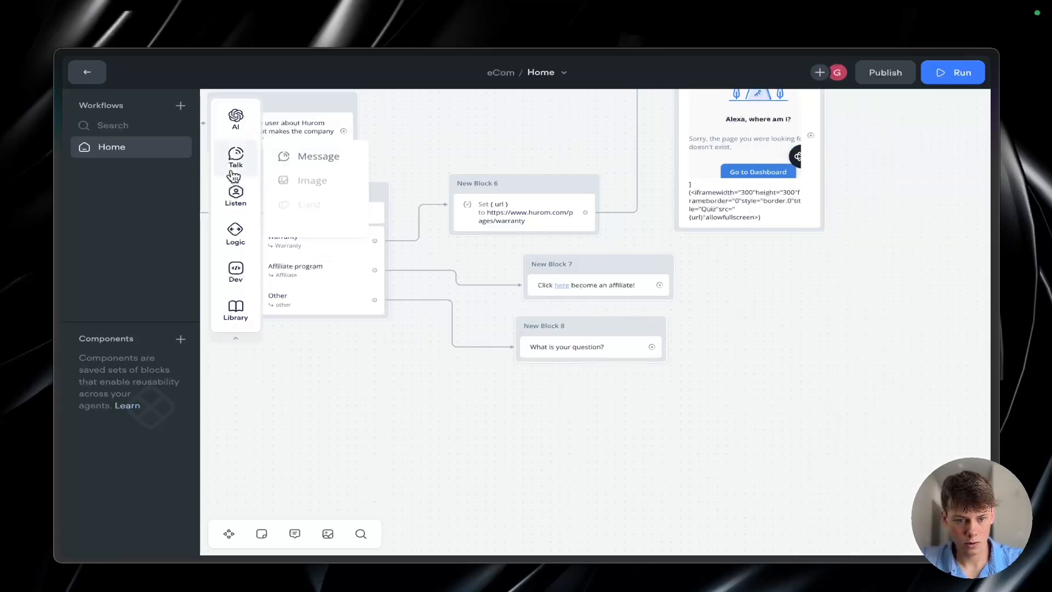
mouse_move(236, 200)
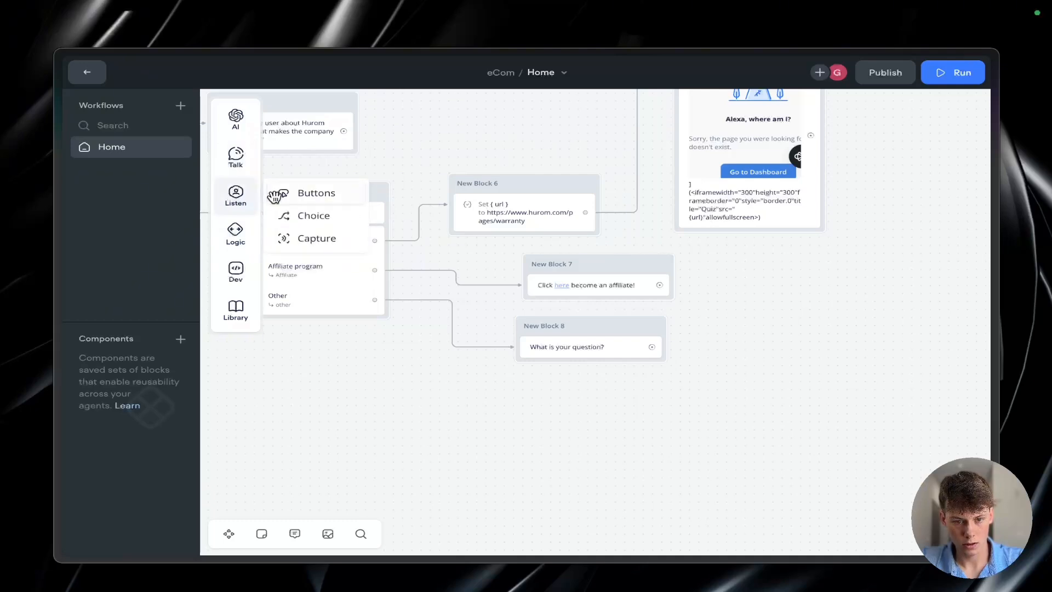
drag(339, 248, 585, 378)
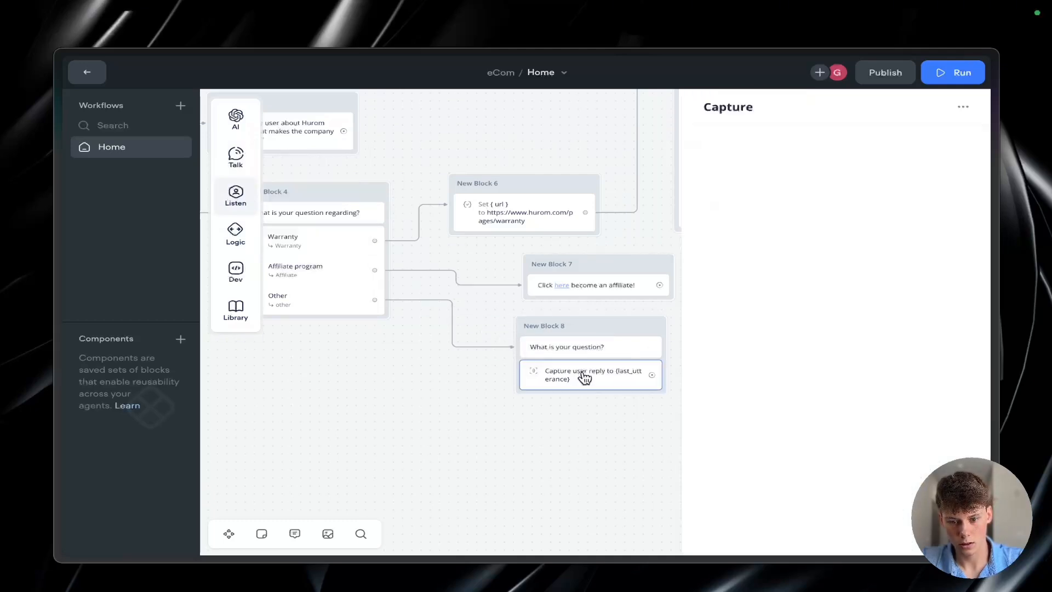
click(769, 178)
click(792, 372)
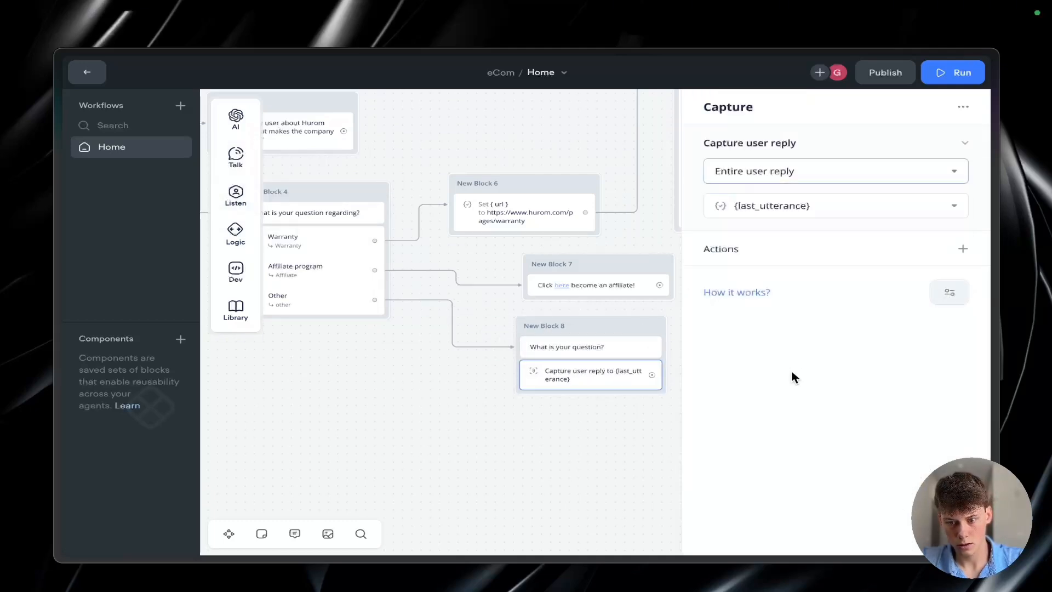
click(627, 407)
Step: Link the Capture step to a new Response AI block using the Knowledge Base, with {last_utterance} as its question
drag(544, 383, 650, 344)
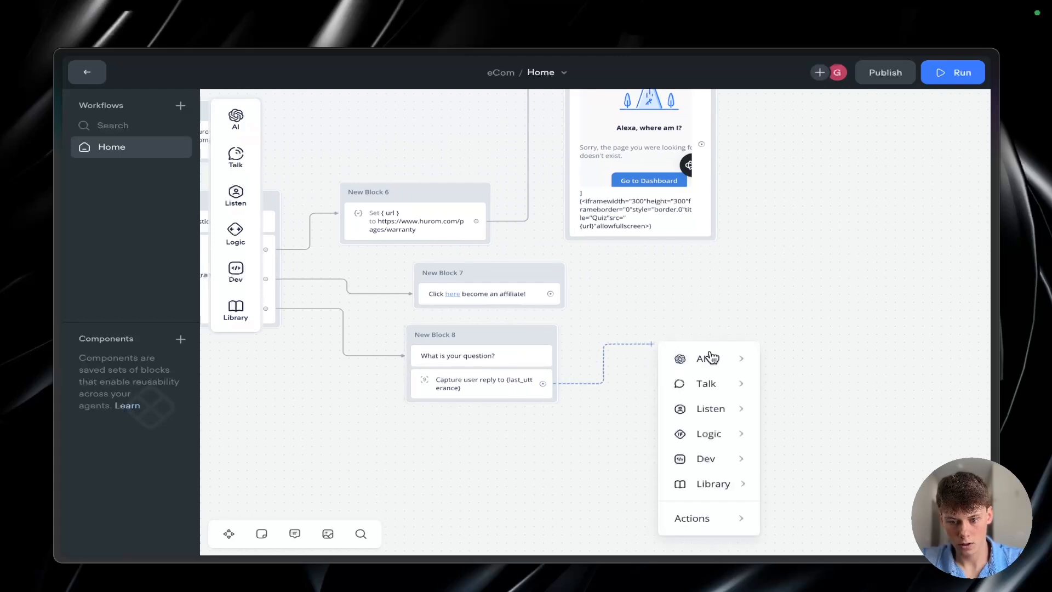
mouse_move(706, 361)
click(789, 364)
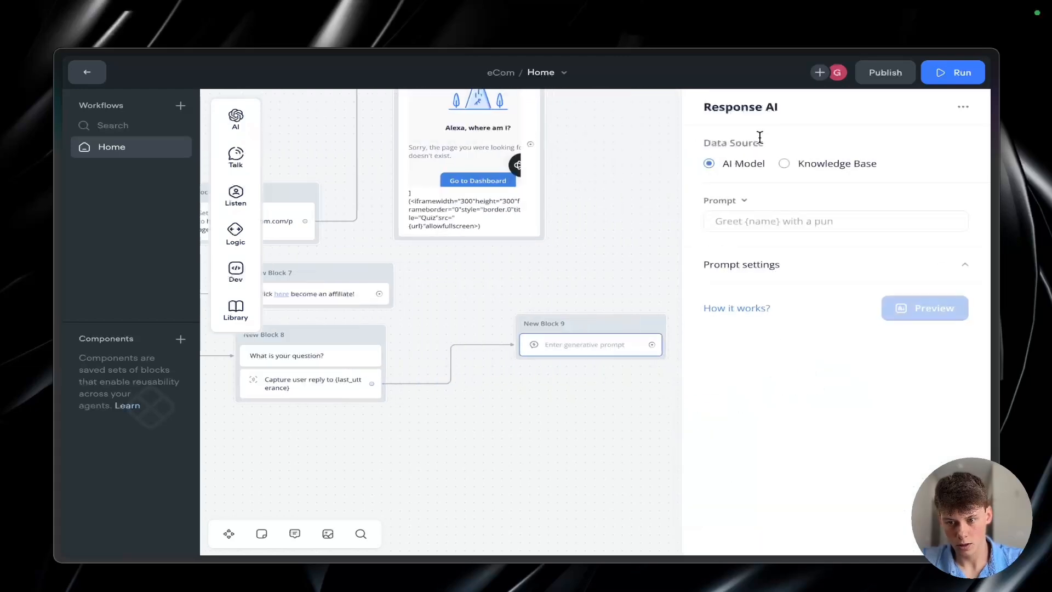
click(810, 164)
click(714, 222)
text({)
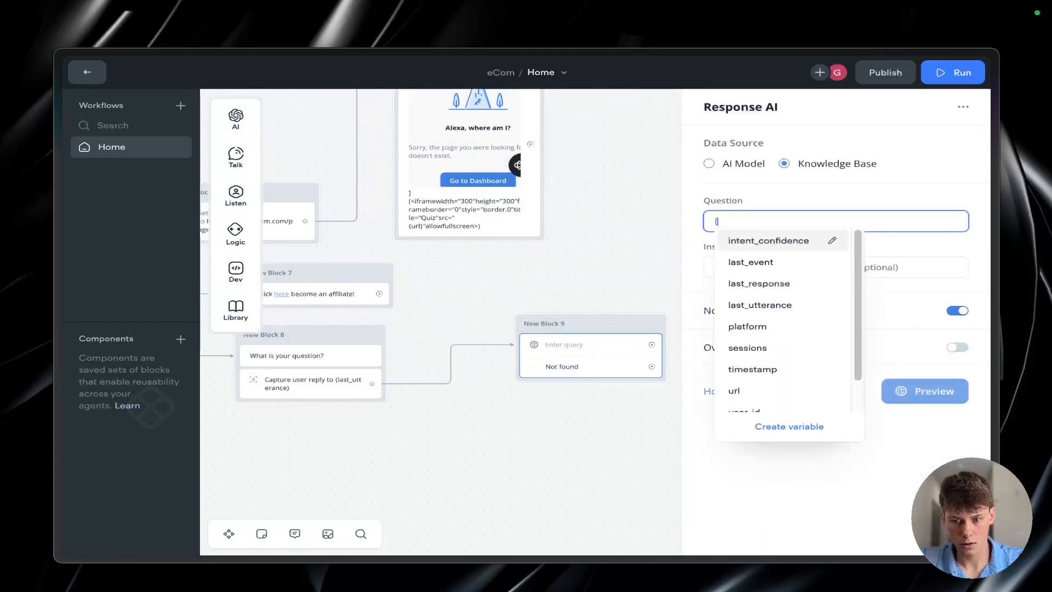
scroll(774, 268, down, 1)
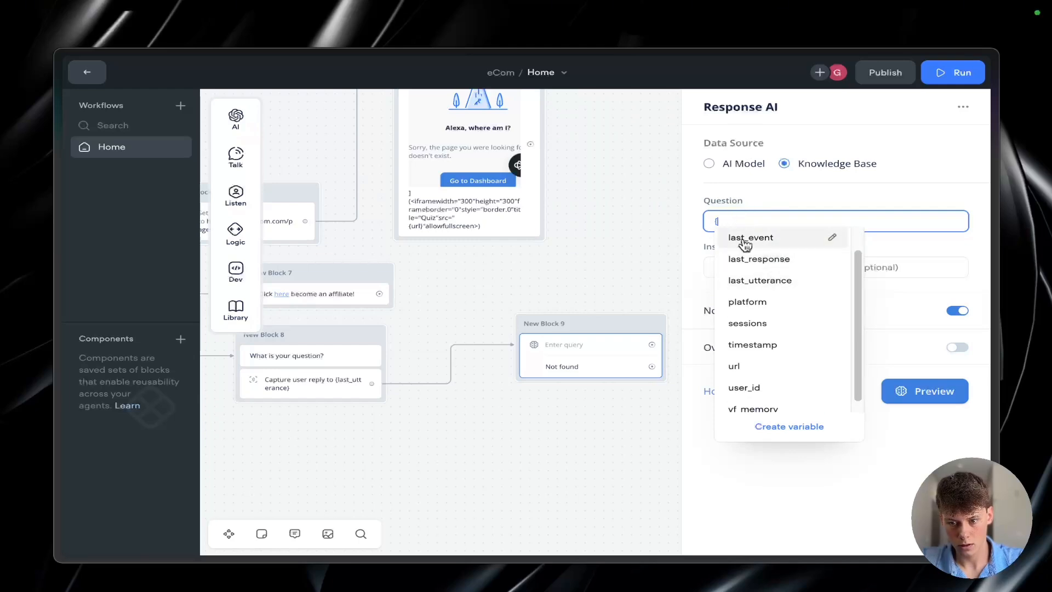
click(767, 280)
Step: Set the Response AI instructions to "Answer as if you are a customer assitant."
click(810, 273)
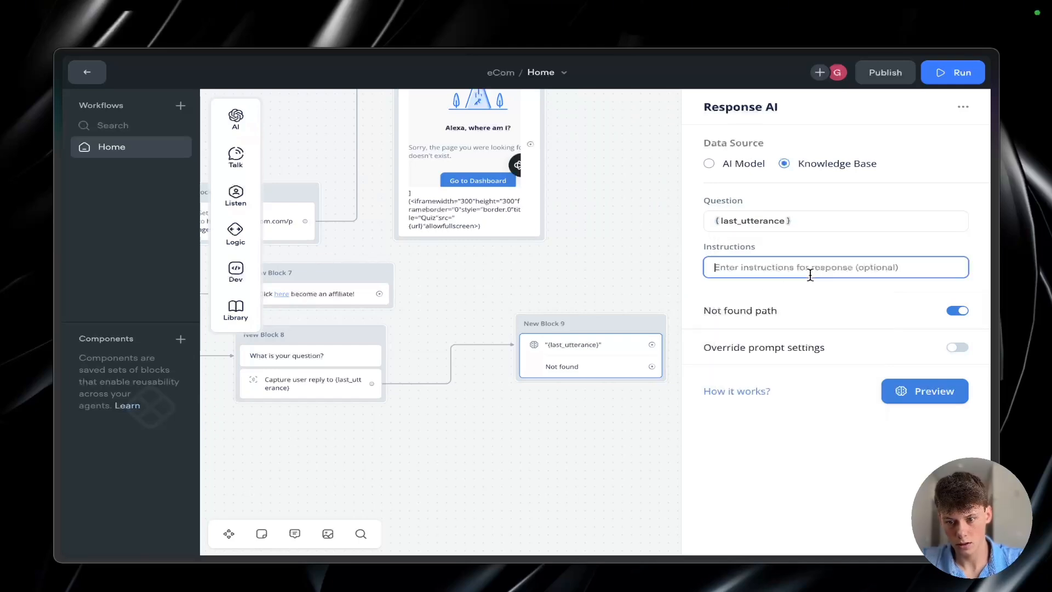
text(ANs)
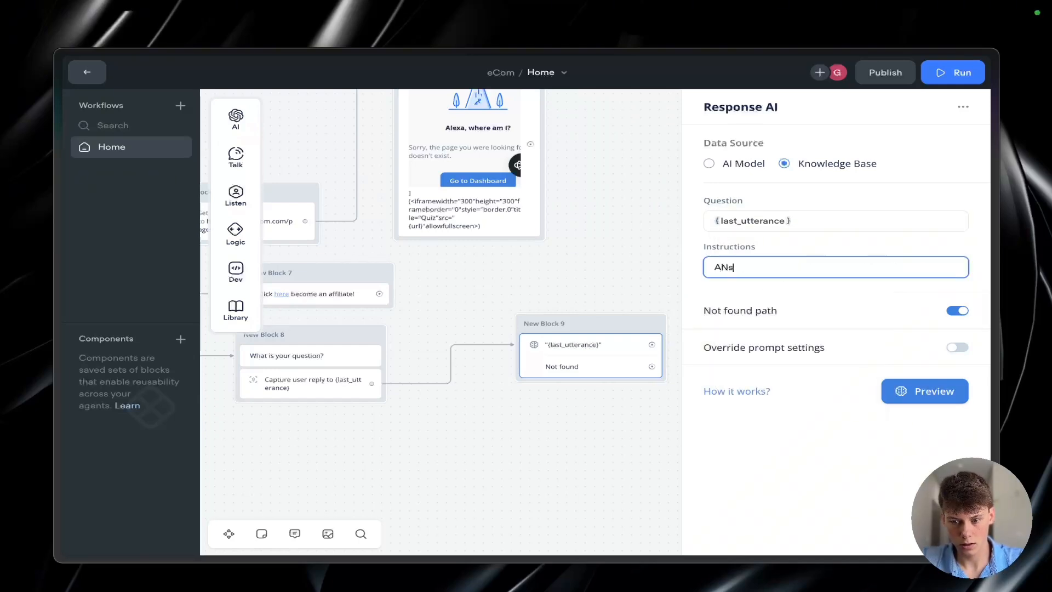
key(BackSpace)
key(BackSpace)
text(ns)
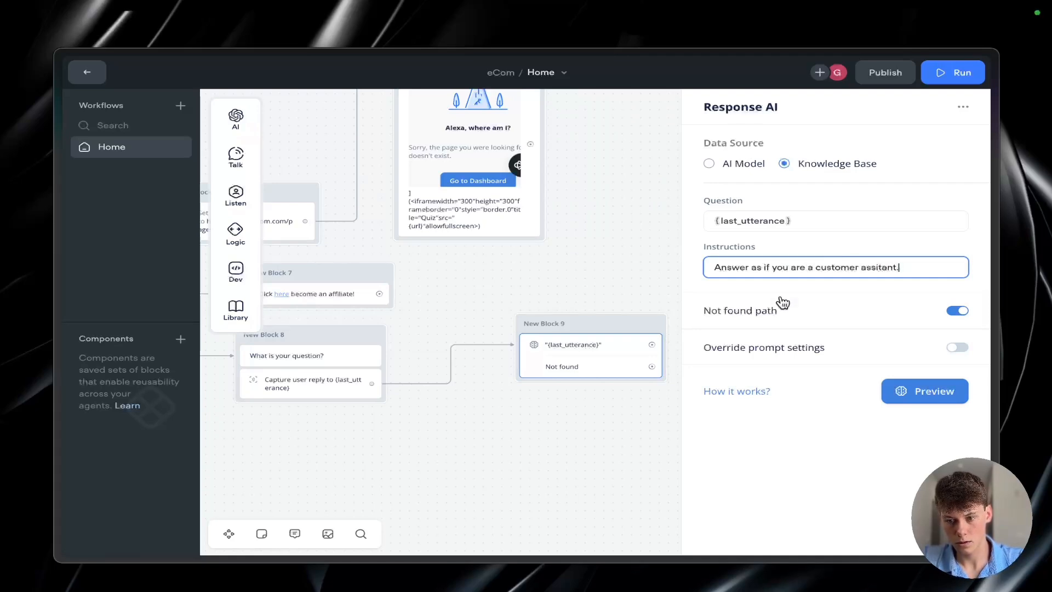
click(582, 285)
Step: Move the Response AI block closer to the Capture block and link its Not found path to a new Message block
scroll(650, 380, right, 1)
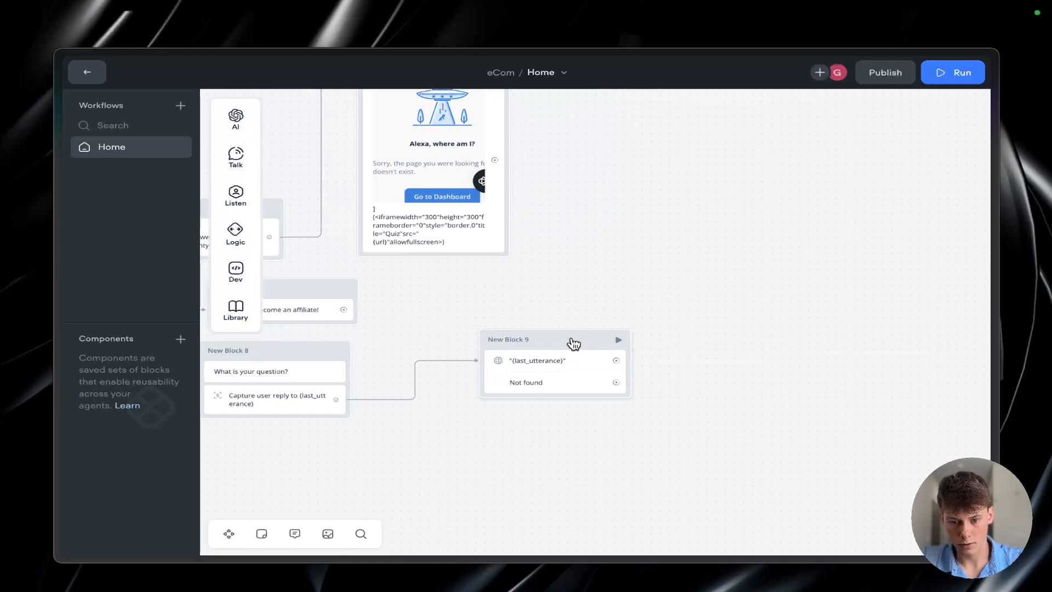
drag(574, 343, 523, 351)
drag(564, 389, 647, 429)
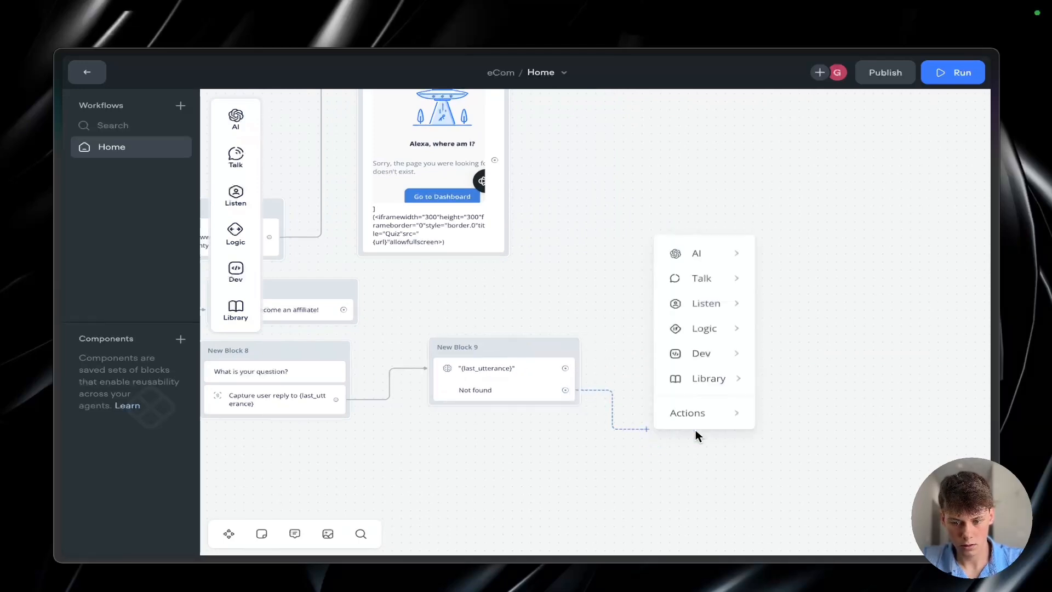
mouse_move(711, 277)
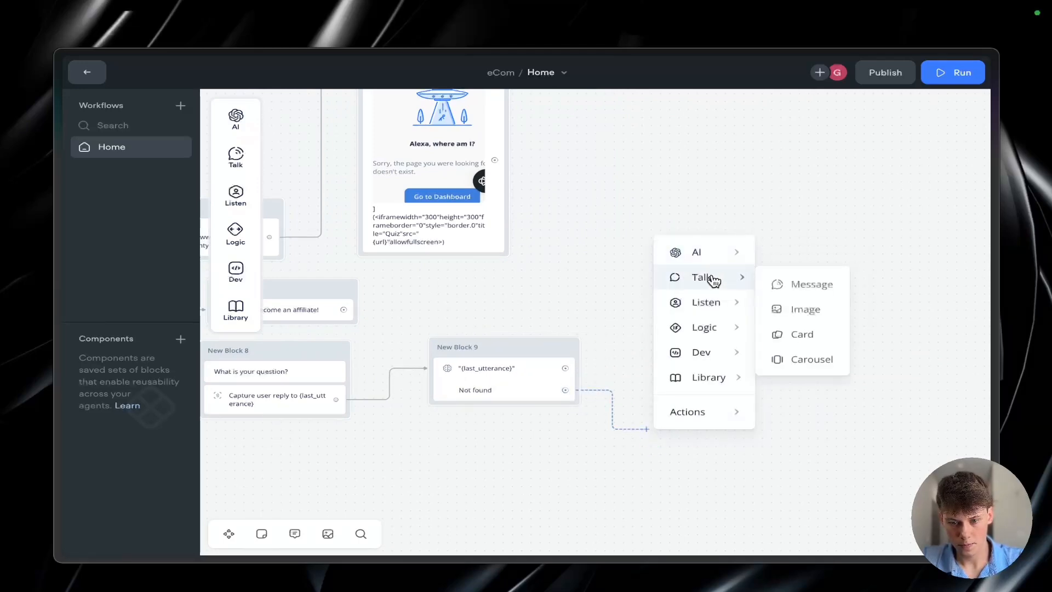
click(793, 284)
Step: Write the start of the Not found message as "I cannot help with that. Please call"
scroll(751, 336, left, 2)
scroll(548, 373, left, 2)
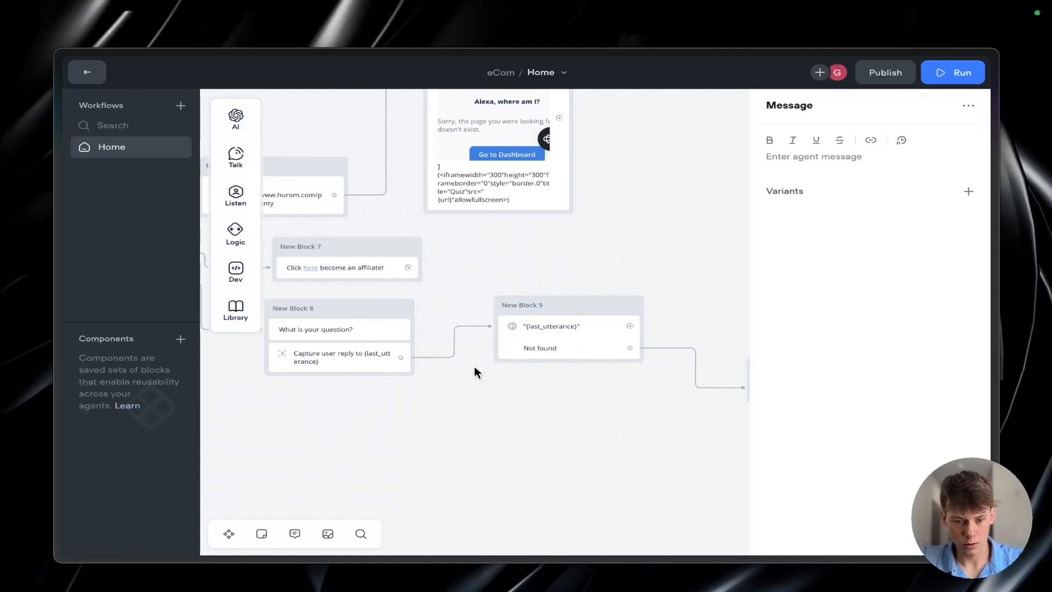
scroll(476, 372, left, 3)
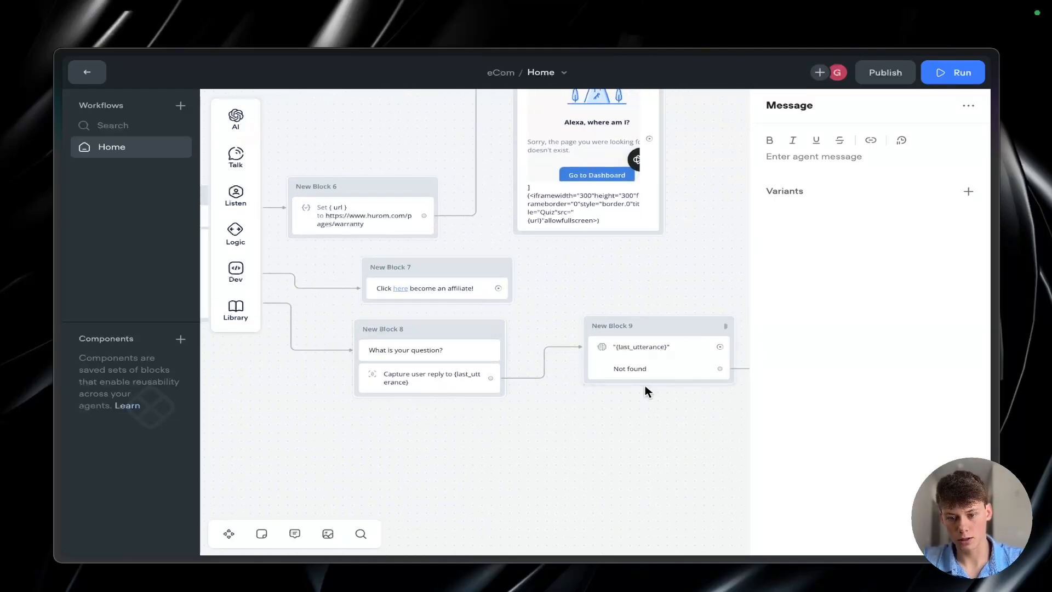
scroll(644, 388, right, 3)
scroll(577, 369, right, 5)
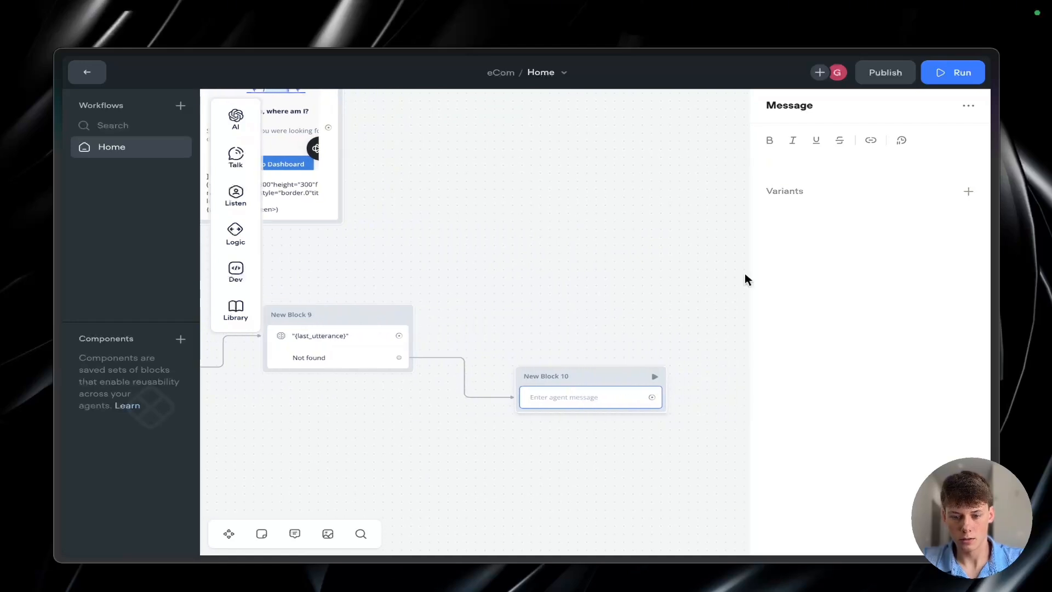
click(831, 160)
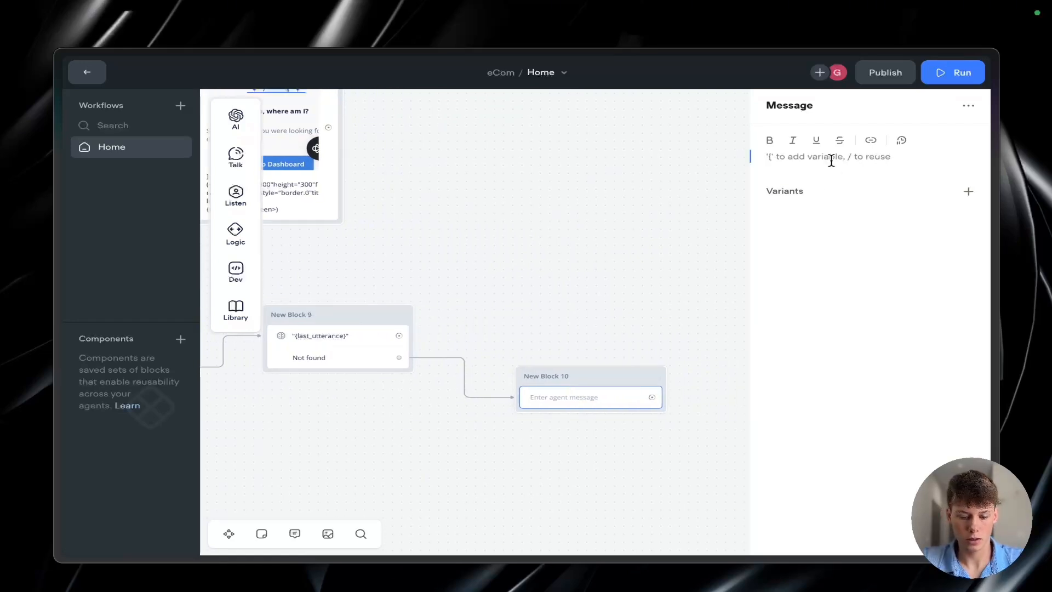
text(I)
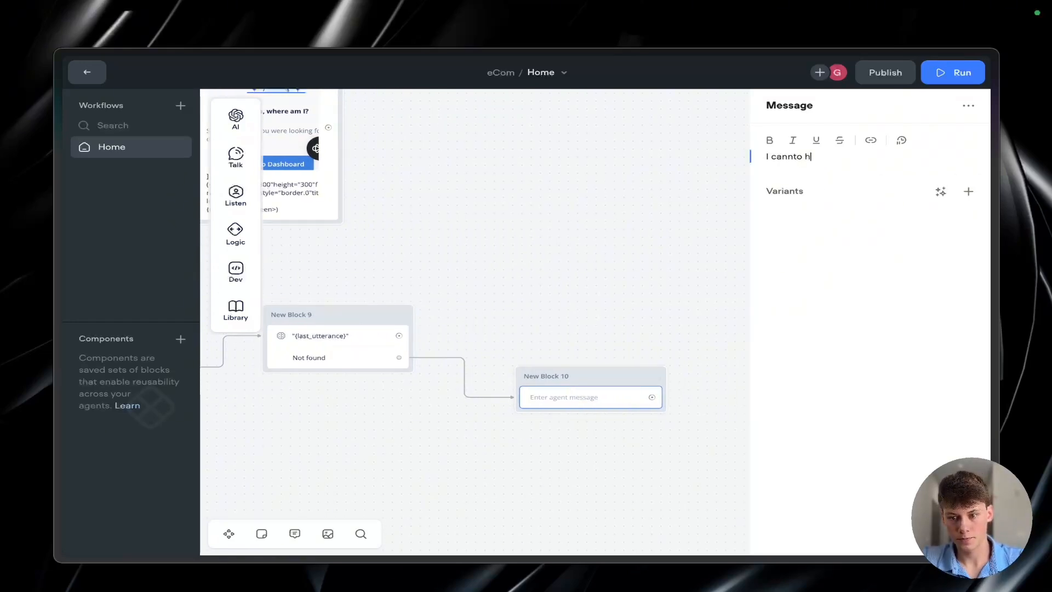
text( cannot help wot)
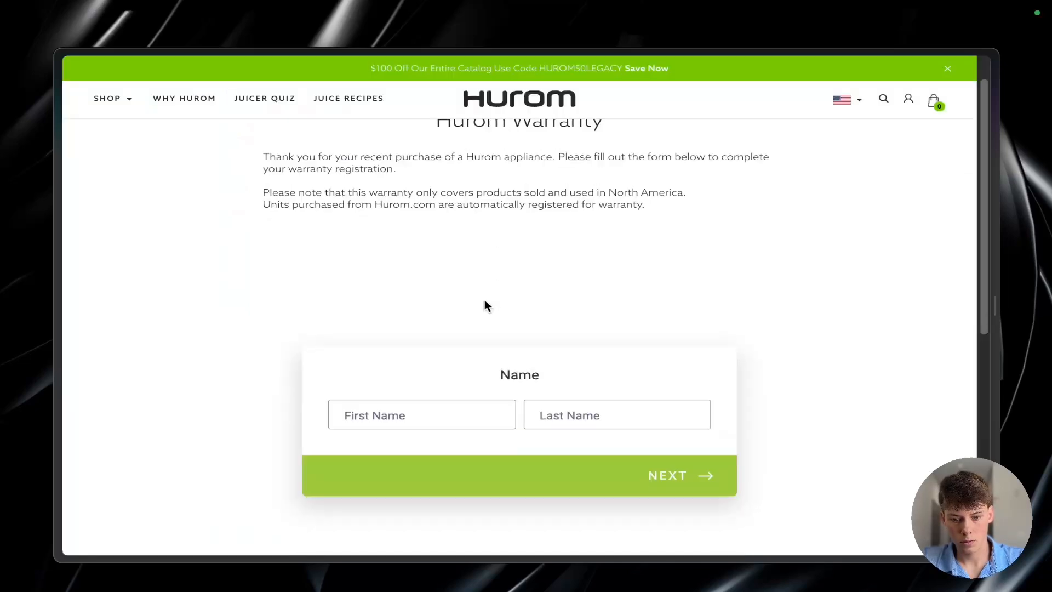
Step: Switch to the Hurom website, open its Contact Us page from the footer links, and copy the page's URL
scroll(484, 299, down, 10)
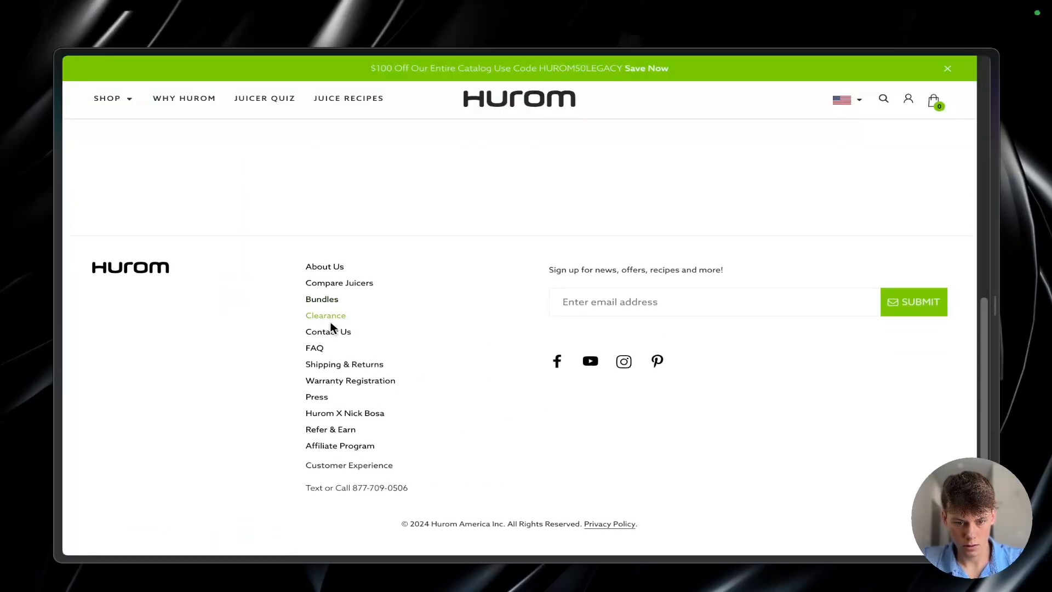
click(330, 331)
scroll(648, 326, down, 7)
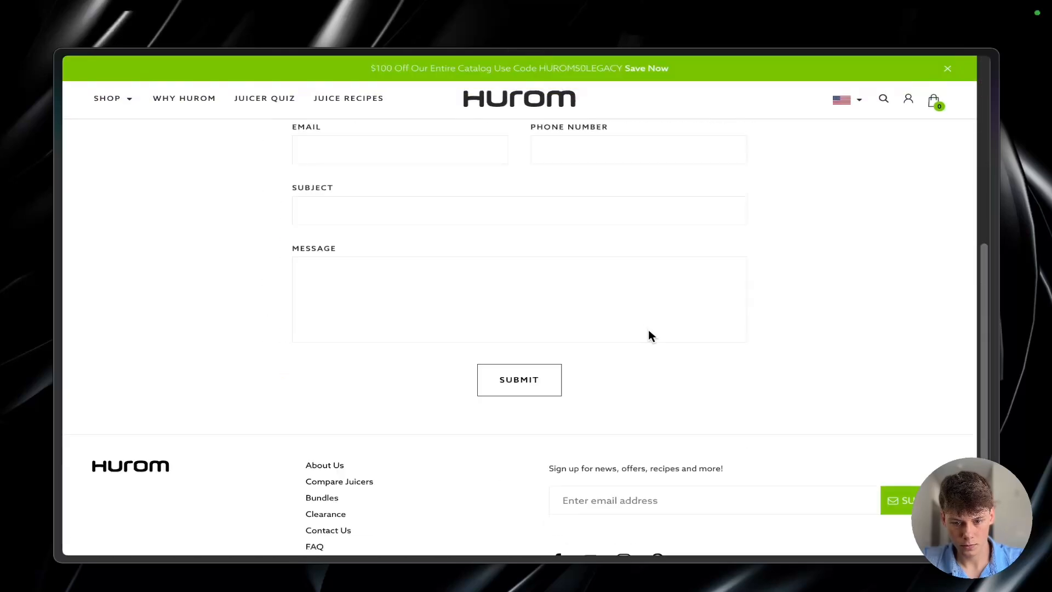
scroll(649, 336, up, 8)
key(super+shift+c)
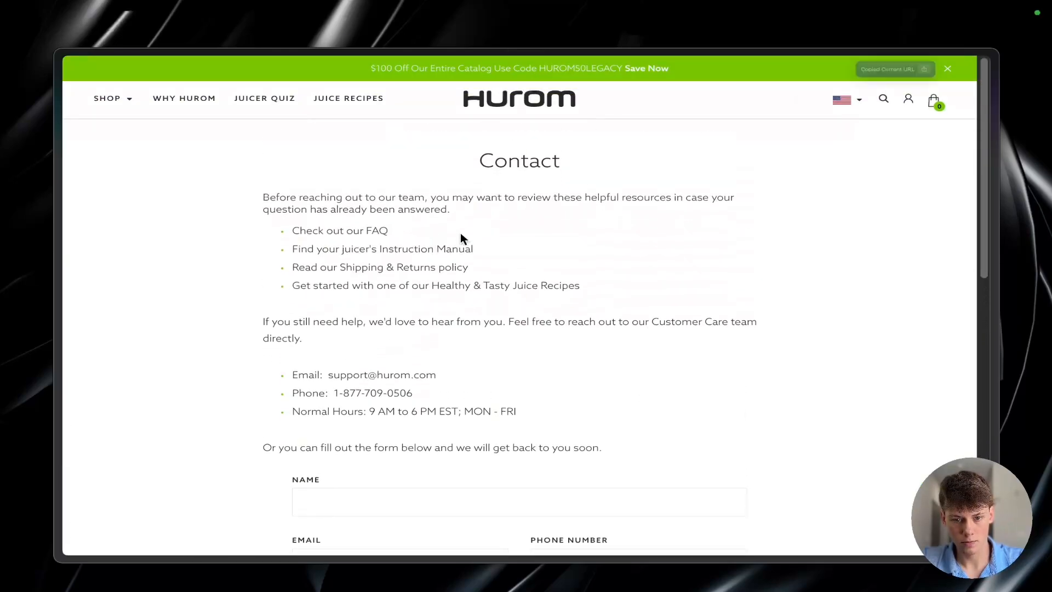
key(ctrl+Tab)
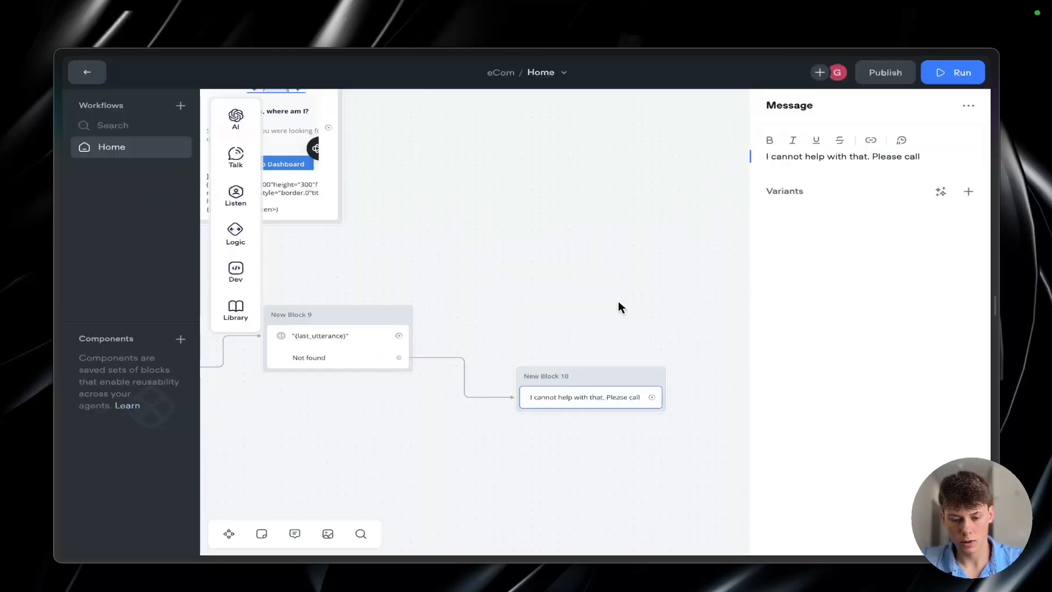
Step: Check the form on the Hurom Contact page and reword the Not found message to end with "Please fill out the form here."
key(ctrl+shift+Tab)
scroll(623, 329, down, 3)
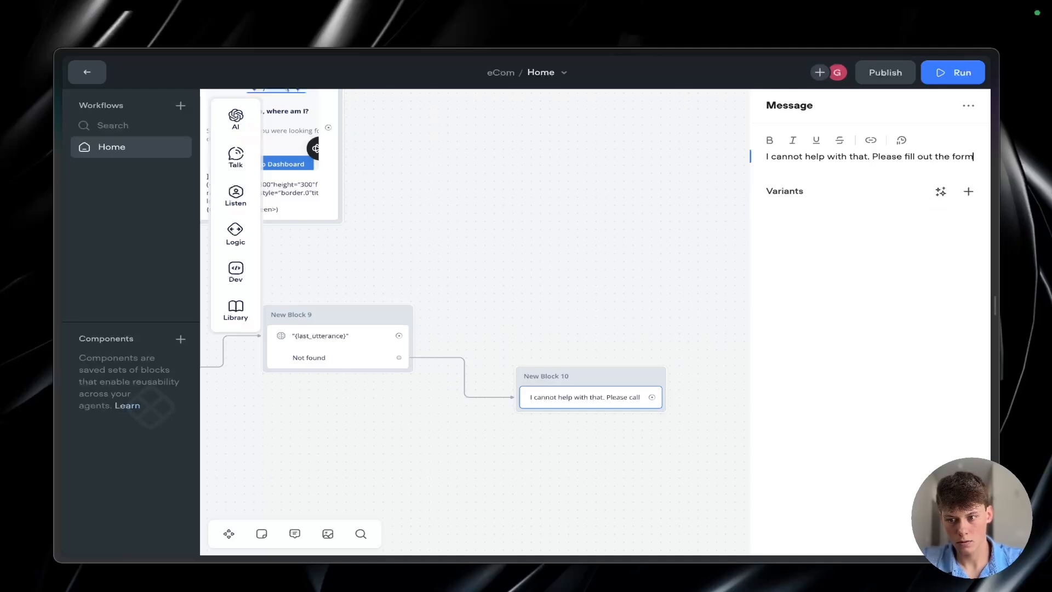
text(here.)
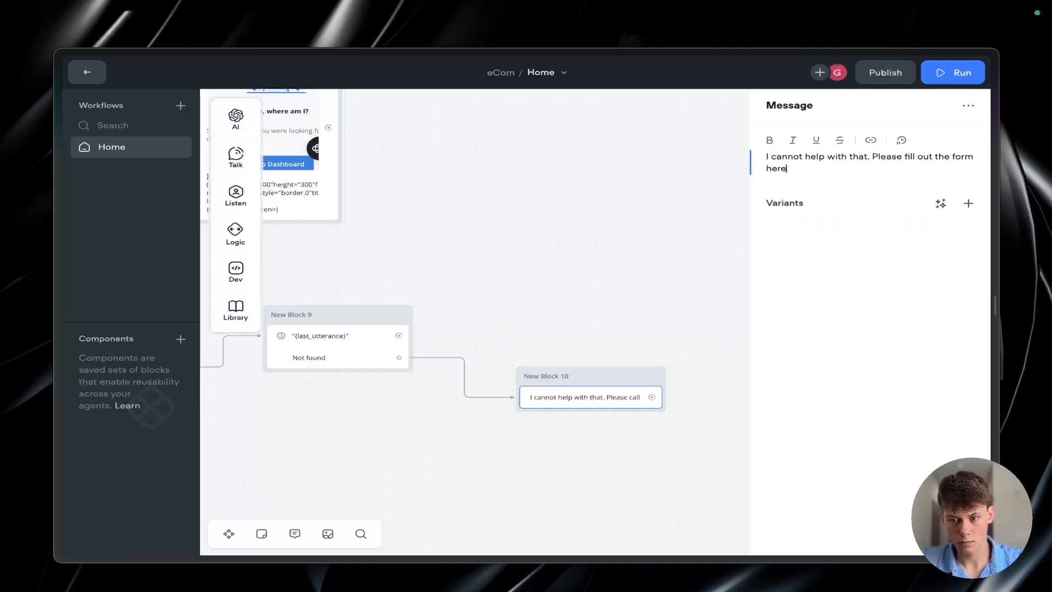
click(865, 141)
key(ctrl+v)
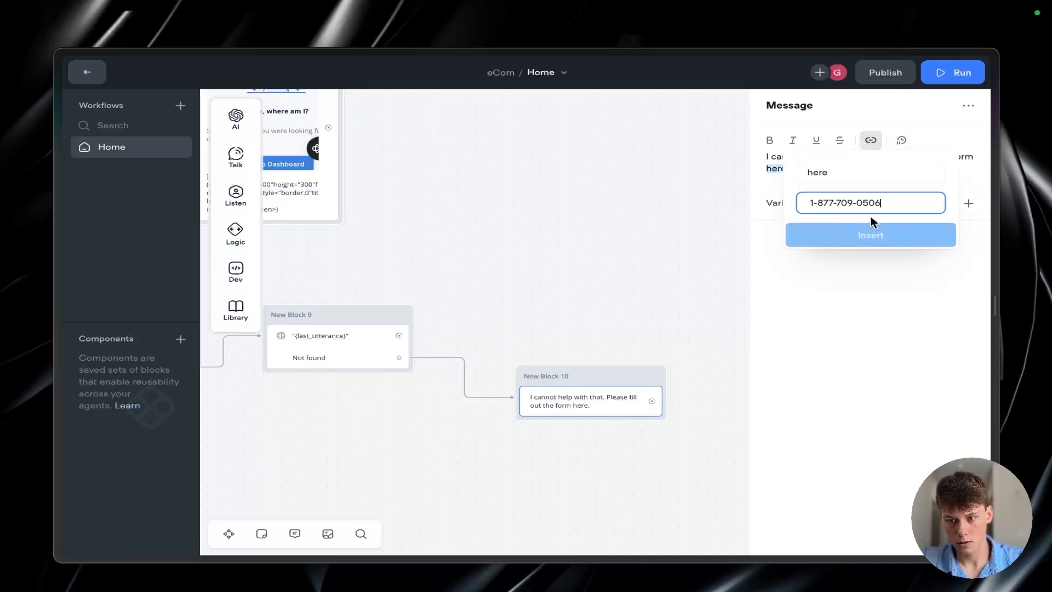
key(super+z)
key(ctrl+Tab)
key(super+shift+c)
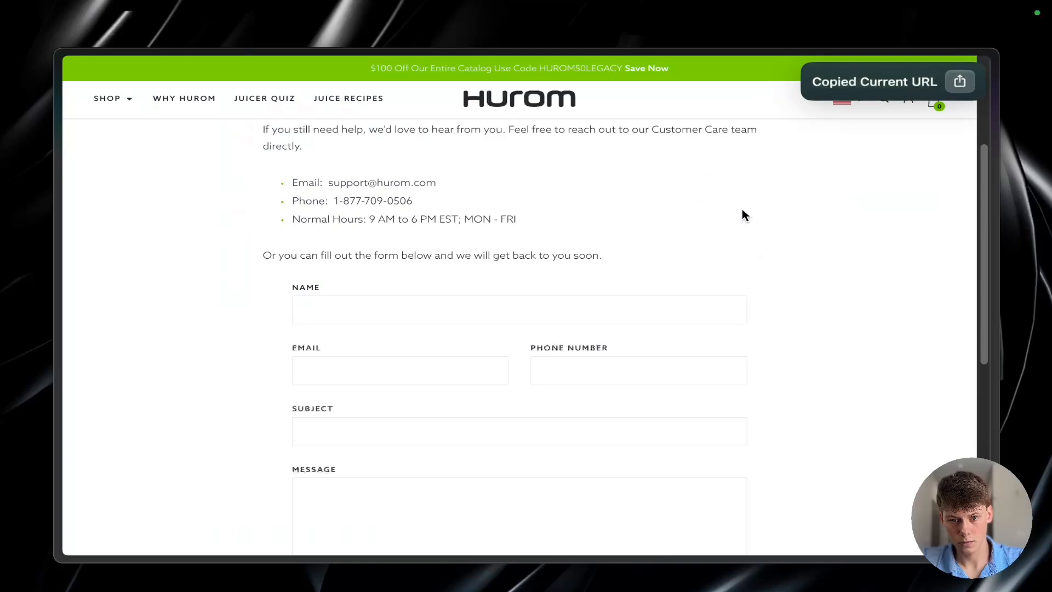
key(ctrl+shift+Tab)
key(ctrl+v)
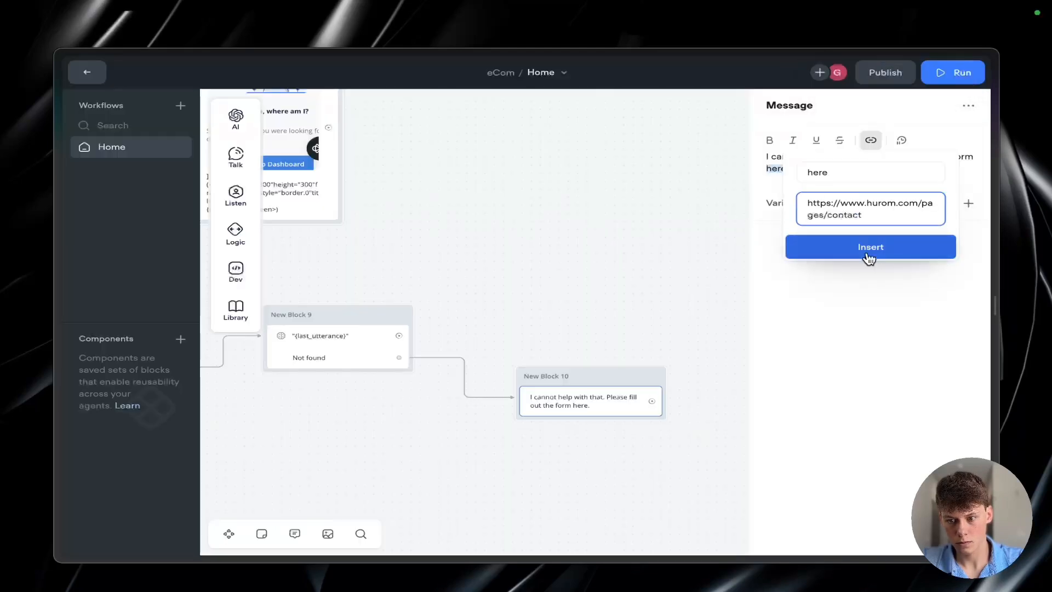
click(870, 257)
drag(848, 168, 770, 161)
click(808, 168)
click(594, 189)
Step: Link the Response AI step's answer path to a new Message block above the Not found message
scroll(609, 337, down, 1)
scroll(609, 337, left, 5)
scroll(609, 337, up, 2)
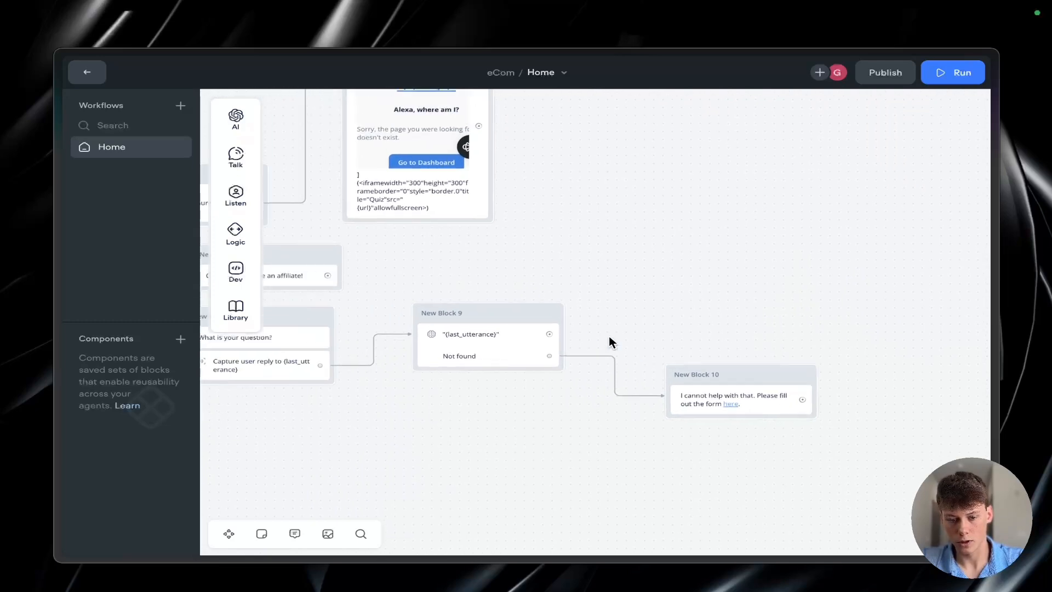
drag(603, 360, 724, 313)
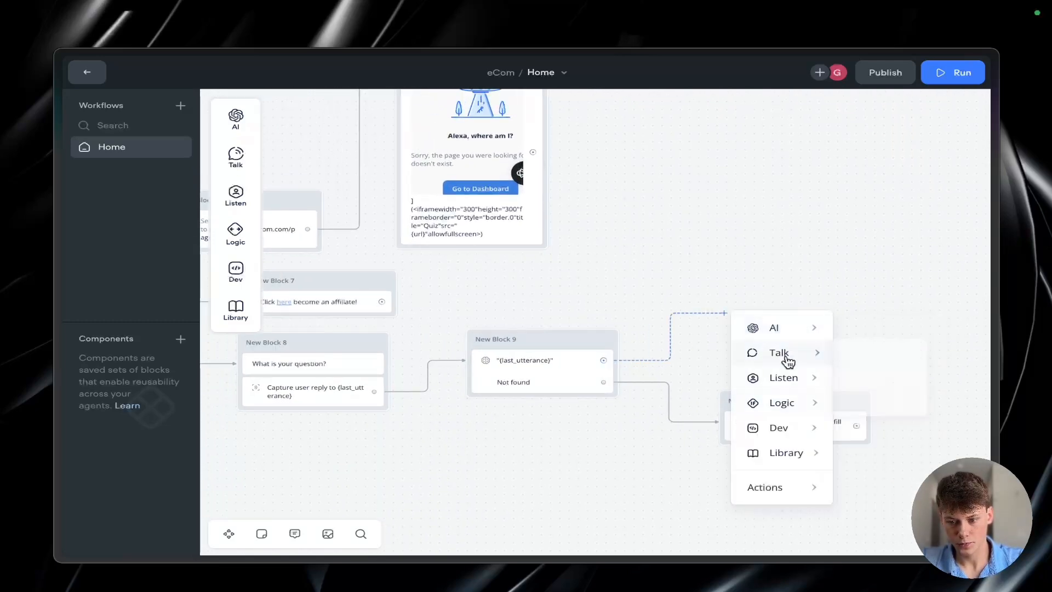
mouse_move(794, 356)
click(866, 357)
Step: Write "What else can I help you with?" in the new message and move its block higher on the canvas
click(791, 158)
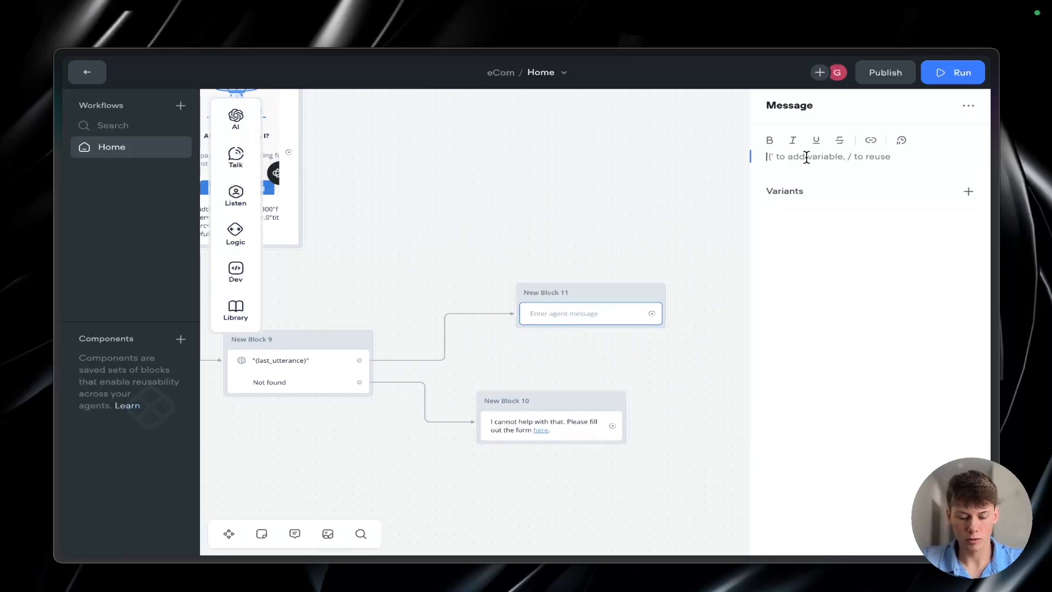
text(Waht e)
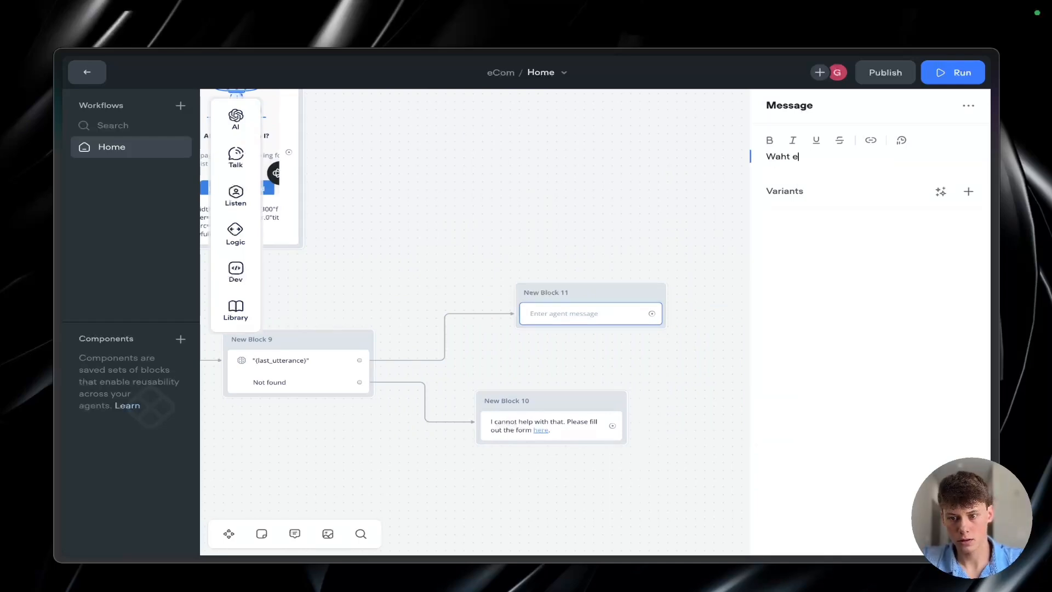
key(BackSpace)
key(BackSpace)
key(BackSpace)
key(BackSpace)
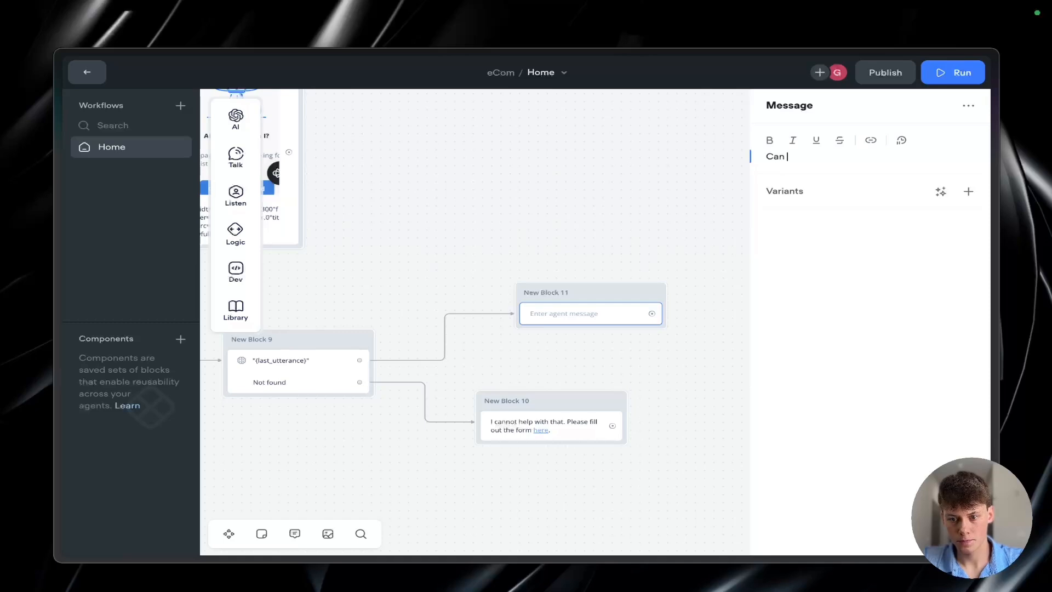
key(ctrl+a)
key(BackSpace)
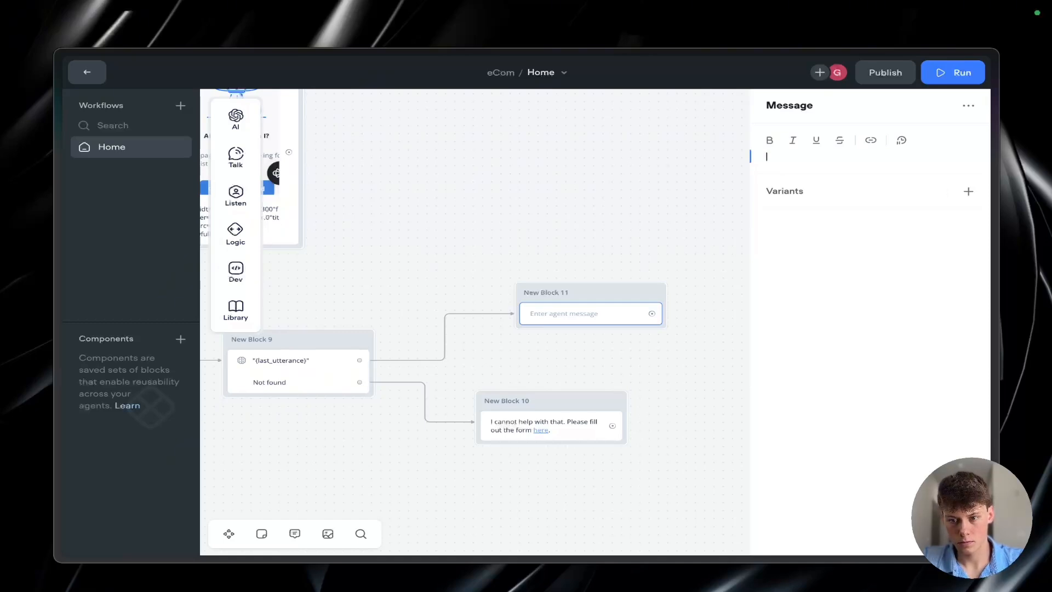
text(Wh)
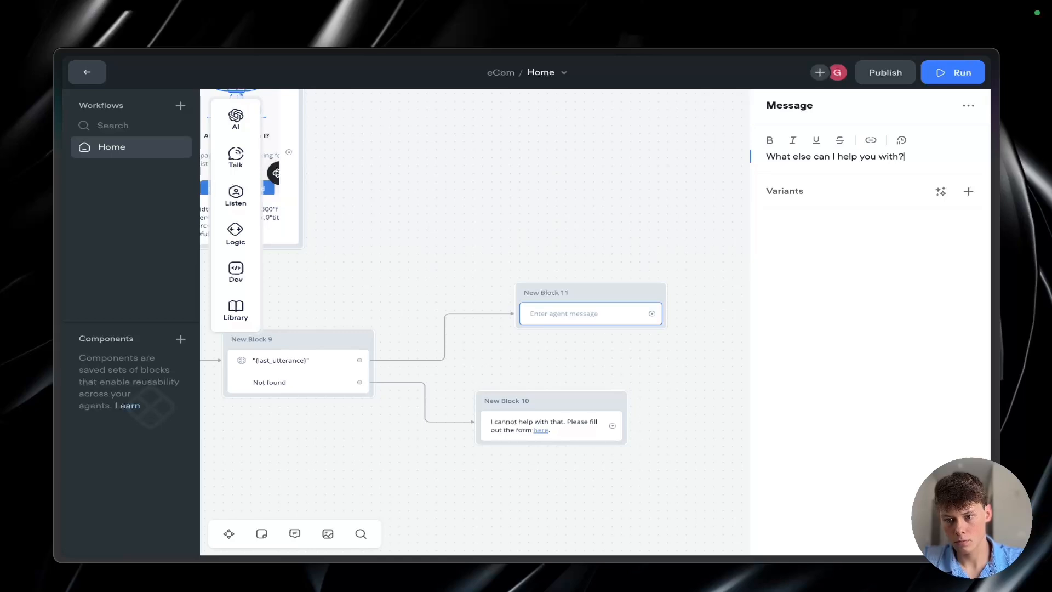
click(606, 210)
drag(609, 283, 594, 141)
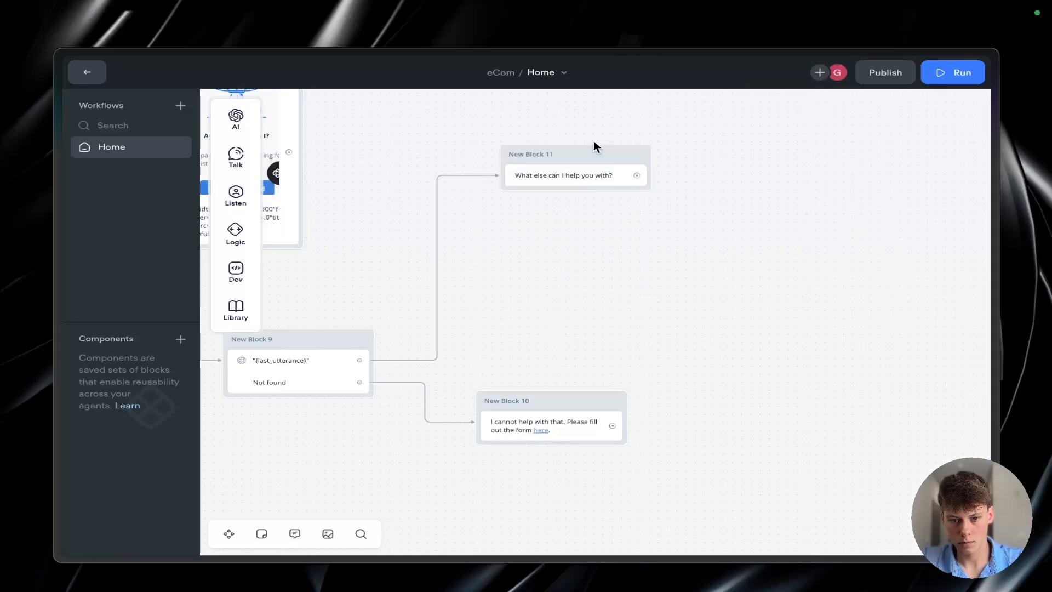
Step: Link the embedded warranty page block and the Not found message to the "What else can I help you with?" block, moving that block farther right
scroll(757, 255, left, 5)
scroll(757, 255, down, 3)
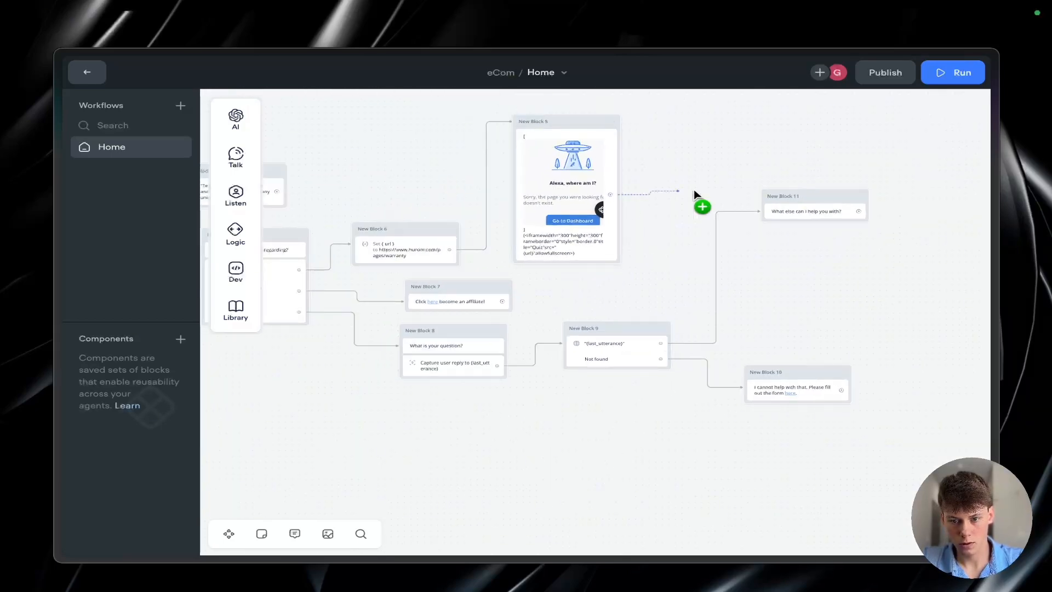
drag(694, 189, 773, 207)
click(777, 211)
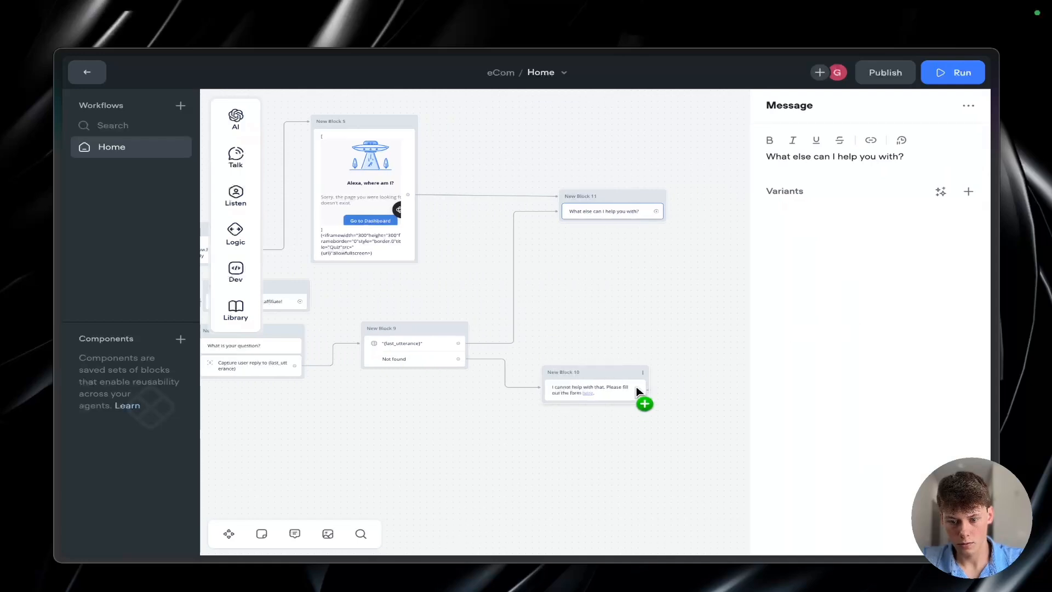
drag(636, 386, 557, 196)
mouse_move(630, 213)
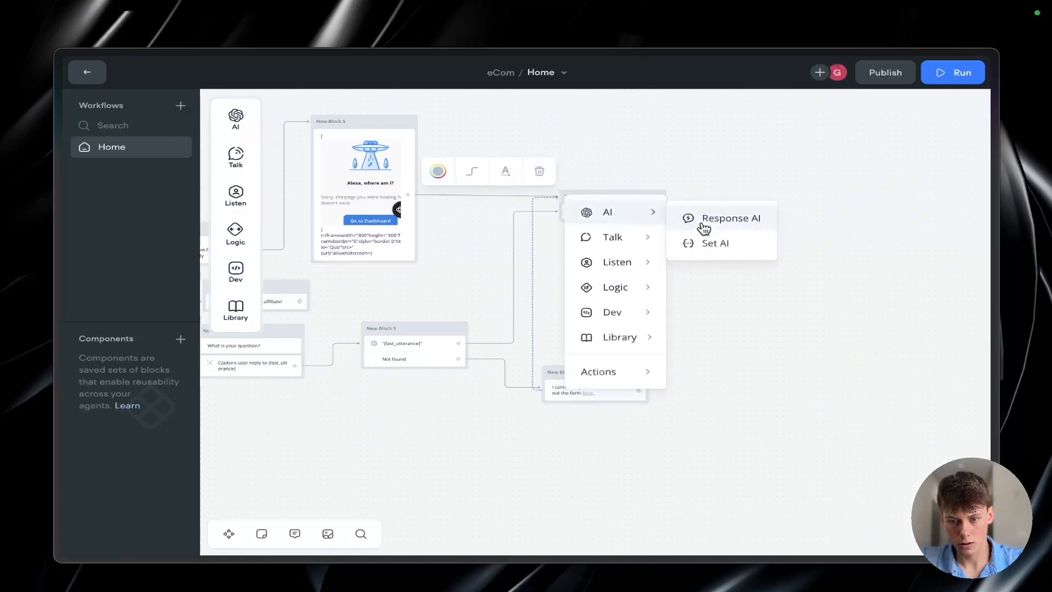
click(752, 320)
drag(642, 390, 753, 199)
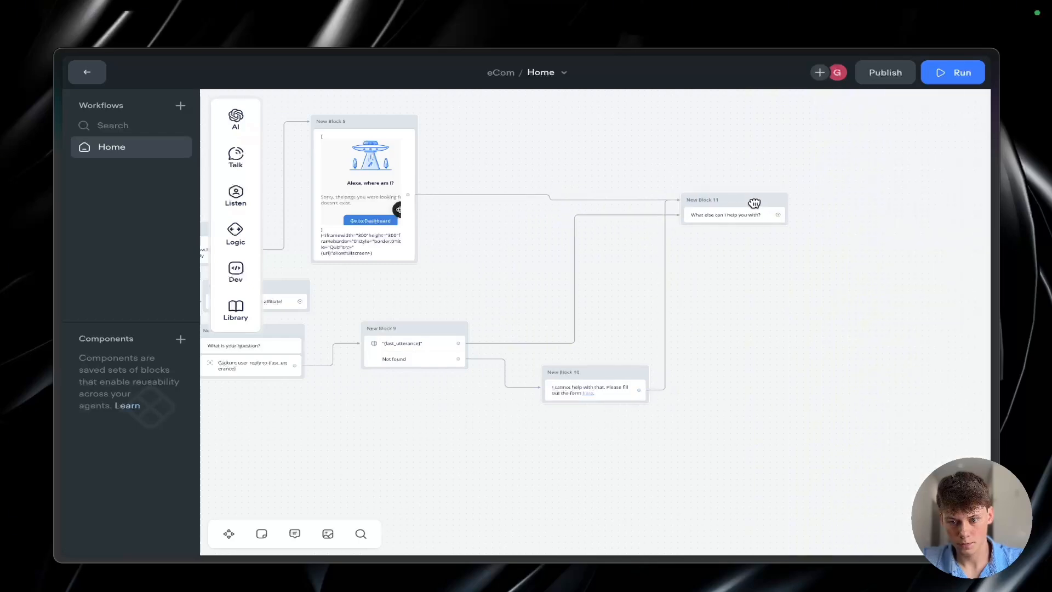
Step: Review the Home workflow's branches and the connections leading into the "What else can I help you with?" block
scroll(764, 275, up, 5)
scroll(765, 275, down, 1)
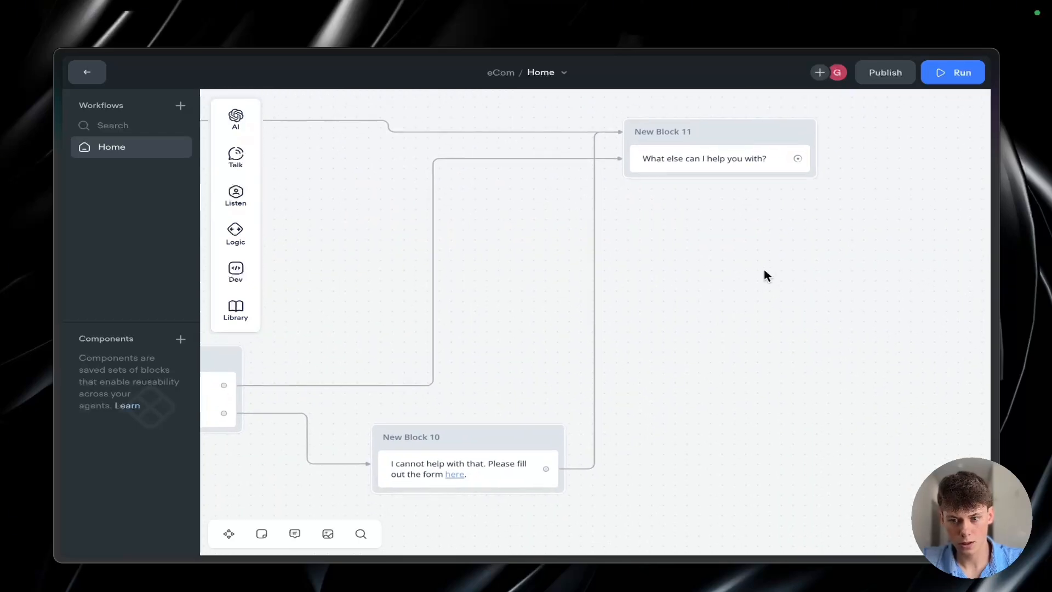
scroll(765, 275, down, 3)
scroll(765, 275, left, 2)
scroll(765, 270, down, 3)
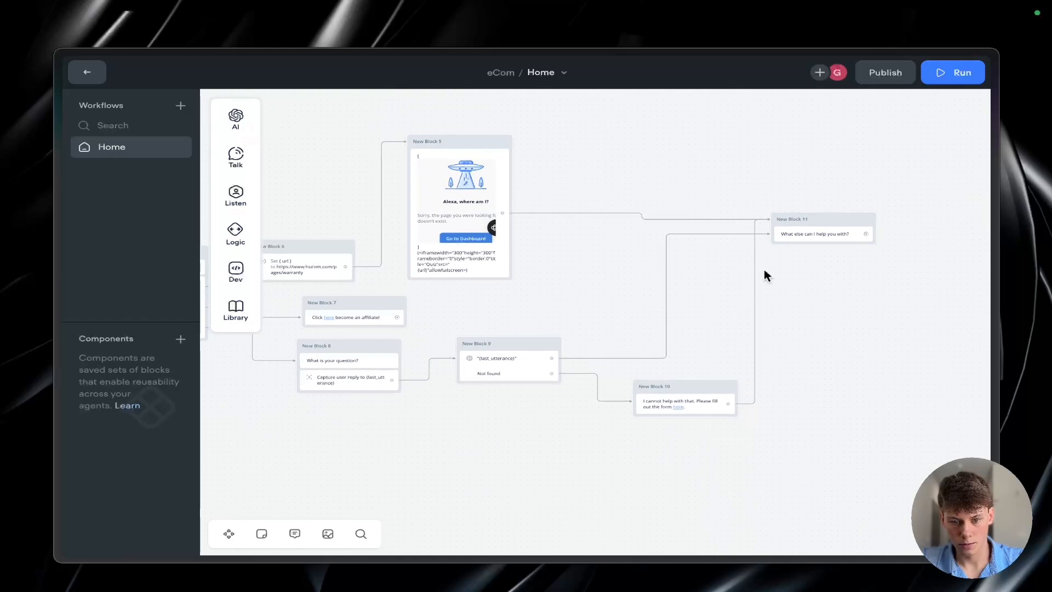
scroll(764, 270, down, 1)
scroll(773, 263, down, 2)
scroll(773, 263, left, 3)
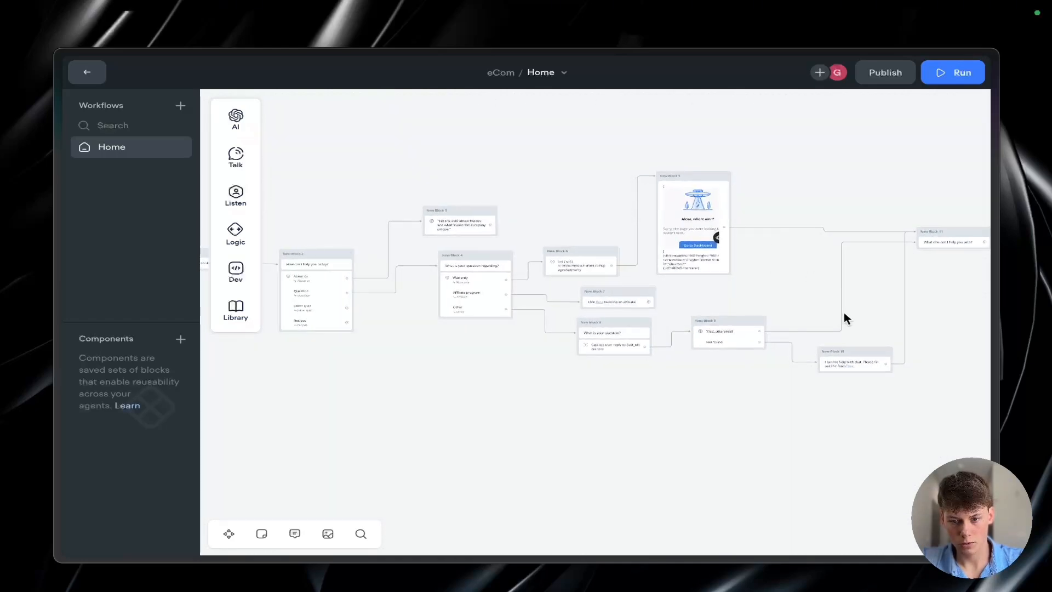
scroll(481, 411, right, 2)
scroll(609, 280, up, 4)
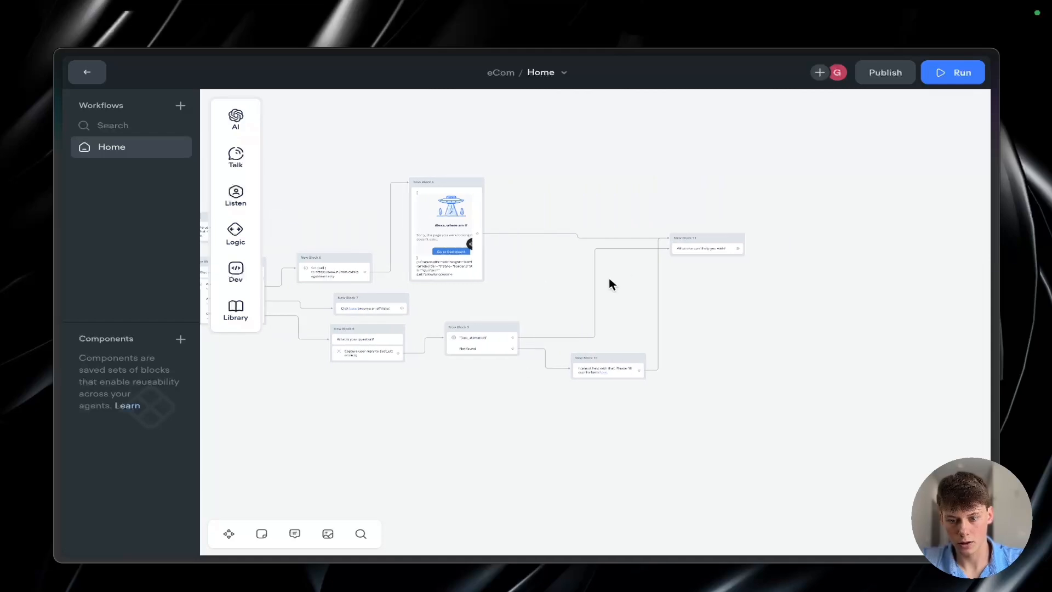
scroll(728, 237, up, 3)
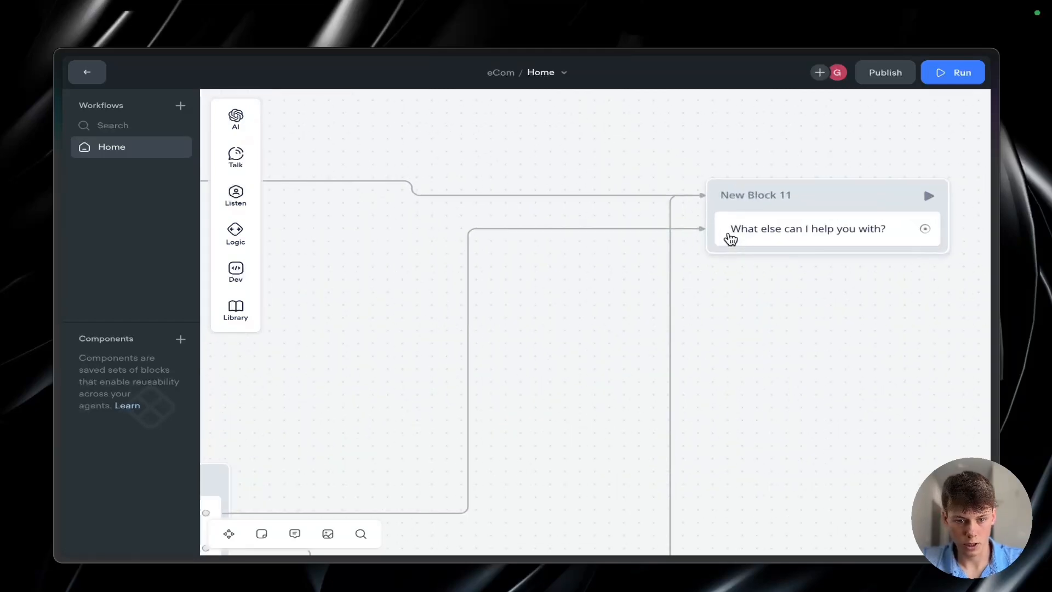
scroll(728, 237, right, 5)
scroll(728, 237, down, 2)
scroll(659, 249, down, 5)
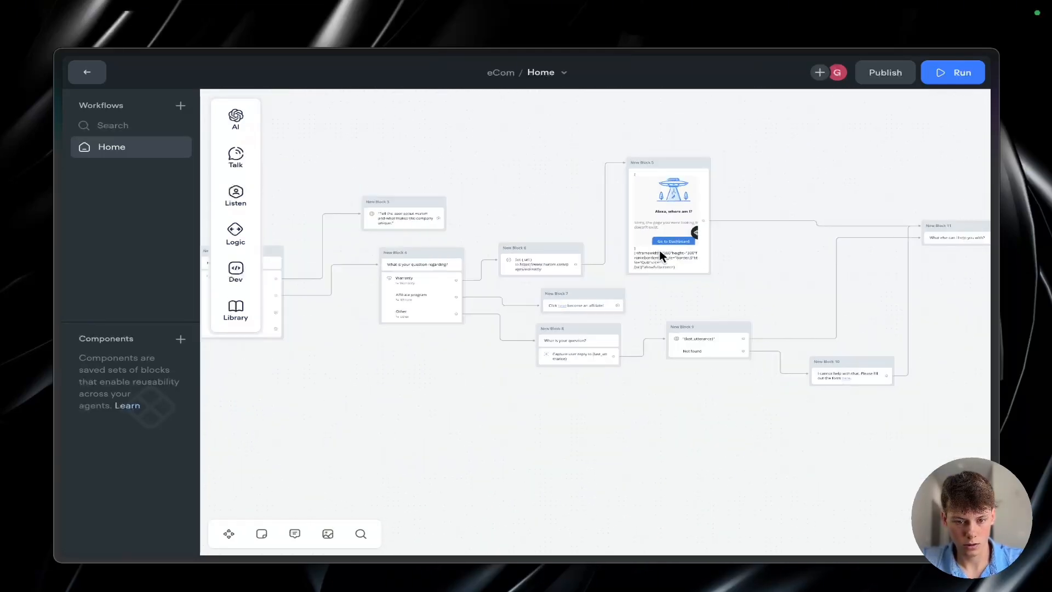
Step: Copy the About us, Question, Juicer Quiz and Recipes buttons and place the copy under the "What else can I help you with?" message
scroll(659, 250, left, 3)
click(476, 305)
key(super+c)
click(583, 351)
scroll(570, 360, right, 10)
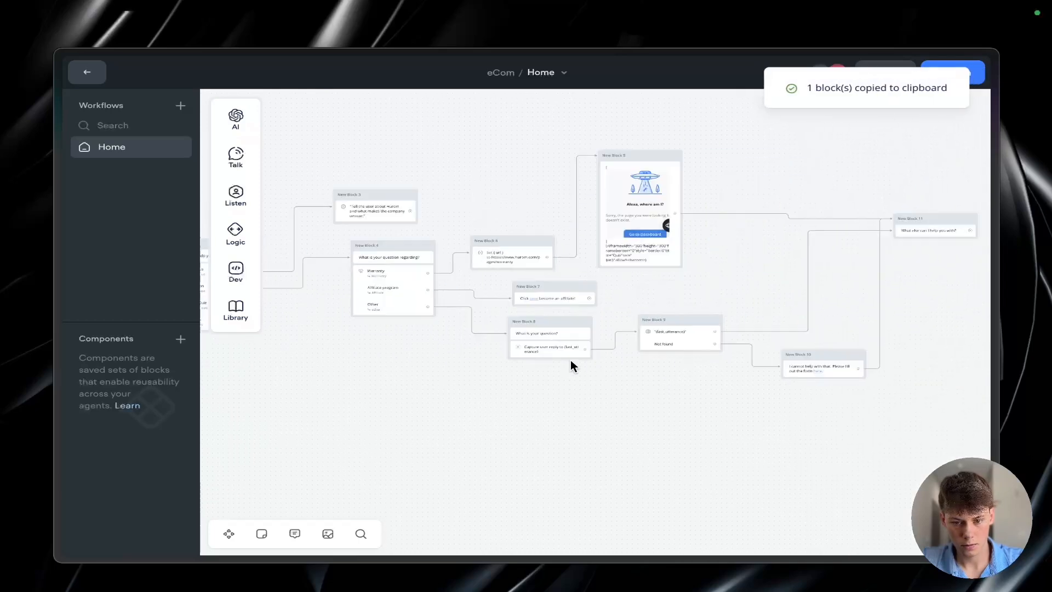
key(super+v)
drag(590, 293, 538, 242)
scroll(523, 261, up, 5)
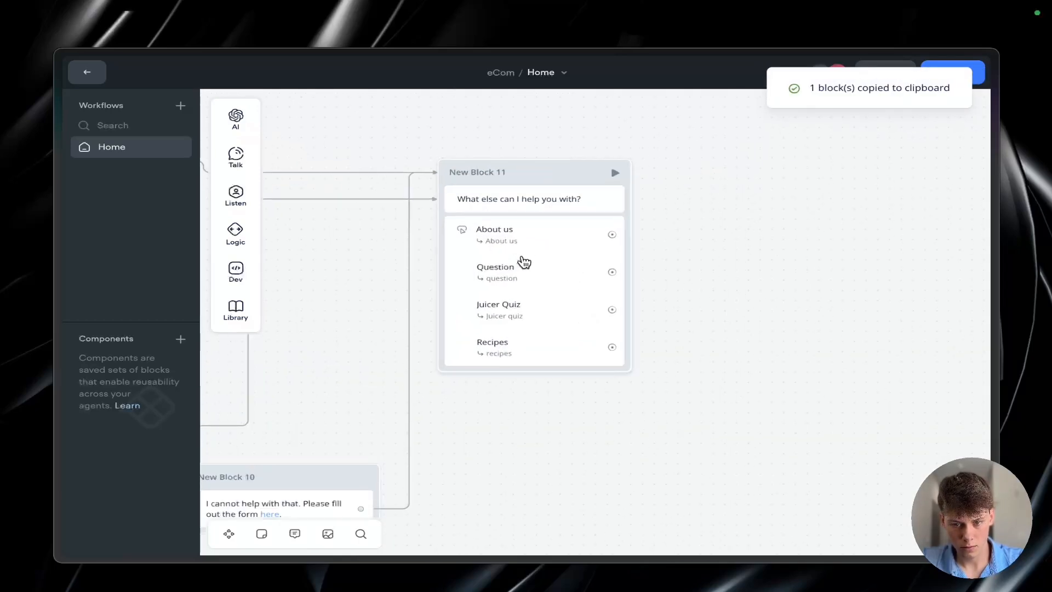
Step: Add a fifth button labelled "I'm all done" to the copied buttons and open the intent choices for it
click(556, 340)
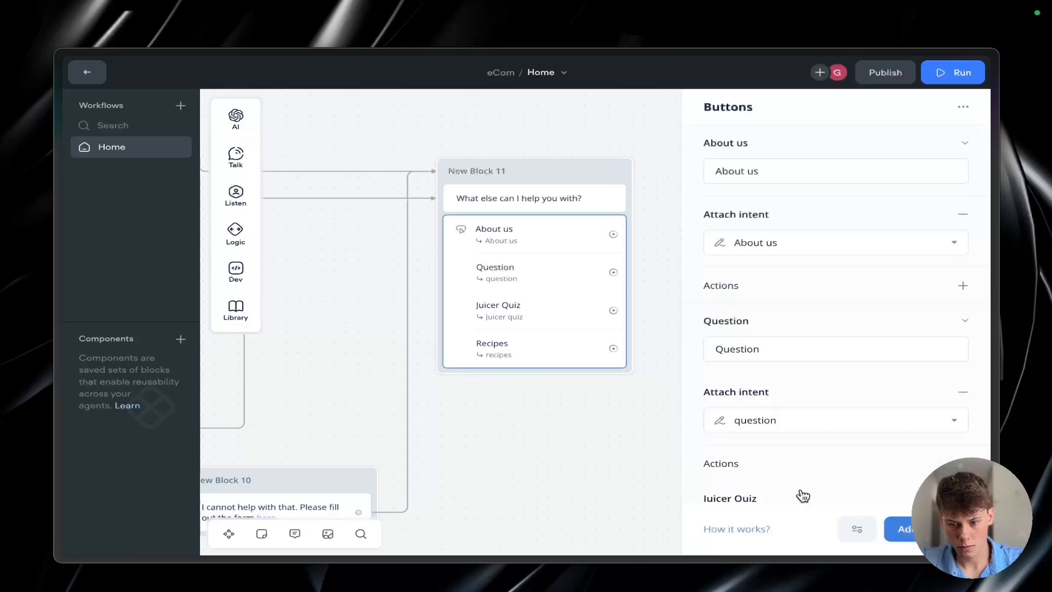
scroll(800, 494, down, 5)
click(892, 529)
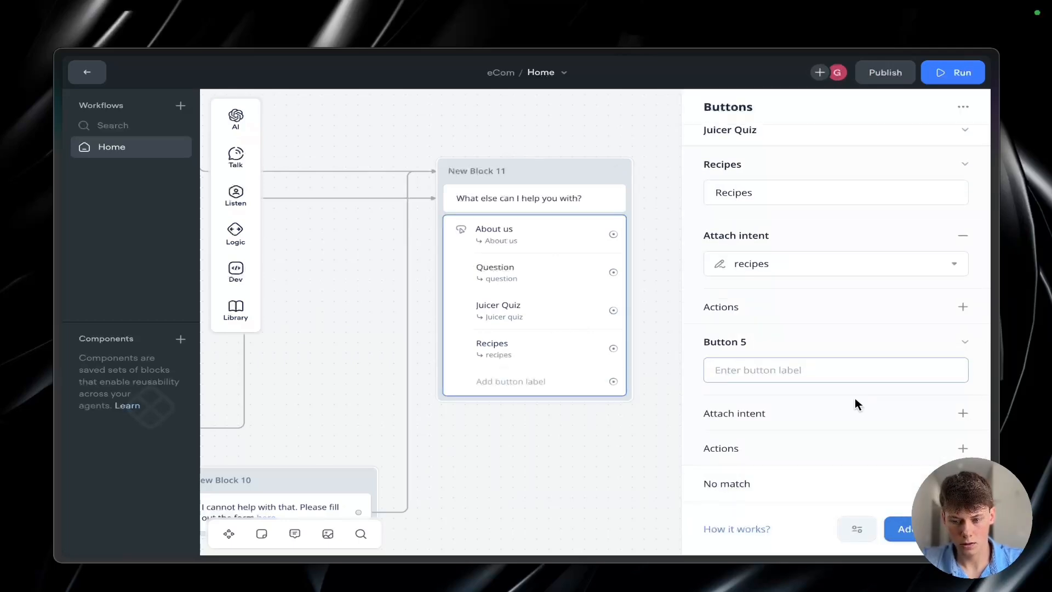
text(I'm all done)
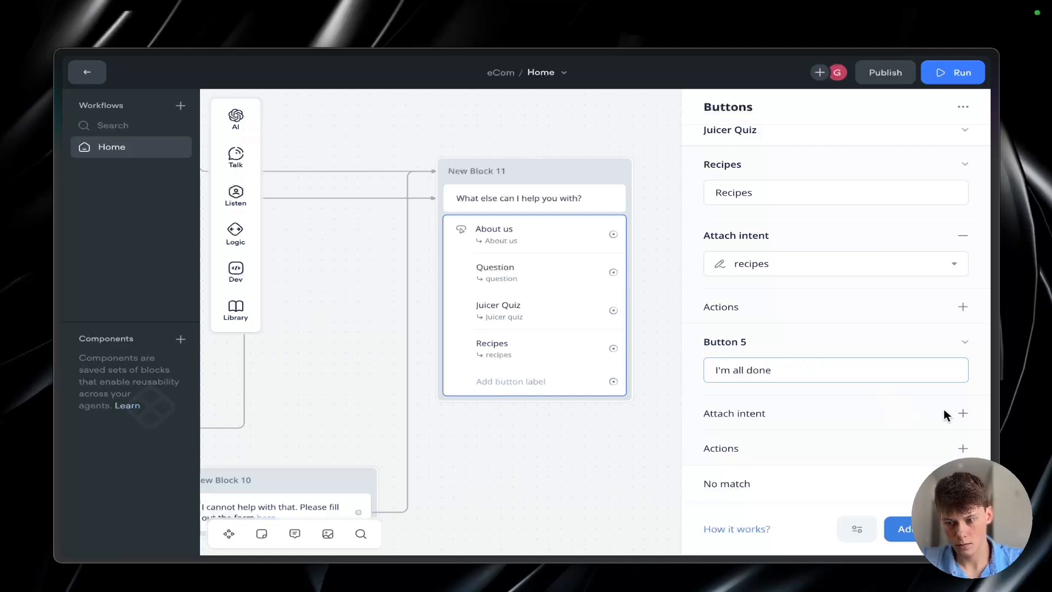
click(943, 414)
click(848, 440)
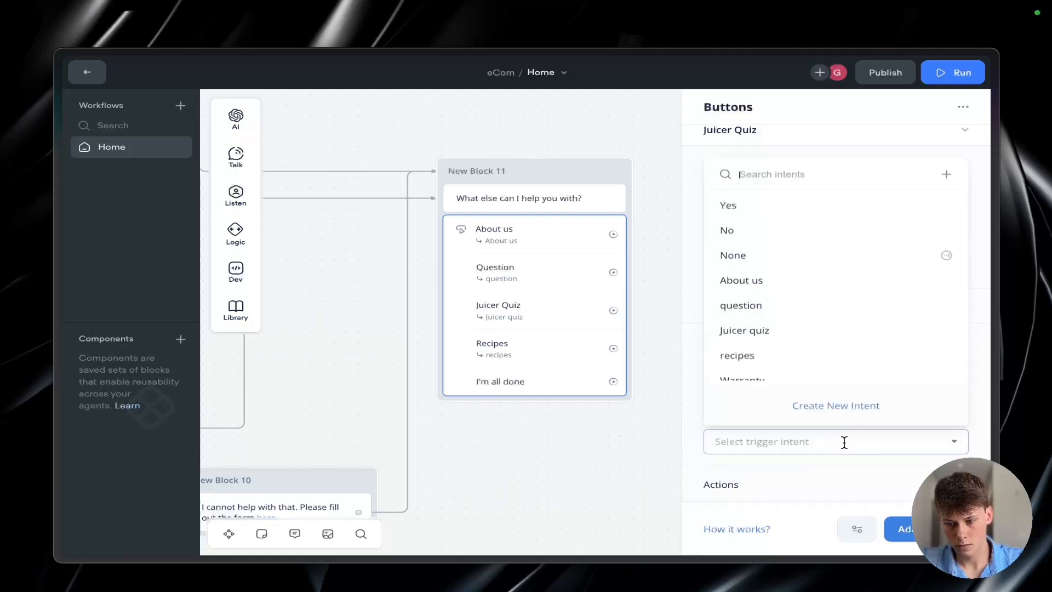
click(824, 394)
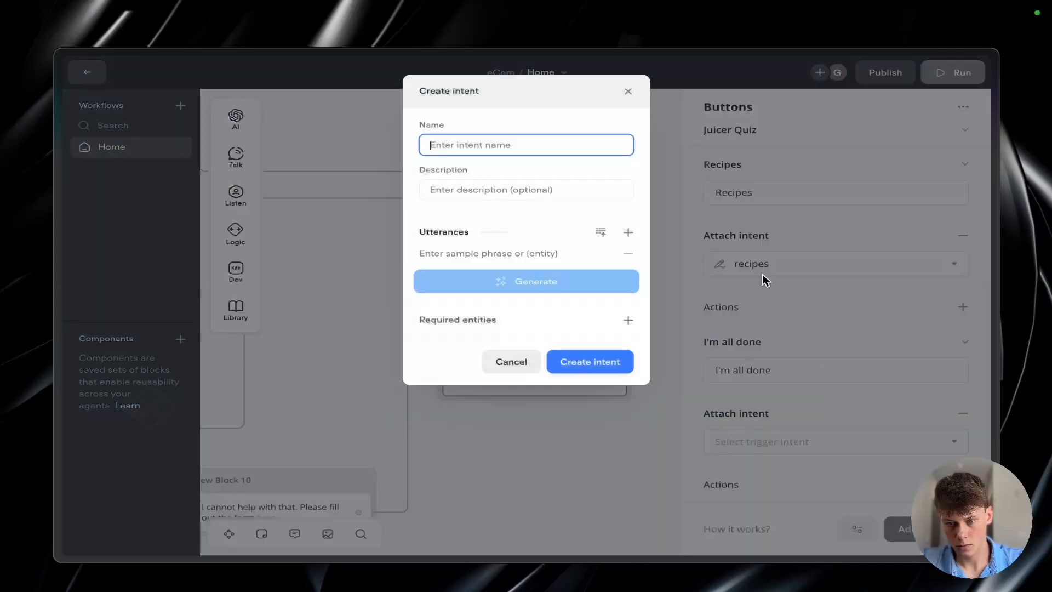
click(627, 91)
click(849, 439)
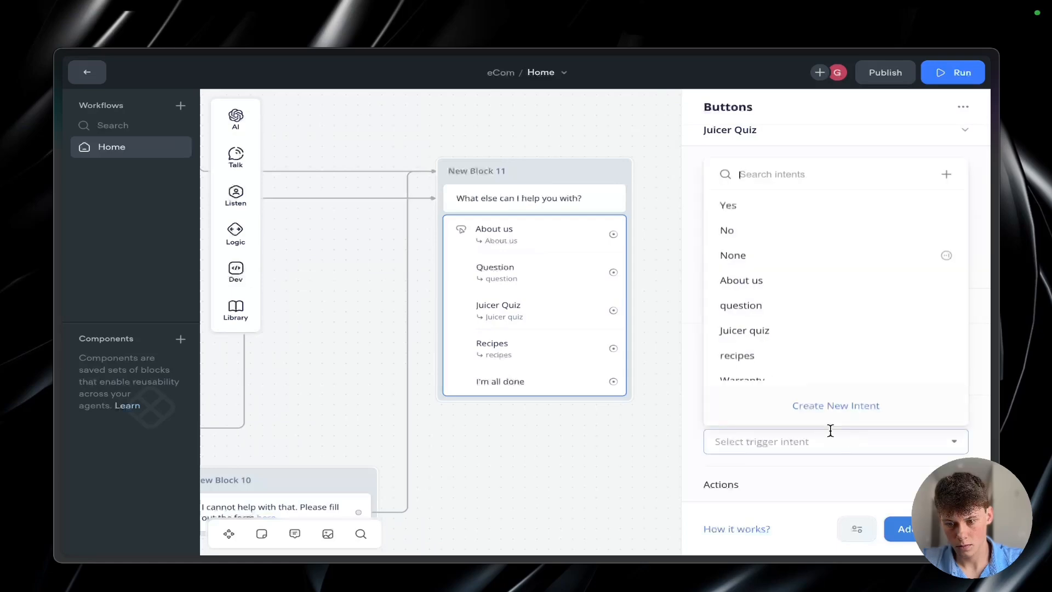
Step: Start a new intent named Done for the "I'm all done" button with utterances "I'm all done", "I'm done" and "done"
click(827, 404)
text(Done)
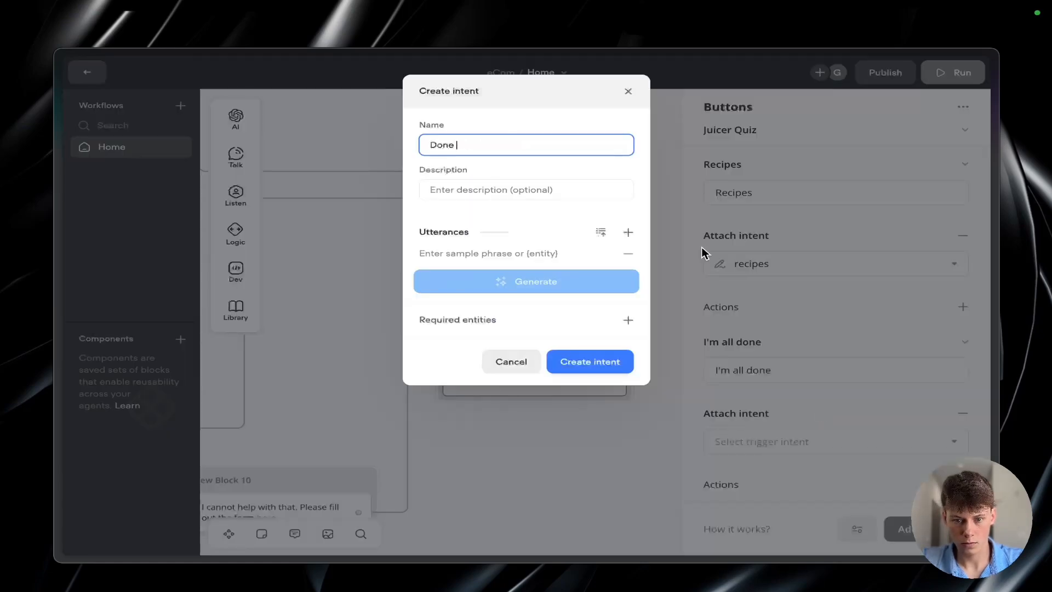
click(533, 248)
text(I'm all done)
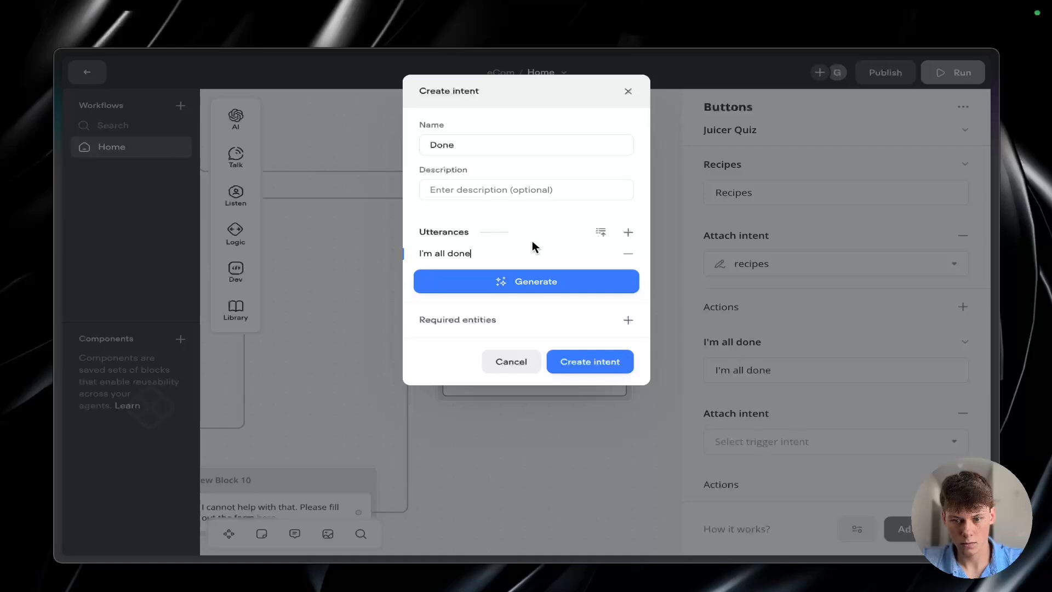
click(628, 233)
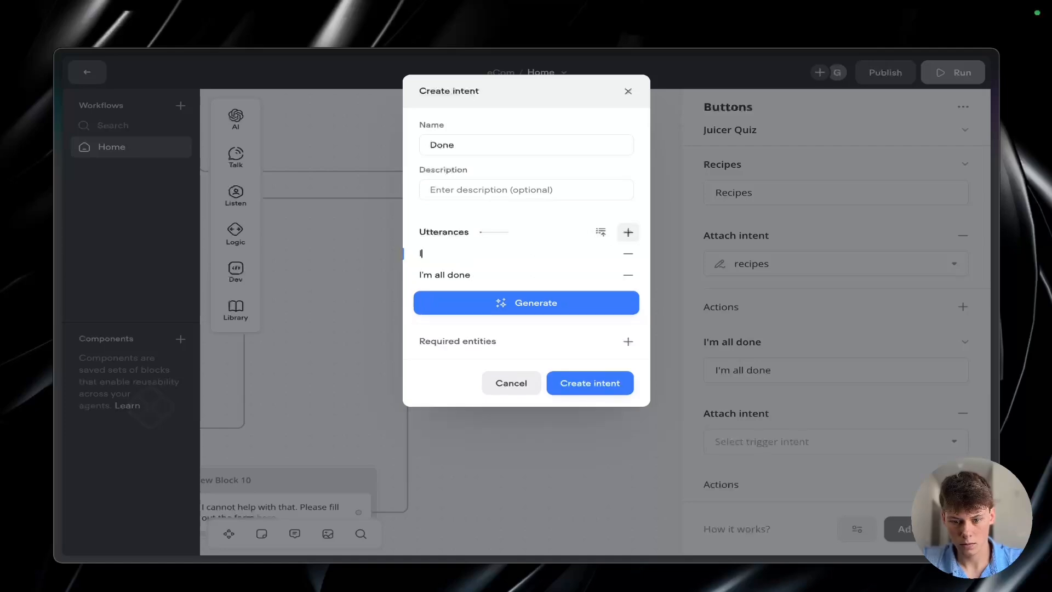
click(628, 233)
text(done)
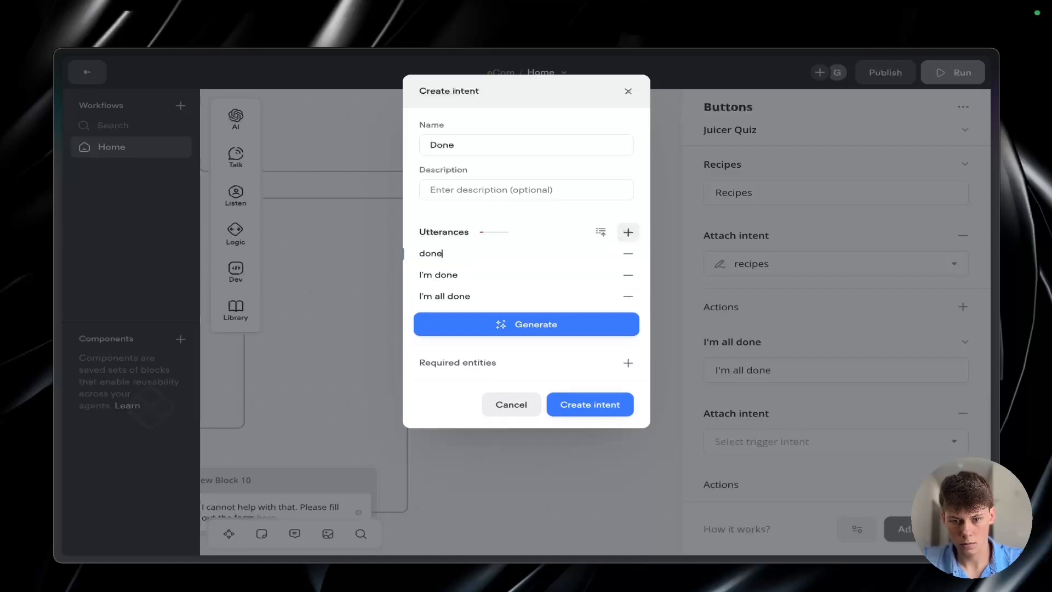
Step: Add the utterances "Done", "Im done" and "im done" to the Done intent and create it
key(Return)
text(Done)
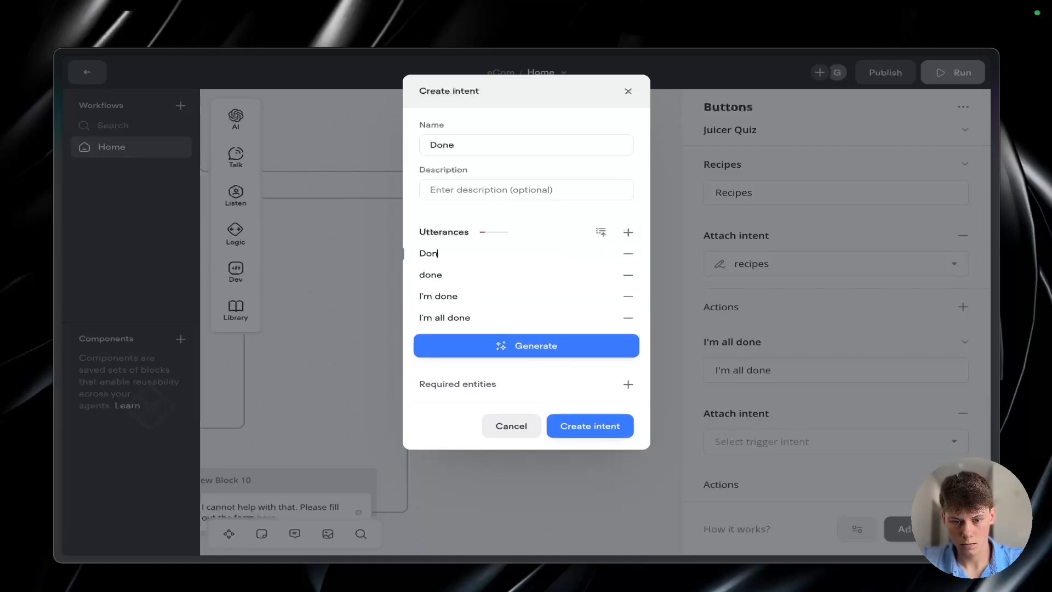
key(Return)
text(Im done)
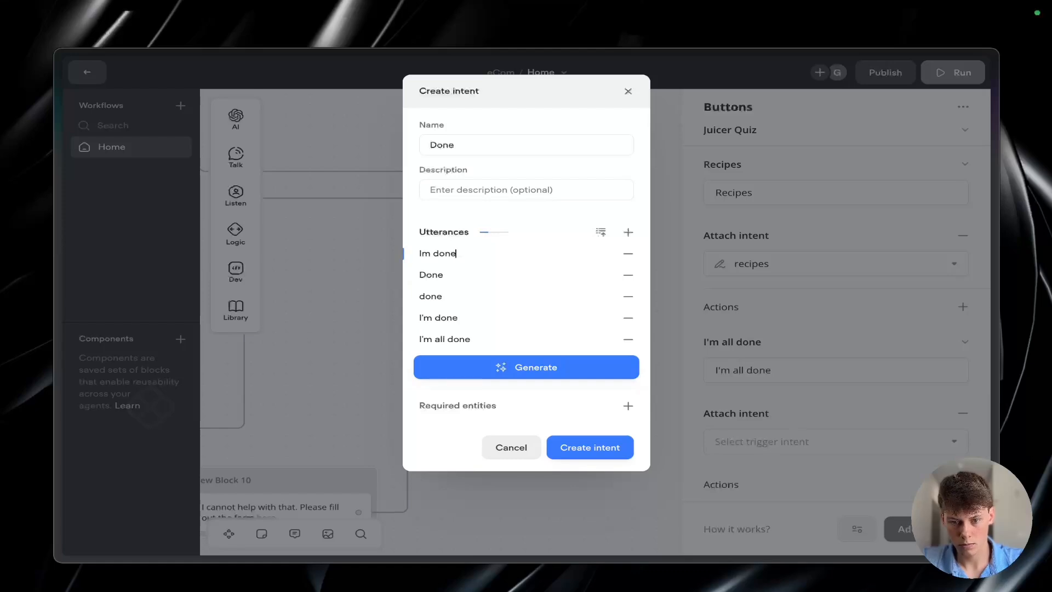
key(Return)
text(I)
key(Return)
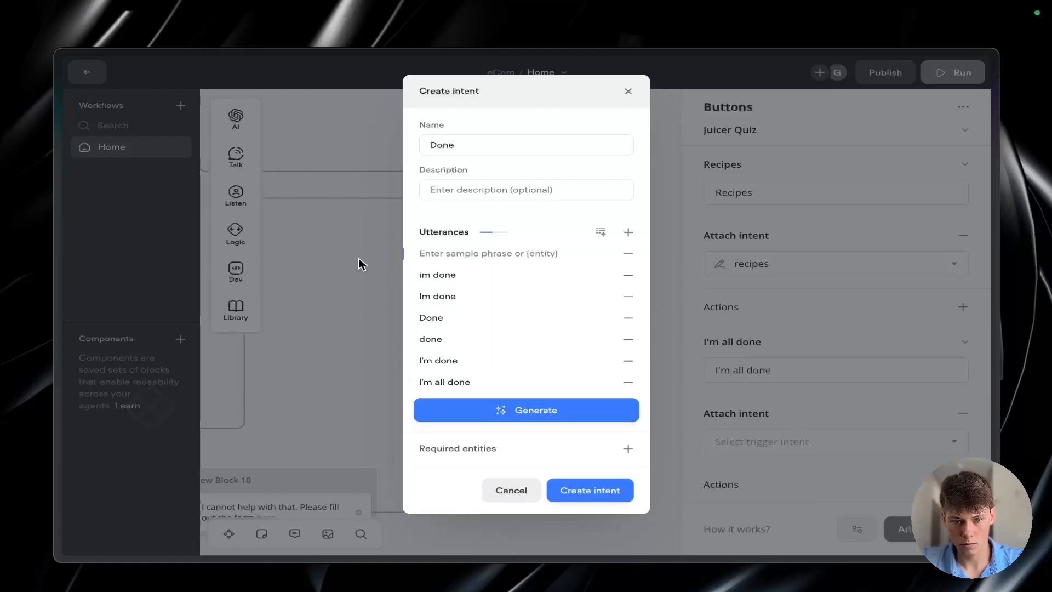
click(595, 489)
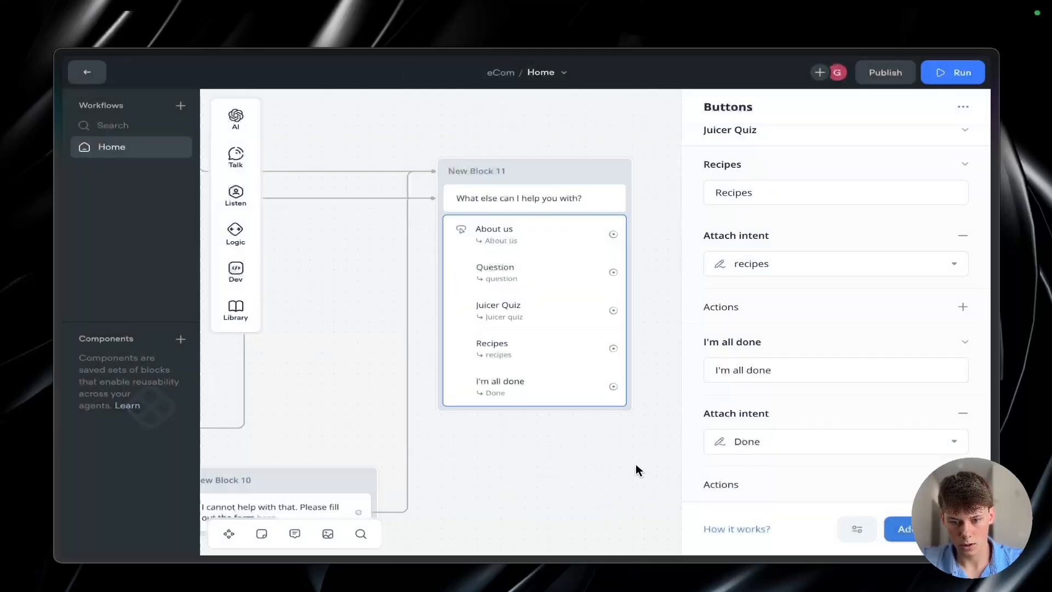
Step: Link the About us button under "What else can I help you with?" back to the block that tells the user about Hurom
scroll(623, 450, down, 2)
scroll(623, 450, left, 2)
scroll(623, 449, down, 3)
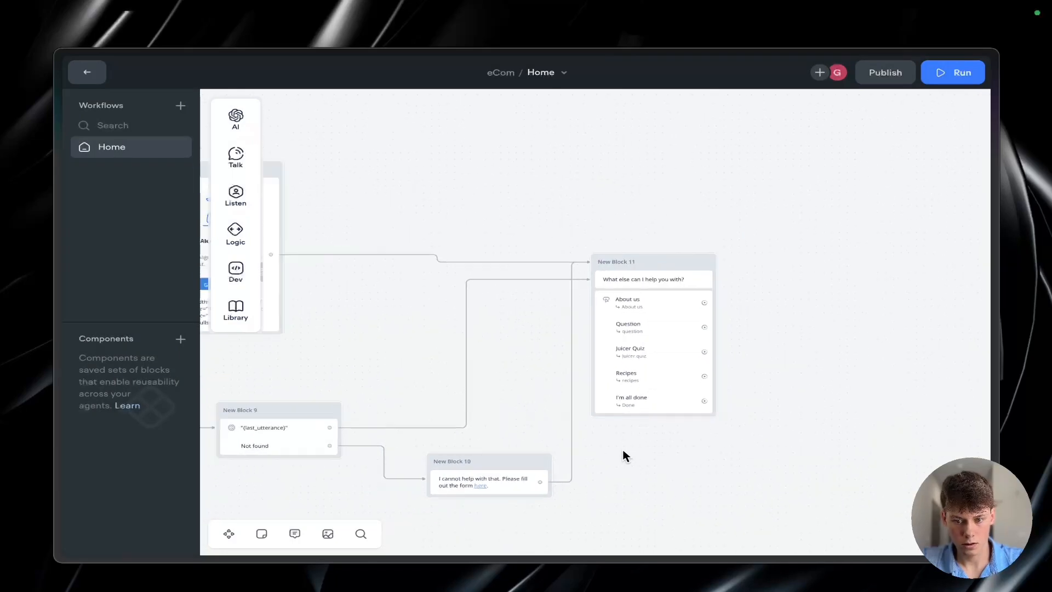
scroll(623, 449, left, 1)
scroll(623, 450, down, 3)
scroll(622, 449, left, 3)
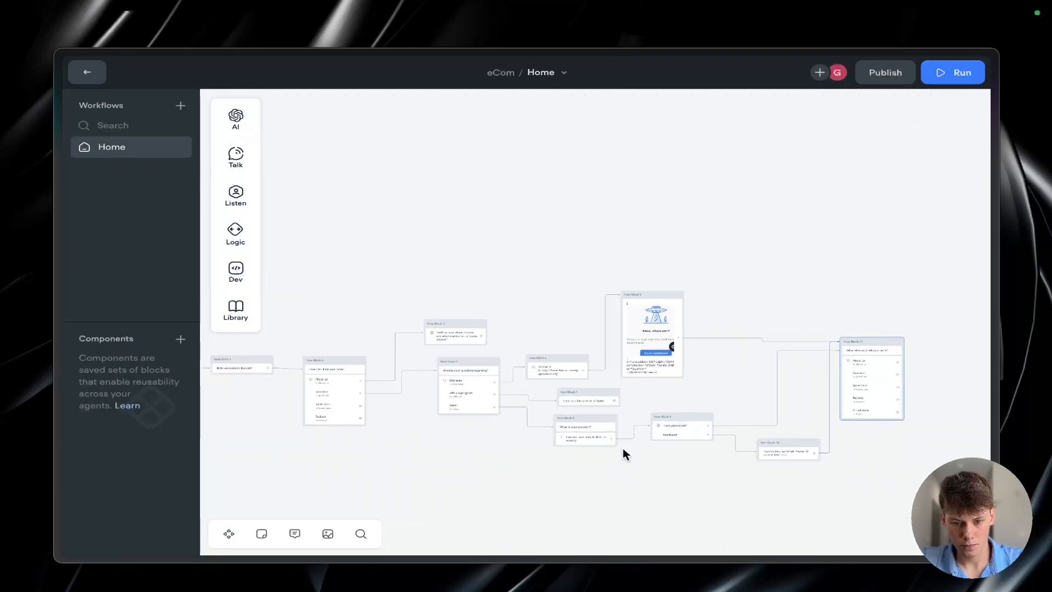
scroll(770, 406, up, 3)
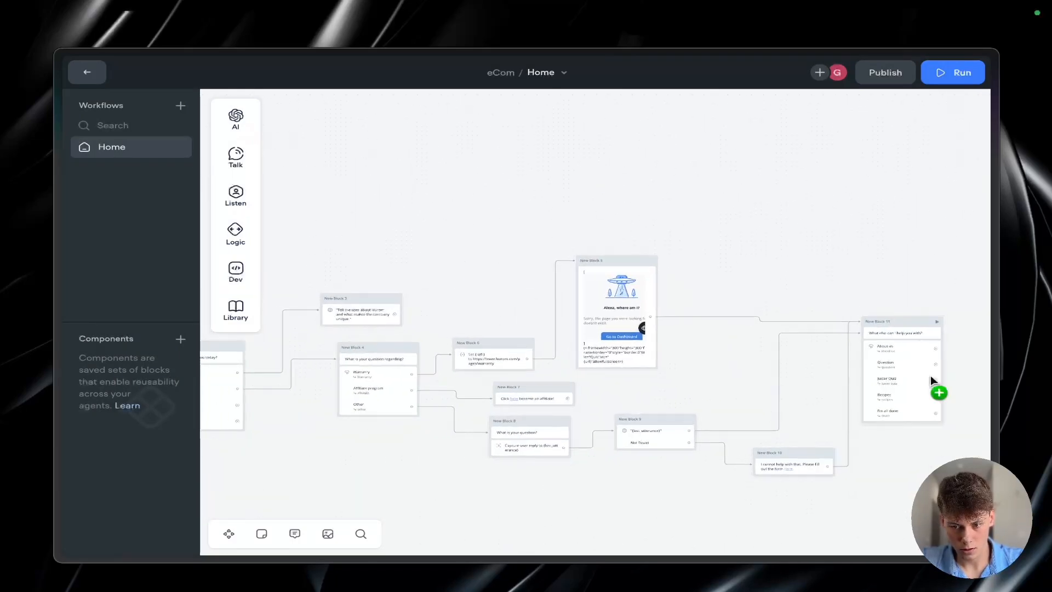
drag(937, 349, 334, 294)
Step: Reroute the About us return connection so it runs above all blocks and around the far side of the follow-up menu
click(544, 300)
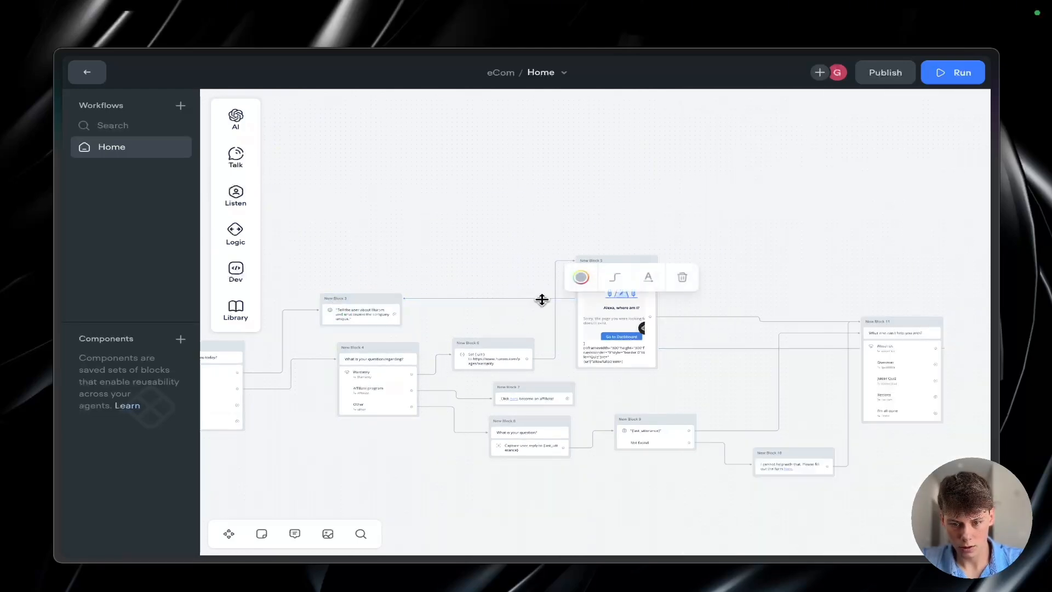
drag(543, 300, 545, 202)
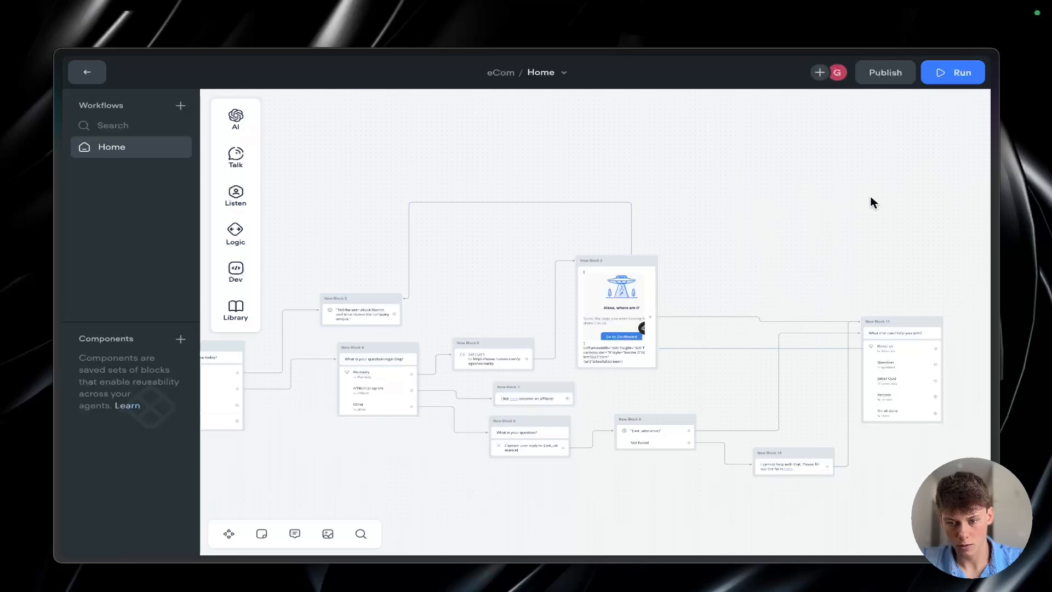
click(630, 220)
drag(630, 220, 977, 201)
scroll(873, 236, down, 1)
scroll(873, 236, up, 1)
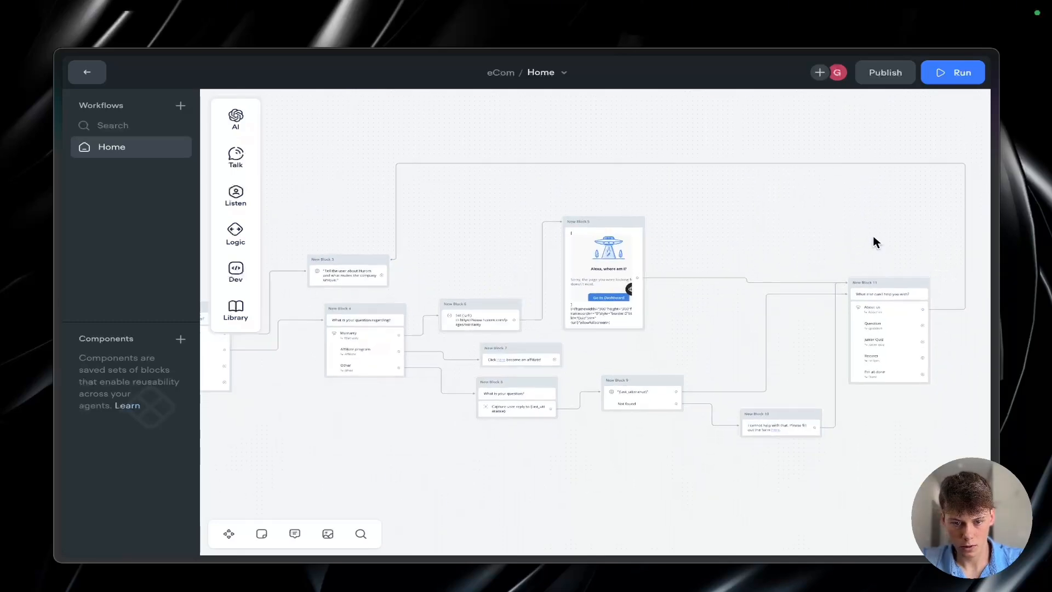
Step: Link the Hurom company description block to "What else can I help you with?" and route the connection above the embedded warranty page block
scroll(347, 262, up, 3)
scroll(347, 261, down, 3)
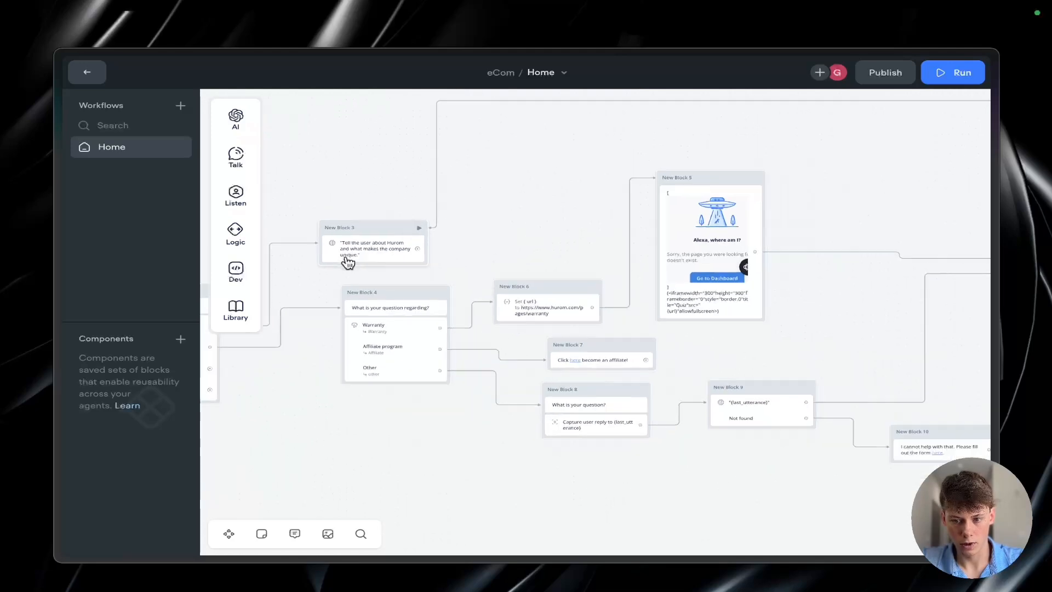
drag(406, 253, 909, 259)
click(424, 255)
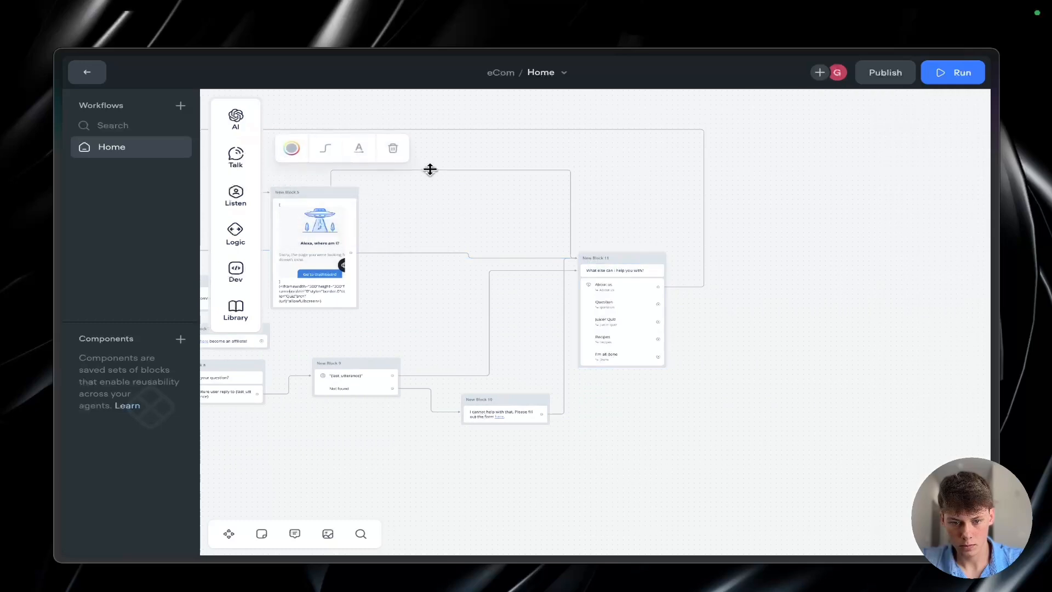
drag(540, 169, 381, 165)
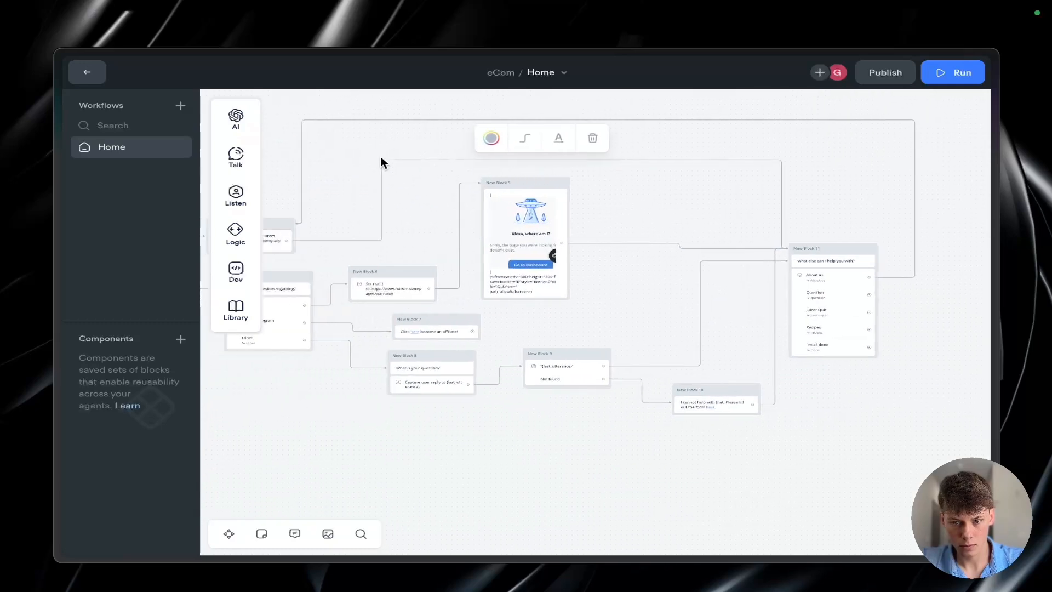
click(395, 185)
Step: Examine the connections between the opening menu, the Hurom description, the question branches and the "What else can I help you with?" block
scroll(394, 185, down, 2)
scroll(395, 185, up, 4)
scroll(394, 186, down, 3)
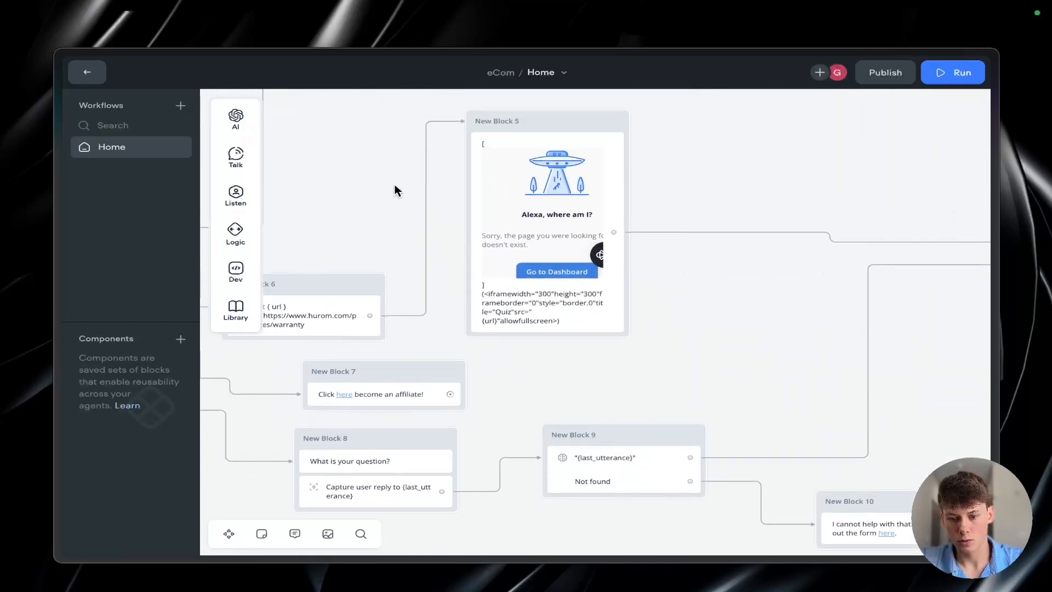
scroll(406, 337, up, 2)
scroll(404, 338, left, 4)
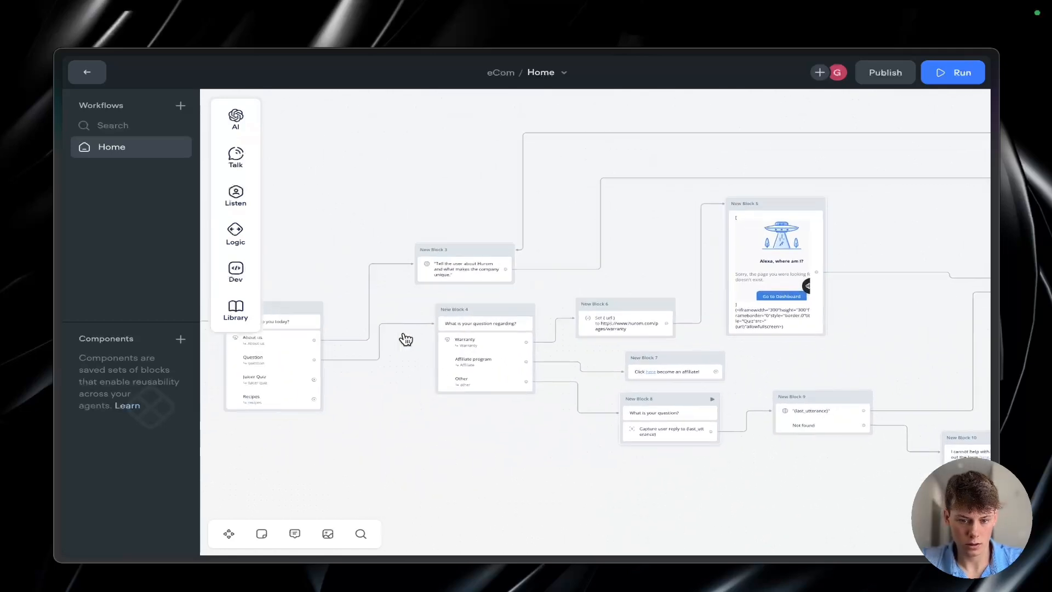
scroll(404, 338, right, 2)
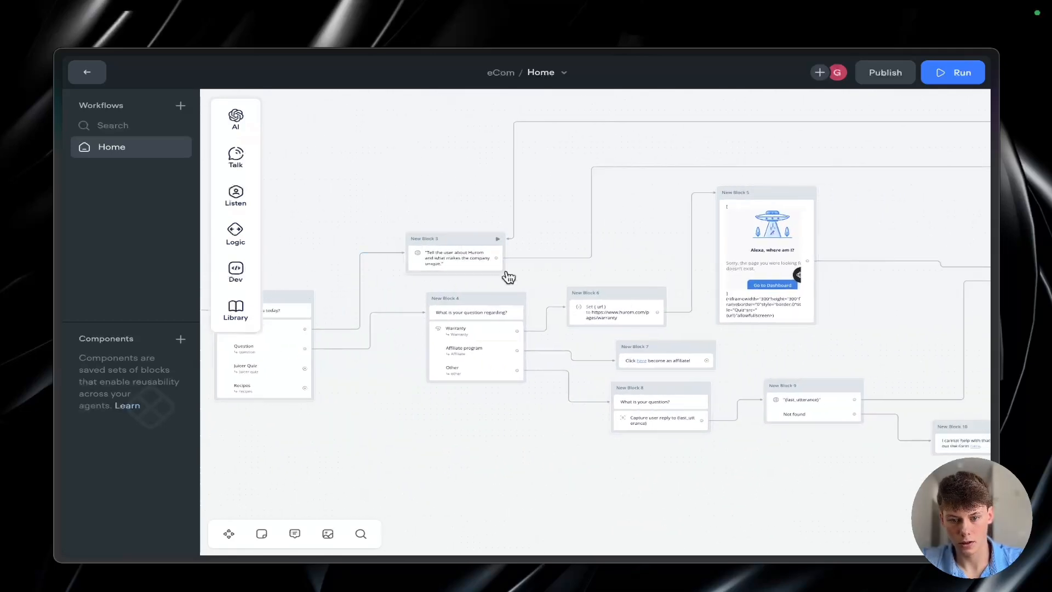
scroll(509, 278, right, 4)
scroll(864, 291, up, 3)
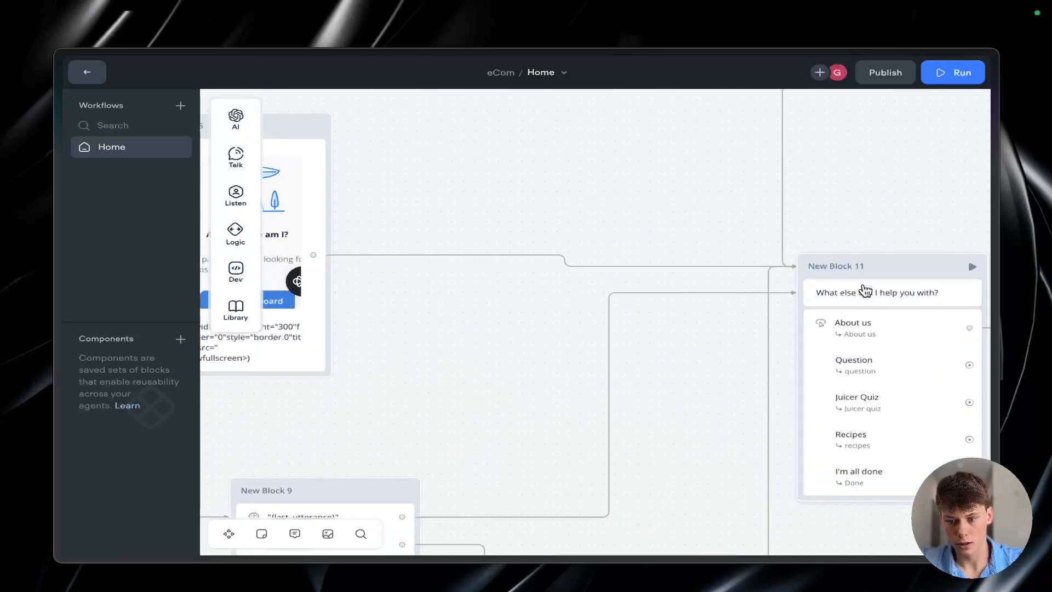
scroll(865, 290, up, 3)
scroll(864, 291, right, 6)
scroll(864, 290, down, 1)
scroll(864, 290, left, 1)
scroll(863, 289, down, 3)
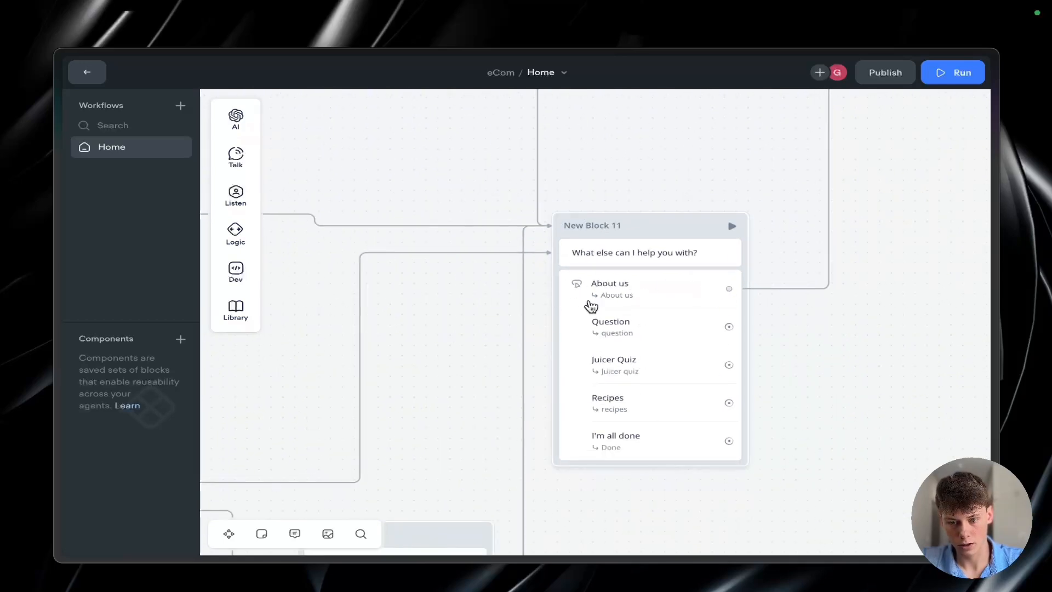
scroll(448, 310, down, 3)
scroll(448, 310, left, 4)
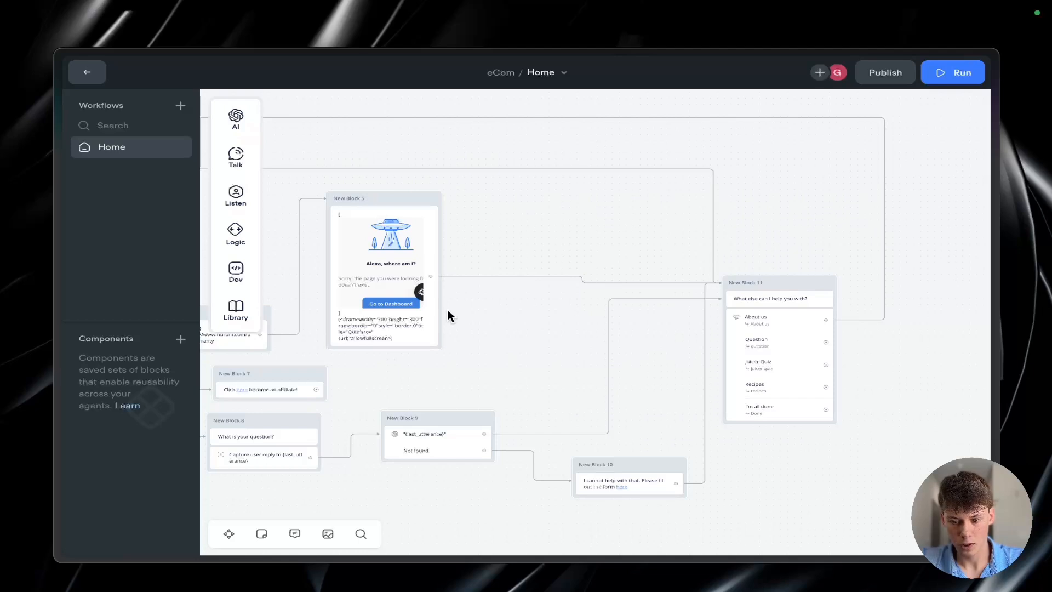
scroll(448, 310, down, 2)
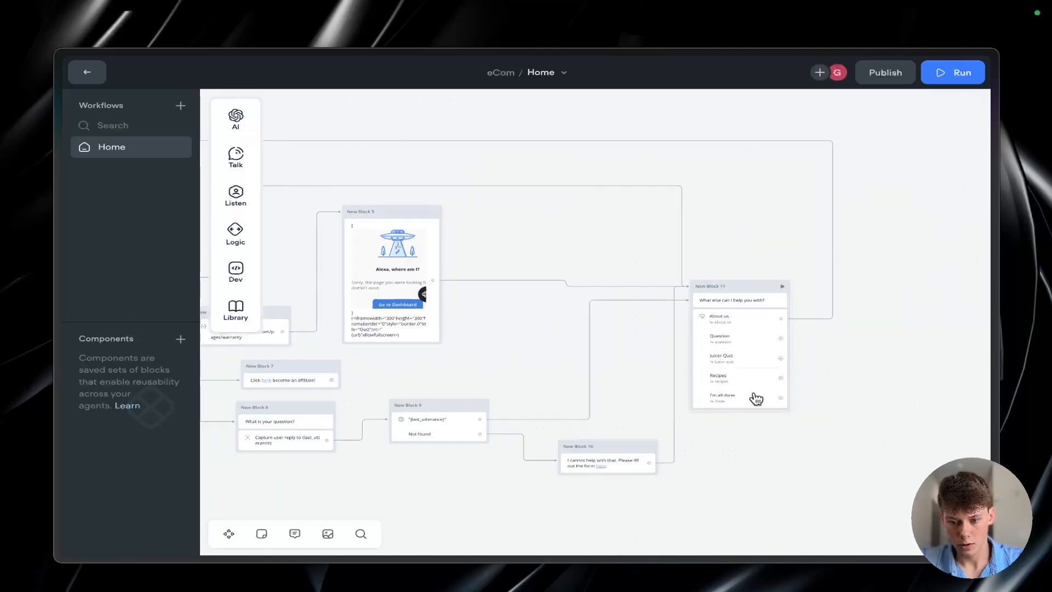
Step: Add an End block linked from the "I'm all done" button and move it farther right
scroll(756, 398, up, 3)
scroll(786, 408, right, 4)
drag(581, 406, 763, 374)
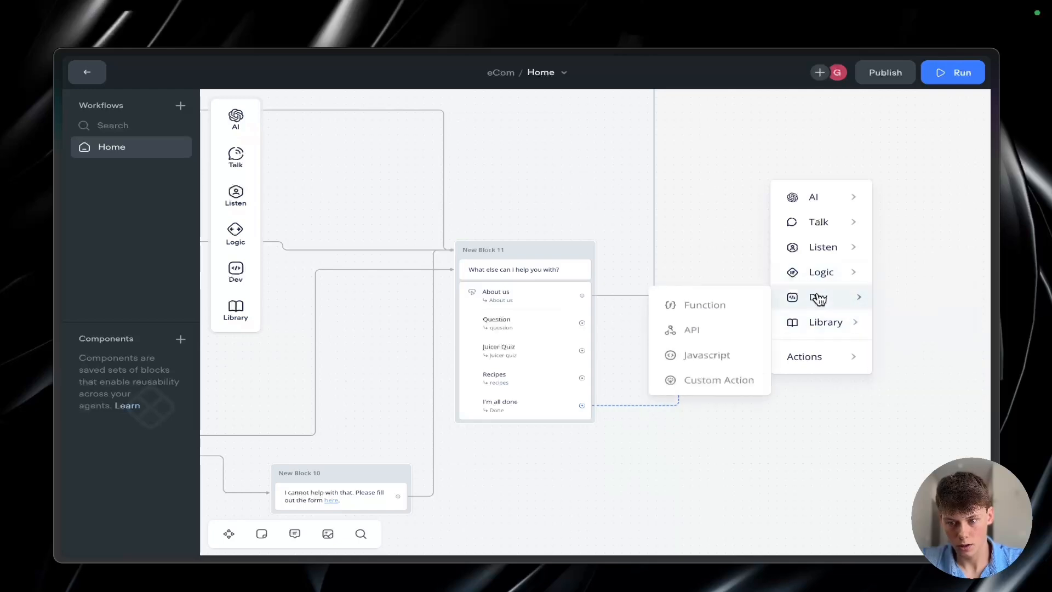
mouse_move(832, 272)
click(927, 377)
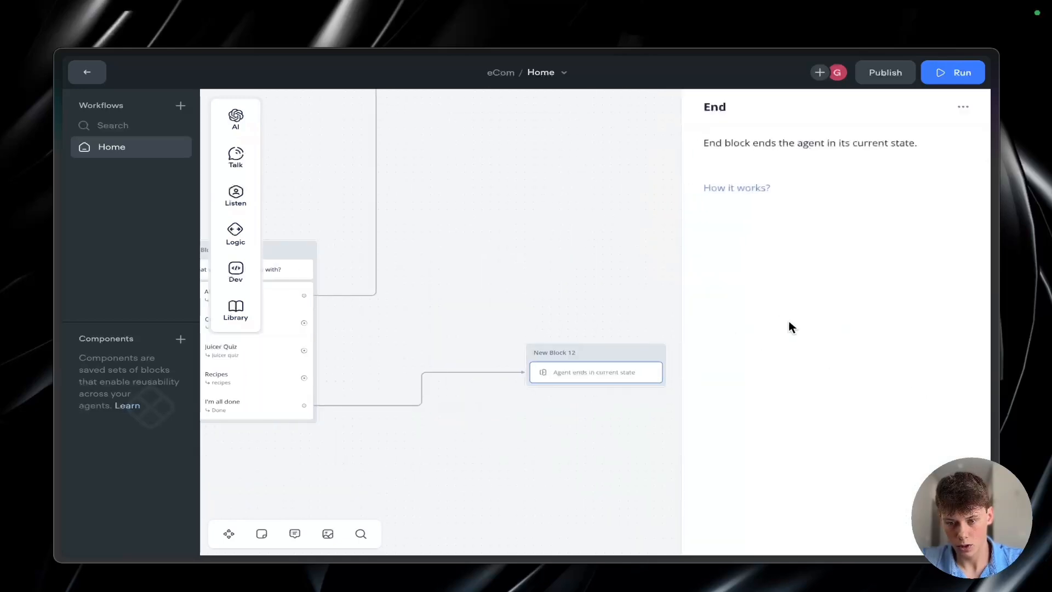
drag(616, 345, 735, 353)
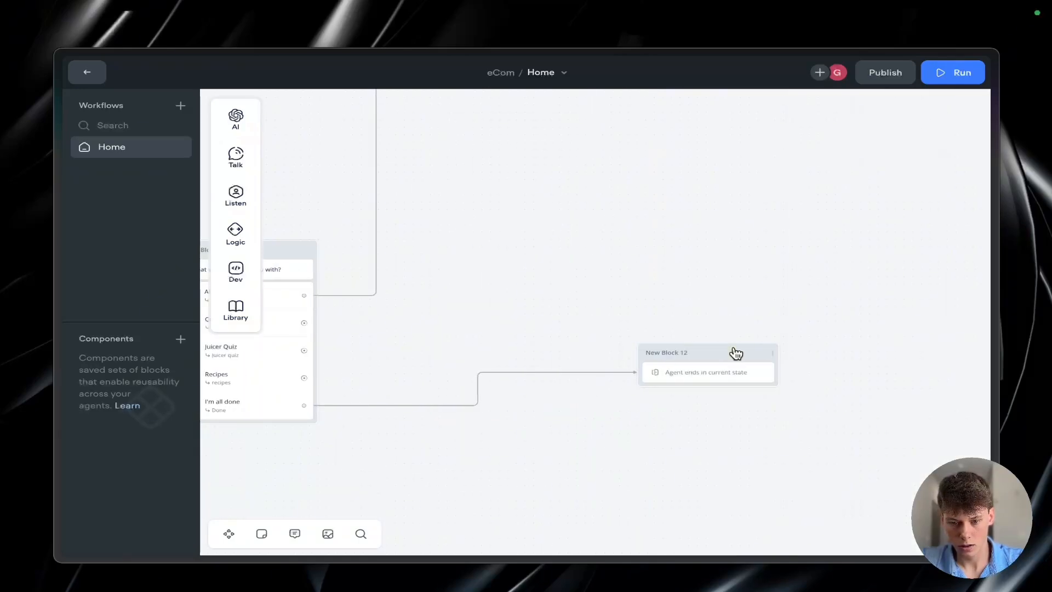
Step: Delete the connection to the End block and link "I'm all done" to a new message reading "Have a great day!"
click(555, 372)
key(BackSpace)
click(313, 405)
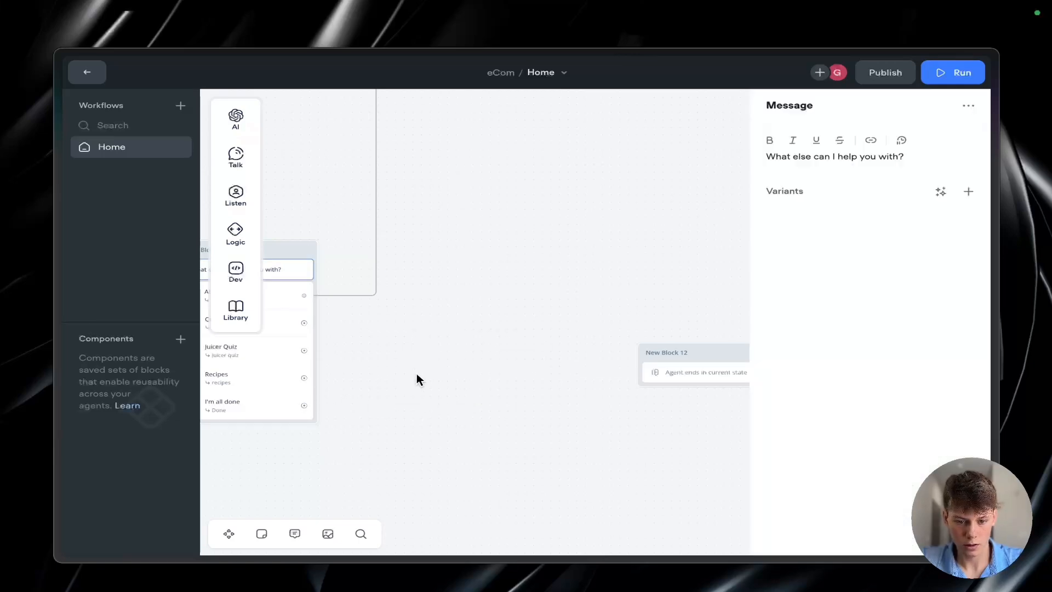
drag(304, 403, 442, 369)
mouse_move(503, 222)
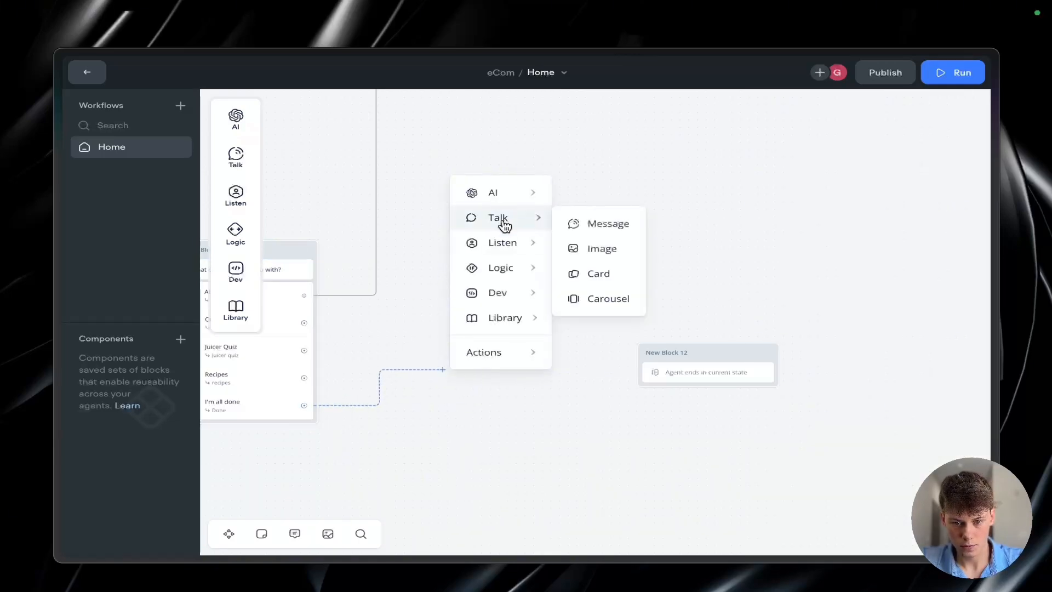
click(582, 225)
text(Have a great day!)
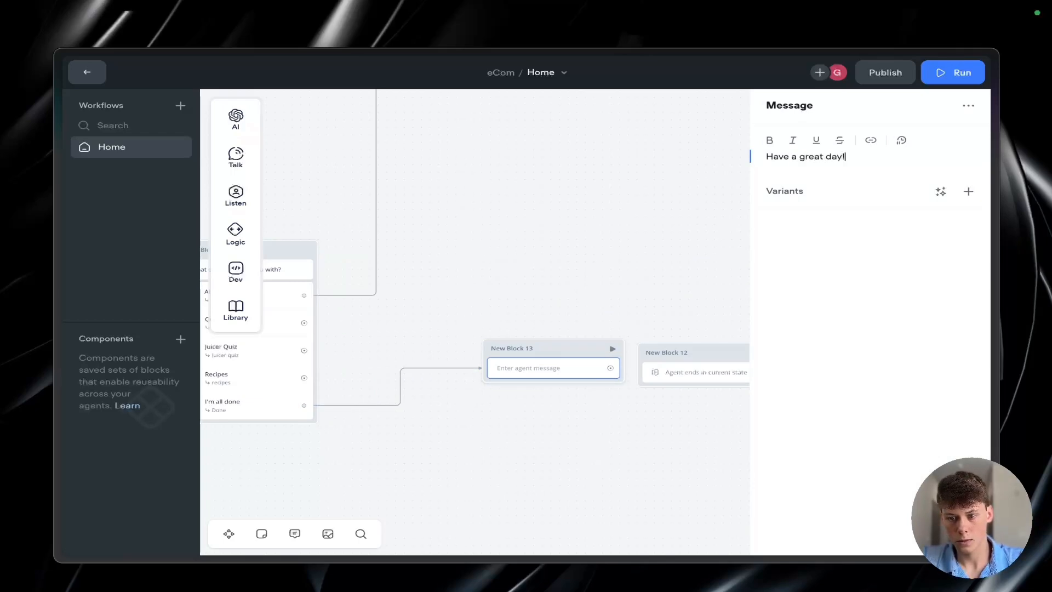
click(601, 303)
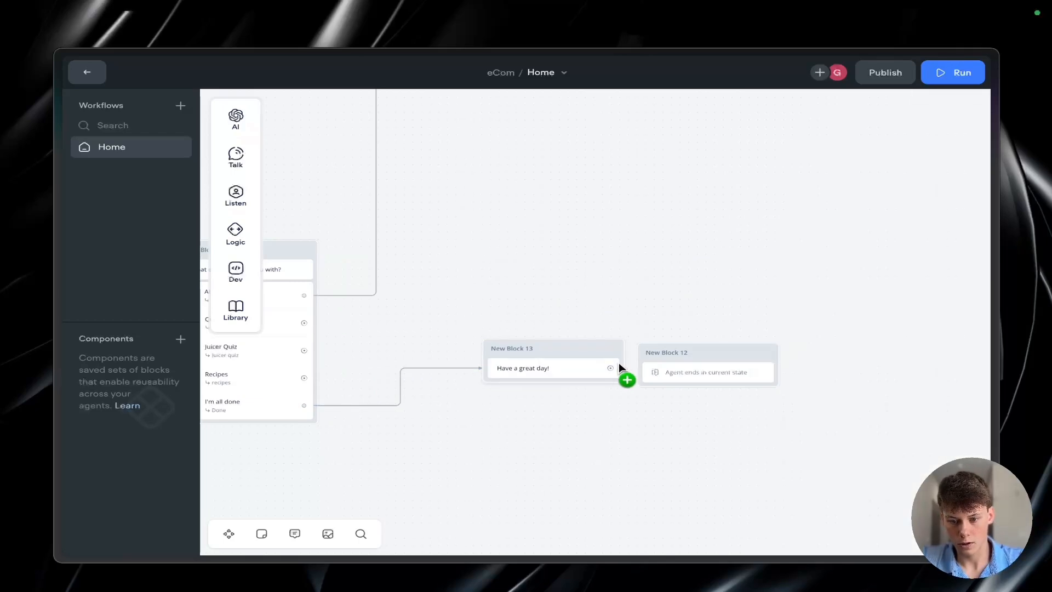
Step: Link the "Have a great day!" message to the End block and adjust the spacing between the two blocks
drag(619, 363, 668, 367)
drag(596, 362, 613, 362)
Step: Examine the goodbye branch and the remaining options of the "What else can I help you with?" menu
scroll(602, 306, left, 5)
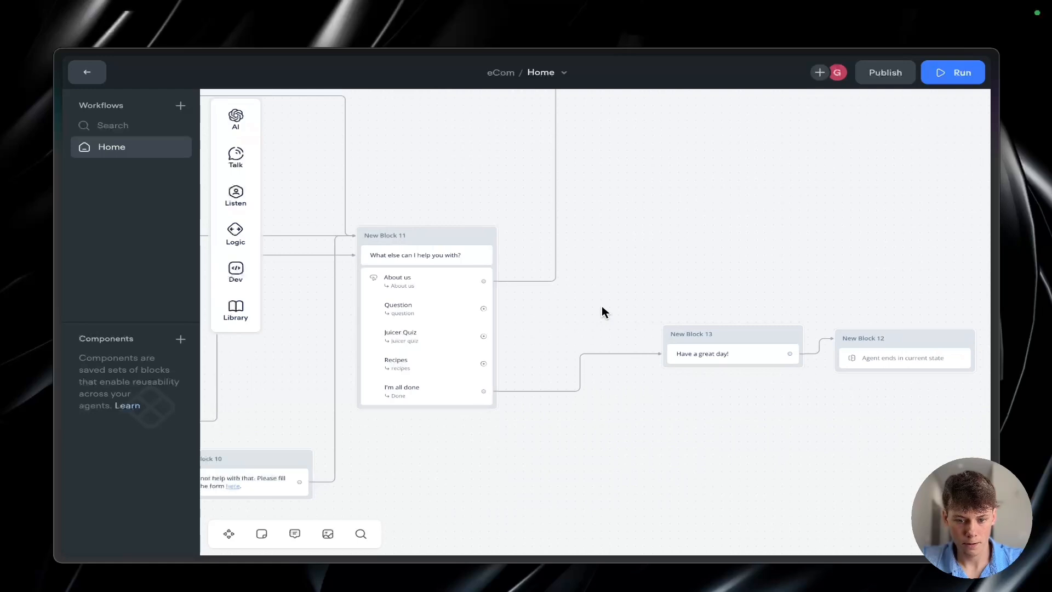
scroll(602, 305, up, 2)
scroll(603, 291, down, 1)
scroll(798, 360, down, 4)
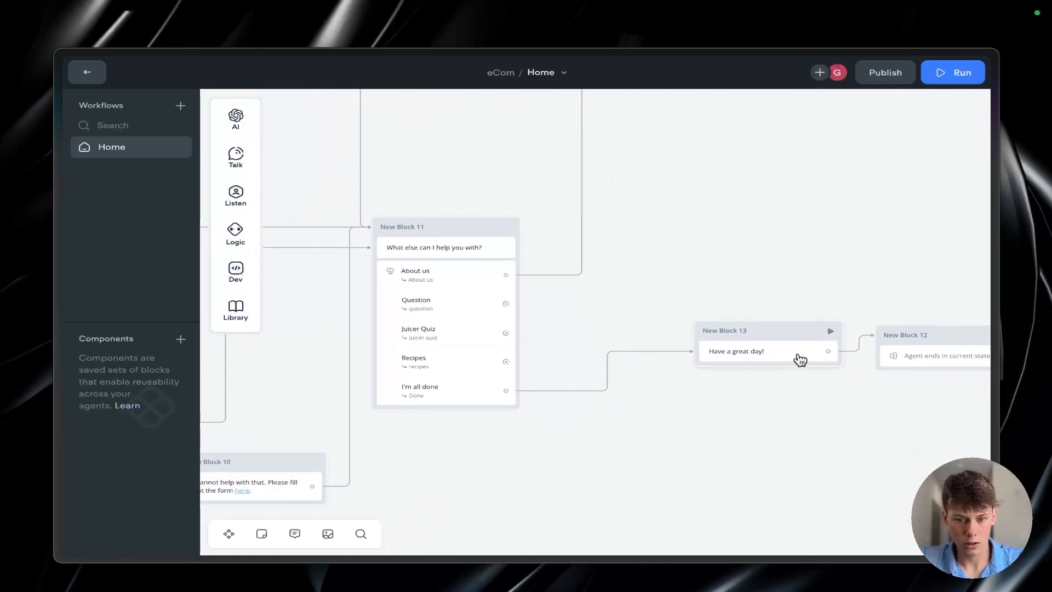
scroll(800, 359, left, 8)
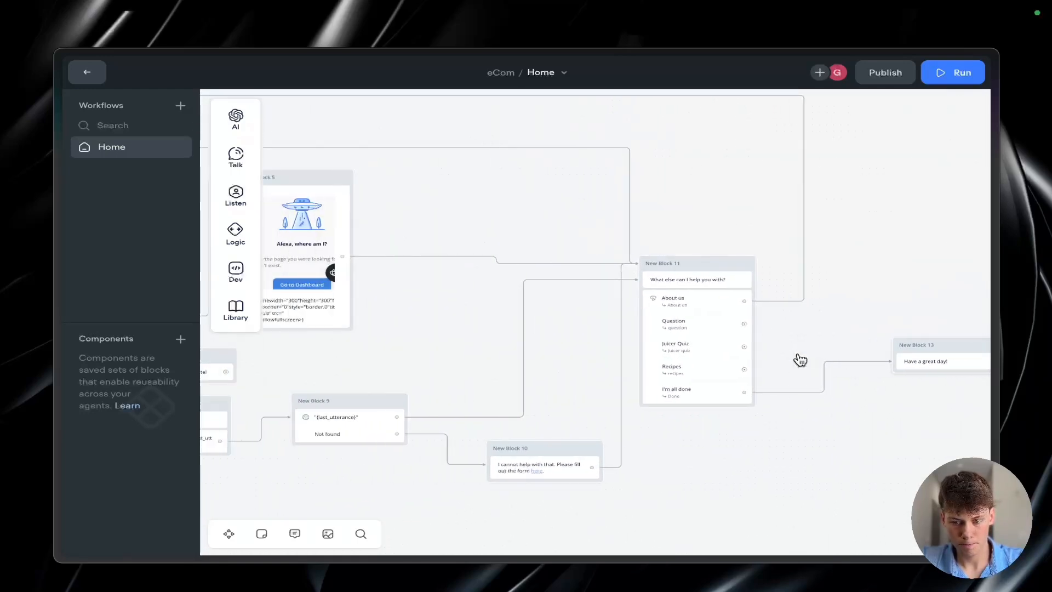
scroll(800, 346, left, 6)
scroll(800, 346, down, 1)
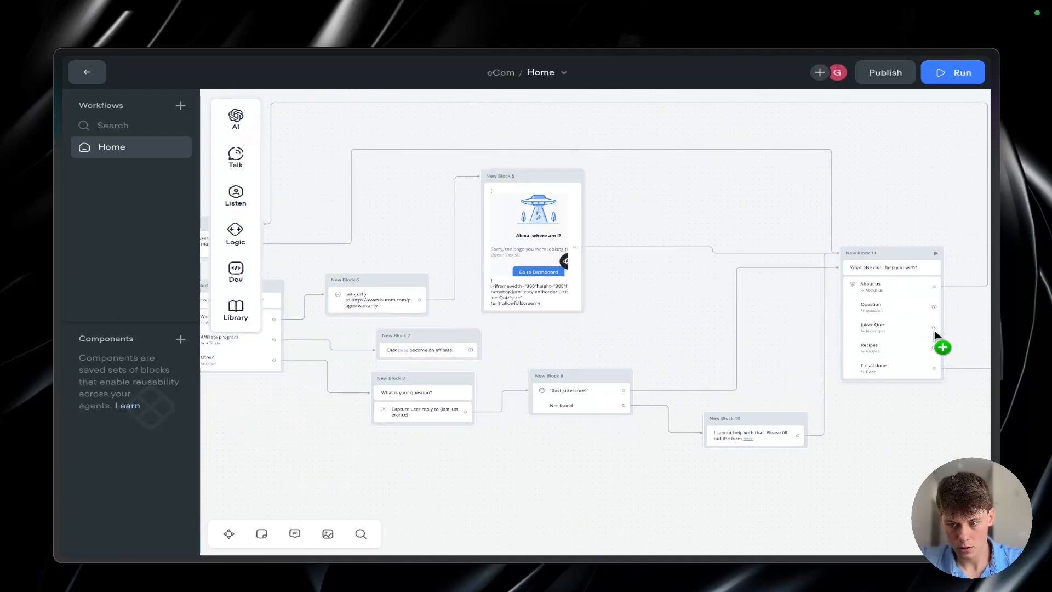
Step: Link the follow-up menu's "Juicer Quiz" button to the warranty Set variable block and nudge the connector's horizontal segment
drag(934, 327, 332, 279)
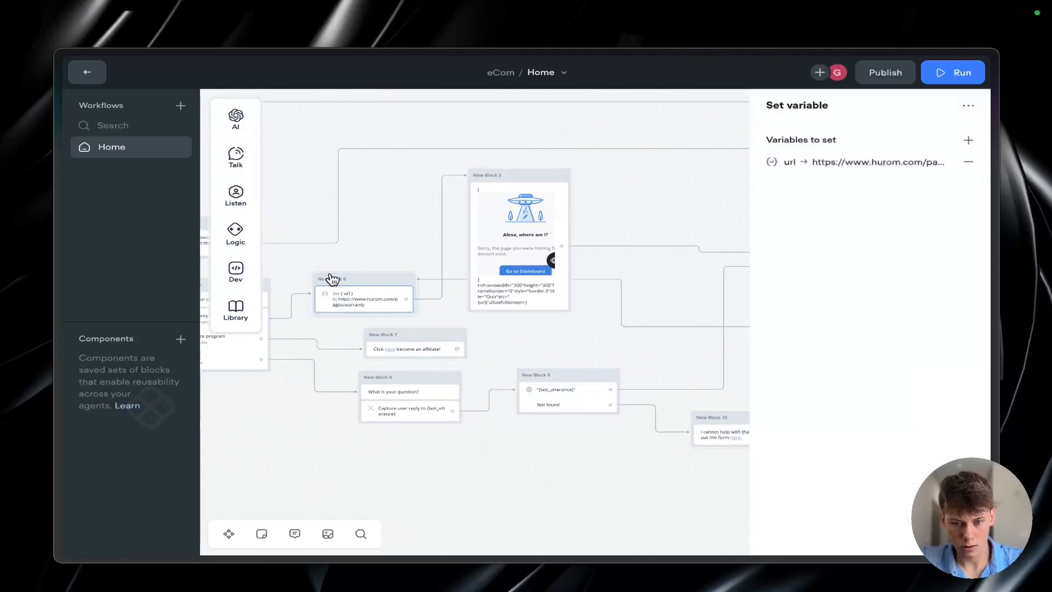
click(620, 302)
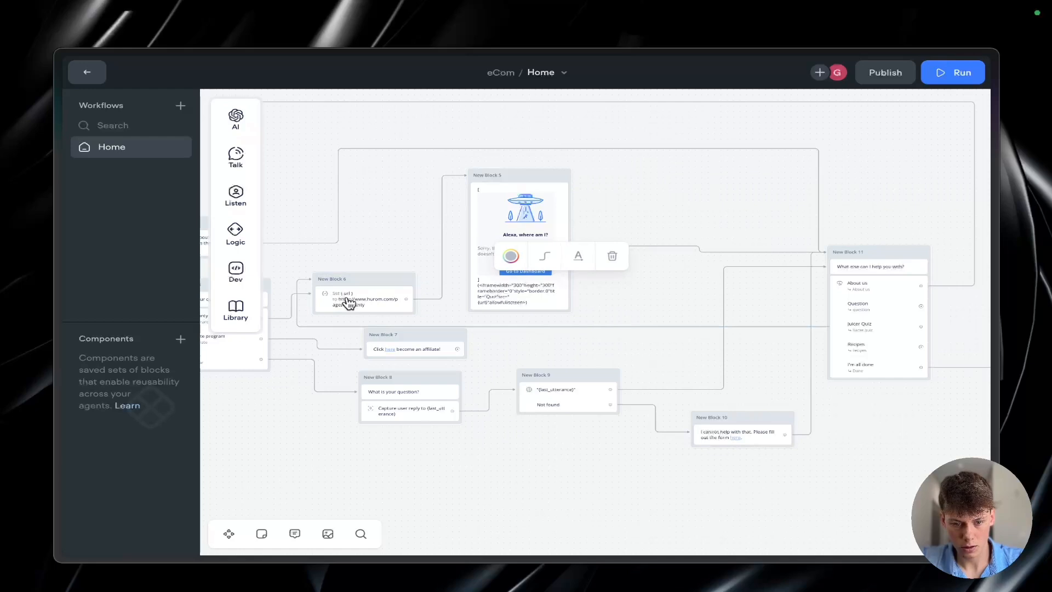
click(536, 323)
click(537, 326)
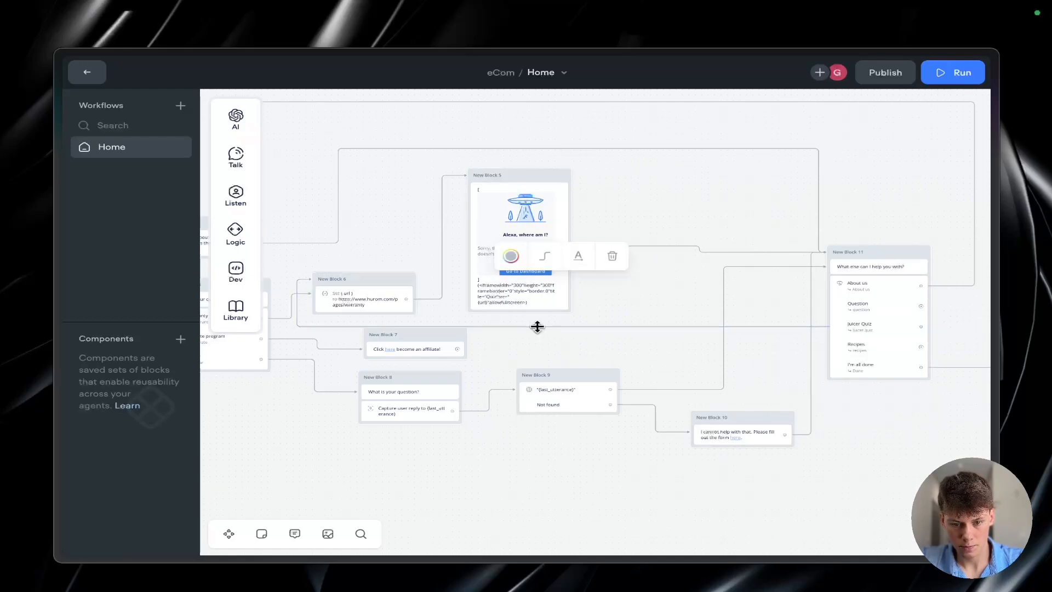
drag(537, 326, 537, 324)
click(606, 343)
drag(606, 343, 638, 331)
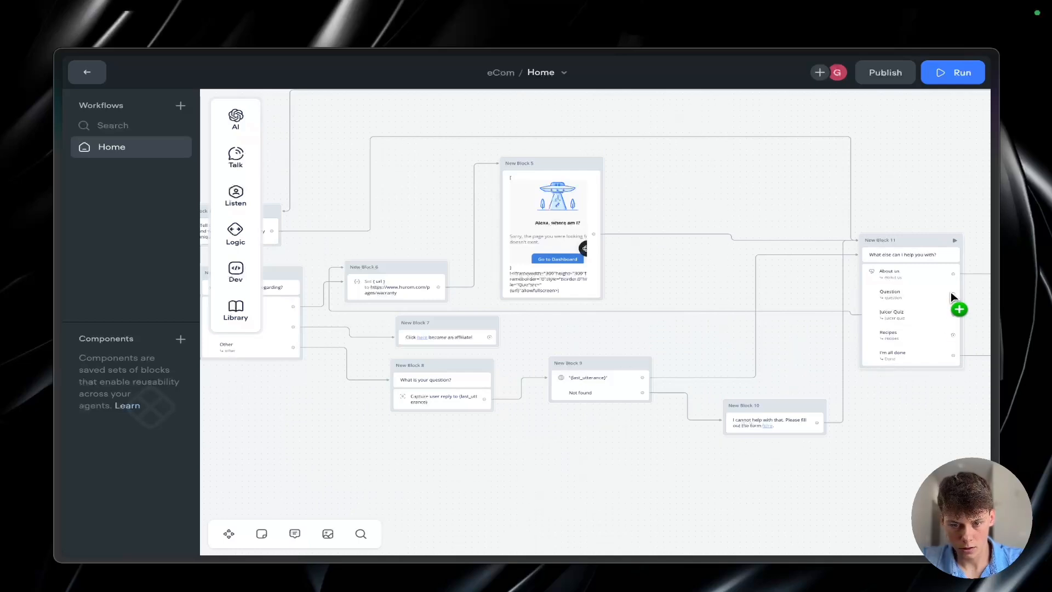
Step: Link the follow-up menu's "Question" button to the "What is your question regarding?" block and delete the "Juicer Quiz" button's connection to the warranty block
scroll(954, 282, down, 2)
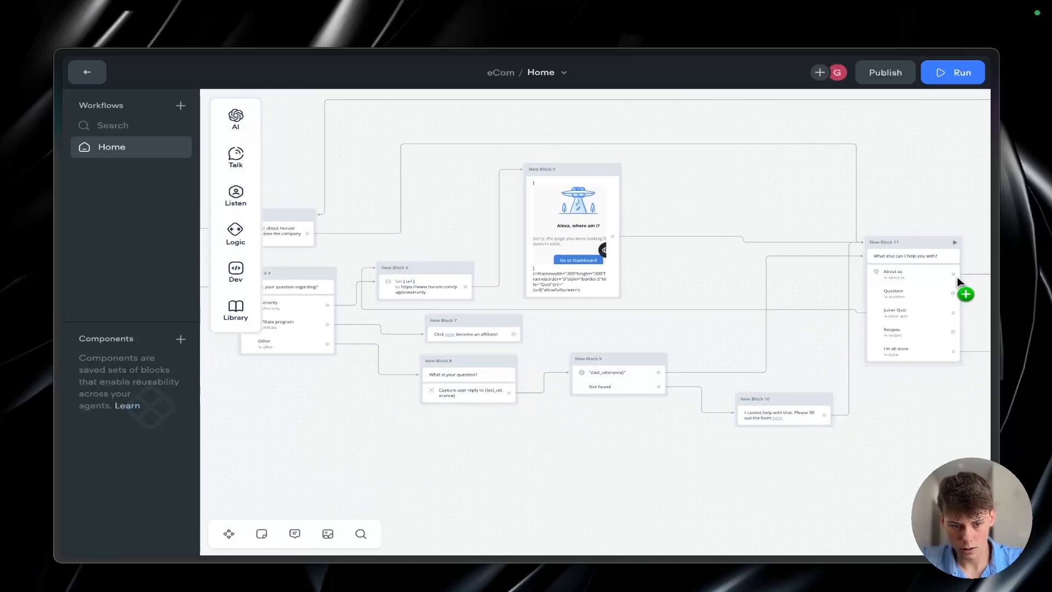
scroll(946, 272, left, 2)
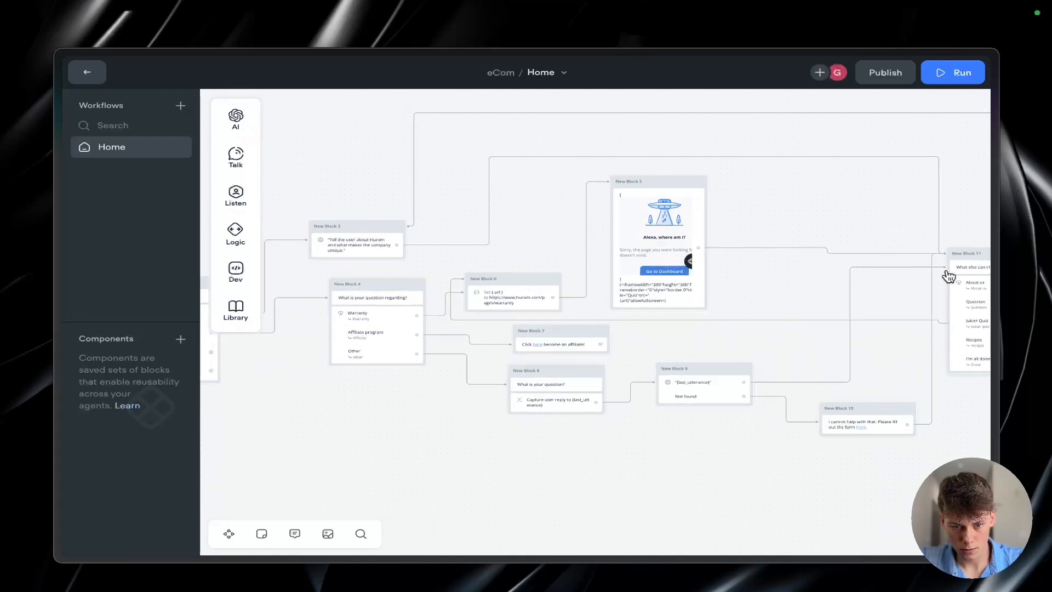
scroll(946, 272, down, 2)
scroll(949, 276, right, 3)
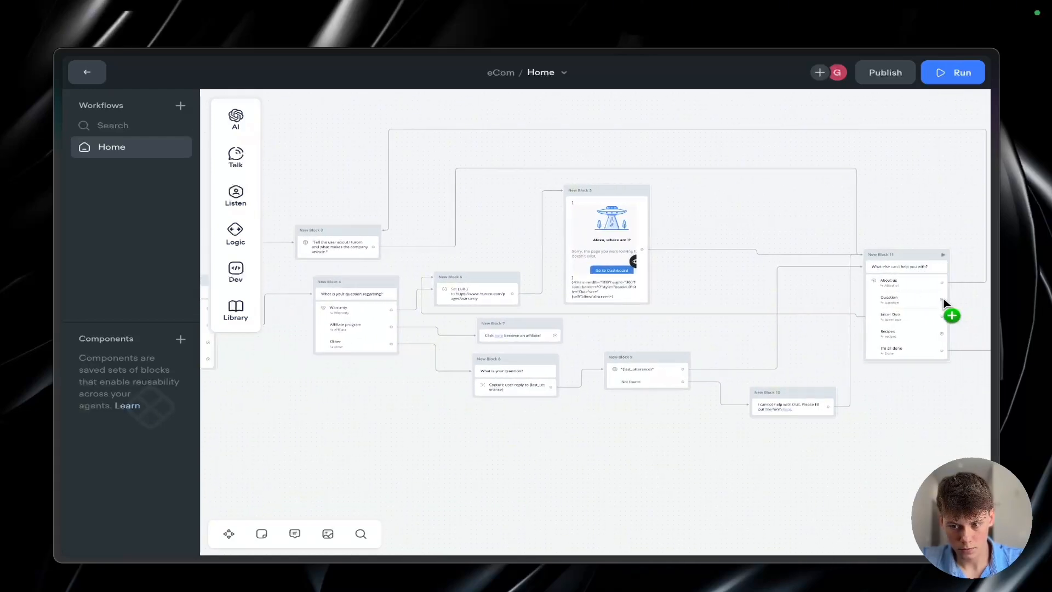
drag(943, 298, 383, 283)
click(385, 289)
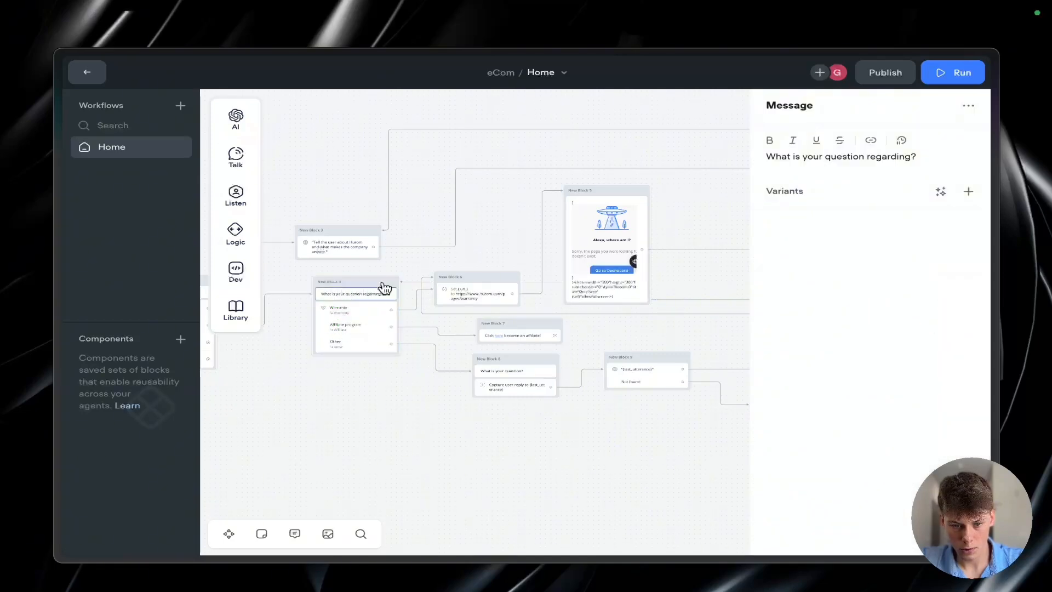
click(617, 313)
scroll(586, 307, left, 5)
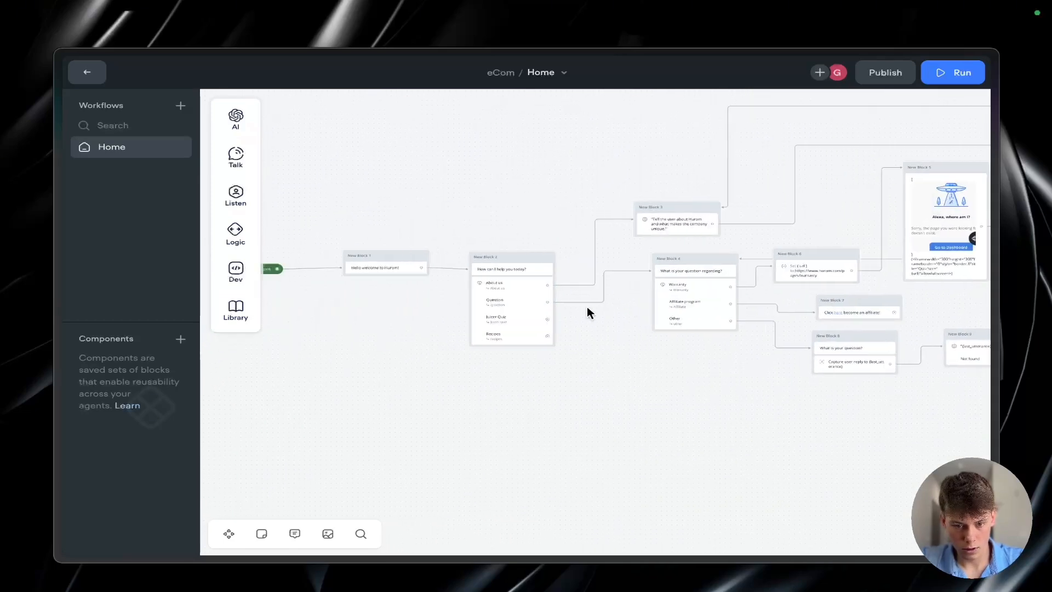
scroll(542, 320, up, 5)
drag(555, 319, 705, 375)
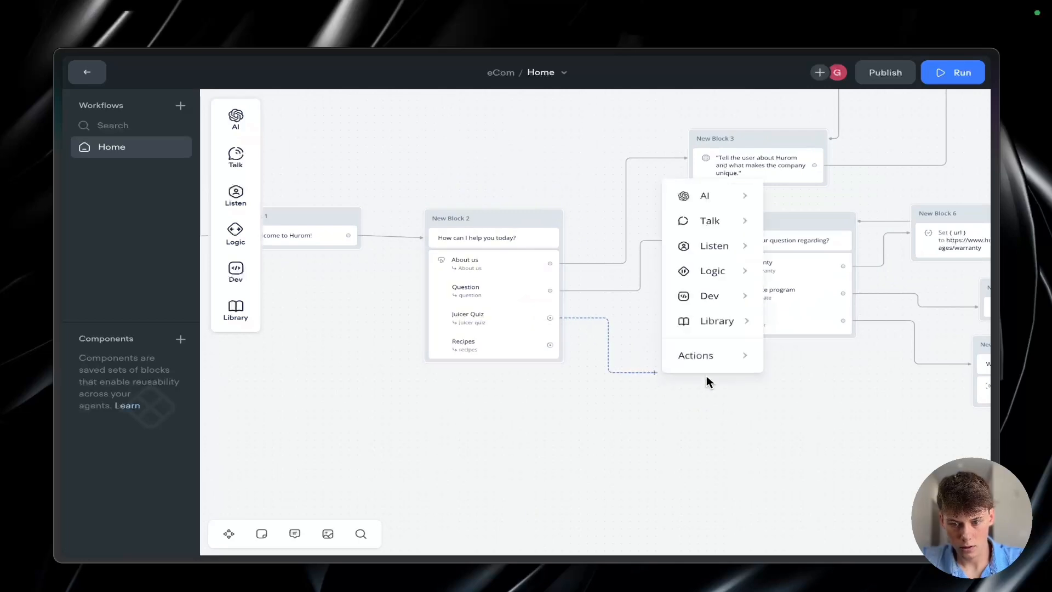
click(800, 233)
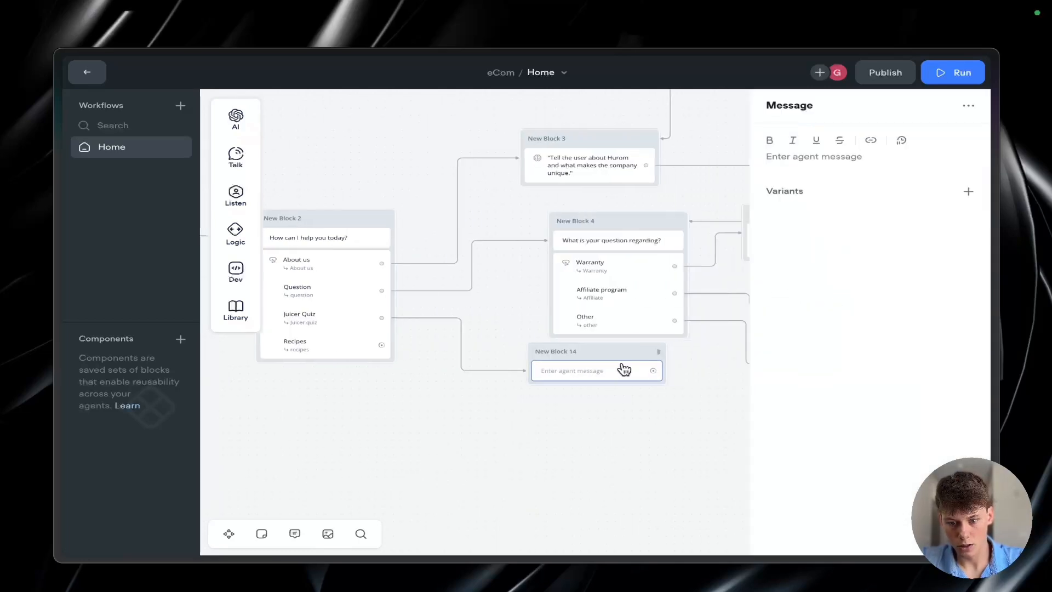
drag(603, 355, 593, 362)
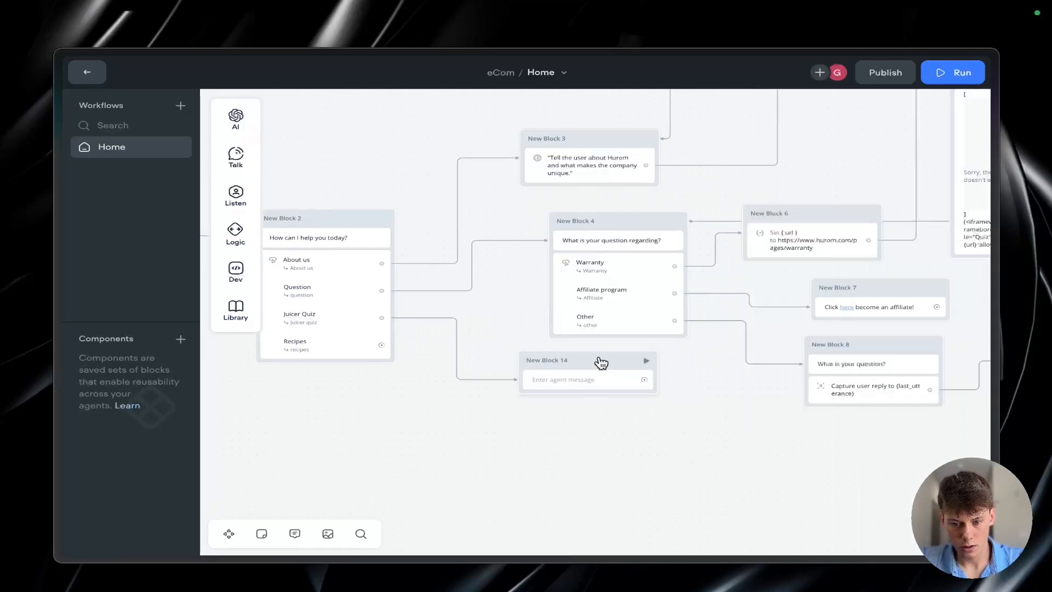
key(Delete)
Step: Add a Set variable block linked from the "Juicer Quiz" button of the "How can I help you today?" menu
drag(382, 318, 468, 407)
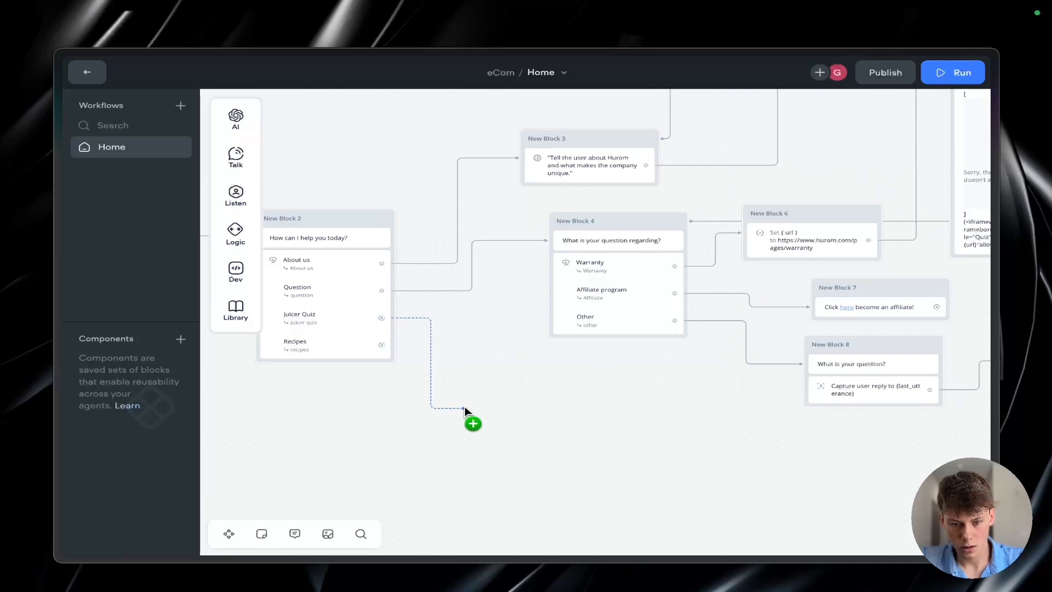
mouse_move(518, 329)
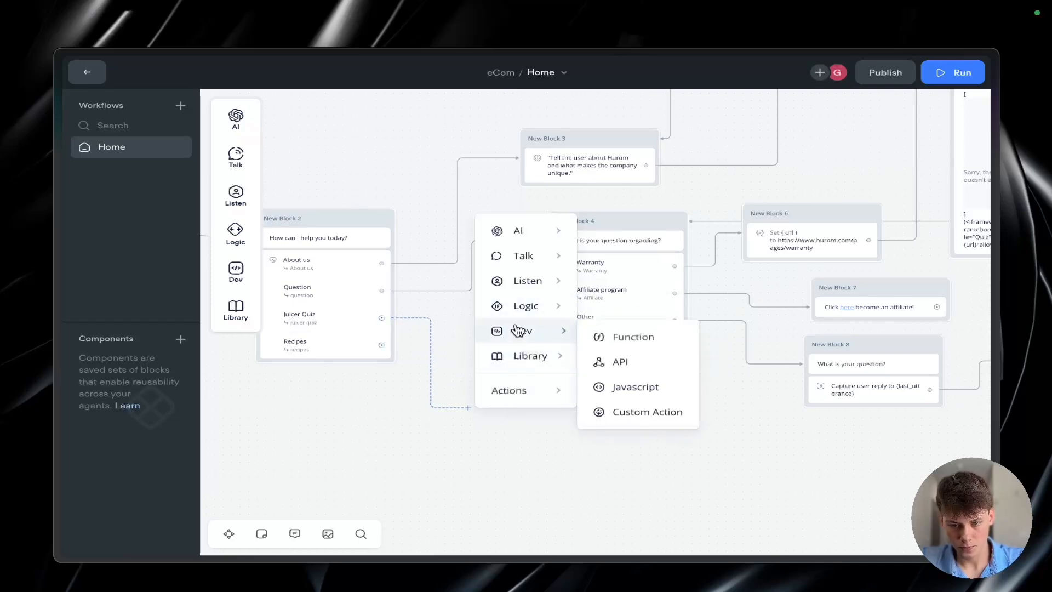
mouse_move(521, 307)
click(636, 336)
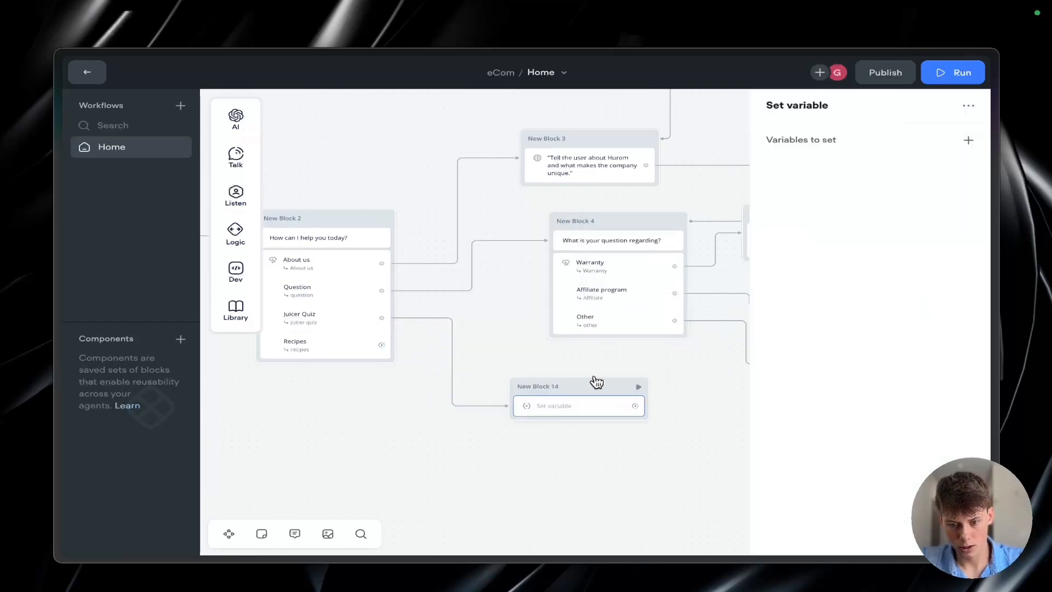
Step: Check the juicer quiz branch in the Miro flowchart, and copy the URL of the quiz's first question page from the Hurom website
key(ctrl+Tab)
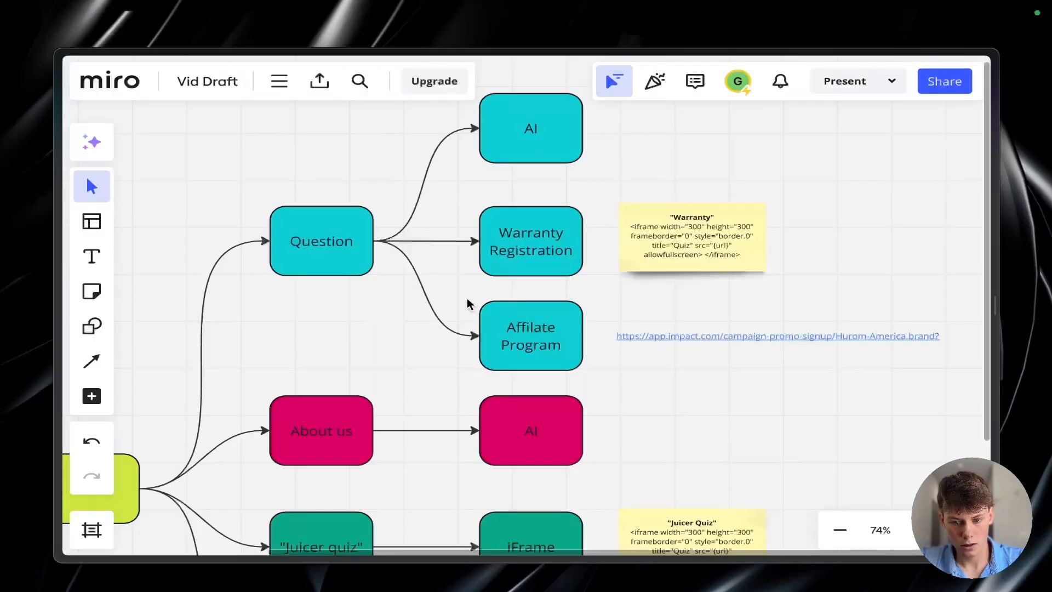
scroll(470, 305, down, 2)
scroll(470, 304, down, 3)
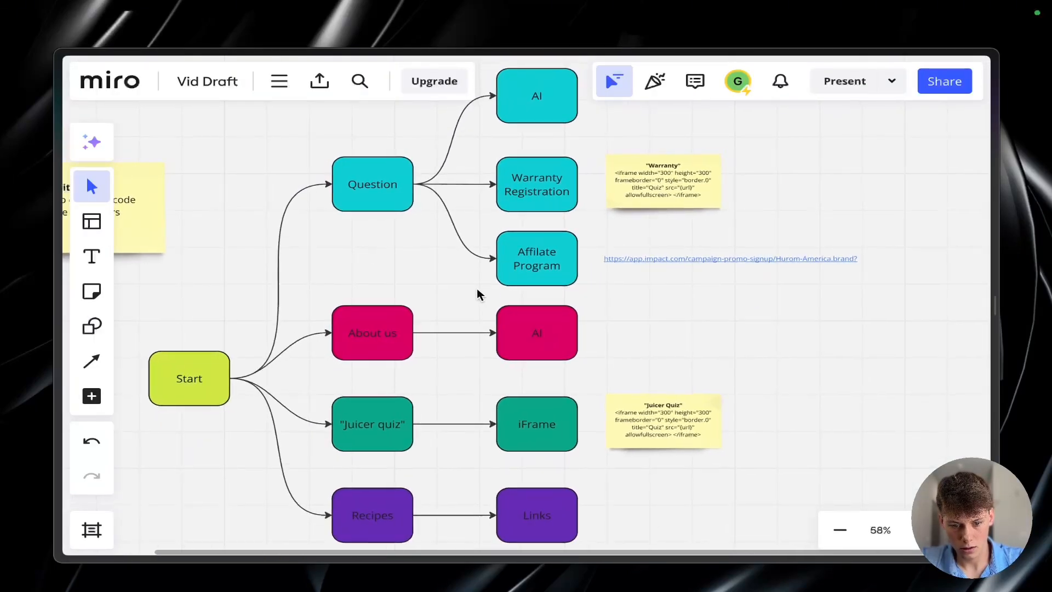
key(ctrl+Tab)
scroll(518, 362, down, 2)
scroll(518, 362, up, 5)
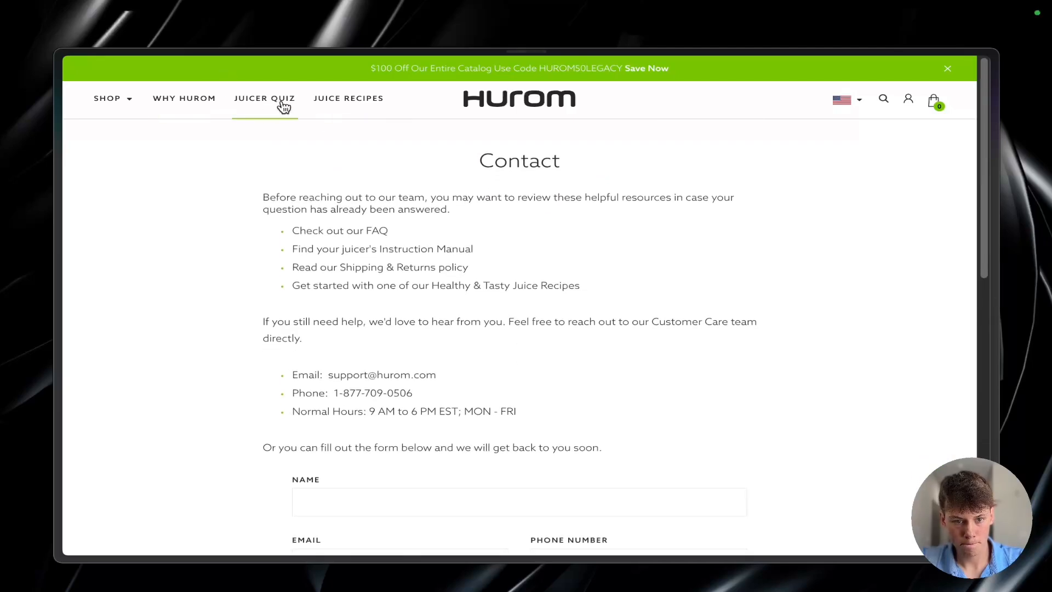
key(ctrl+Tab)
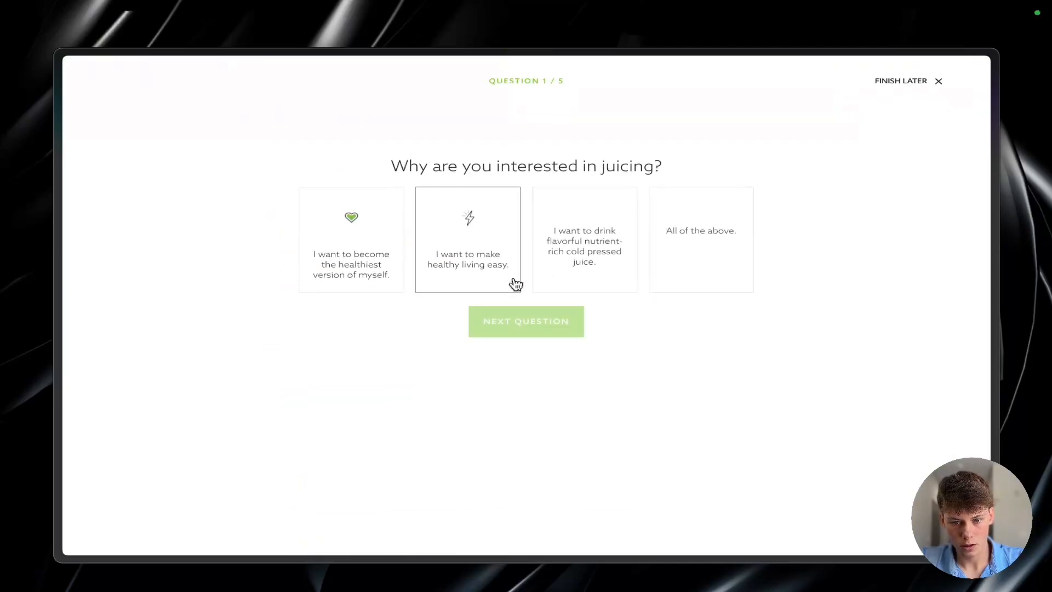
key(super+shift+c)
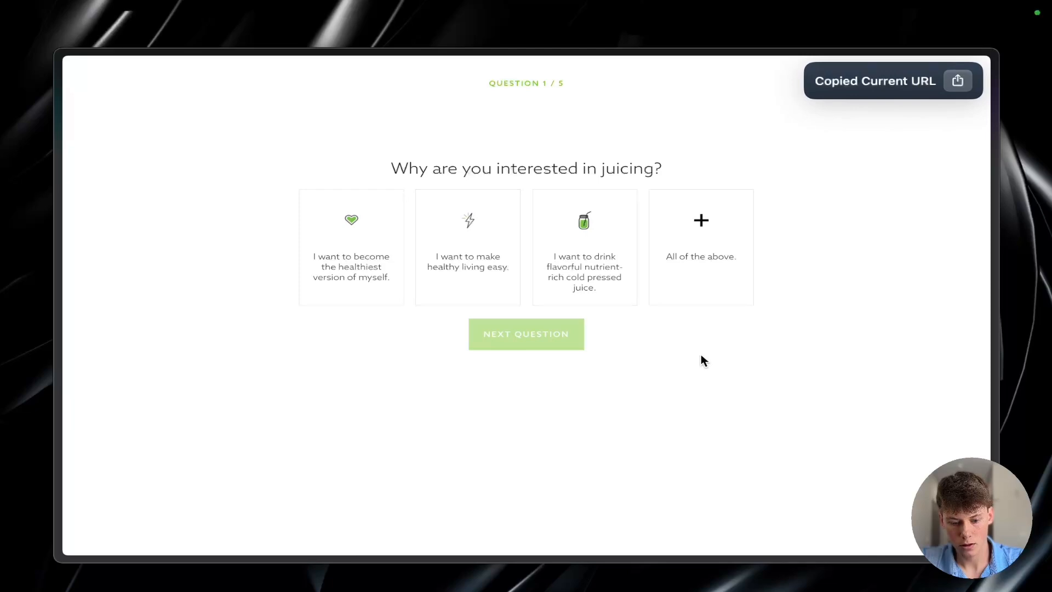
key(ctrl+Tab)
click(801, 143)
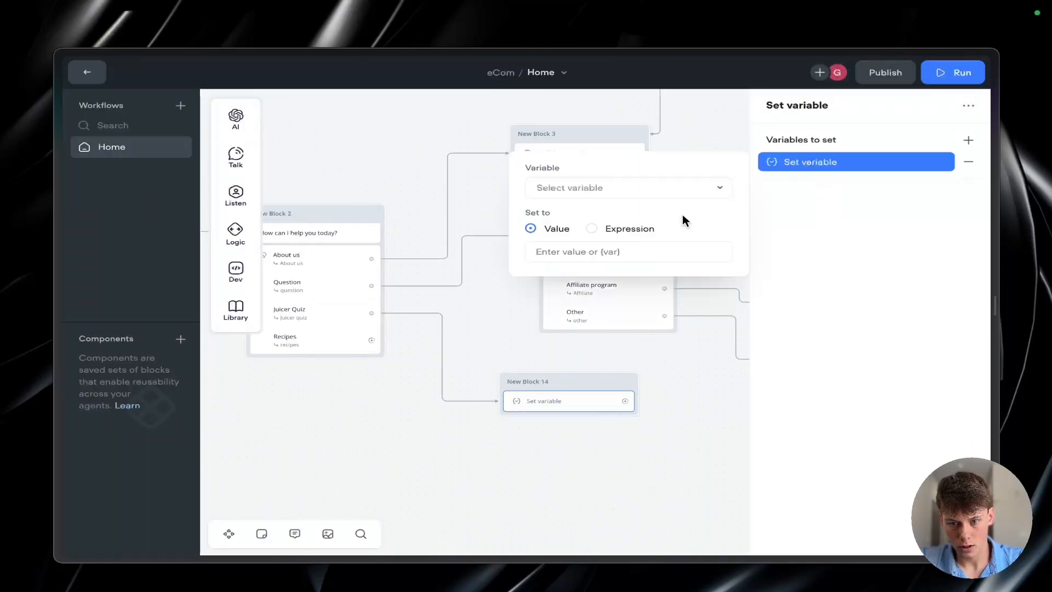
click(609, 196)
scroll(603, 299, down, 2)
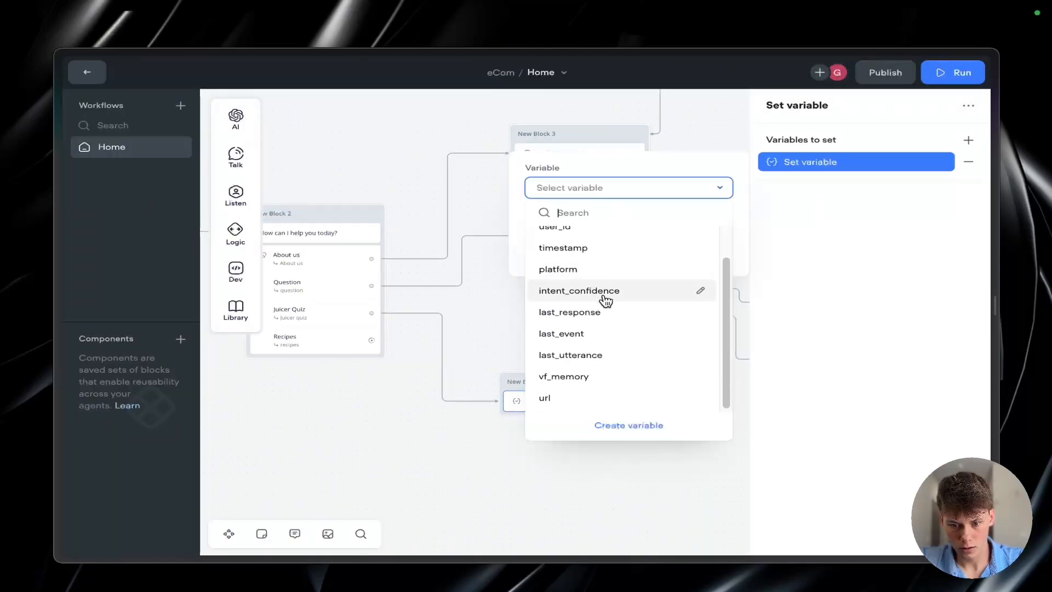
click(582, 400)
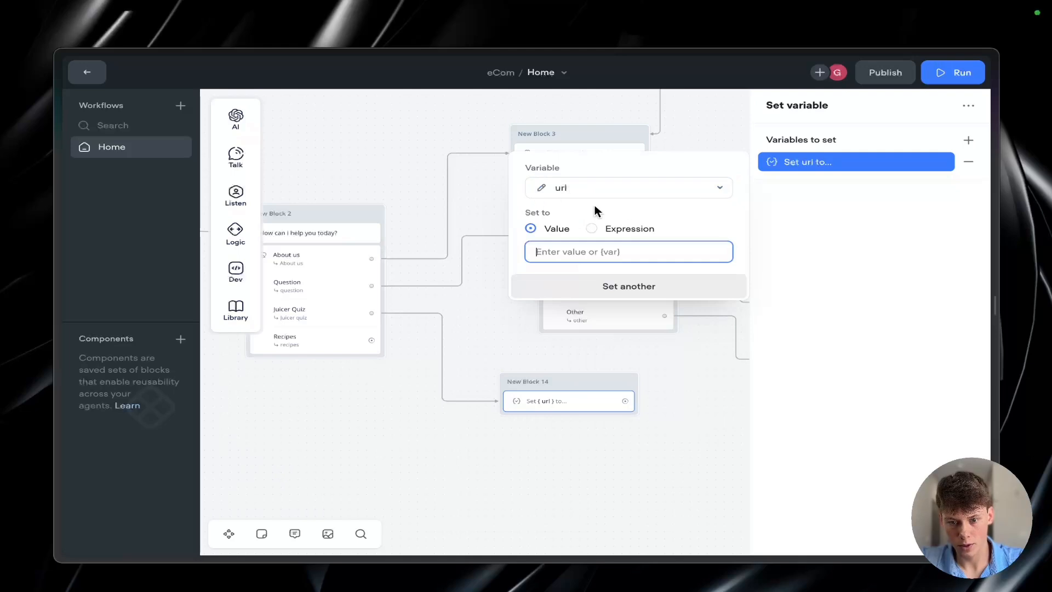
key(ctrl+v)
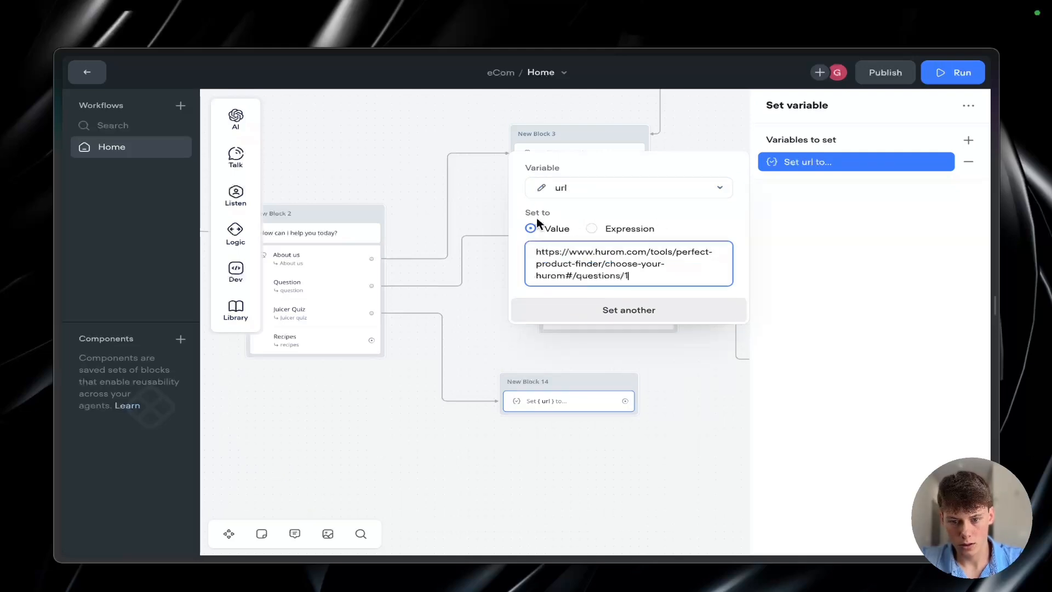
click(838, 292)
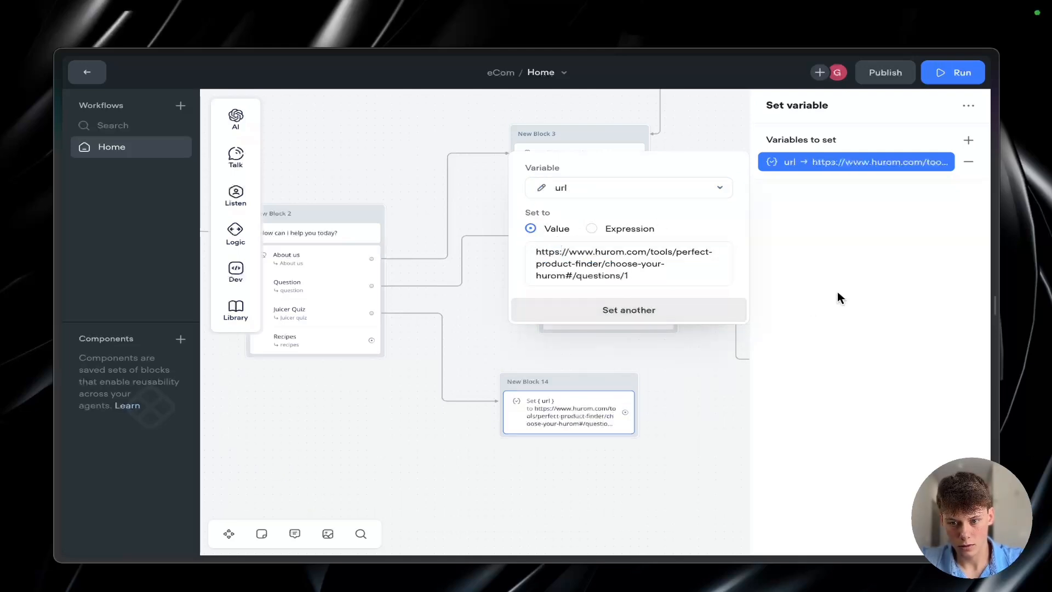
click(715, 405)
Step: Add an empty message block linked from the Juicer Quiz branch's Set variable block
scroll(713, 406, right, 5)
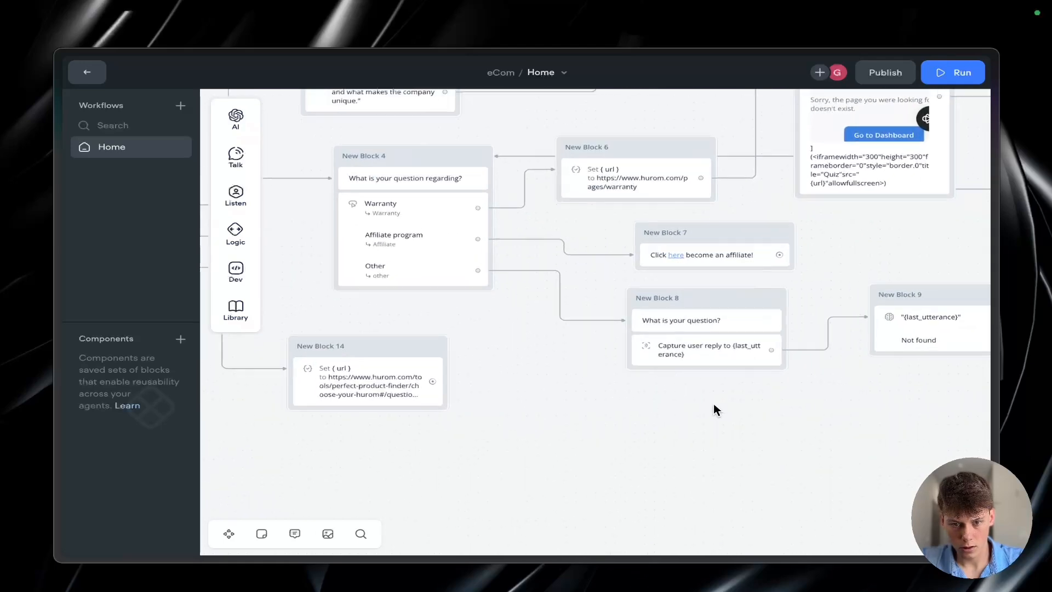
scroll(714, 406, down, 2)
drag(505, 386, 596, 431)
mouse_move(653, 279)
click(740, 285)
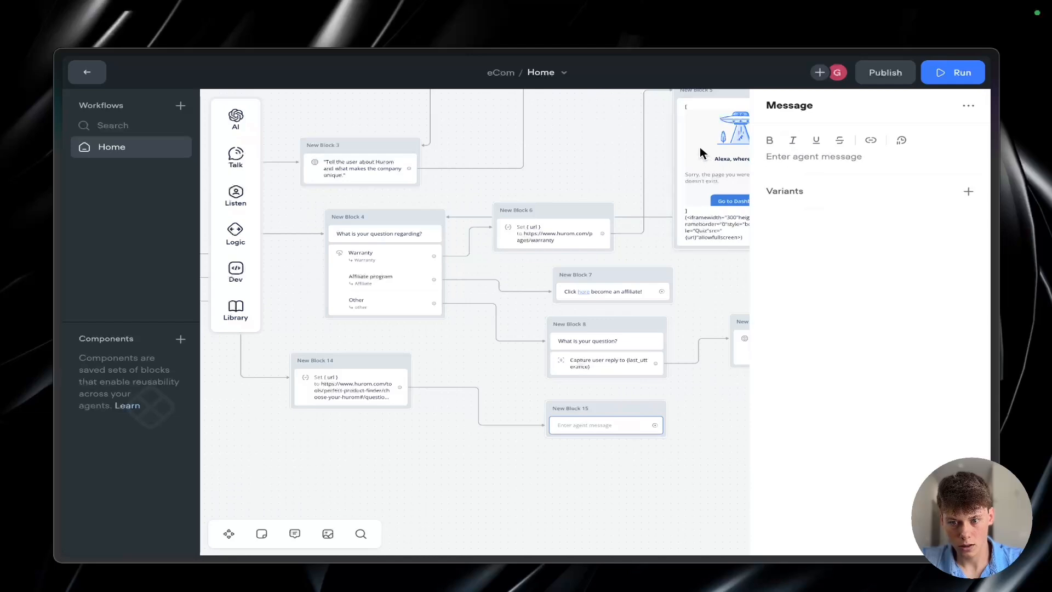
Step: Copy the iframe code from the warranty branch's message and paste it into the new Juicer Quiz message
click(708, 231)
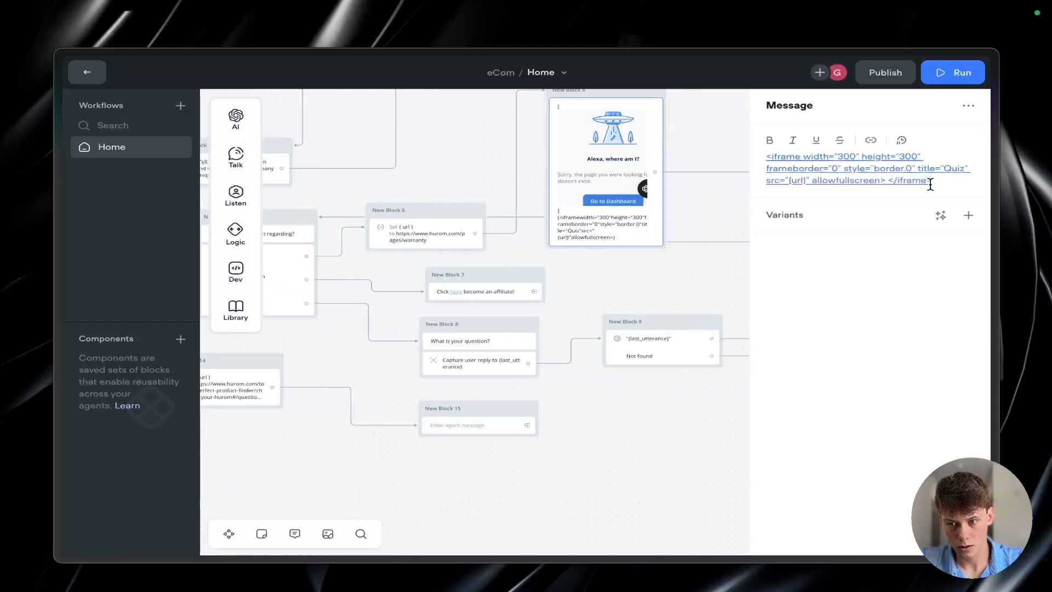
drag(931, 183, 762, 155)
click(477, 426)
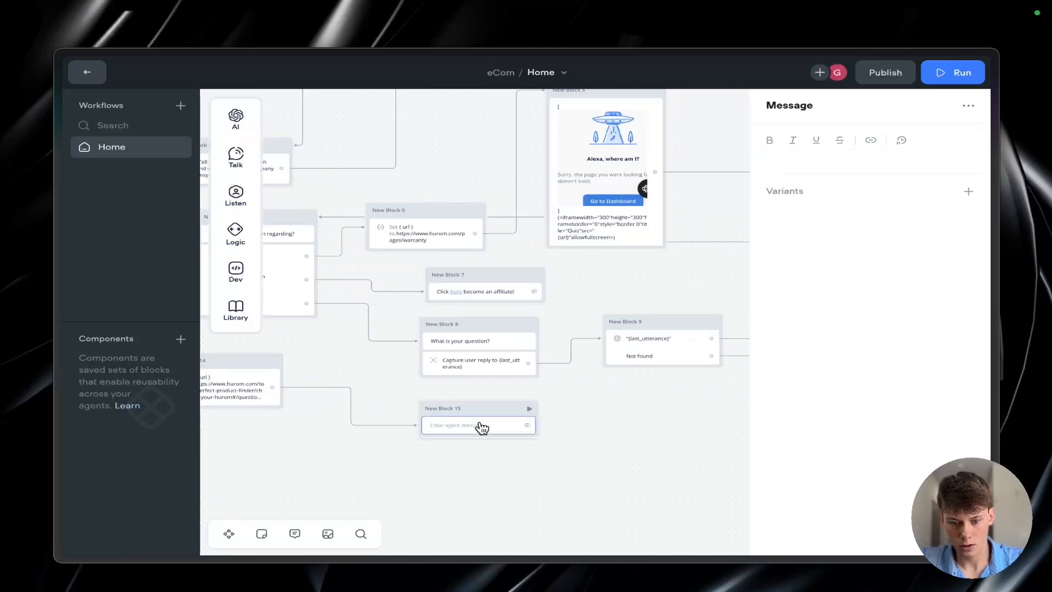
click(783, 156)
key(ctrl+v)
click(596, 432)
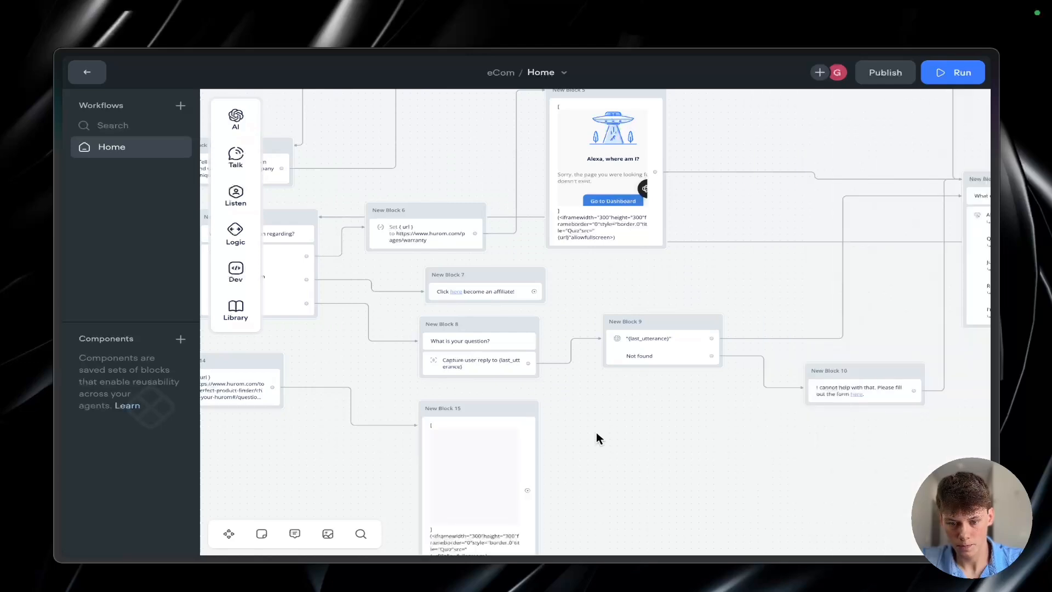
Step: Link the Juicer Quiz iframe message to the "What else can I help you with?" menu and shift the connector's vertical segment toward that menu
scroll(596, 432, left, 2)
scroll(662, 431, down, 2)
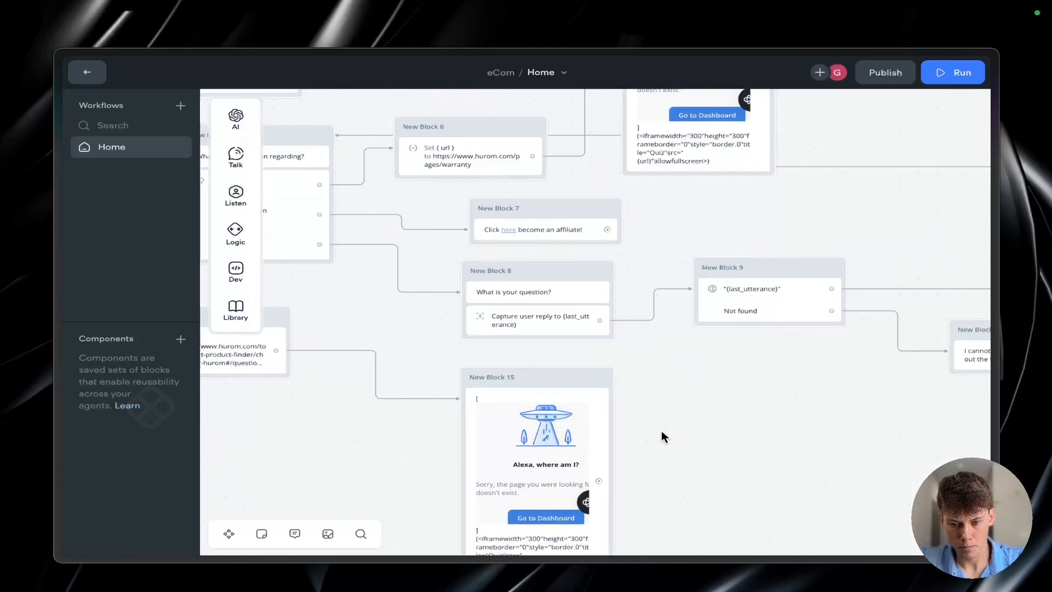
scroll(662, 431, left, 3)
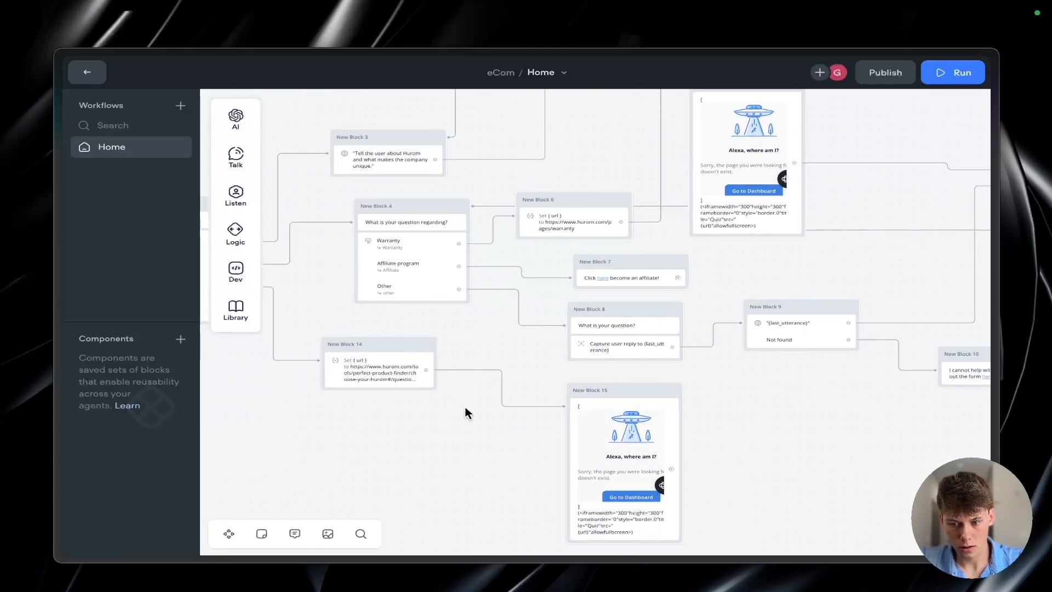
scroll(465, 411, right, 5)
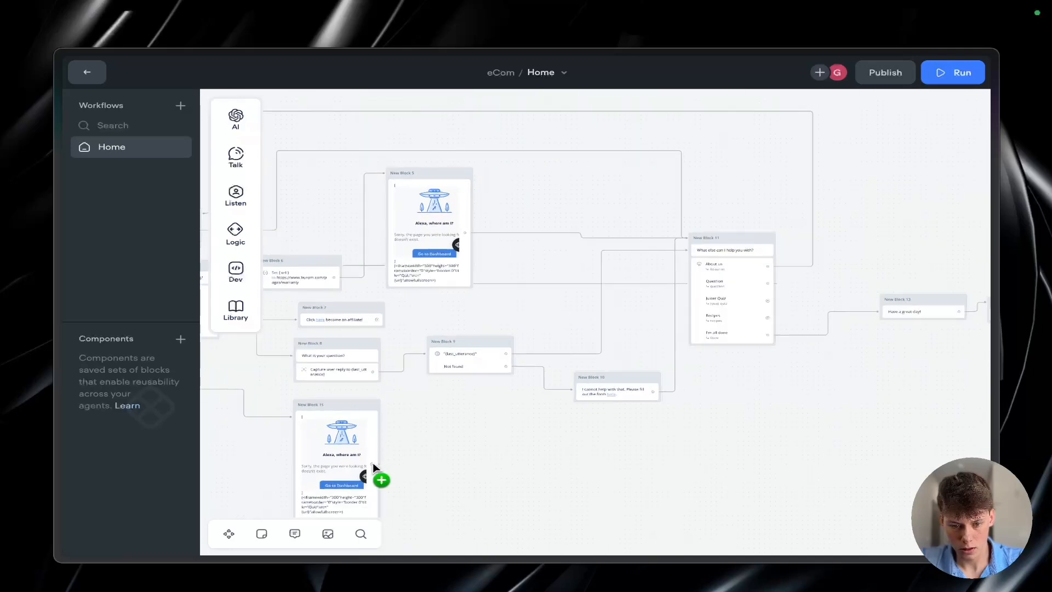
drag(550, 426, 696, 237)
drag(425, 332, 575, 331)
click(625, 360)
scroll(626, 361, left, 3)
scroll(625, 360, down, 1)
scroll(625, 360, up, 2)
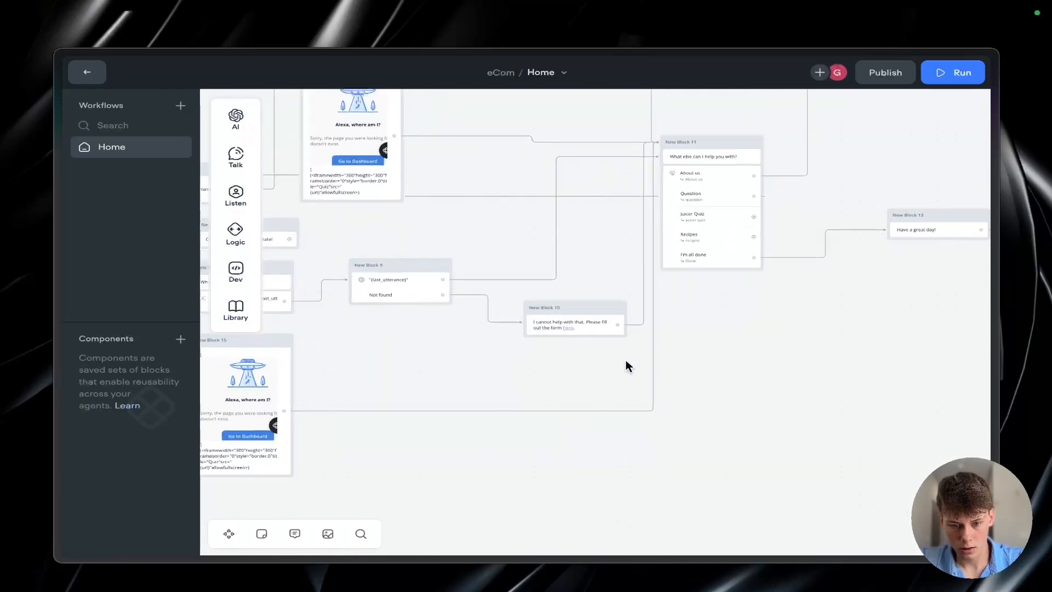
scroll(625, 360, left, 2)
scroll(627, 364, down, 2)
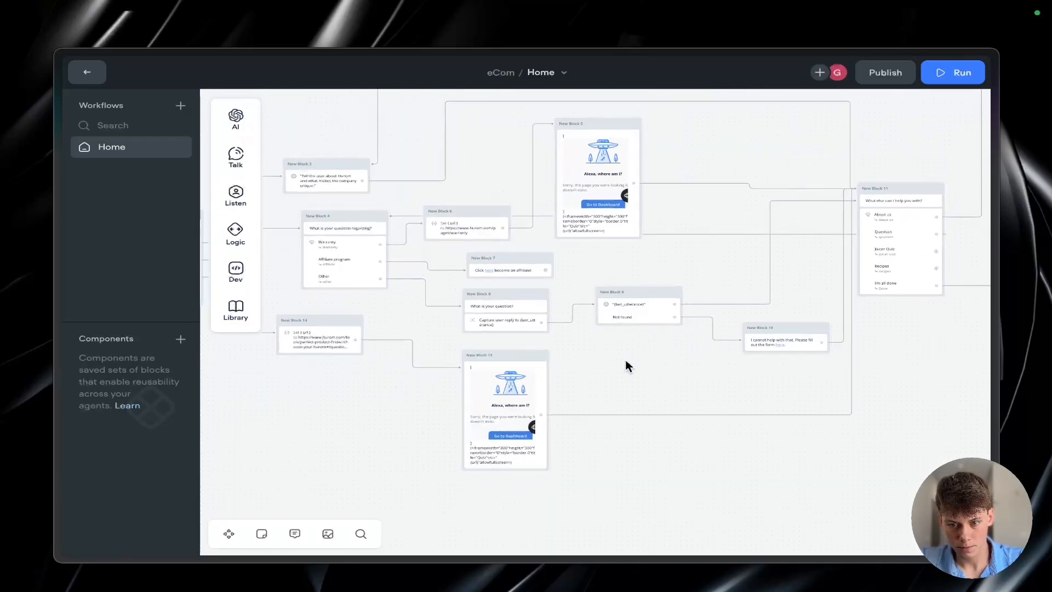
Step: Examine the options and variants of the "What else can I help you with?" message and the Juicer Quiz iframe message
scroll(627, 365, left, 3)
scroll(627, 366, left, 2)
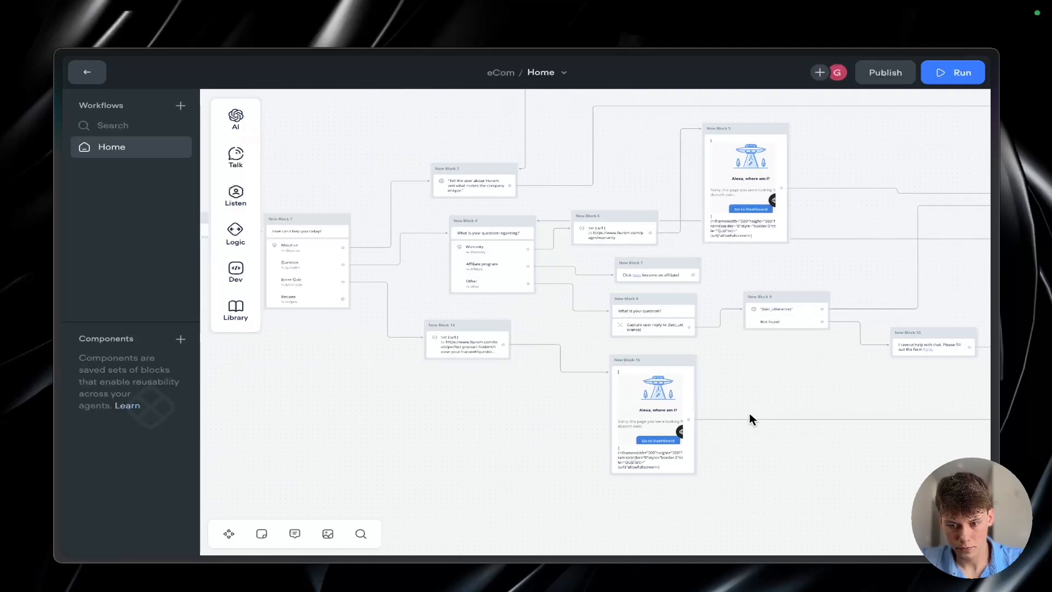
scroll(750, 419, right, 6)
click(724, 208)
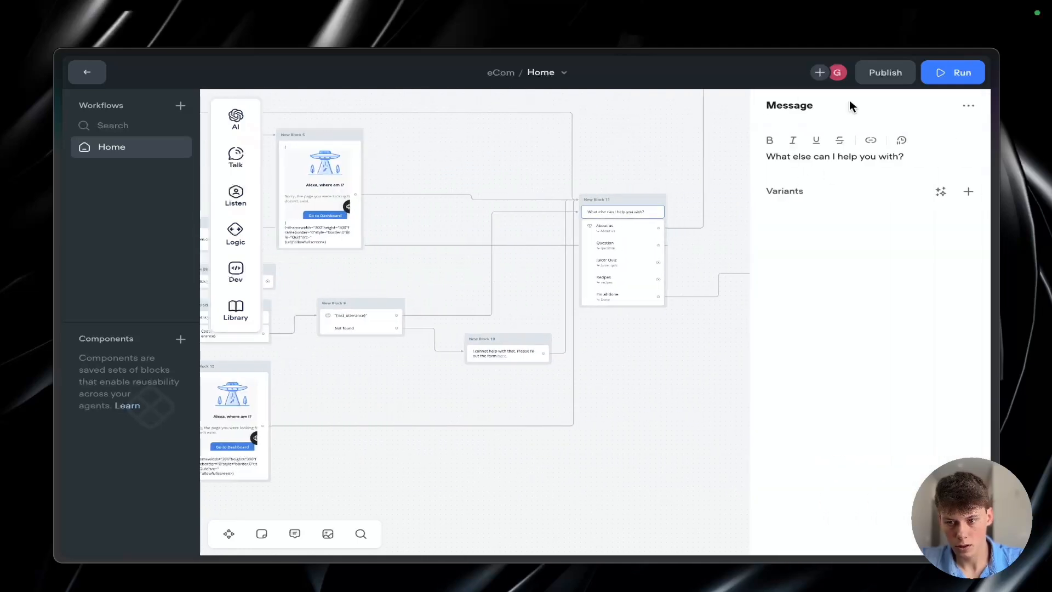
click(968, 105)
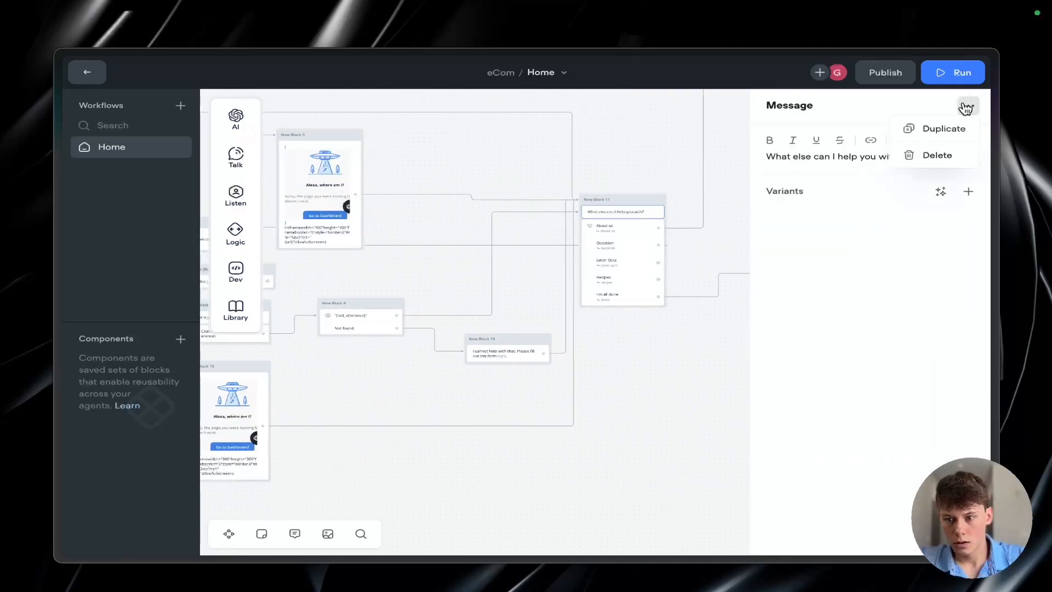
click(862, 256)
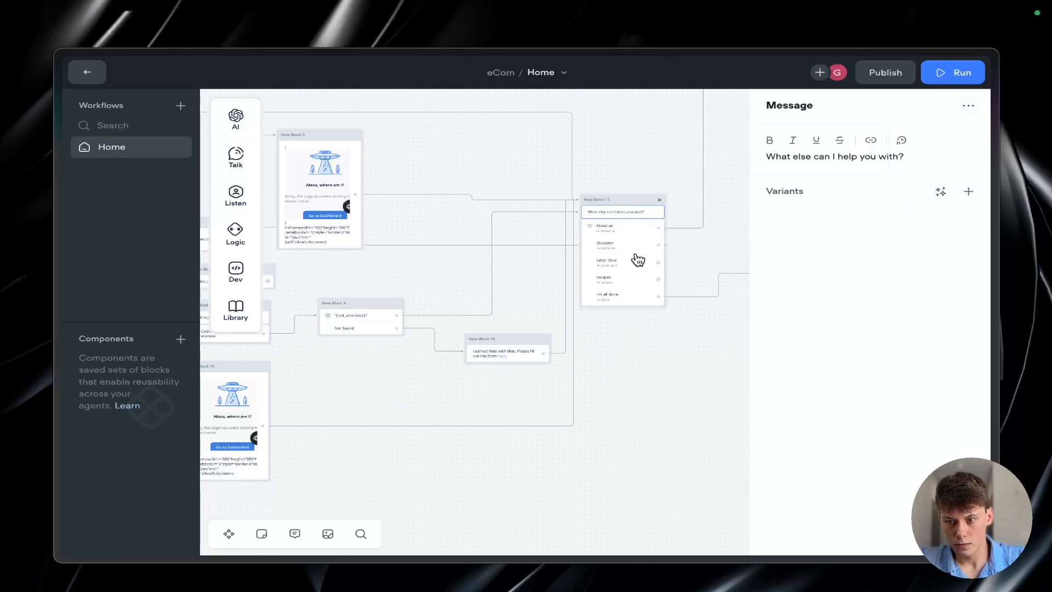
click(585, 342)
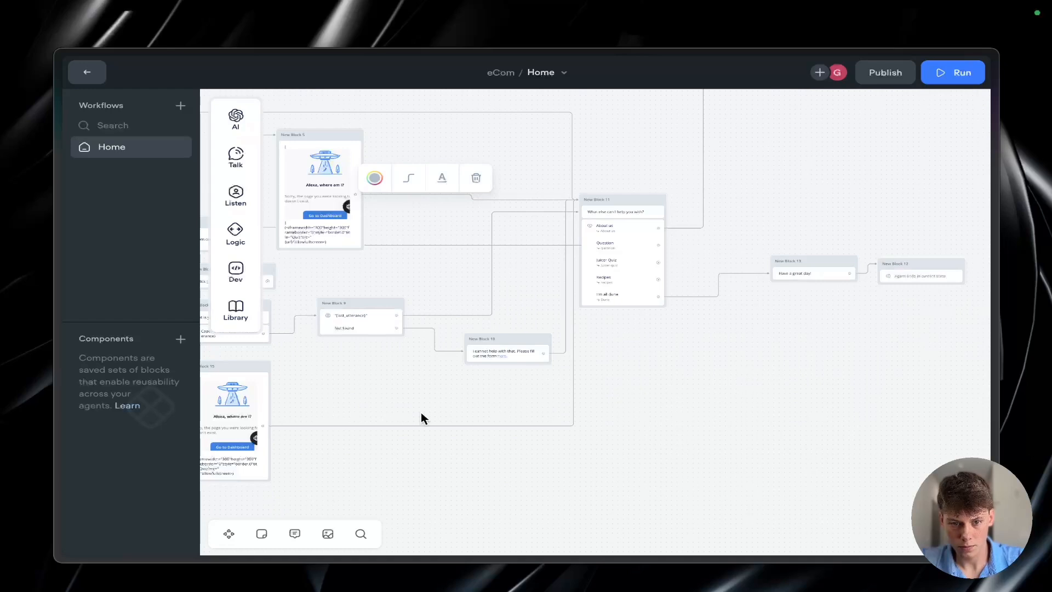
scroll(420, 416, left, 2)
scroll(420, 416, down, 1)
scroll(420, 417, left, 6)
click(403, 359)
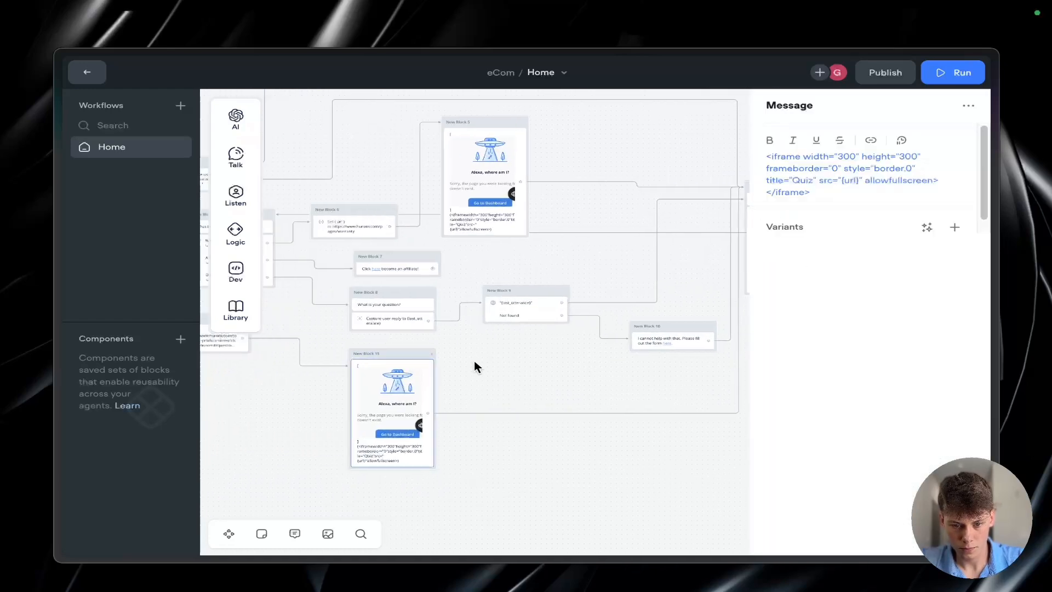
click(560, 380)
click(789, 194)
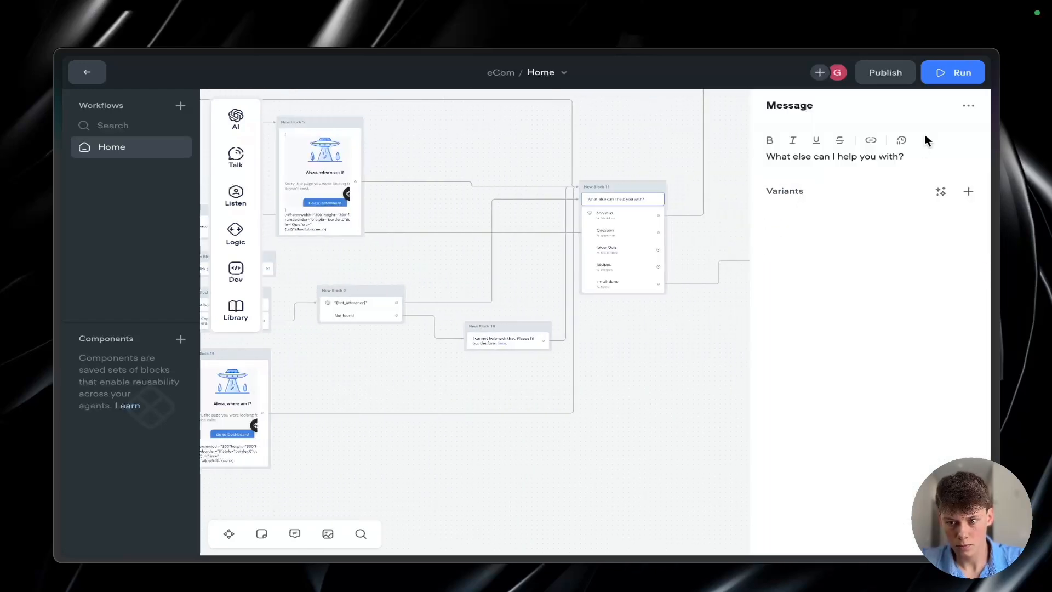
click(968, 106)
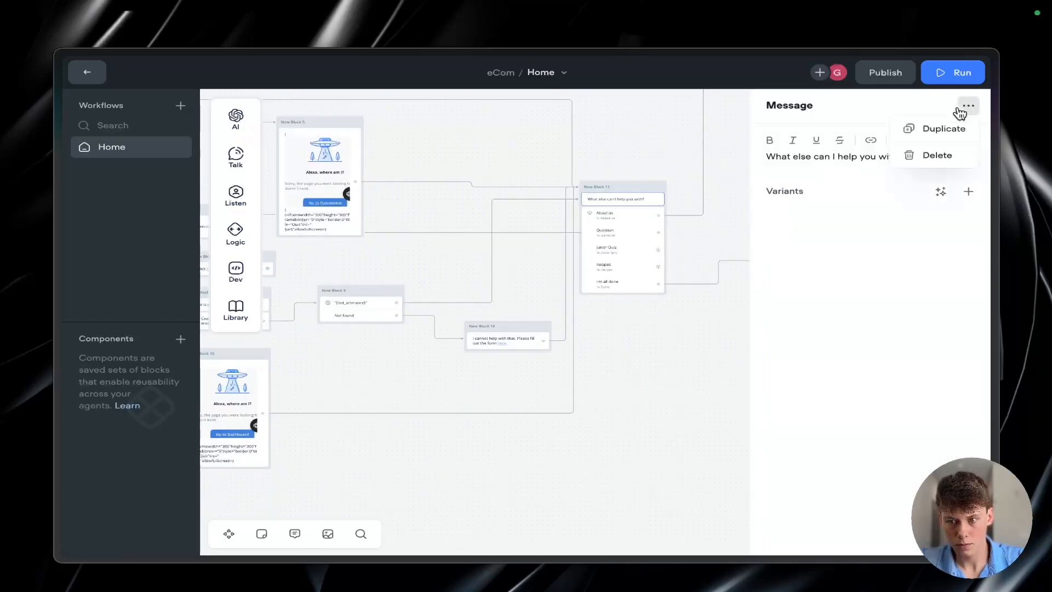
click(906, 228)
click(968, 191)
click(968, 211)
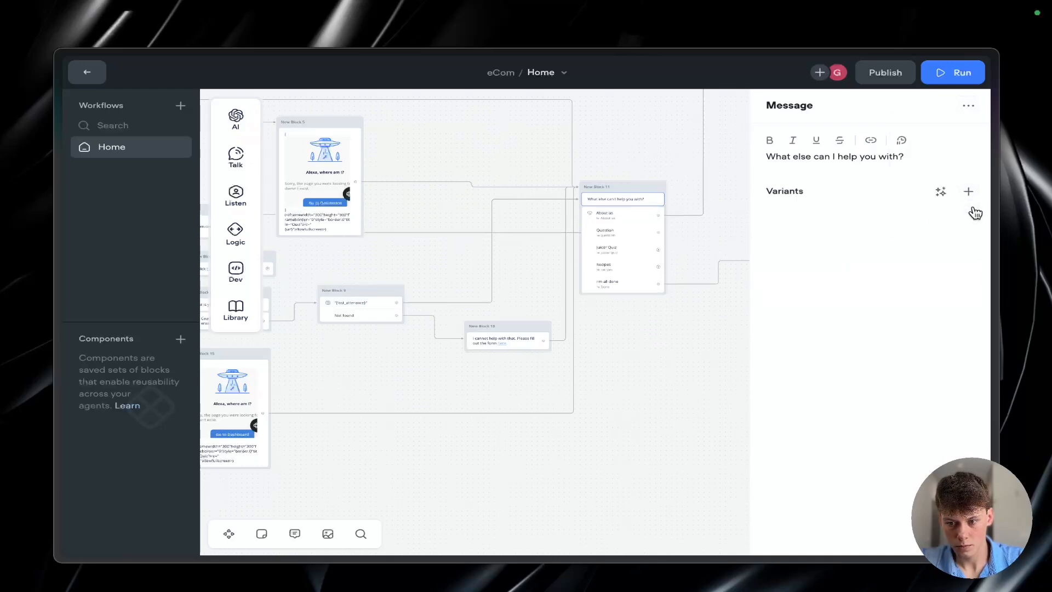
click(704, 336)
Step: Open the follow-up message's delay setting without entering a value and review the branches that feed the "What else can I help you with?" menu
click(644, 193)
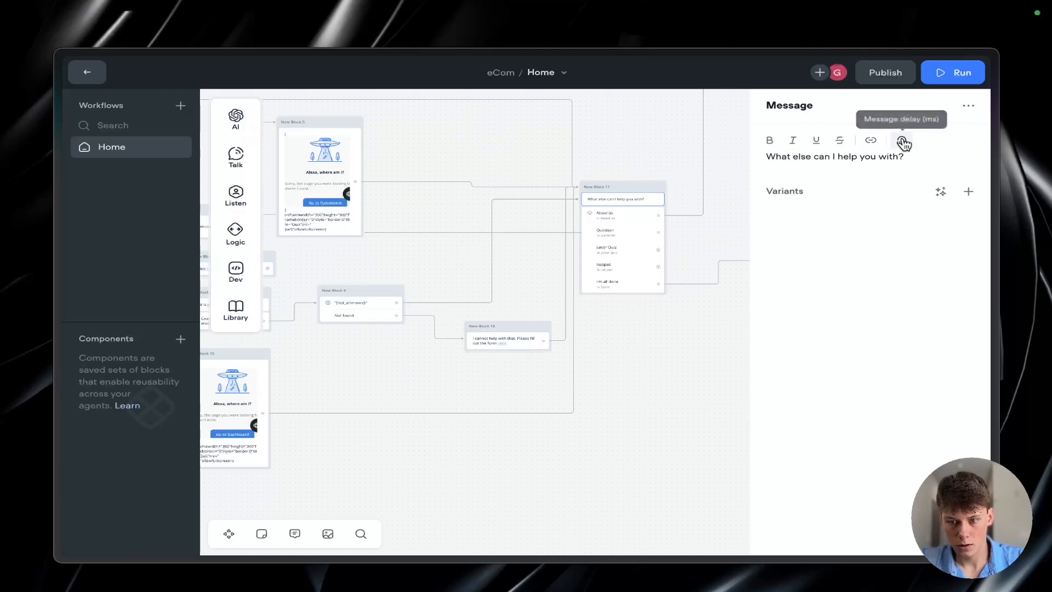
scroll(487, 282, left, 2)
scroll(486, 282, up, 2)
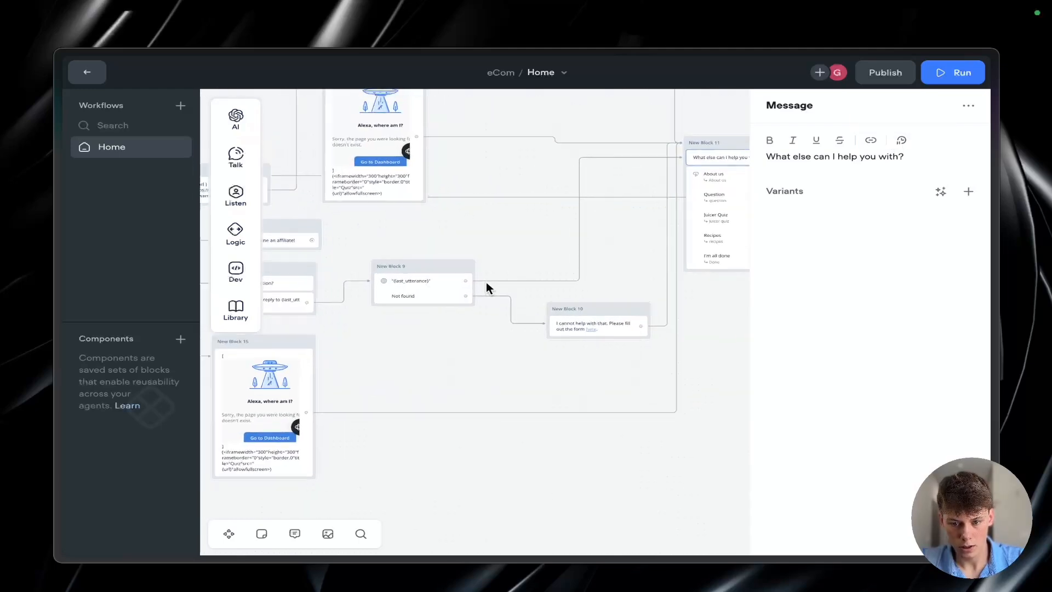
scroll(485, 282, right, 3)
scroll(485, 281, up, 1)
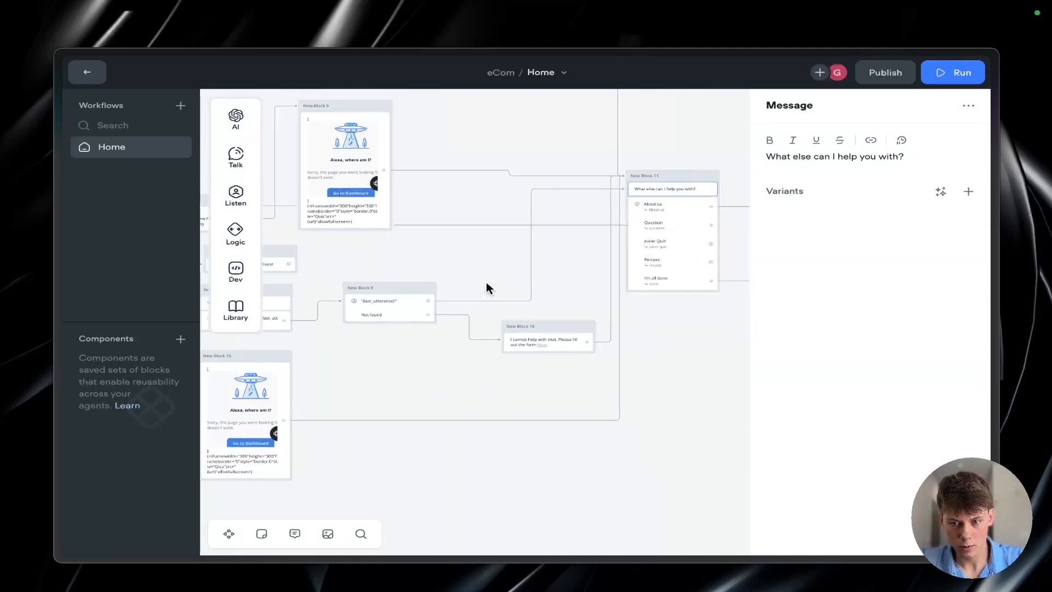
click(901, 142)
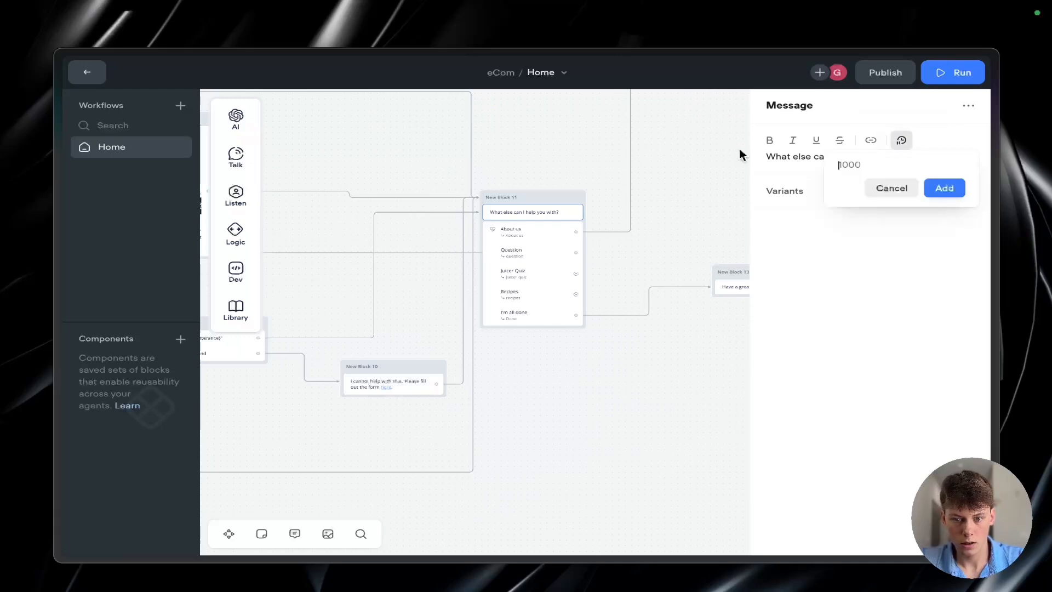
scroll(510, 265, left, 10)
scroll(510, 265, up, 2)
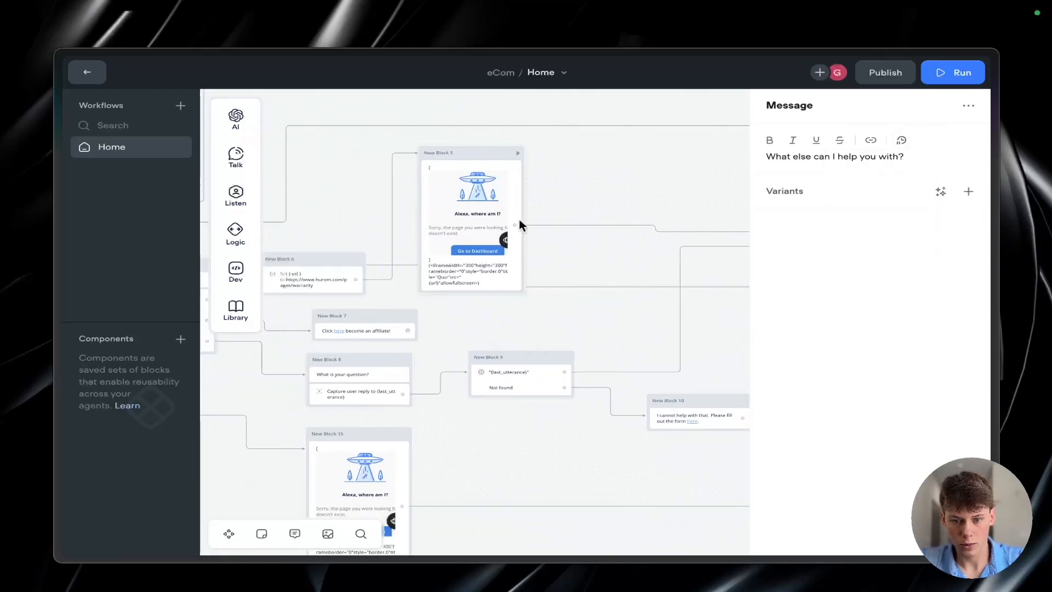
scroll(444, 176, left, 1)
scroll(462, 167, down, 1)
scroll(521, 331, down, 3)
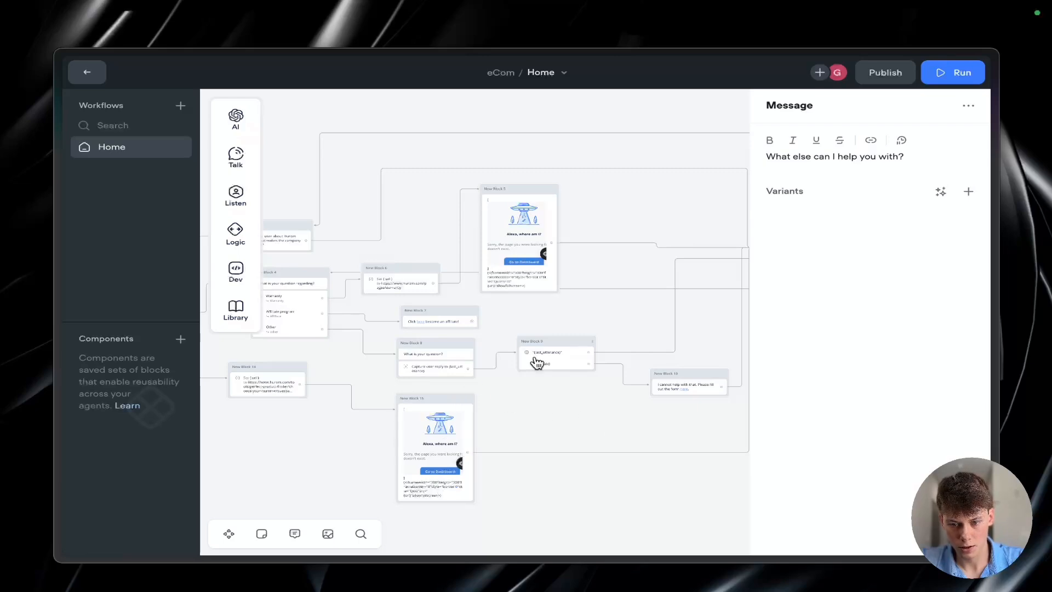
scroll(695, 386, up, 5)
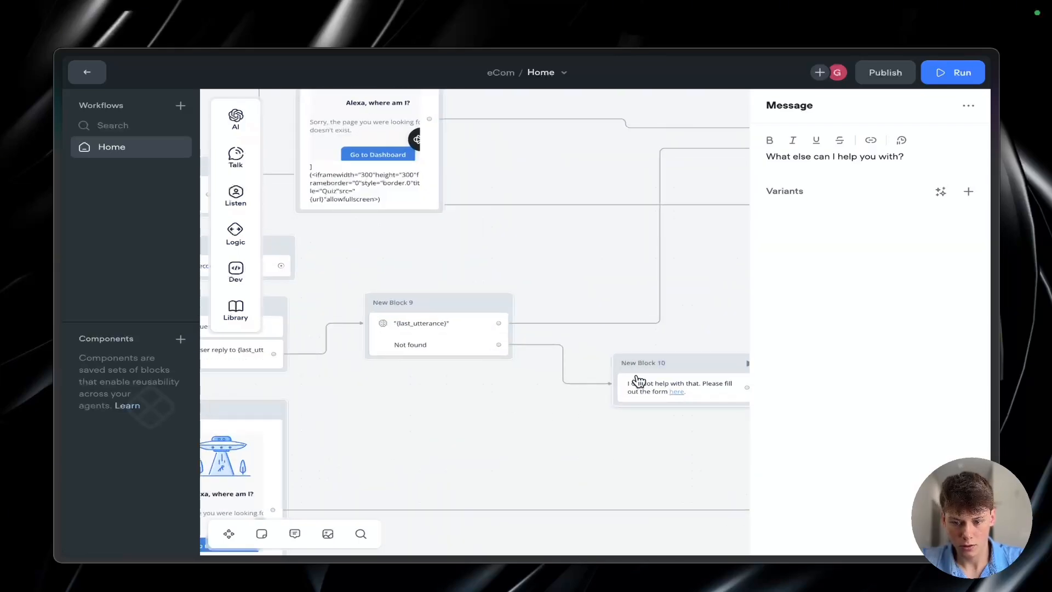
scroll(638, 381, right, 5)
scroll(638, 380, up, 1)
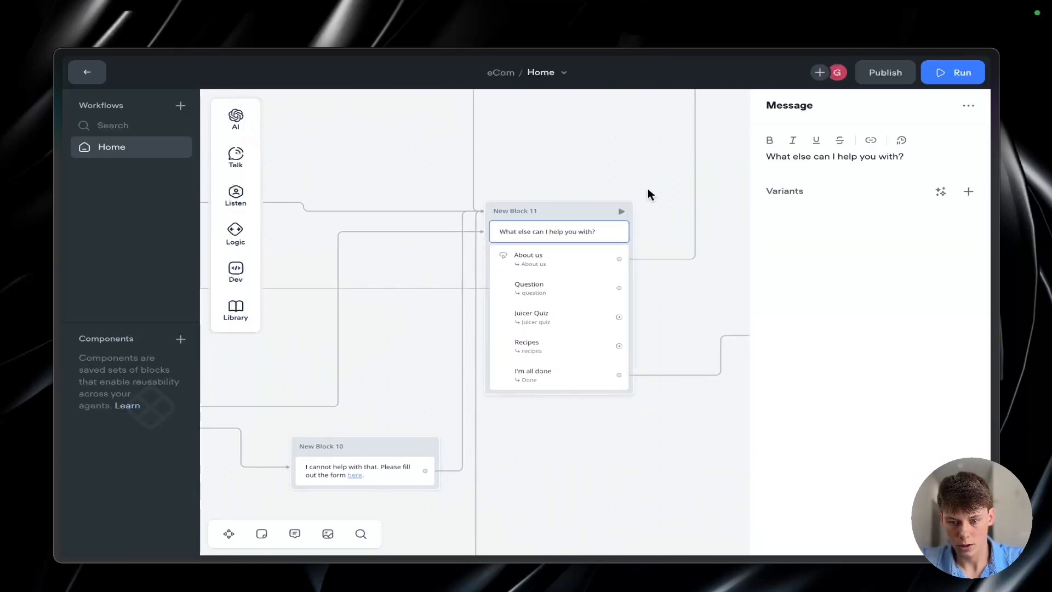
Step: Set the message delay of "What else can I help you with?" to 20000 ms
click(903, 141)
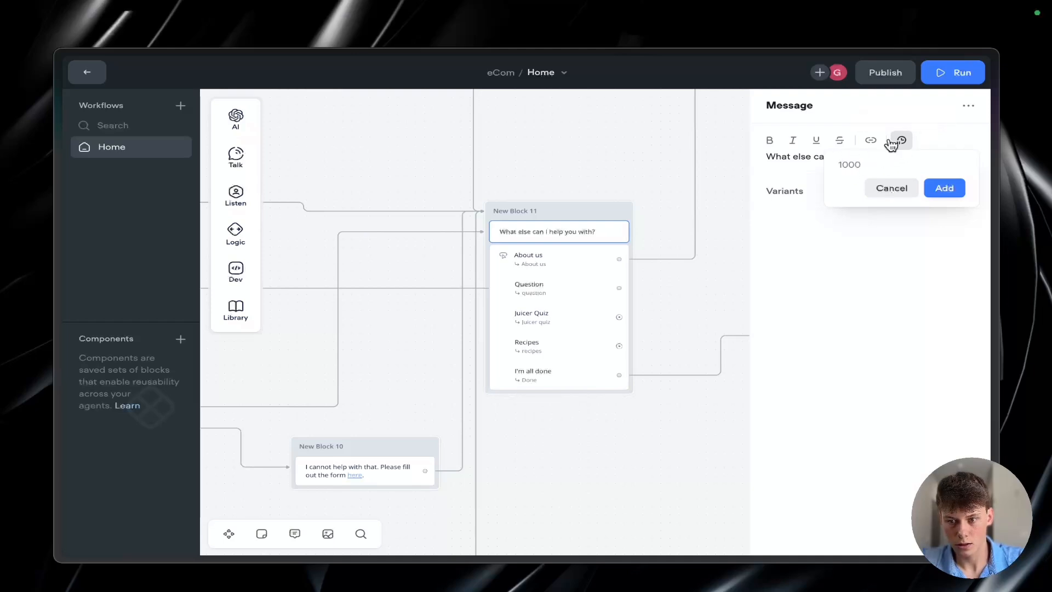
text(300)
key(Return)
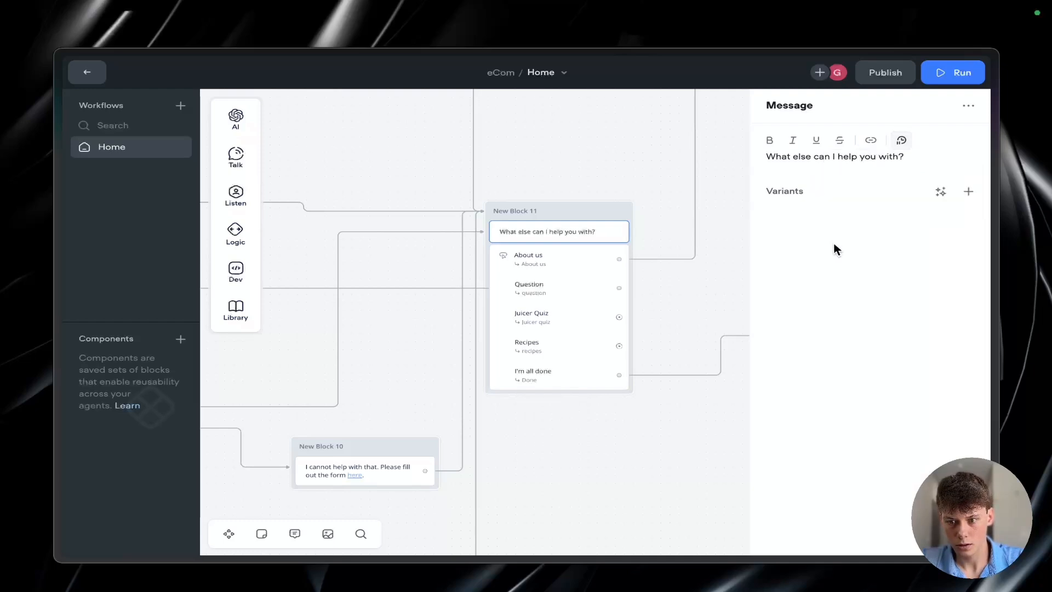
click(902, 138)
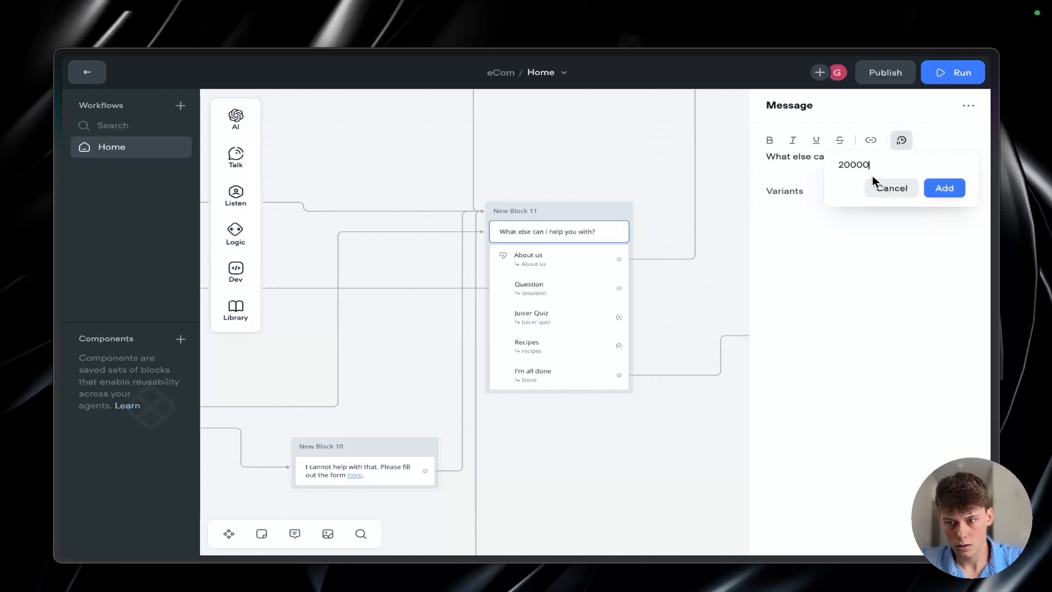
text(20000)
click(931, 188)
click(702, 207)
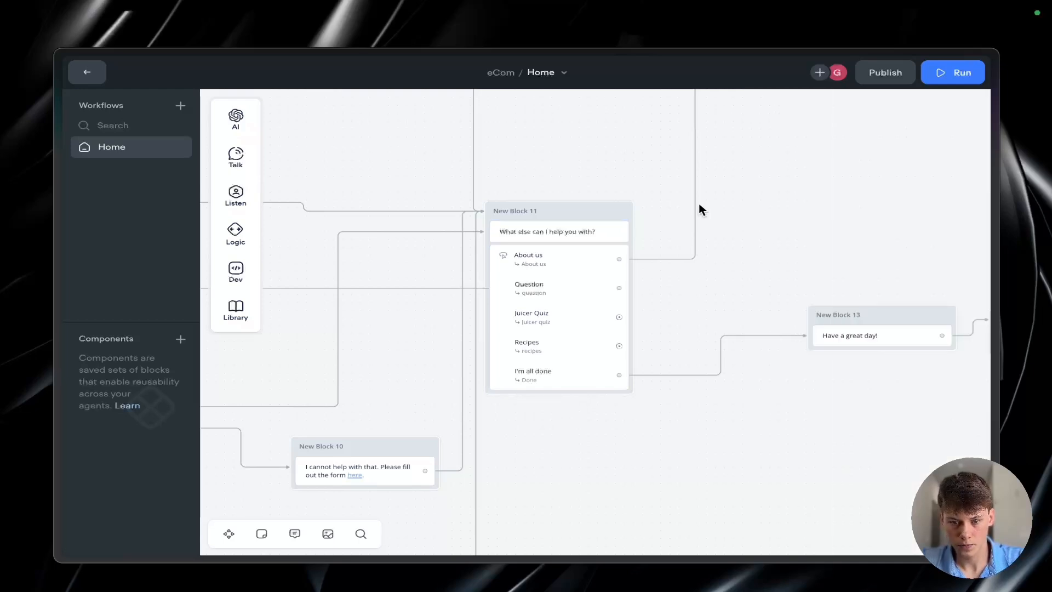
Step: Review the Home workflow's branches from the follow-up menu back to the "How can I help you today?" menu
scroll(701, 207, down, 5)
scroll(701, 207, up, 2)
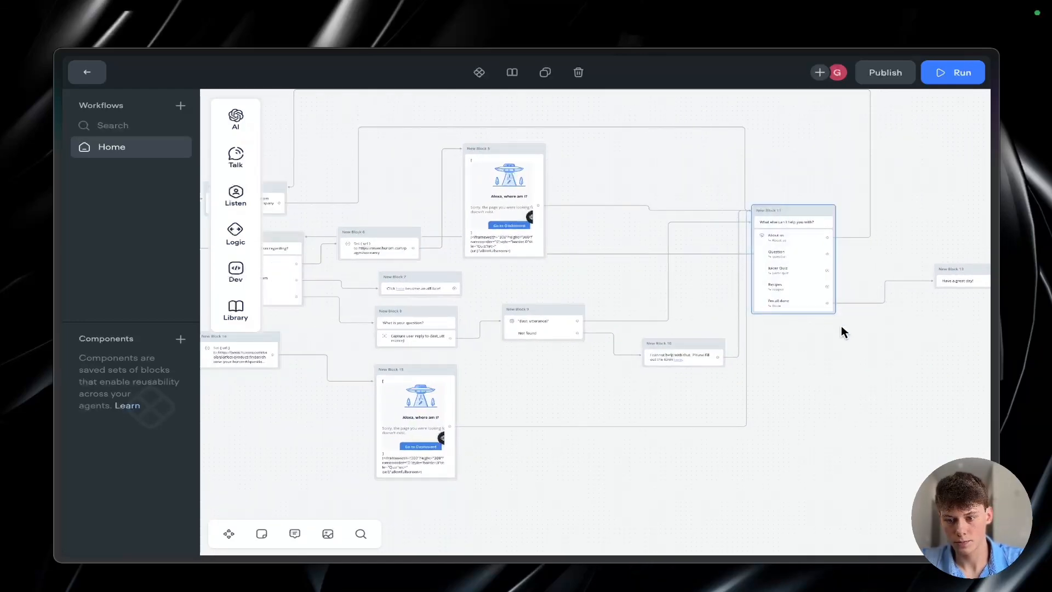
click(795, 236)
click(619, 408)
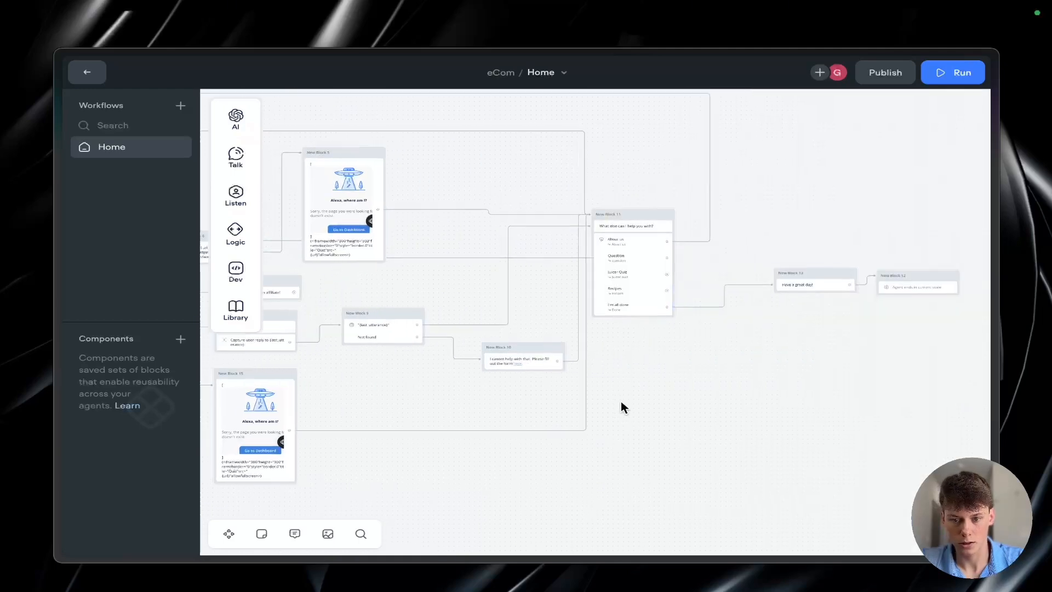
scroll(620, 401, up, 3)
scroll(538, 423, left, 9)
scroll(538, 423, down, 3)
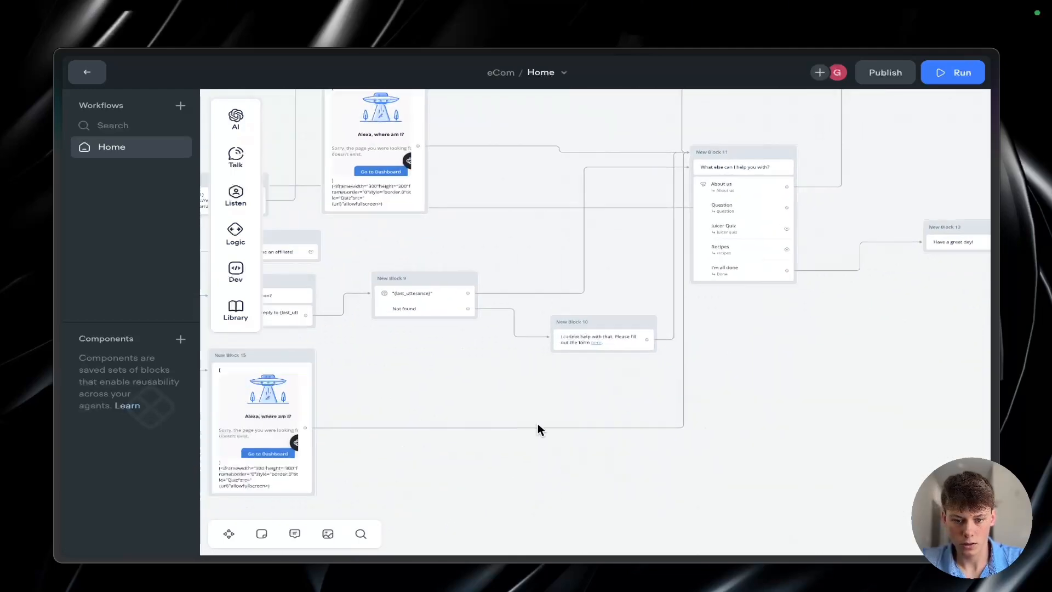
scroll(510, 334, up, 1)
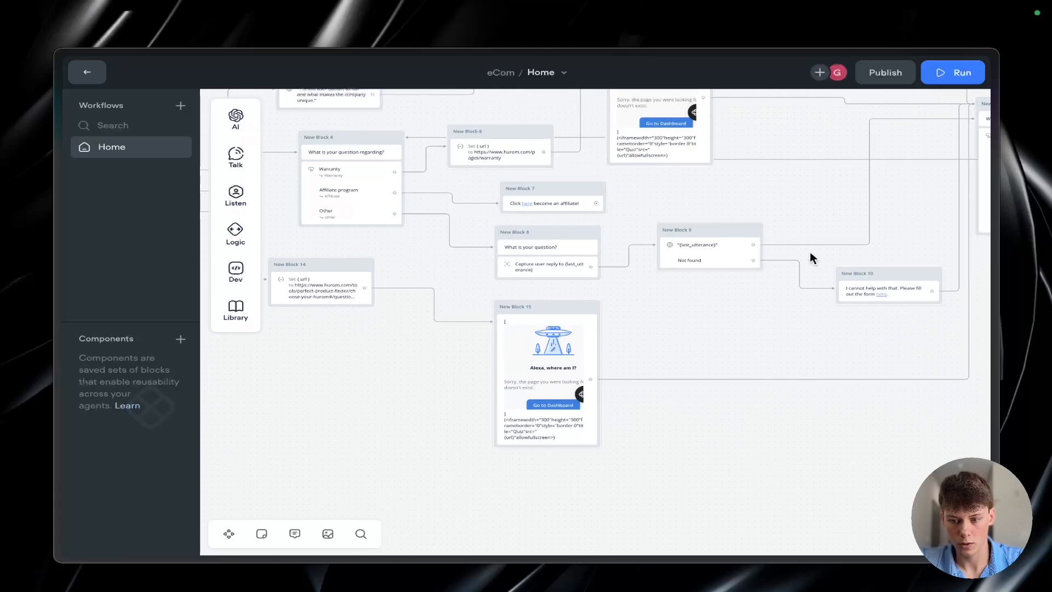
scroll(864, 299, left, 10)
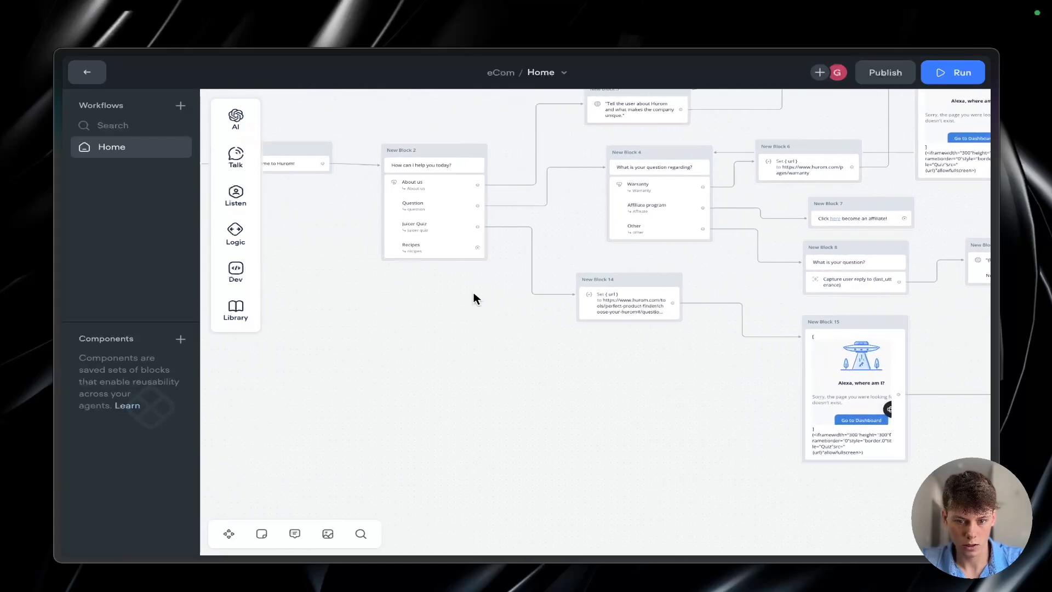
scroll(474, 292, up, 3)
Step: Switch to the Miro board and check what the flowchart plans for the Recipes branch
key(ctrl+Tab)
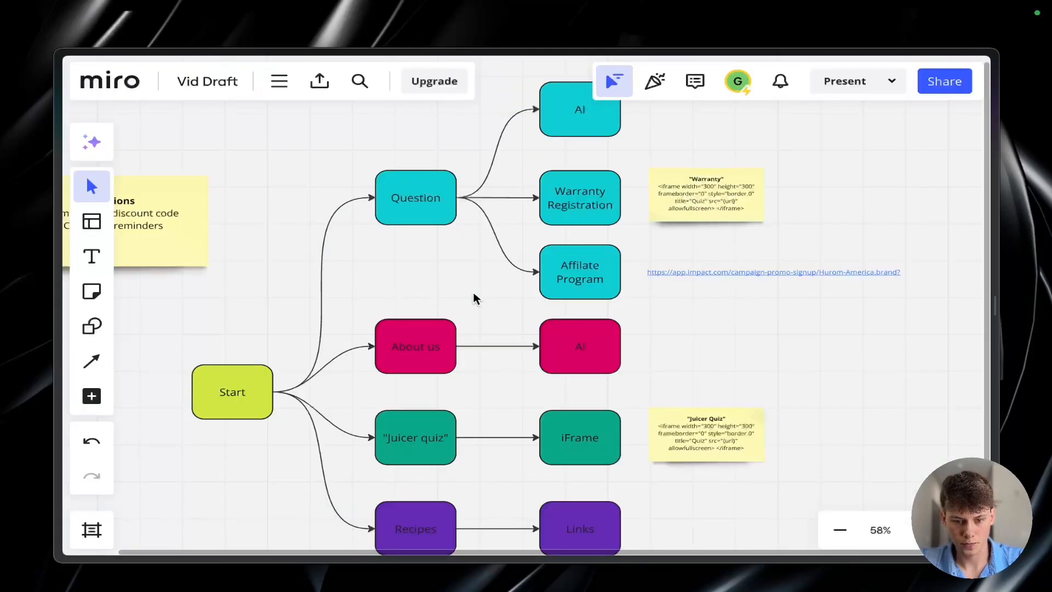
scroll(473, 292, down, 2)
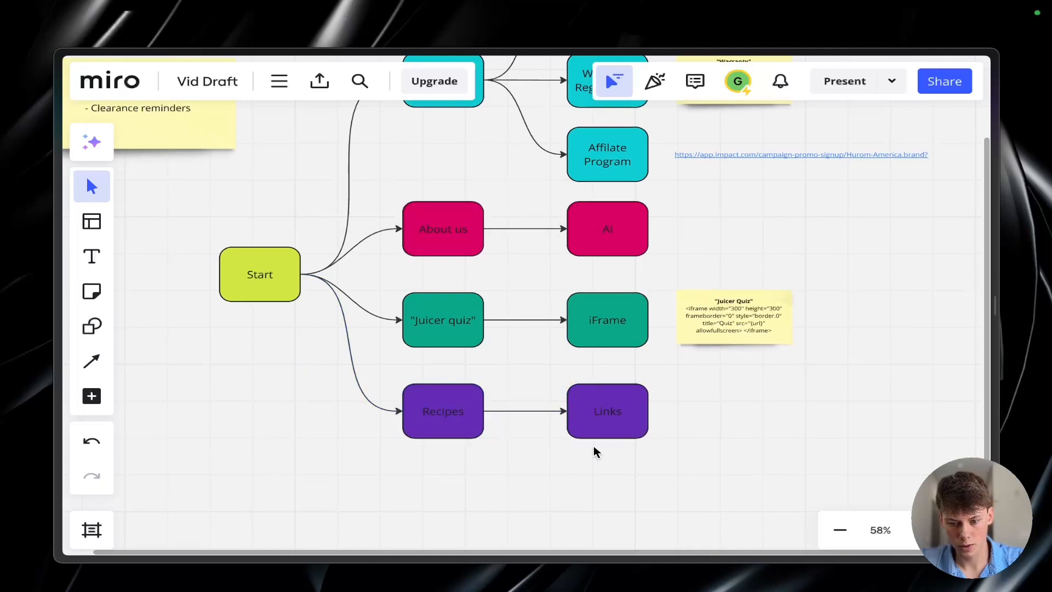
scroll(629, 478, down, 1)
Step: Switch to Hurom's website, open the Juice Recipes page and look through its recipe categories
key(ctrl+Tab)
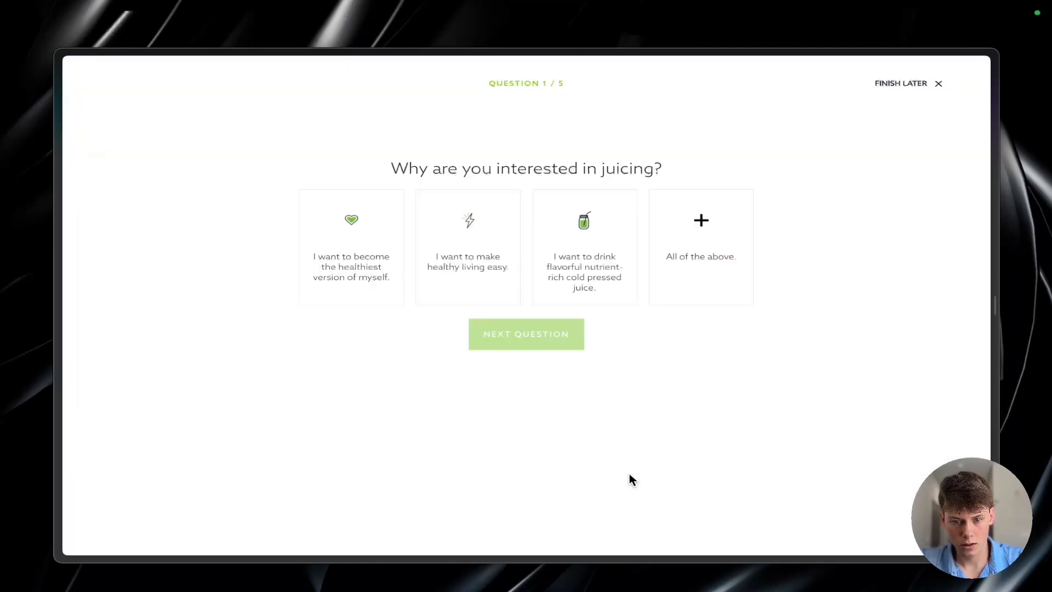
key(ctrl+Tab)
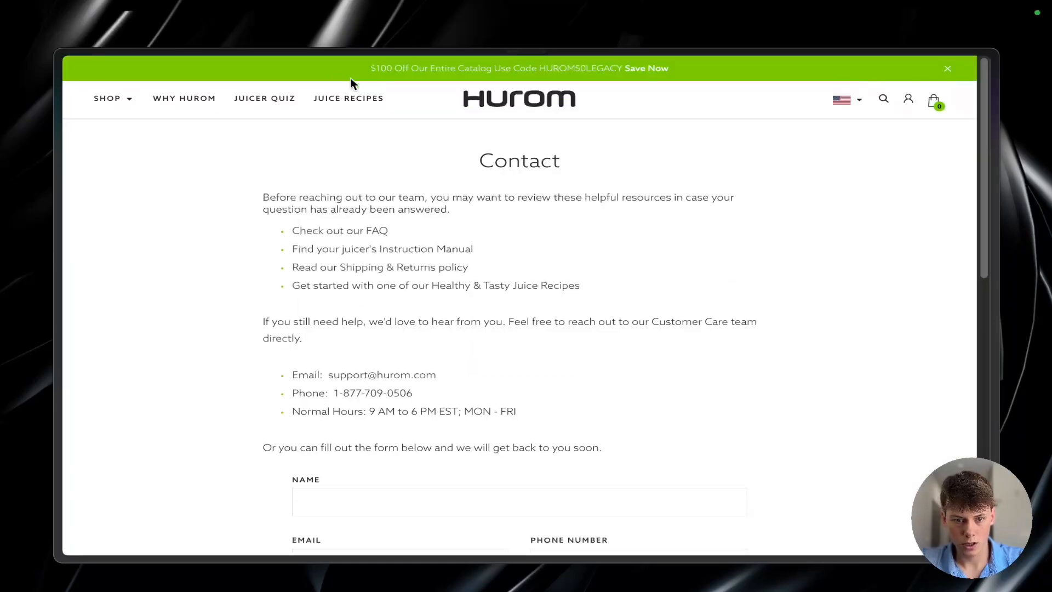
key(ctrl+Tab)
scroll(456, 256, down, 15)
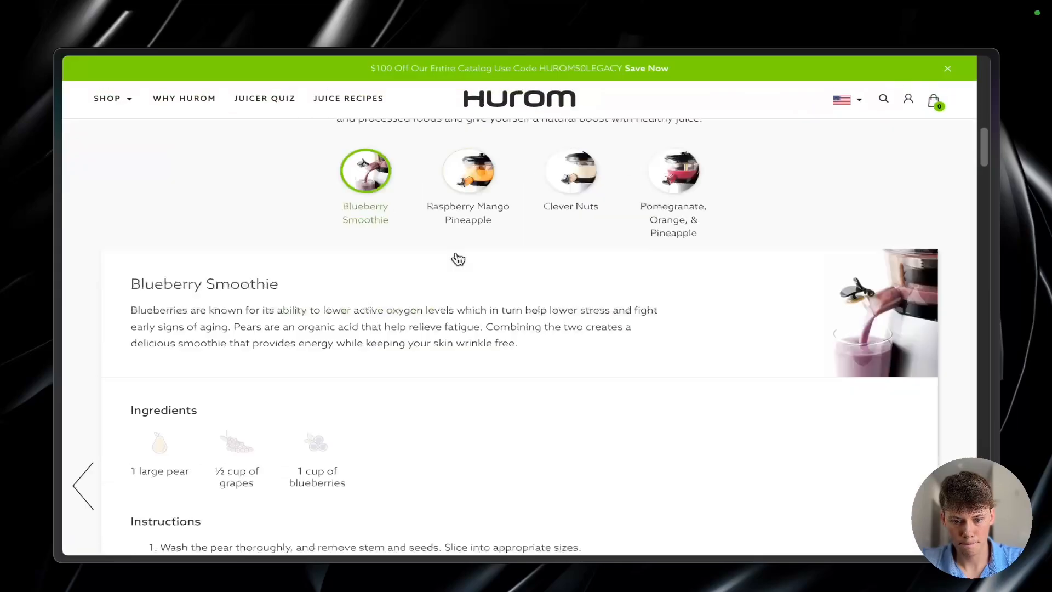
scroll(458, 258, down, 5)
key(ctrl+Tab)
scroll(458, 258, down, 4)
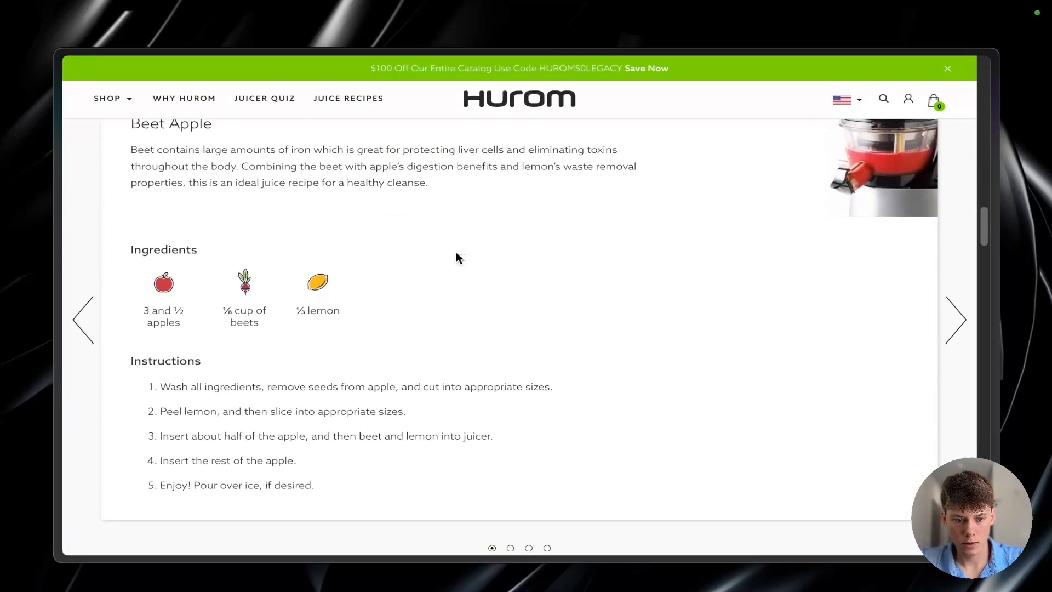
scroll(458, 258, down, 10)
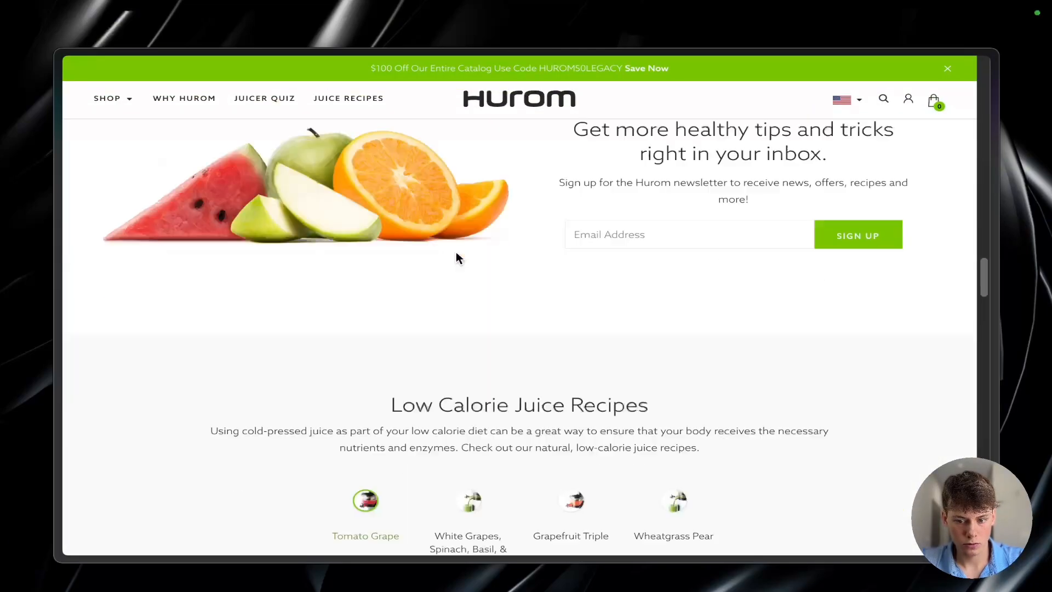
scroll(459, 258, down, 5)
scroll(460, 258, up, 20)
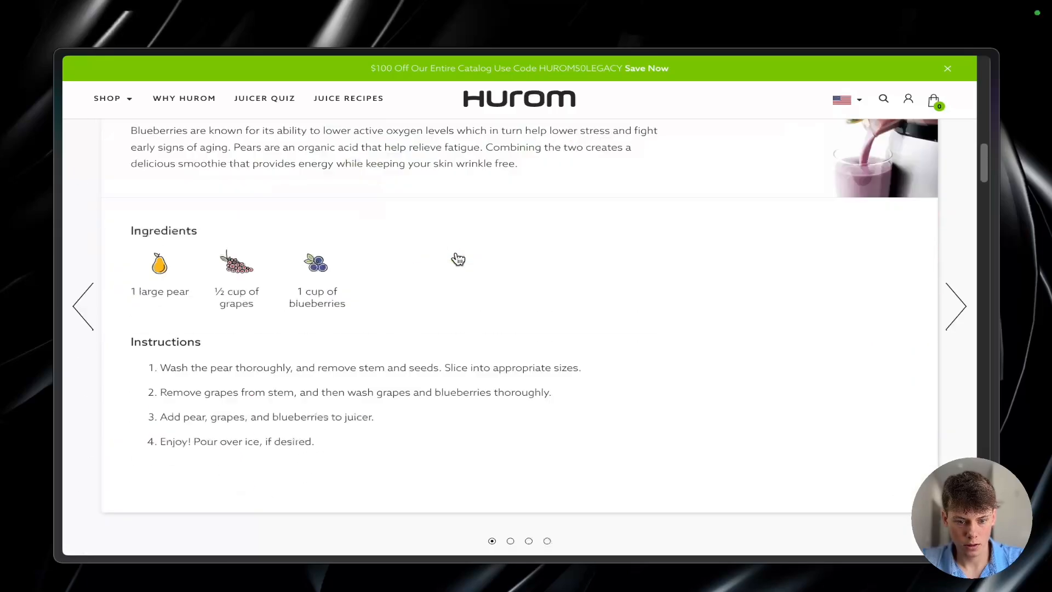
scroll(458, 259, up, 15)
scroll(458, 257, down, 5)
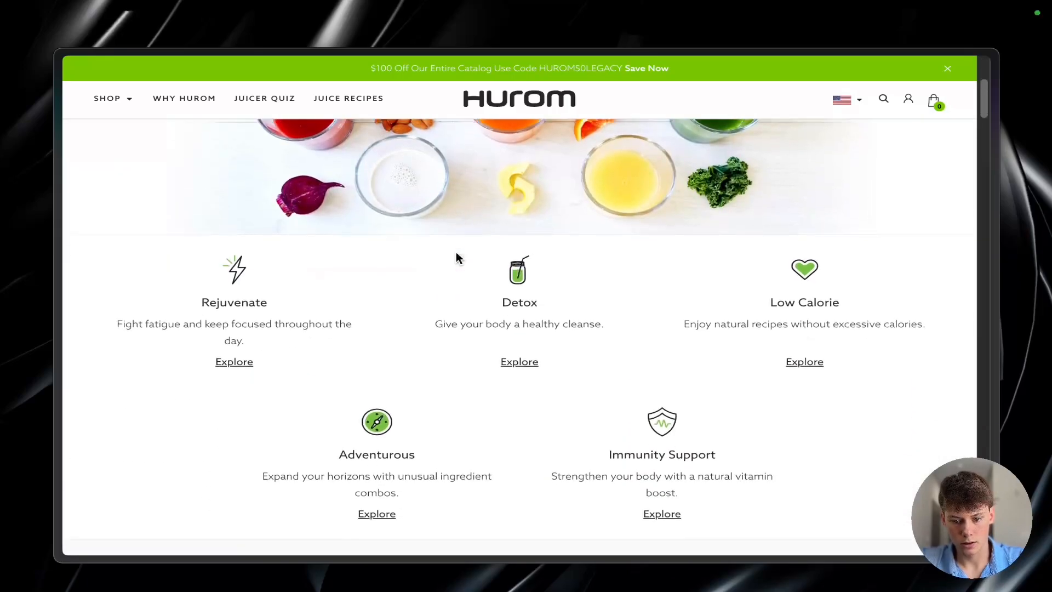
Step: Inspect the markup of the Tomato Grape recipe on the Juice Recipes page and examine its parent elements
scroll(458, 258, down, 8)
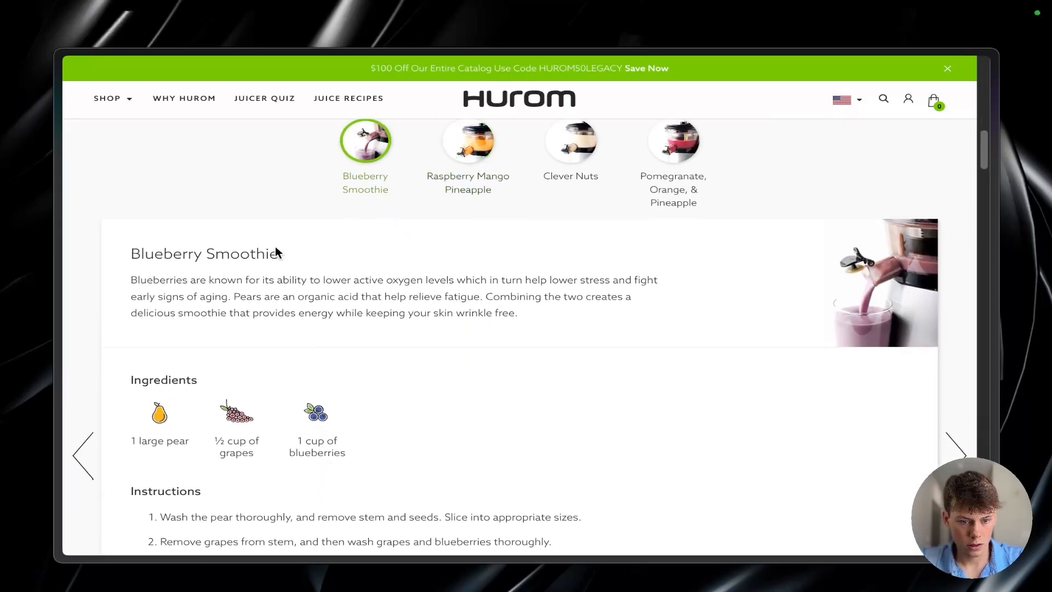
scroll(272, 280, down, 8)
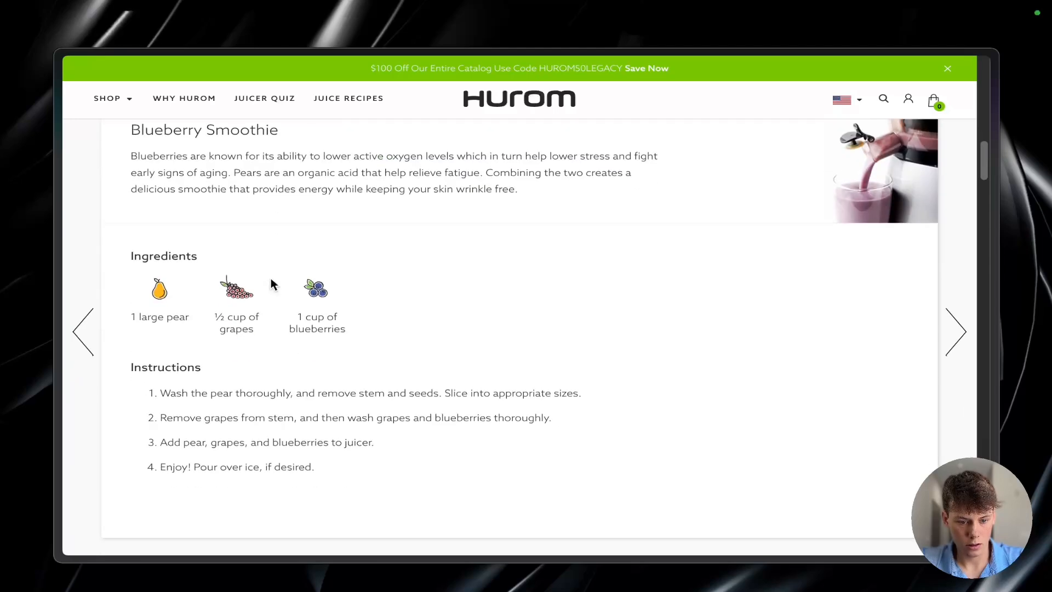
scroll(271, 277, up, 10)
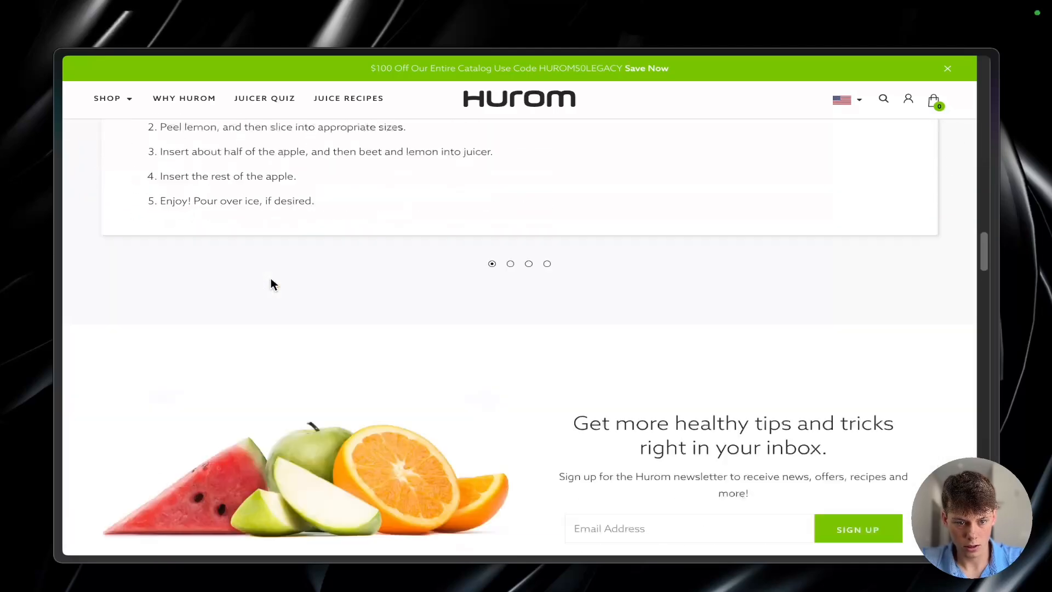
scroll(270, 278, down, 4)
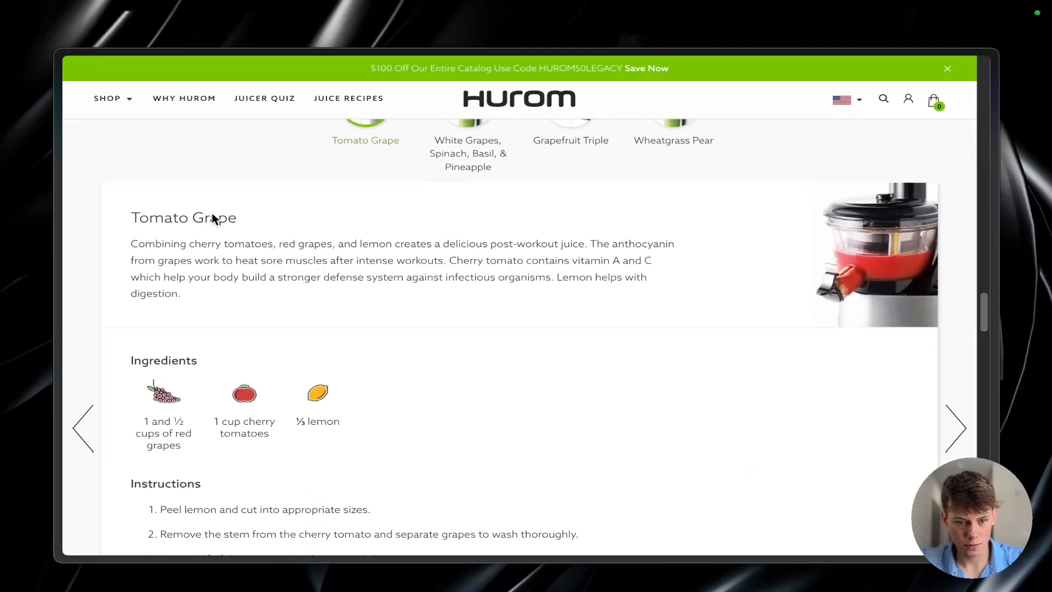
right_click(254, 232)
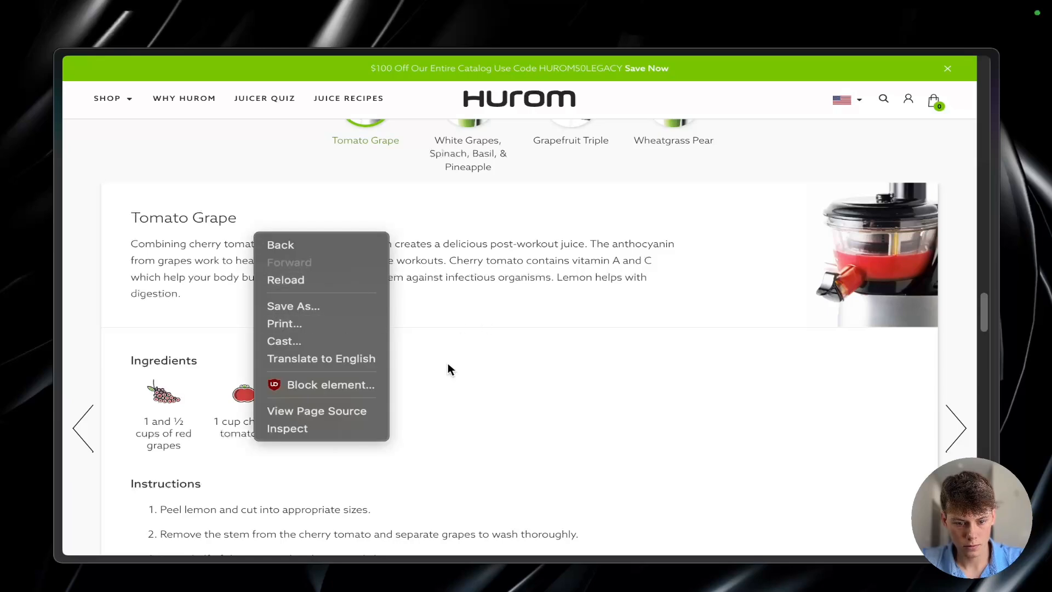
click(353, 428)
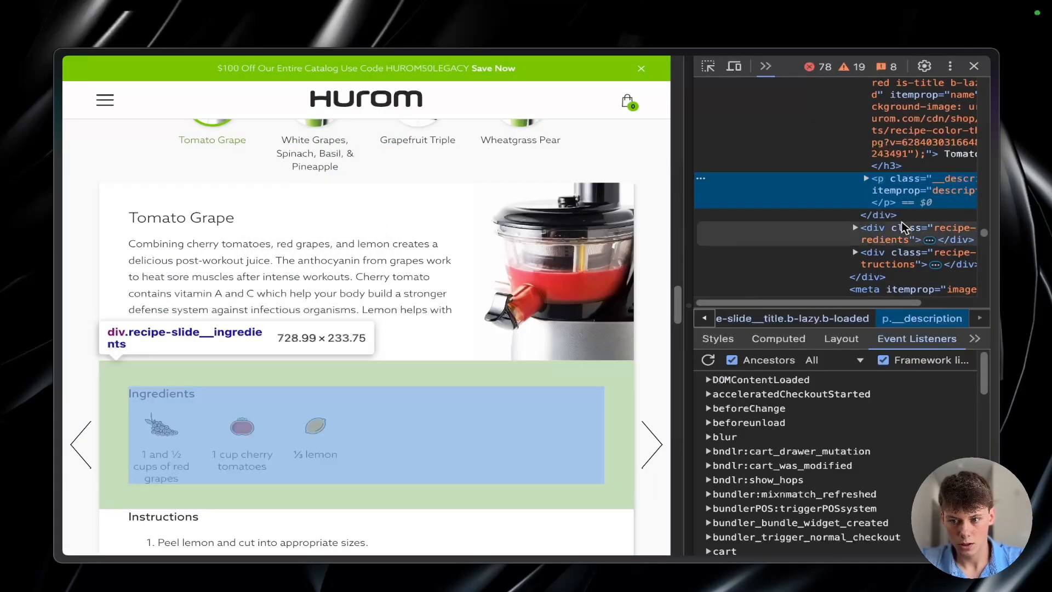
scroll(902, 221, up, 4)
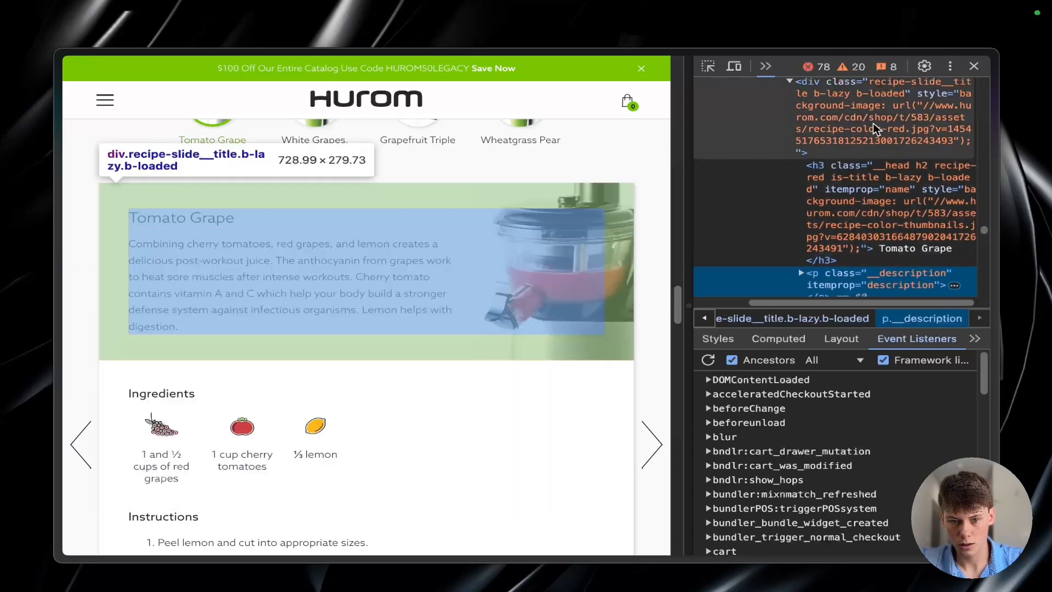
scroll(869, 155, up, 3)
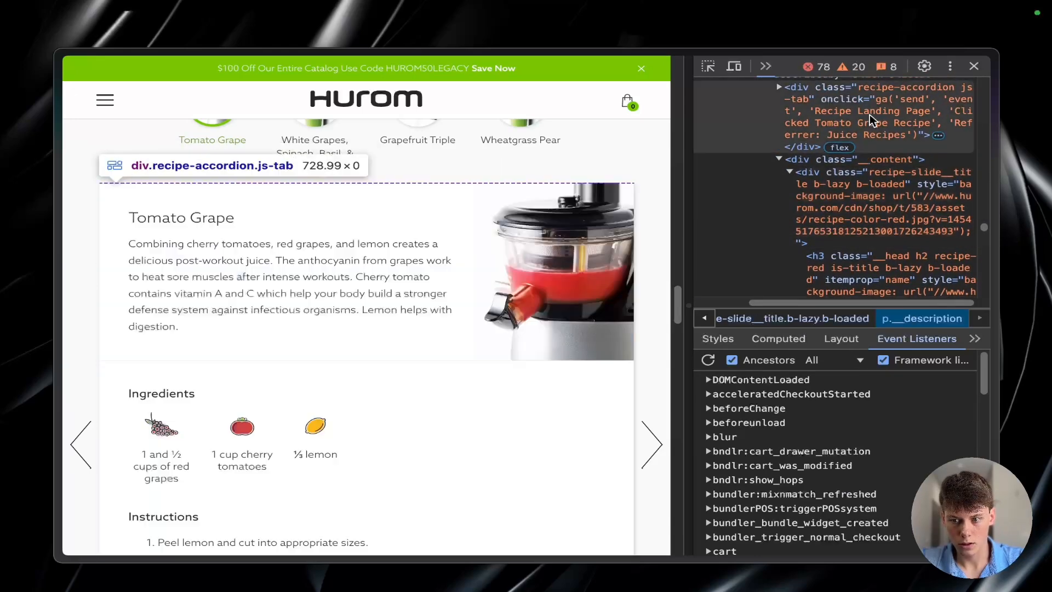
scroll(869, 118, up, 2)
scroll(871, 148, up, 2)
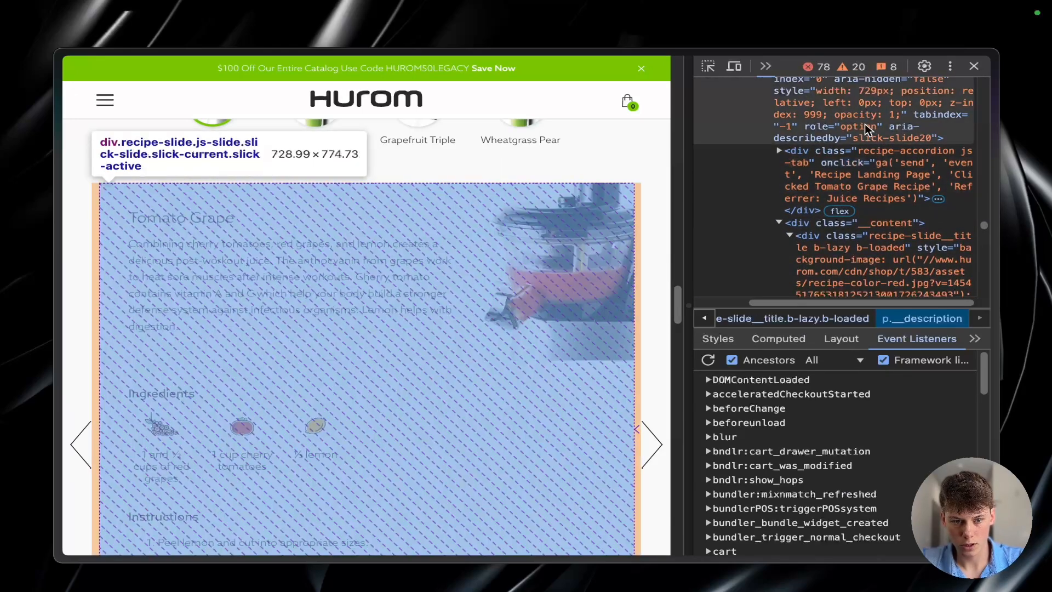
scroll(861, 181, up, 5)
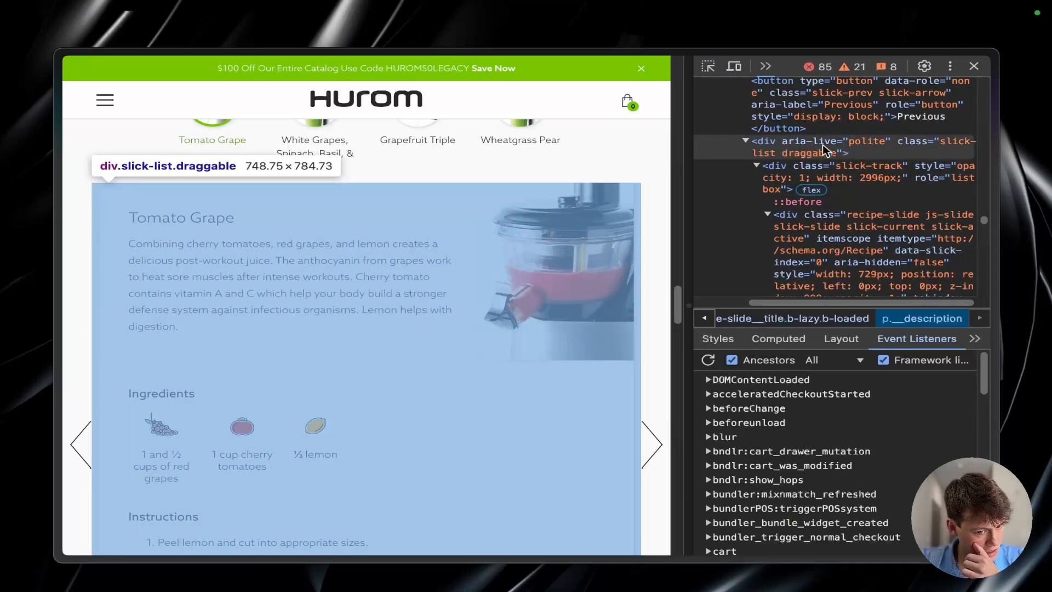
Step: Inspect the section element around the "Low Calorie Juice Recipes" heading, and close the developer tools
scroll(377, 162, up, 5)
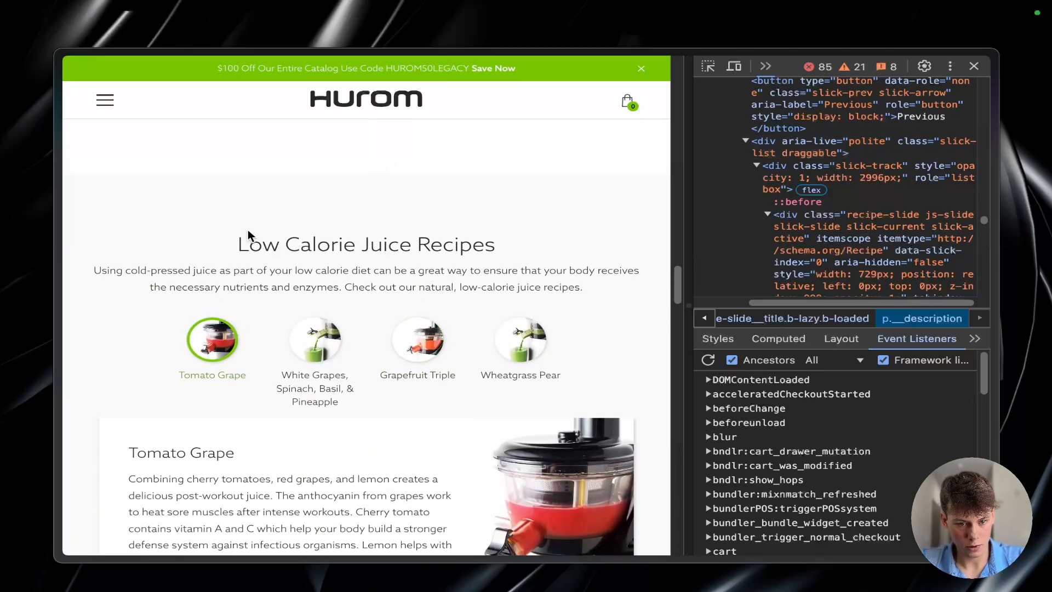
triple_click(255, 241)
right_click(371, 229)
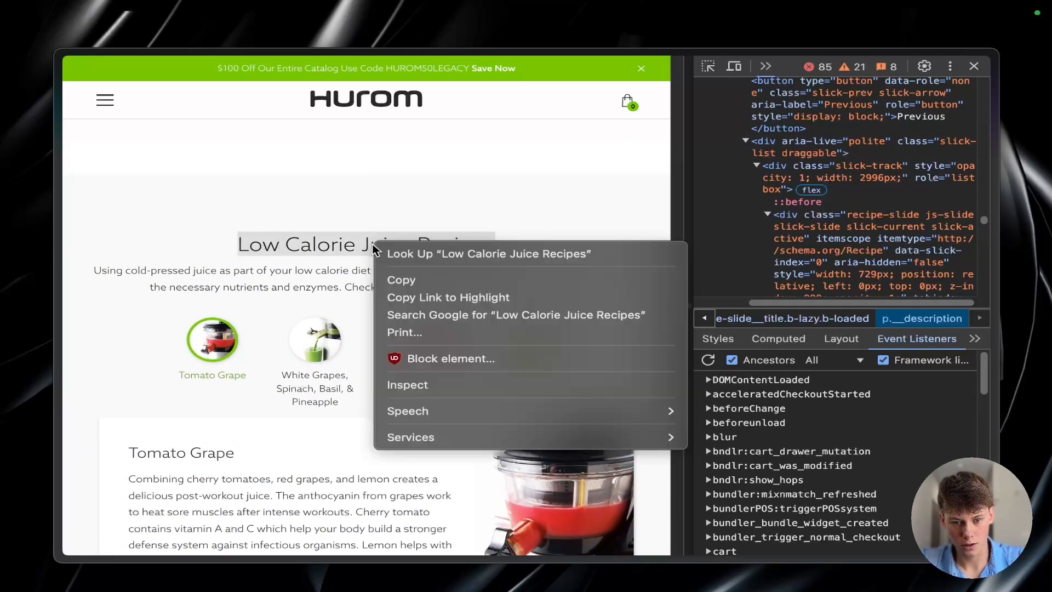
click(445, 386)
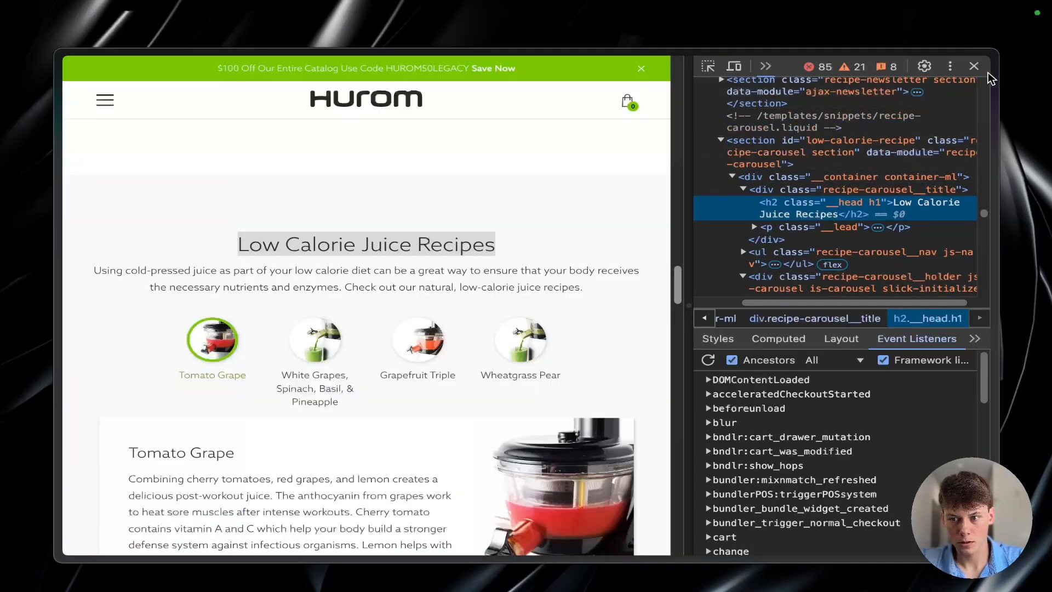
click(973, 66)
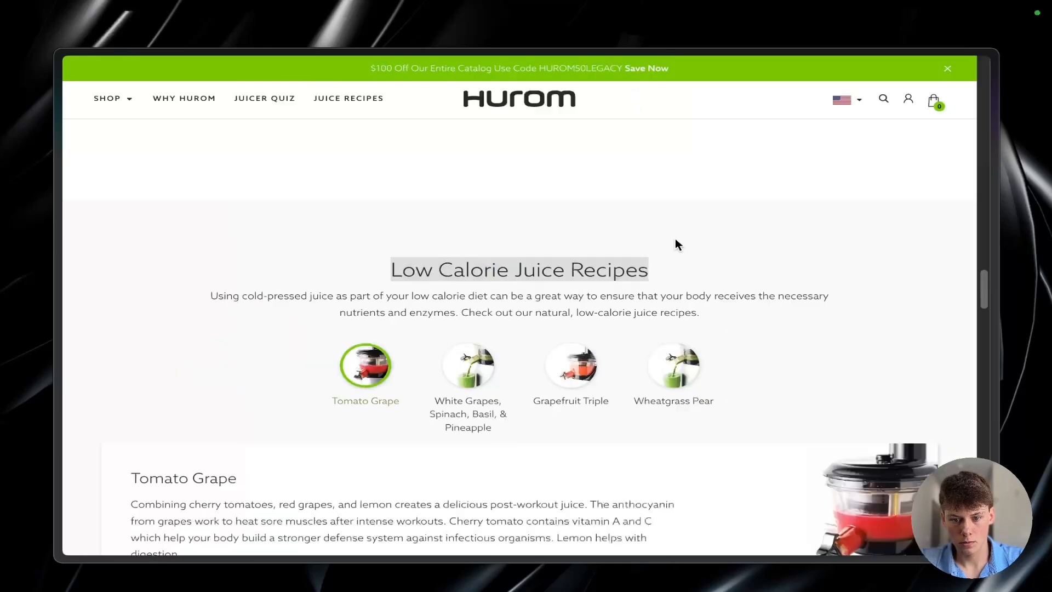
Step: Copy the Juice Recipes page's URL and switch back to the Home workflow in Voiceflow
scroll(547, 264, up, 15)
scroll(547, 264, down, 18)
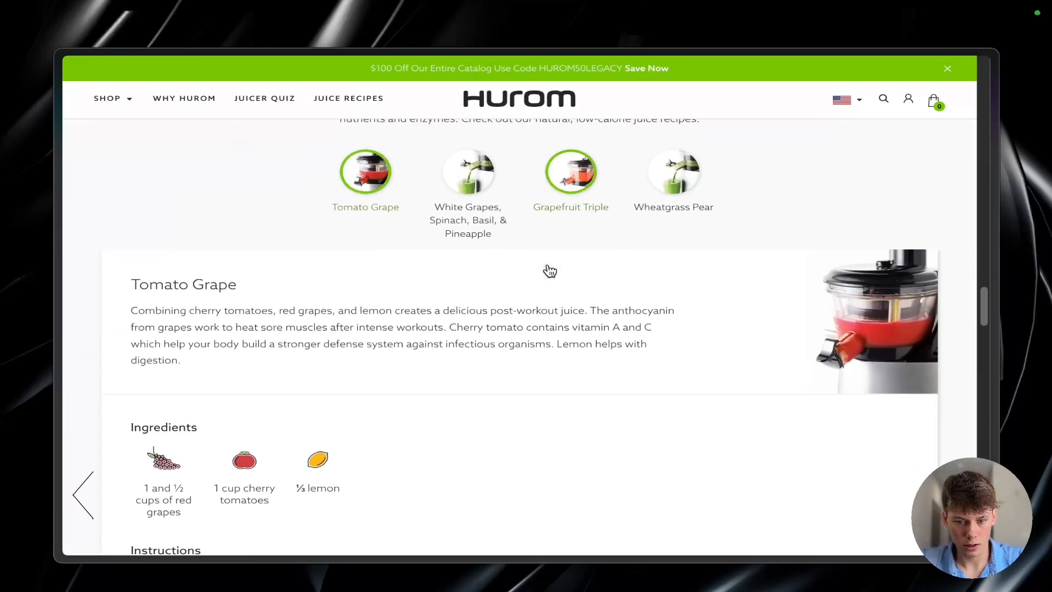
key(super+shift+c)
key(ctrl+Tab)
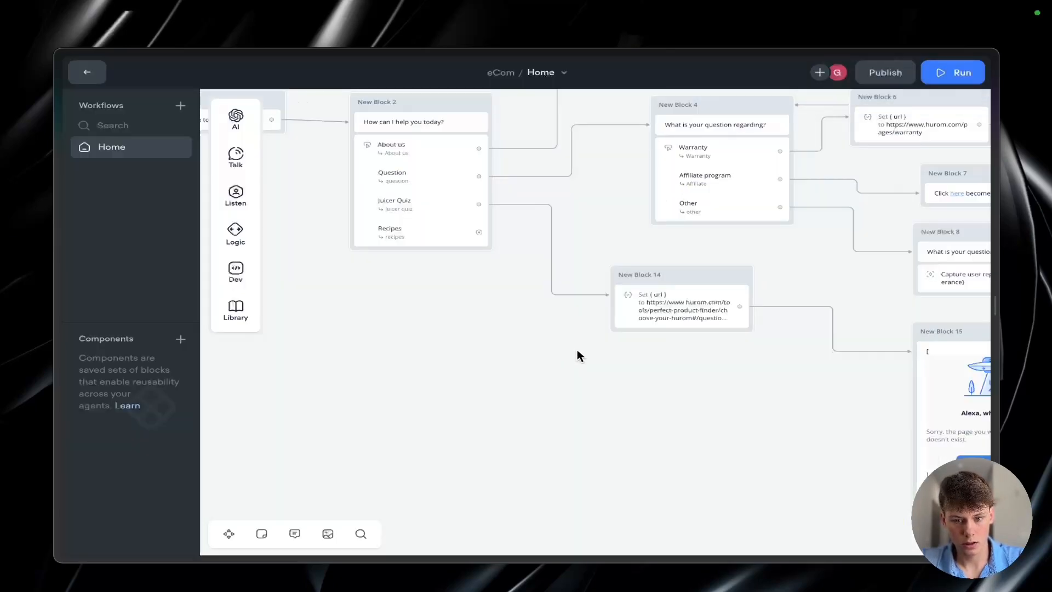
Step: Add a Message block below New Block 14, connected to the Recipes choice of the "How can I help you today?" menu
drag(478, 232, 552, 432)
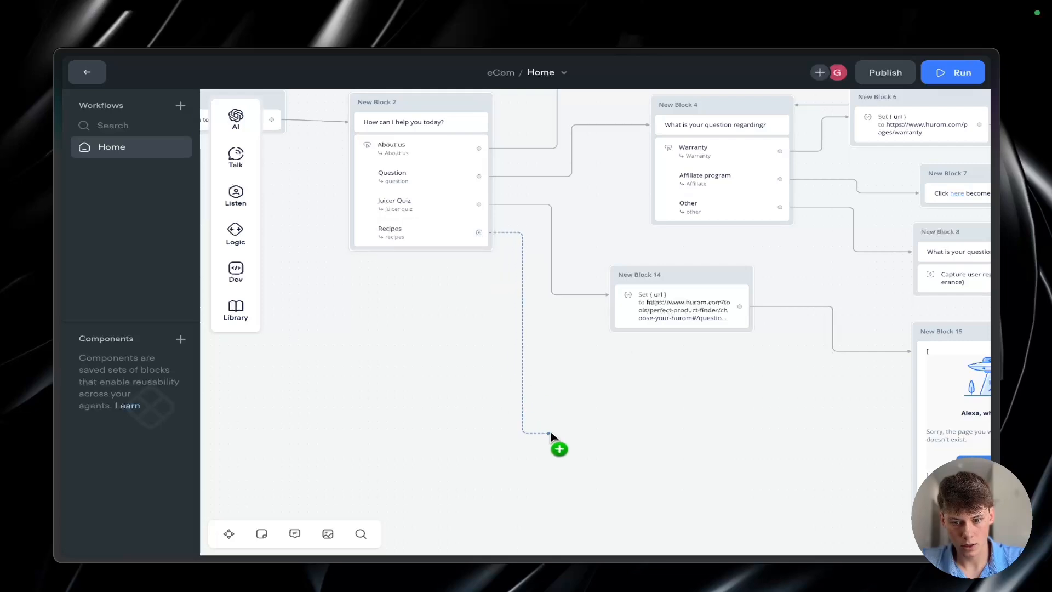
mouse_move(580, 285)
mouse_move(592, 294)
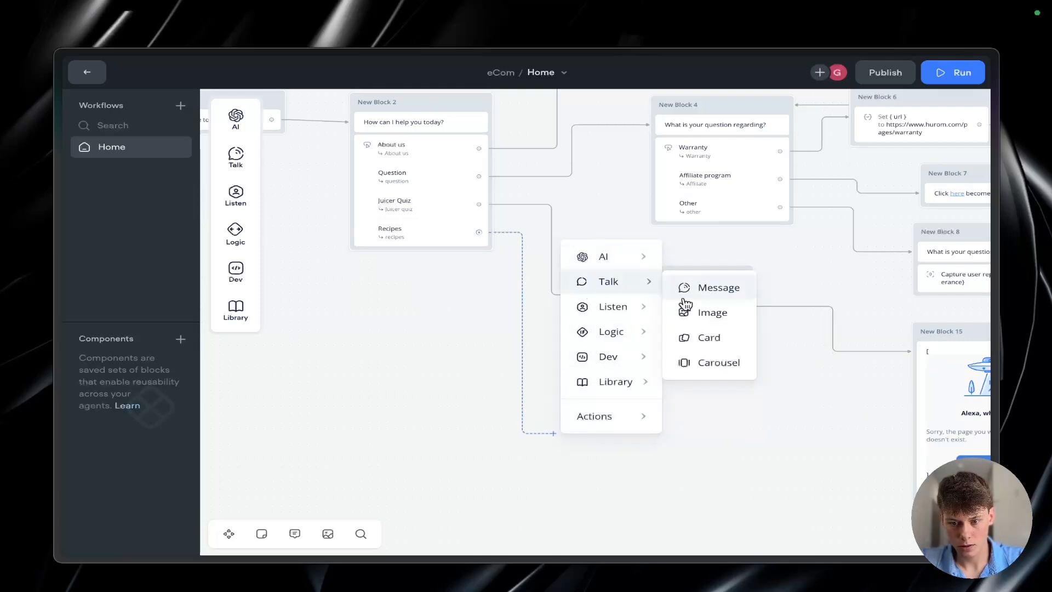
click(713, 288)
click(824, 163)
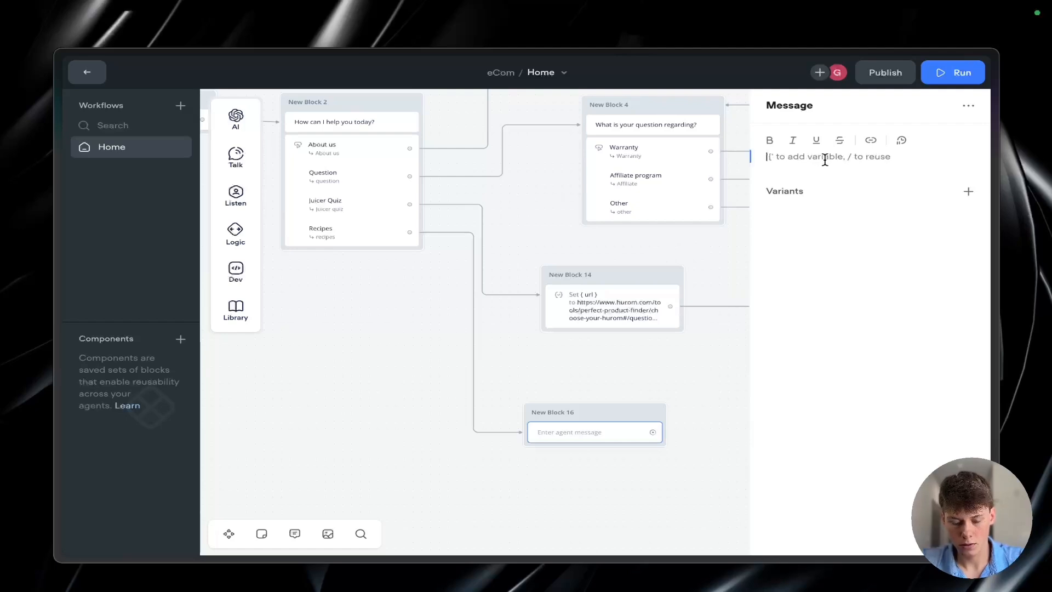
Step: Write the message "You can access our wonderful recipes here!" and link the word "here" to the copied recipes URL
text(Y)
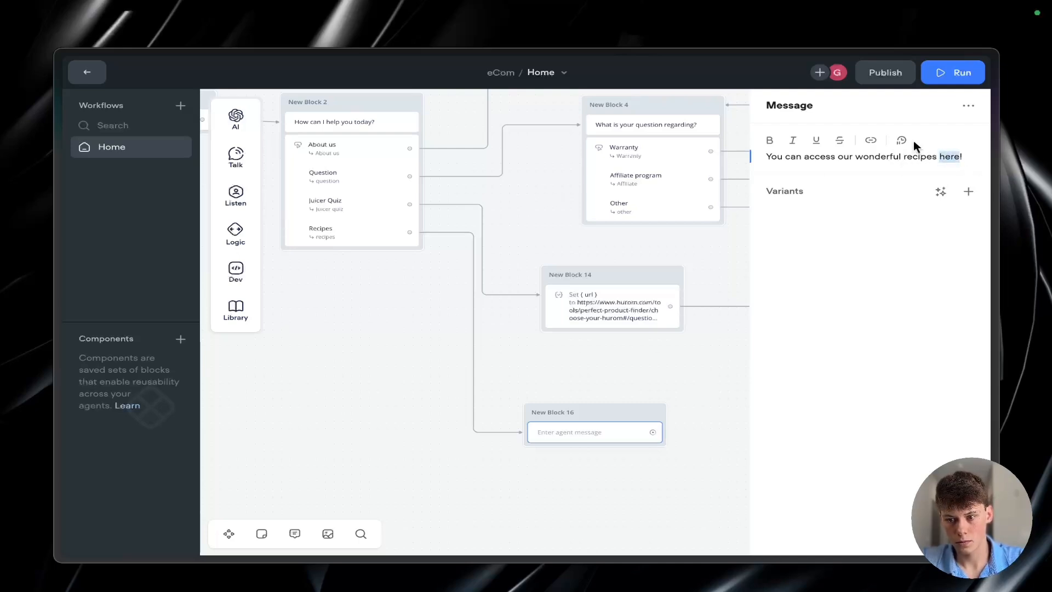
click(871, 140)
key(ctrl+v)
click(873, 259)
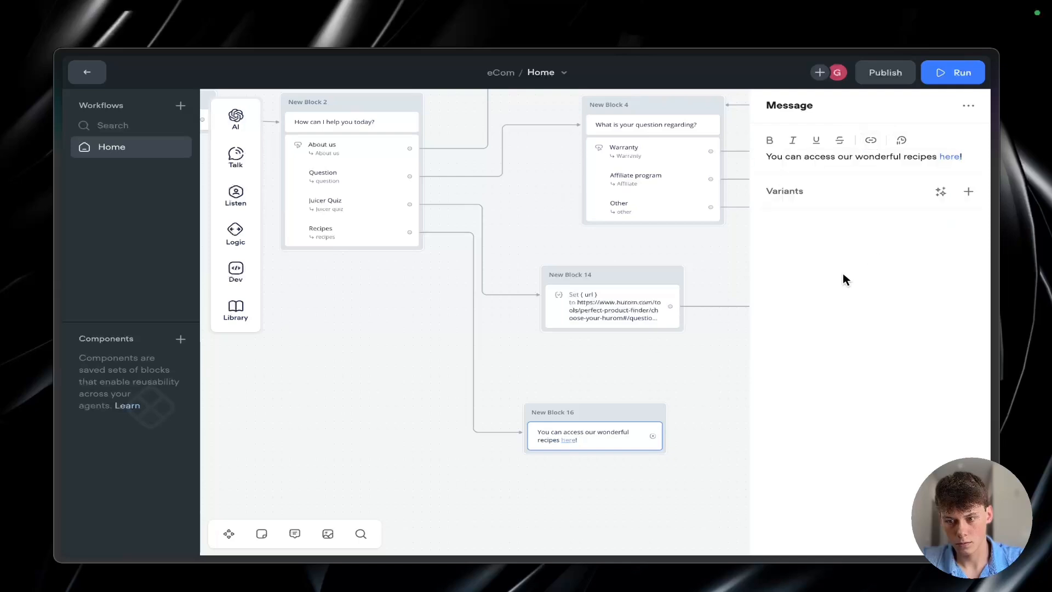
click(654, 380)
Step: Check the recipes message block and how it sits among the neighbouring branches of the Home workflow
scroll(654, 380, down, 2)
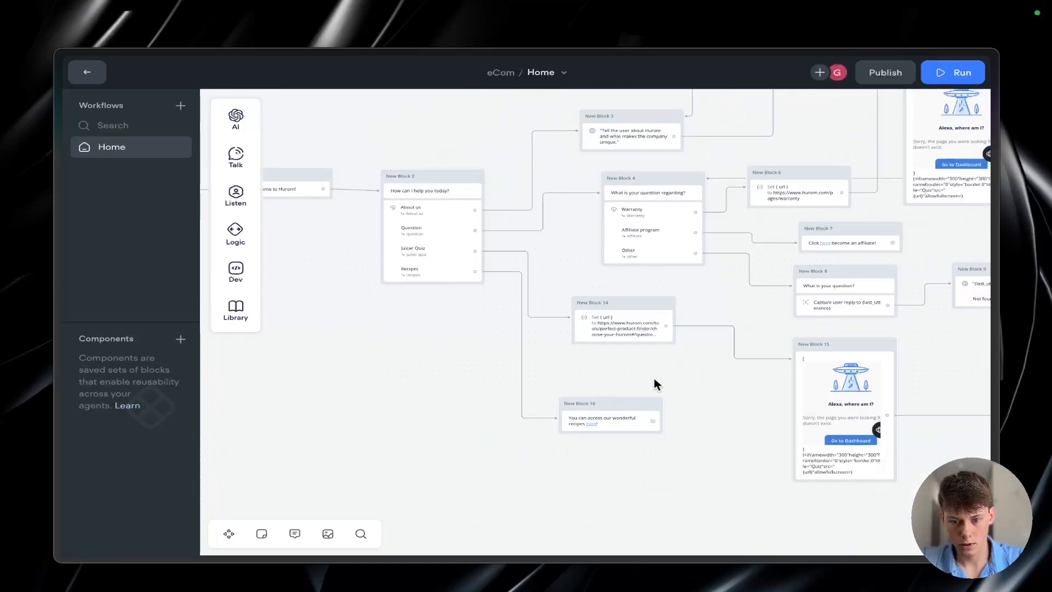
click(622, 418)
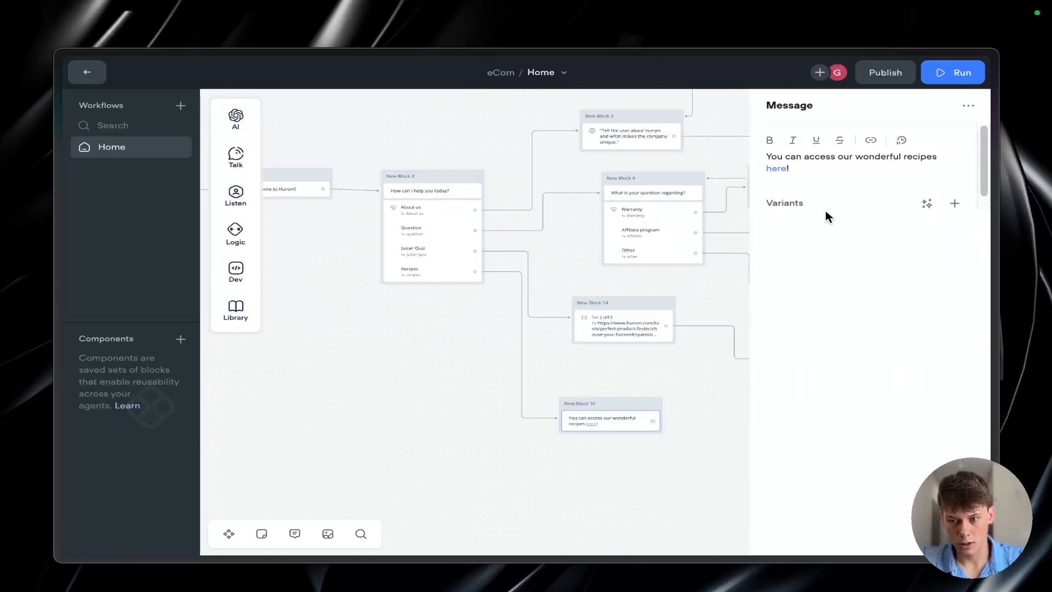
click(664, 392)
scroll(662, 391, right, 4)
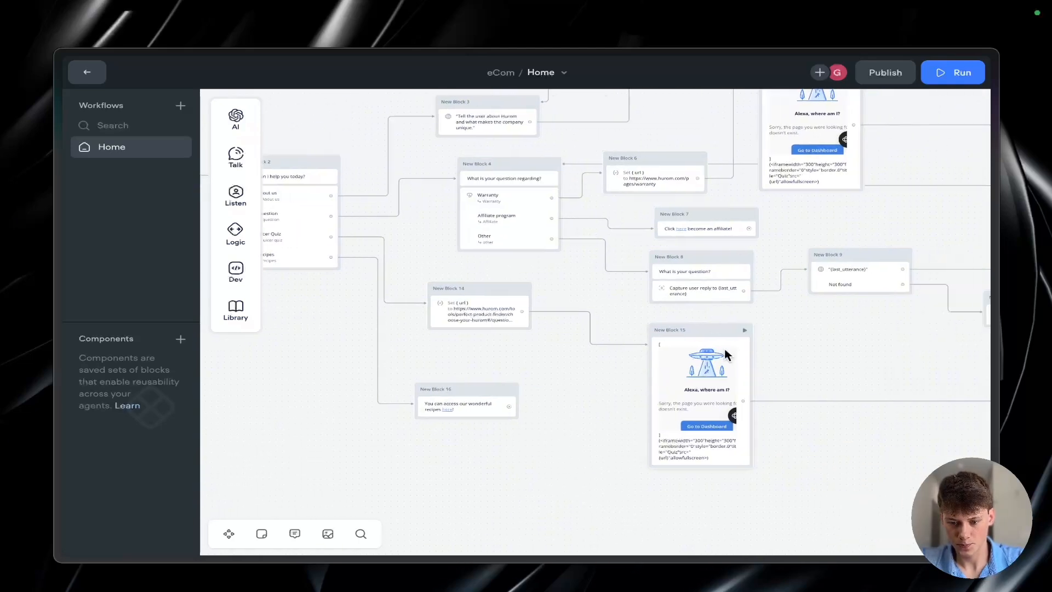
scroll(536, 416, up, 1)
scroll(456, 422, up, 2)
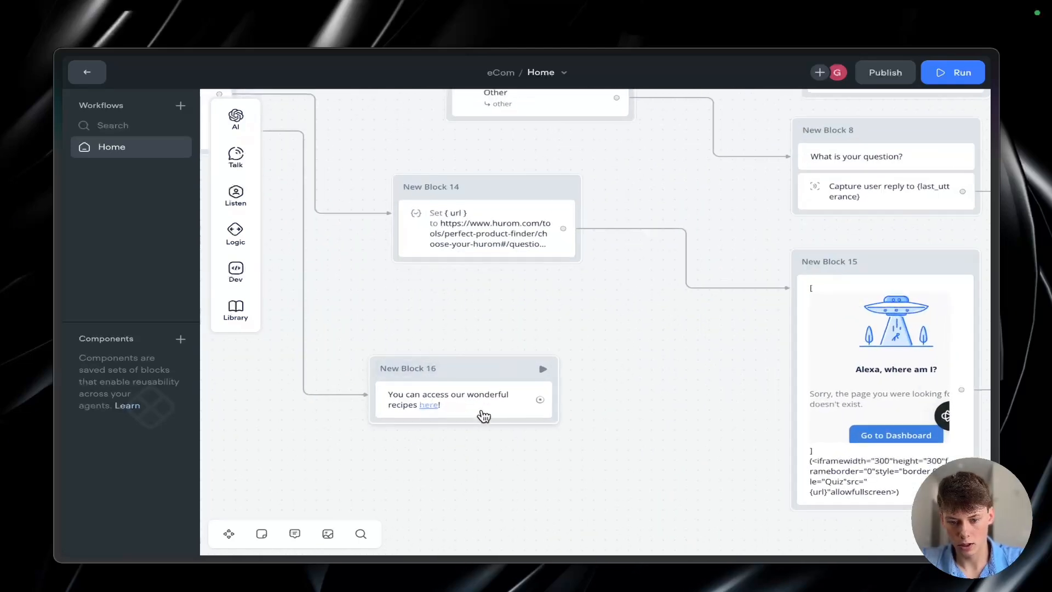
scroll(520, 440, left, 1)
scroll(521, 440, down, 2)
scroll(521, 440, left, 2)
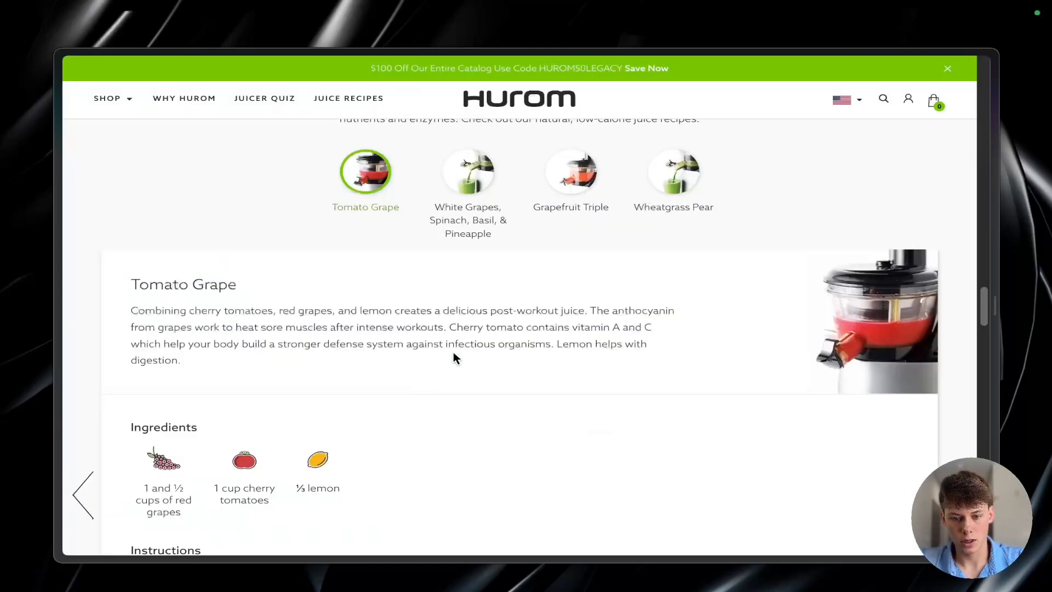
Step: Switch to Hurom's Juice Recipes page and look through the category overview and the recipe sections
scroll(452, 351, up, 10)
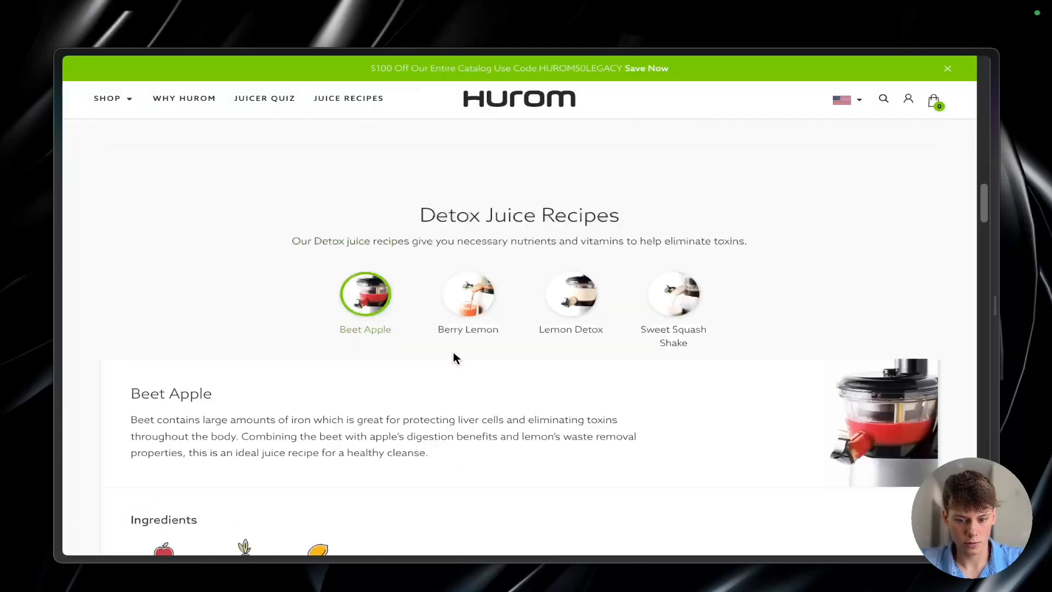
scroll(453, 352, down, 15)
scroll(452, 351, up, 20)
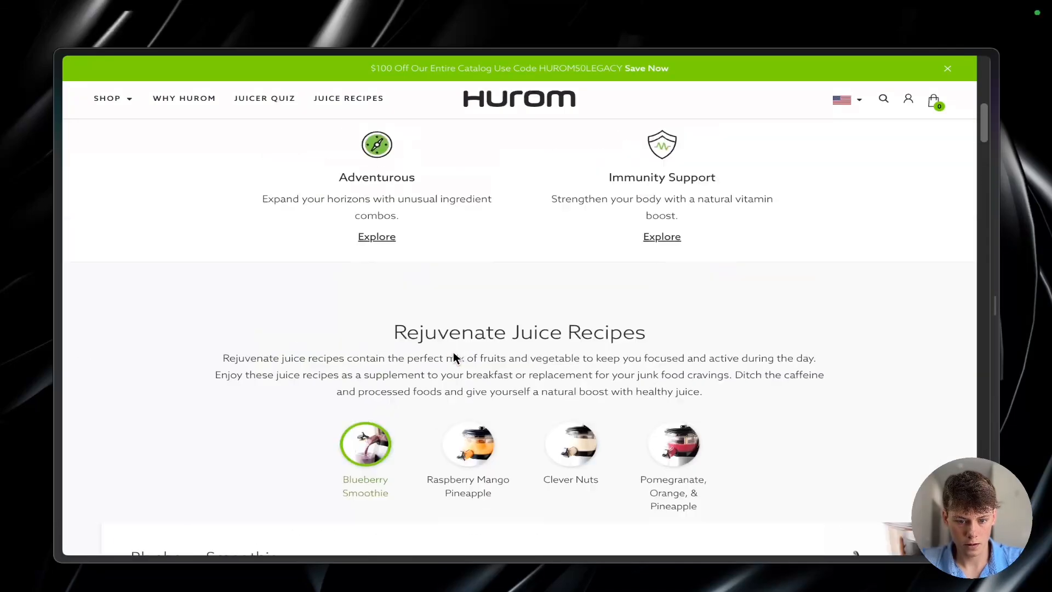
scroll(453, 355, up, 7)
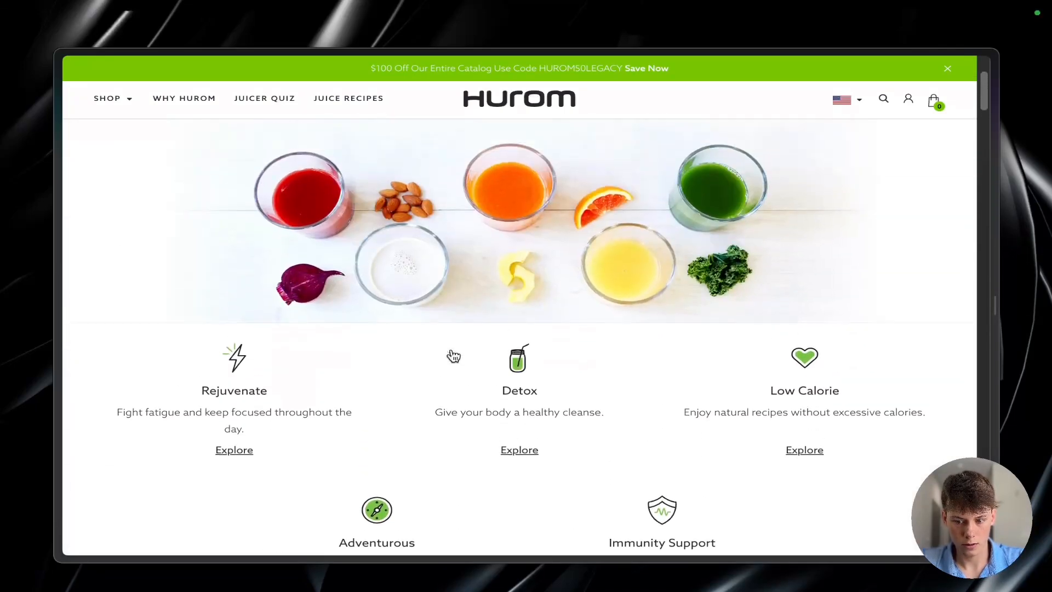
scroll(487, 329, down, 1)
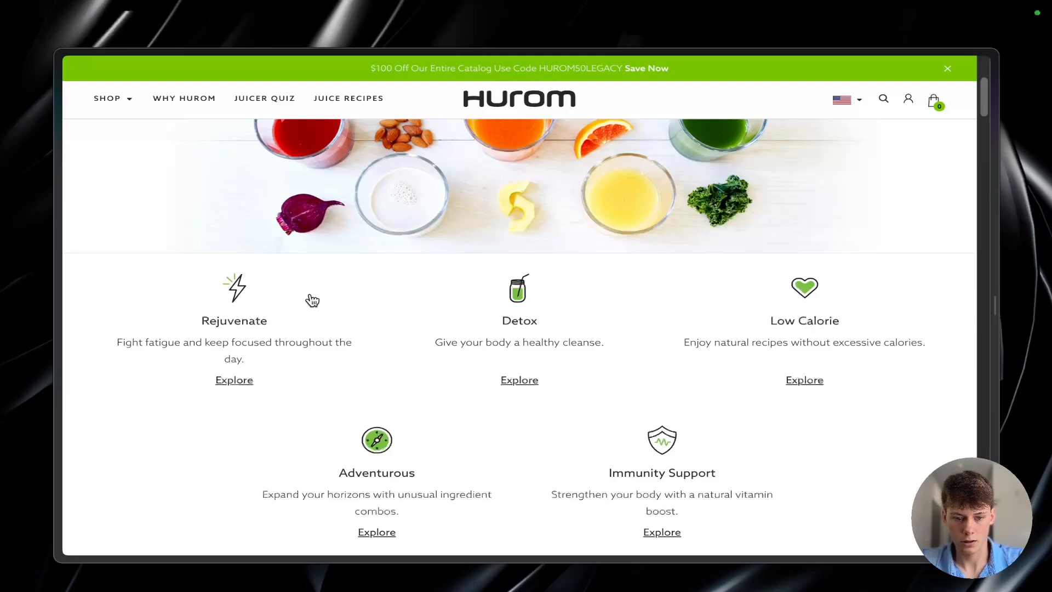
scroll(803, 472, down, 20)
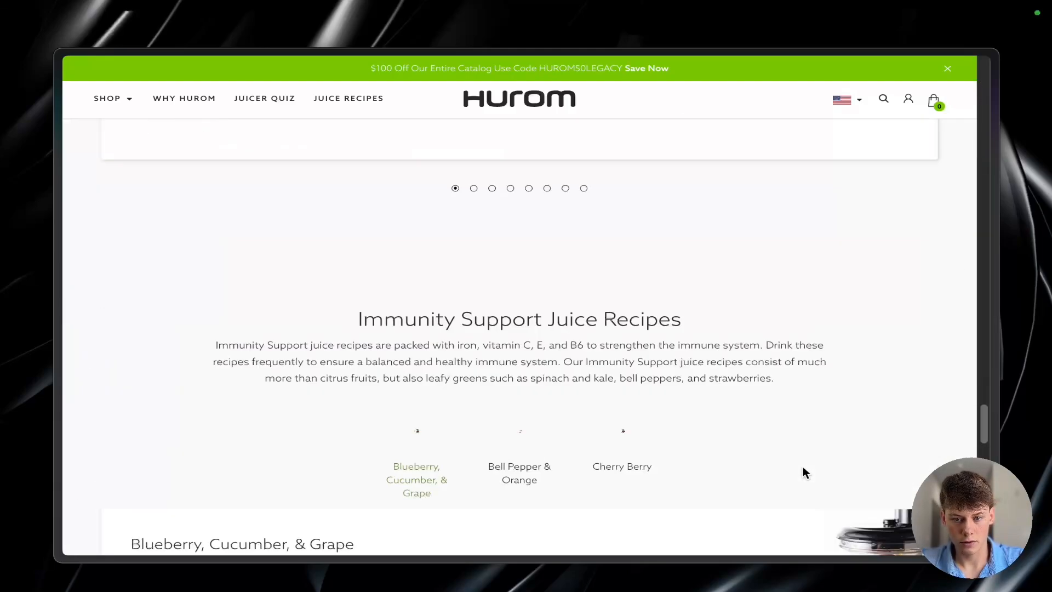
scroll(694, 290, up, 20)
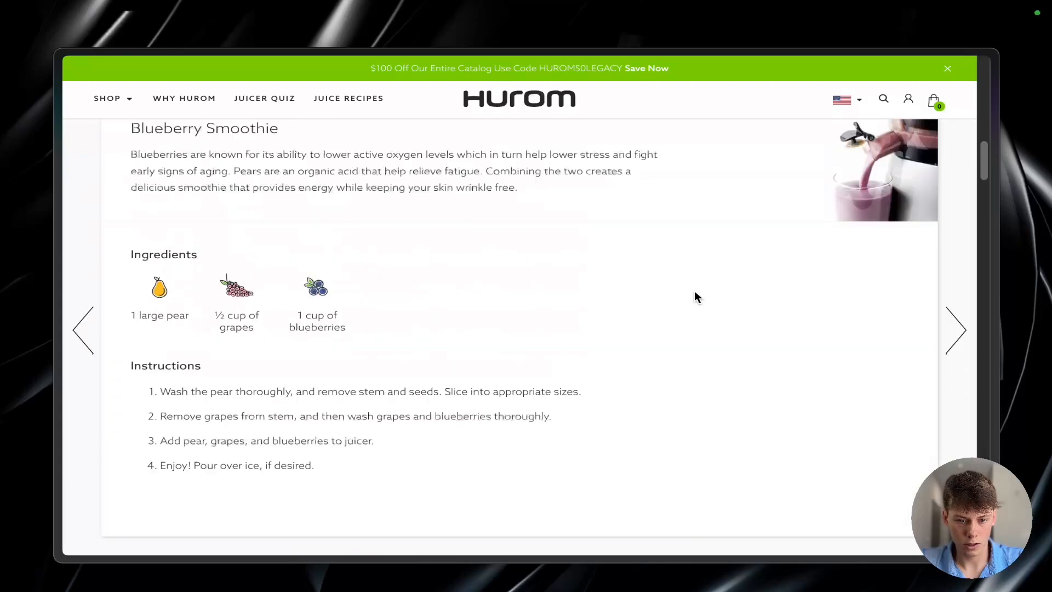
scroll(694, 292, up, 8)
scroll(536, 224, up, 1)
Step: Inspect the Adventurous category's Explore link in the recipes page code, and look over the category overview again
click(376, 279)
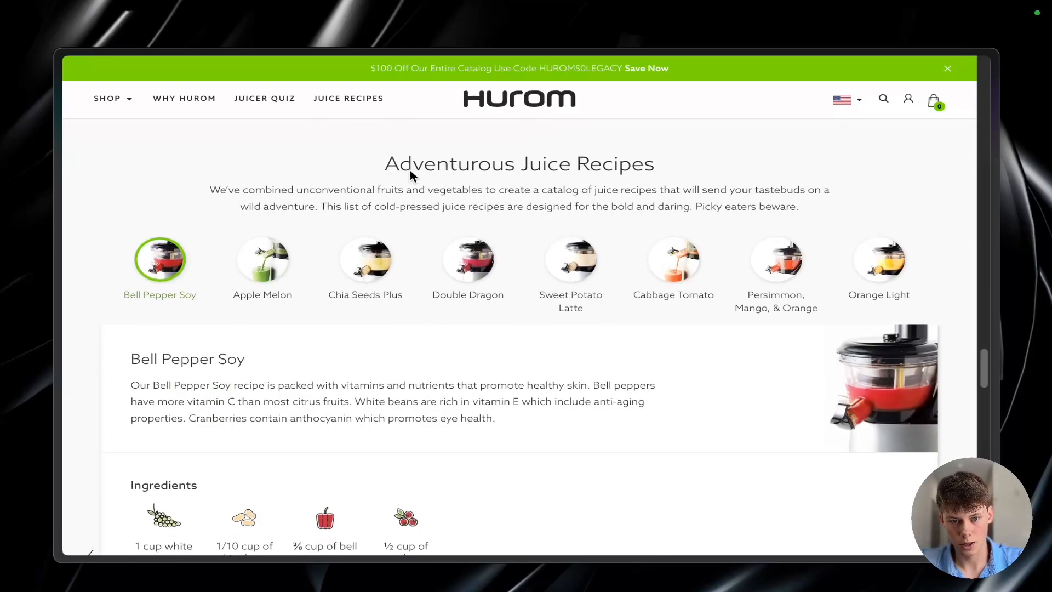
scroll(577, 173, up, 15)
scroll(580, 175, up, 8)
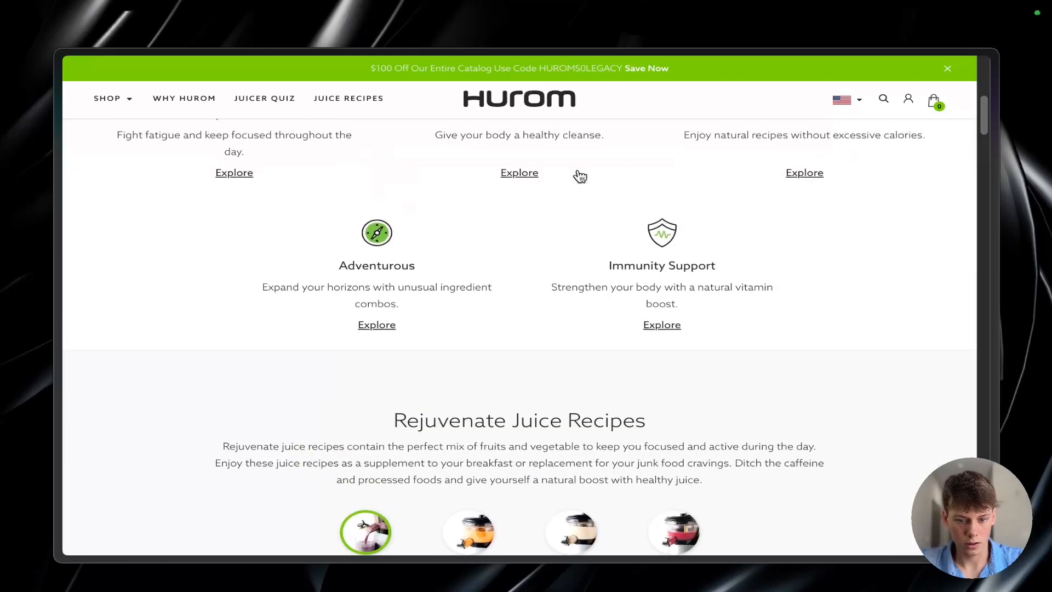
right_click(387, 322)
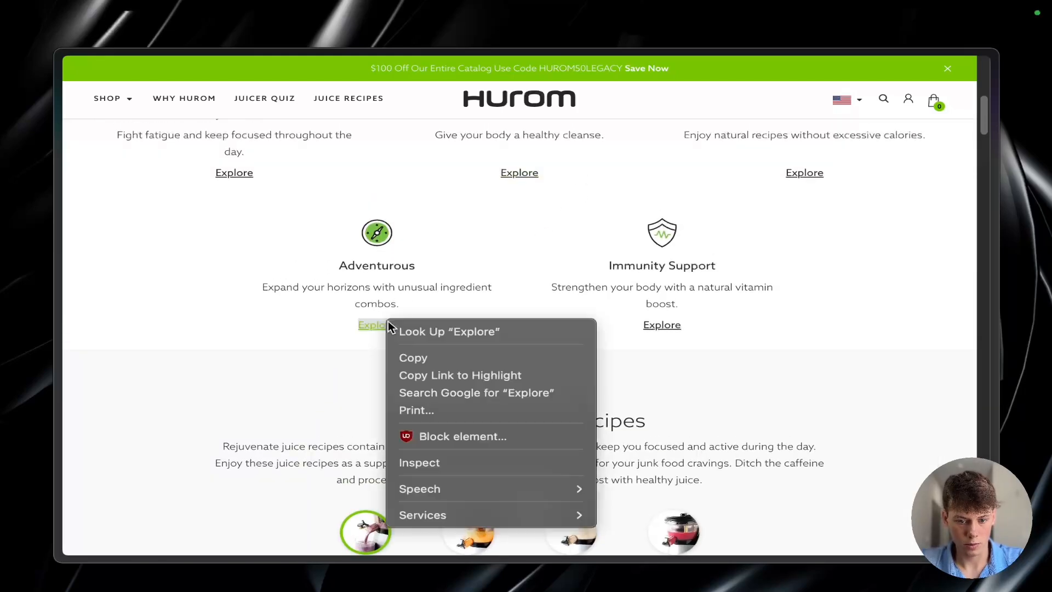
click(476, 463)
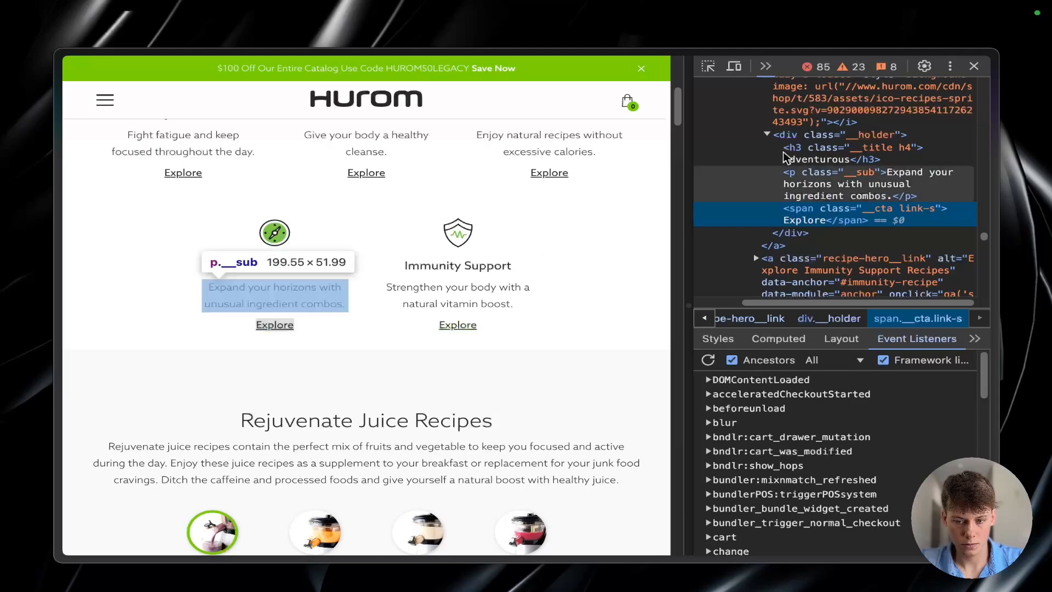
scroll(581, 188, down, 10)
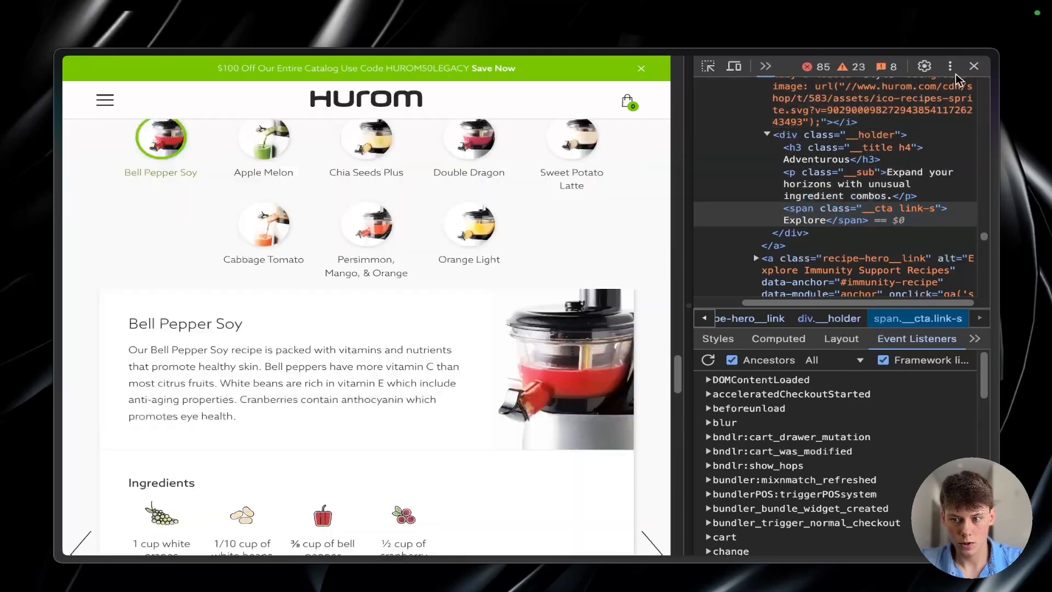
click(974, 66)
scroll(661, 288, up, 15)
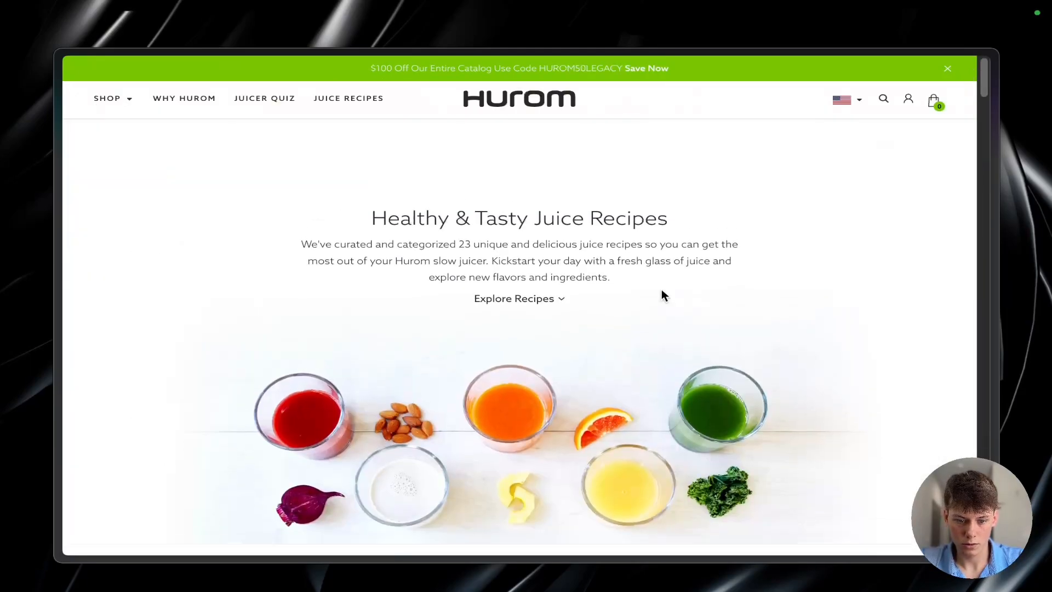
scroll(662, 290, down, 8)
scroll(662, 290, up, 8)
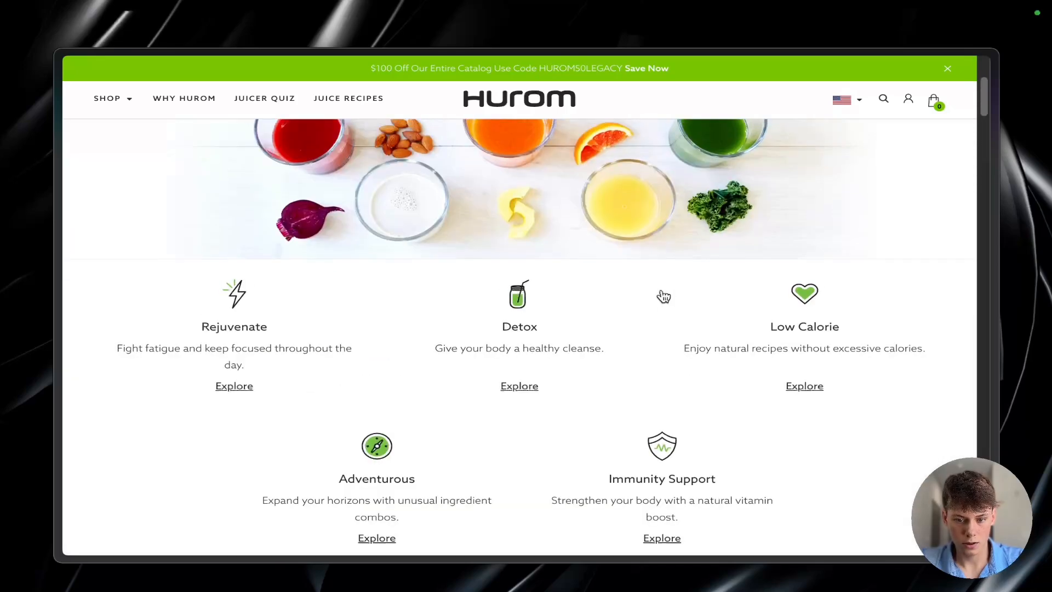
scroll(662, 290, down, 1)
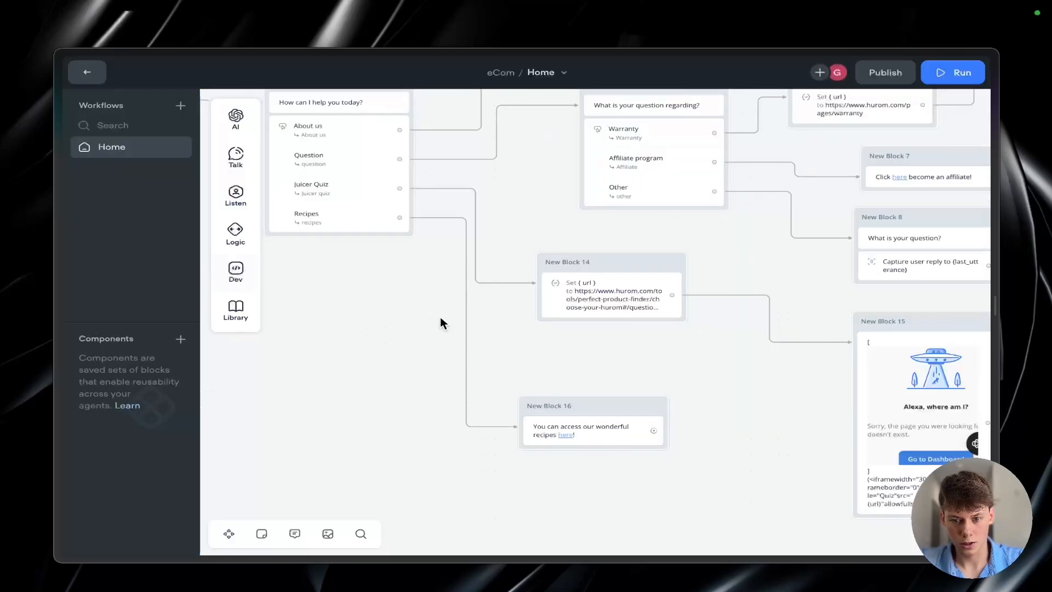
Step: Connect the recipes message in New Block 16 to the "What else can I help you with?" block
scroll(528, 344, right, 5)
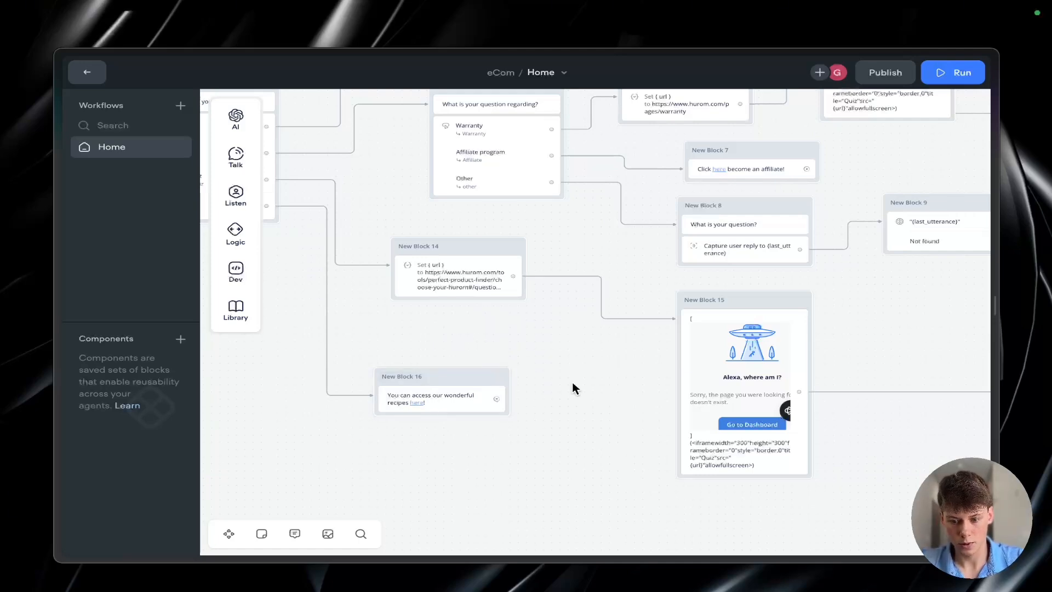
scroll(572, 383, down, 5)
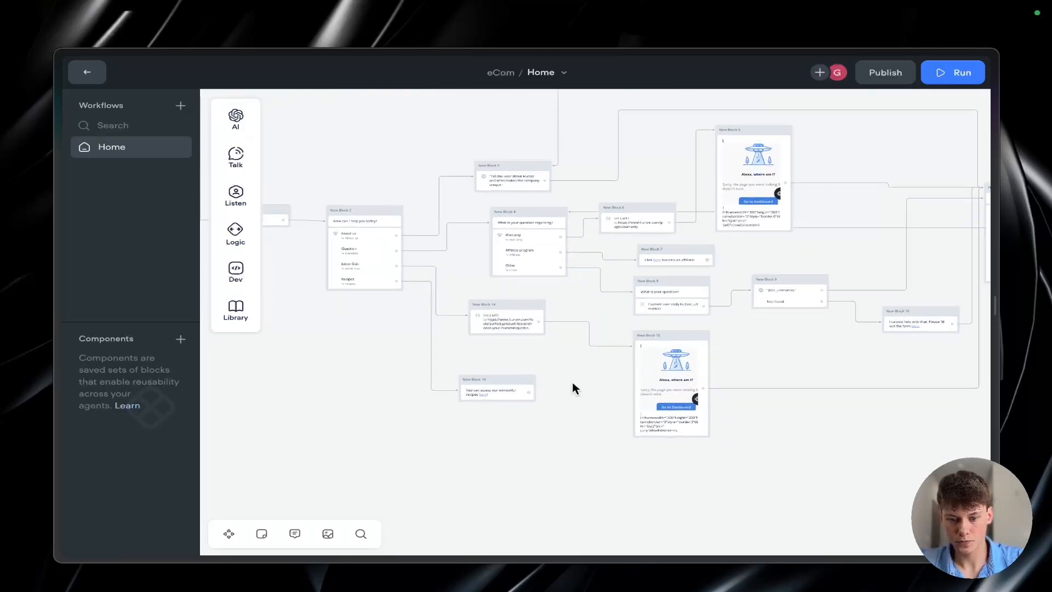
scroll(573, 383, right, 3)
drag(457, 398, 879, 203)
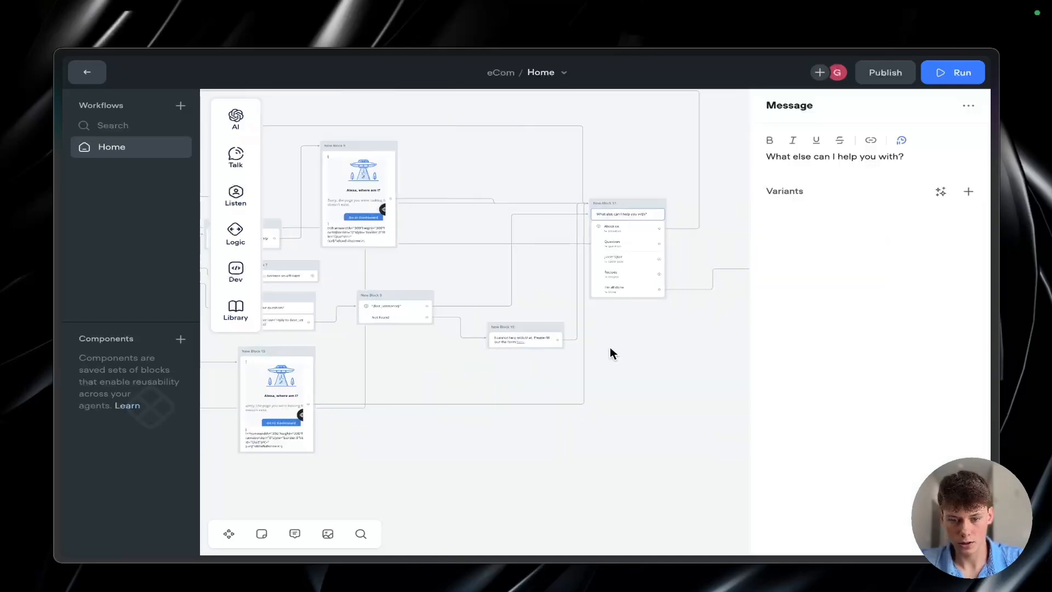
Step: Reroute the line leaving New Block 16 so that it runs below the juicer quiz embed in New Block 15
click(364, 383)
click(364, 383)
drag(364, 383, 568, 465)
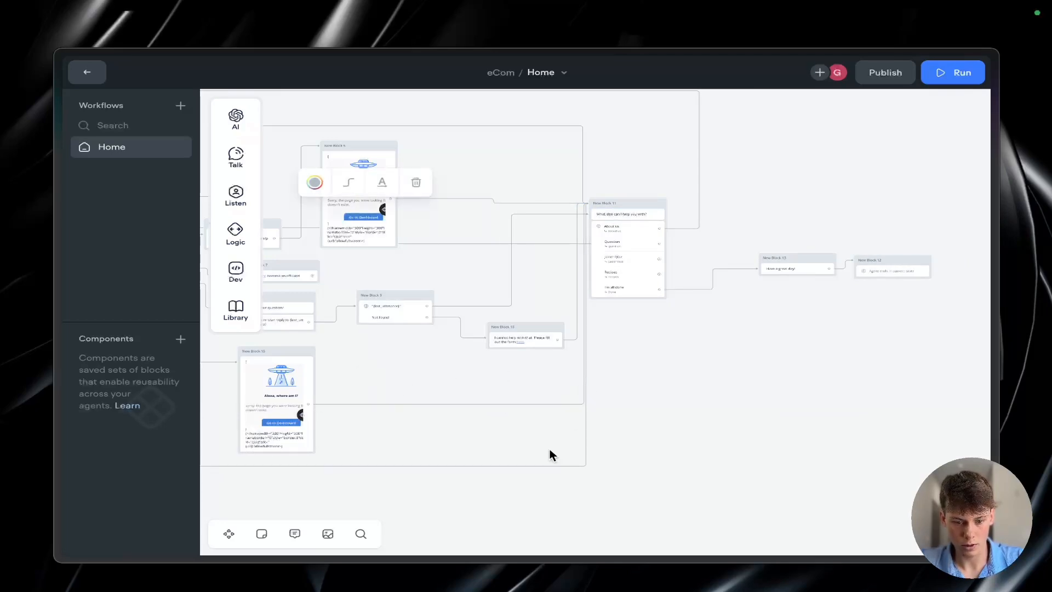
click(550, 449)
Step: Connect the Recipes choice of the "What else can I help you with?" menu to the recipes message in New Block 16
scroll(550, 448, left, 5)
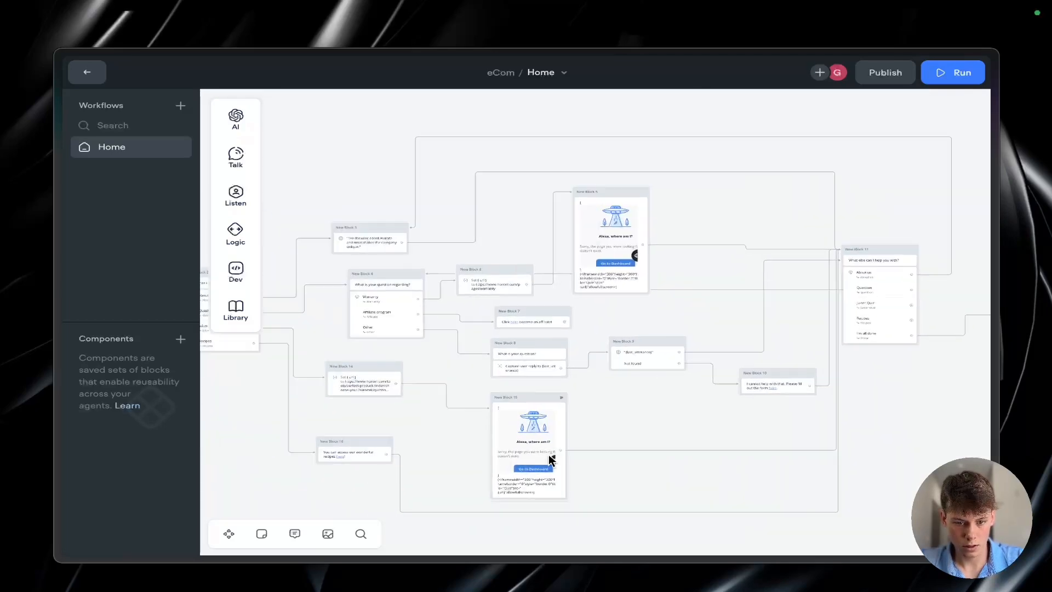
scroll(434, 442, left, 3)
scroll(434, 442, up, 5)
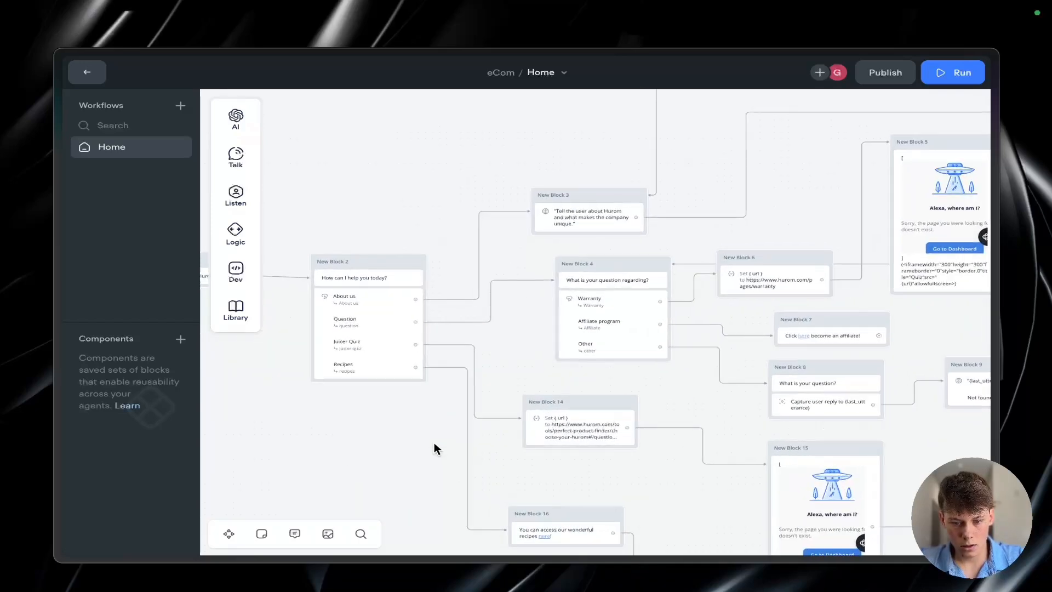
scroll(692, 320, right, 5)
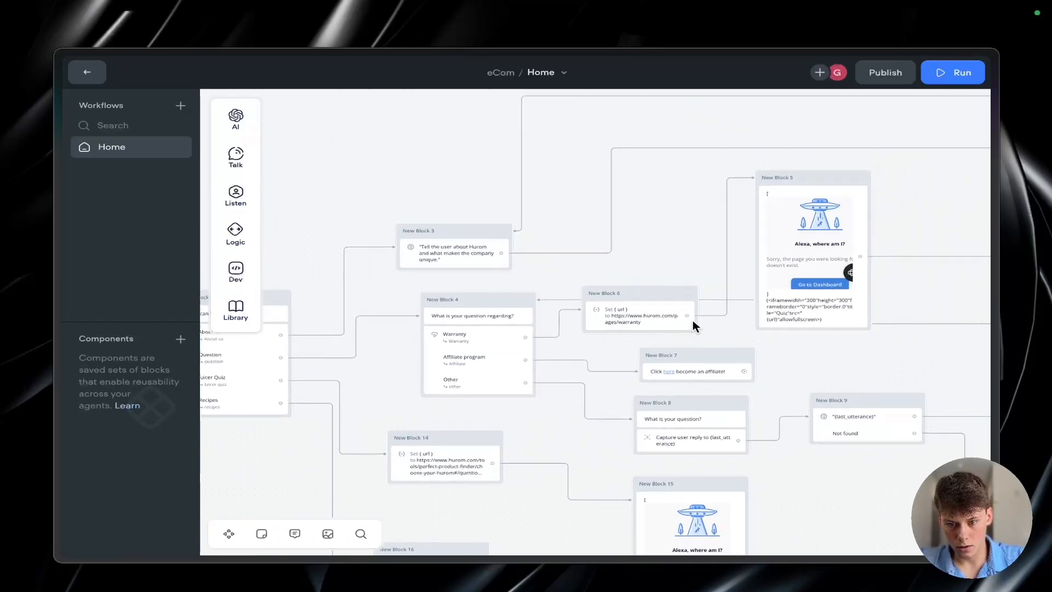
scroll(693, 319, right, 5)
scroll(693, 320, down, 3)
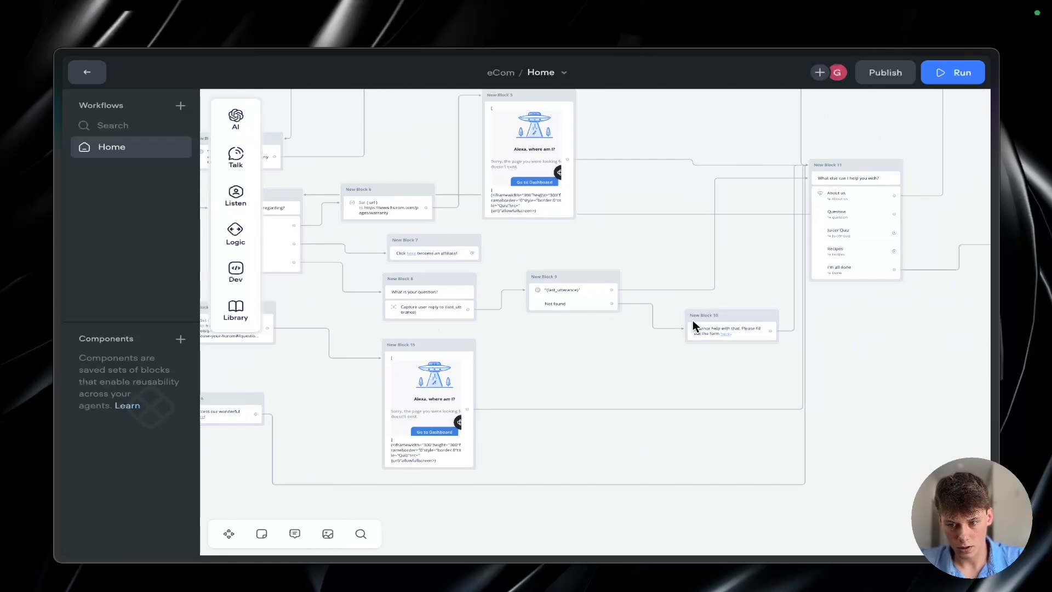
drag(893, 254, 517, 326)
click(519, 327)
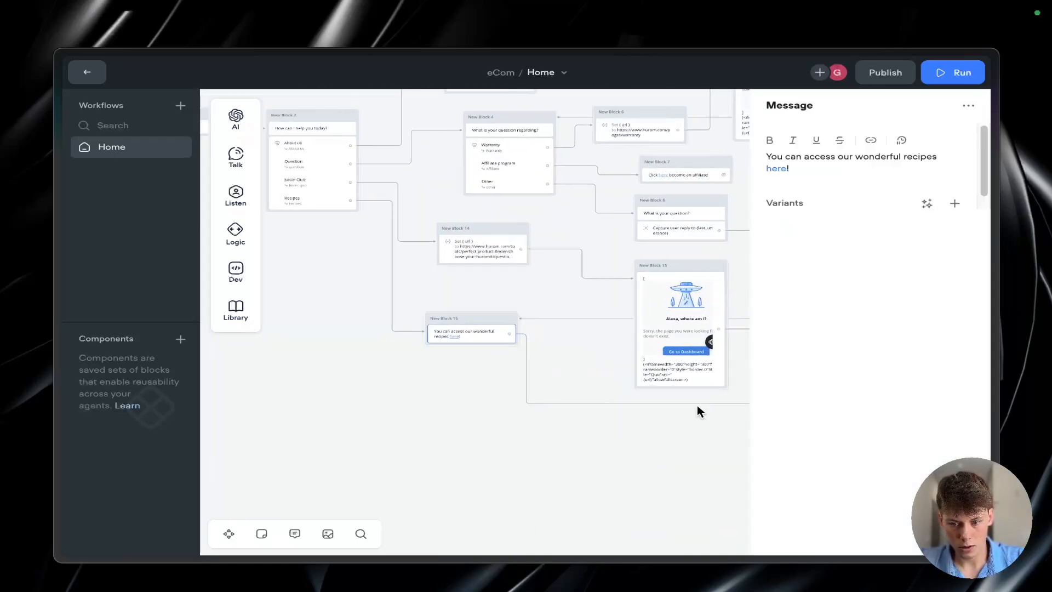
click(691, 432)
Step: Connect the Juicer Quiz choice of the "What else can I help you with?" menu to the Set url step in New Block 14
scroll(606, 437, right, 5)
scroll(606, 437, up, 2)
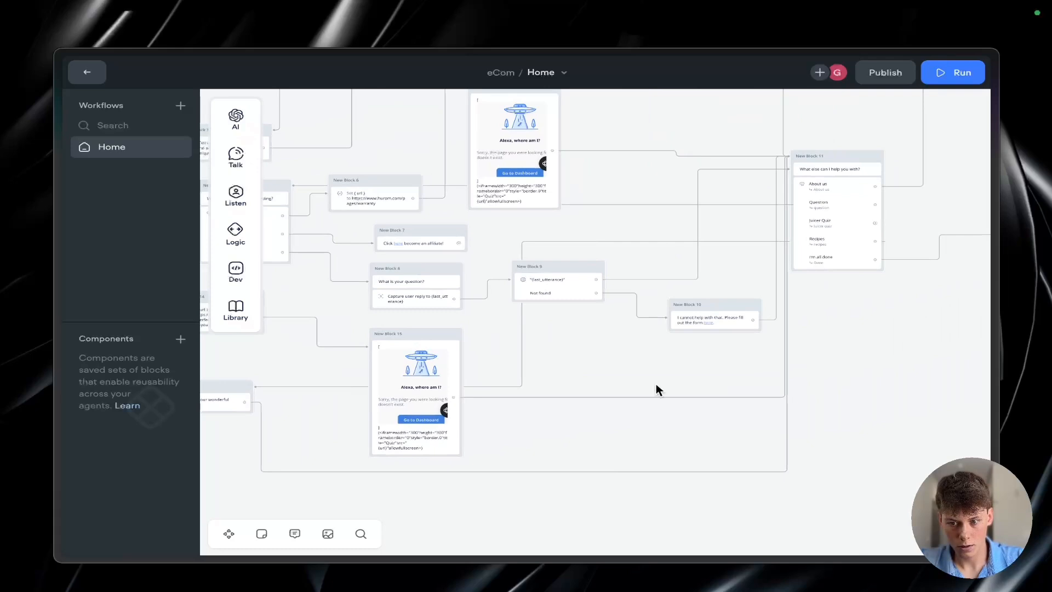
scroll(824, 241, left, 3)
scroll(824, 242, up, 2)
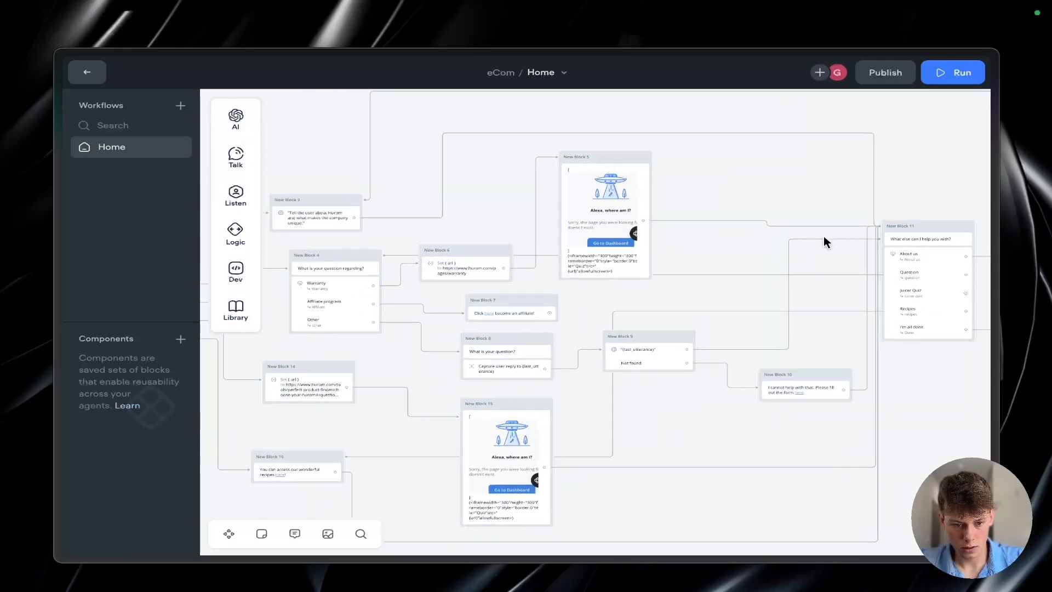
scroll(823, 236, down, 2)
drag(950, 291, 367, 361)
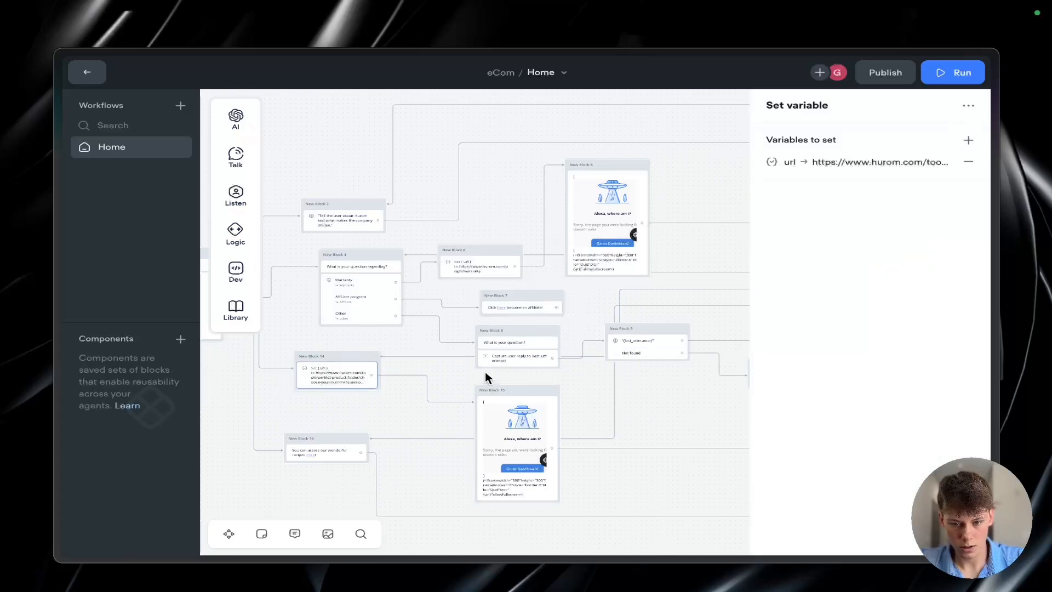
Step: Reroute the Juicer Quiz and Recipes return lines so that their vertical sections run just to the right of New Block 11
mouse_move(587, 359)
mouse_down()
mouse_move(591, 406)
mouse_move(598, 374)
mouse_up()
click(603, 370)
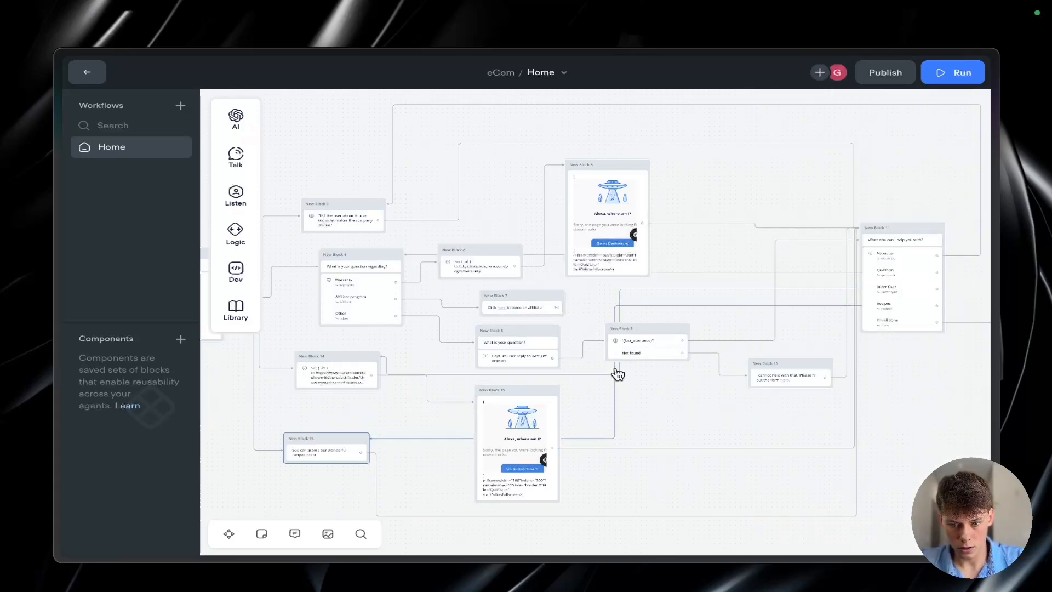
click(619, 367)
drag(619, 367, 919, 350)
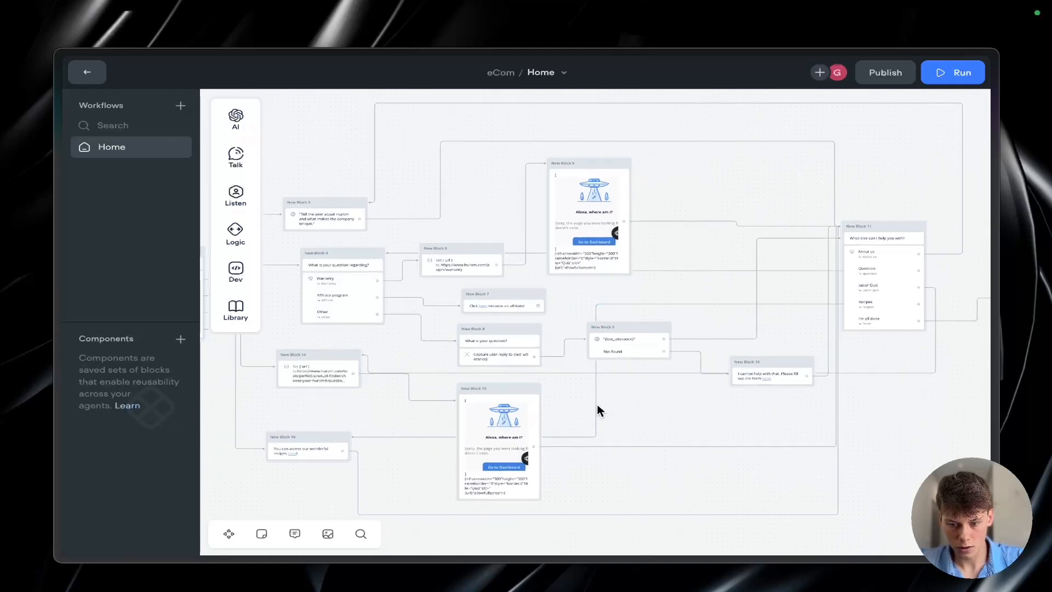
drag(593, 404, 939, 400)
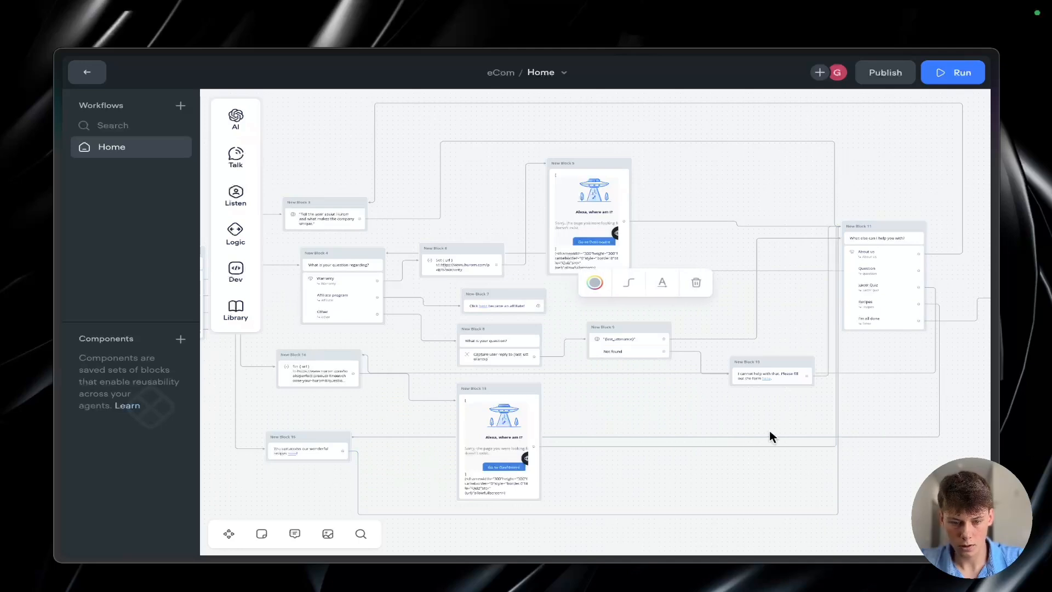
click(674, 413)
Step: Review the connections across the Home workflow, from the "How can I help you today?" menu through the branches to the follow-up menu
scroll(674, 413, up, 2)
scroll(674, 414, down, 4)
scroll(673, 413, down, 1)
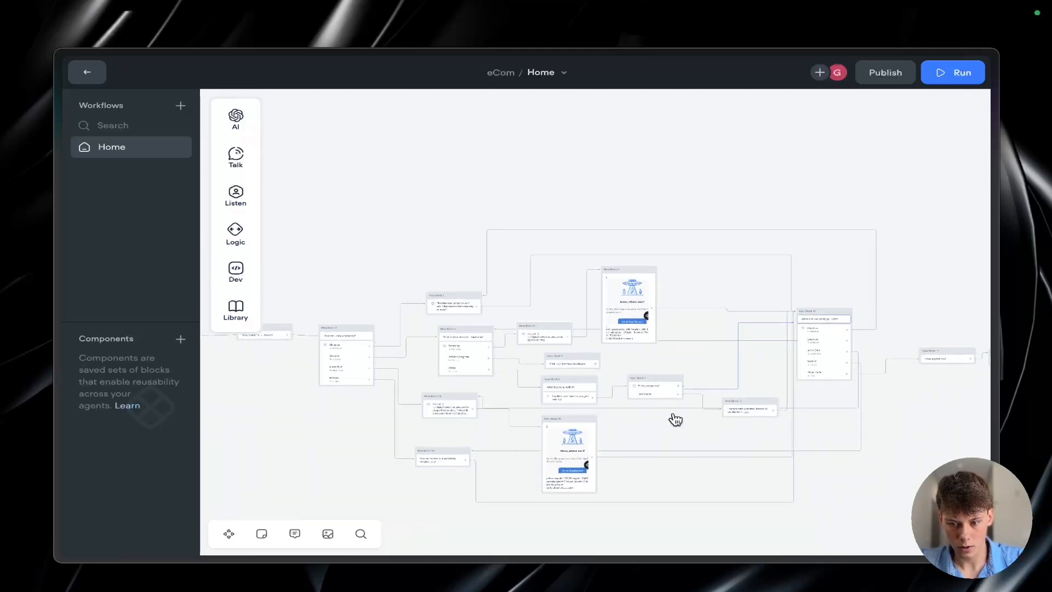
scroll(674, 414, right, 4)
scroll(674, 414, up, 2)
scroll(674, 414, up, 1)
scroll(674, 413, left, 3)
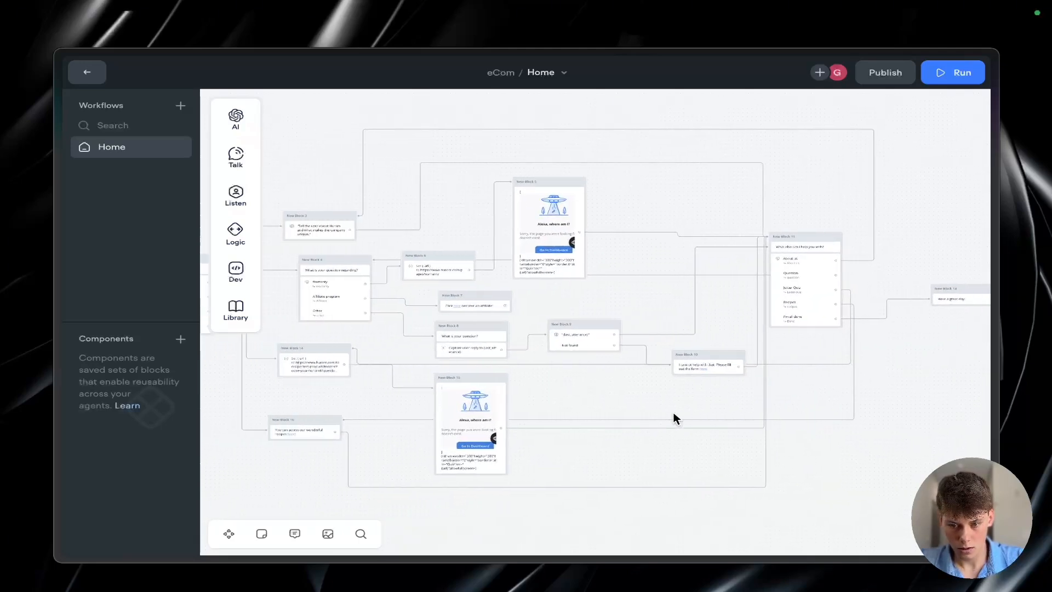
scroll(674, 414, up, 3)
scroll(674, 417, left, 4)
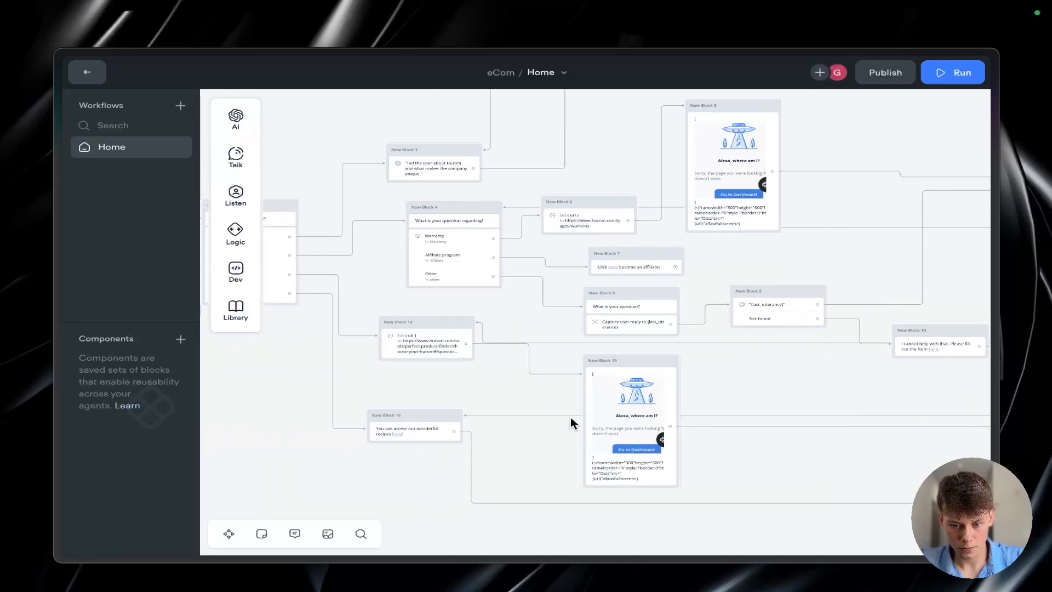
scroll(567, 417, left, 2)
scroll(567, 418, up, 1)
scroll(560, 413, up, 1)
scroll(560, 414, down, 3)
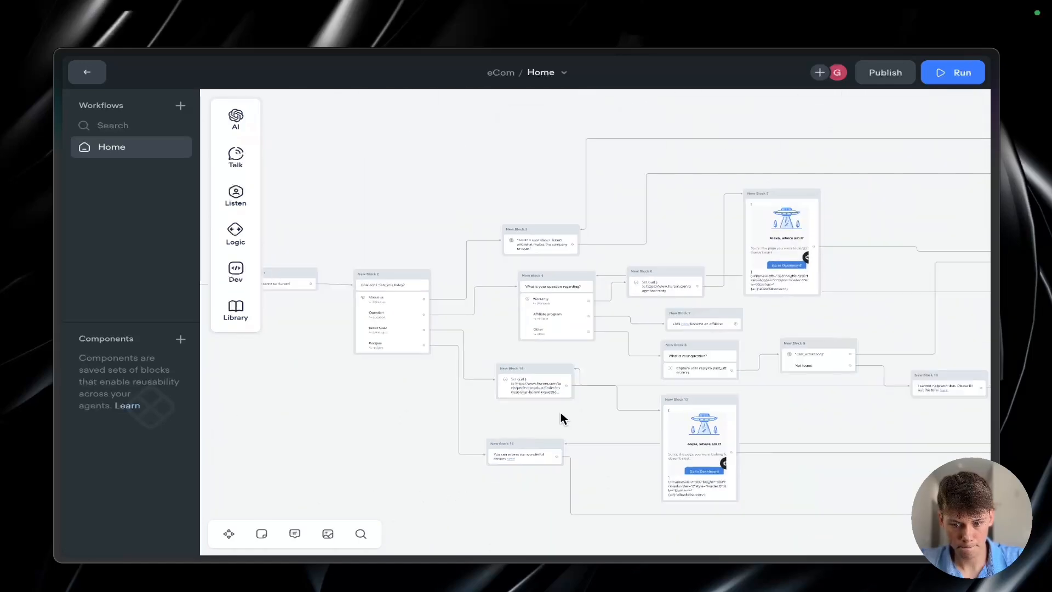
scroll(561, 413, up, 3)
scroll(560, 417, left, 1)
scroll(560, 416, up, 1)
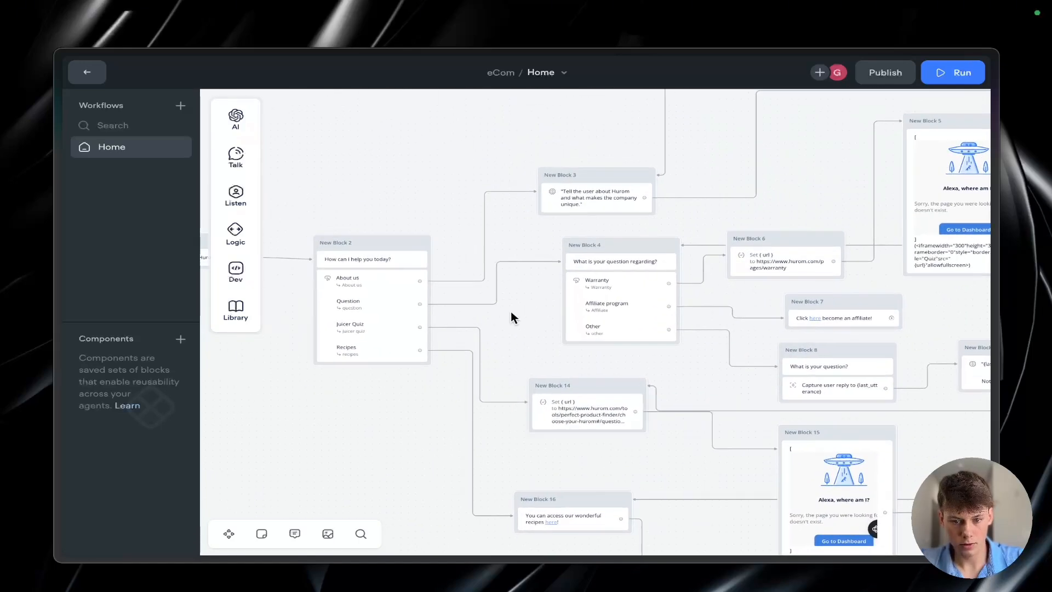
Step: Run a test of the agent, choose Juicer Quiz from the opening menu, and look through the embedded quiz in the dialog
click(934, 75)
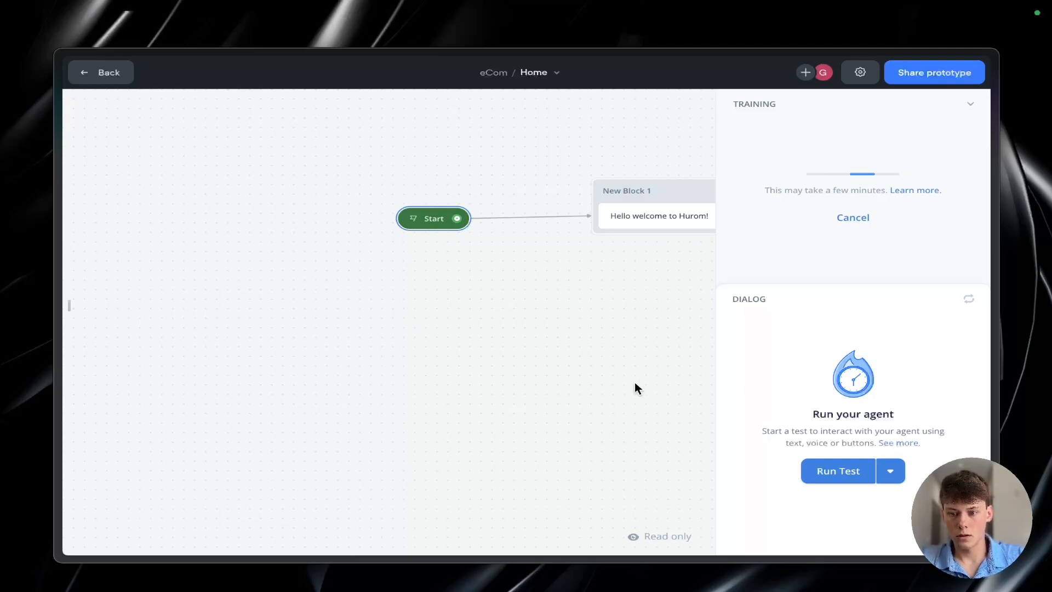
click(870, 472)
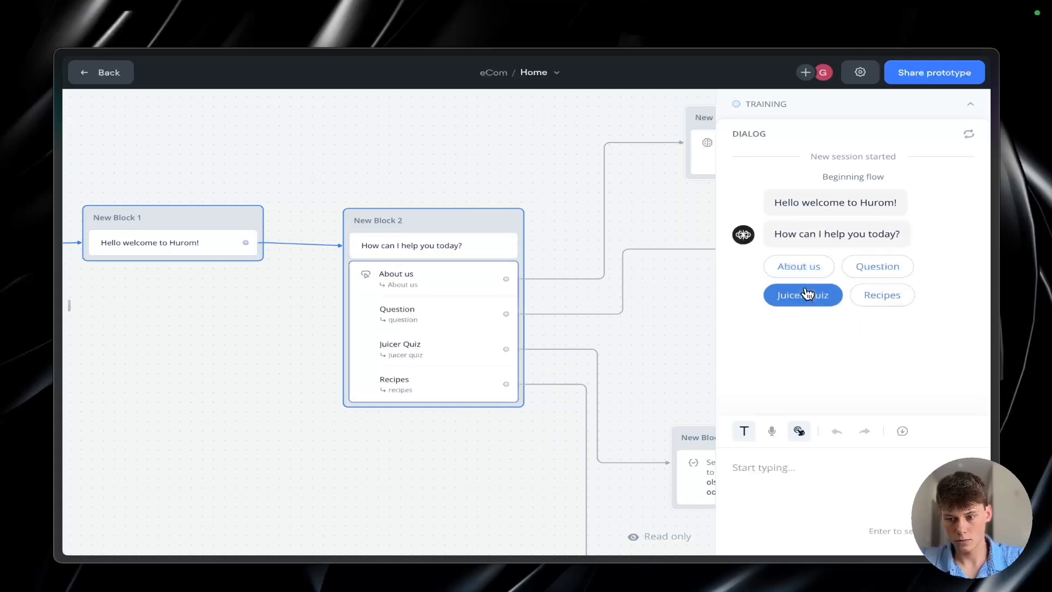
click(805, 295)
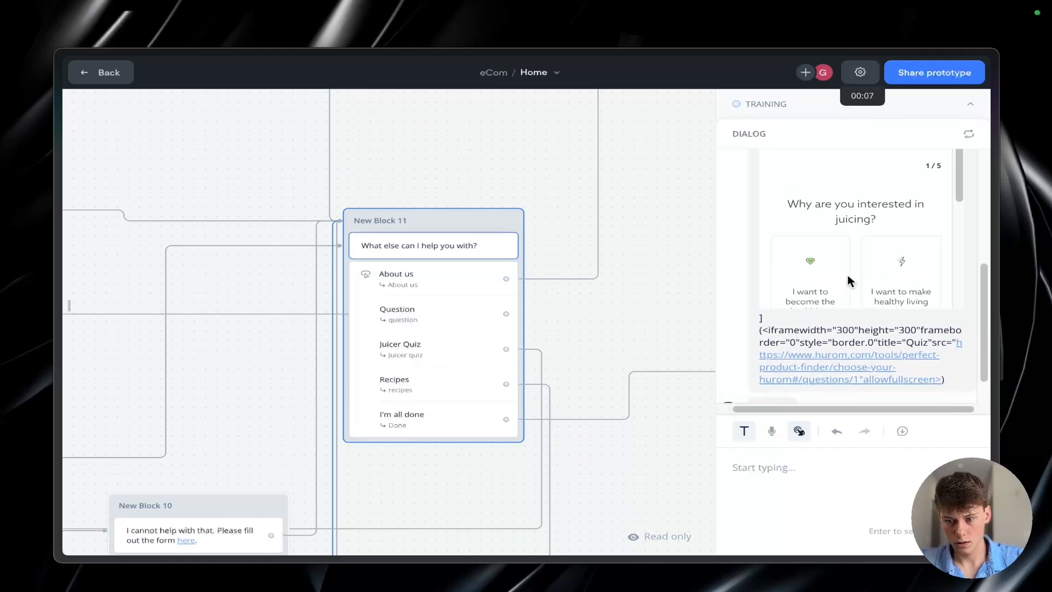
scroll(848, 281, down, 5)
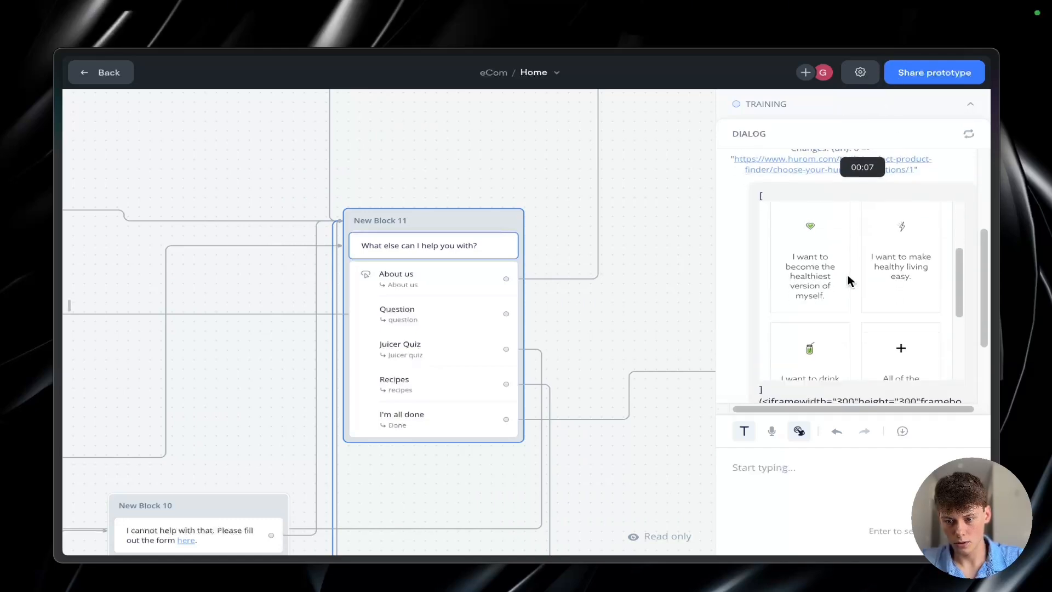
scroll(848, 281, up, 5)
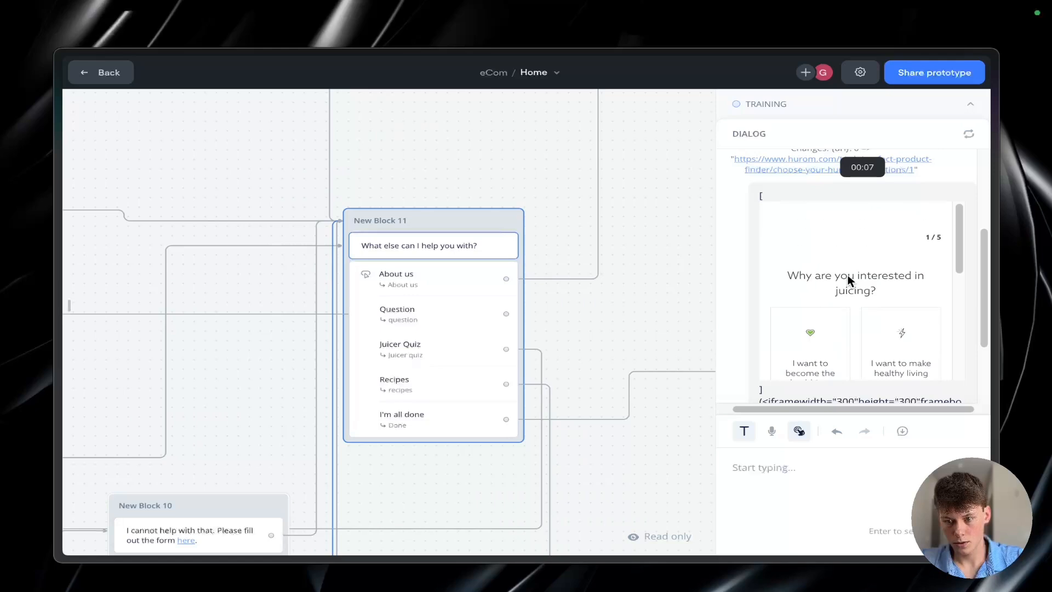
scroll(848, 281, down, 2)
scroll(848, 281, up, 2)
scroll(848, 281, down, 4)
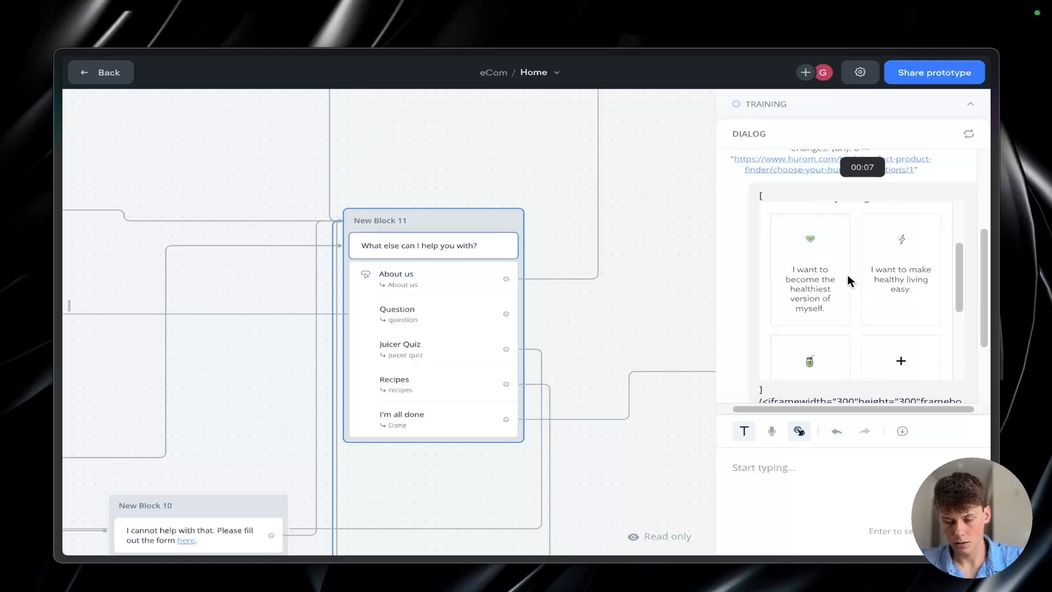
scroll(828, 311, down, 3)
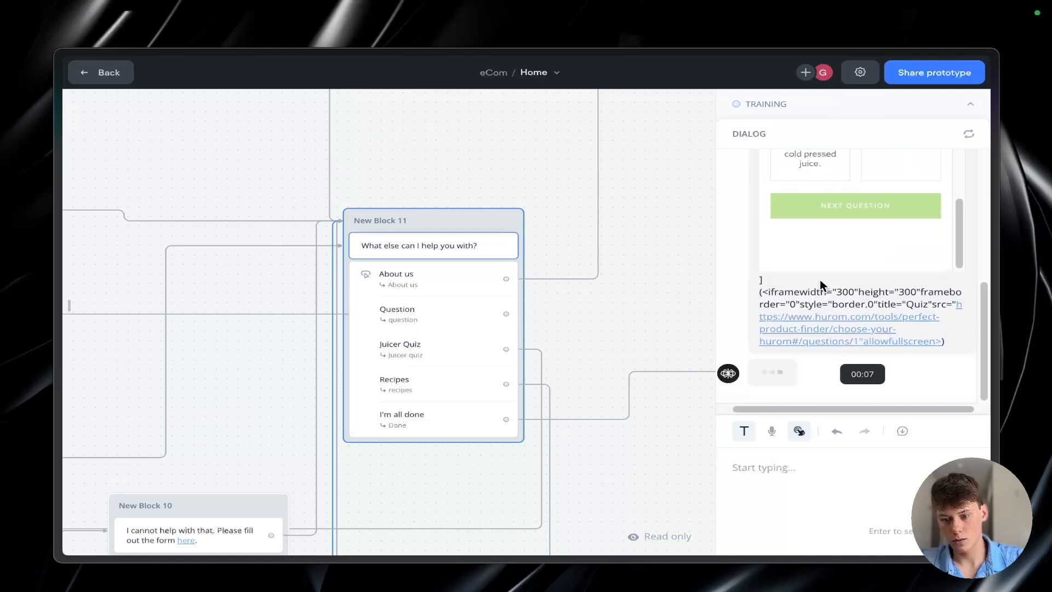
Step: Answer the embedded quiz's first question with "I want to become the healthiest version of myself" and go to the next question
scroll(816, 369, up, 1)
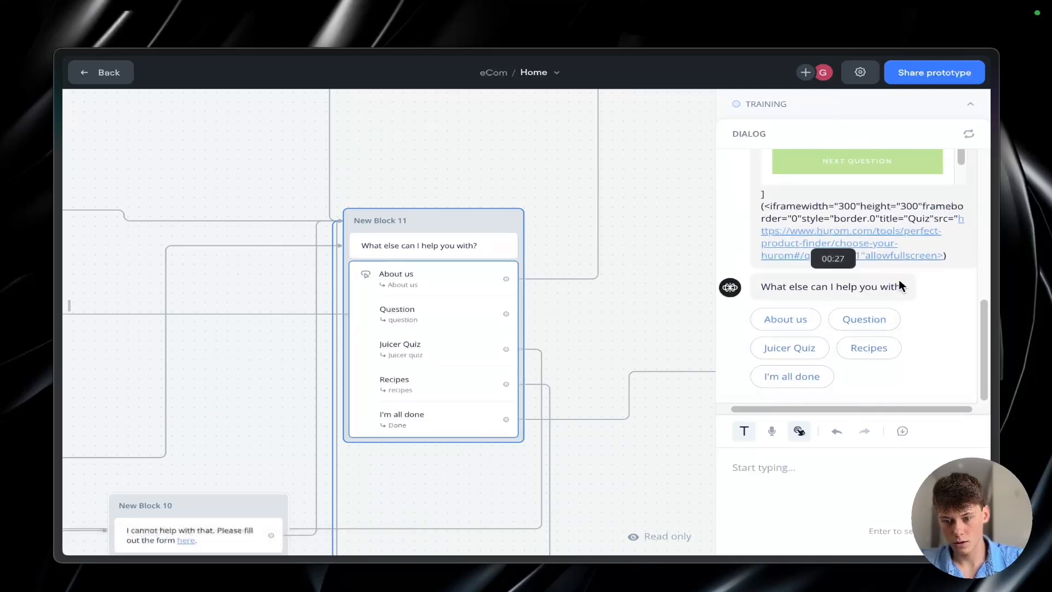
scroll(898, 280, up, 2)
scroll(900, 218, up, 3)
scroll(899, 218, down, 5)
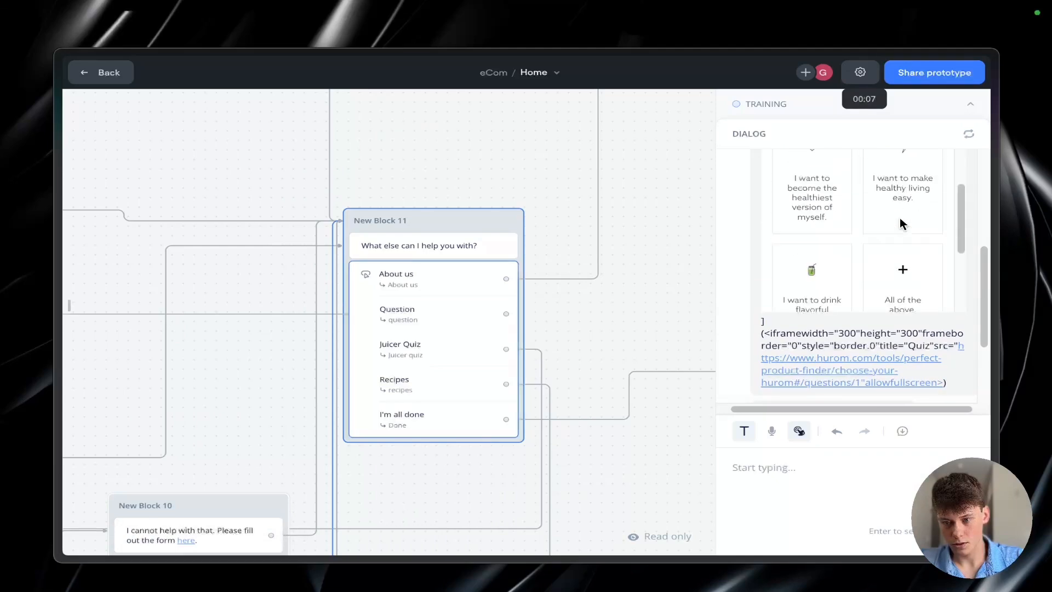
scroll(920, 342, up, 2)
scroll(920, 342, up, 5)
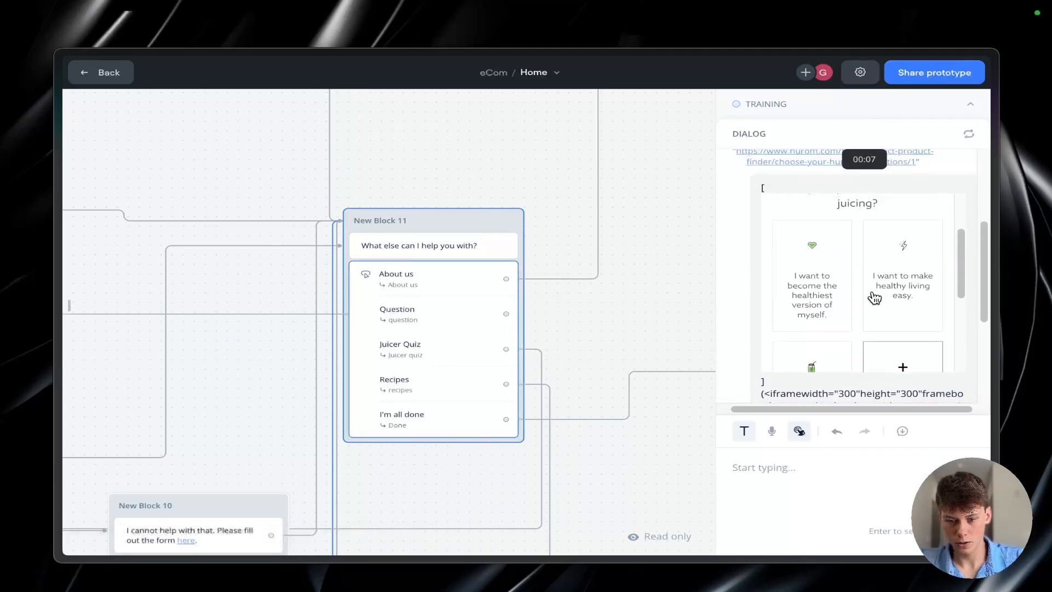
scroll(939, 263, down, 4)
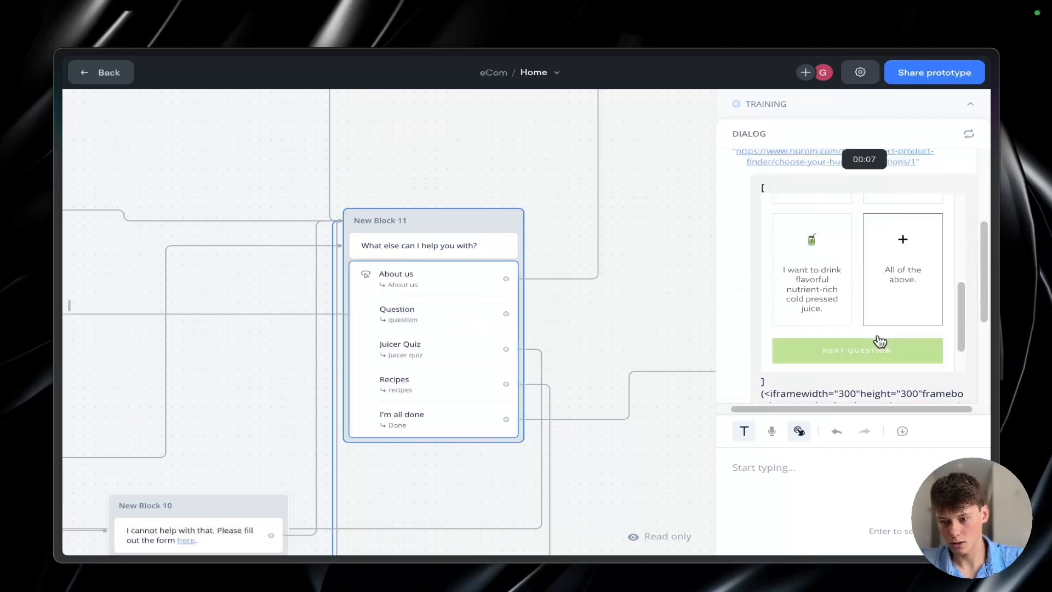
scroll(876, 341, up, 3)
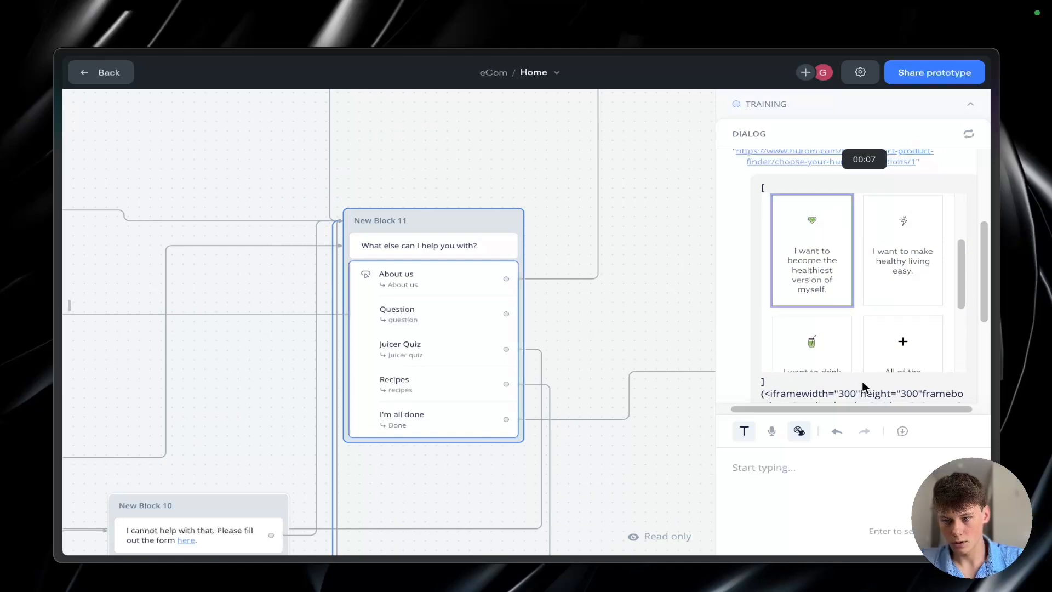
scroll(866, 307, down, 3)
click(852, 312)
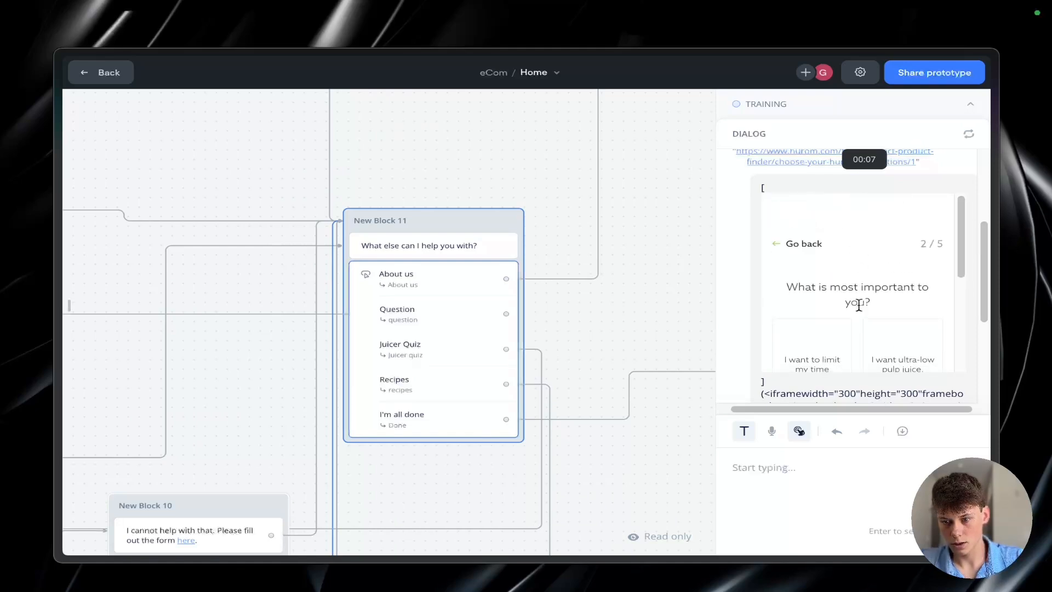
Step: Answer the quiz's second question with "I will mainly be juicing celery", continue, and look through the options of the following question
scroll(859, 306, down, 3)
click(864, 349)
scroll(859, 345, down, 3)
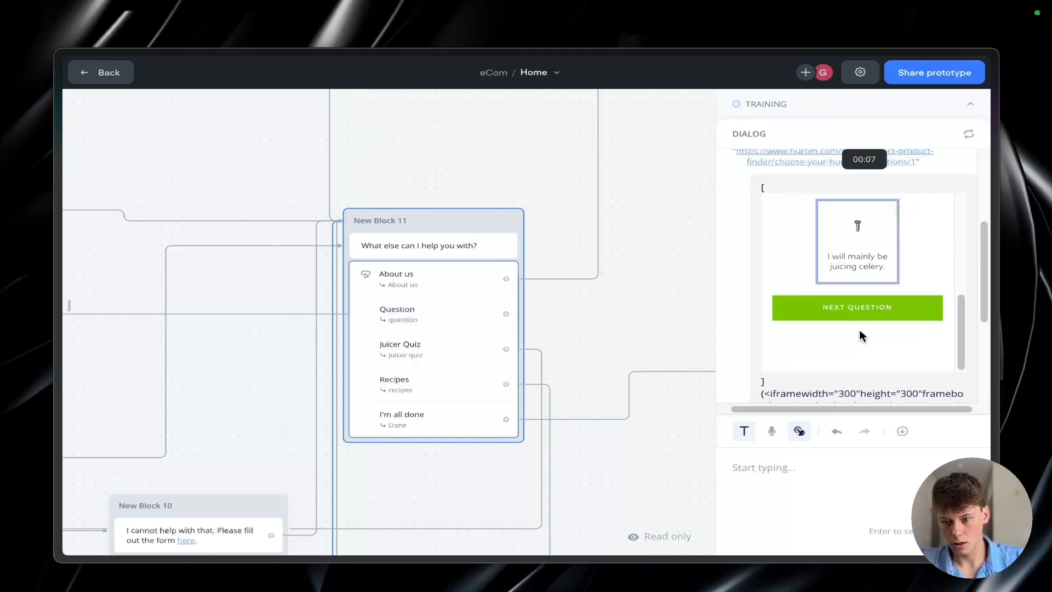
click(859, 309)
scroll(855, 291, down, 5)
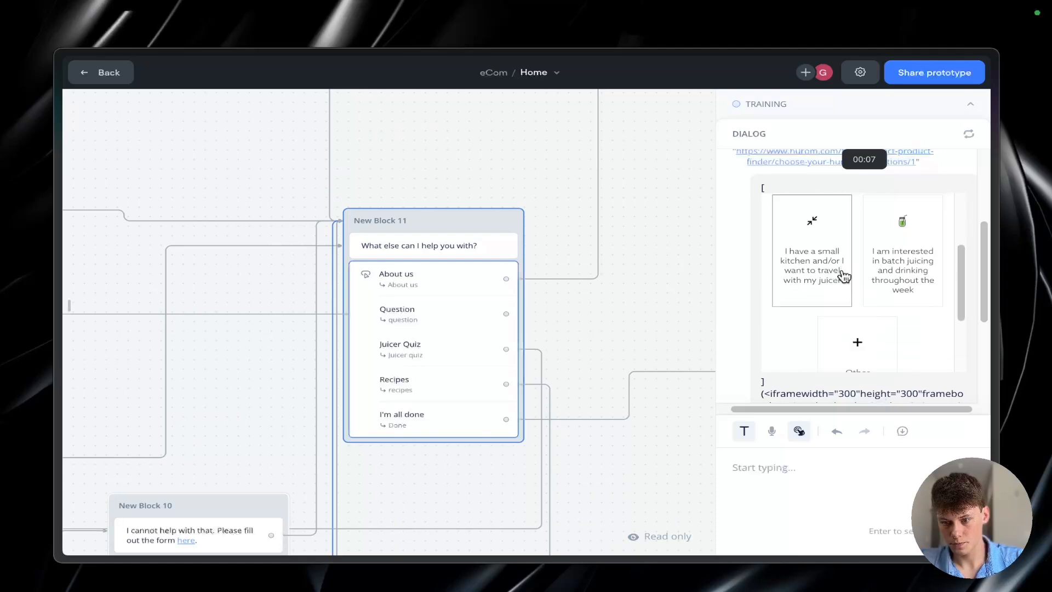
scroll(863, 350, down, 6)
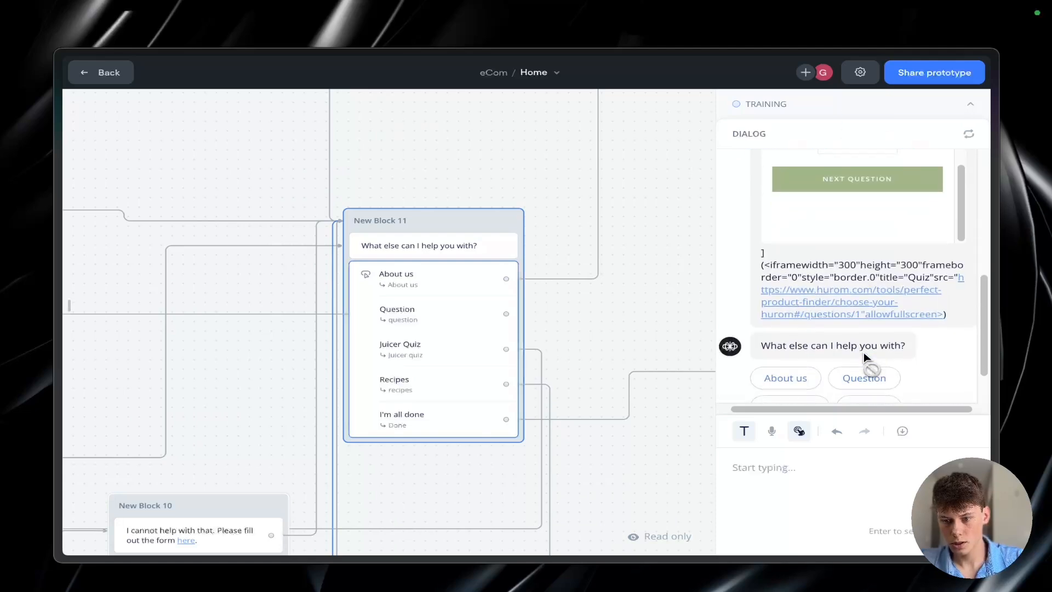
Step: Choose Recipes from the "What else can I help you with?" menu, preview the linked recipes page, and close the preview
click(854, 349)
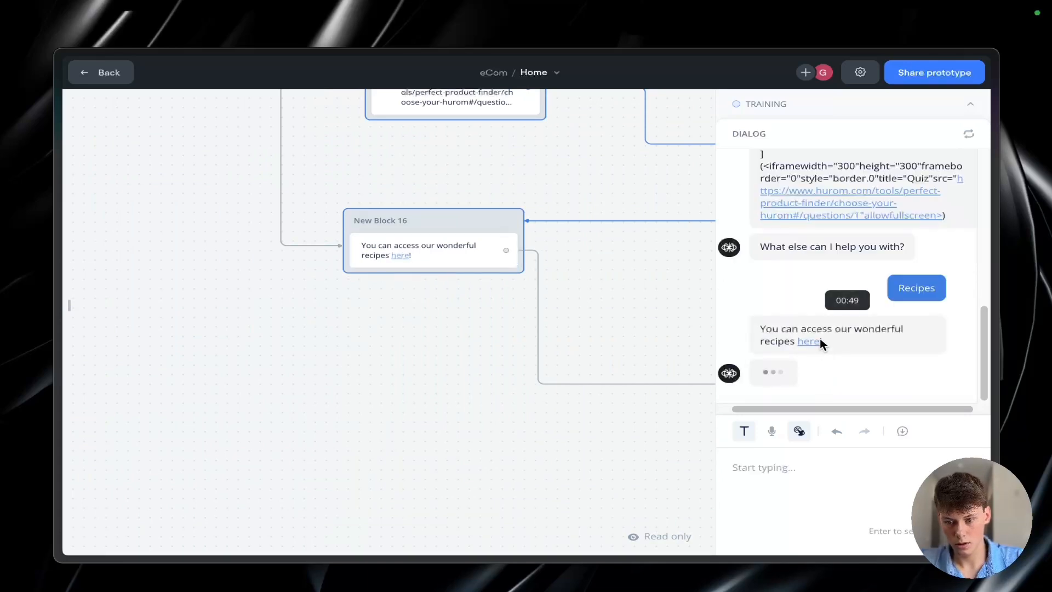
click(814, 342)
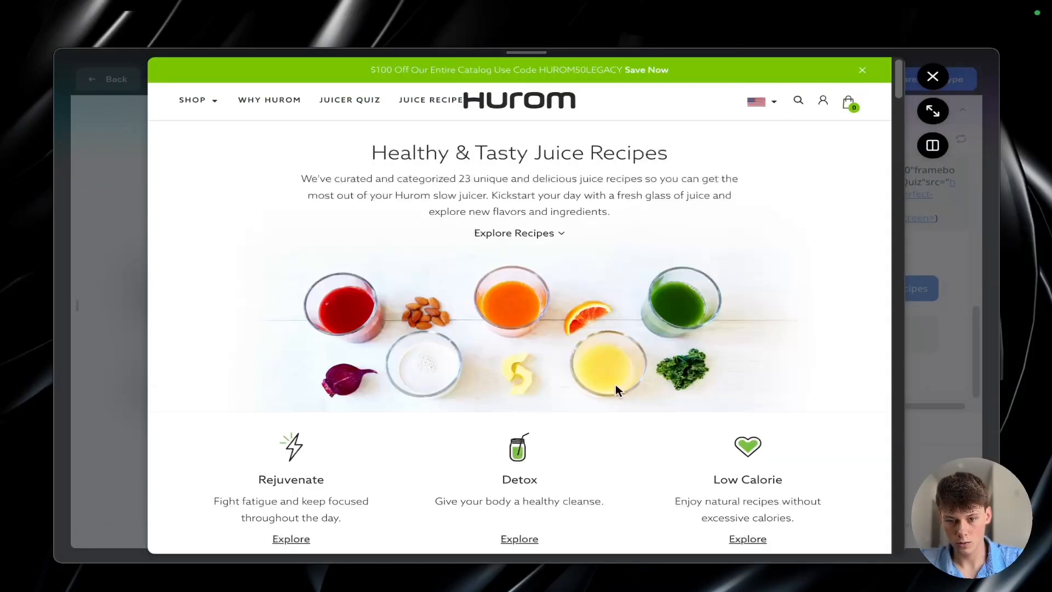
scroll(612, 395, down, 10)
scroll(610, 391, down, 4)
scroll(609, 391, up, 10)
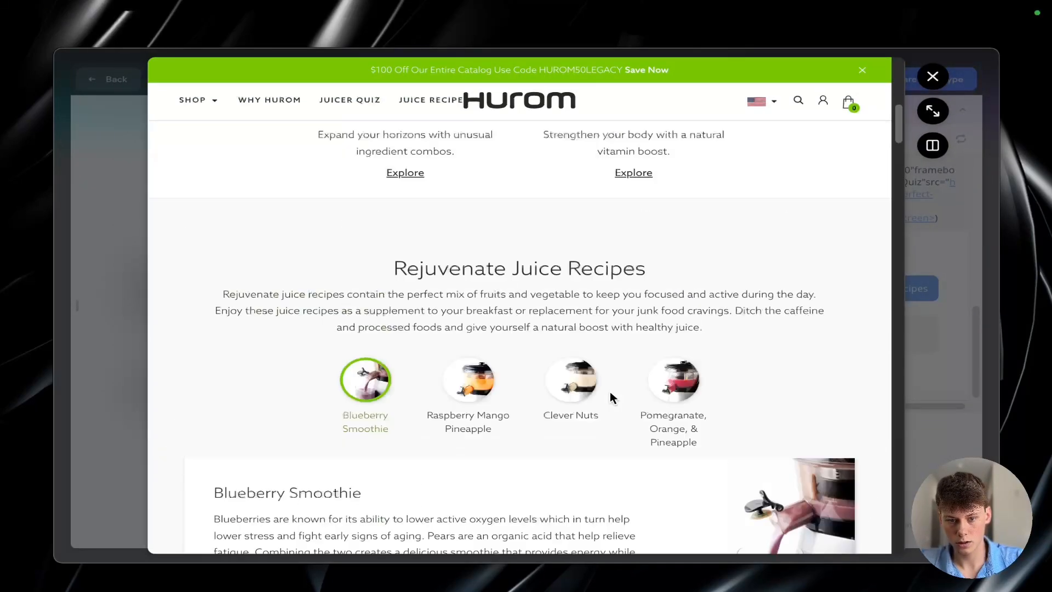
click(527, 326)
click(911, 328)
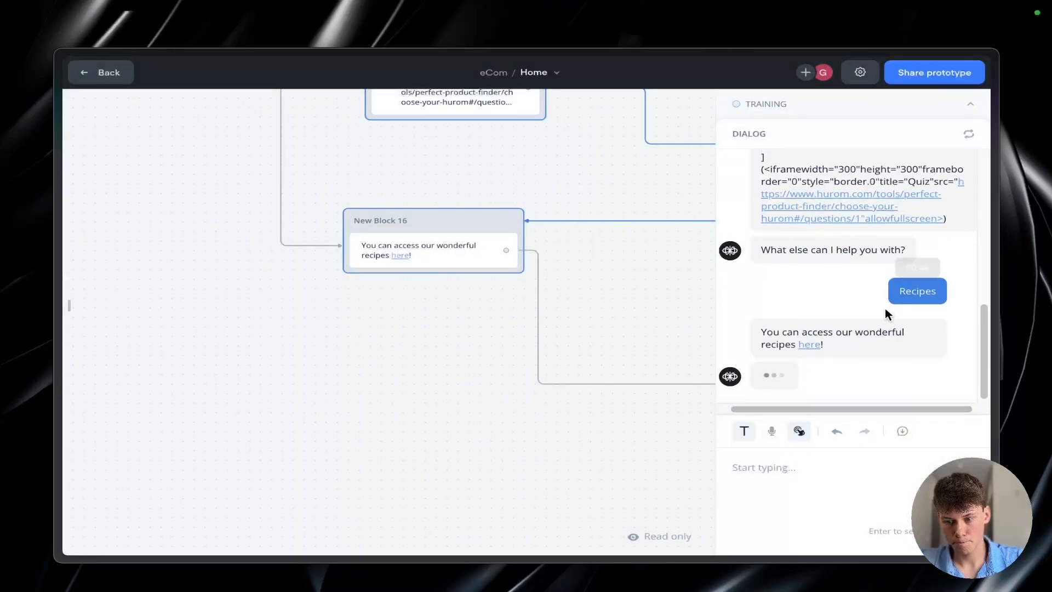
Step: End the test conversation with the "I'm all done" choice and return to editing the Home workflow
scroll(597, 321, down, 5)
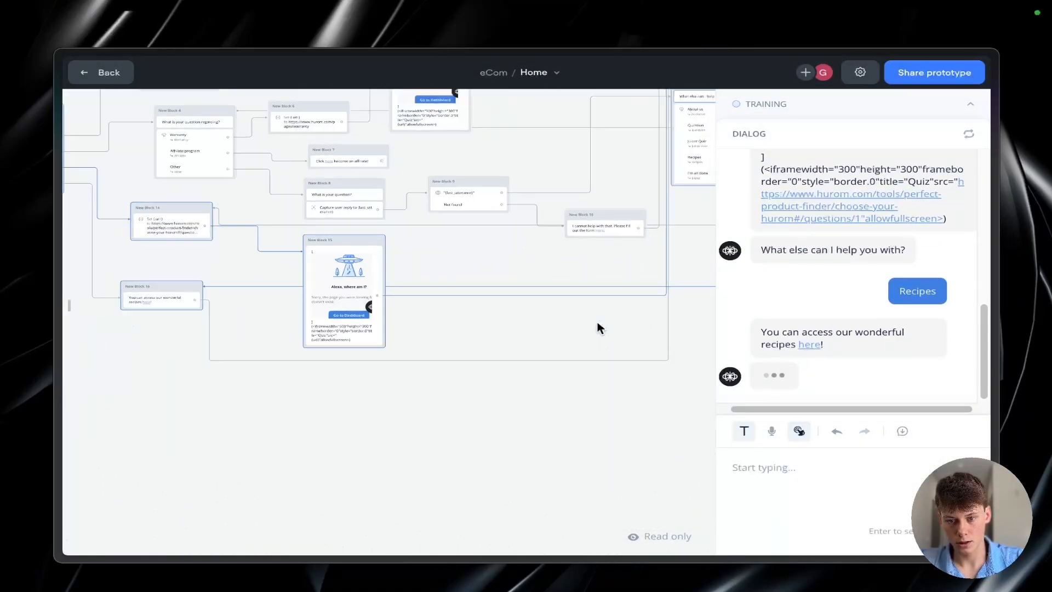
scroll(597, 321, right, 3)
scroll(597, 322, up, 2)
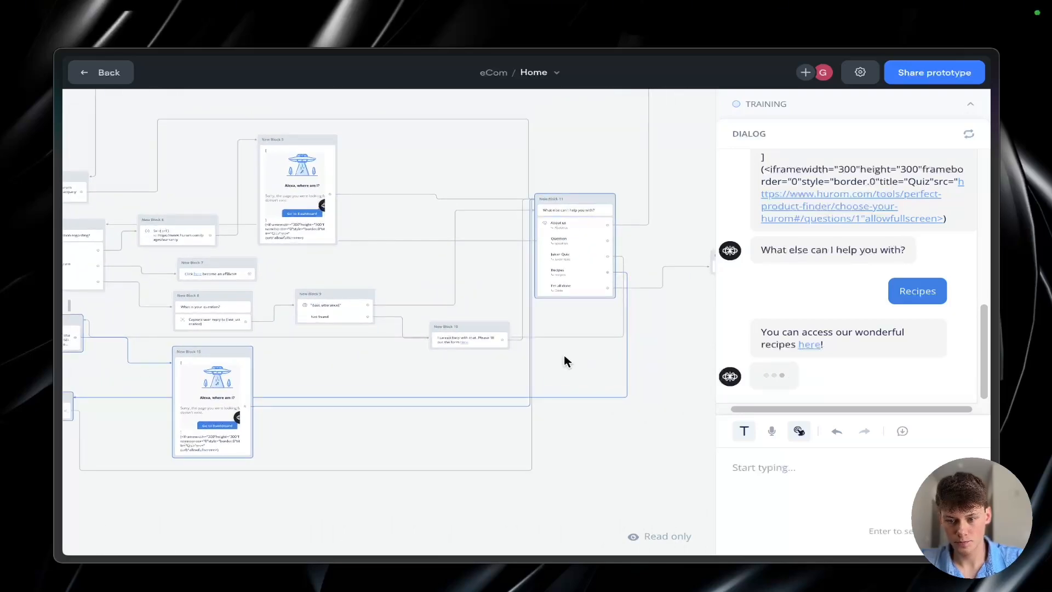
scroll(564, 355, left, 5)
scroll(557, 359, up, 2)
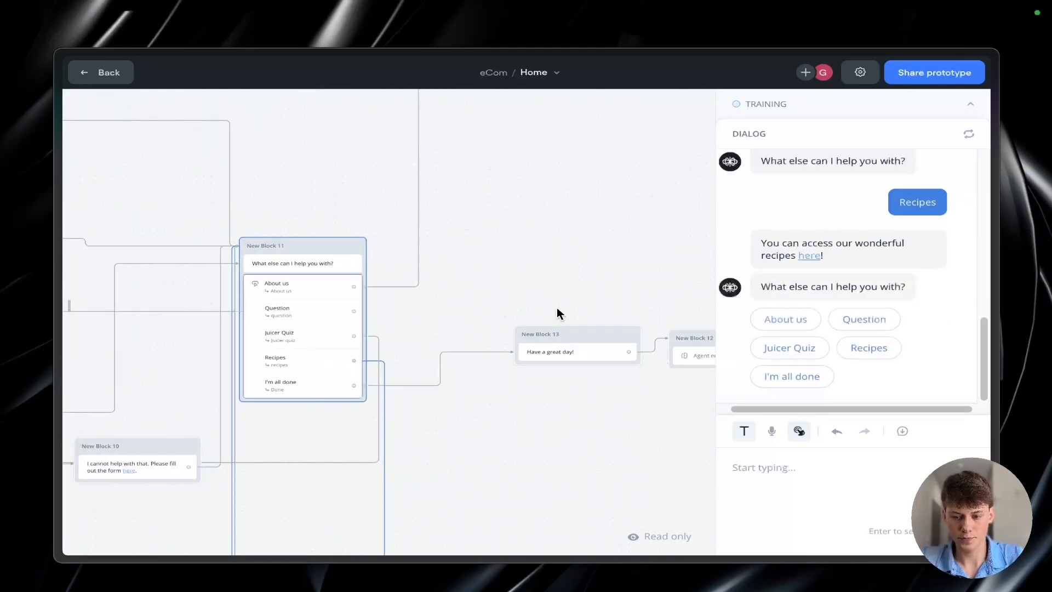
click(808, 383)
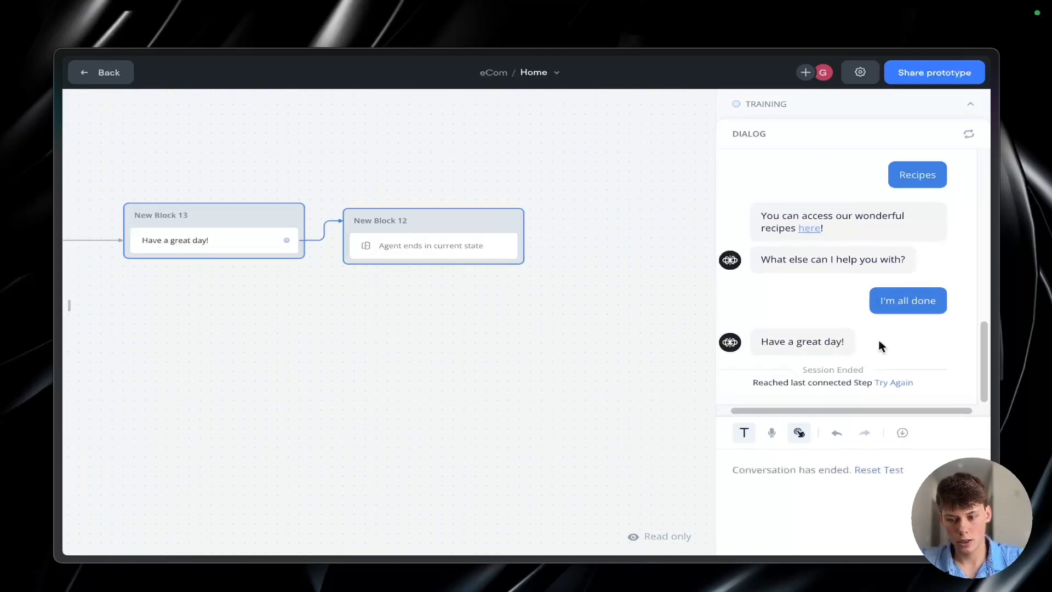
click(970, 105)
click(102, 72)
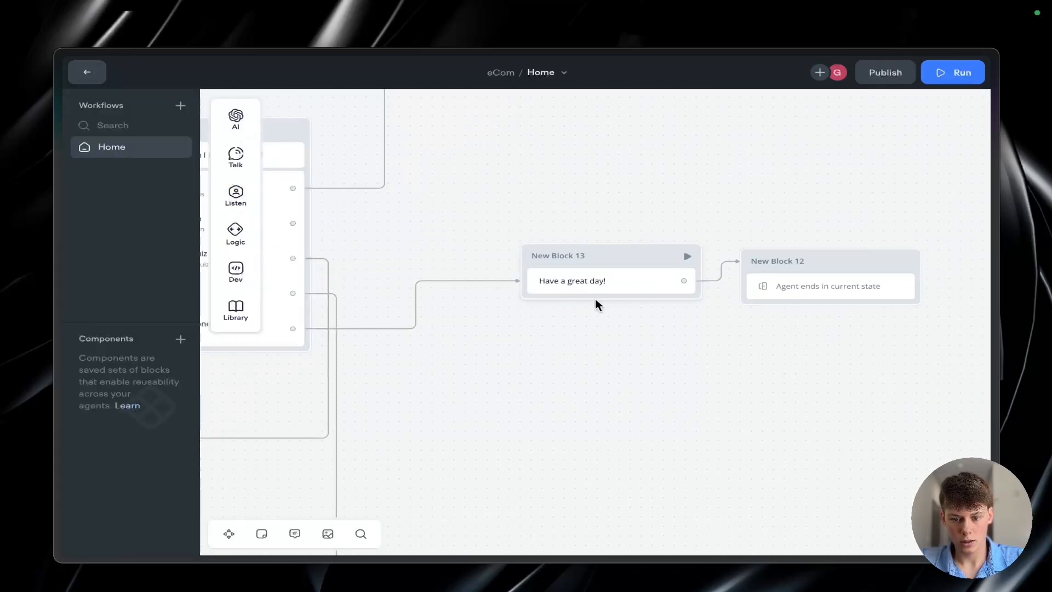
Step: Add the variant "Have a nice day!" to the "Have a great day!" message in New Block 13
click(599, 281)
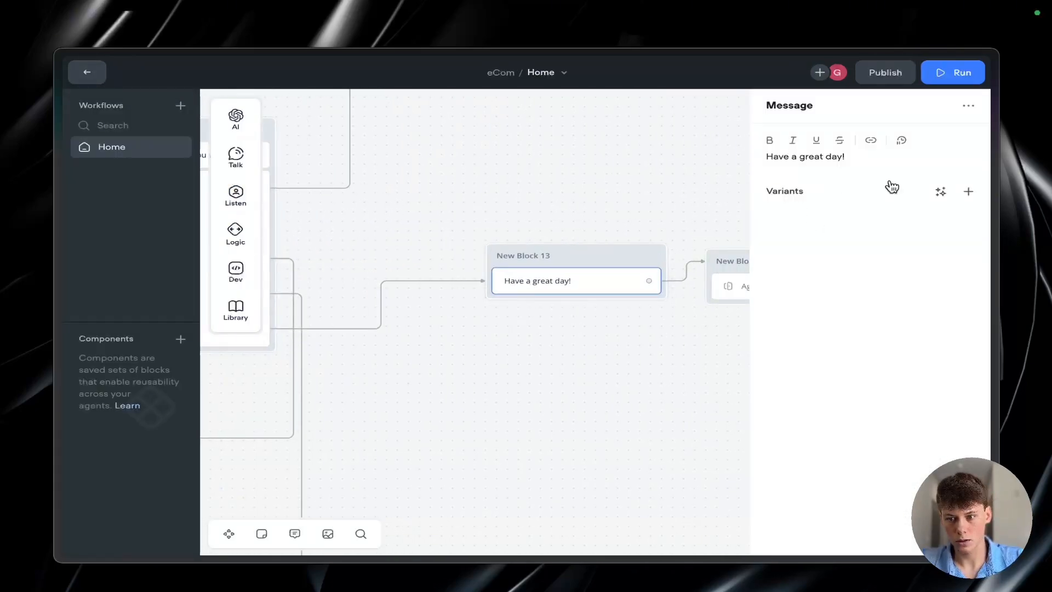
click(968, 192)
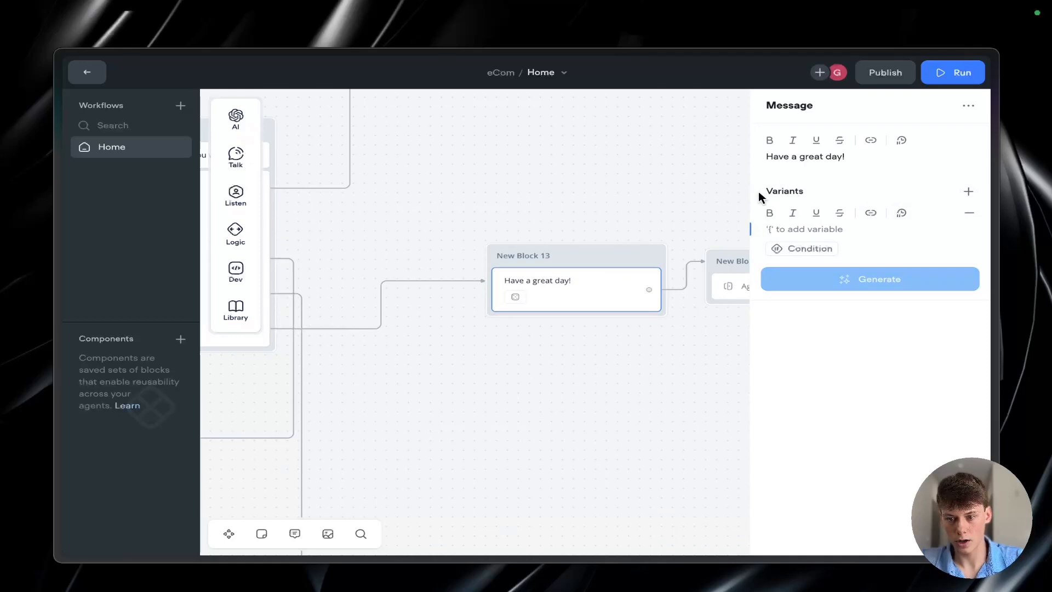
click(822, 230)
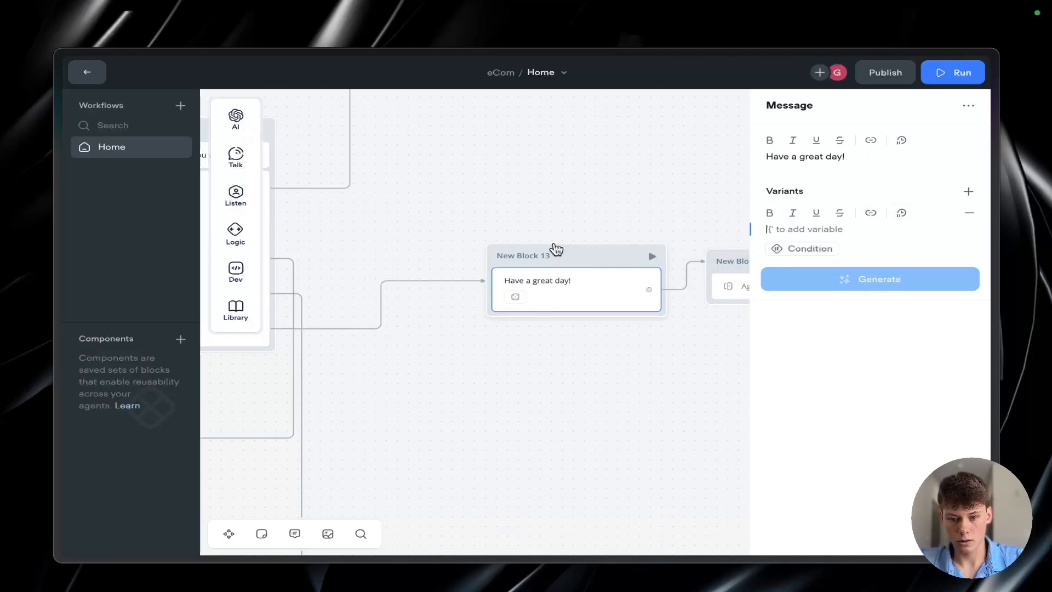
scroll(516, 301, up, 2)
scroll(516, 300, up, 2)
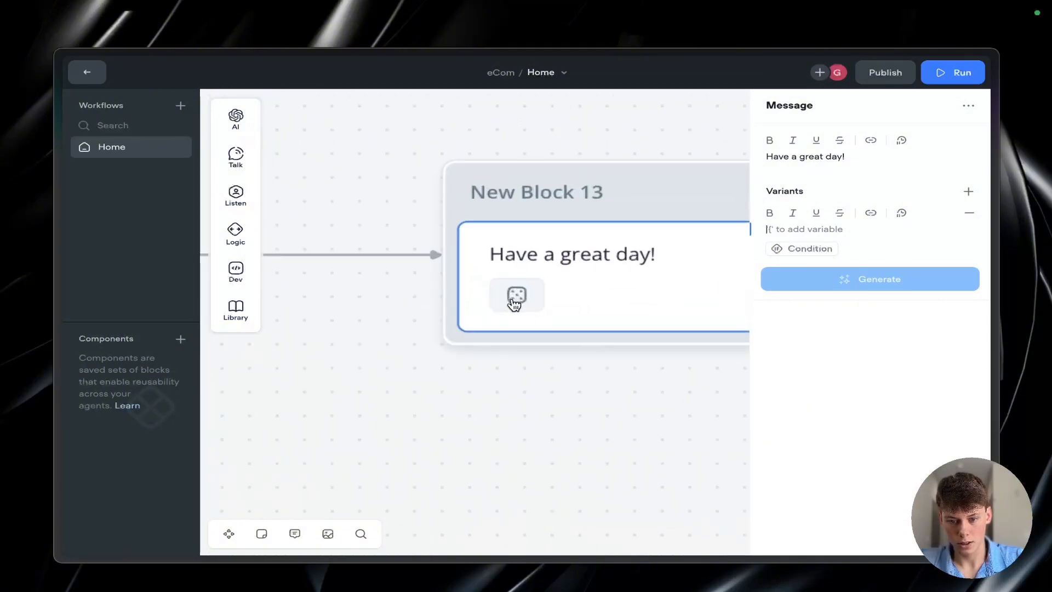
scroll(513, 307, down, 3)
scroll(511, 310, down, 1)
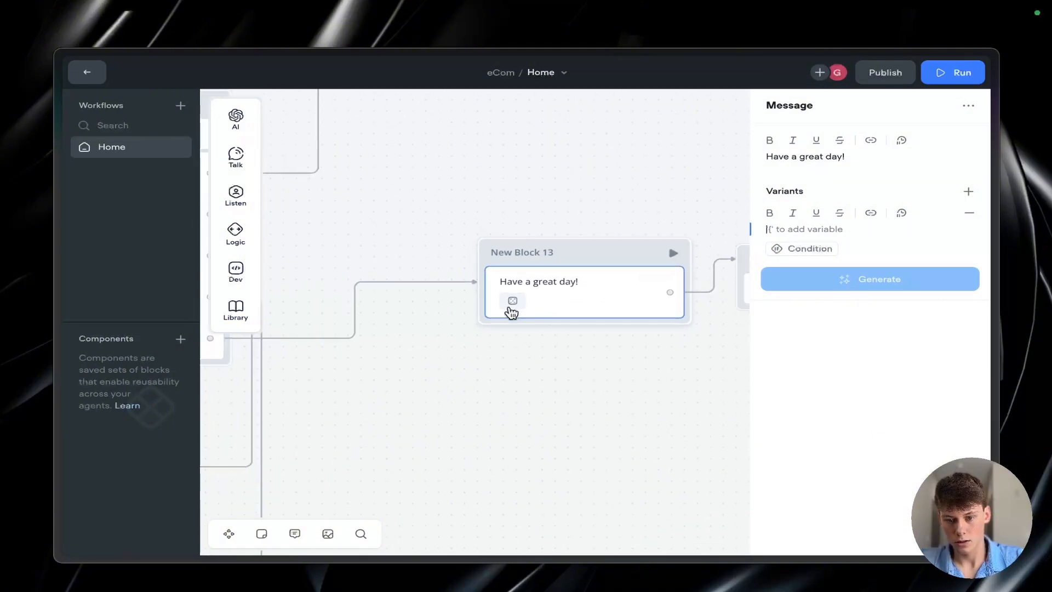
text(H)
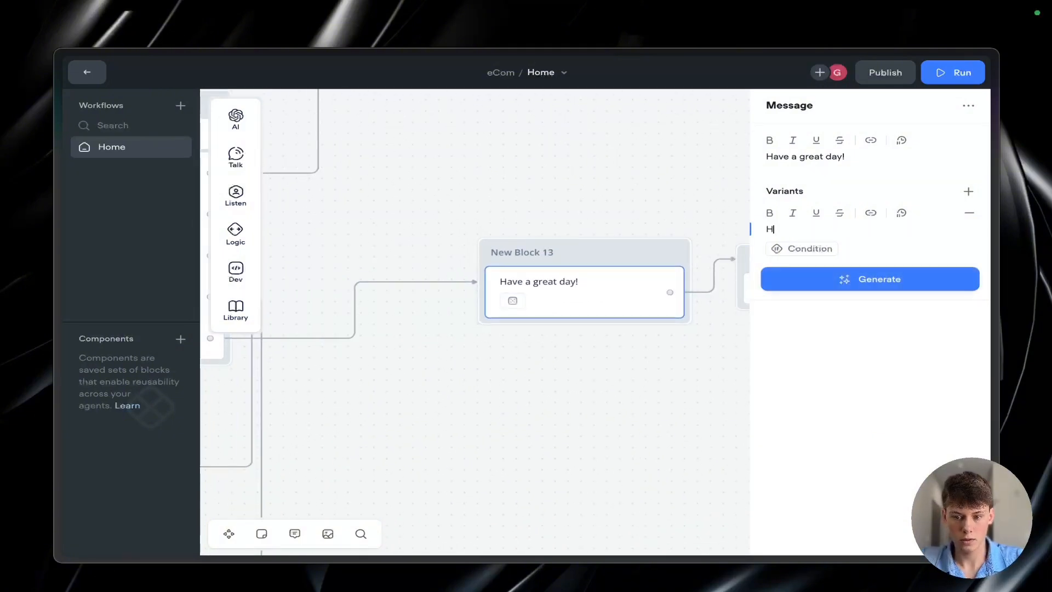
text(ave a nice day!)
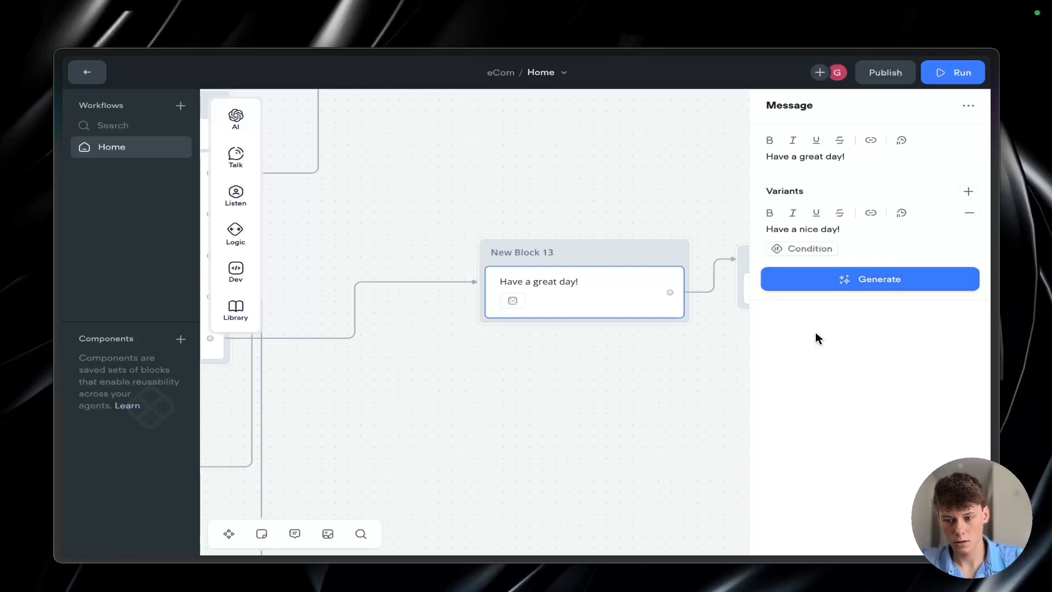
Step: Generate one more variant for New Block 13's "Have a great day!" message and close the message settings
click(855, 270)
click(857, 305)
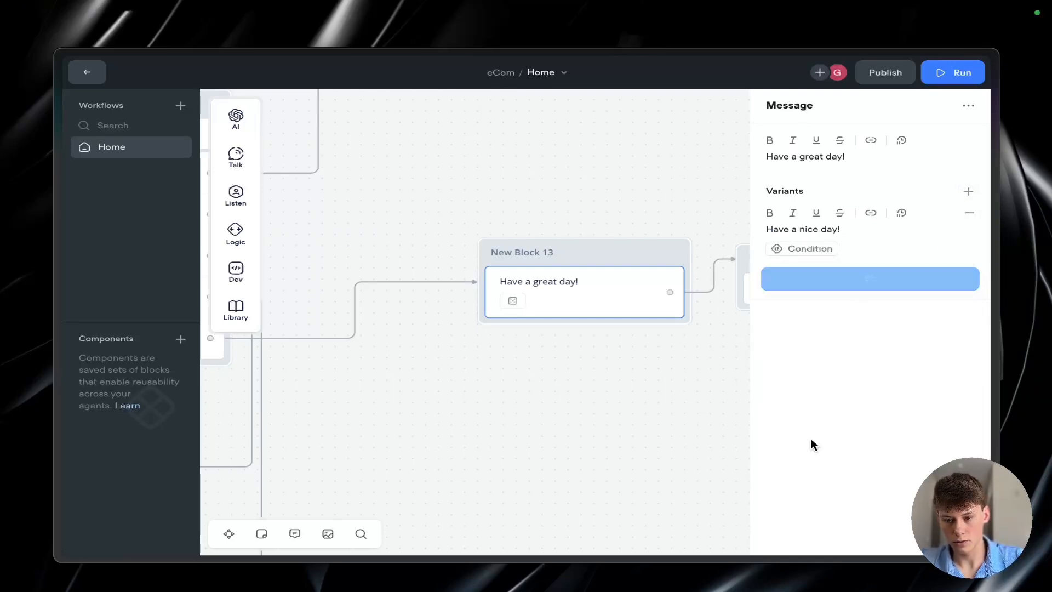
click(860, 294)
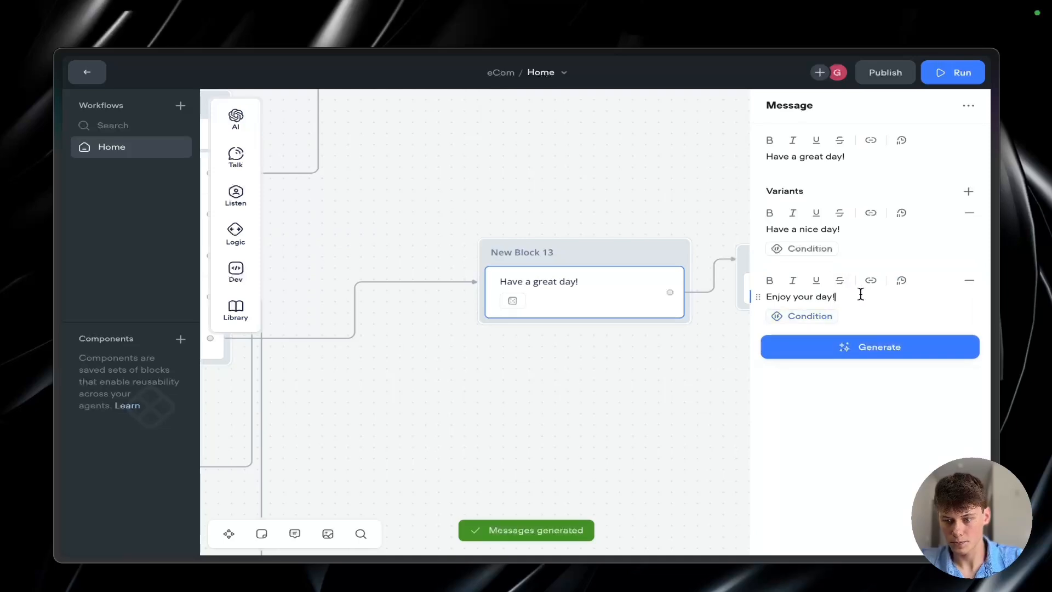
click(550, 331)
click(544, 300)
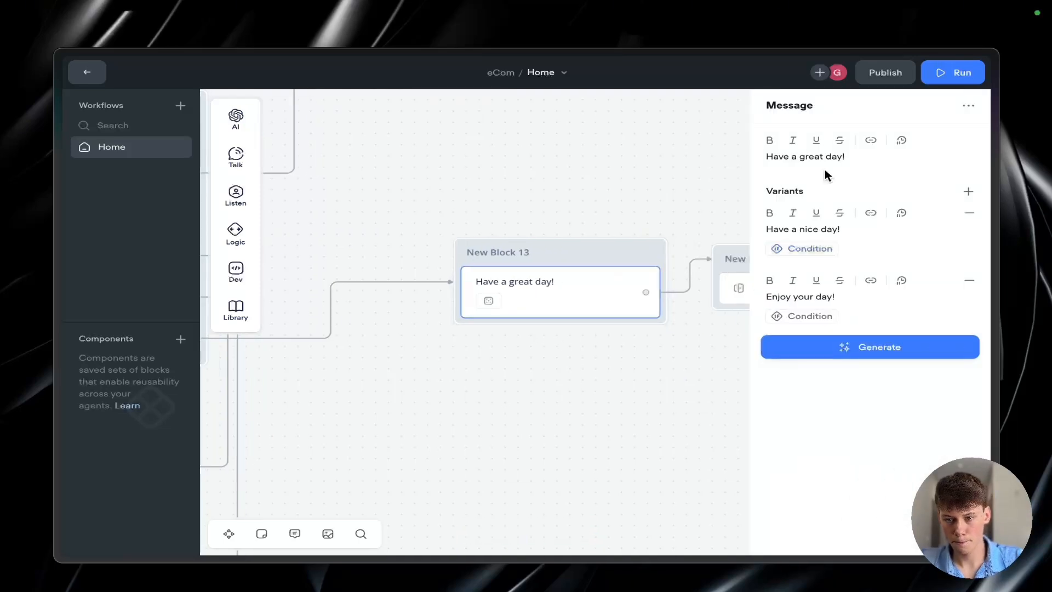
click(642, 187)
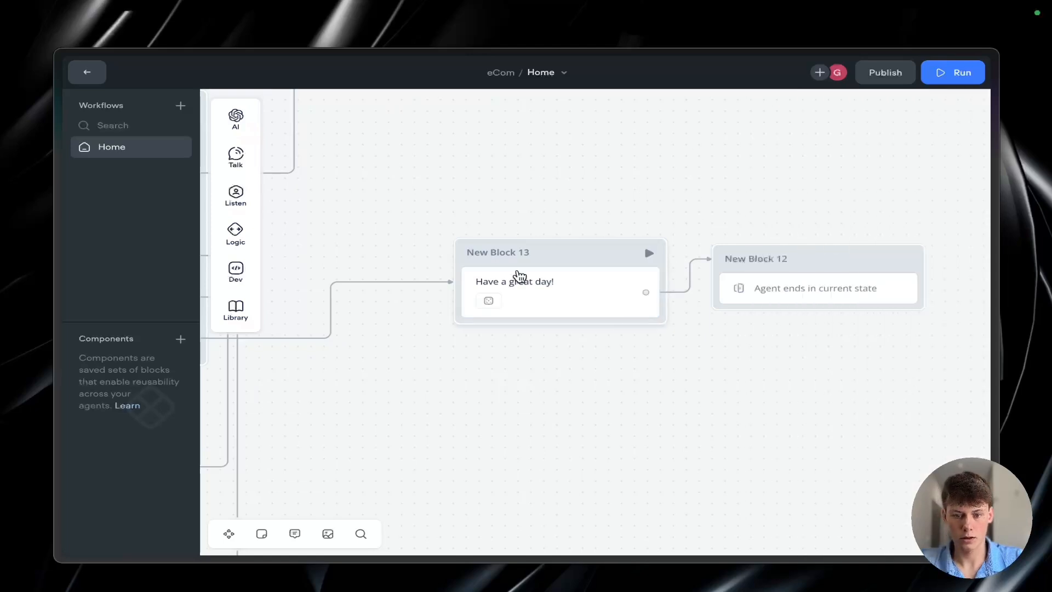
Step: Review the Home workflow's branches, then switch to the Vid Draft board in Miro and examine its planned flowchart and Additions note
scroll(513, 244, down, 10)
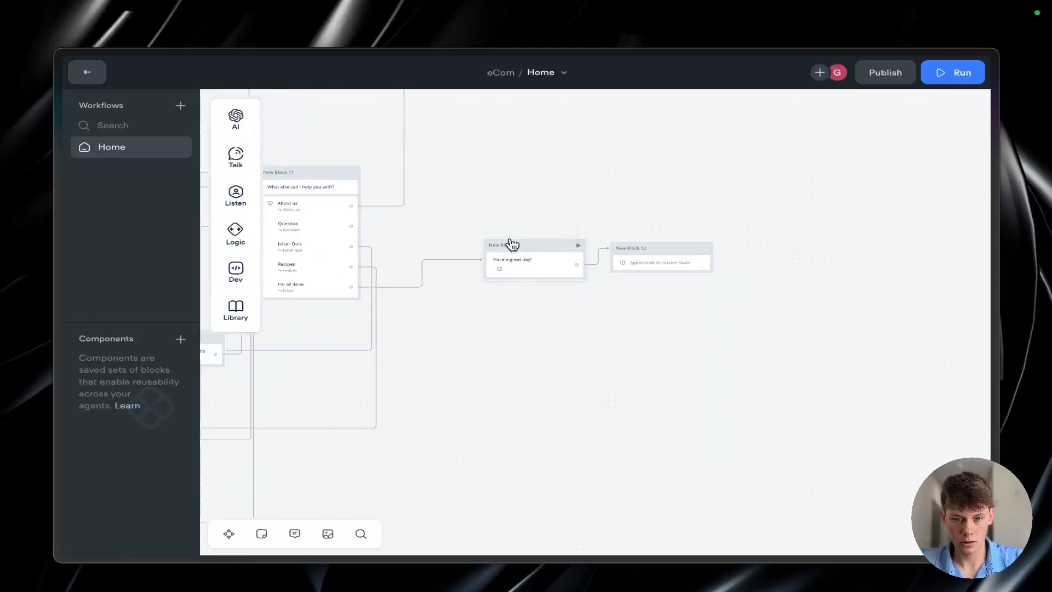
scroll(512, 244, up, 10)
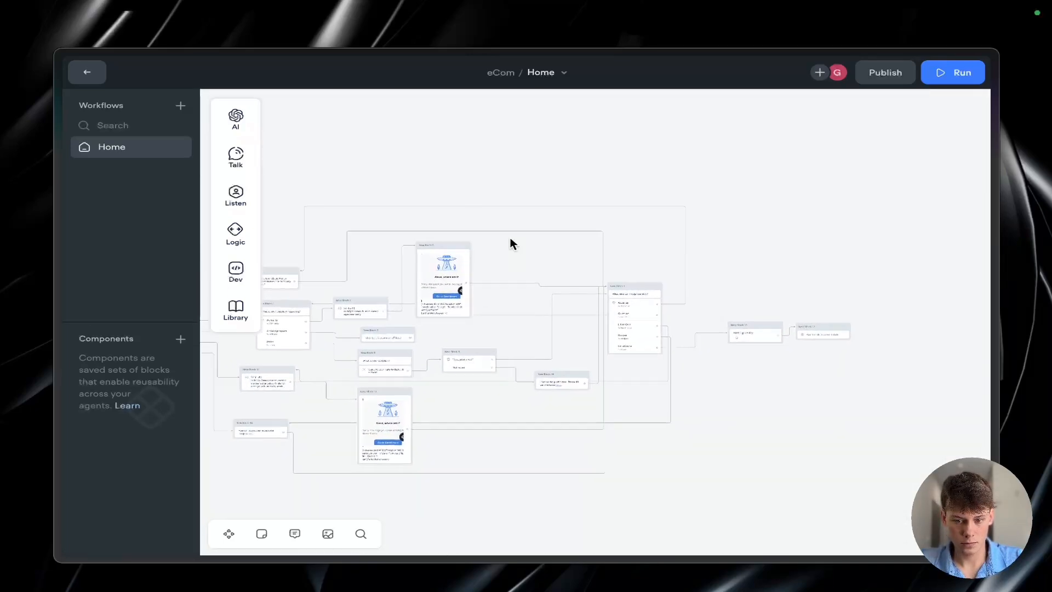
scroll(512, 243, up, 5)
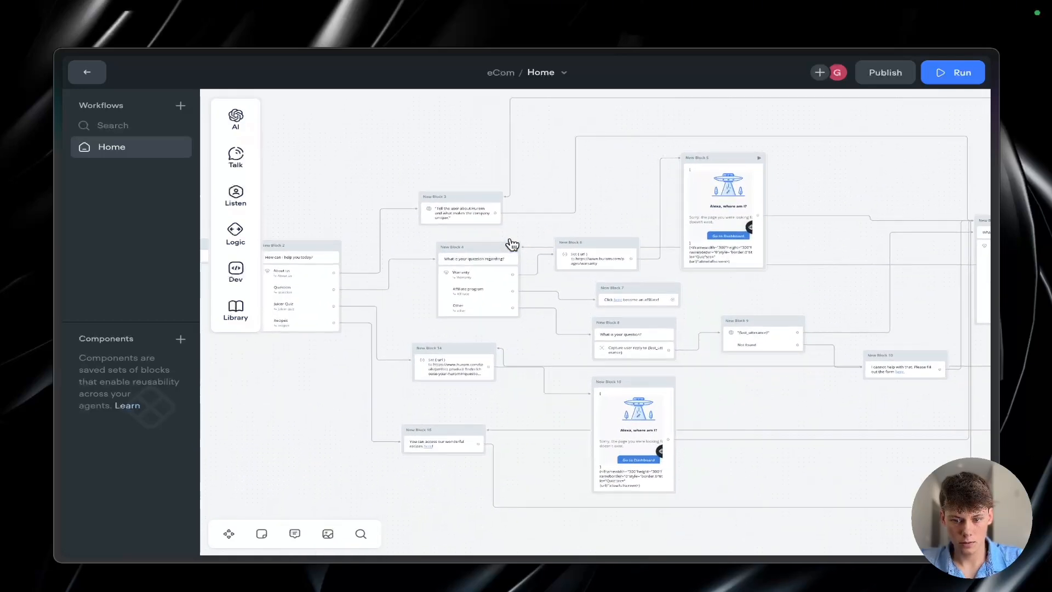
scroll(504, 259, down, 6)
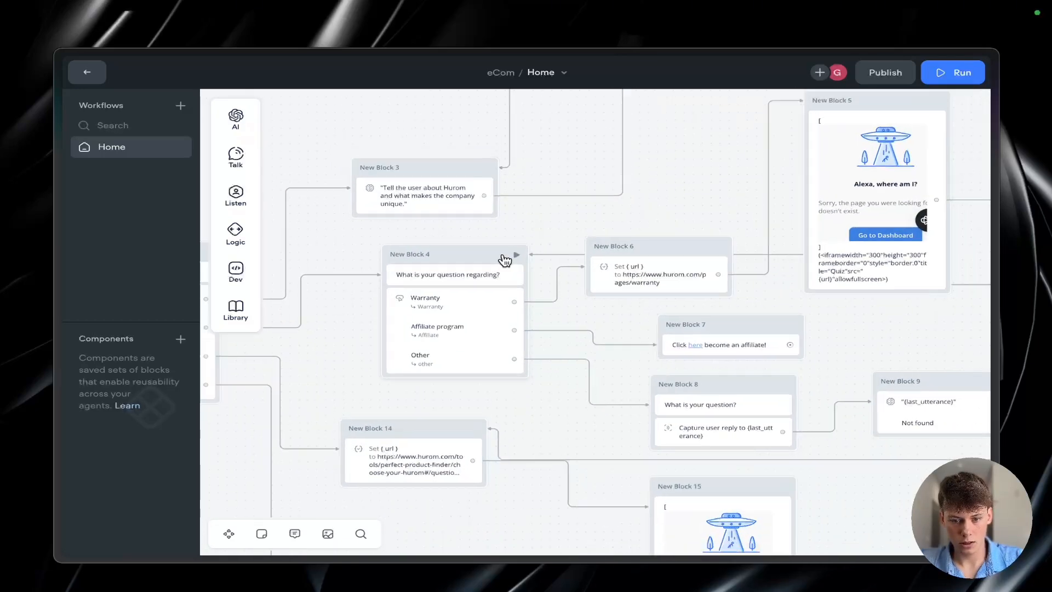
key(ctrl+Tab)
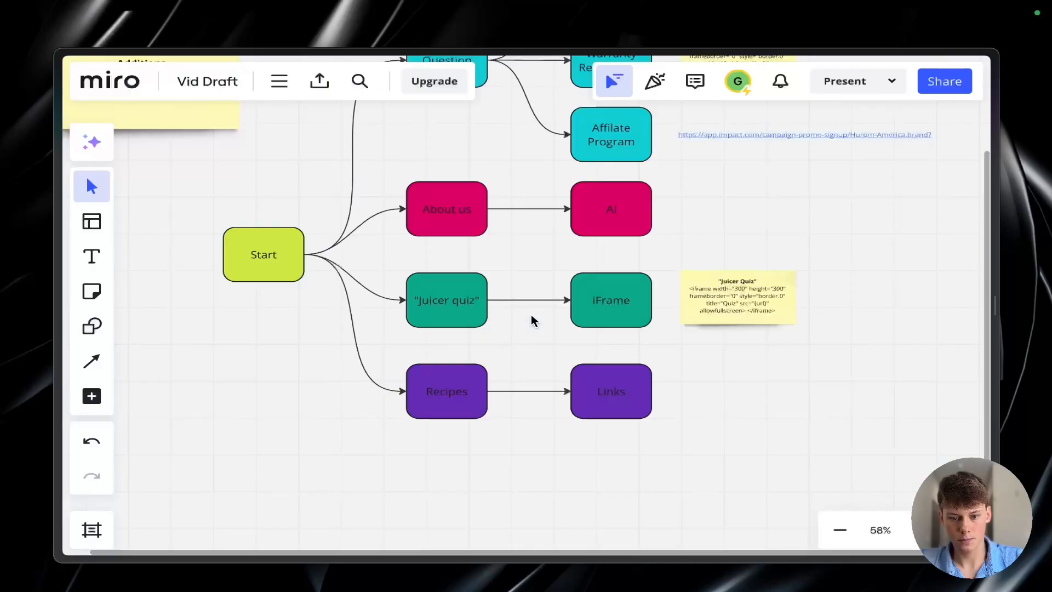
scroll(554, 303, up, 4)
scroll(554, 304, down, 4)
scroll(555, 309, up, 3)
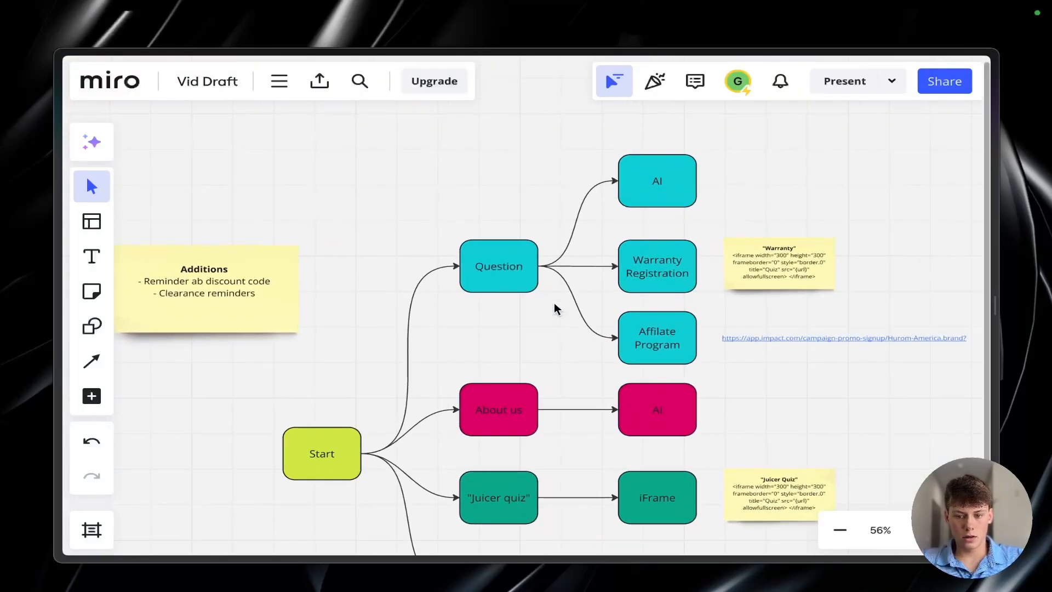
Step: Examine the planned flowchart branches on the Miro board and the recipe categories on the Hurom website
scroll(555, 309, down, 2)
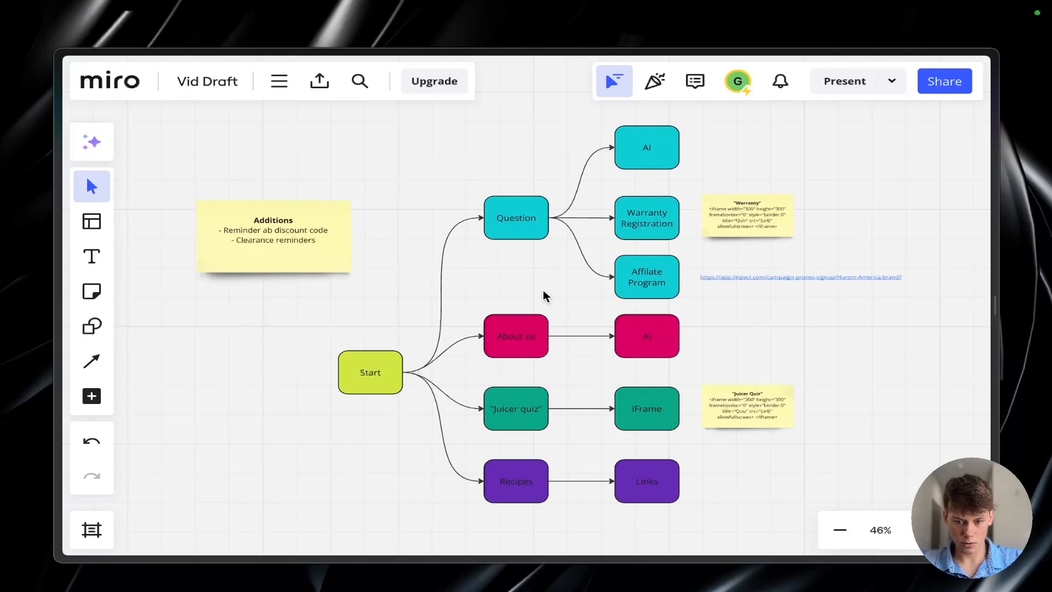
scroll(539, 327, down, 1)
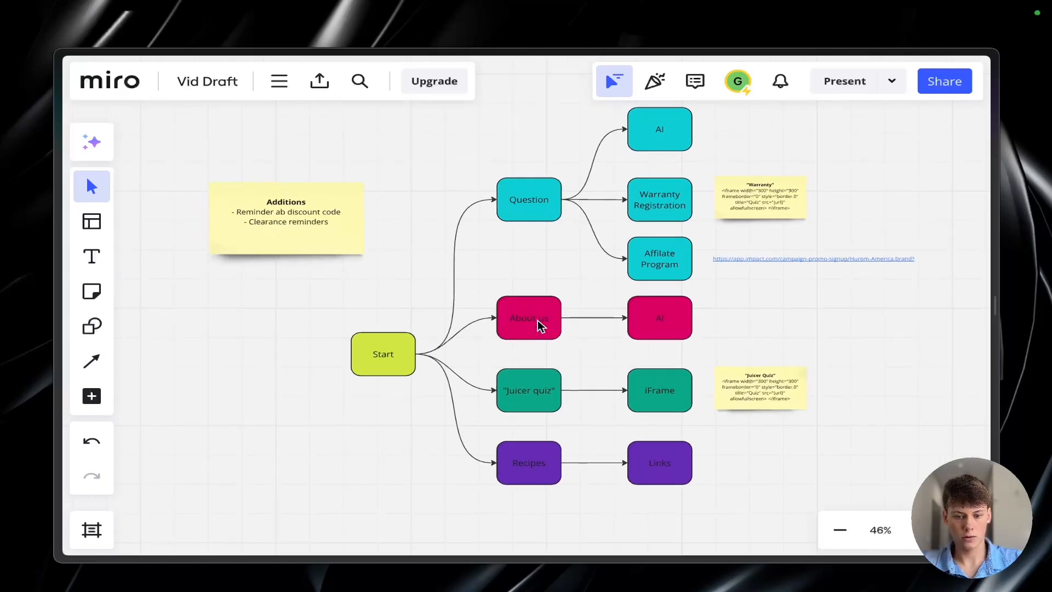
scroll(540, 325, up, 1)
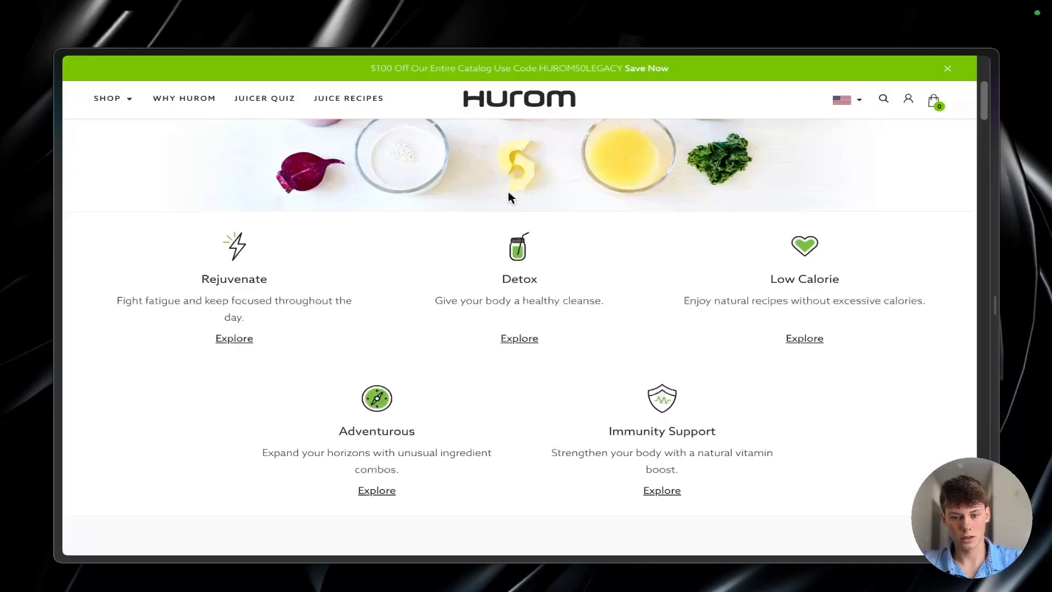
scroll(482, 293, up, 5)
scroll(522, 105, down, 2)
click(522, 106)
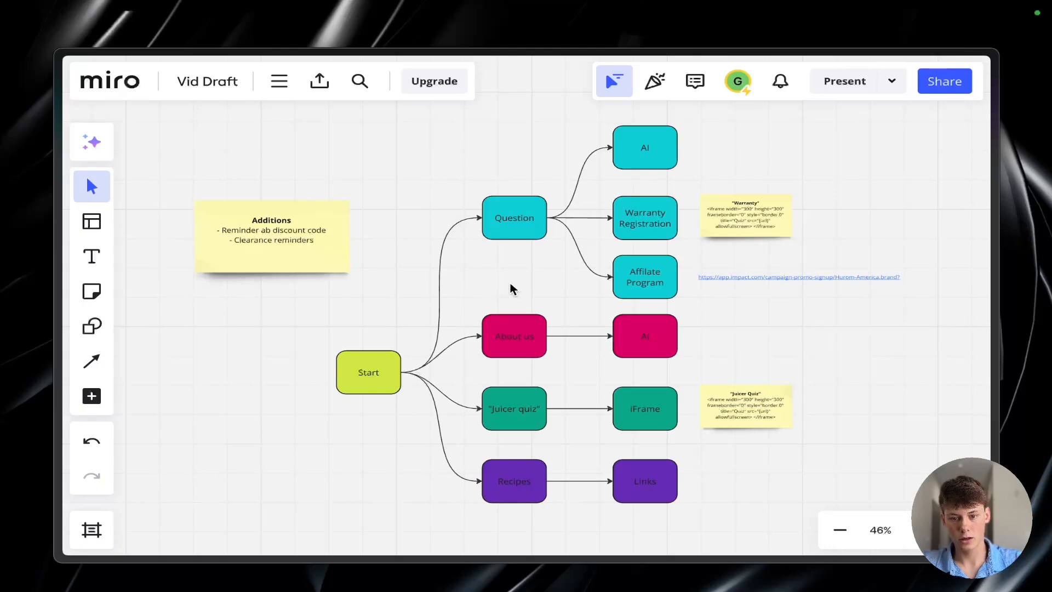
drag(603, 253, 687, 304)
click(693, 310)
scroll(651, 266, down, 1)
scroll(652, 266, right, 1)
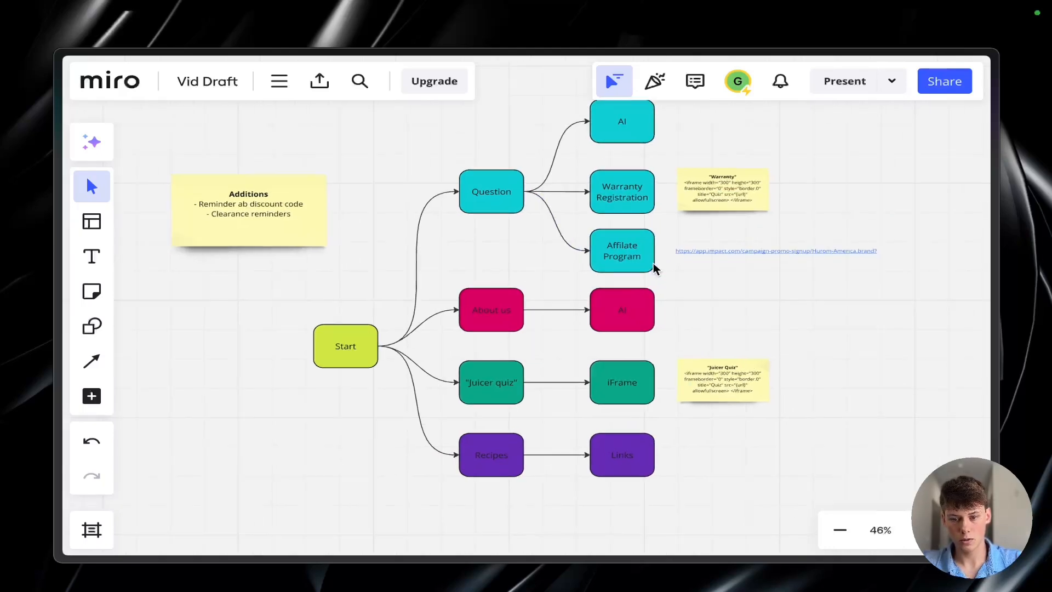
scroll(651, 262, up, 2)
click(623, 241)
click(696, 291)
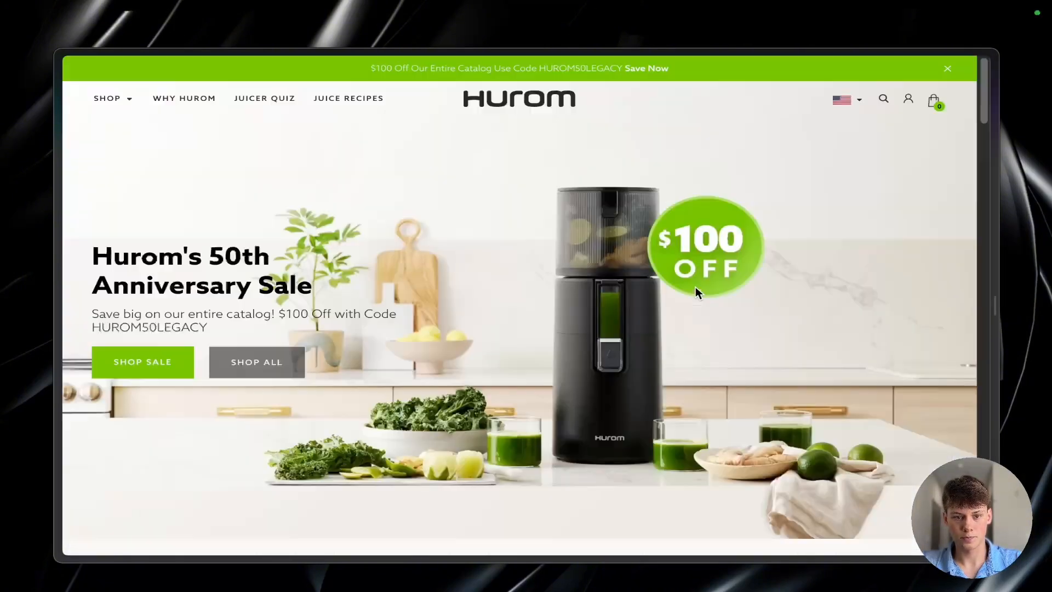
Step: Review the Hurom website's footer links and compare them with the Warranty Registration branch on the Miro board
scroll(500, 291, down, 20)
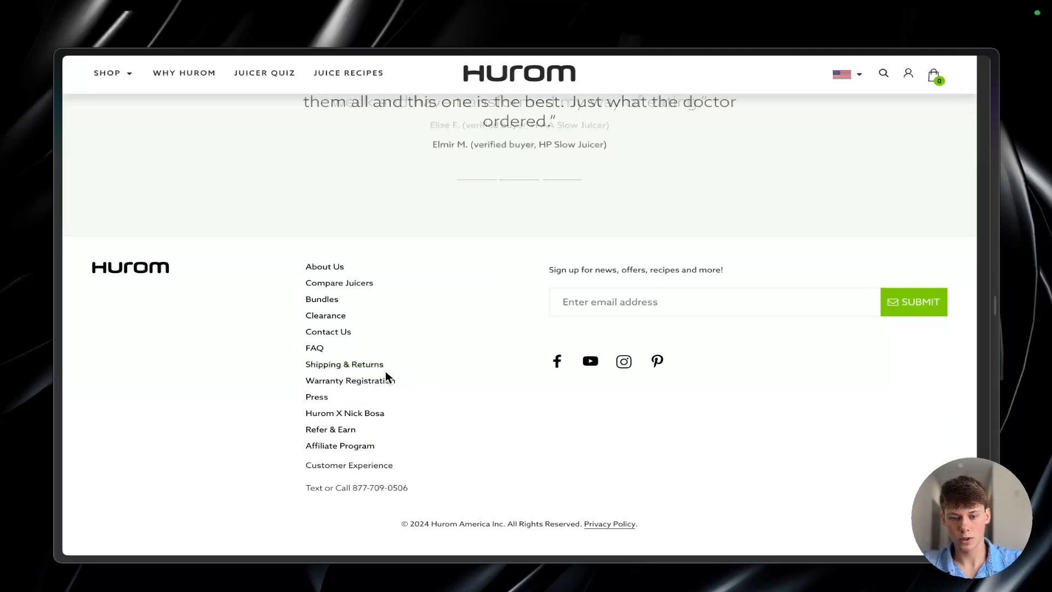
scroll(444, 376, up, 1)
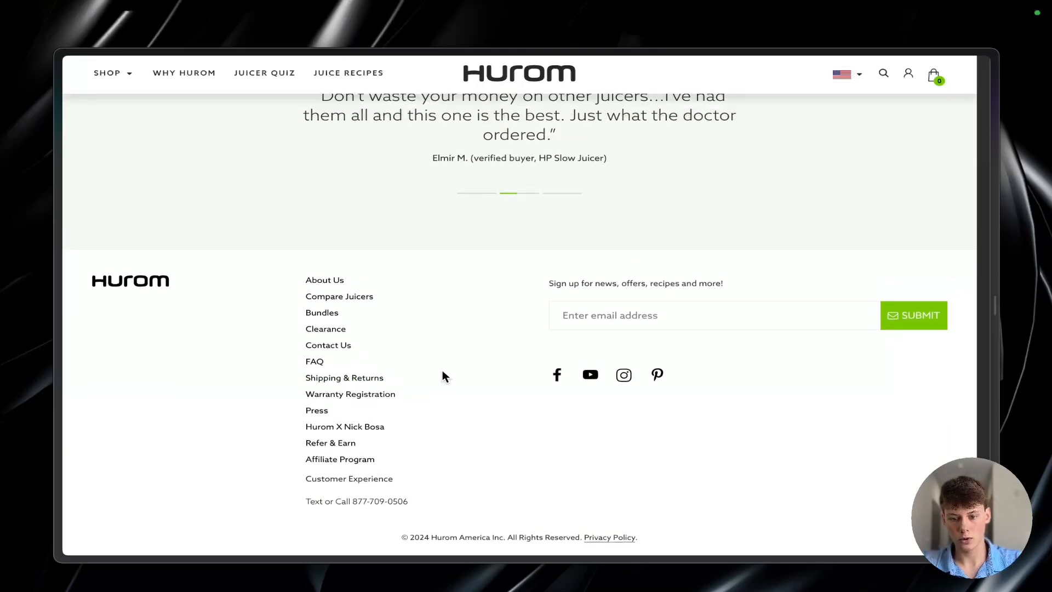
scroll(444, 376, down, 1)
scroll(446, 375, up, 10)
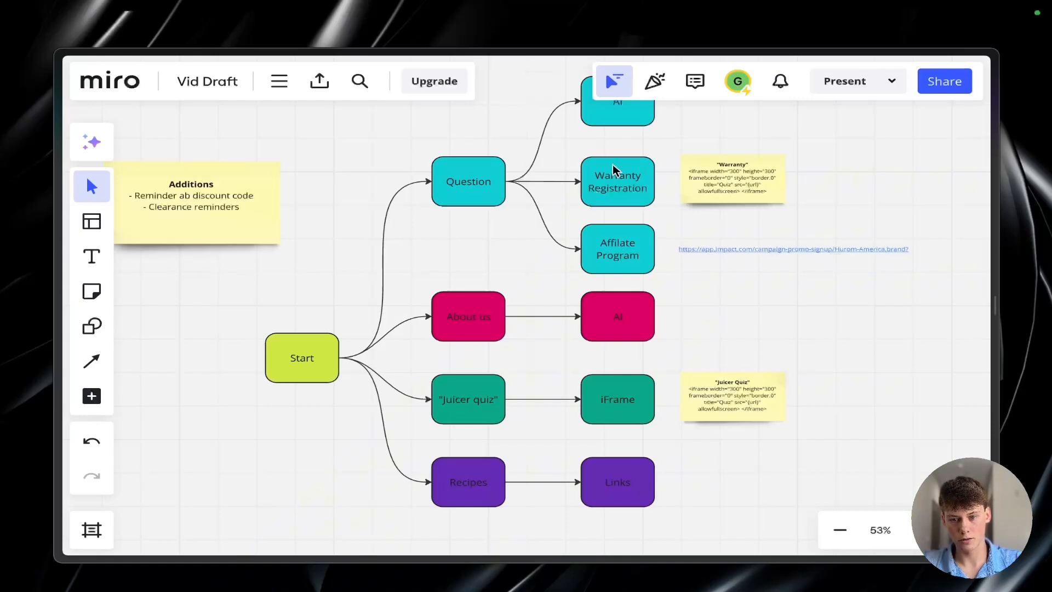
click(614, 170)
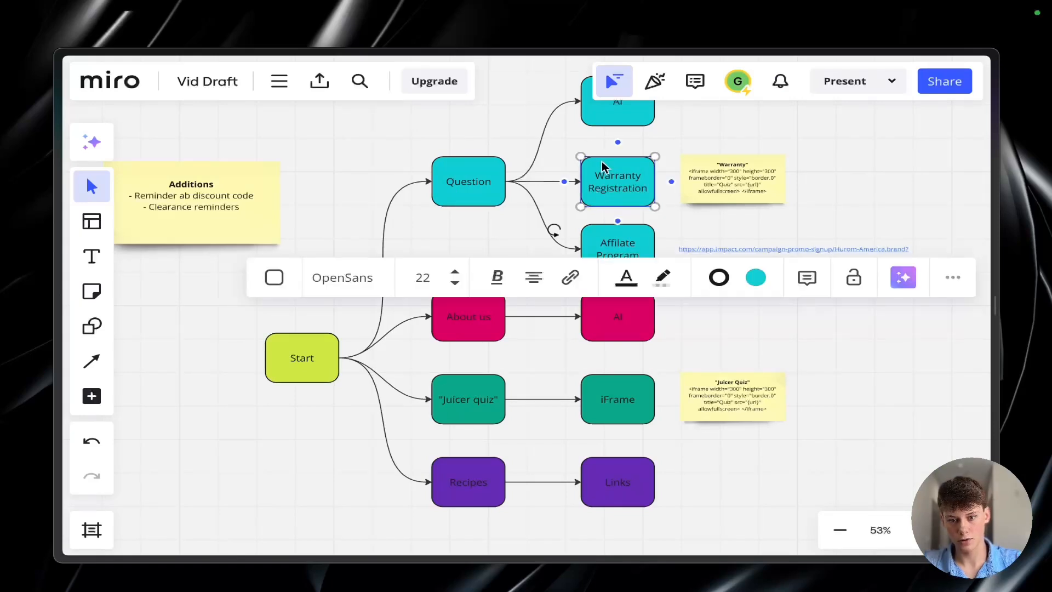
click(849, 203)
scroll(704, 207, down, 3)
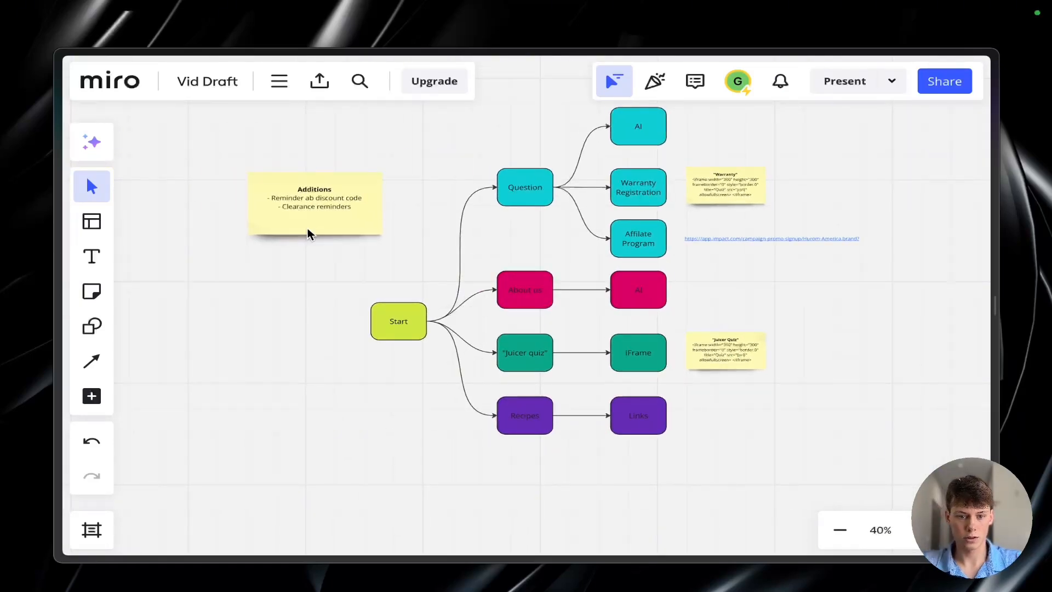
Step: Compare the Miro board's Additions note and its Juicer quiz and Recipes branches with the Home workflow in Voiceflow
scroll(308, 233, up, 3)
scroll(307, 233, up, 1)
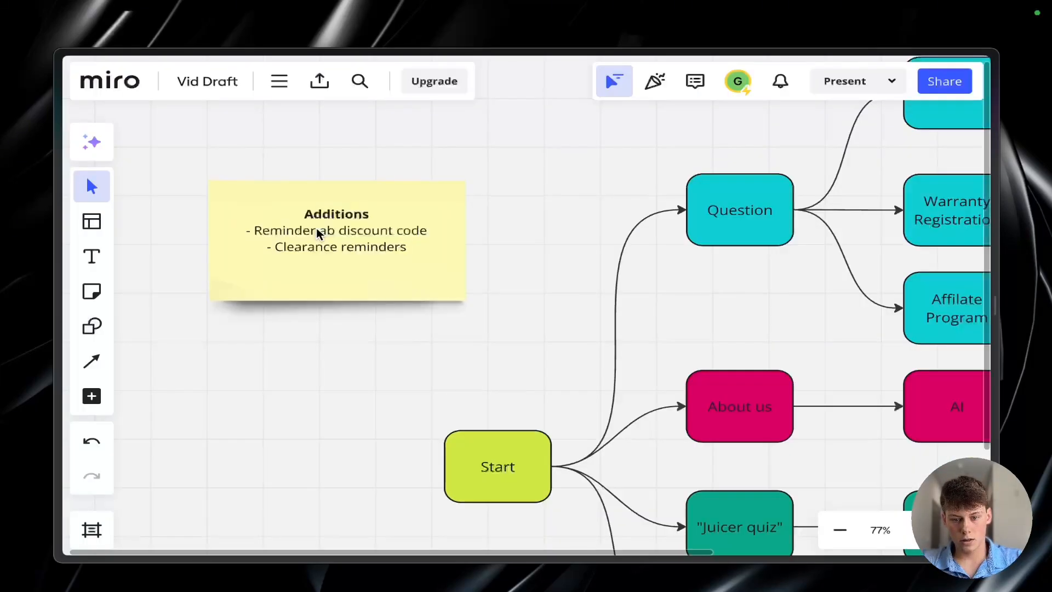
scroll(318, 231, right, 3)
scroll(318, 230, down, 2)
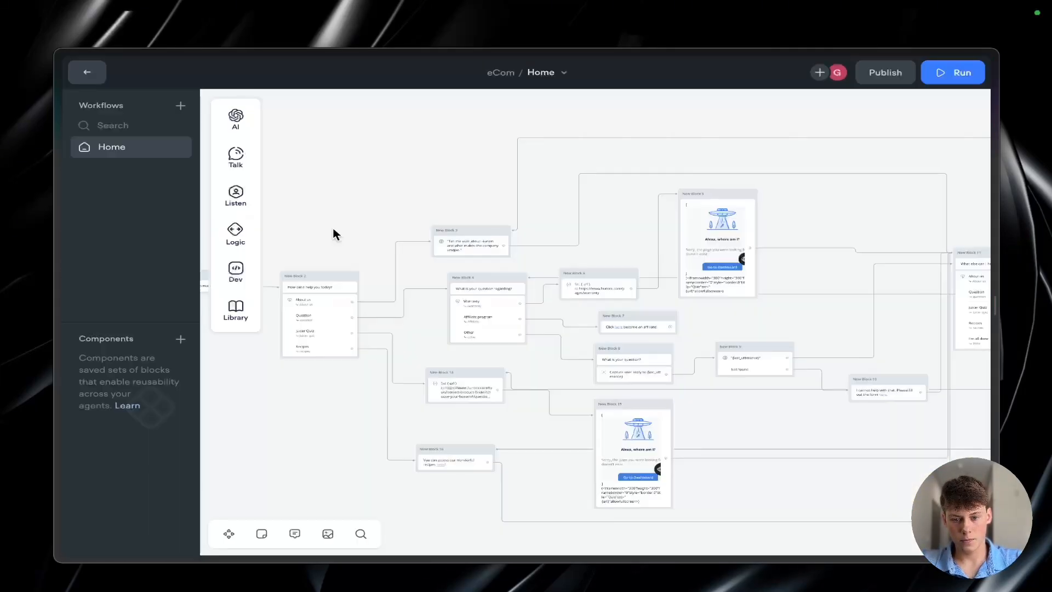
scroll(525, 282, right, 3)
scroll(525, 283, down, 2)
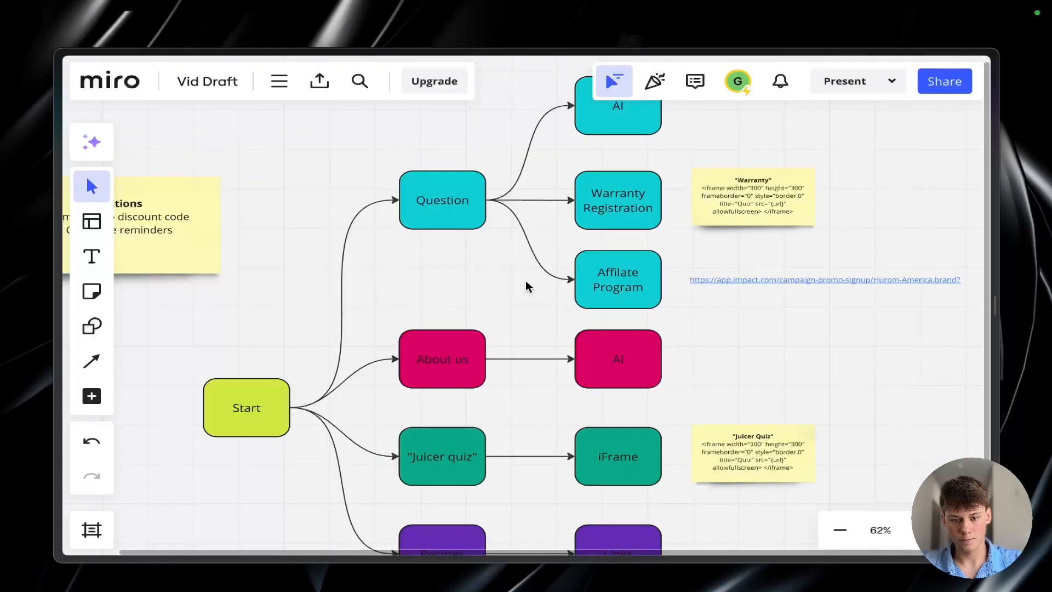
scroll(500, 265, down, 1)
scroll(500, 413, down, 3)
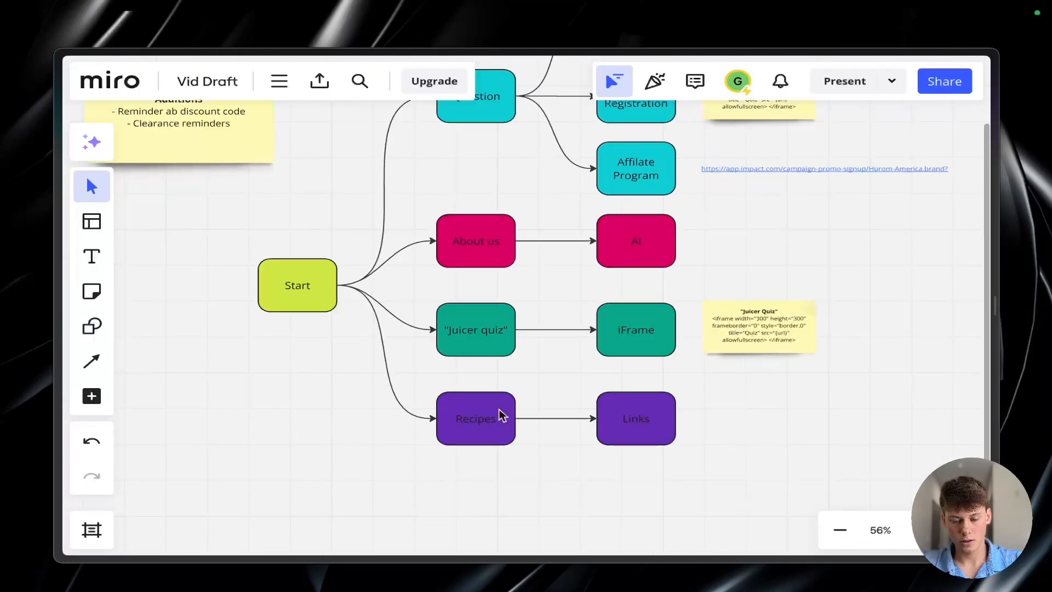
scroll(488, 233, up, 3)
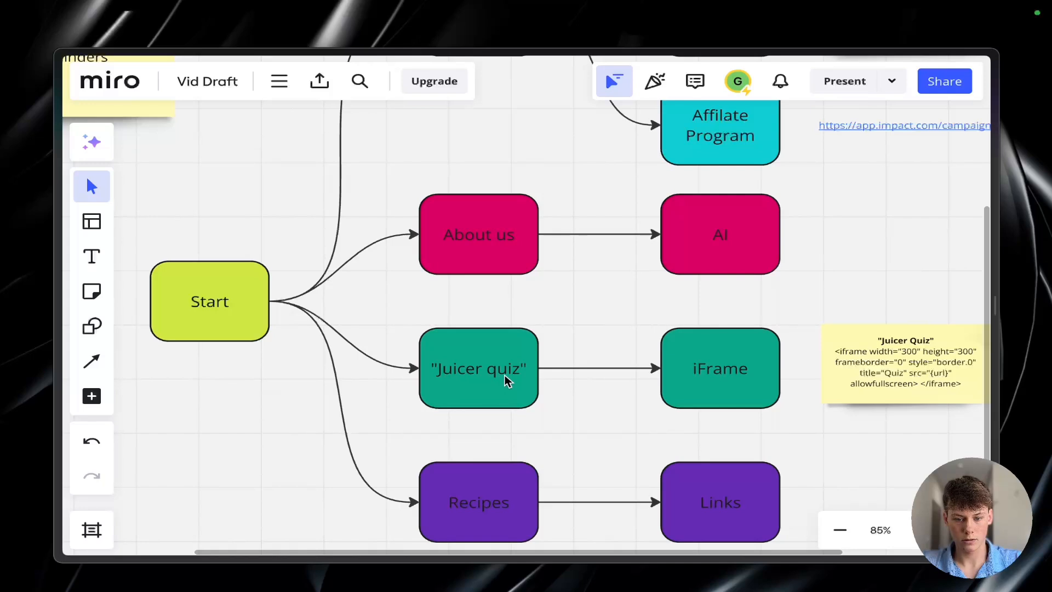
scroll(507, 381, down, 2)
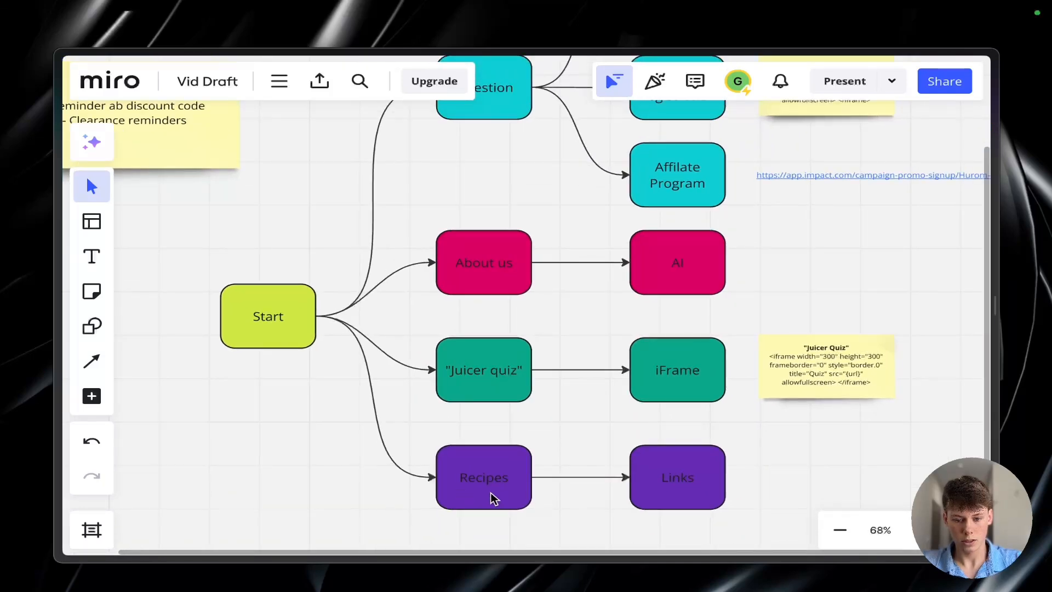
click(486, 477)
click(540, 460)
scroll(541, 463, left, 5)
scroll(538, 462, up, 1)
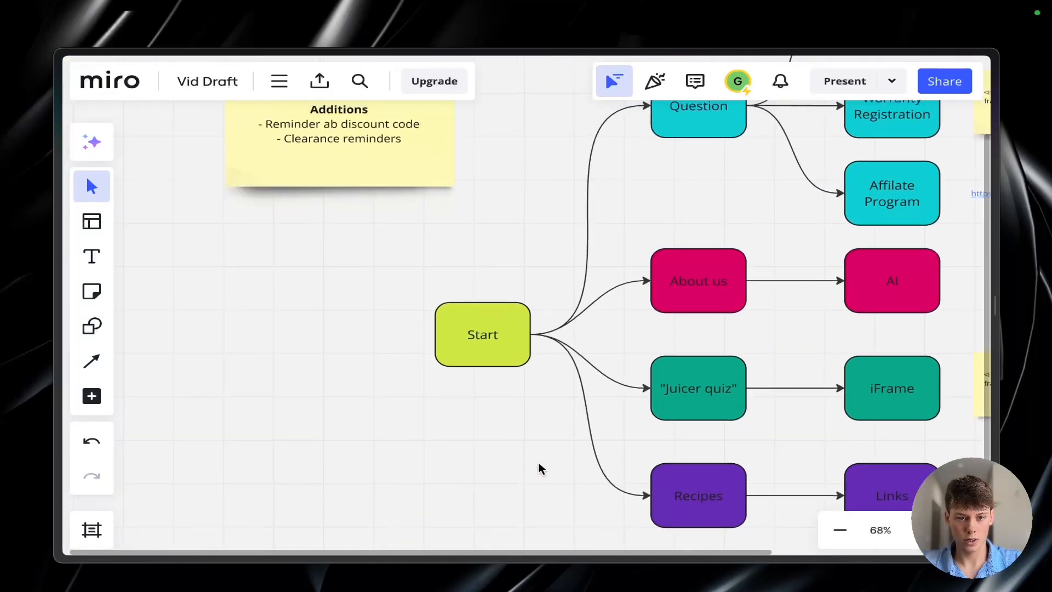
Step: Copy the discount code HUROM50LEGACY from the anniversary sale banner on the Hurom website's homepage
drag(272, 122, 261, 153)
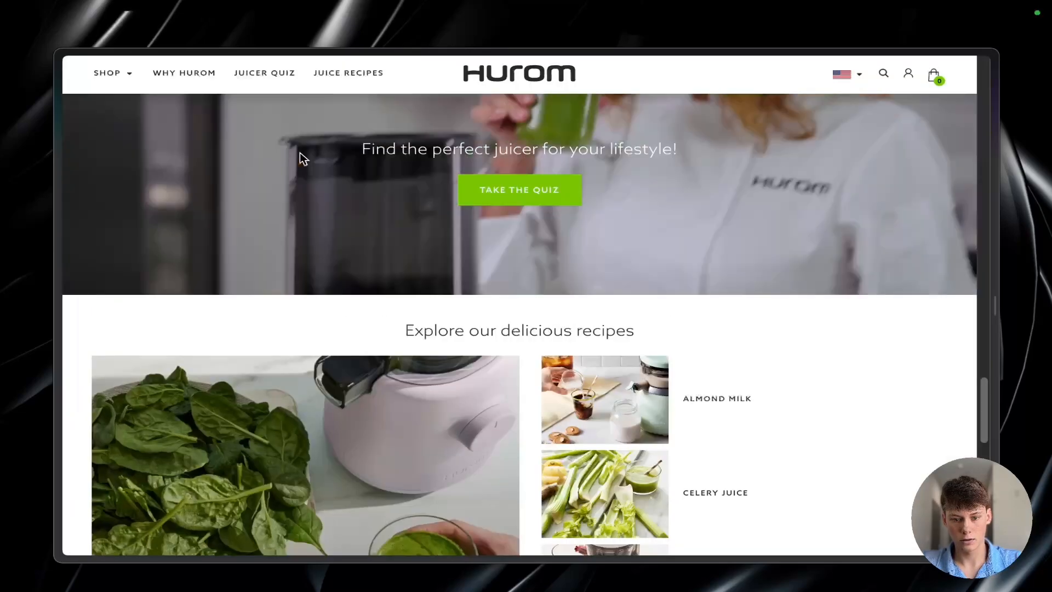
scroll(439, 202, up, 15)
scroll(440, 205, down, 2)
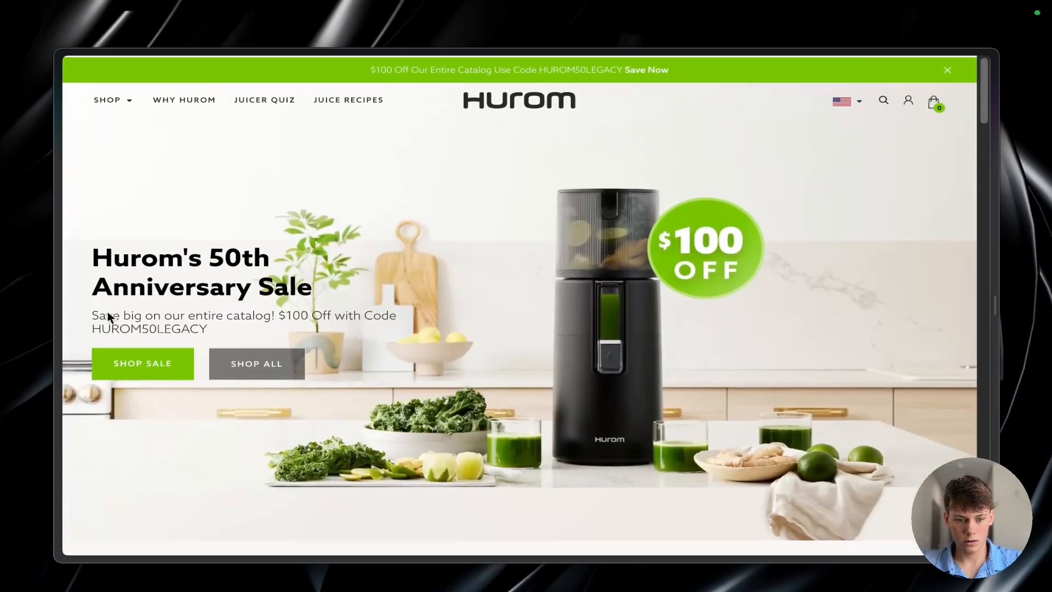
mouse_move(93, 326)
mouse_down()
mouse_move(196, 335)
mouse_move(205, 325)
mouse_move(112, 324)
mouse_up()
key(ctrl+c)
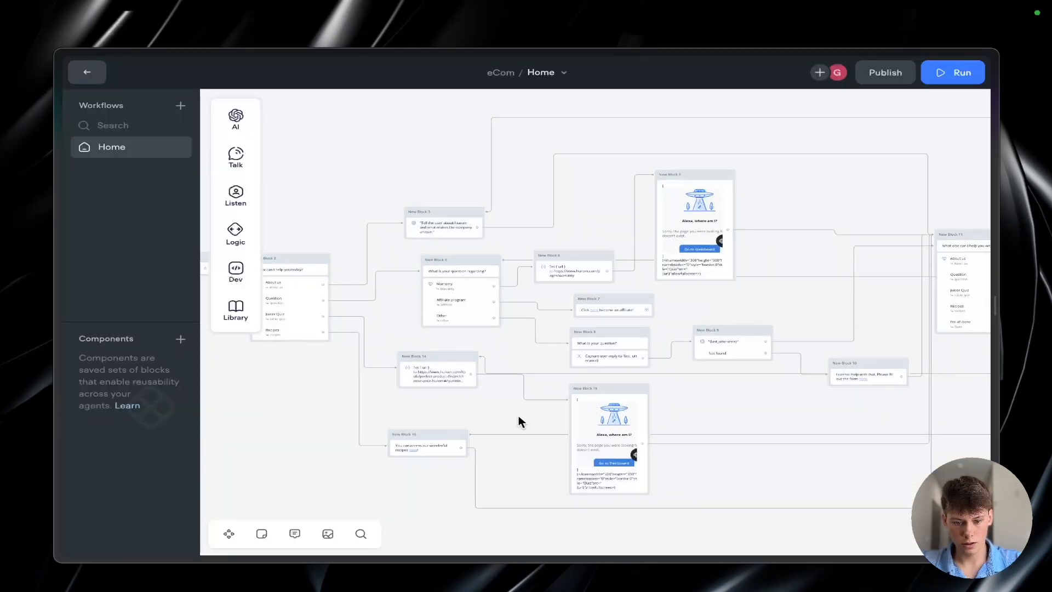
Step: In Voiceflow, replace New Block 16's outgoing connection with a link to a new Message block placed below it
scroll(518, 415, up, 5)
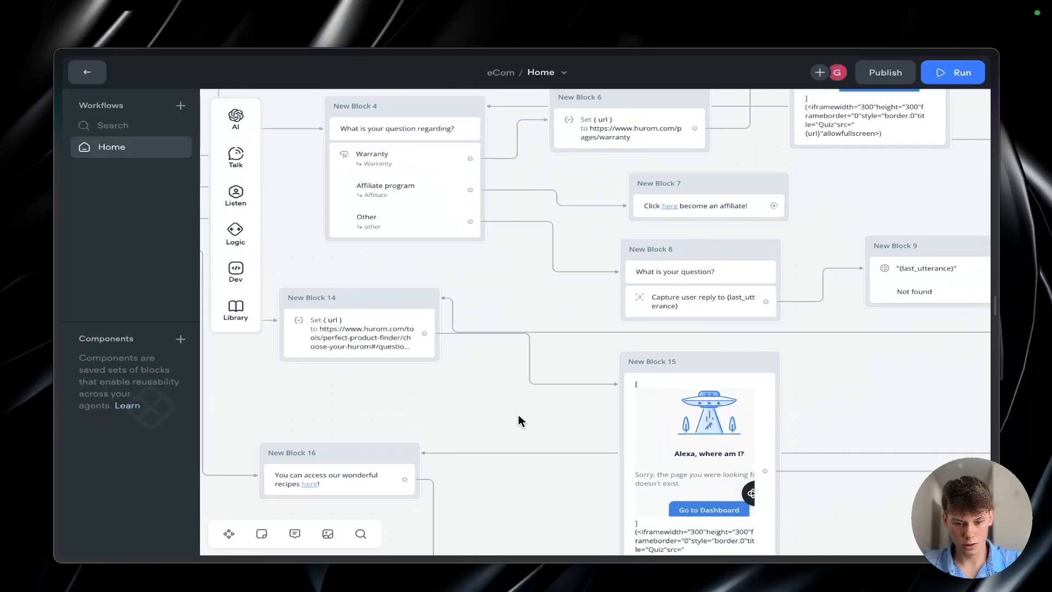
scroll(518, 414, down, 4)
key(Delete)
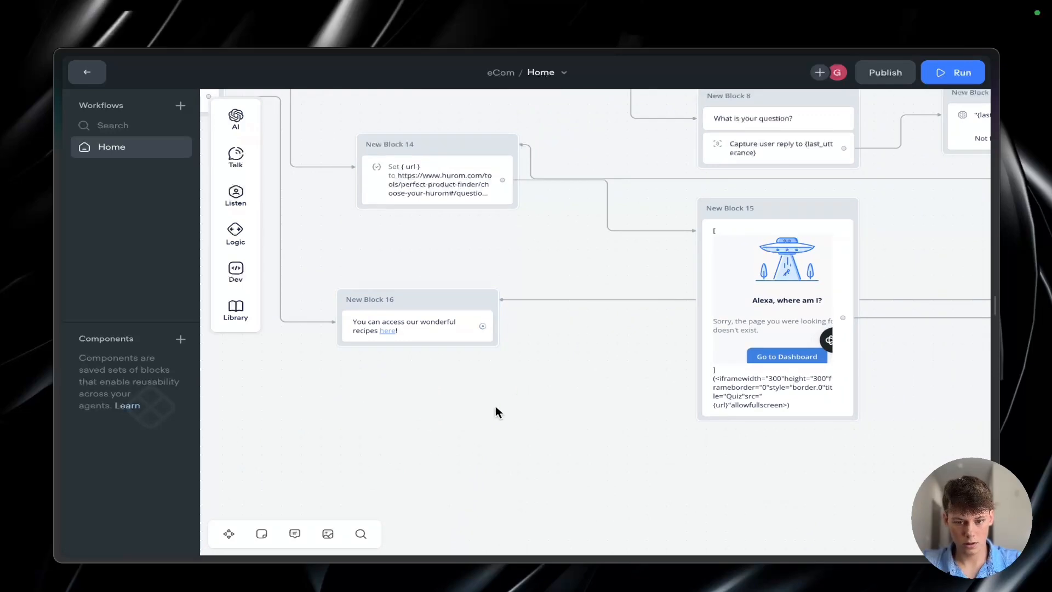
drag(483, 327, 568, 522)
mouse_move(605, 378)
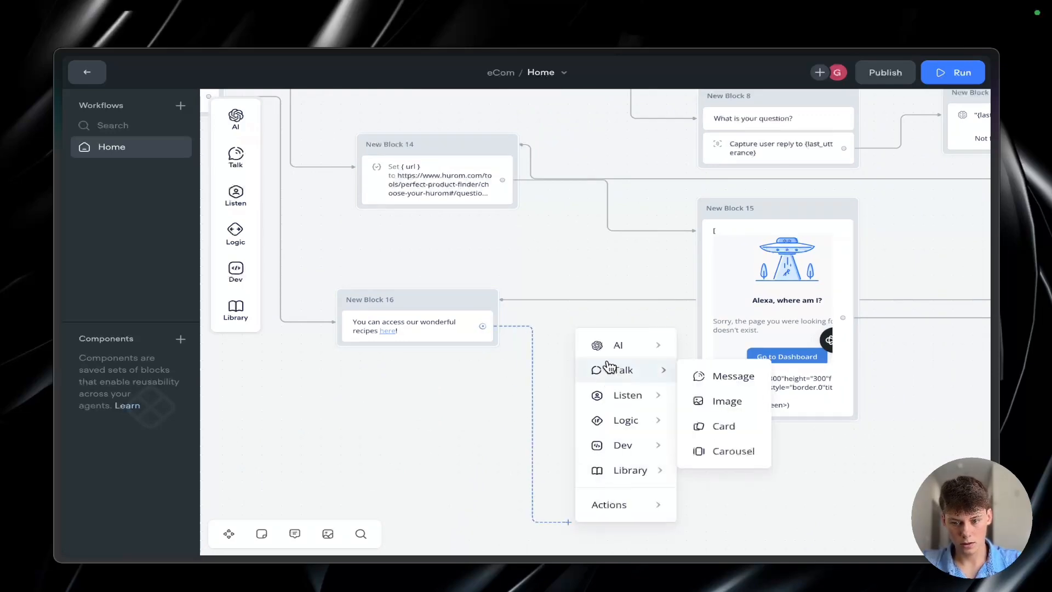
click(699, 376)
click(791, 156)
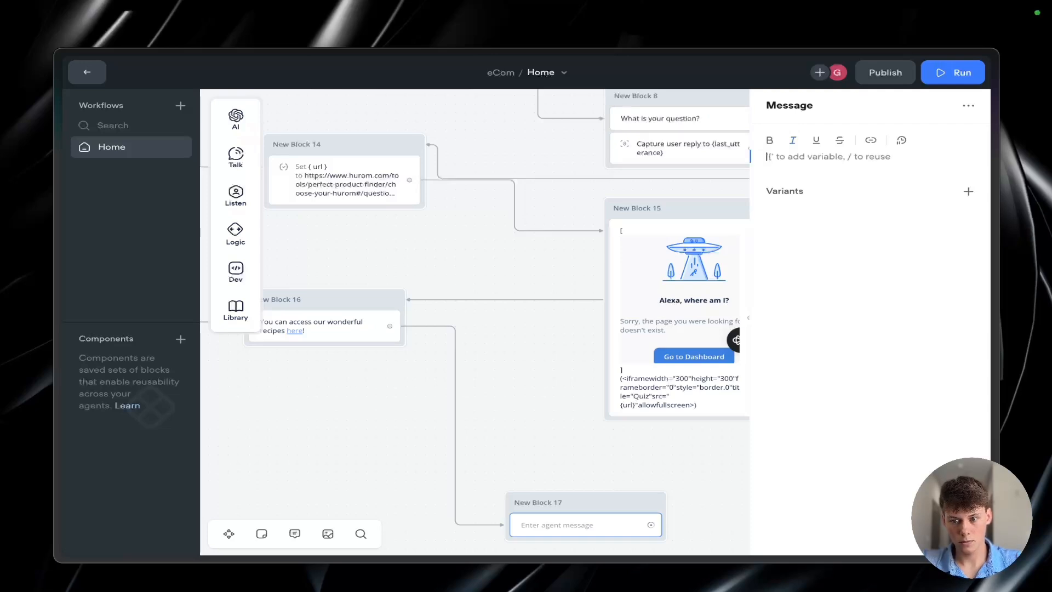
Step: Enter "Make sure to use code HUROM50LEGACY" as the agent message in the new block after the recipes message
text(Mak)
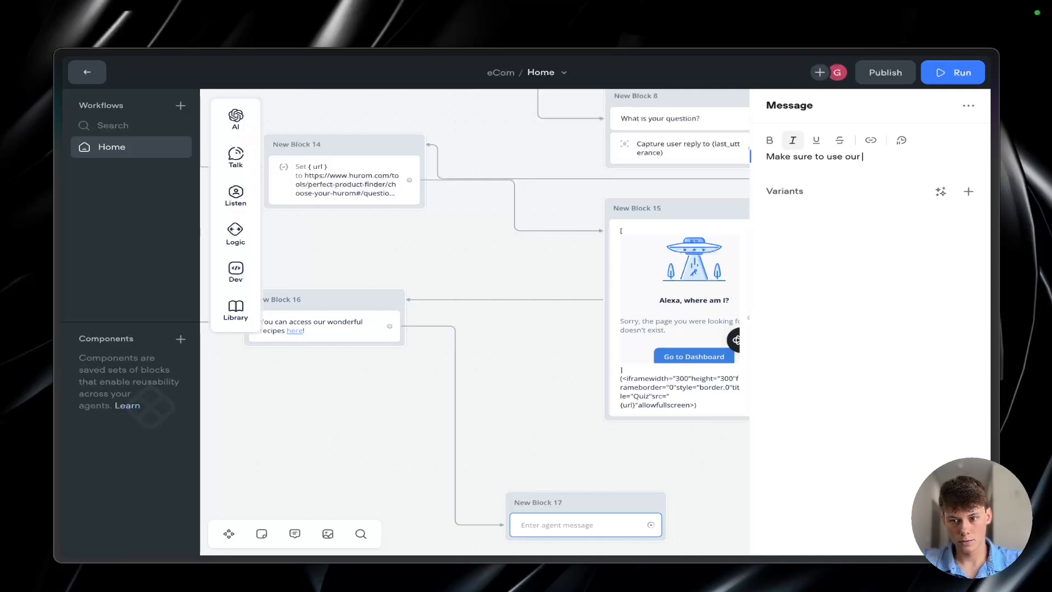
text(e sure to use code)
key(ctrl+v)
key(Return)
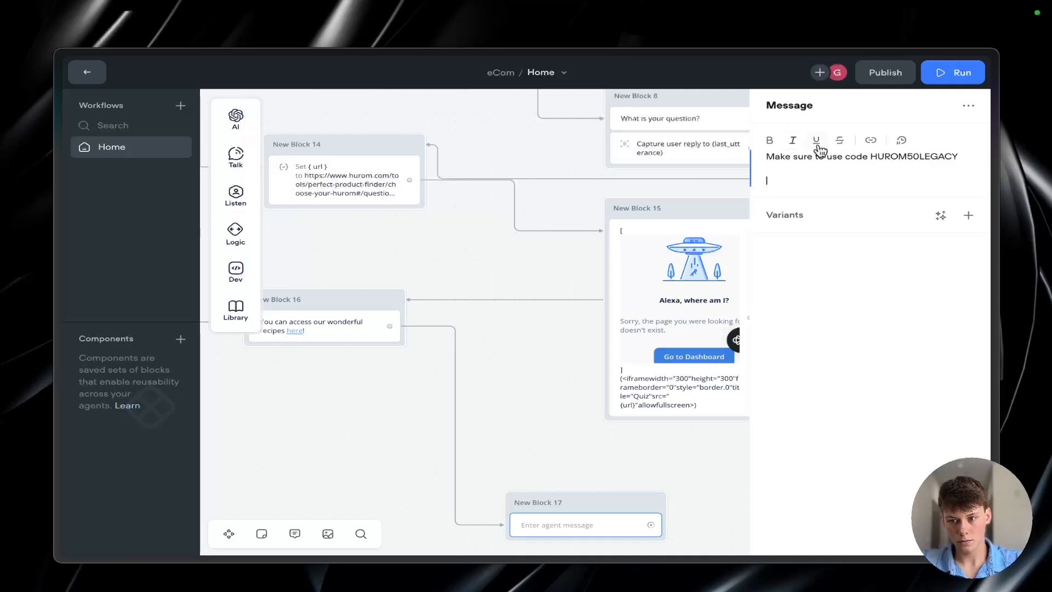
text(to)
key(BackSpace)
key(BackSpace)
key(BackSpace)
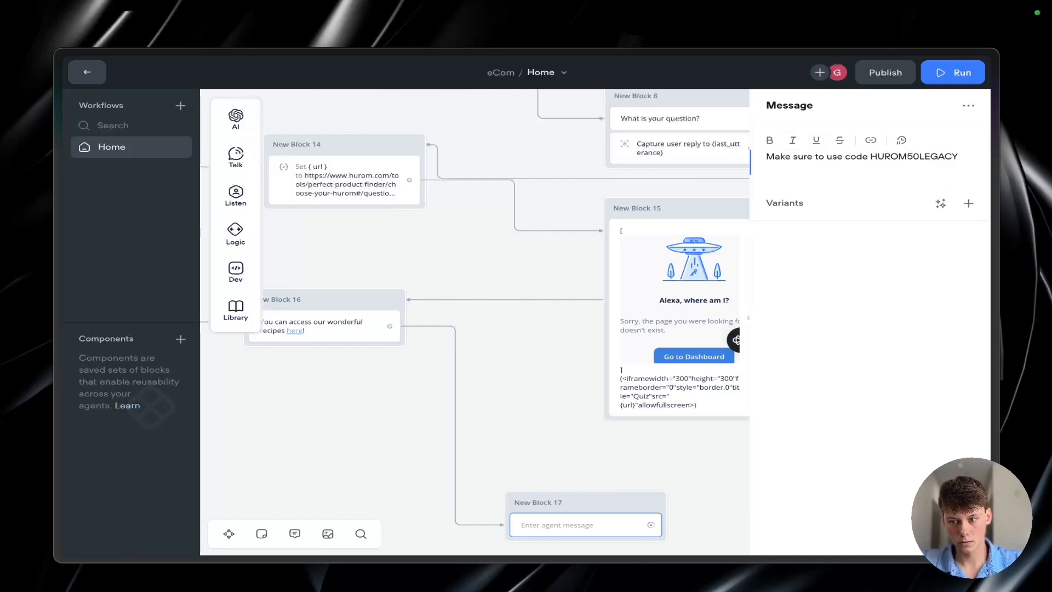
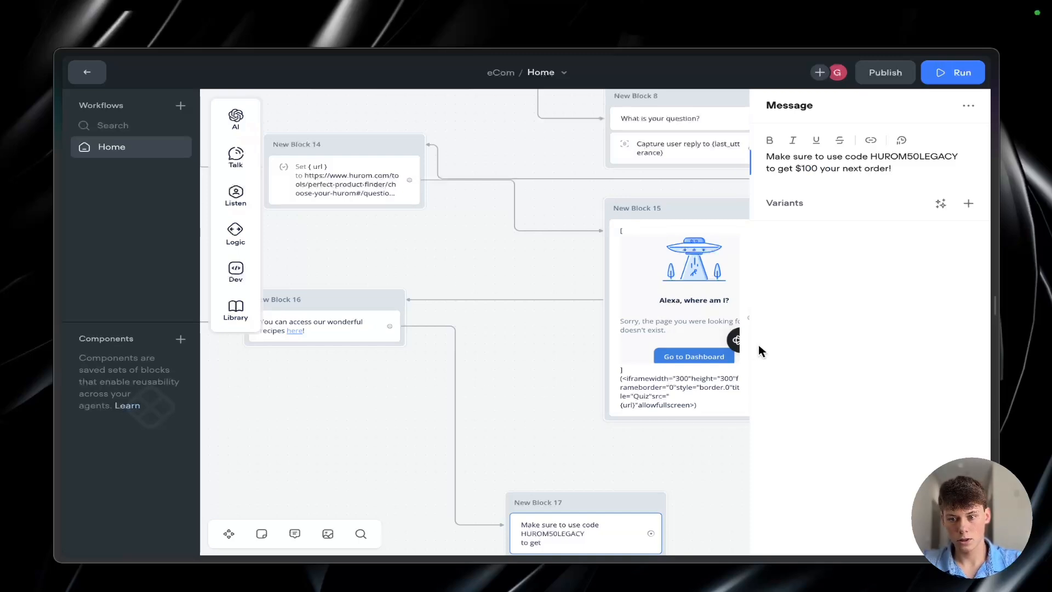
Step: Copy the link address behind the Shop Sale option in the anniversary sale banner on Hurom's homepage
scroll(517, 362, down, 4)
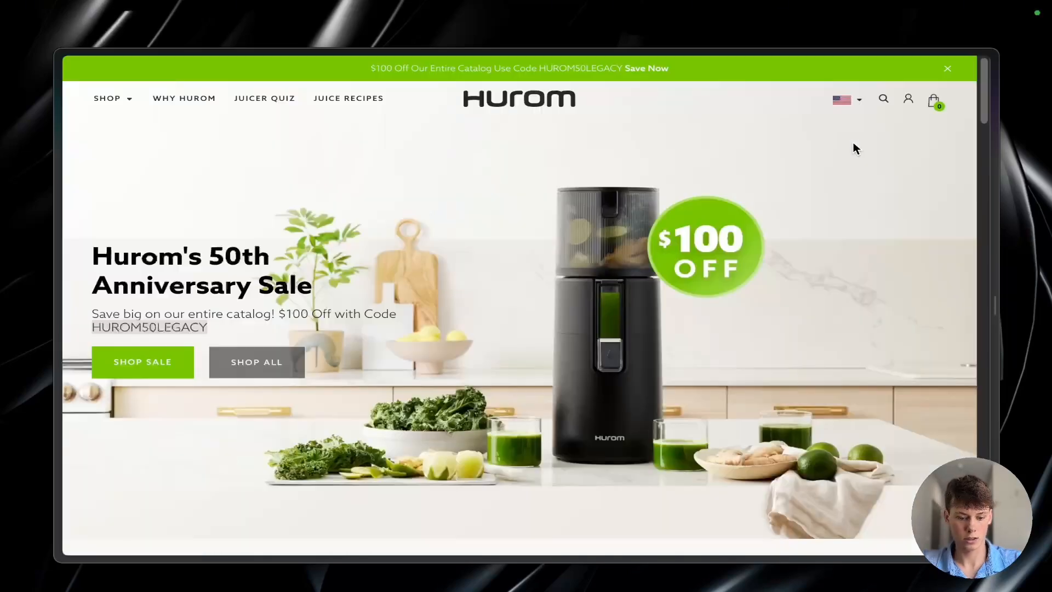
scroll(574, 171, down, 3)
scroll(278, 336, up, 2)
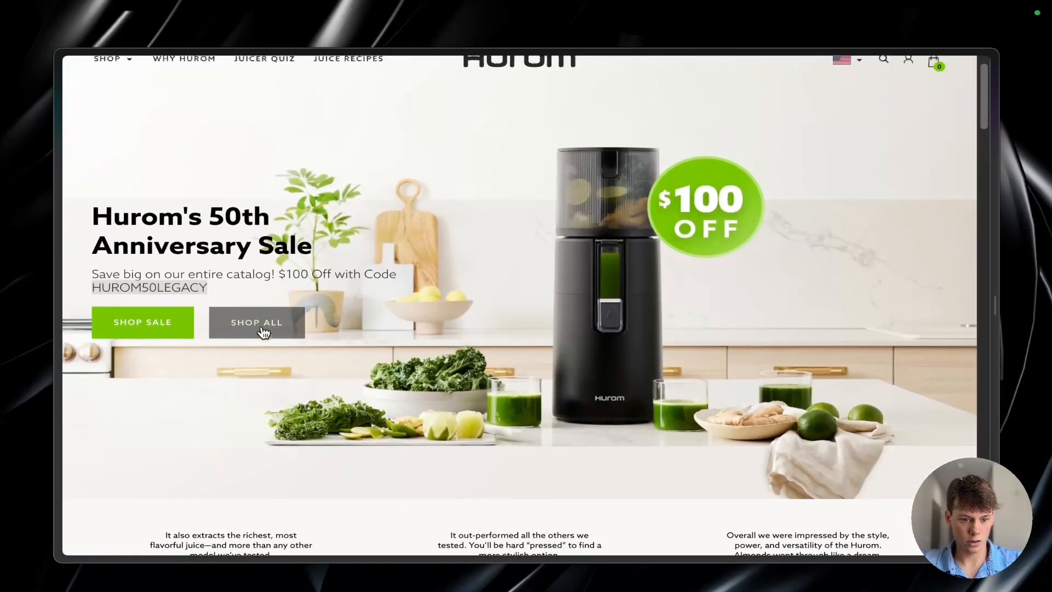
right_click(168, 320)
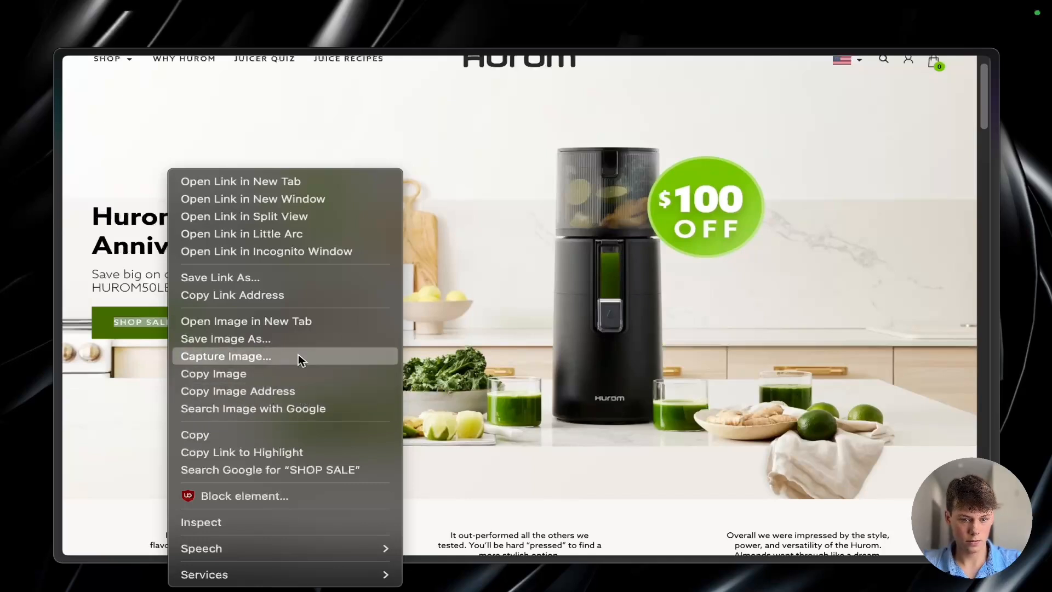
click(297, 293)
Step: Back in Voiceflow, add "Shop our sale now!" as a separate paragraph at the end of New Block 17's message
key(ctrl+Tab)
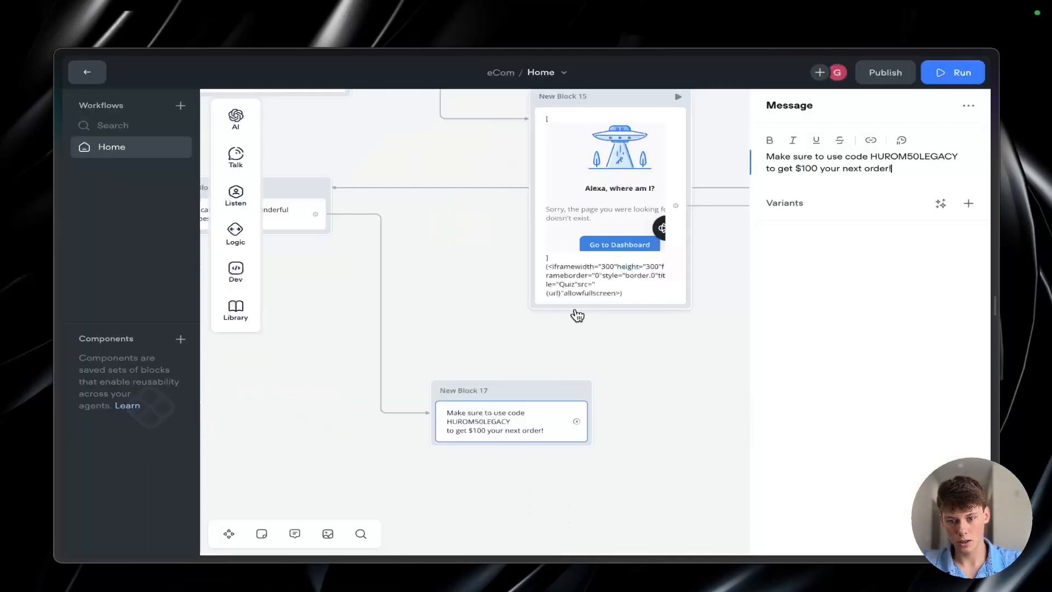
key(Return)
key(Return)
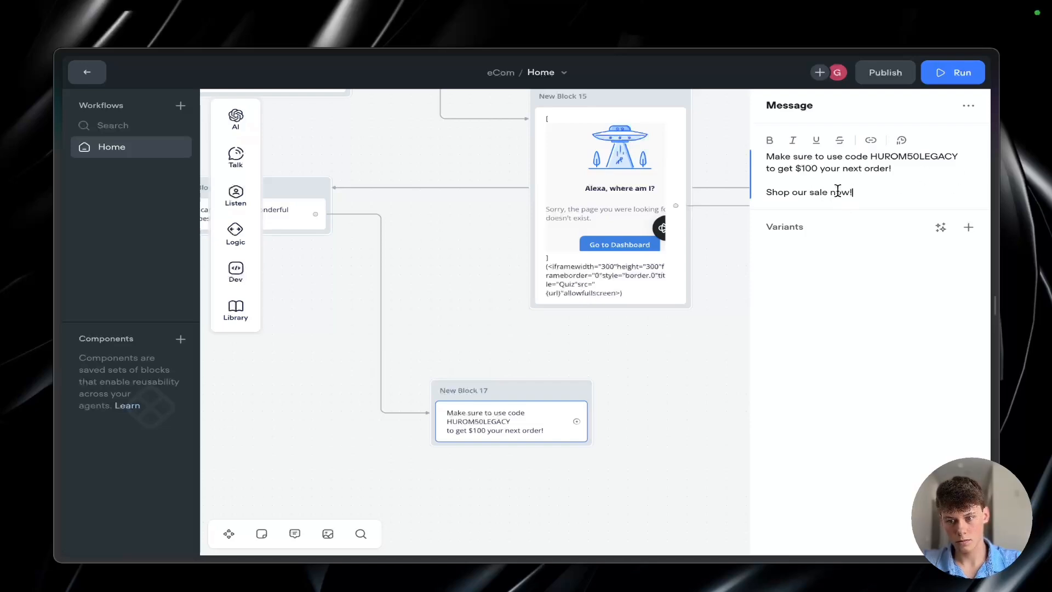
Step: Link the words "Shop our sale now" in New Block 17's message to the copied sale page address
drag(767, 192, 847, 189)
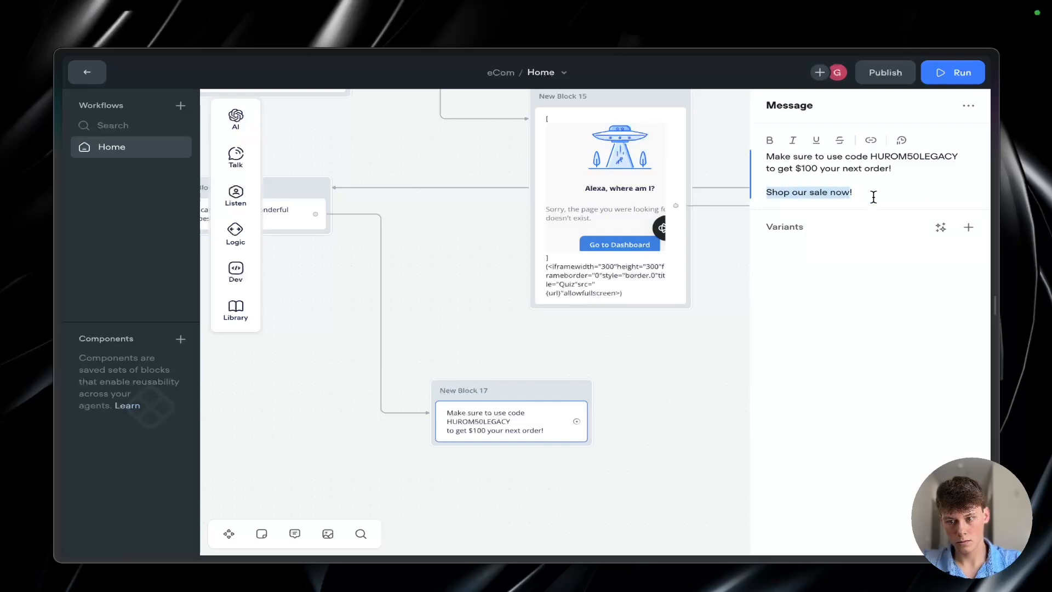
click(871, 139)
key(ctrl+v)
click(874, 250)
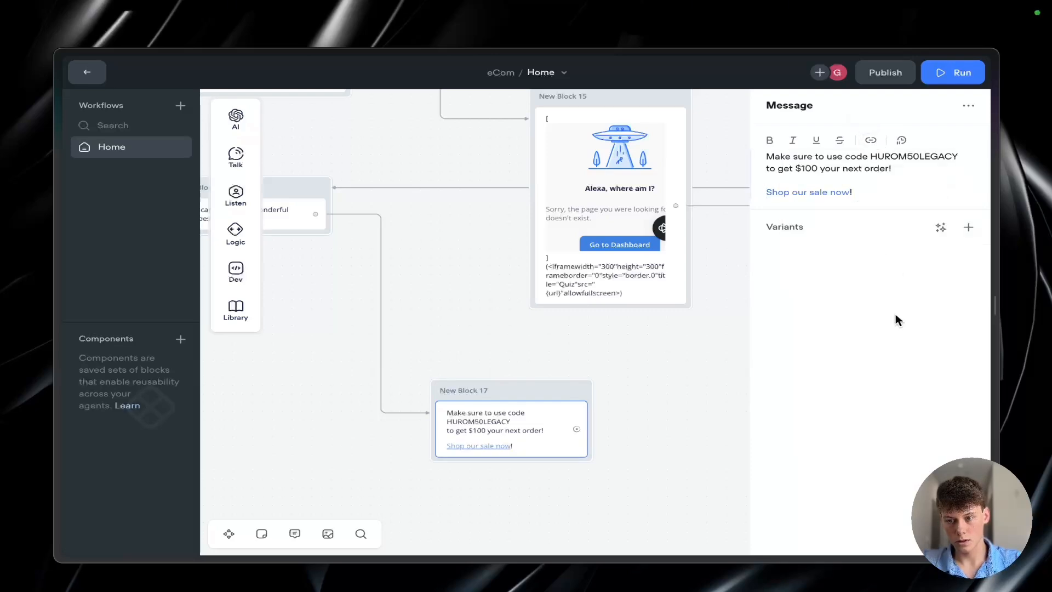
click(699, 347)
Step: Make the discount code HUROM50LEGACY bold in New Block 17's message
scroll(496, 434, up, 3)
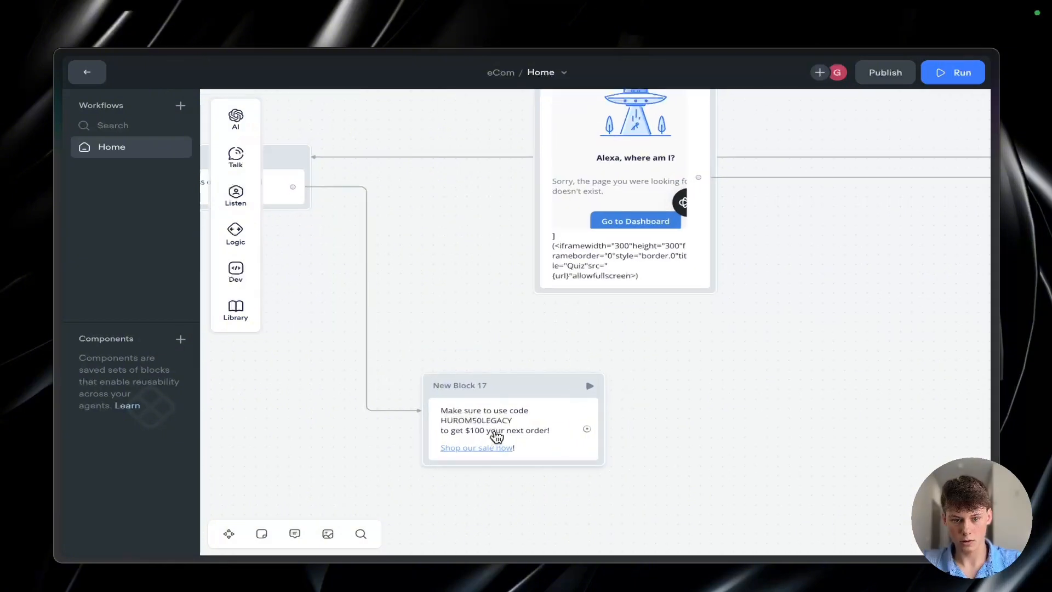
scroll(365, 215, left, 5)
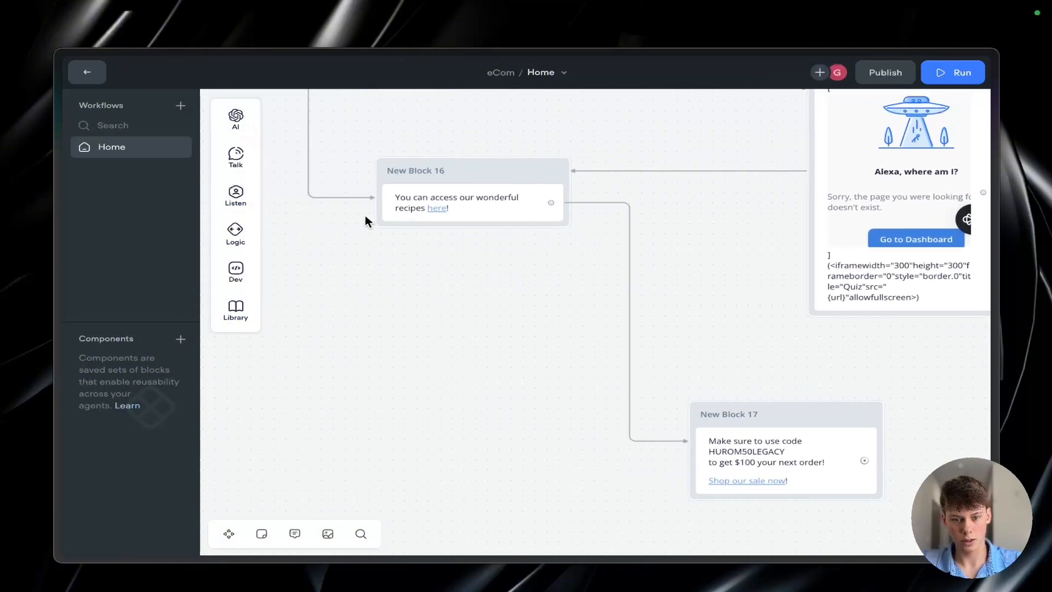
scroll(658, 411, right, 5)
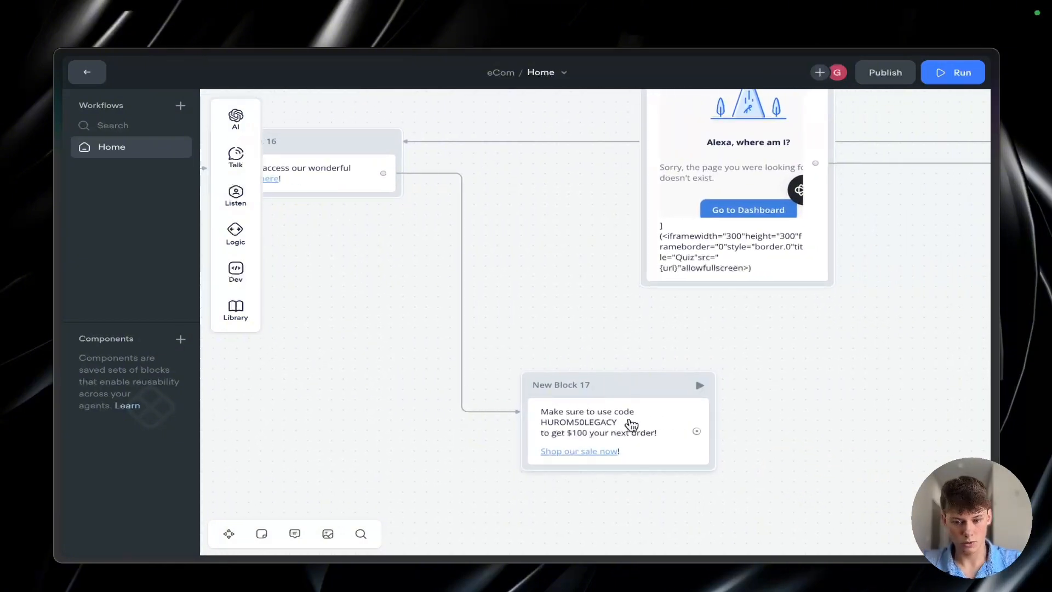
click(629, 429)
drag(871, 157, 932, 158)
key(ctrl+b)
click(921, 165)
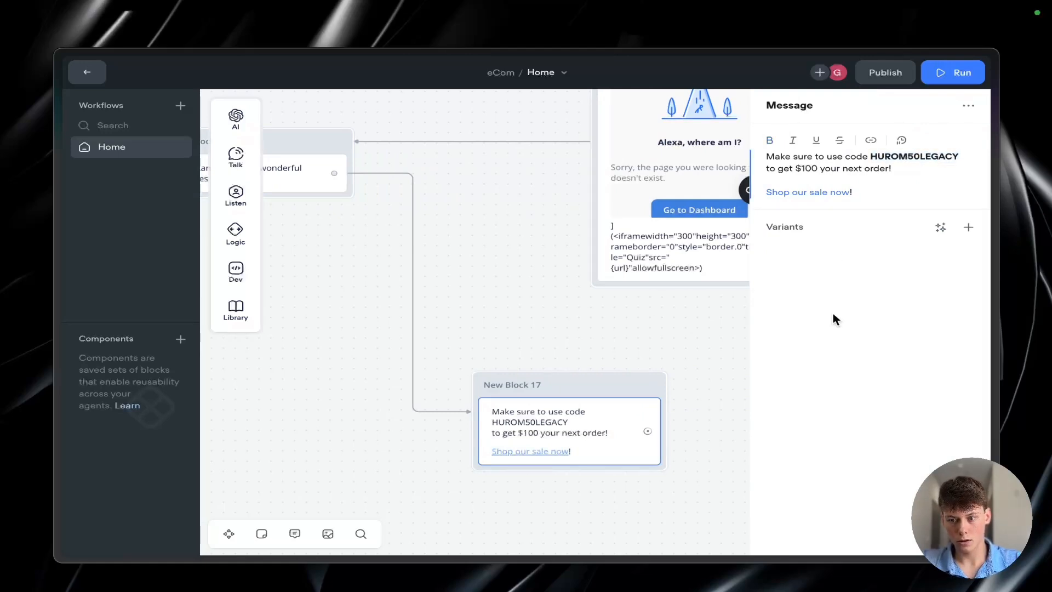
click(384, 317)
Step: Connect New Block 17 to the follow-up question block with the choice list, and move the connection's vertical segment closer to that block
scroll(380, 304, down, 3)
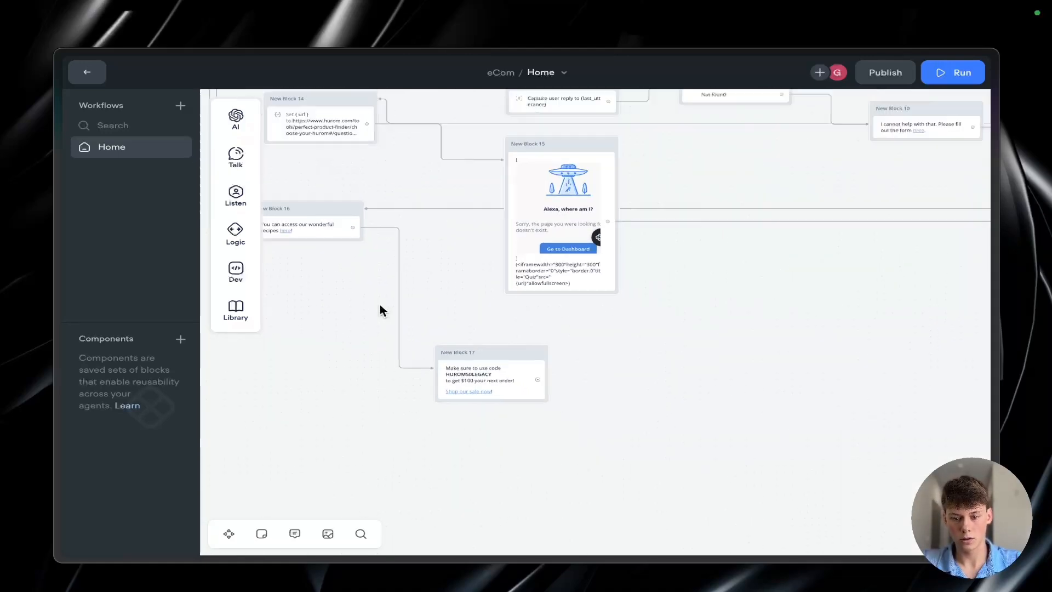
scroll(381, 306, down, 5)
drag(459, 483, 720, 216)
click(585, 454)
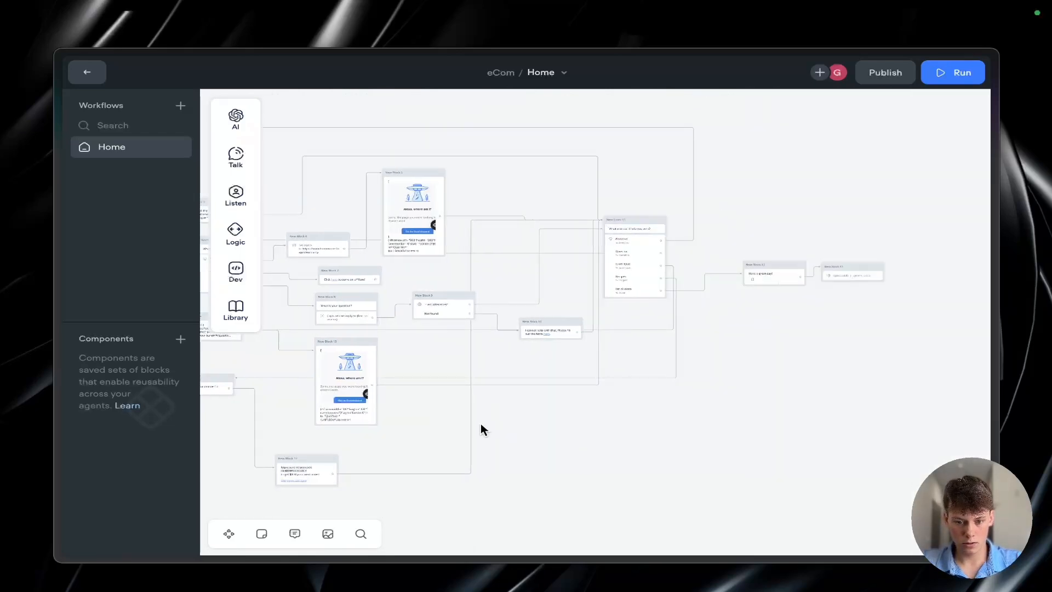
click(471, 424)
drag(471, 424, 592, 427)
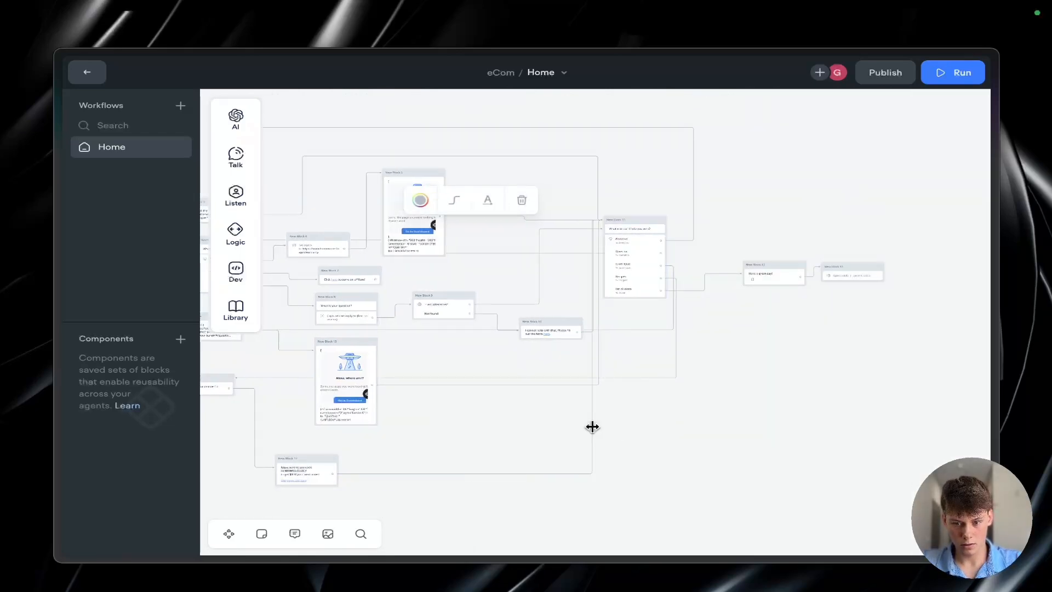
click(640, 432)
Step: Review New Block 17's discount code message and its incoming and outgoing connections in the Home workflow
scroll(547, 428, up, 10)
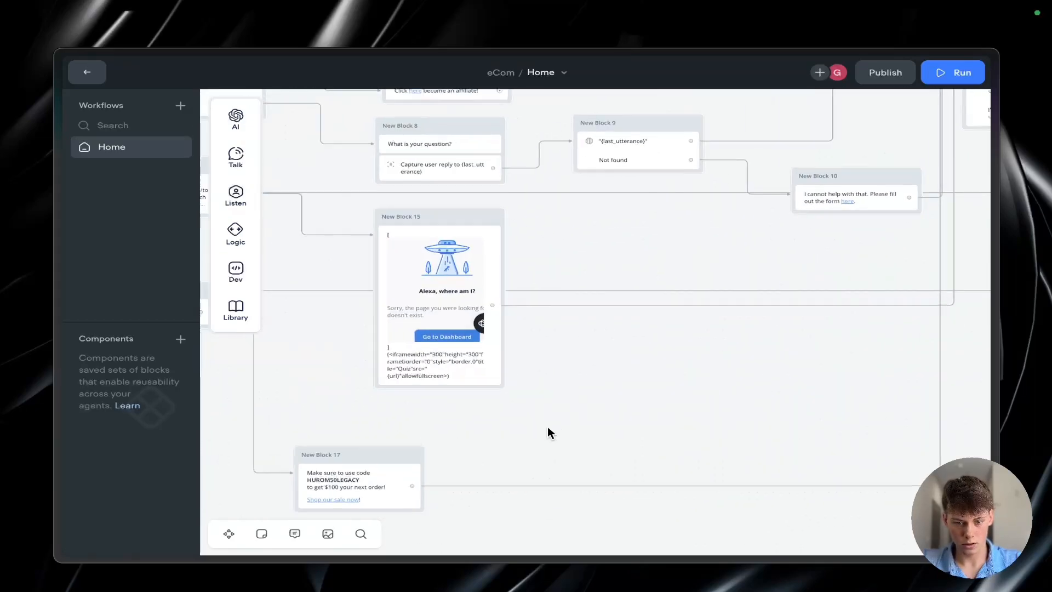
scroll(557, 423, up, 3)
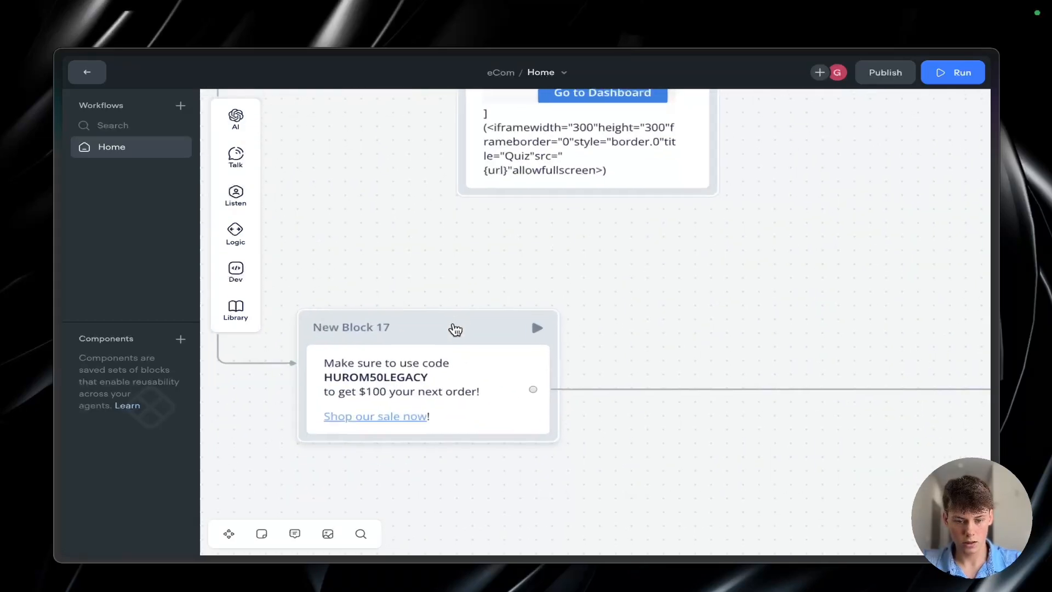
scroll(456, 329, up, 4)
scroll(455, 328, down, 3)
scroll(427, 330, up, 4)
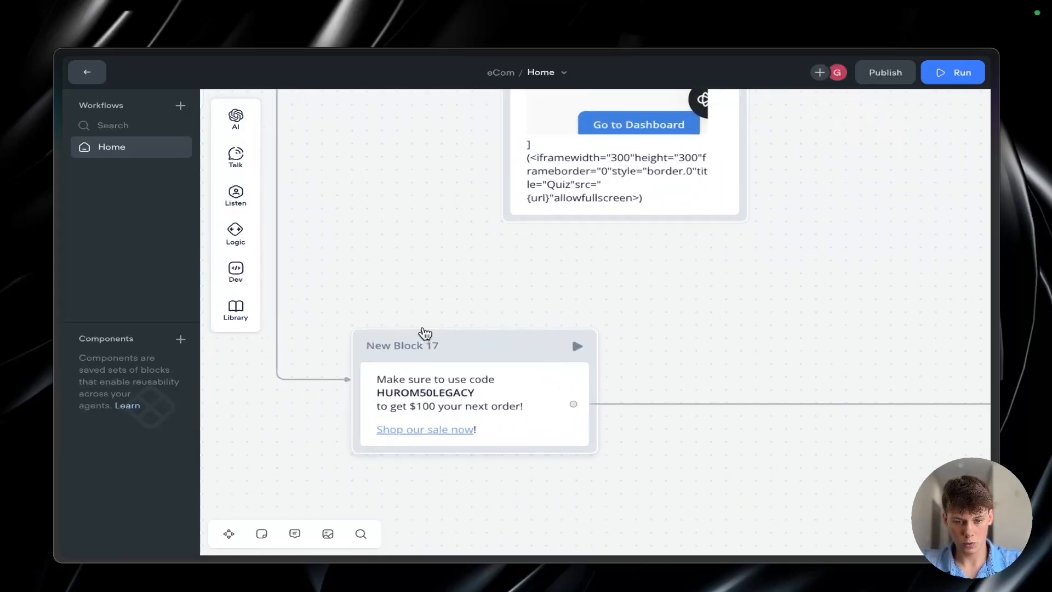
drag(332, 297, 639, 514)
scroll(638, 514, down, 5)
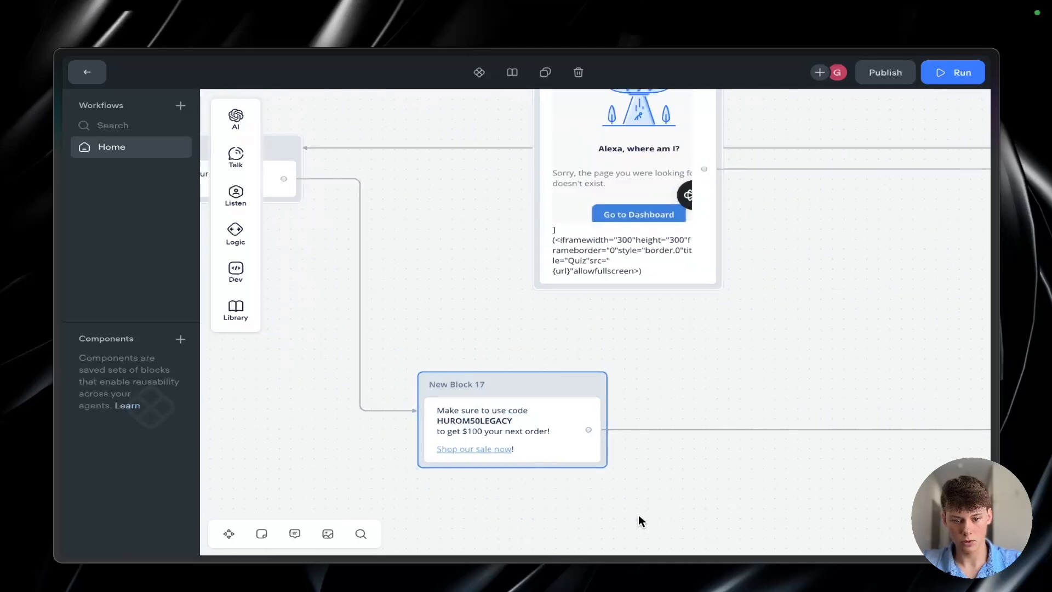
Step: Look through the Hurom homepage from the anniversary sale banner down to the footer links
key(ctrl+Tab)
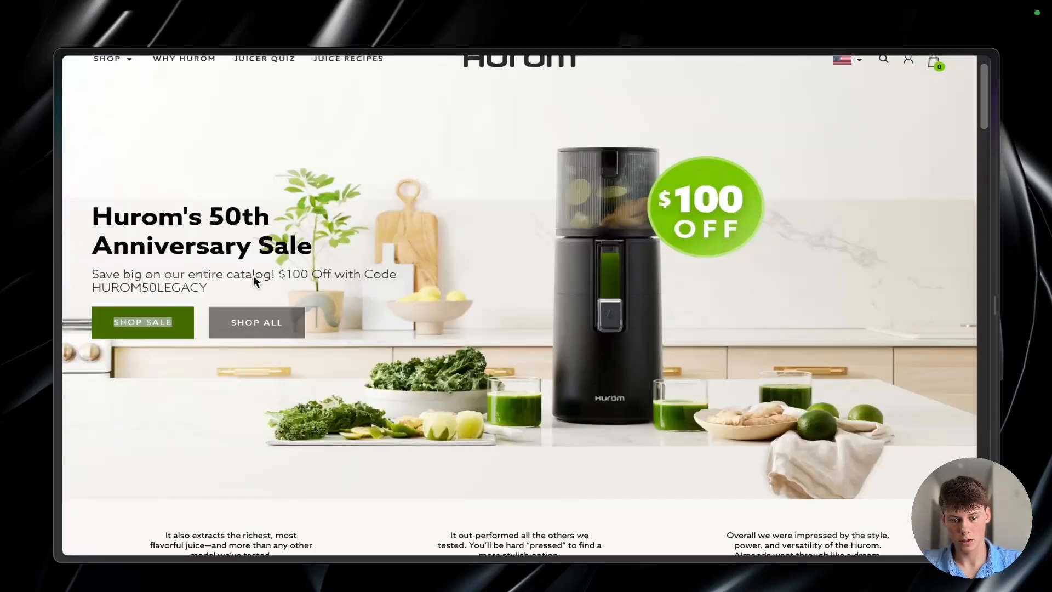
scroll(201, 368, down, 1)
scroll(200, 368, up, 2)
scroll(201, 368, down, 2)
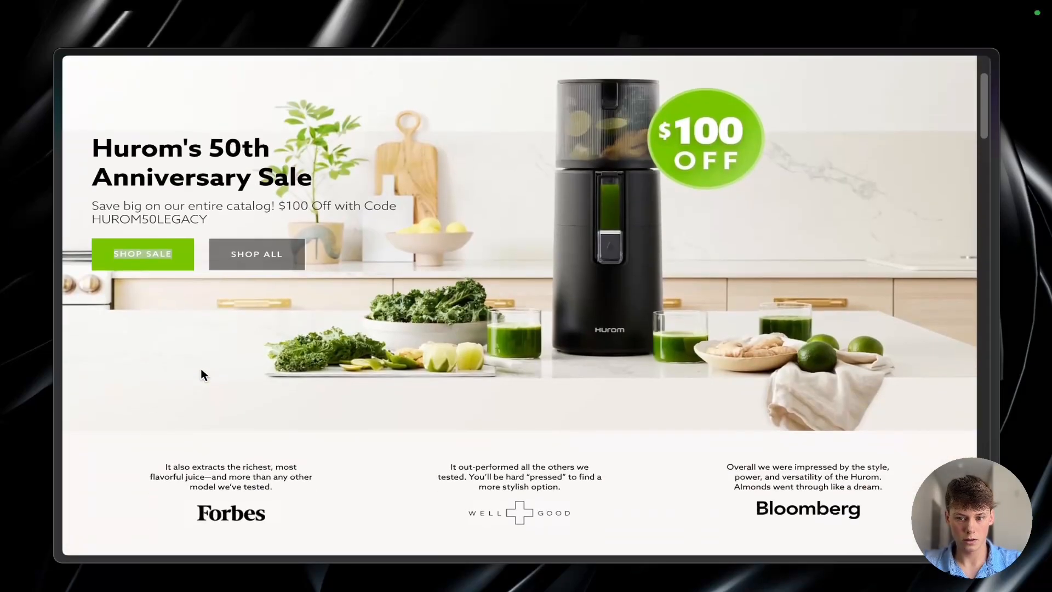
scroll(200, 371, down, 20)
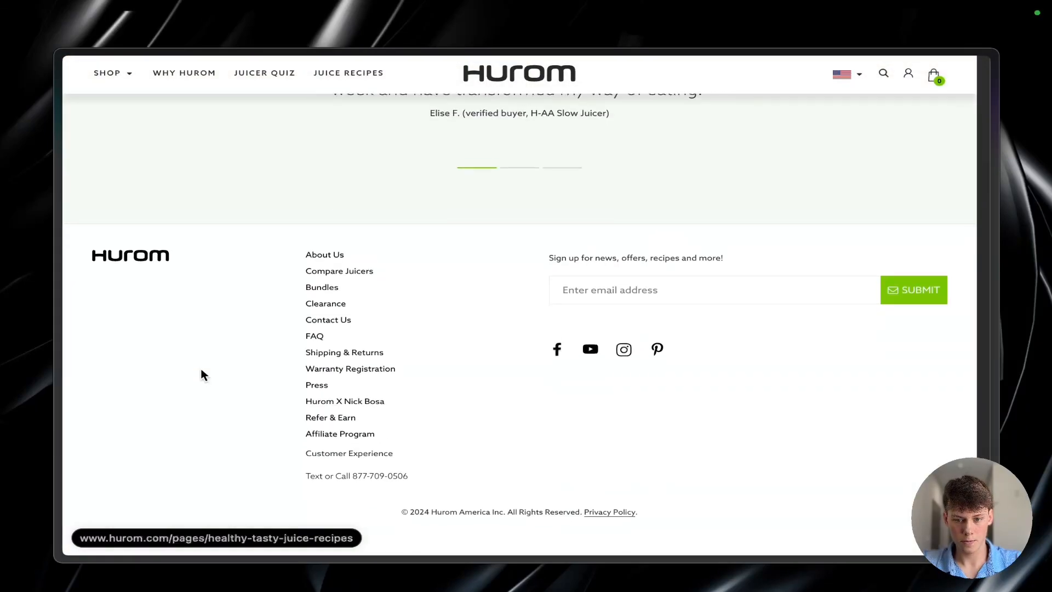
Step: Switch to the Miro board and review the whole flowchart from Start to its end nodes
key(ctrl+Tab)
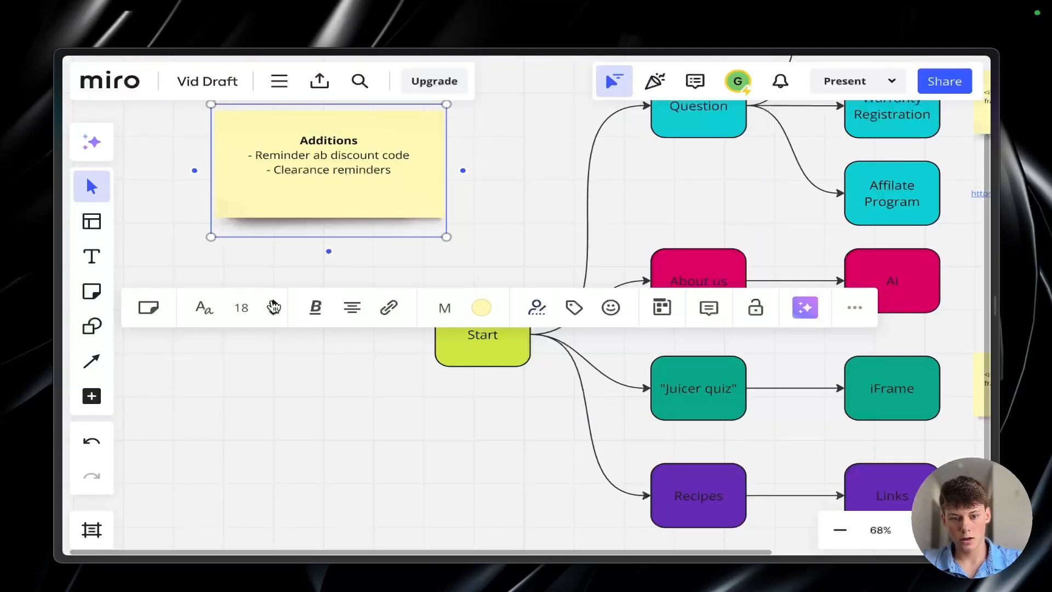
click(303, 416)
scroll(303, 415, down, 5)
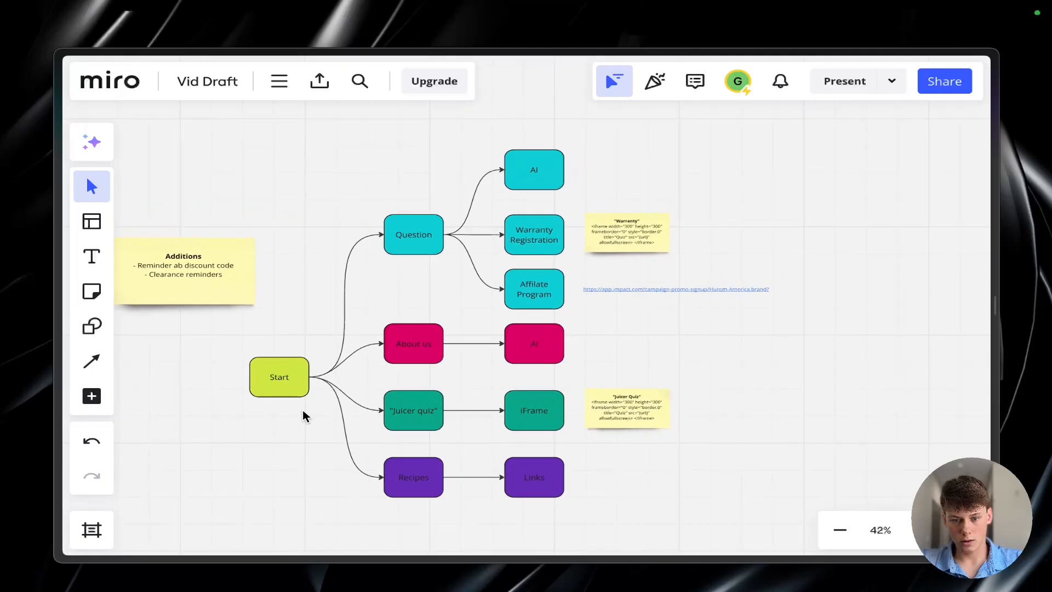
drag(256, 150, 582, 507)
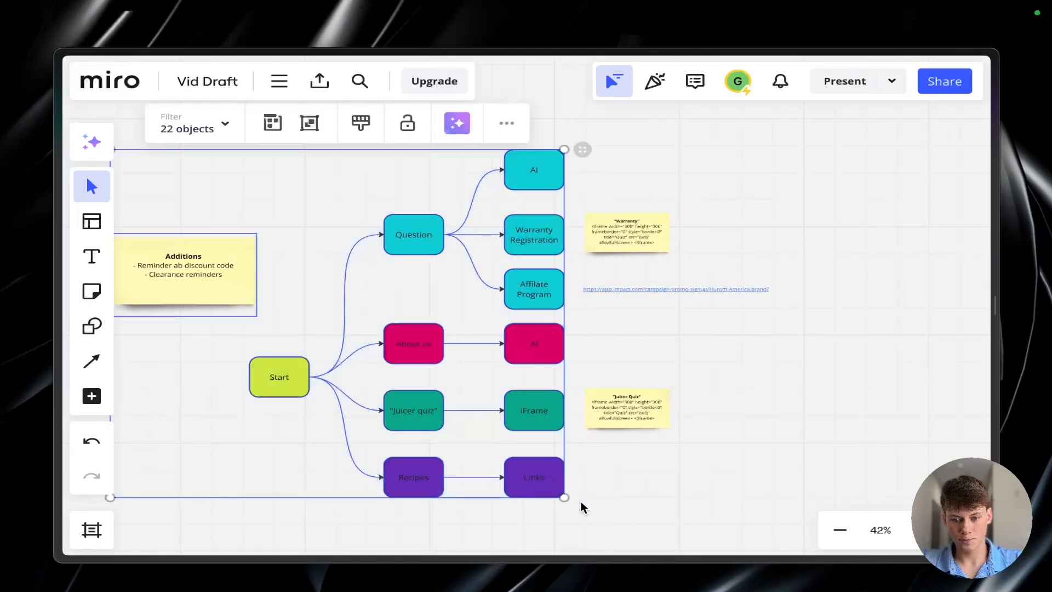
click(603, 507)
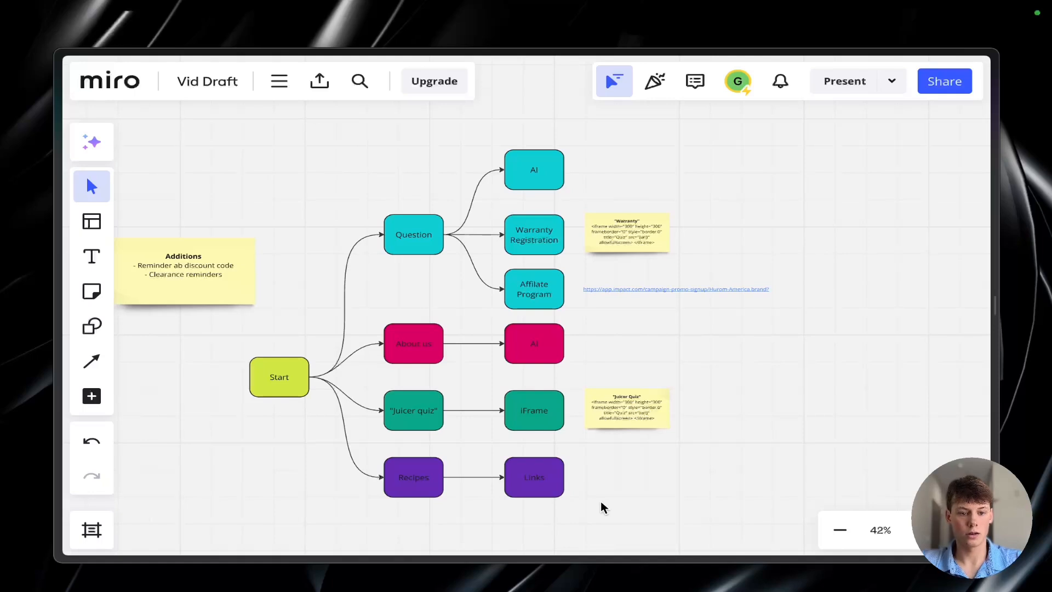
Step: Move the Additions sticky note slightly up and farther away from the Start node on the Miro board
drag(209, 276, 176, 246)
scroll(182, 314, left, 1)
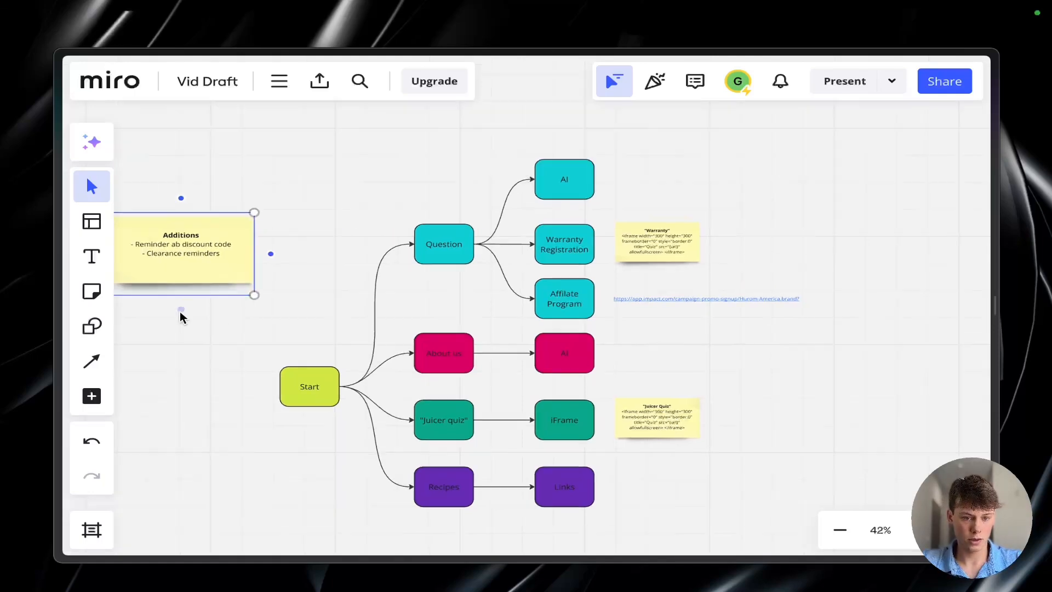
scroll(182, 317, left, 2)
click(246, 334)
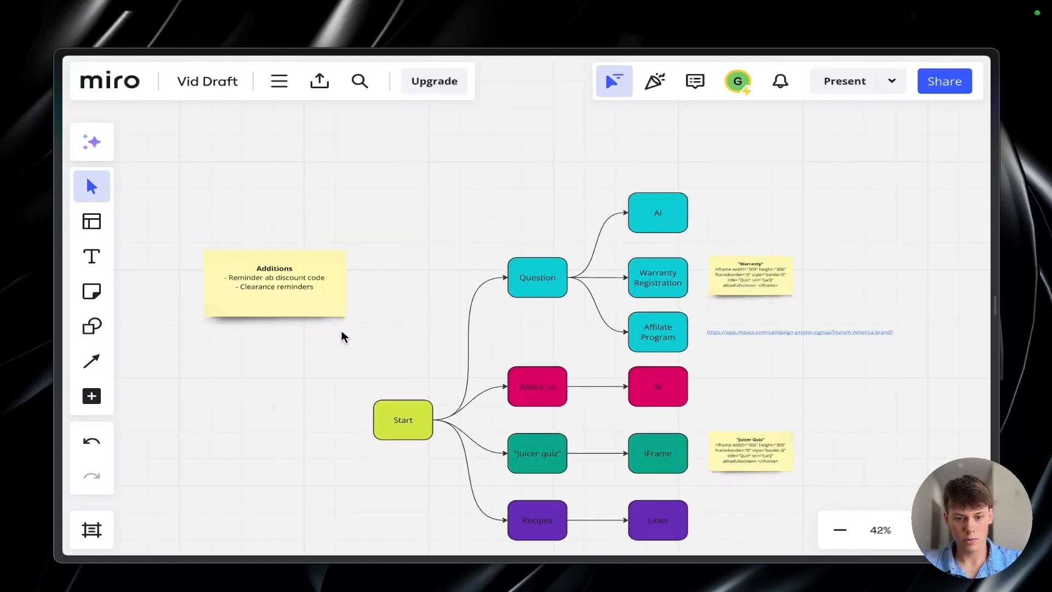
Step: Examine the Miro plan's Additions note and its Question, About us, Juicer quiz and Recipes branches against the built workflow
scroll(258, 305, up, 2)
scroll(258, 305, down, 3)
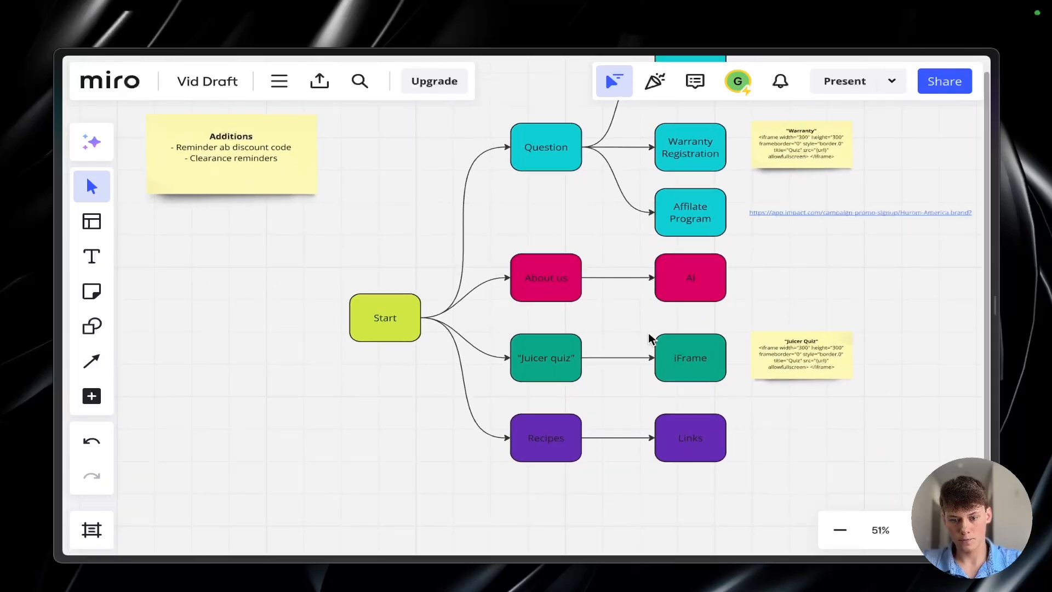
scroll(669, 353, up, 3)
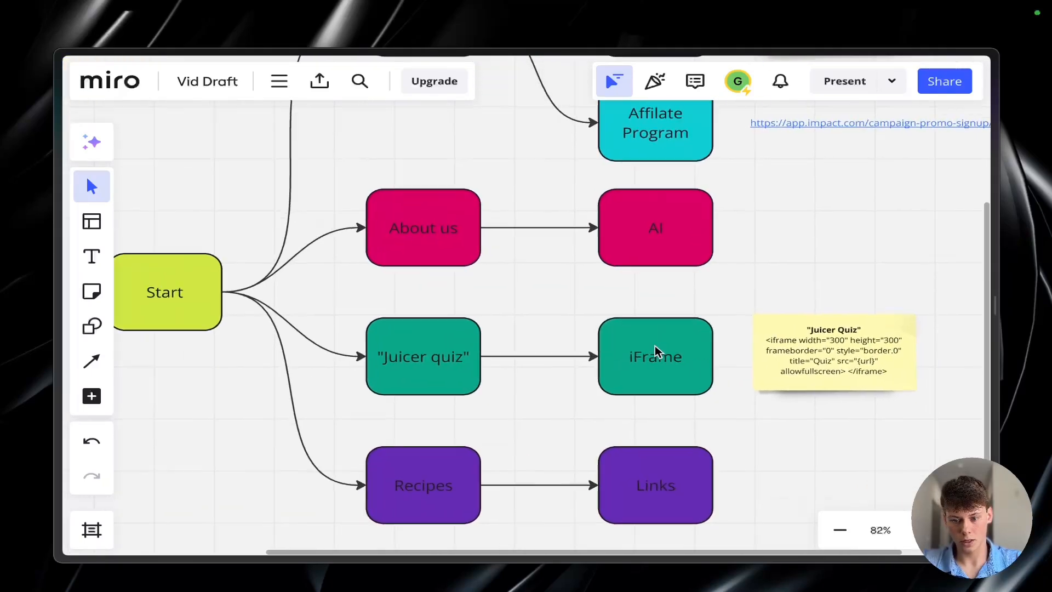
scroll(657, 351, right, 2)
drag(437, 300, 562, 386)
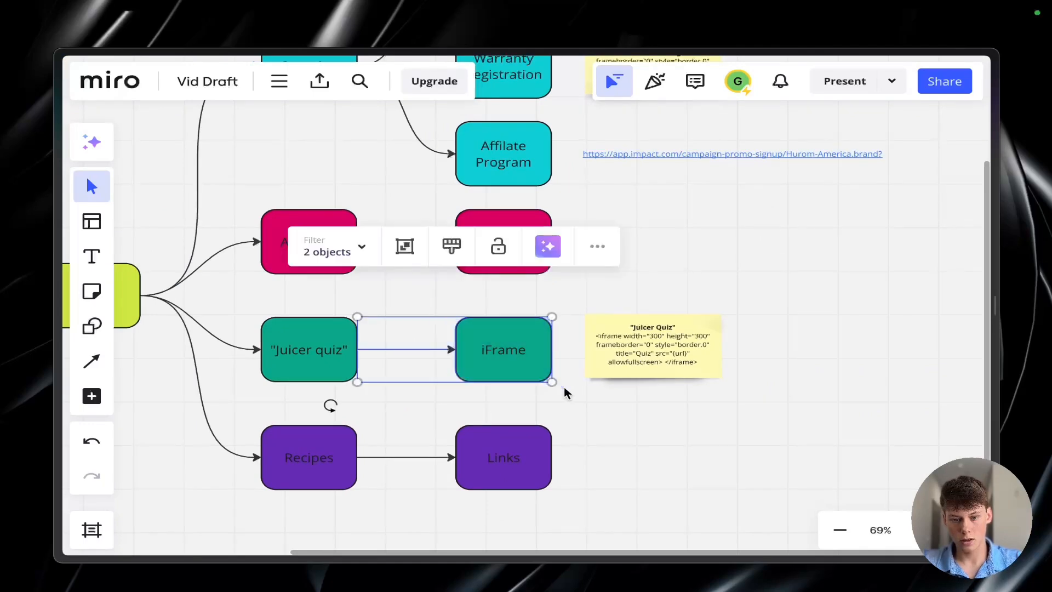
click(564, 388)
scroll(565, 393, left, 2)
scroll(566, 393, down, 1)
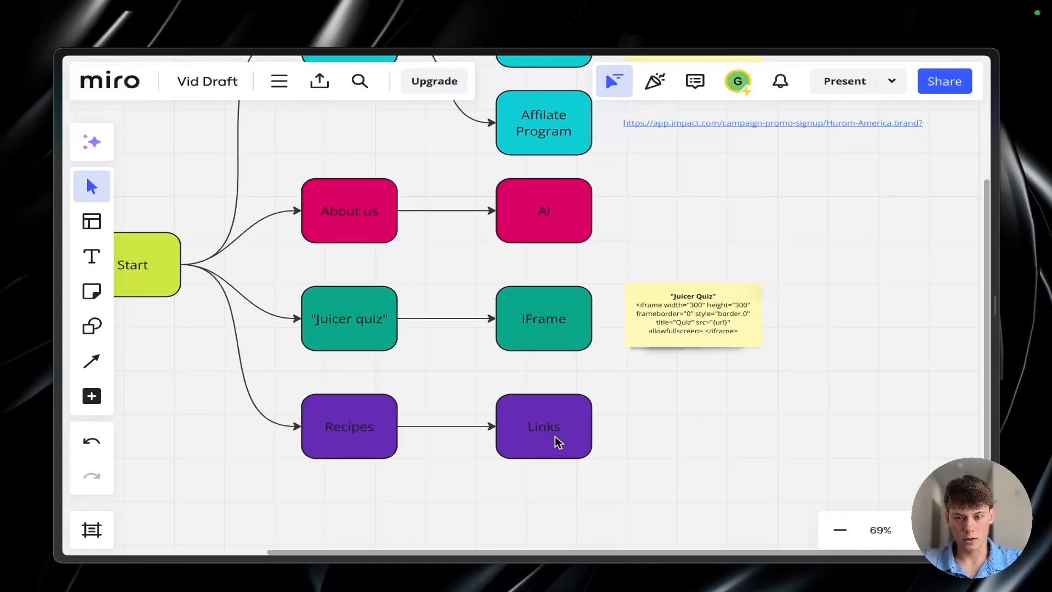
scroll(652, 453, up, 5)
scroll(669, 444, down, 3)
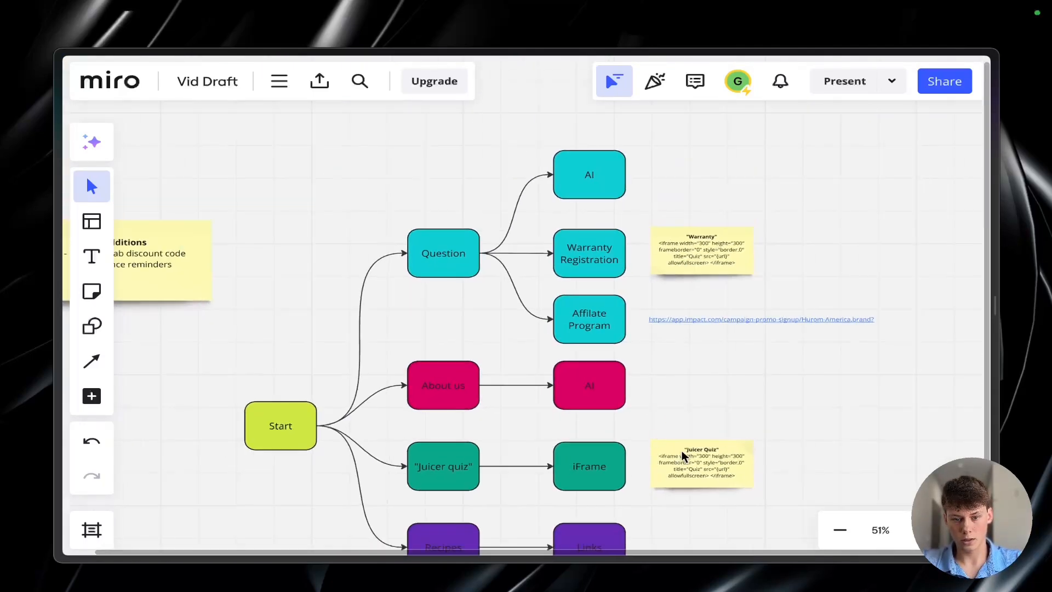
scroll(523, 355, down, 2)
scroll(509, 288, left, 1)
scroll(545, 323, down, 2)
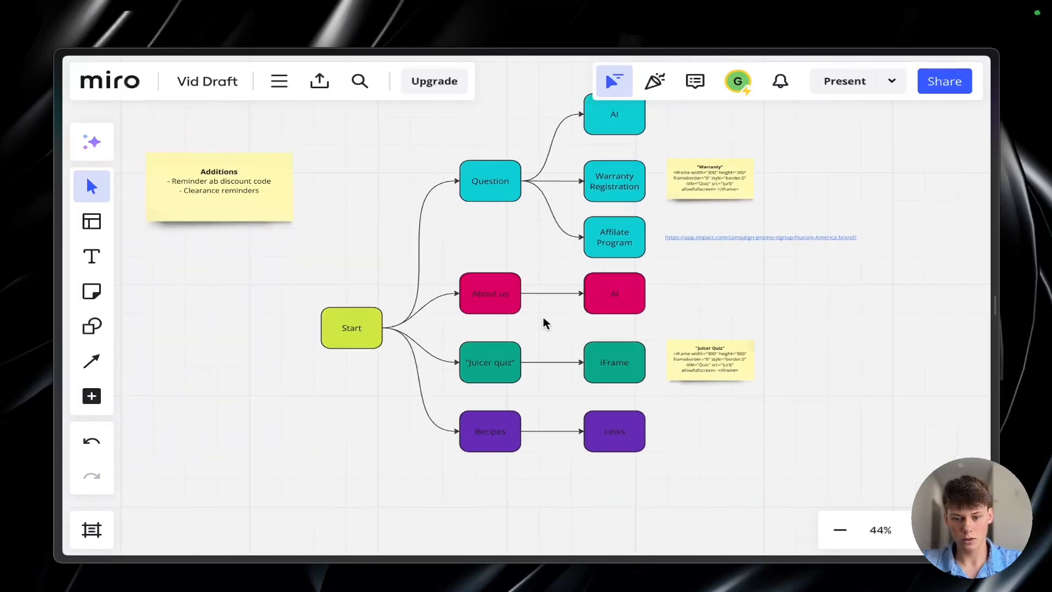
scroll(545, 324, up, 3)
scroll(546, 323, up, 2)
scroll(545, 323, up, 1)
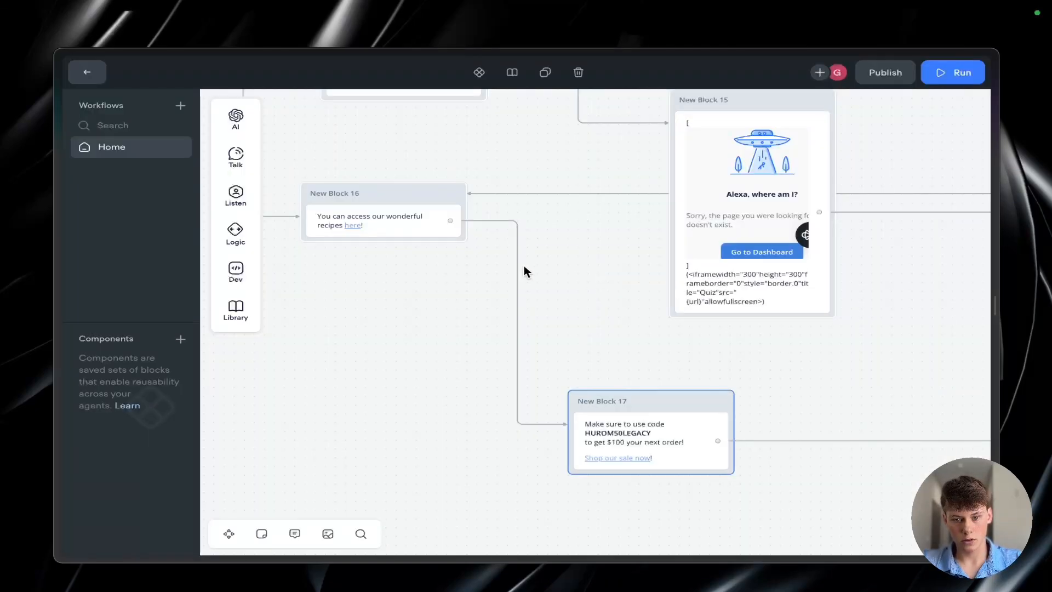
scroll(493, 263, up, 3)
scroll(493, 263, right, 5)
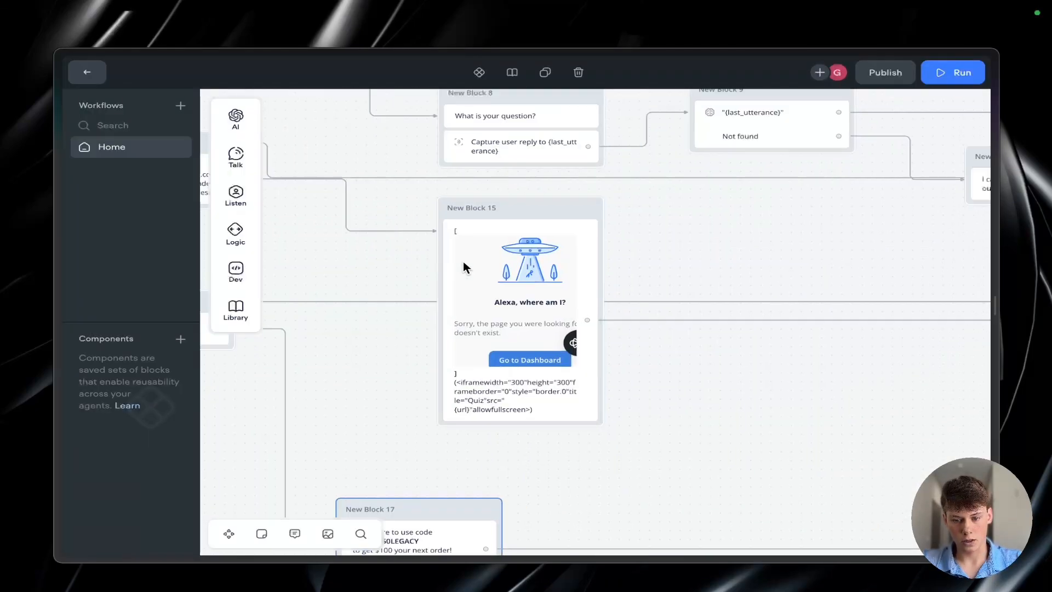
Step: Follow the Home workflow to its end and inspect the "Have a great day!" message and its variants
scroll(735, 325, down, 5)
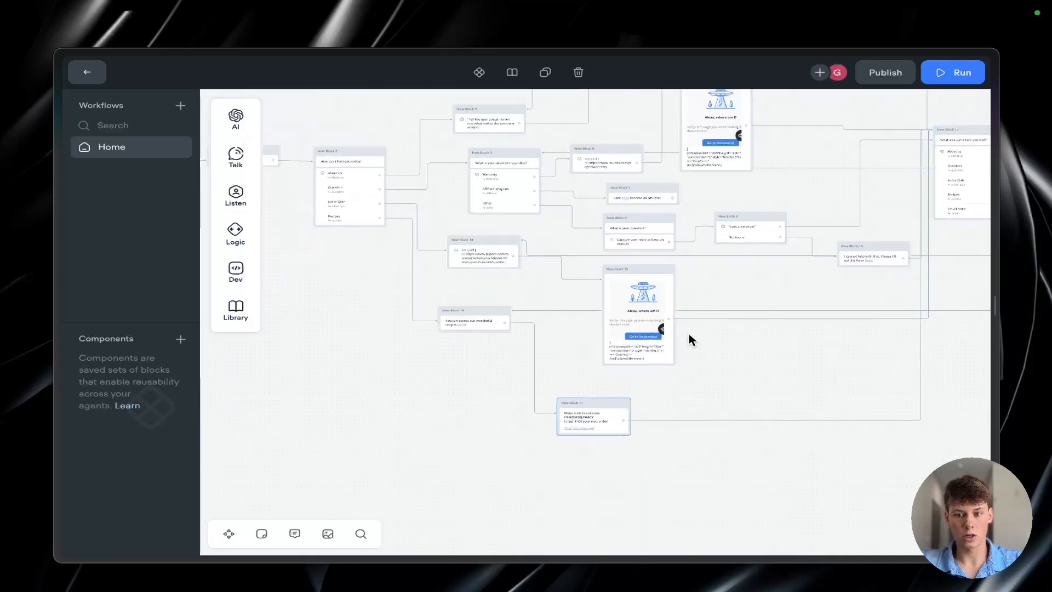
scroll(475, 394, right, 8)
scroll(475, 395, up, 2)
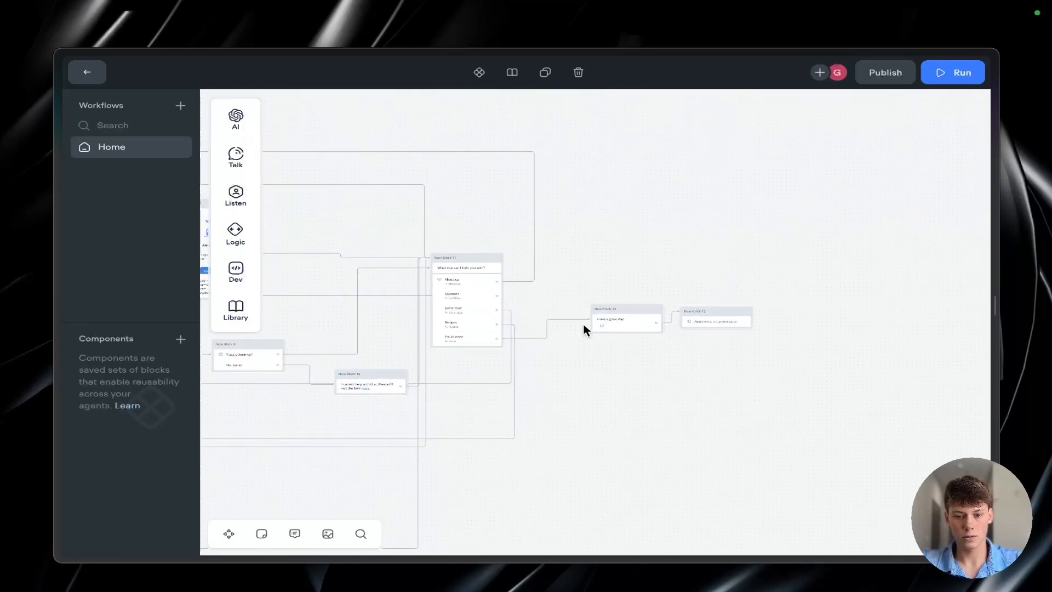
scroll(583, 324, up, 3)
click(638, 313)
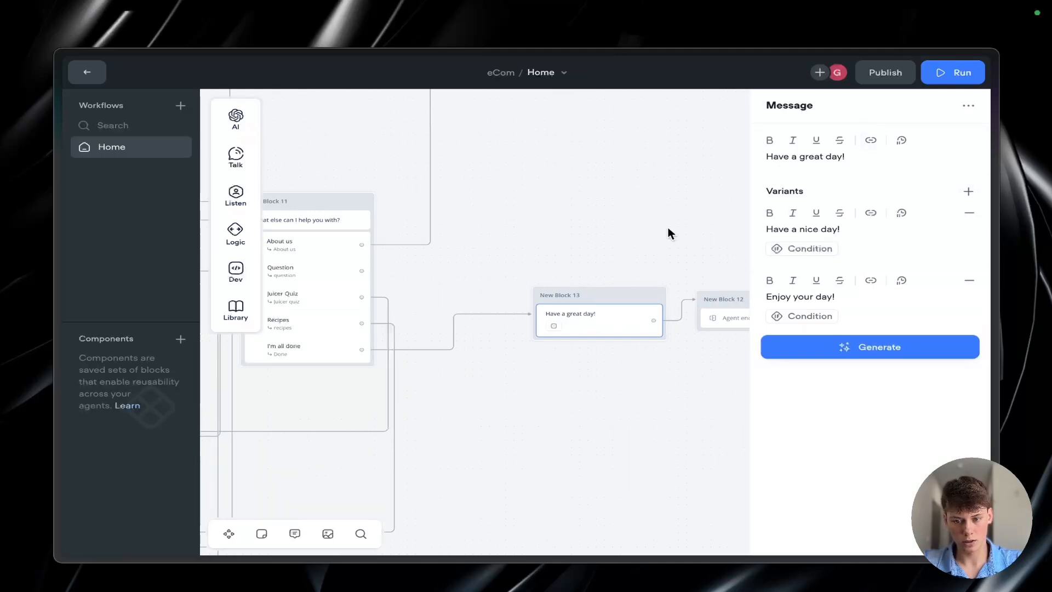
click(630, 215)
Step: Look over the complete Home workflow from the opening choices to the closing blocks
scroll(630, 216, down, 3)
scroll(630, 217, left, 5)
scroll(630, 216, down, 3)
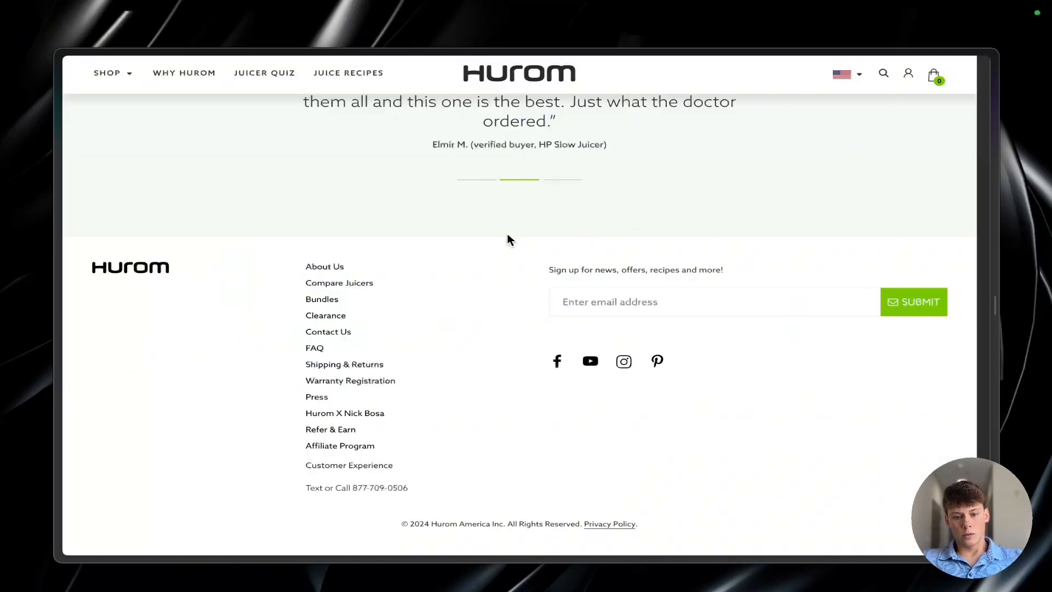
scroll(508, 234, up, 15)
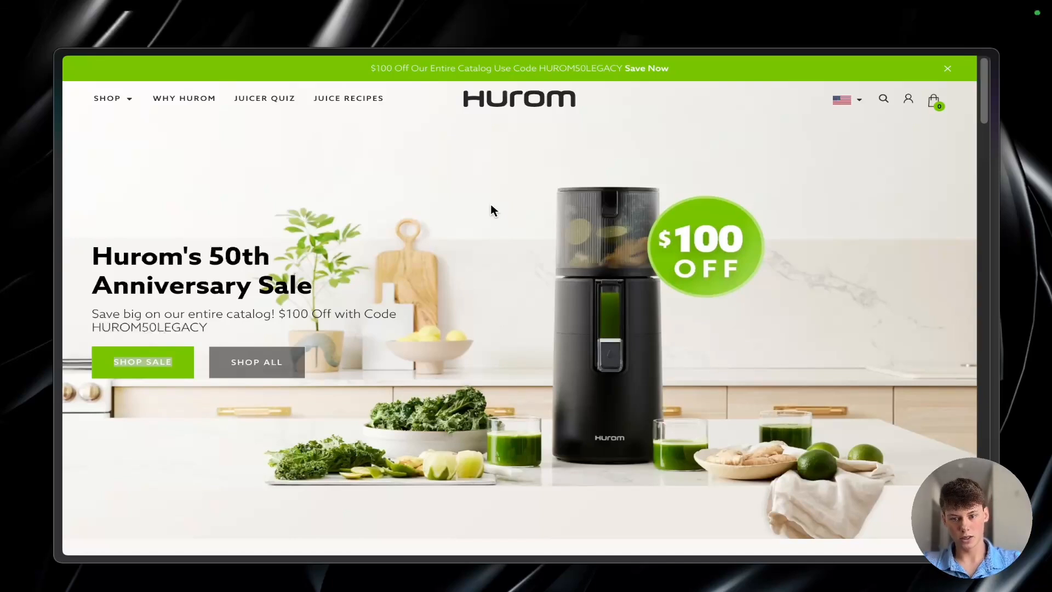
Step: Switch to the Miro board and review the Additions note alongside all four branches of the flowchart
key(ctrl+Tab)
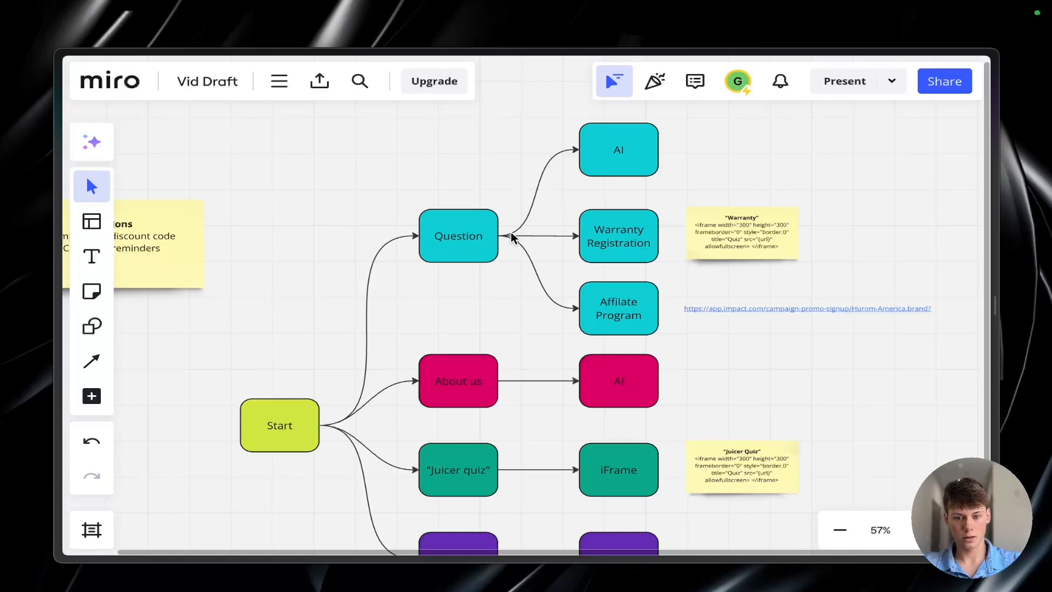
scroll(525, 186, down, 3)
scroll(534, 182, up, 2)
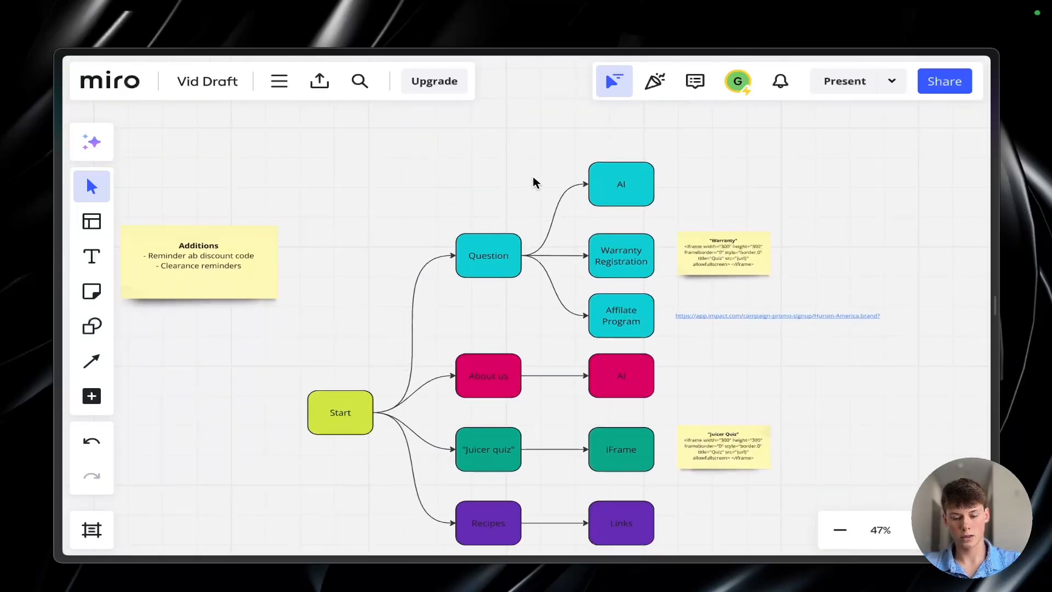
Step: Switch to the Hurom website, open the Why Hurom page and look through its mission and Slow Squeeze sections
key(ctrl+Tab)
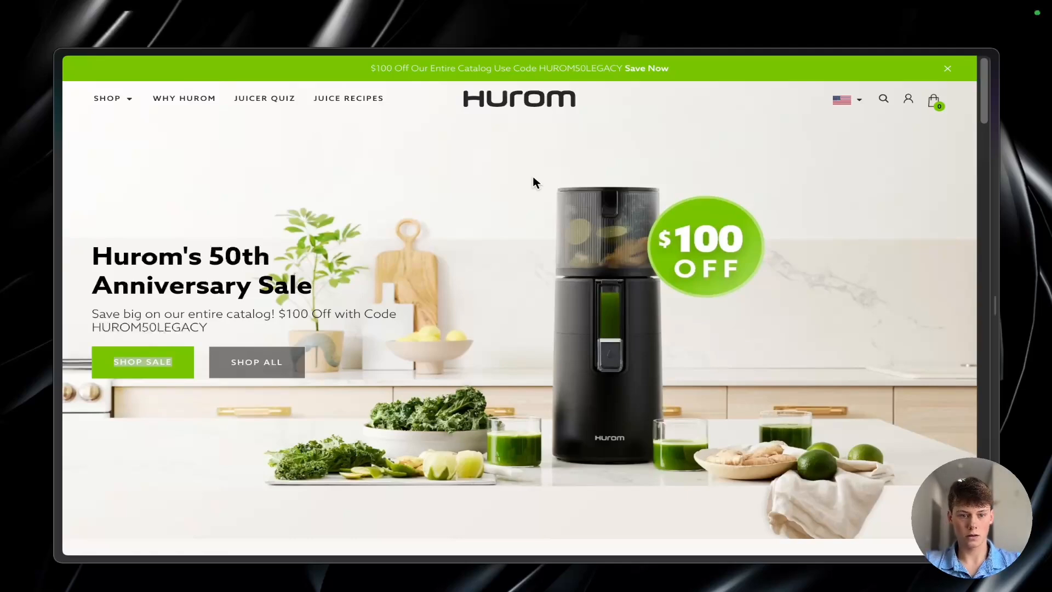
click(184, 99)
scroll(477, 460, down, 5)
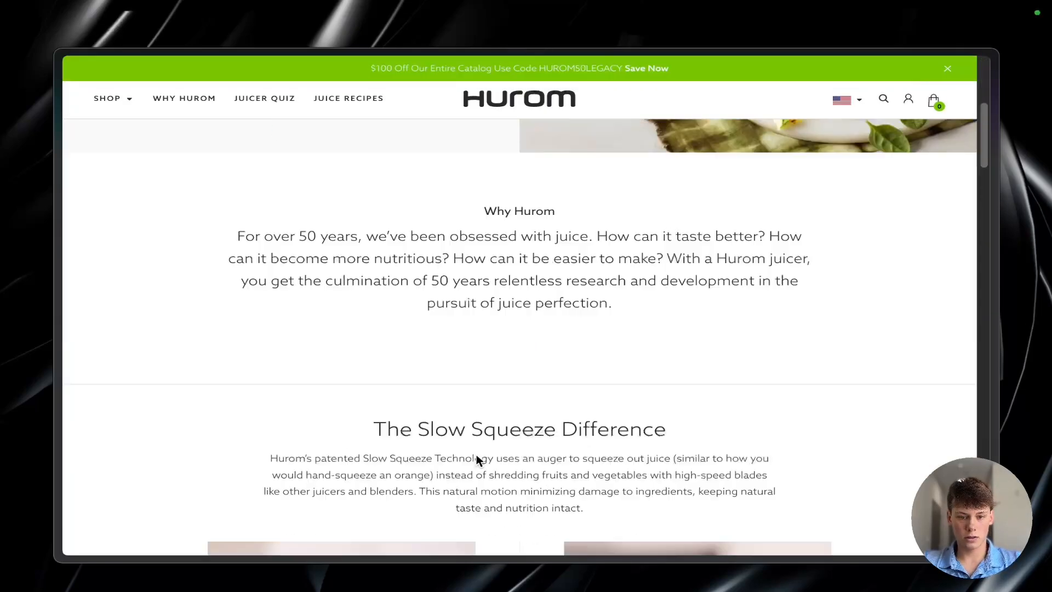
scroll(477, 460, down, 6)
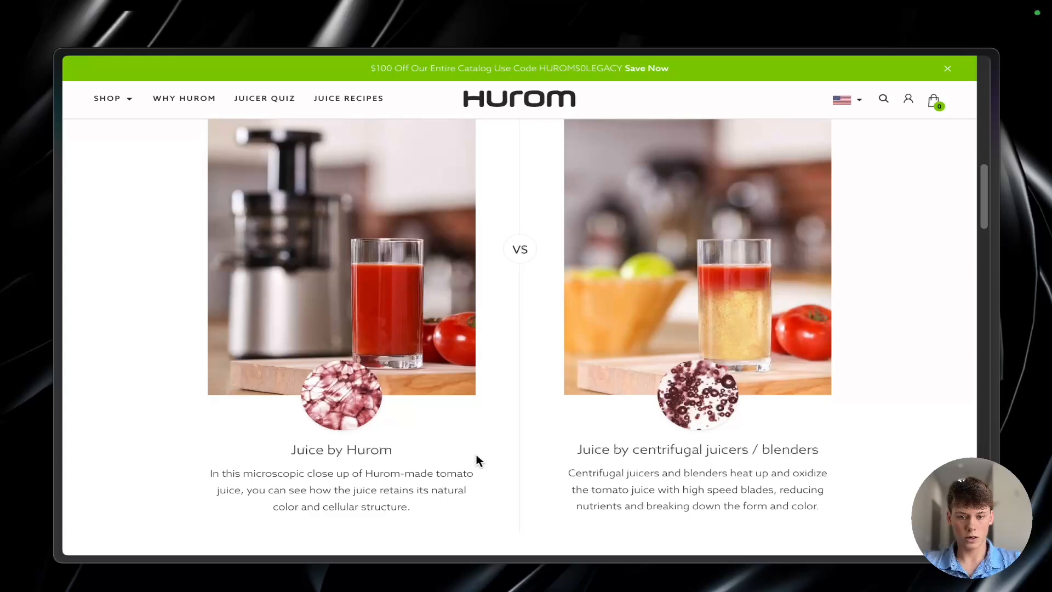
scroll(476, 460, up, 10)
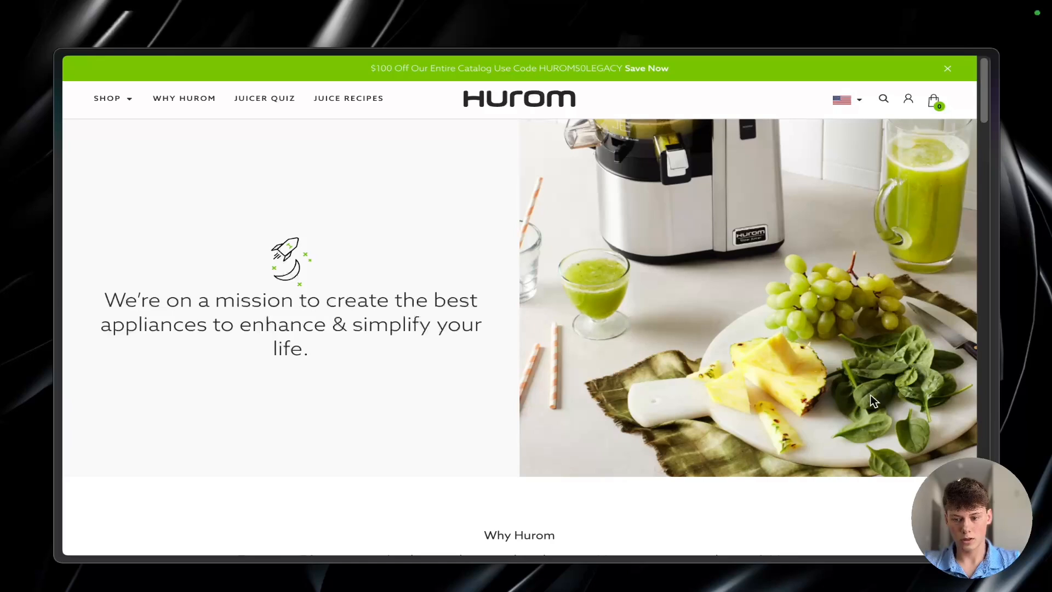
drag(216, 152, 556, 437)
click(448, 396)
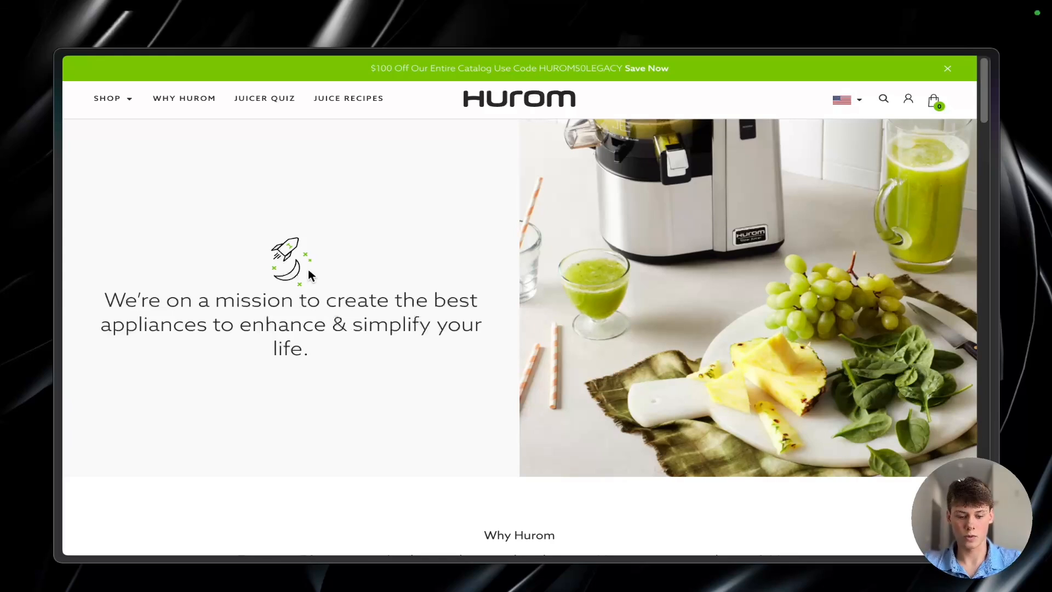
Step: Switch back to Voiceflow and examine the Home workflow from Start through the juicer quiz, recipes and discount code reminder blocks
key(ctrl+Tab)
scroll(403, 247, up, 5)
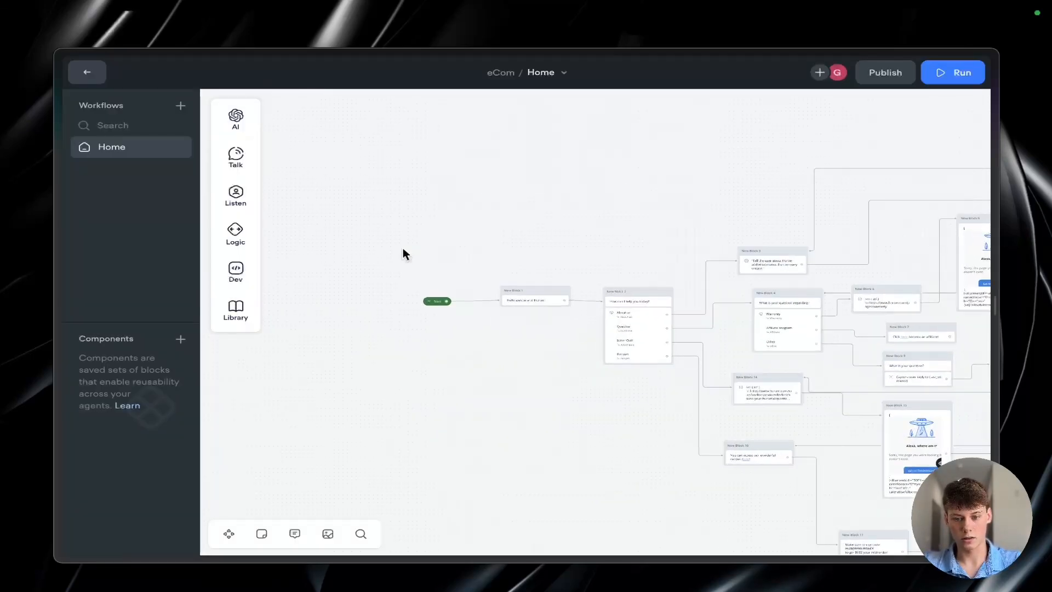
scroll(640, 412, down, 5)
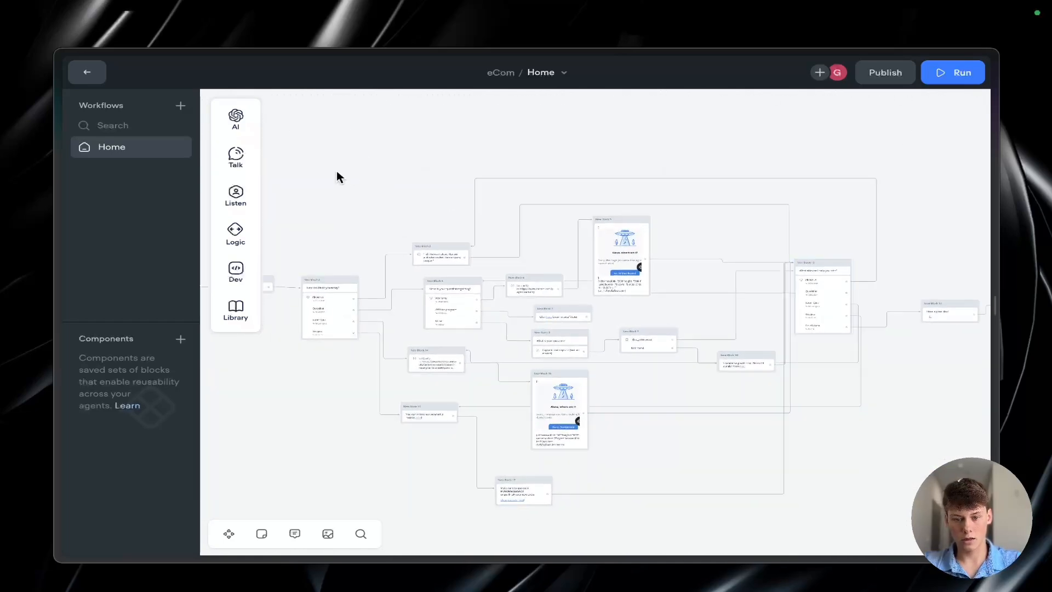
drag(336, 171, 826, 489)
scroll(541, 489, right, 1)
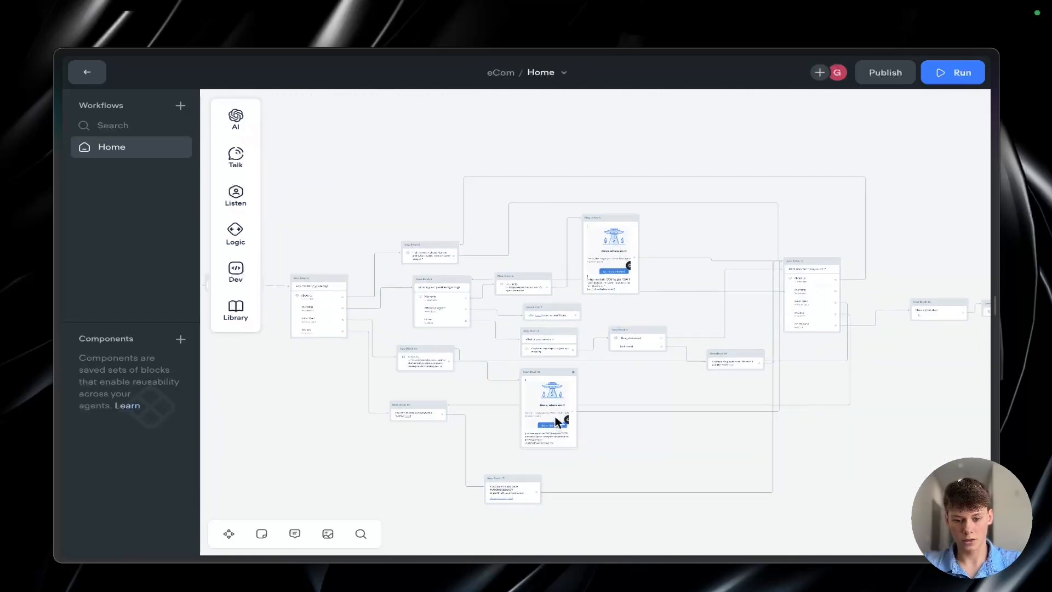
scroll(543, 489, up, 5)
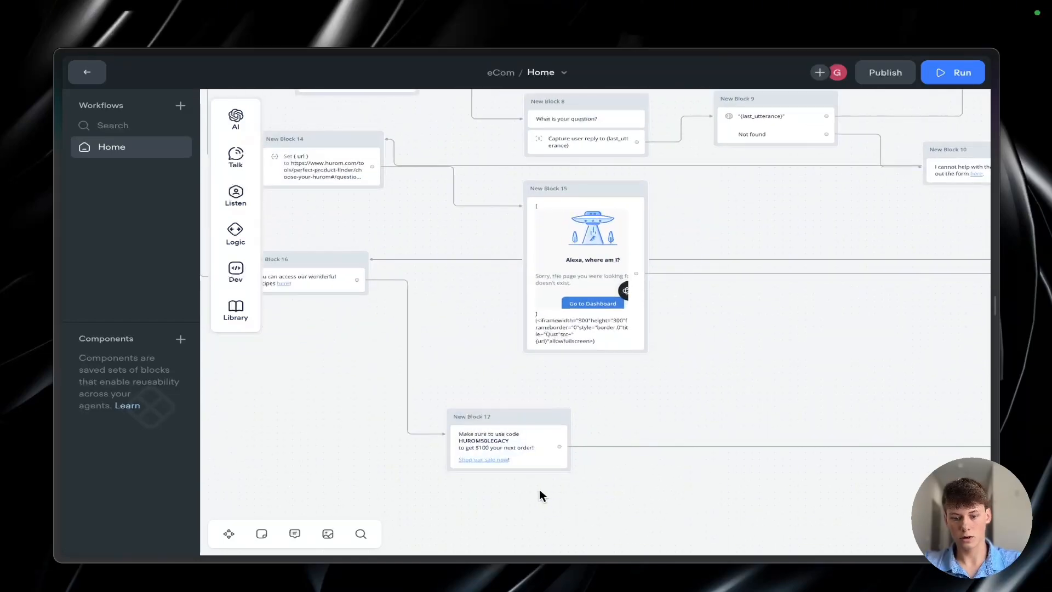
scroll(503, 418, down, 5)
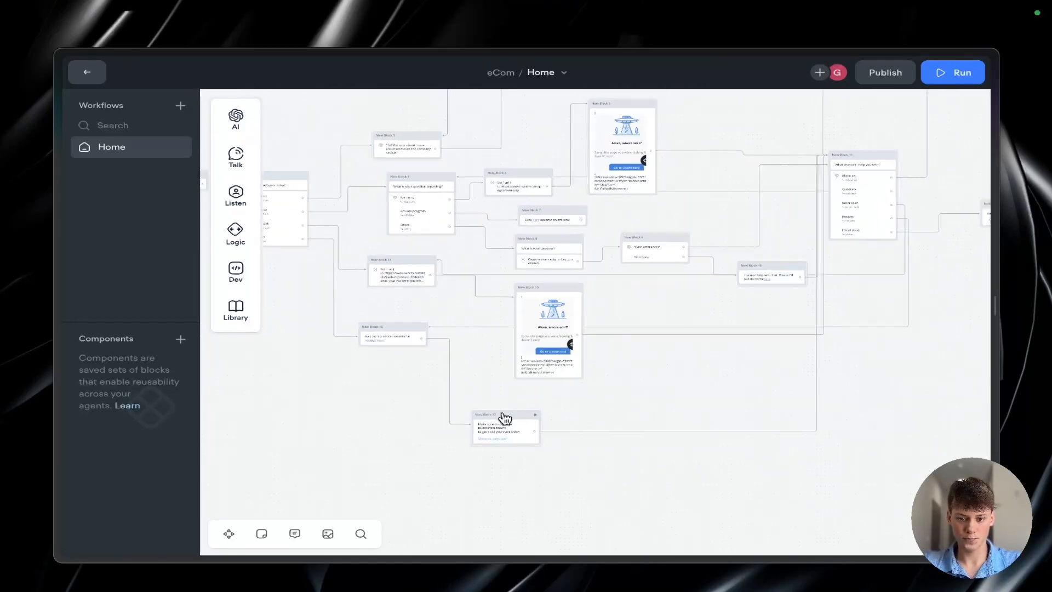
scroll(504, 419, up, 1)
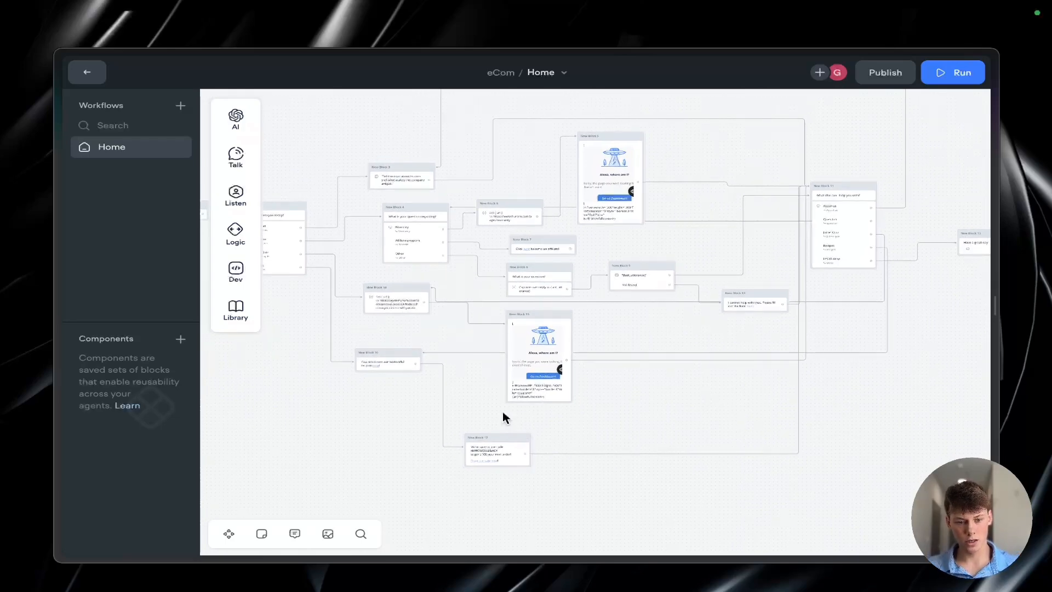